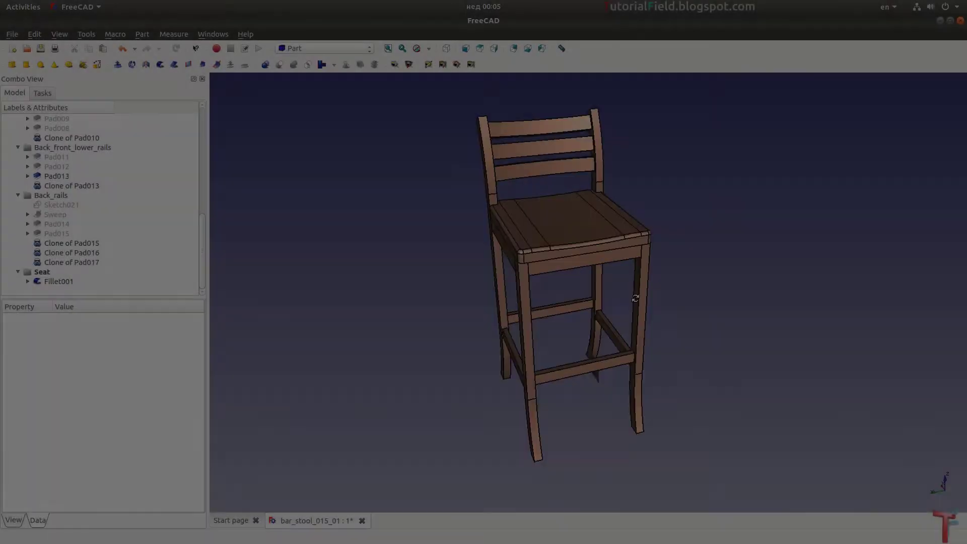
Orbit the finished bar stool through front three-quarter, rear and rear-right views.
{"action": "mouse_move", "coordinate": [635, 298]}
{"action": "middle_mouse_down"}
{"action": "mouse_move", "coordinate": [581, 300]}
{"action": "mouse_move", "coordinate": [734, 304]}
{"action": "middle_mouse_up"}
{"action": "middle_click_drag", "start_coordinate": [395, 351], "coordinate": [599, 341]}
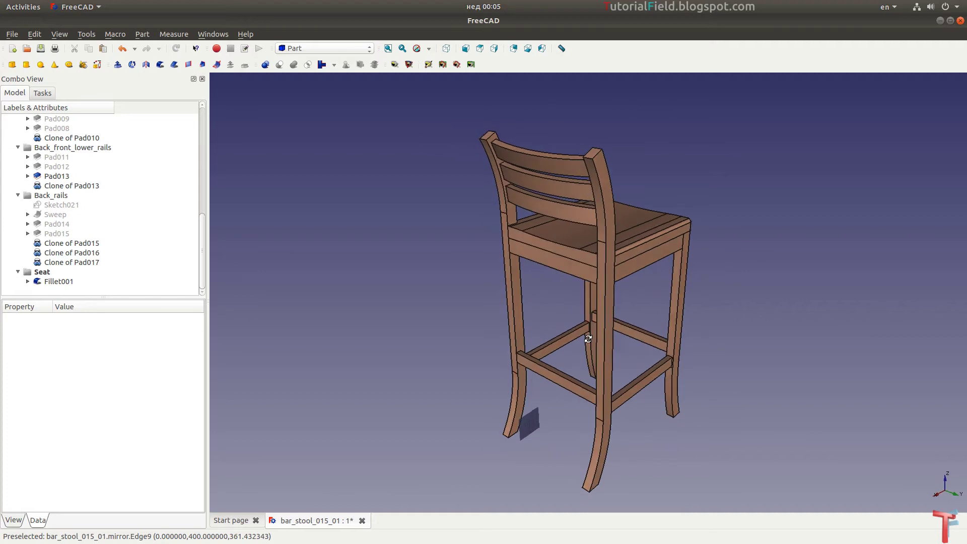
{"action": "mouse_move", "coordinate": [417, 352]}
{"action": "middle_mouse_down"}
{"action": "mouse_move", "coordinate": [816, 341]}
{"action": "mouse_move", "coordinate": [813, 352]}
{"action": "mouse_move", "coordinate": [719, 367]}
{"action": "mouse_move", "coordinate": [744, 367]}
{"action": "mouse_move", "coordinate": [796, 339]}
{"action": "mouse_move", "coordinate": [740, 324]}
{"action": "mouse_move", "coordinate": [766, 334]}
{"action": "mouse_move", "coordinate": [783, 323]}
{"action": "mouse_move", "coordinate": [766, 329]}
{"action": "mouse_move", "coordinate": [762, 352]}
{"action": "mouse_move", "coordinate": [786, 330]}
{"action": "mouse_move", "coordinate": [807, 334]}
{"action": "mouse_move", "coordinate": [794, 347]}
{"action": "middle_mouse_up"}
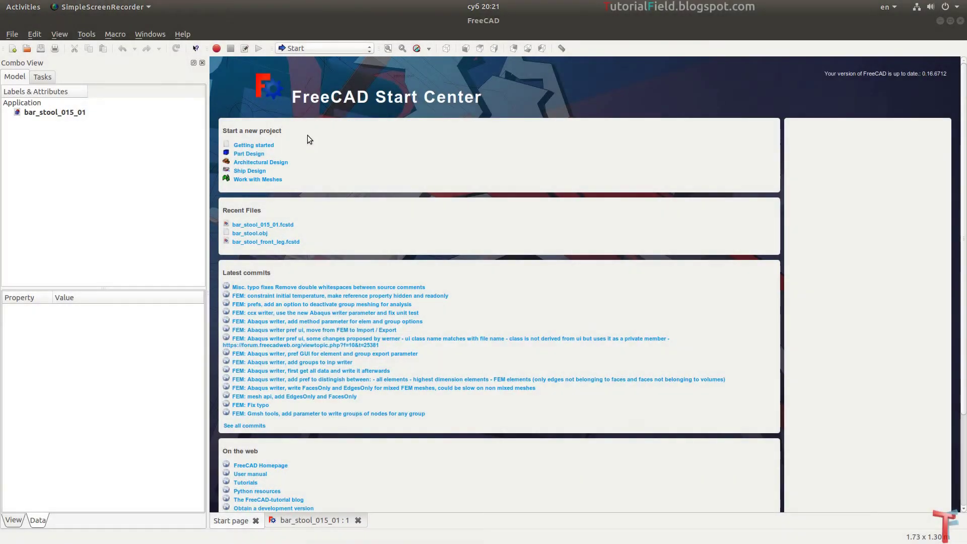
Switch to Part Design and start an empty sketch in bar_stool_015_01.
{"action": "left_click", "coordinate": [297, 48]}
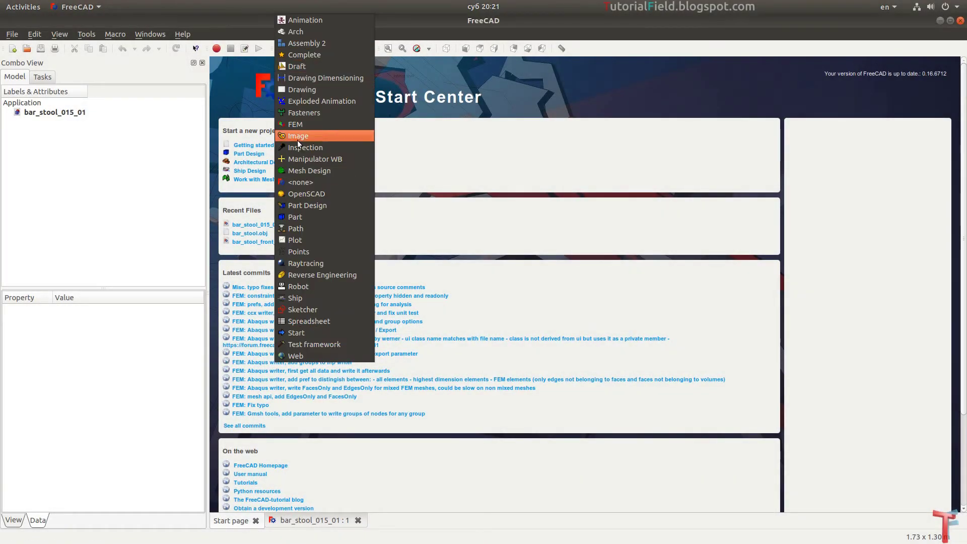
{"action": "left_click", "coordinate": [309, 202]}
{"action": "left_click", "coordinate": [309, 515]}
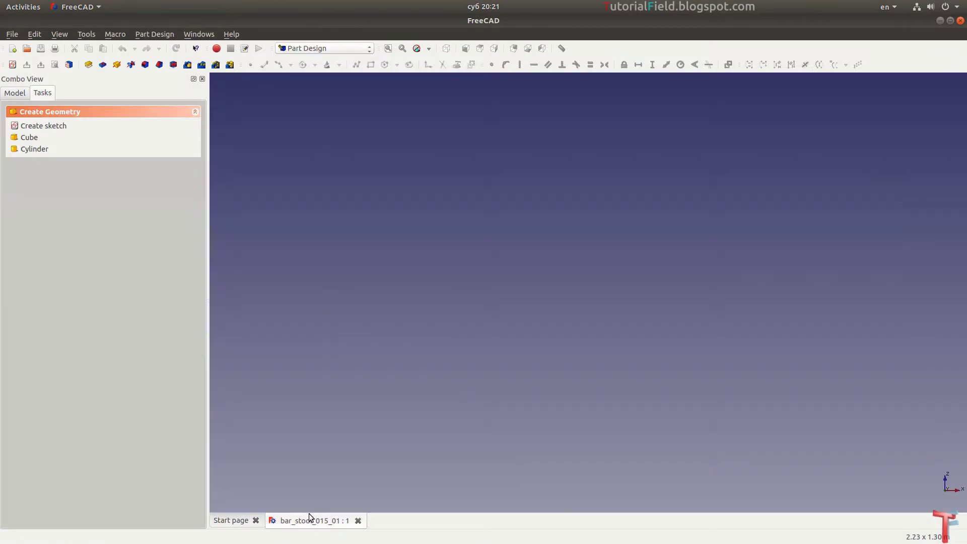
{"action": "left_click", "coordinate": [13, 64]}
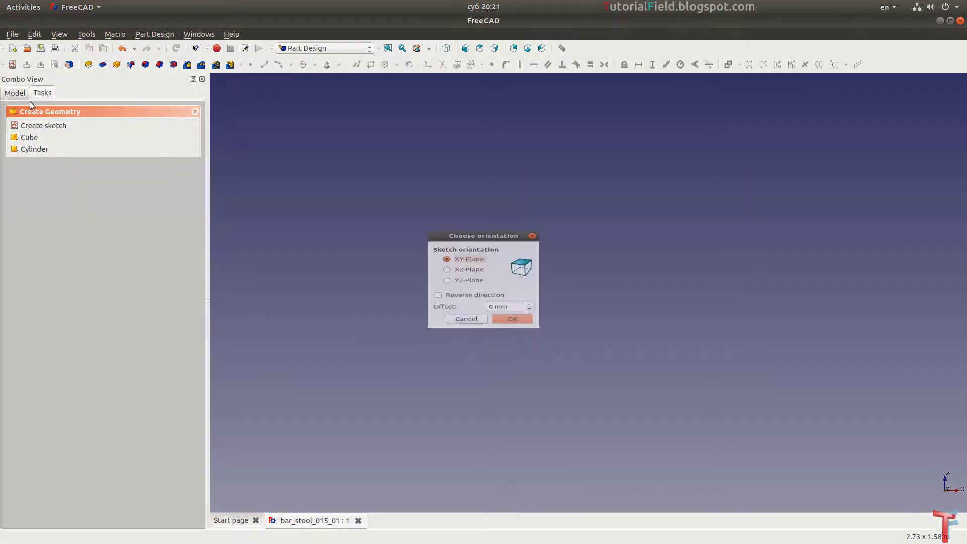
{"action": "left_click", "coordinate": [501, 328]}
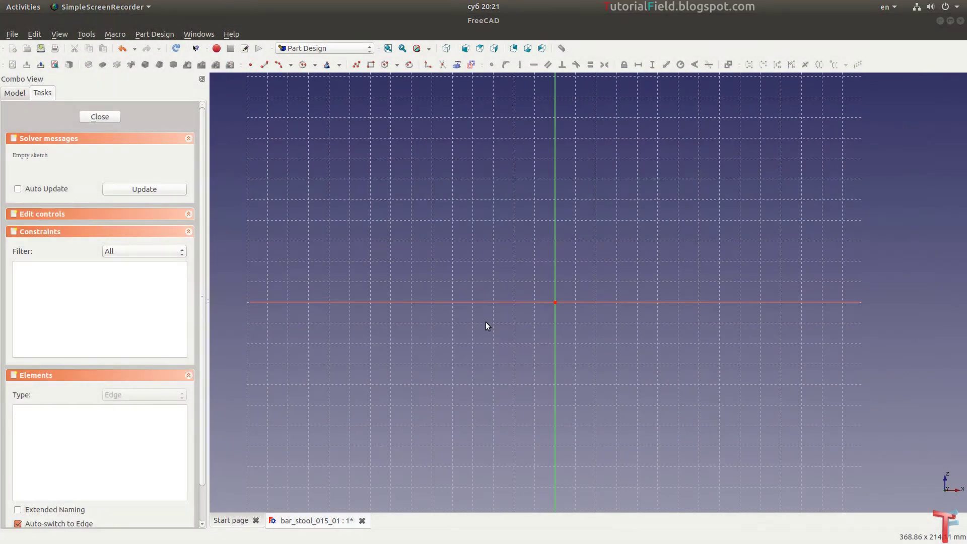
Draw a vertical line, constrain it Vertical and make it construction geometry.
{"action": "scroll", "coordinate": [538, 381], "scroll_direction": "up", "scroll_amount": 1}
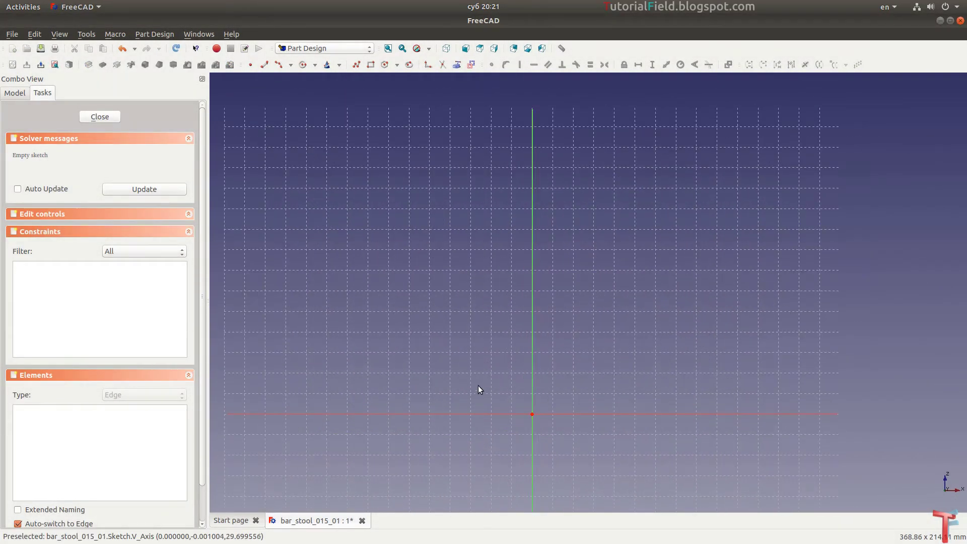
{"action": "left_click", "coordinate": [479, 414]}
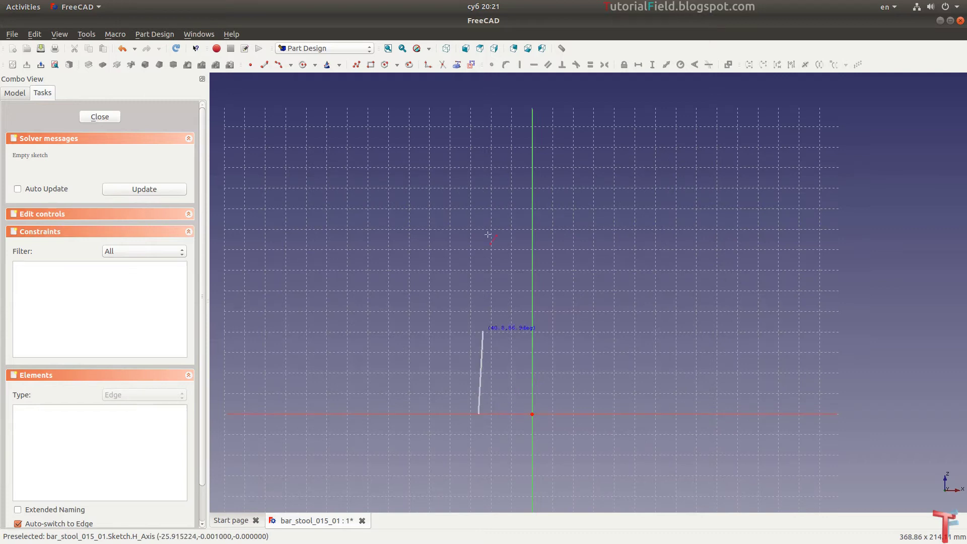
{"action": "left_click", "coordinate": [479, 121]}
{"action": "left_click", "coordinate": [478, 243]}
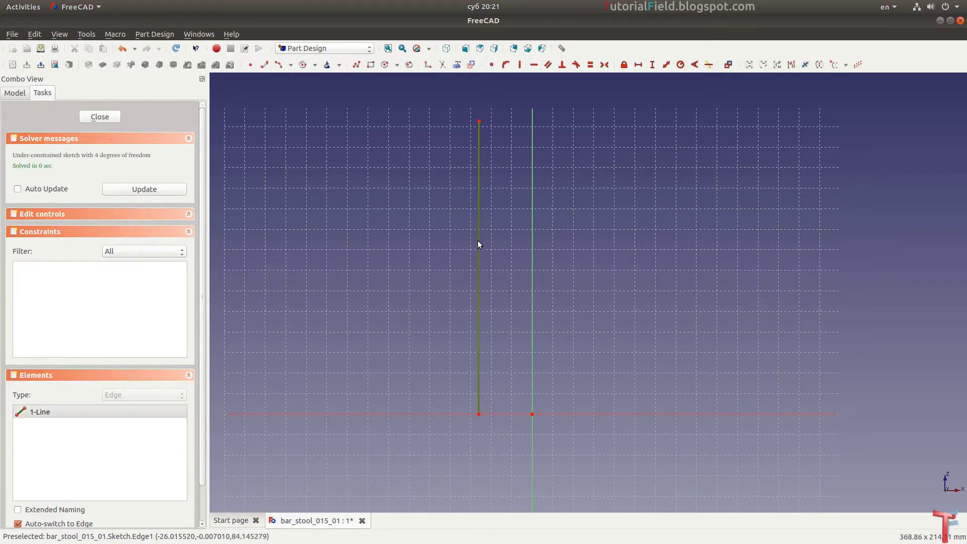
{"action": "key", "text": "c"}
{"action": "key", "text": "Return"}
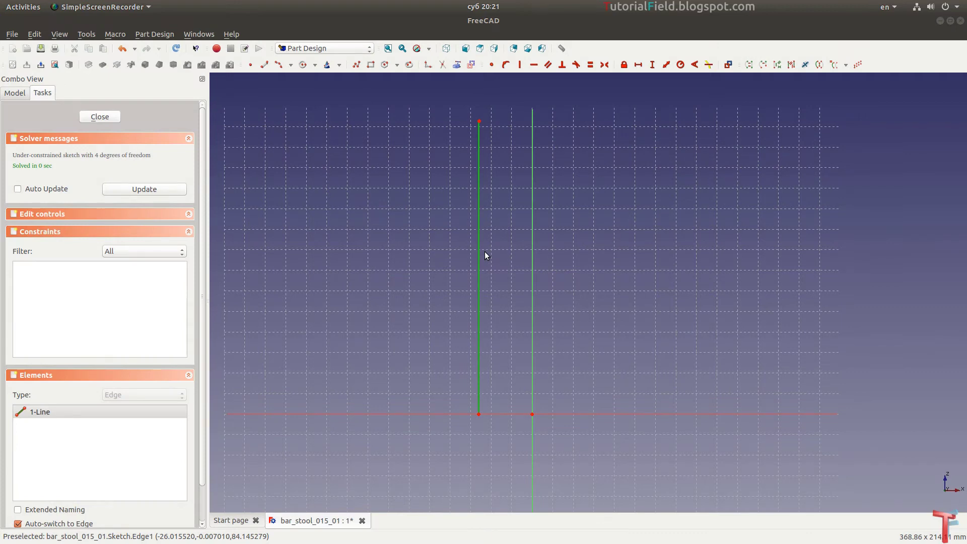
{"action": "left_click", "coordinate": [479, 268]}
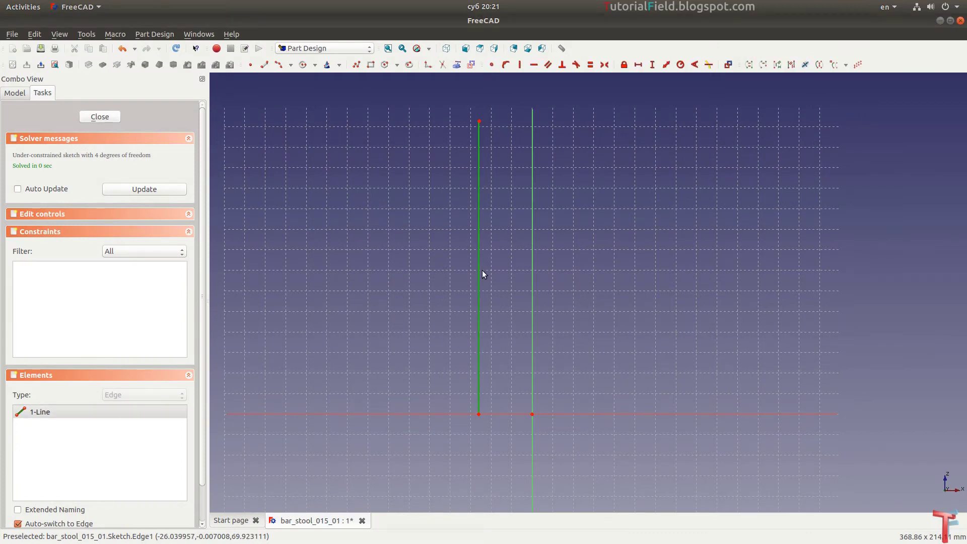
{"action": "key", "text": "v"}
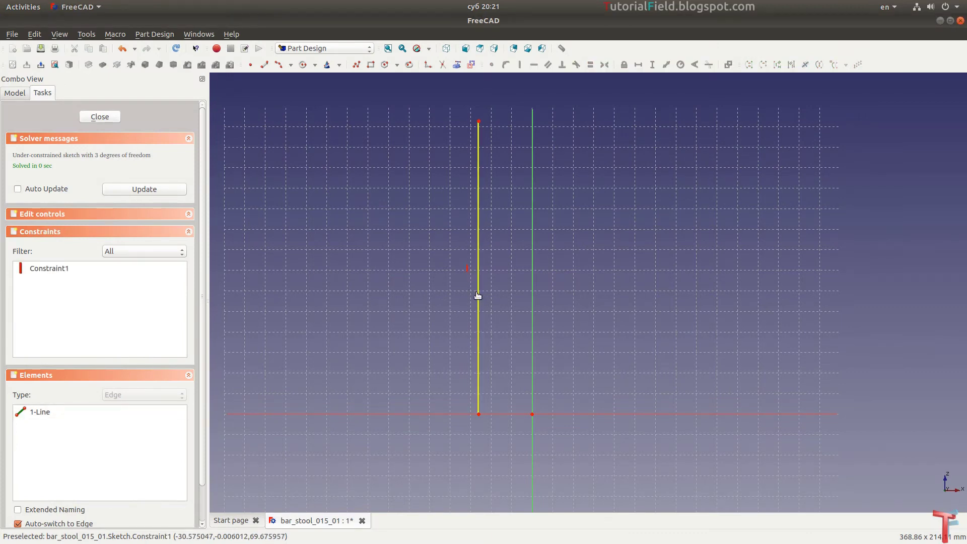
{"action": "left_click", "coordinate": [478, 296]}
{"action": "left_click", "coordinate": [470, 64]}
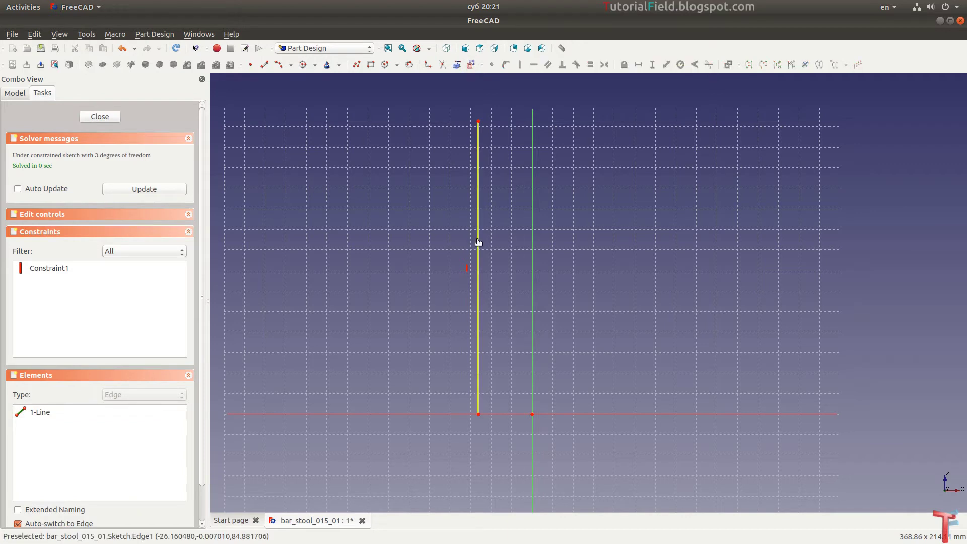
Move the construction line left of the axis and give it a 1,100 mm vertical length.
{"action": "left_click_drag", "start_coordinate": [478, 242], "coordinate": [413, 242]}
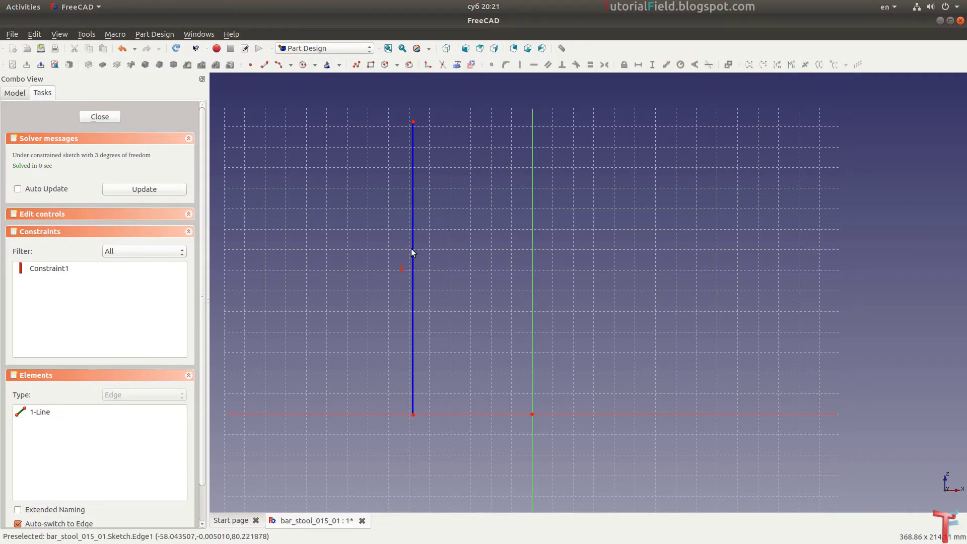
{"action": "left_click", "coordinate": [412, 249]}
{"action": "left_click", "coordinate": [652, 64]}
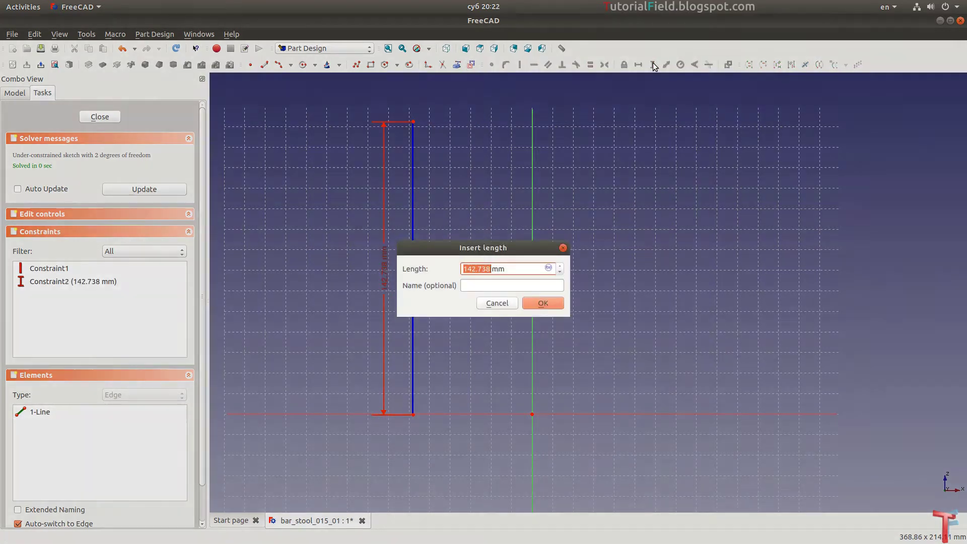
{"action": "type", "text": "0"}
{"action": "key", "text": "Return"}
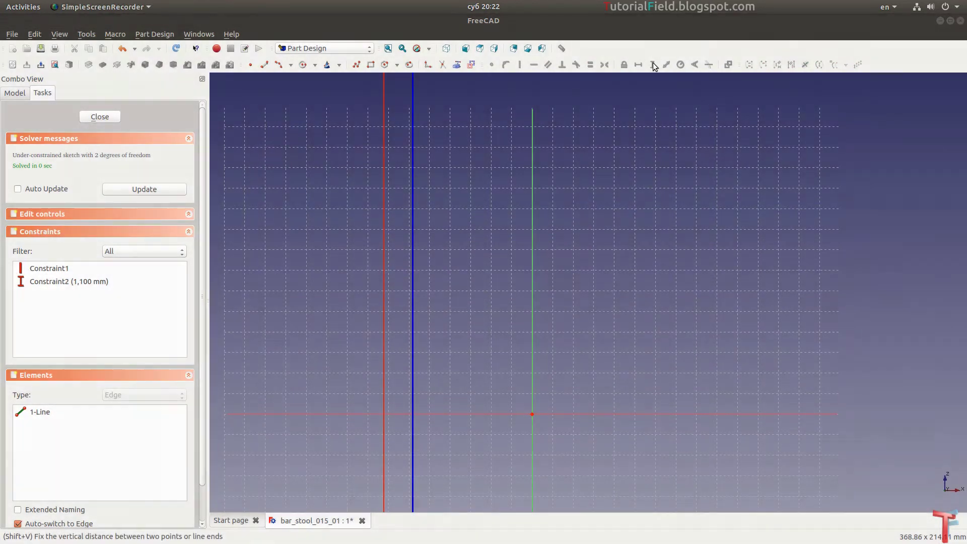
{"action": "scroll", "coordinate": [633, 252], "scroll_direction": "down", "scroll_amount": 3}
{"action": "scroll", "coordinate": [443, 437], "scroll_direction": "down", "scroll_amount": 2}
{"action": "scroll", "coordinate": [408, 326], "scroll_direction": "down", "scroll_amount": 2}
{"action": "scroll", "coordinate": [408, 330], "scroll_direction": "down", "scroll_amount": 2}
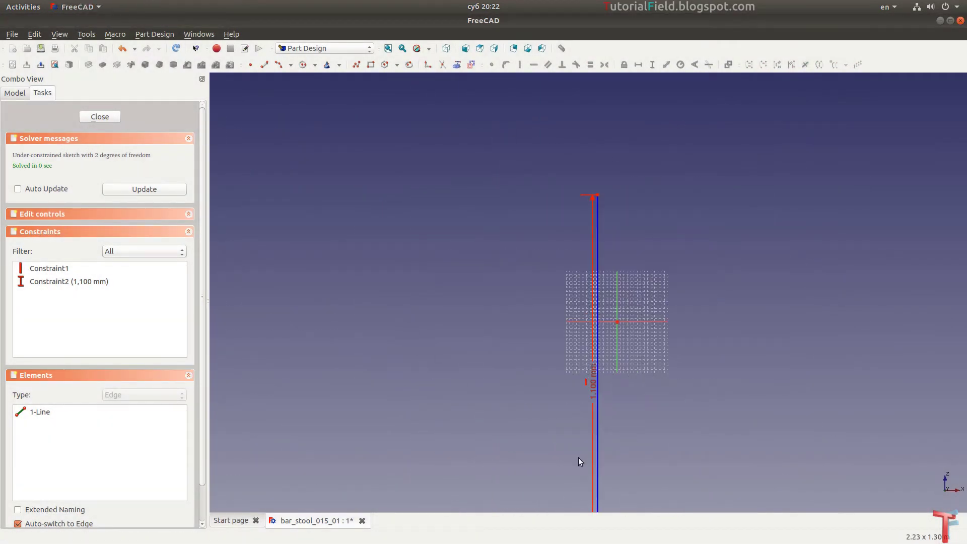
{"action": "scroll", "coordinate": [556, 274], "scroll_direction": "down", "scroll_amount": 1}
{"action": "left_click_drag", "start_coordinate": [578, 291], "coordinate": [587, 95]}
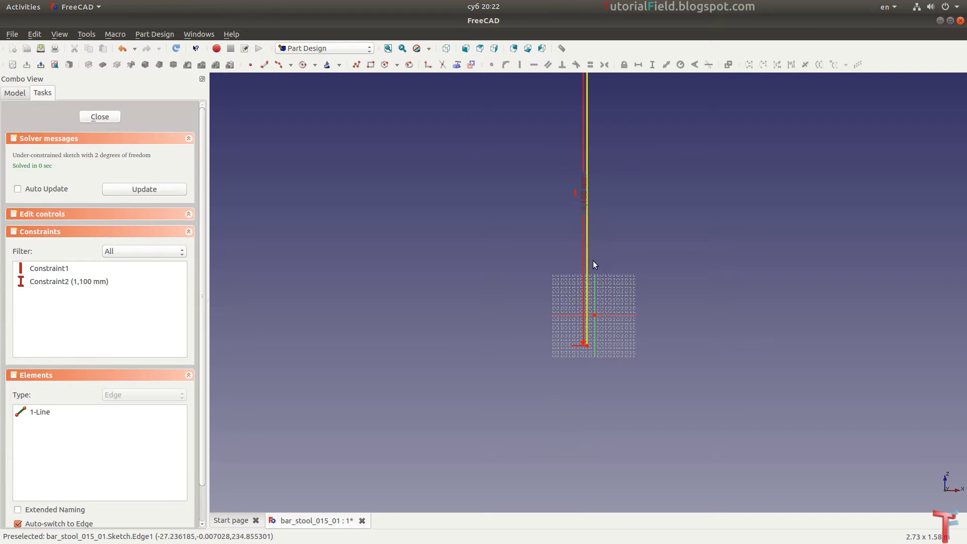
{"action": "scroll", "coordinate": [574, 297], "scroll_direction": "up", "scroll_amount": 4}
{"action": "scroll", "coordinate": [543, 337], "scroll_direction": "up", "scroll_amount": 2}
{"action": "left_click", "coordinate": [531, 337]}
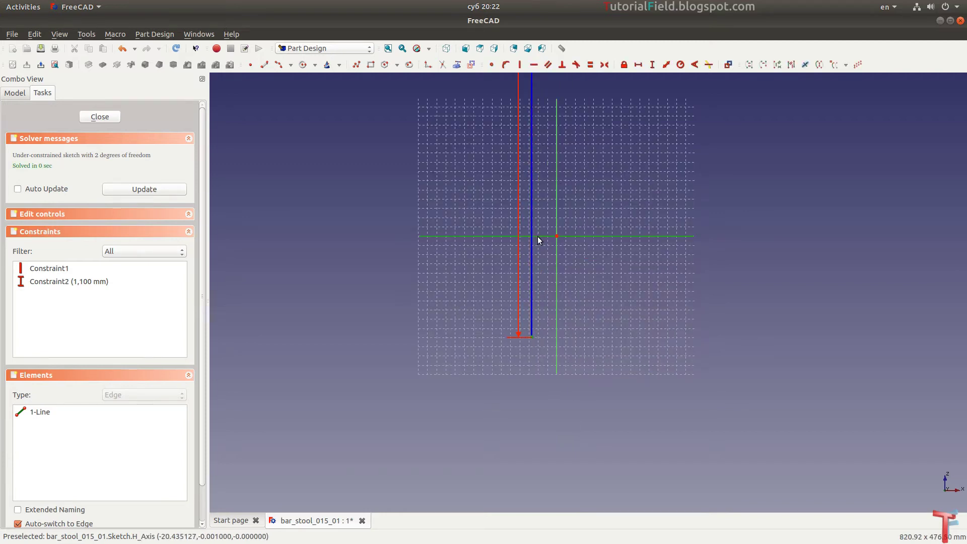
Pin the construction line's bottom endpoint onto the horizontal axis.
{"action": "left_click", "coordinate": [538, 240]}
{"action": "key", "text": "o"}
{"action": "scroll", "coordinate": [503, 272], "scroll_direction": "down", "scroll_amount": 2}
{"action": "scroll", "coordinate": [510, 201], "scroll_direction": "up", "scroll_amount": 2}
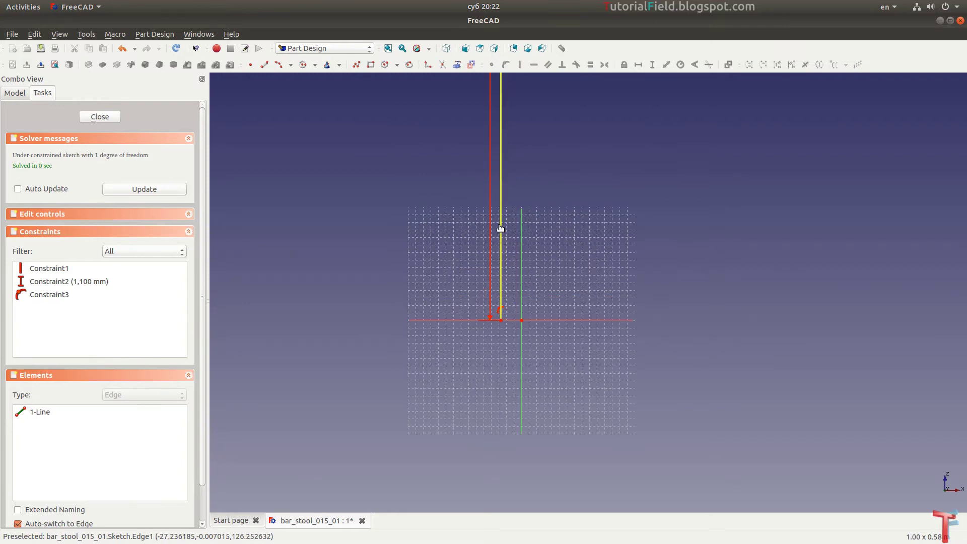
{"action": "scroll", "coordinate": [448, 231], "scroll_direction": "down", "scroll_amount": 1}
{"action": "scroll", "coordinate": [422, 391], "scroll_direction": "down", "scroll_amount": 3}
{"action": "scroll", "coordinate": [449, 334], "scroll_direction": "down", "scroll_amount": 1}
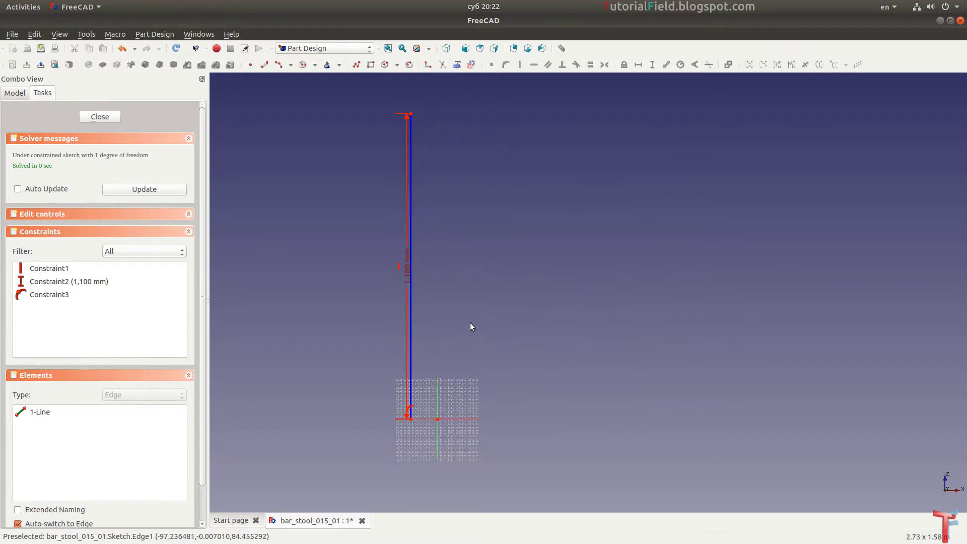
{"action": "scroll", "coordinate": [460, 338], "scroll_direction": "up", "scroll_amount": 1}
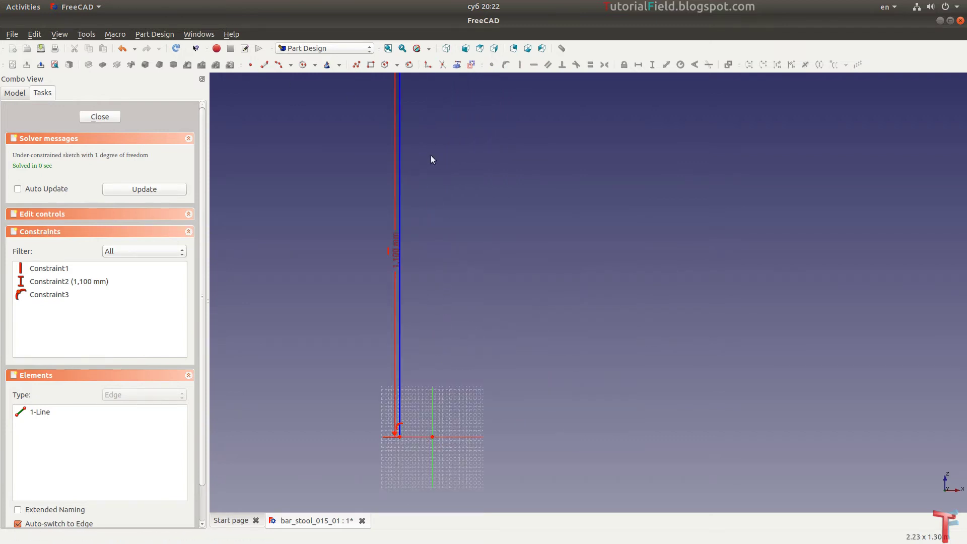
Draw two more lines right of the construction line and constrain both Vertical.
{"action": "key", "text": "l"}
{"action": "scroll", "coordinate": [424, 332], "scroll_direction": "down", "scroll_amount": 3}
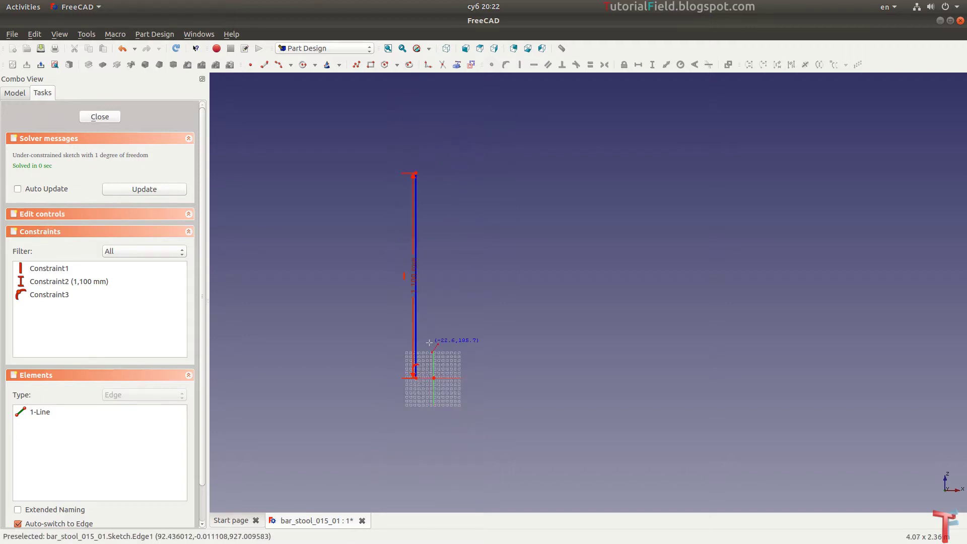
{"action": "scroll", "coordinate": [466, 249], "scroll_direction": "up", "scroll_amount": 2}
{"action": "left_click", "coordinate": [437, 199]}
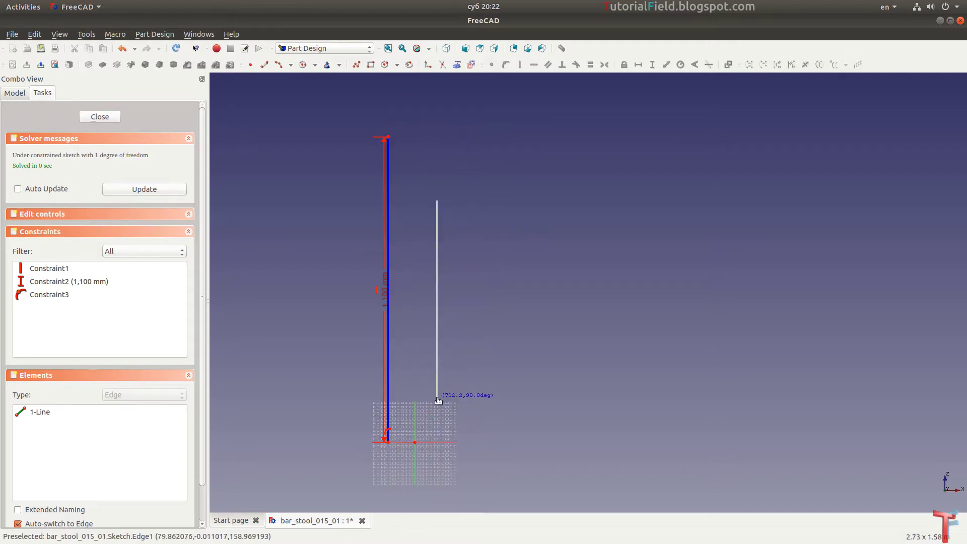
{"action": "left_click", "coordinate": [437, 397]}
{"action": "left_click", "coordinate": [469, 405]}
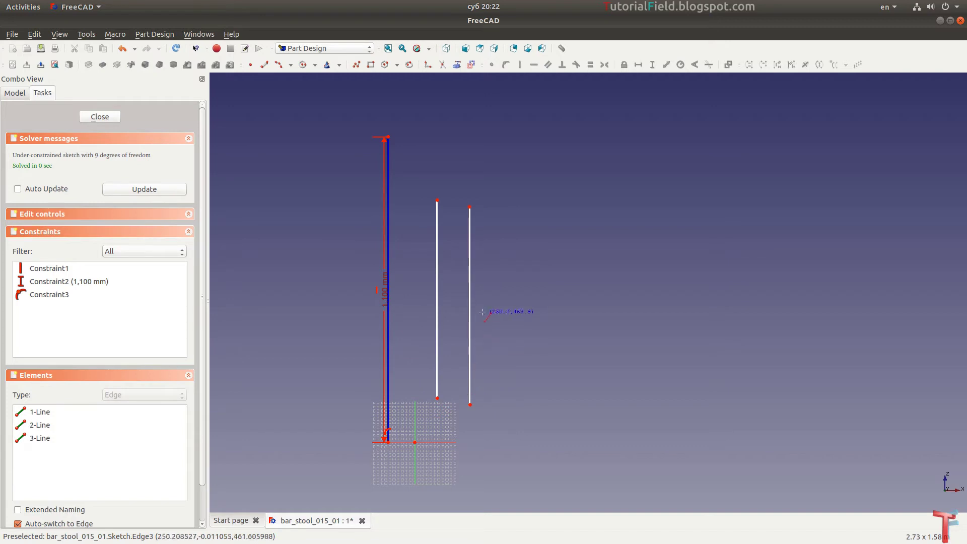
{"action": "left_click", "coordinate": [469, 310]}
{"action": "left_click", "coordinate": [436, 309]}
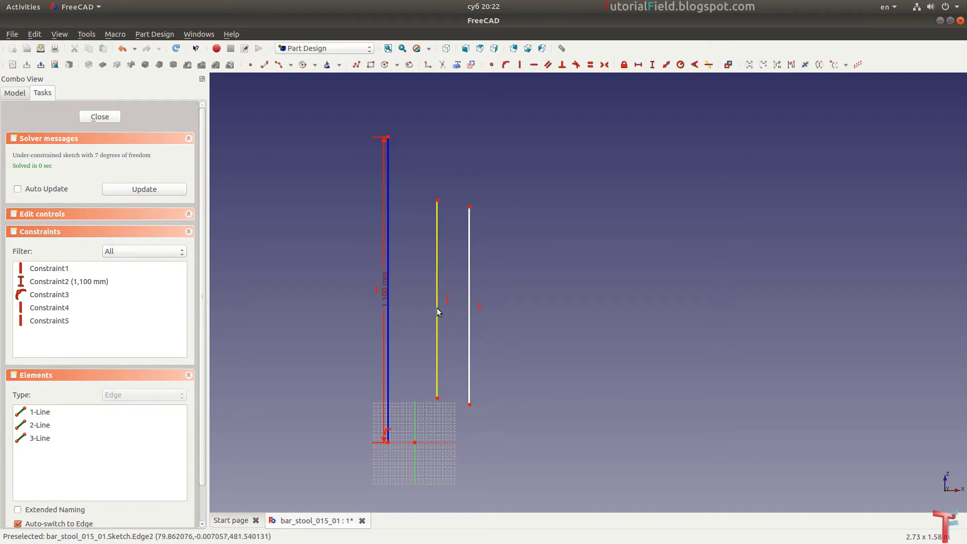
{"action": "scroll", "coordinate": [475, 176], "scroll_direction": "up", "scroll_amount": 1}
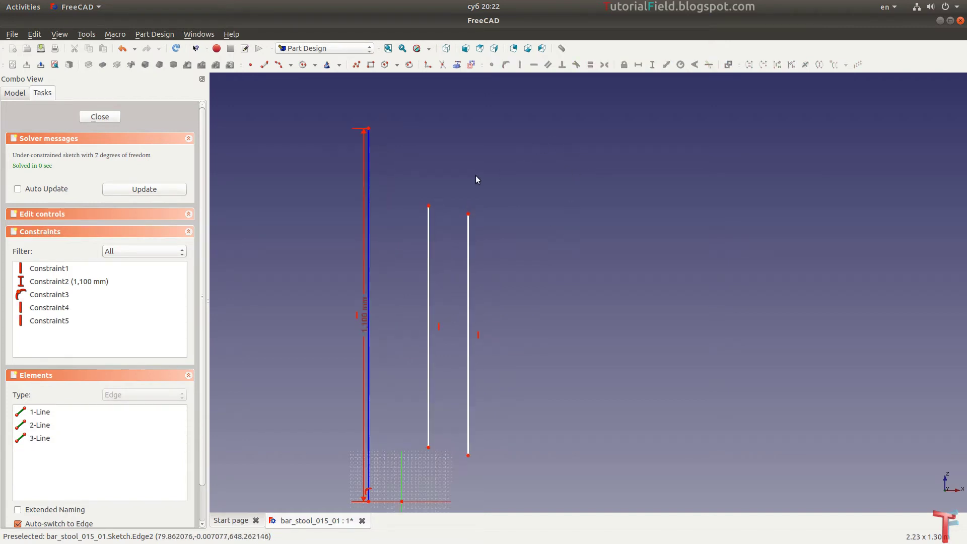
Draw 3-point arcs curving outward from the top ends of both leg lines.
{"action": "left_click", "coordinate": [278, 64]}
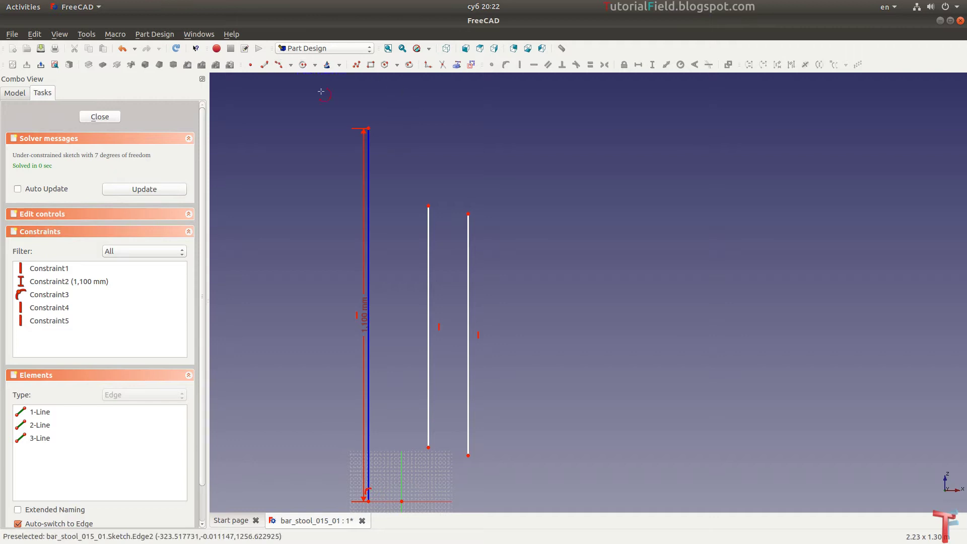
{"action": "left_click", "coordinate": [428, 195]}
{"action": "left_click", "coordinate": [468, 114]}
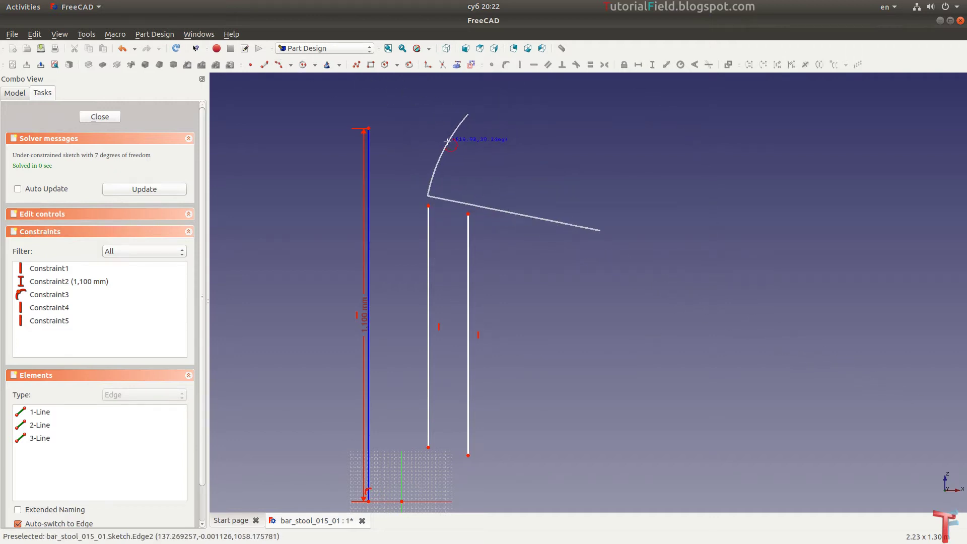
{"action": "left_click", "coordinate": [442, 153]}
{"action": "left_click", "coordinate": [504, 121]}
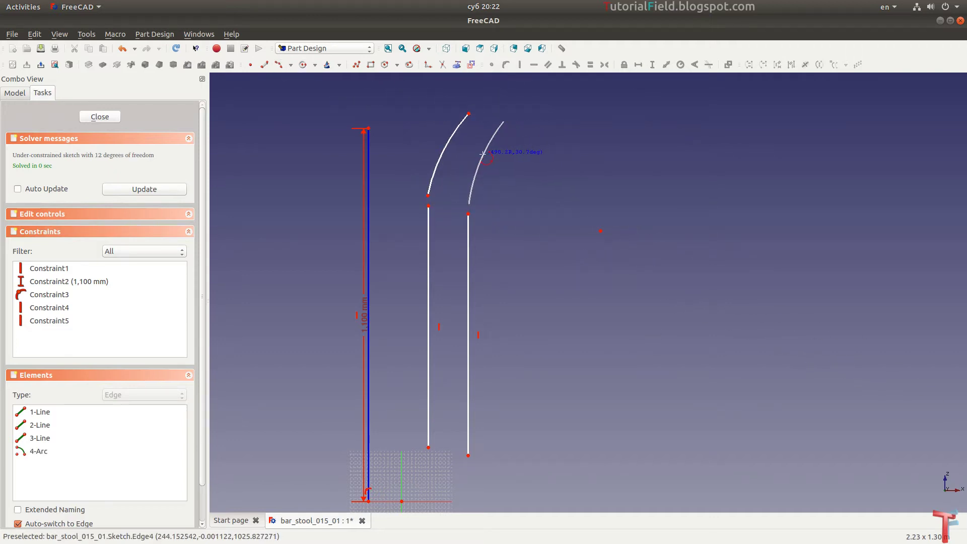
Draw 3-point arcs curving outward from the bottom ends of both leg lines.
{"action": "middle_click_drag", "start_coordinate": [468, 352], "coordinate": [461, 231]}
{"action": "left_click", "coordinate": [425, 347]}
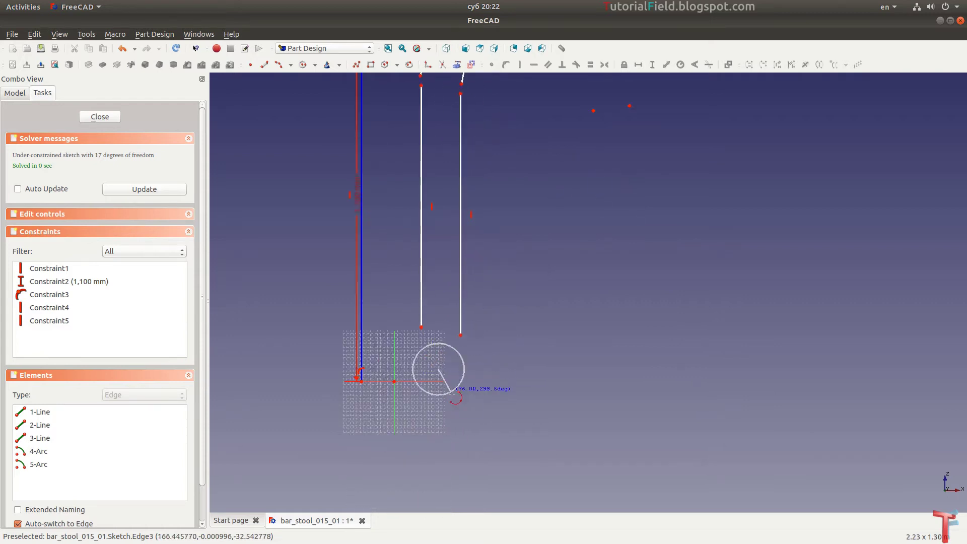
{"action": "left_click", "coordinate": [458, 405]}
{"action": "left_click", "coordinate": [445, 386]}
{"action": "left_click", "coordinate": [491, 402]}
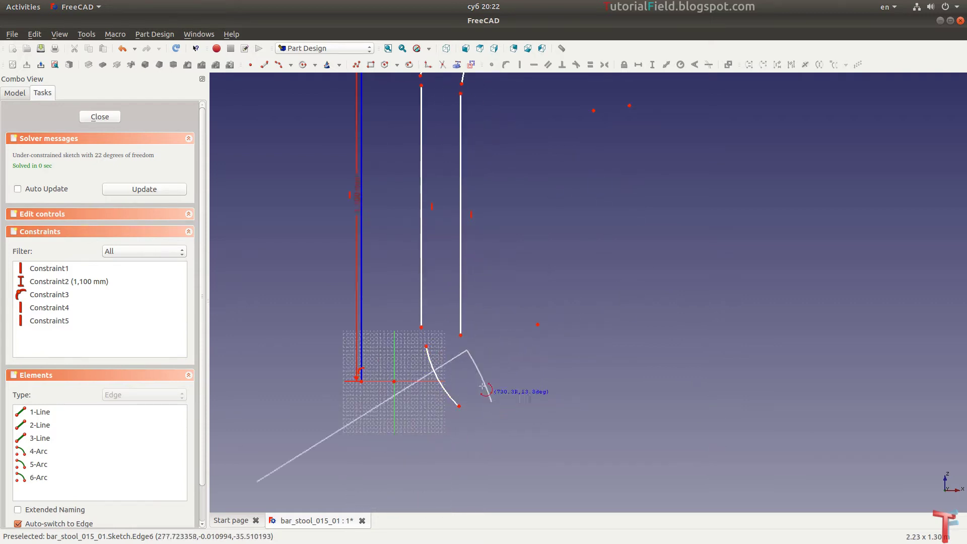
{"action": "left_click", "coordinate": [461, 334]}
{"action": "left_click", "coordinate": [467, 350]}
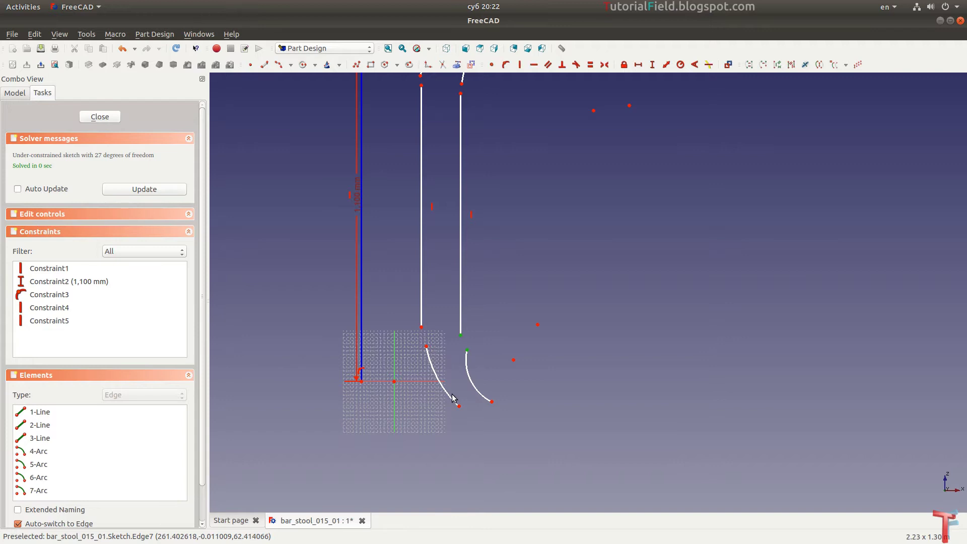
Make each line-to-arc junction tangent at the top and bottom.
{"action": "key", "text": "t"}
{"action": "left_click_drag", "start_coordinate": [433, 321], "coordinate": [411, 363]}
{"action": "key", "text": "t"}
{"action": "scroll", "coordinate": [411, 442], "scroll_direction": "down", "scroll_amount": 1}
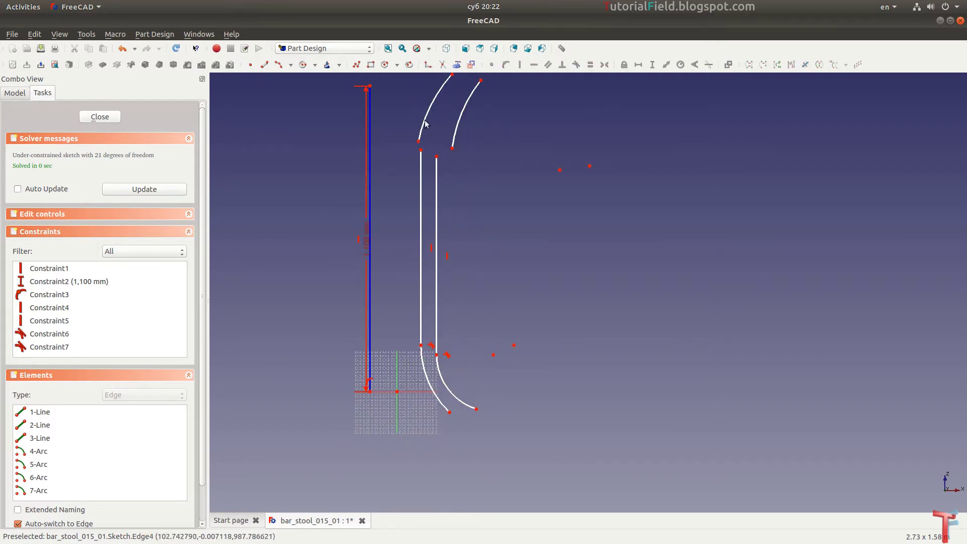
{"action": "left_click_drag", "start_coordinate": [389, 133], "coordinate": [445, 168]}
{"action": "key", "text": "t"}
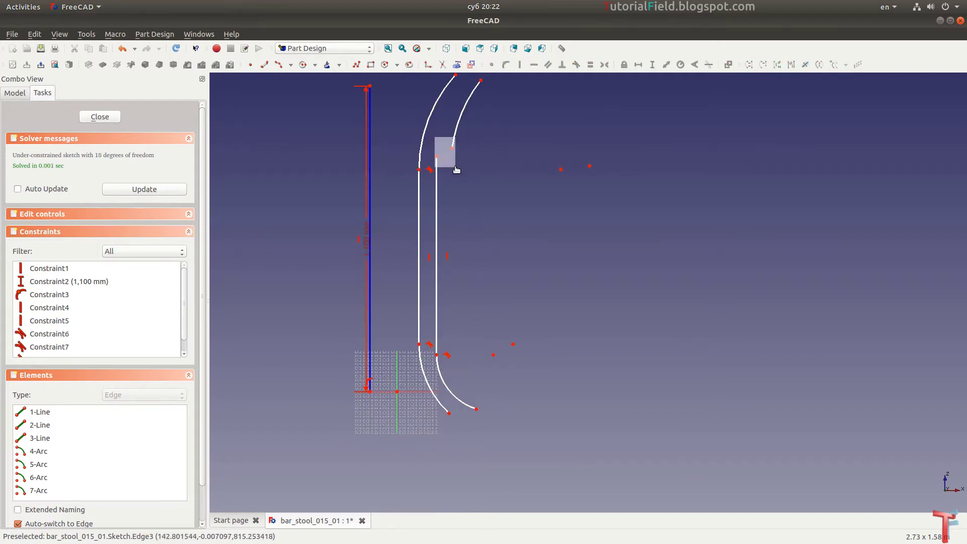
{"action": "key", "text": "t"}
{"action": "scroll", "coordinate": [462, 121], "scroll_direction": "up", "scroll_amount": 2}
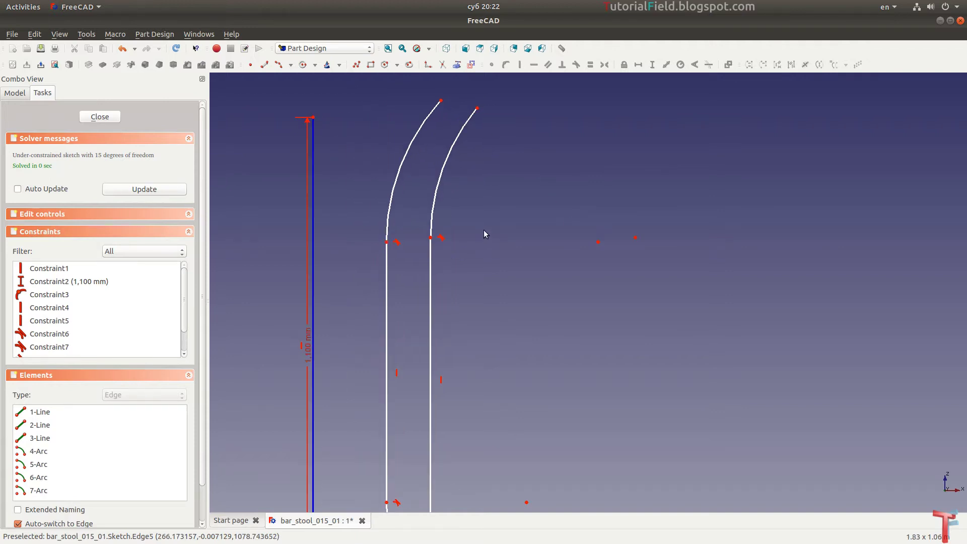
Join the top arc ends with a short line and make its endpoints coincident.
{"action": "left_click", "coordinate": [505, 150]}
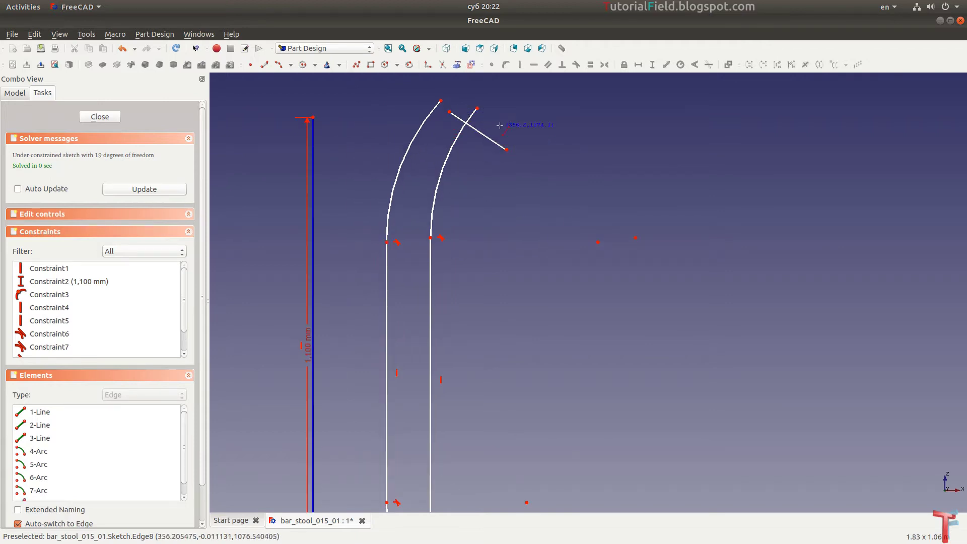
{"action": "left_click", "coordinate": [442, 102]}
{"action": "key", "text": "n"}
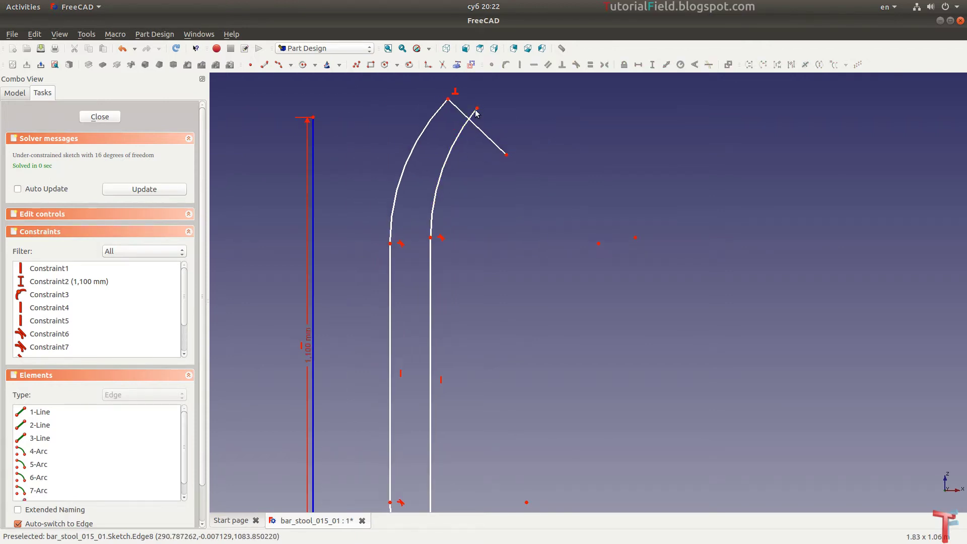
{"action": "mouse_move", "coordinate": [471, 95]}
{"action": "left_mouse_down"}
{"action": "mouse_move", "coordinate": [553, 202]}
{"action": "mouse_move", "coordinate": [703, 298]}
{"action": "left_mouse_up"}
{"action": "key", "text": "c"}
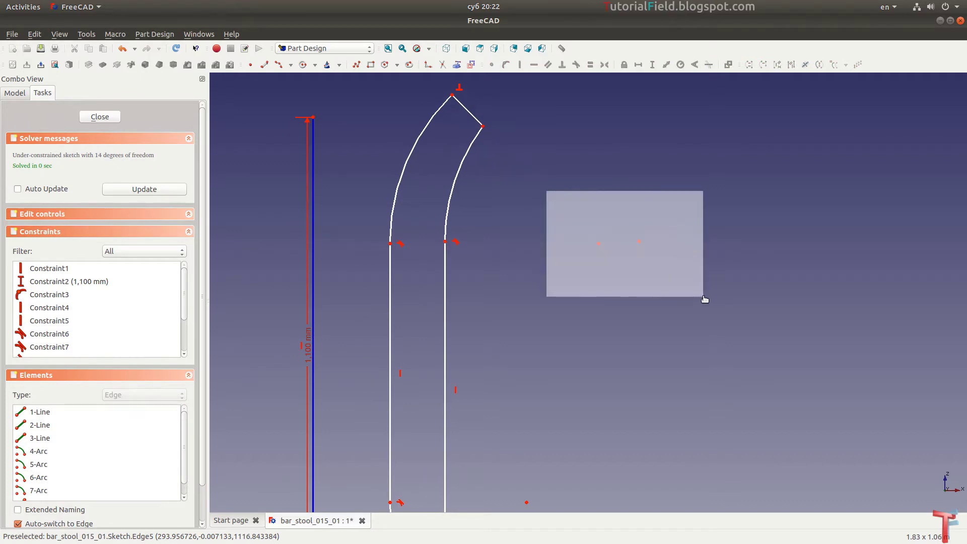
{"action": "scroll", "coordinate": [629, 322], "scroll_direction": "down", "scroll_amount": 3}
{"action": "scroll", "coordinate": [568, 359], "scroll_direction": "up", "scroll_amount": 3}
{"action": "left_click_drag", "start_coordinate": [561, 309], "coordinate": [649, 372]}
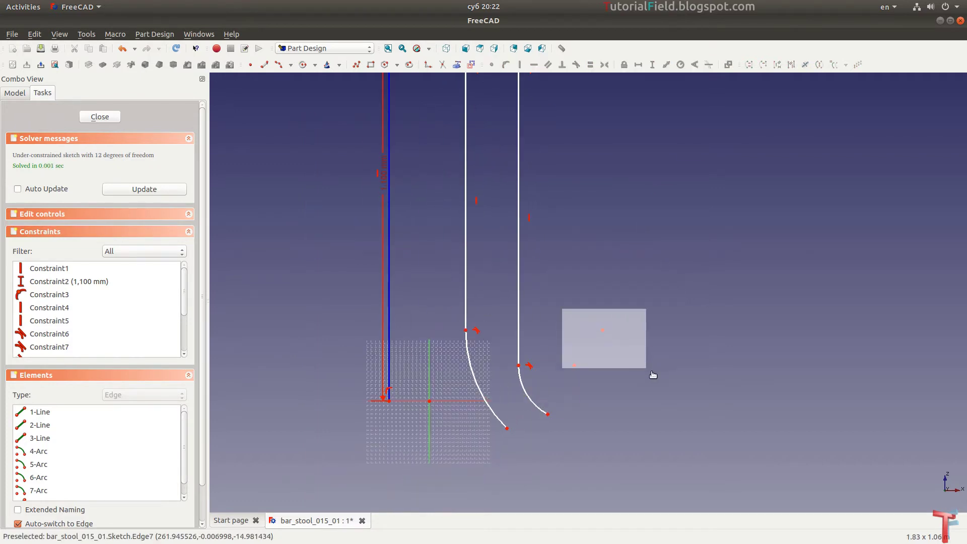
{"action": "key", "text": "c"}
{"action": "scroll", "coordinate": [512, 458], "scroll_direction": "up", "scroll_amount": 2}
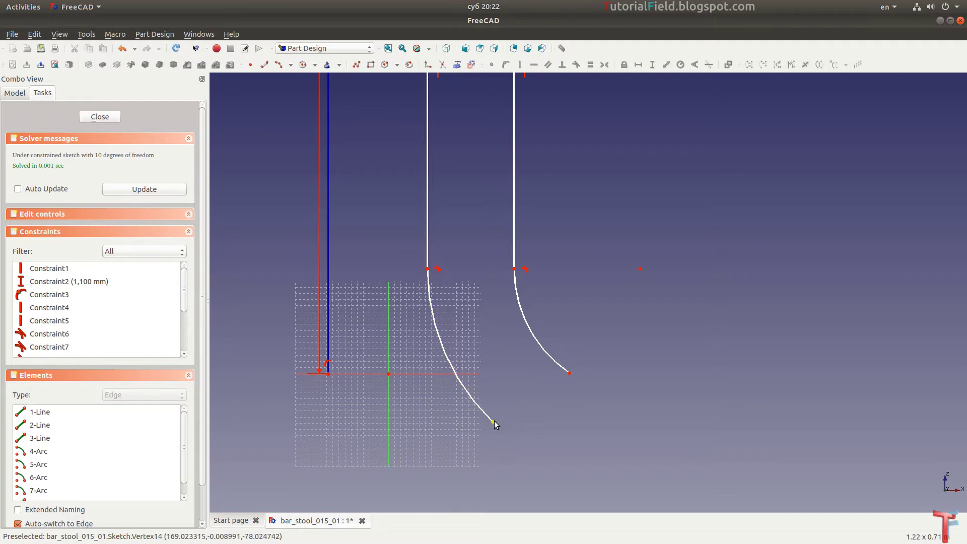
Reshape the lower arcs and draw a horizontal line across their bottom ends.
{"action": "left_click_drag", "start_coordinate": [493, 421], "coordinate": [491, 380]}
{"action": "left_click_drag", "start_coordinate": [570, 370], "coordinate": [516, 361]}
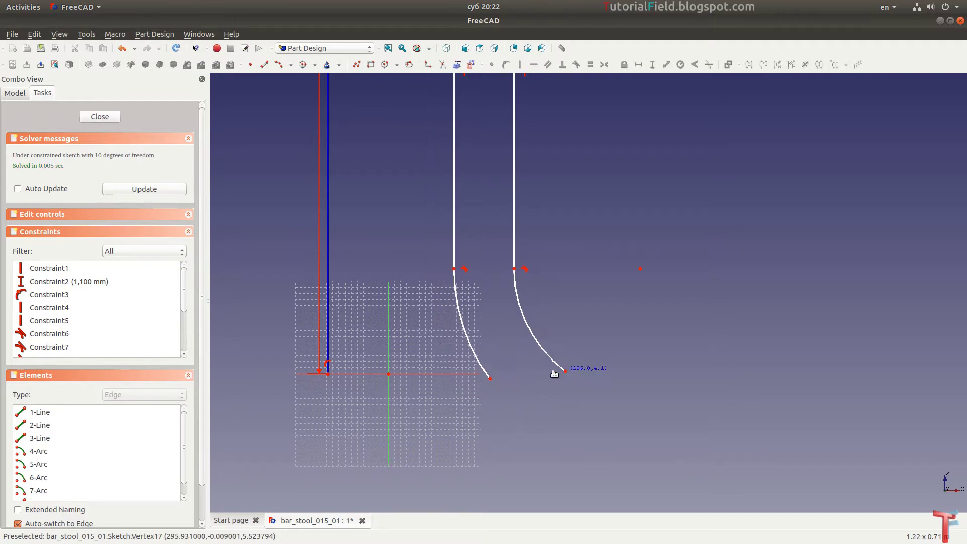
{"action": "key", "text": "l"}
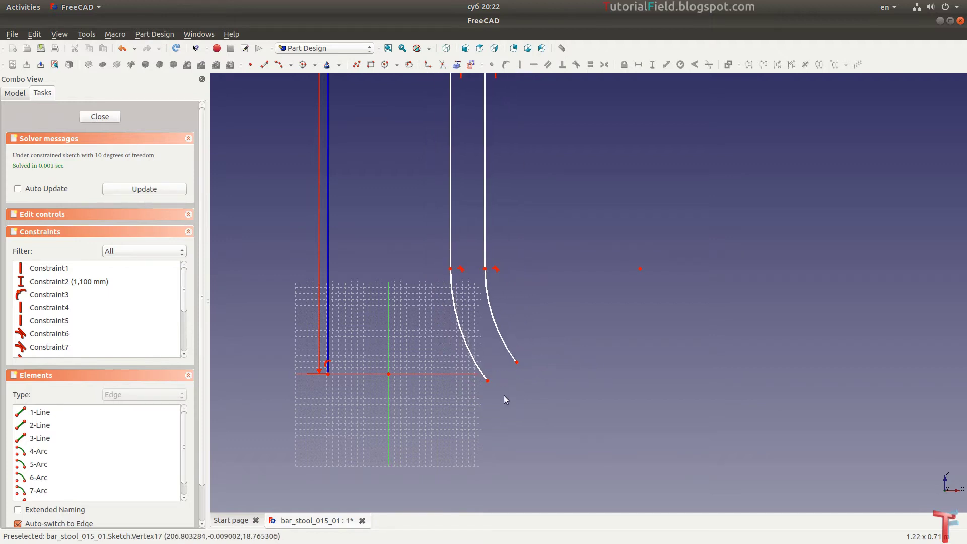
{"action": "left_click", "coordinate": [488, 389]}
{"action": "left_click", "coordinate": [526, 389]}
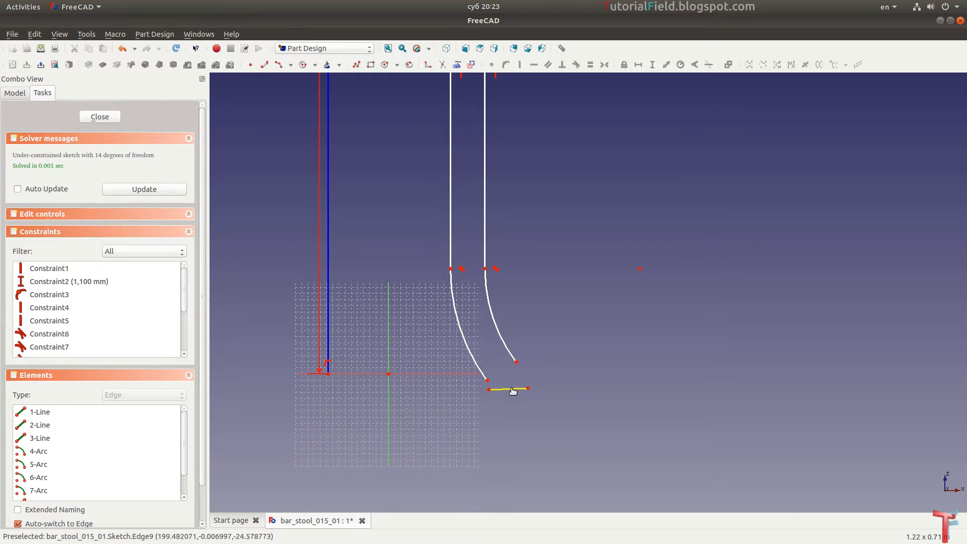
{"action": "left_click", "coordinate": [513, 391]}
{"action": "key", "text": "h"}
{"action": "left_click_drag", "start_coordinate": [550, 347], "coordinate": [499, 413]}
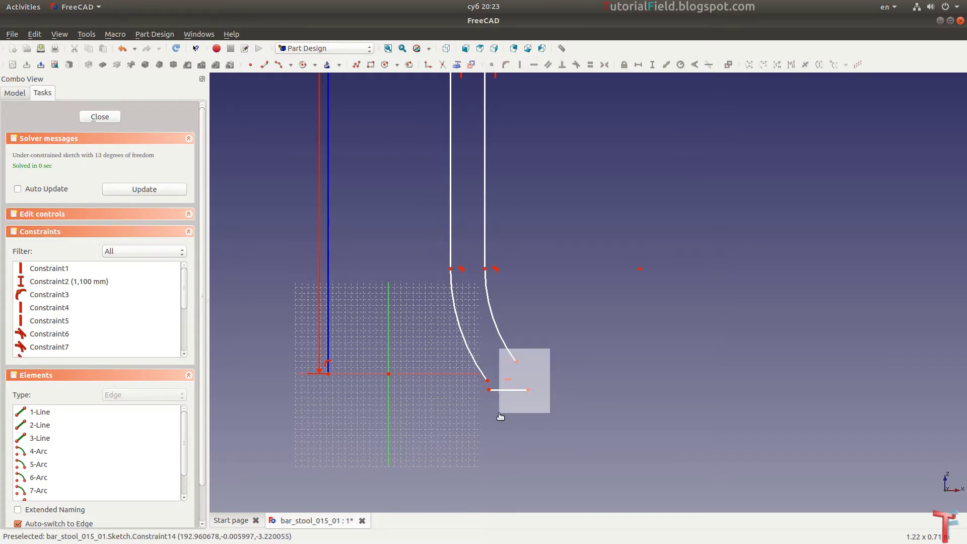
Join the bottom line to both arcs, place the profile on both axes, and narrow it.
{"action": "key", "text": "c"}
{"action": "left_click_drag", "start_coordinate": [493, 356], "coordinate": [492, 355]}
{"action": "key", "text": "c"}
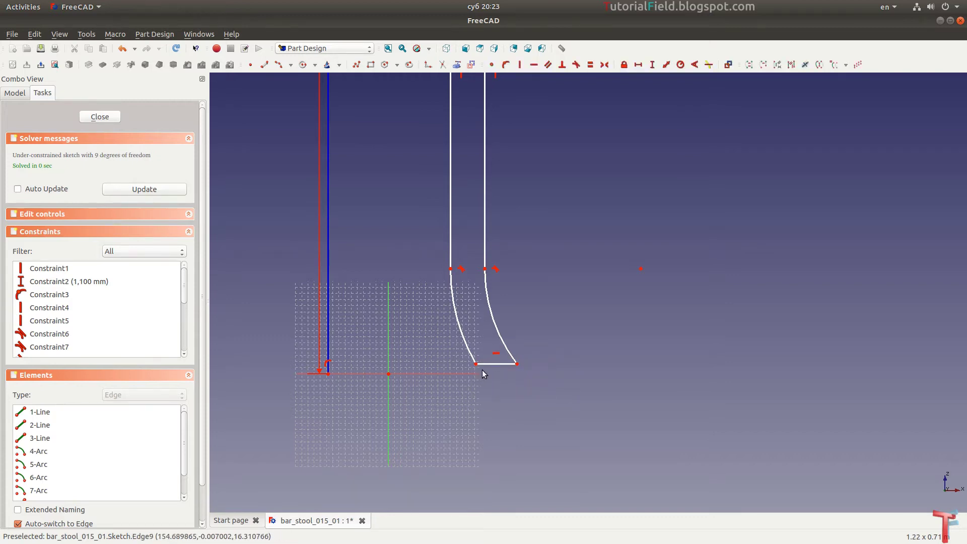
{"action": "left_click", "coordinate": [474, 364]}
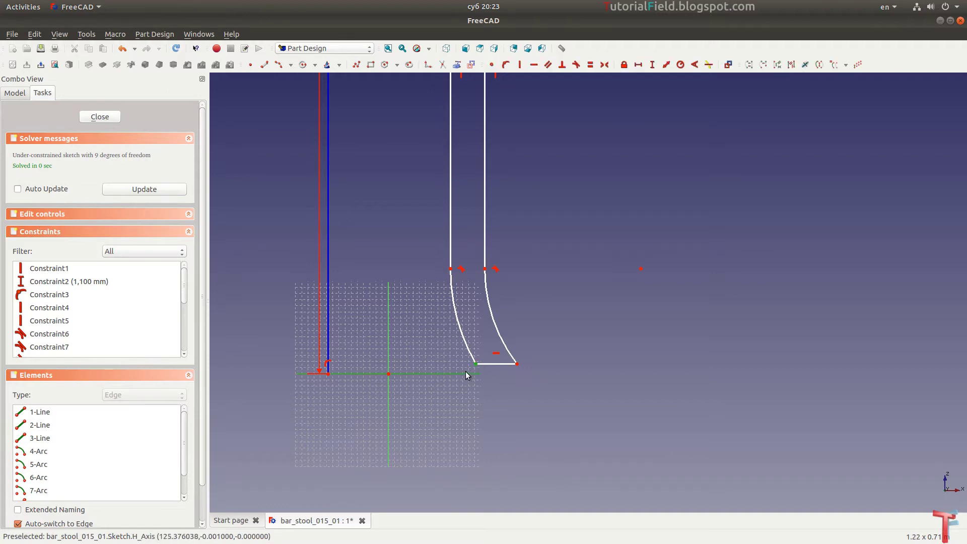
{"action": "key", "text": "o"}
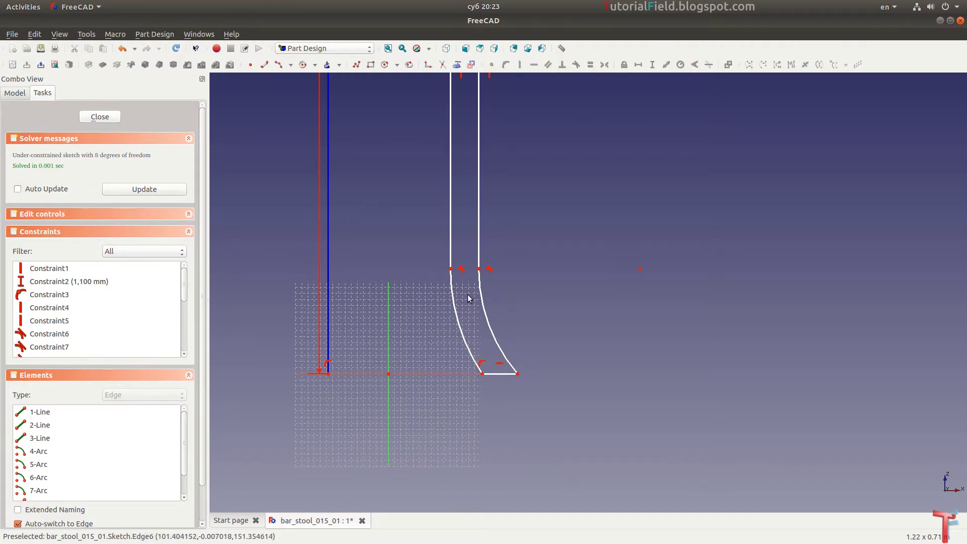
{"action": "left_click_drag", "start_coordinate": [454, 309], "coordinate": [413, 309]}
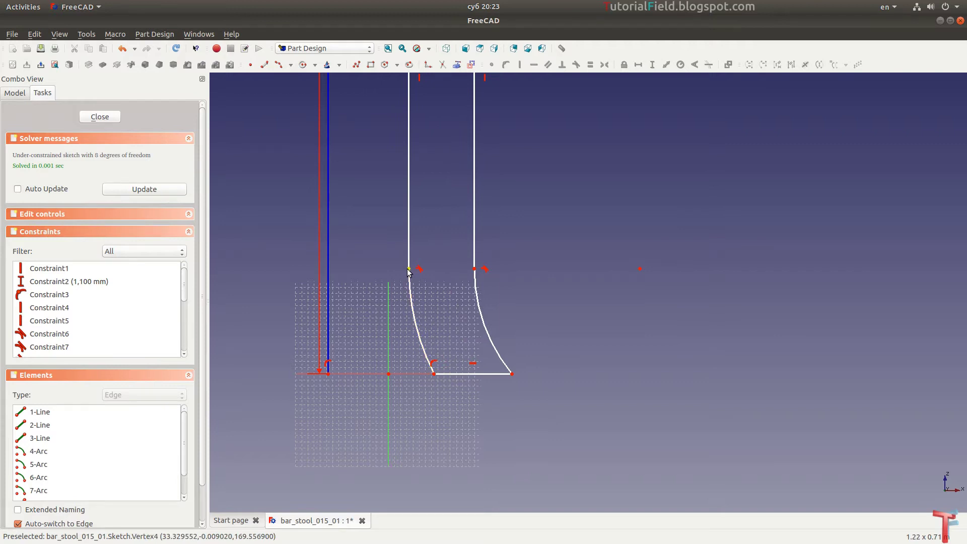
{"action": "left_click", "coordinate": [388, 294]}
{"action": "key", "text": "o"}
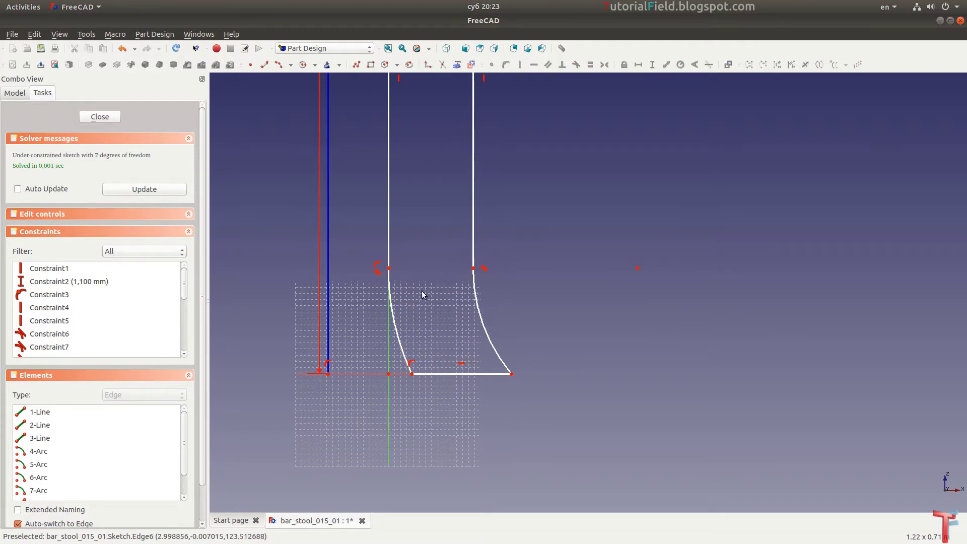
{"action": "left_click_drag", "start_coordinate": [472, 262], "coordinate": [425, 261]}
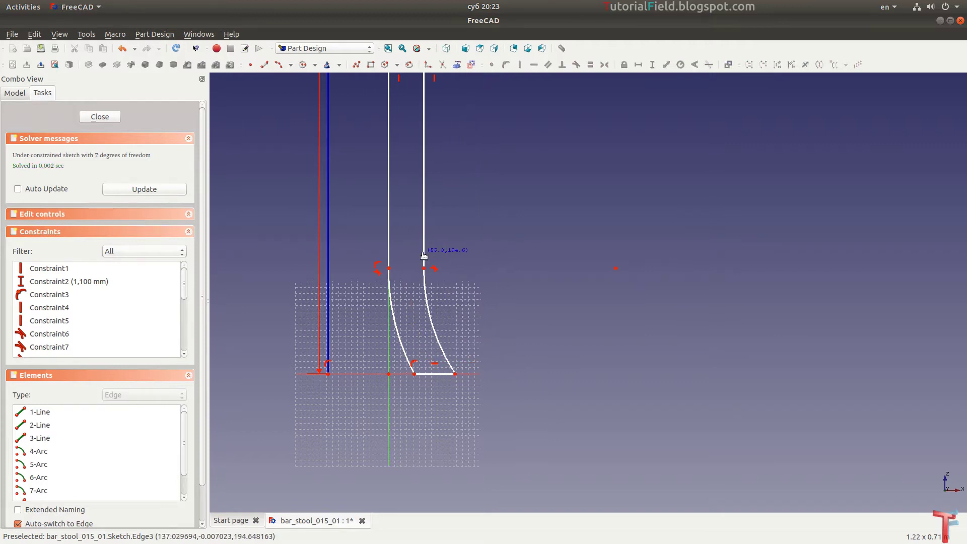
{"action": "scroll", "coordinate": [431, 426], "scroll_direction": "down", "scroll_amount": 2}
Give the lower outer arc a 500 mm radius and add an 800 mm vertical dimension.
{"action": "left_click", "coordinate": [433, 387]}
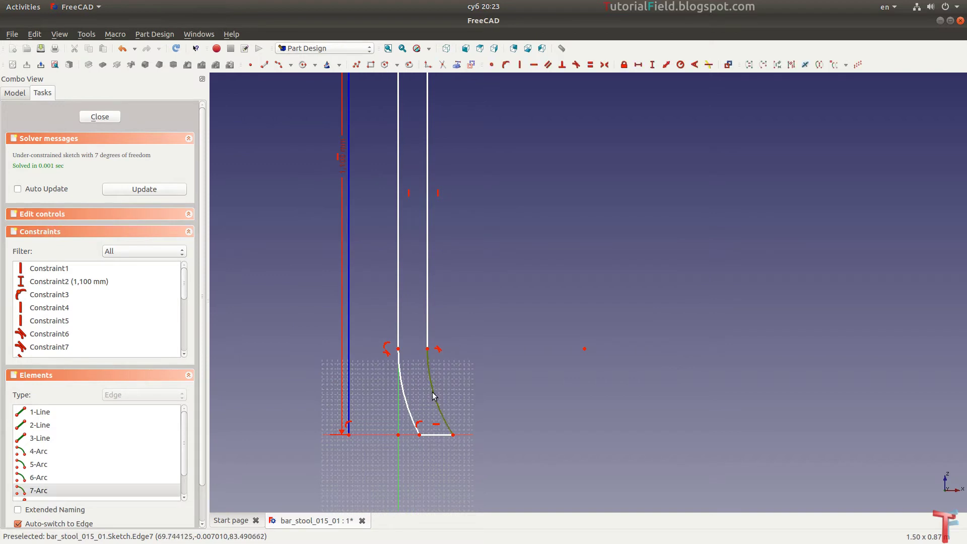
{"action": "left_click", "coordinate": [680, 64]}
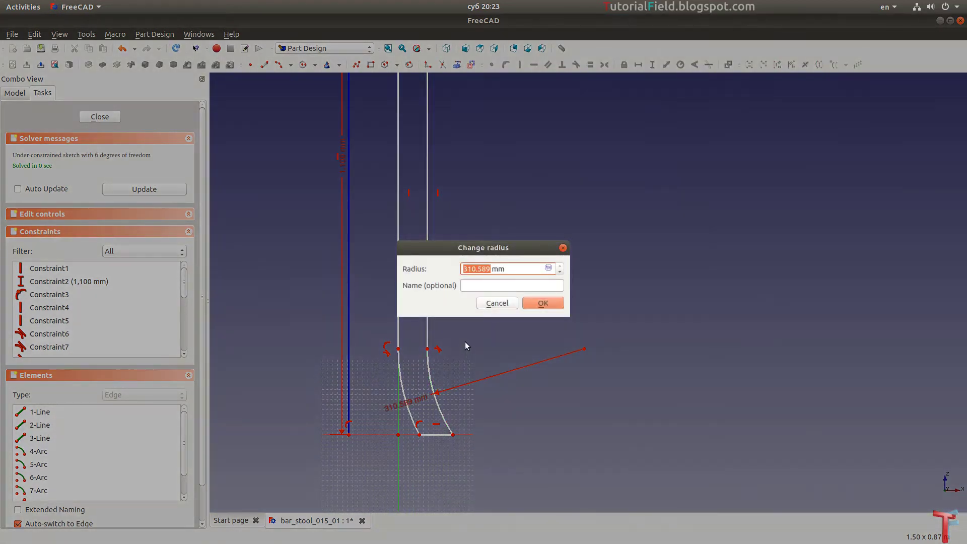
{"action": "type", "text": "500"}
{"action": "key", "text": "Return"}
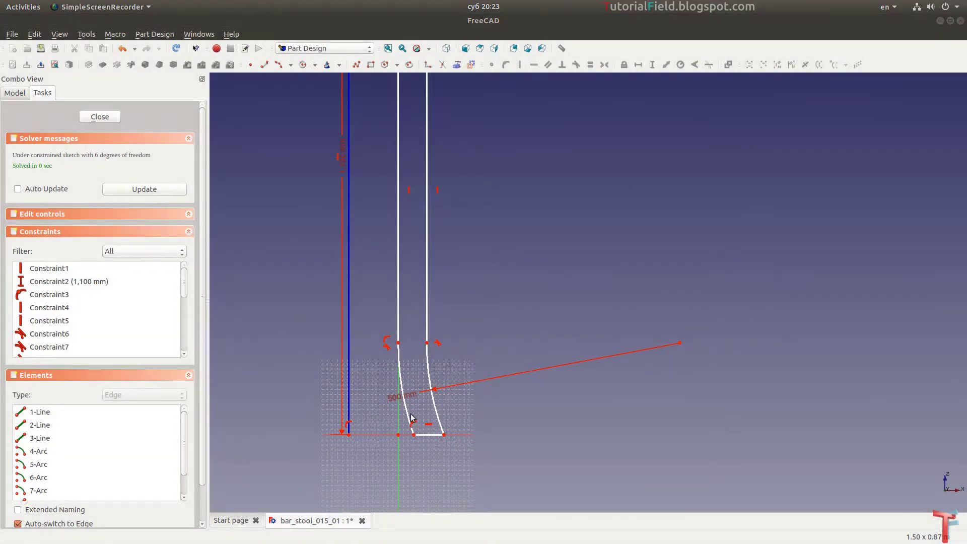
{"action": "left_click_drag", "start_coordinate": [398, 407], "coordinate": [369, 447]}
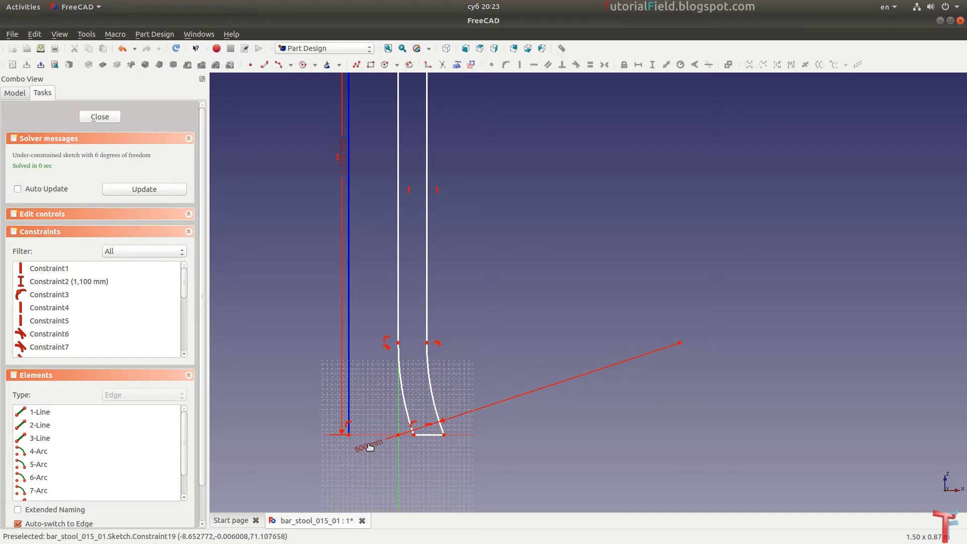
{"action": "left_click", "coordinate": [413, 435]}
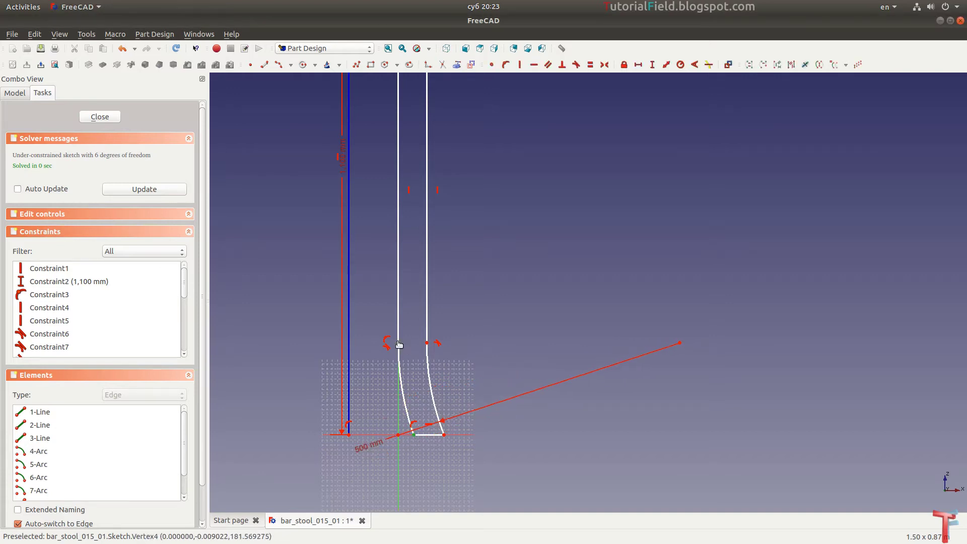
{"action": "type", "text": "i"}
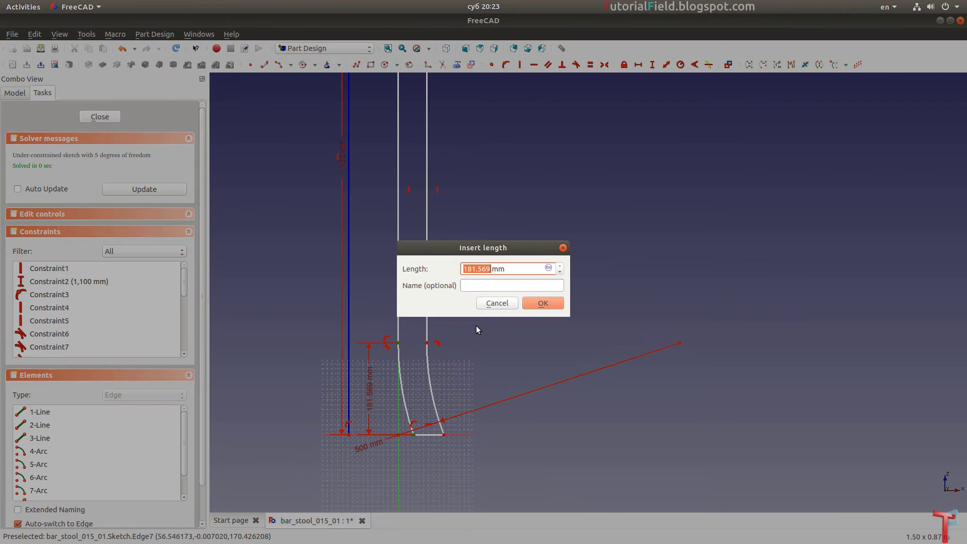
{"action": "type", "text": "800"}
{"action": "key", "text": "Return"}
Set the bend height to 250 mm and move the reference line clear of the leg.
{"action": "scroll", "coordinate": [481, 398], "scroll_direction": "down", "scroll_amount": 2}
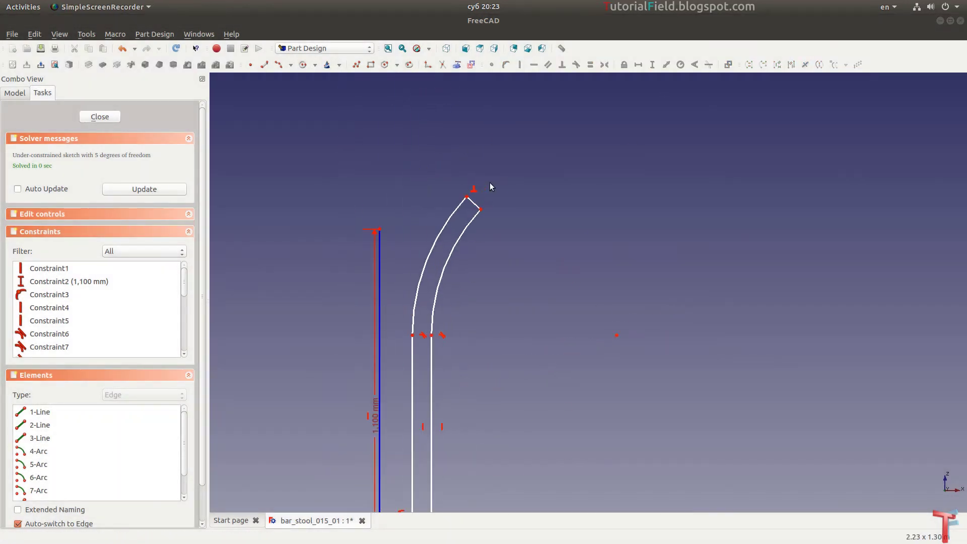
{"action": "scroll", "coordinate": [489, 186], "scroll_direction": "up", "scroll_amount": 2}
{"action": "left_click", "coordinate": [396, 370]}
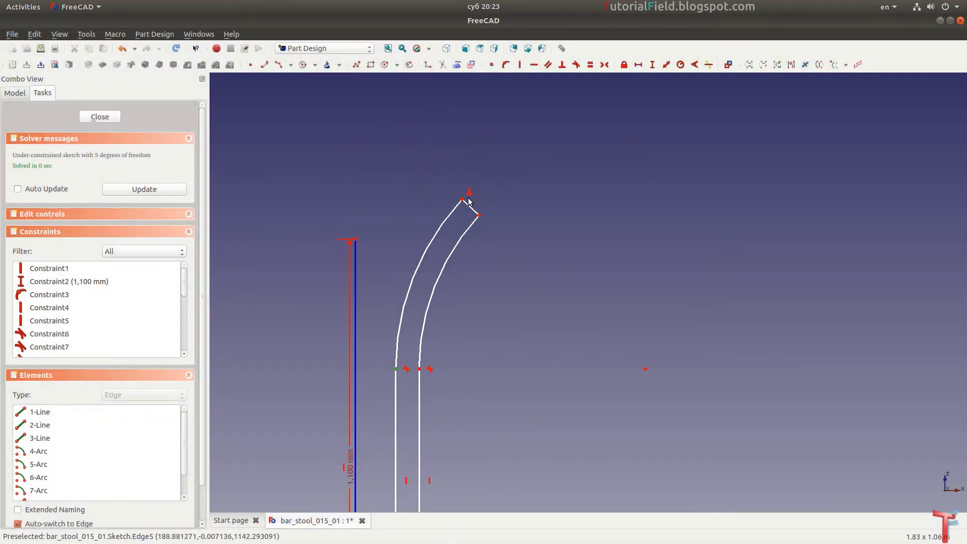
{"action": "key", "text": "shift+i"}
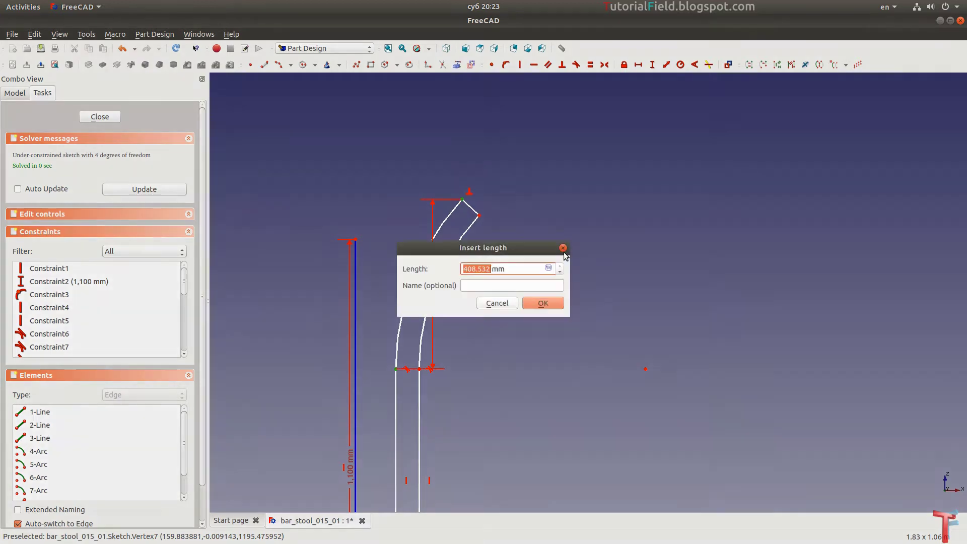
{"action": "type", "text": "250"}
{"action": "key", "text": "Return"}
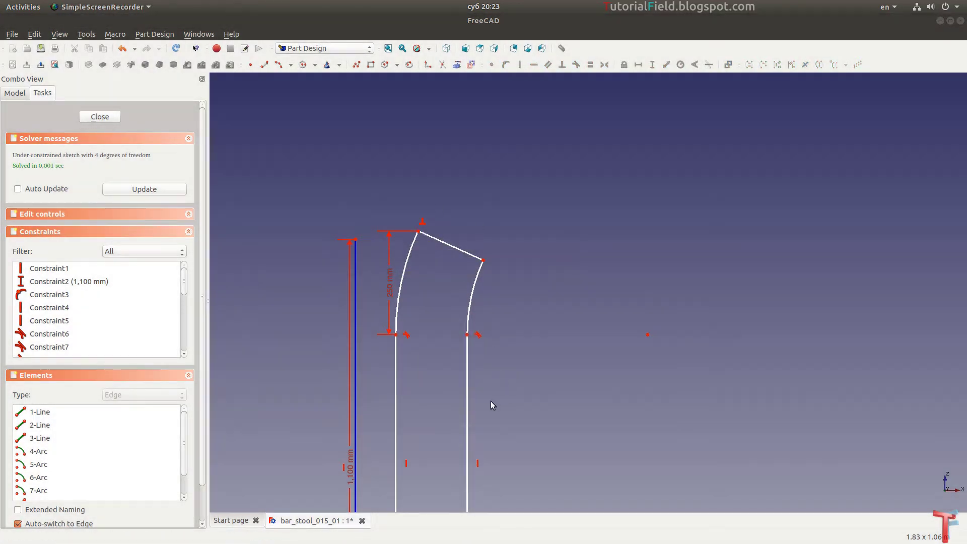
{"action": "left_click_drag", "start_coordinate": [467, 413], "coordinate": [422, 408]}
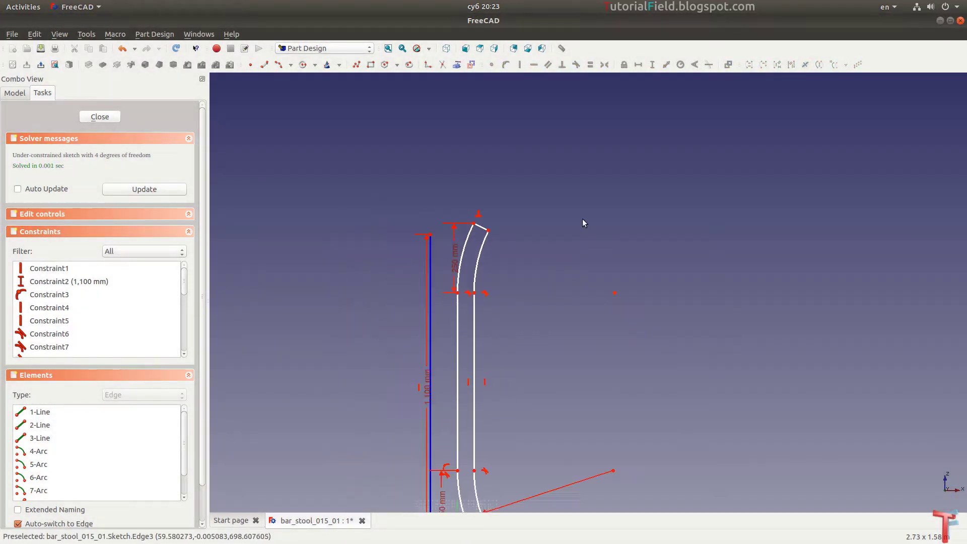
{"action": "scroll", "coordinate": [581, 219], "scroll_direction": "down", "scroll_amount": 3}
{"action": "left_click_drag", "start_coordinate": [475, 387], "coordinate": [392, 322]}
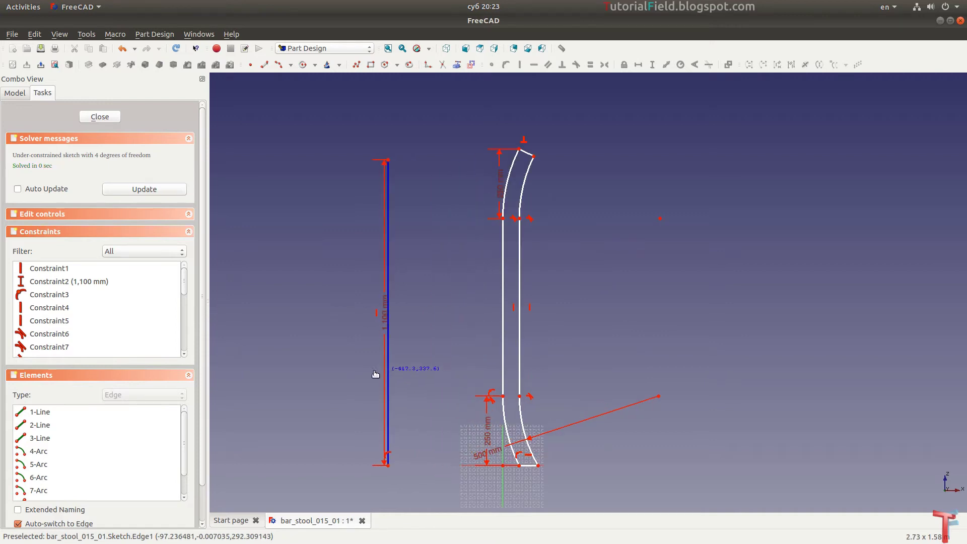
Constrain the leg to 1,100 mm overall height and 40 mm width.
{"action": "left_click", "coordinate": [519, 465]}
{"action": "left_click", "coordinate": [519, 149]}
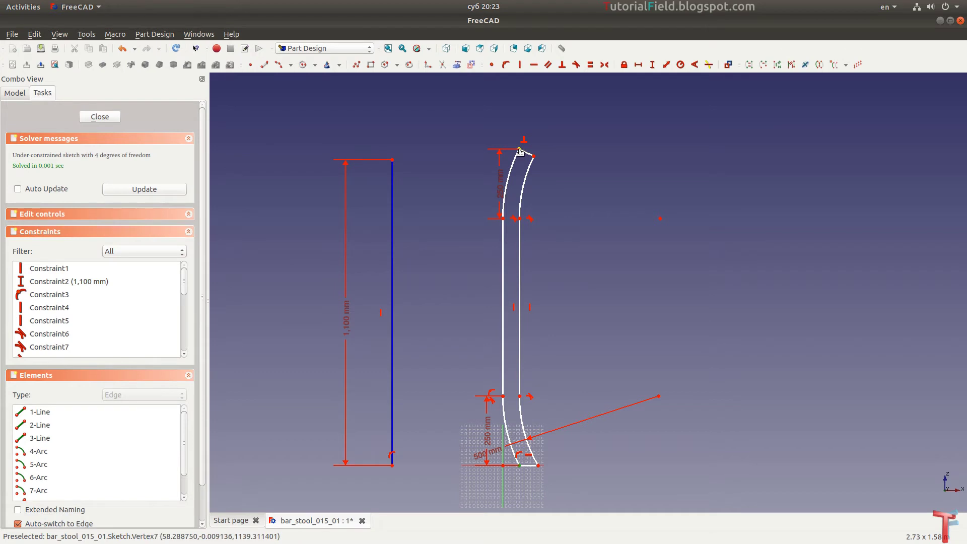
{"action": "type", "text": "i"}
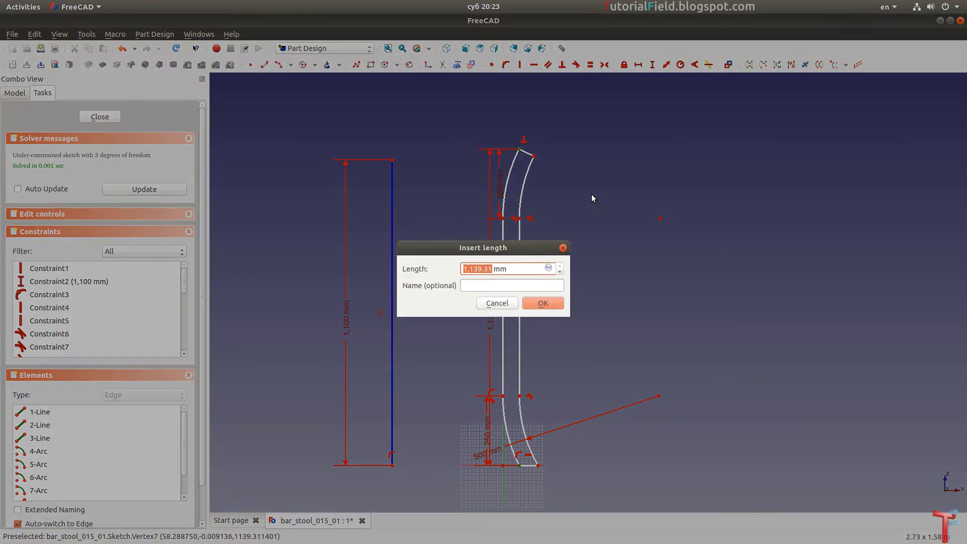
{"action": "type", "text": "1100"}
{"action": "key", "text": "Return"}
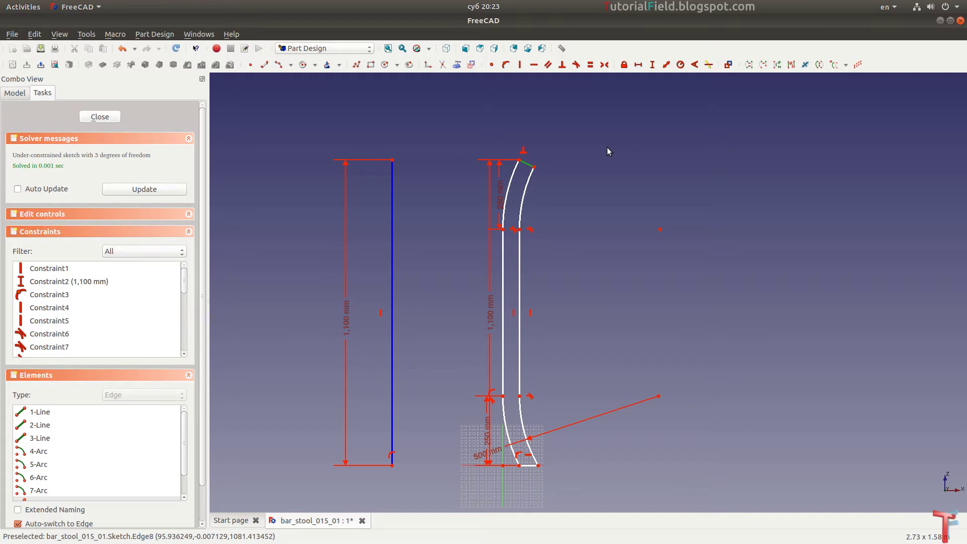
{"action": "type", "text": "d"}
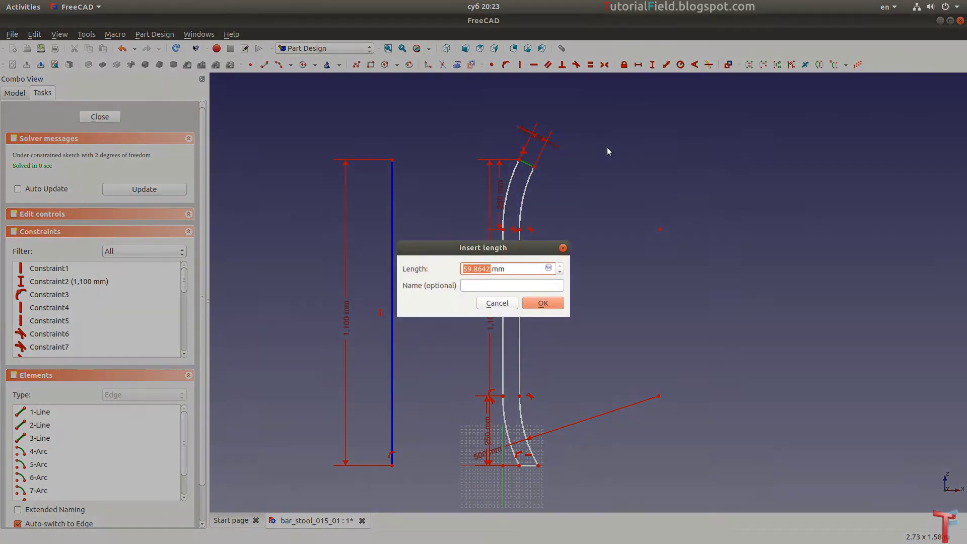
{"action": "type", "text": "40"}
{"action": "key", "text": "Return"}
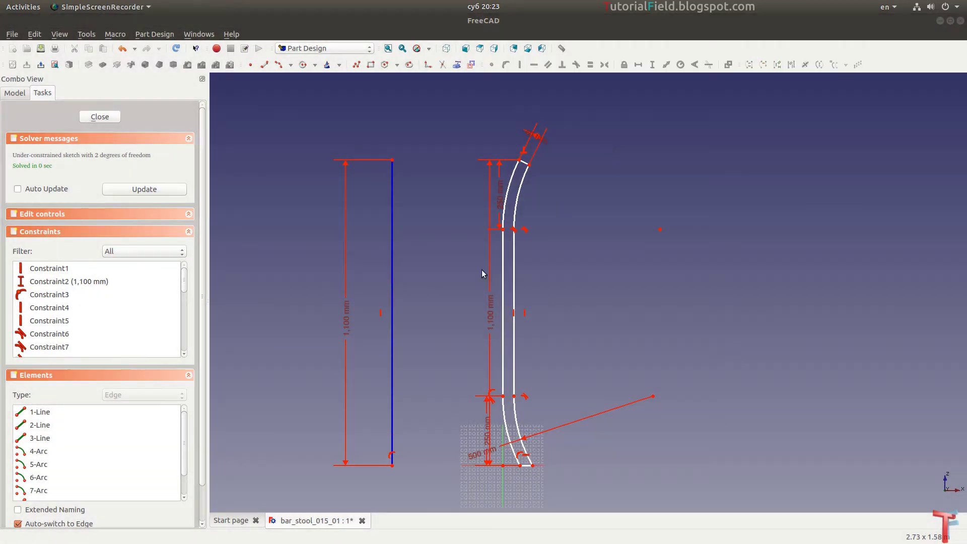
Delete the reference line and make the upper and lower outer arcs Equal.
{"action": "left_click", "coordinate": [392, 318]}
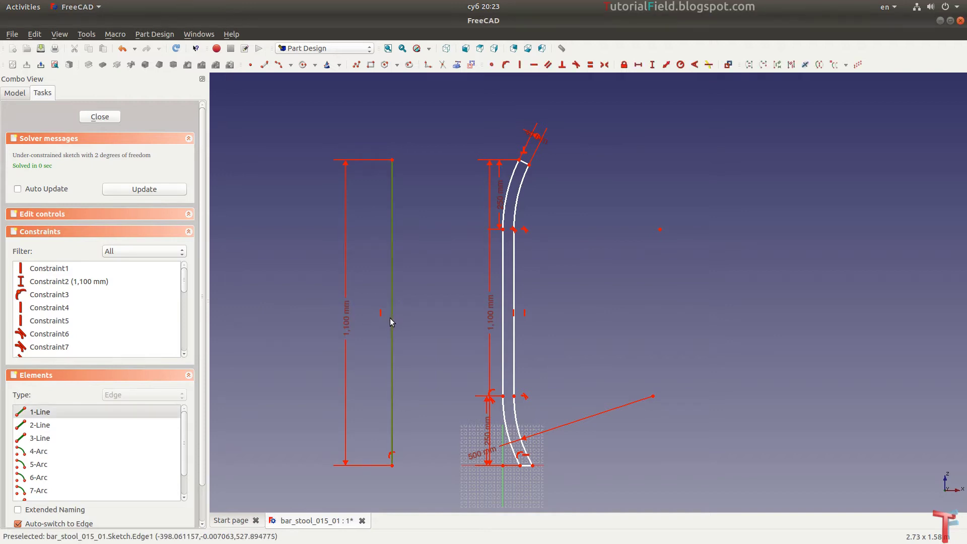
{"action": "key", "text": "Delete"}
{"action": "key", "text": "l"}
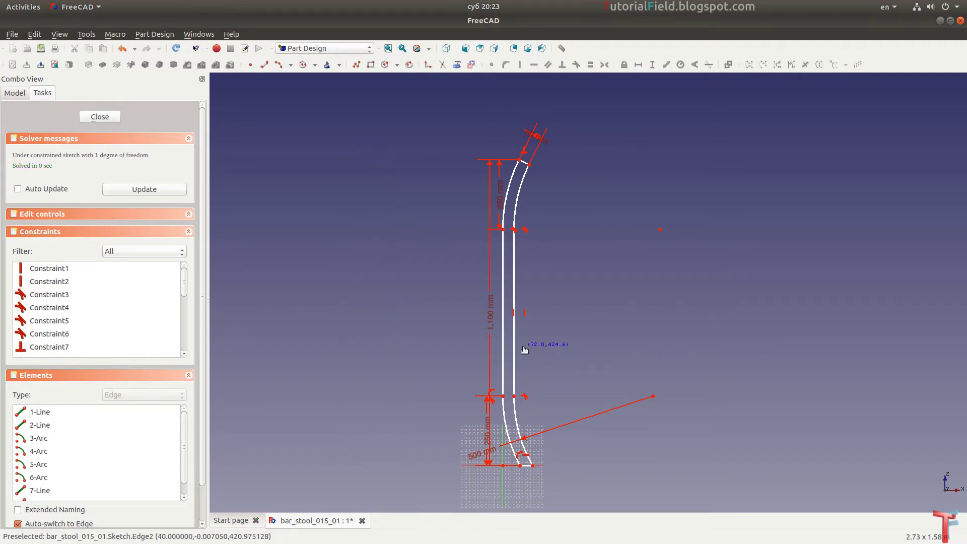
{"action": "left_click", "coordinate": [519, 429]}
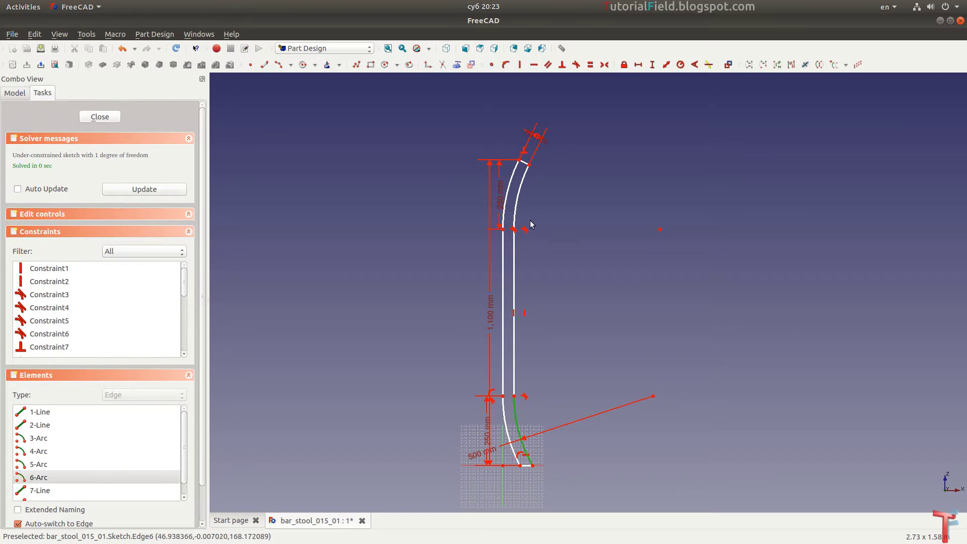
{"action": "left_click", "coordinate": [520, 196]}
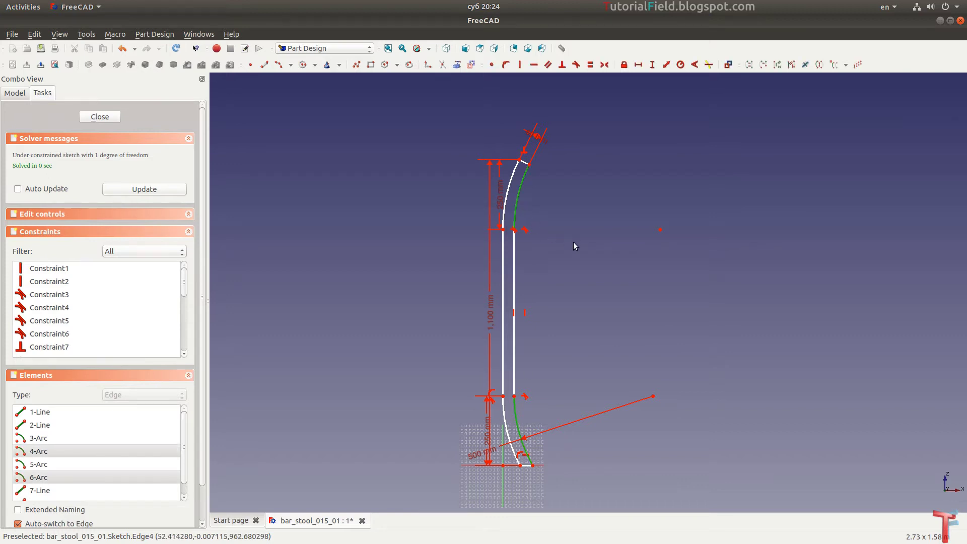
{"action": "key", "text": "e"}
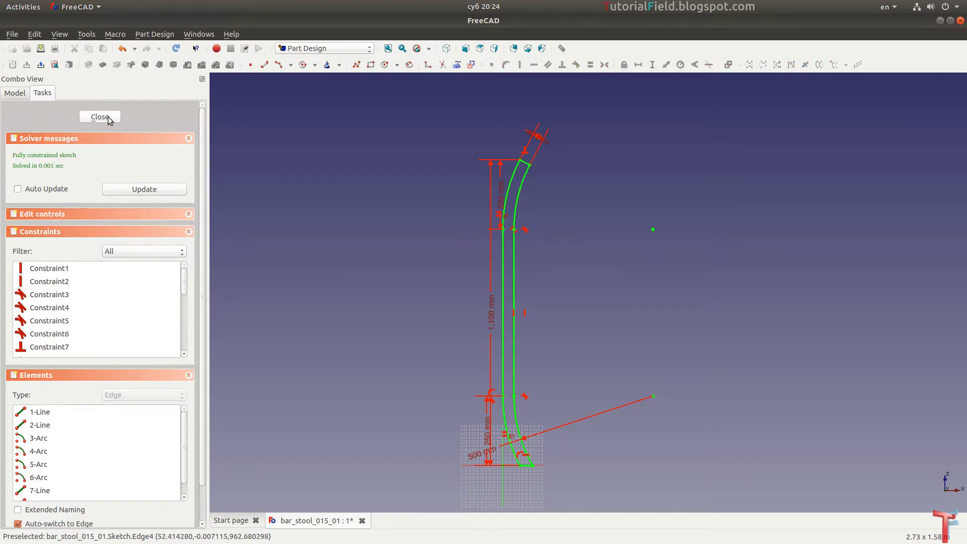
Close the leg sketch and pad it 10 mm into a solid leg.
{"action": "left_click", "coordinate": [100, 117]}
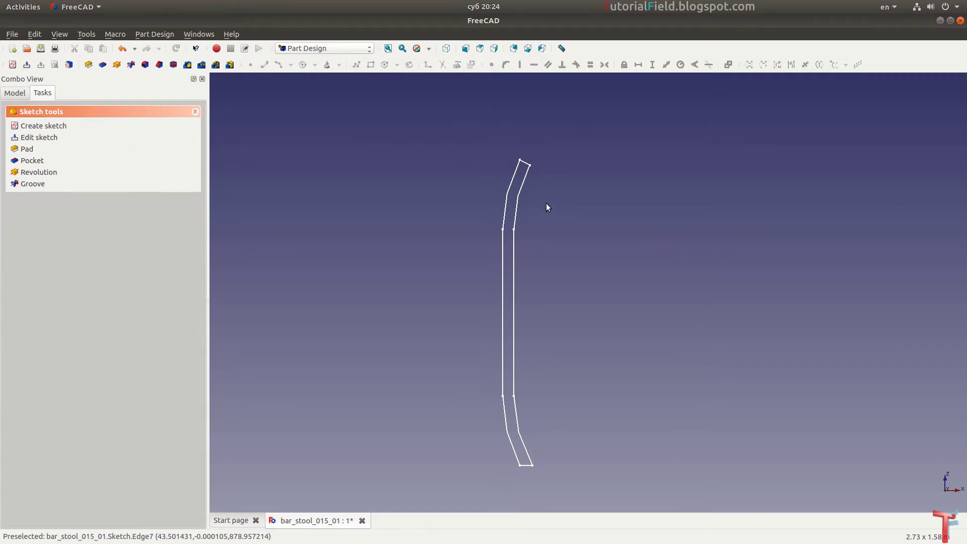
{"action": "key", "text": "alt+Tab"}
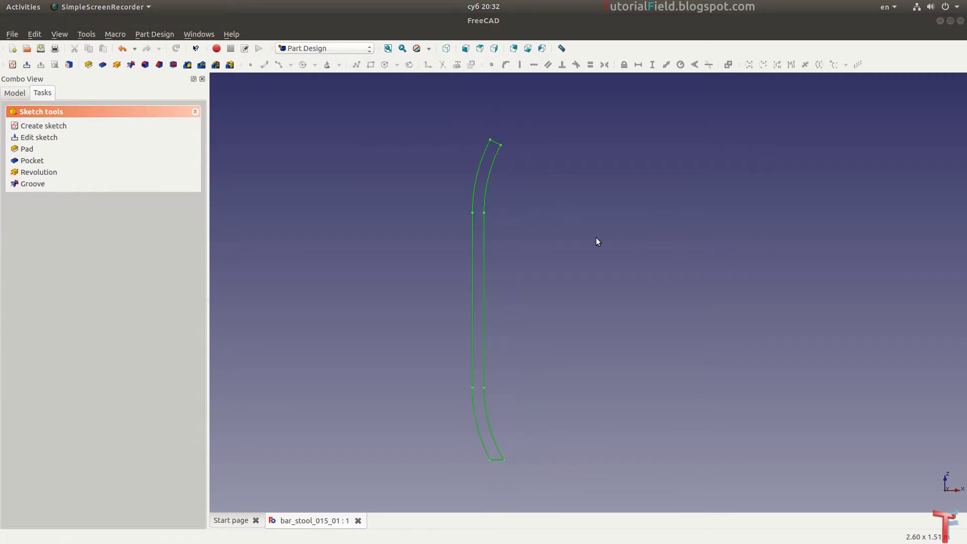
{"action": "left_click", "coordinate": [577, 245]}
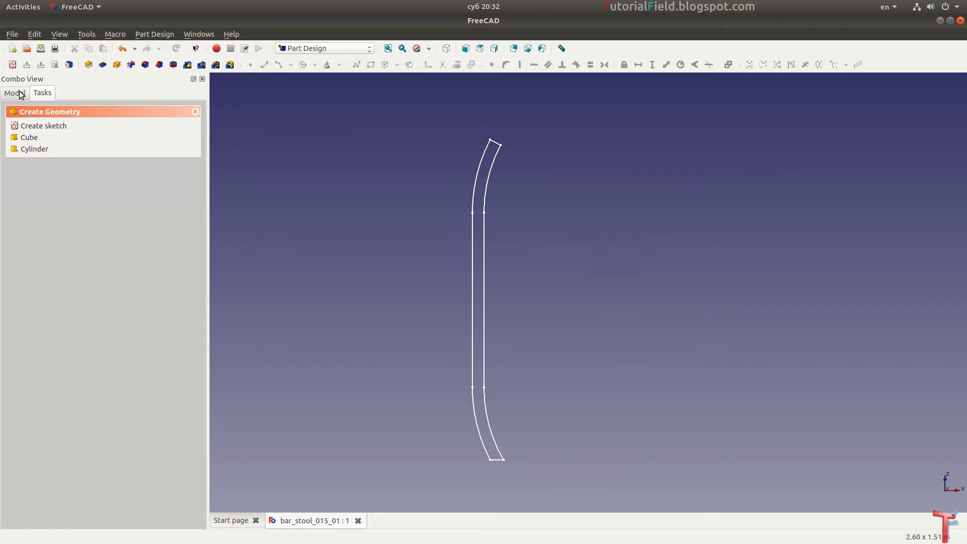
{"action": "left_click", "coordinate": [88, 64]}
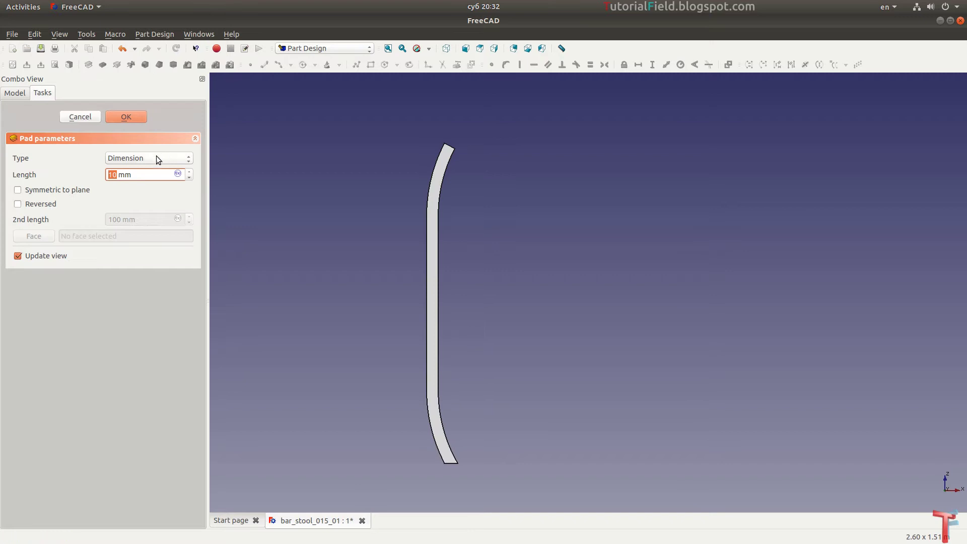
{"action": "key", "text": "Return"}
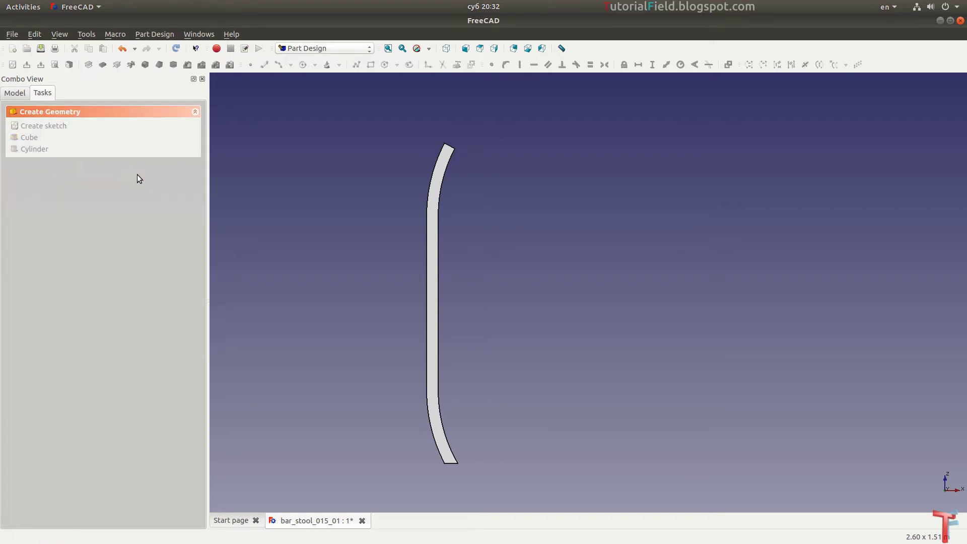
Zoom to the leg's curved top section and select its broad flat side face.
{"action": "mouse_move", "coordinate": [304, 292]}
{"action": "middle_mouse_down"}
{"action": "mouse_move", "coordinate": [363, 343]}
{"action": "mouse_move", "coordinate": [462, 373]}
{"action": "middle_mouse_up"}
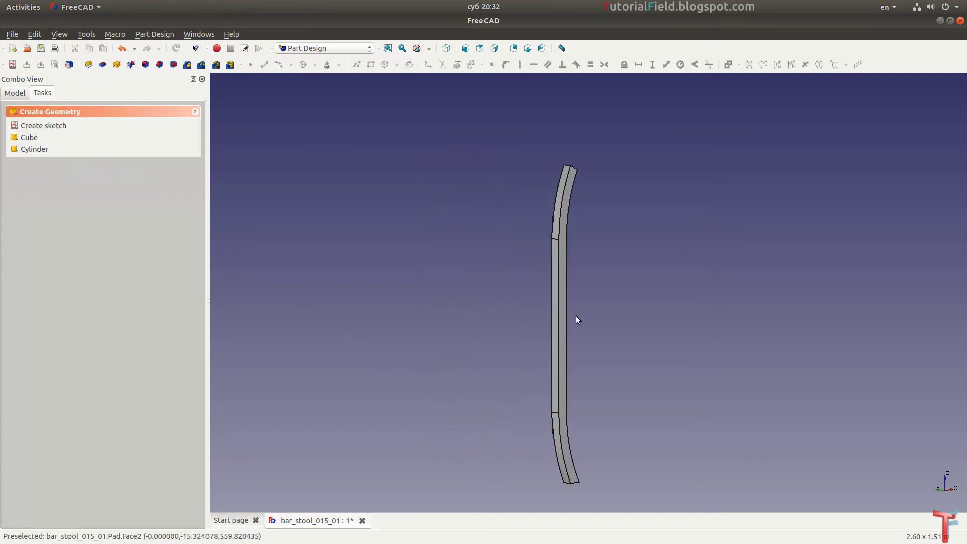
{"action": "scroll", "coordinate": [591, 286], "scroll_direction": "up", "scroll_amount": 2}
{"action": "scroll", "coordinate": [606, 262], "scroll_direction": "down", "scroll_amount": 1}
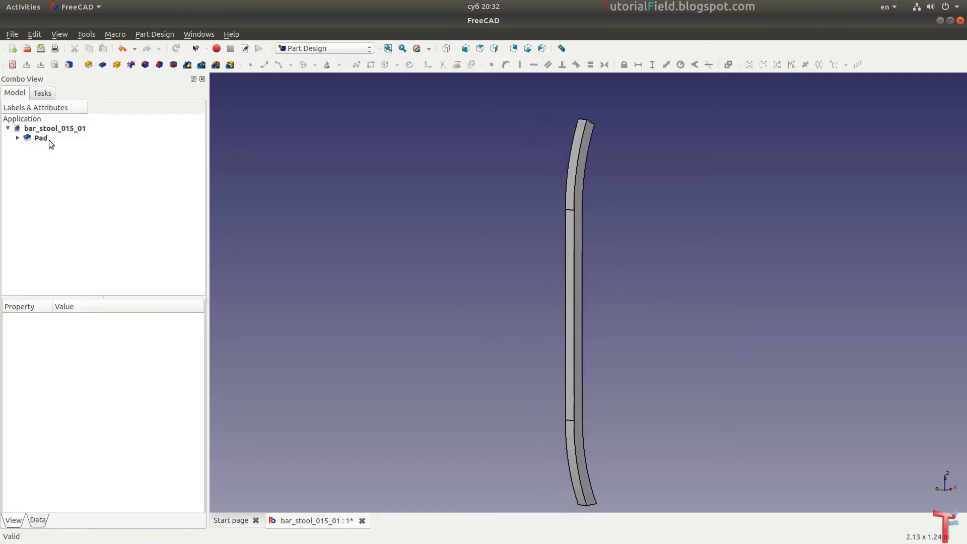
{"action": "key", "text": "alt+Tab"}
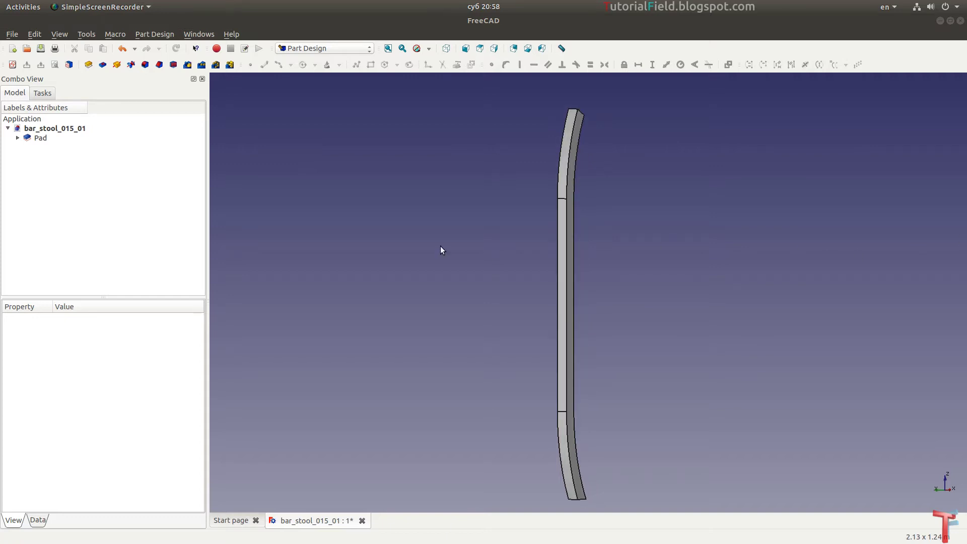
{"action": "middle_click_drag", "start_coordinate": [440, 250], "coordinate": [593, 270]}
{"action": "scroll", "coordinate": [533, 222], "scroll_direction": "up", "scroll_amount": 2}
{"action": "scroll", "coordinate": [532, 222], "scroll_direction": "up", "scroll_amount": 2}
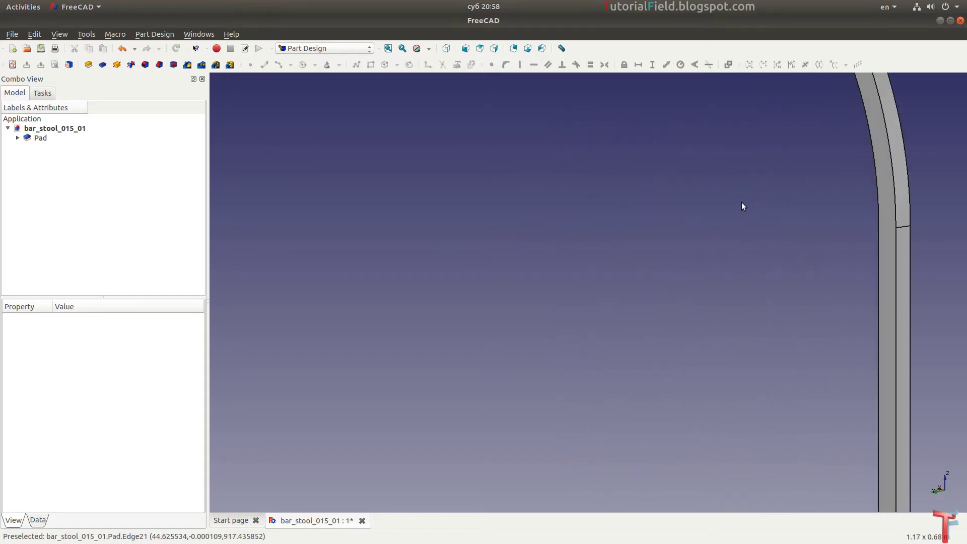
{"action": "middle_click_drag", "start_coordinate": [793, 197], "coordinate": [648, 259]}
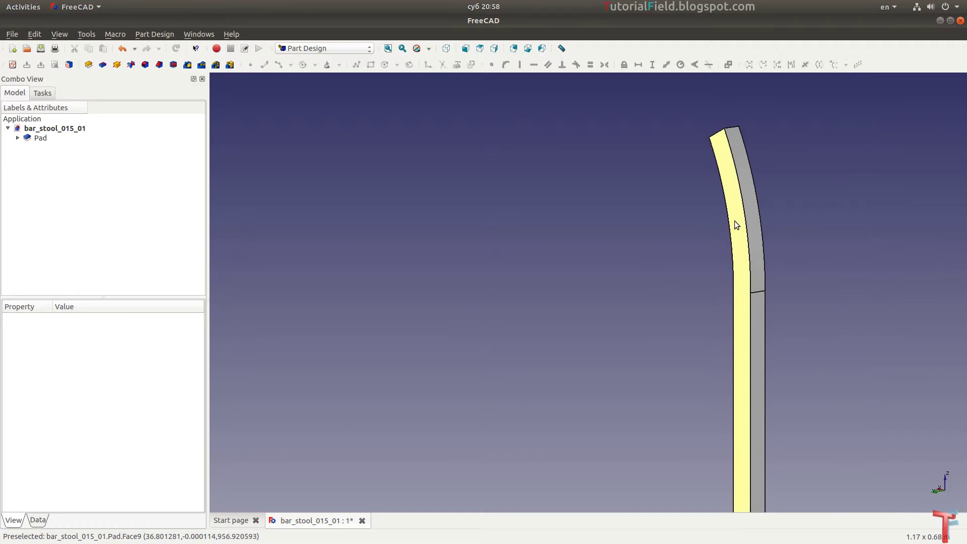
{"action": "left_click", "coordinate": [734, 221]}
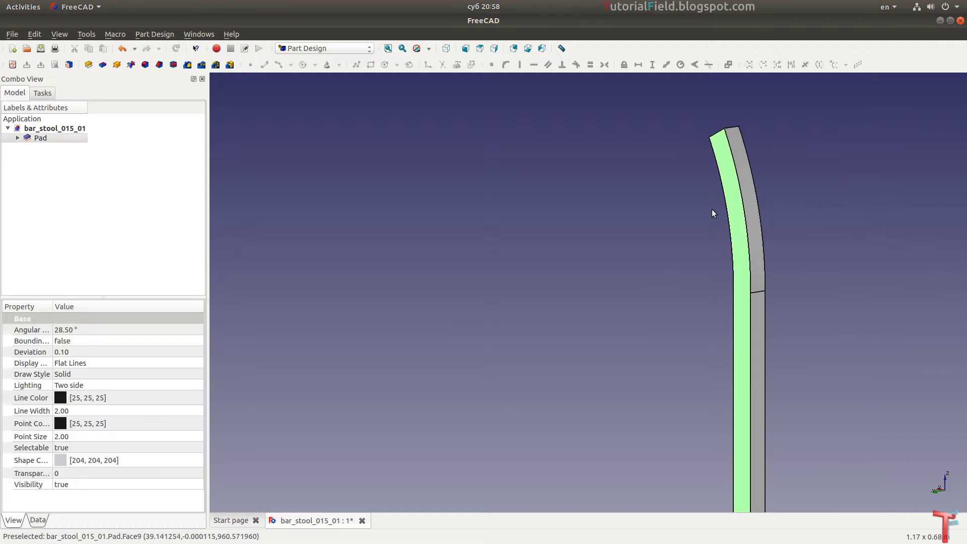
Open a sketch on the leg face and reference the leg's curved outer edge.
{"action": "left_click", "coordinate": [25, 67]}
{"action": "scroll", "coordinate": [421, 384], "scroll_direction": "up", "scroll_amount": 1}
{"action": "scroll", "coordinate": [438, 381], "scroll_direction": "up", "scroll_amount": 1}
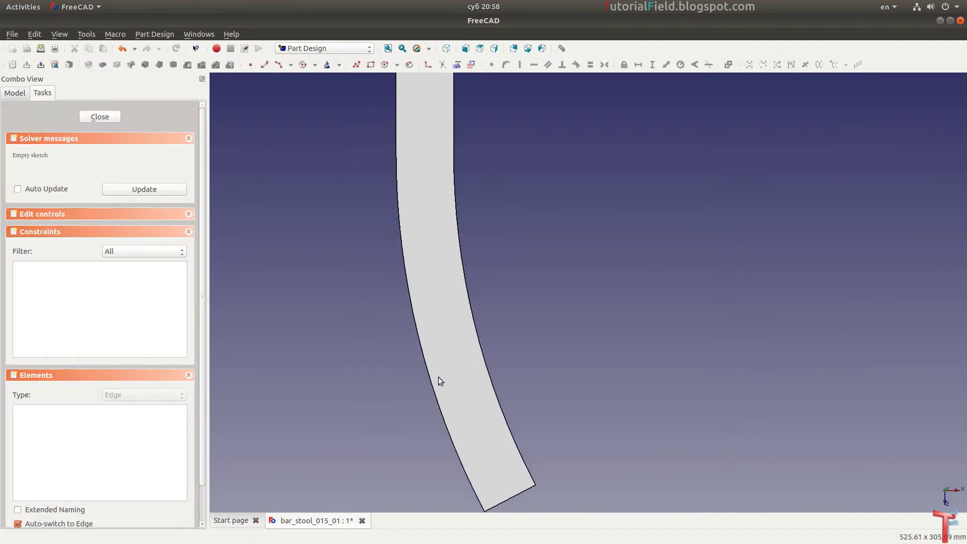
{"action": "left_click", "coordinate": [456, 65]}
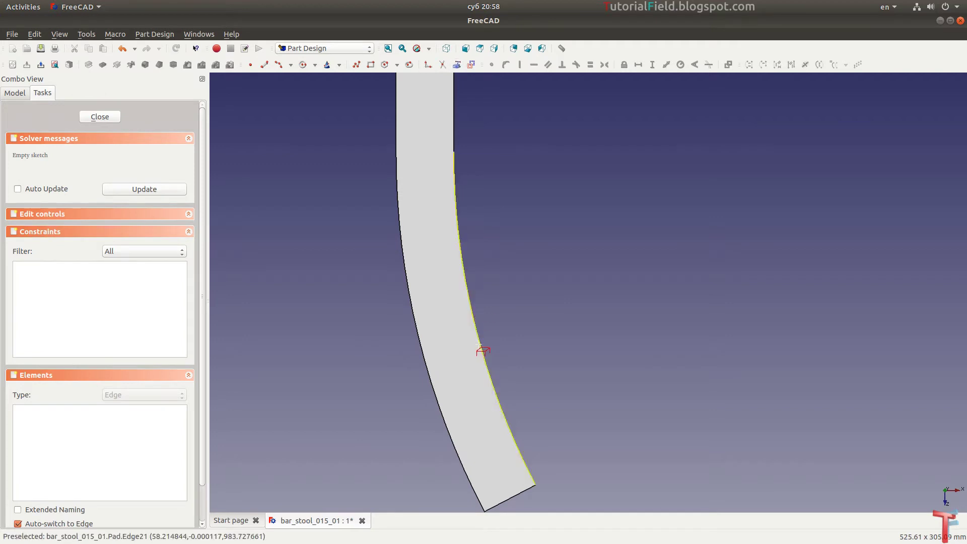
{"action": "left_click", "coordinate": [478, 349]}
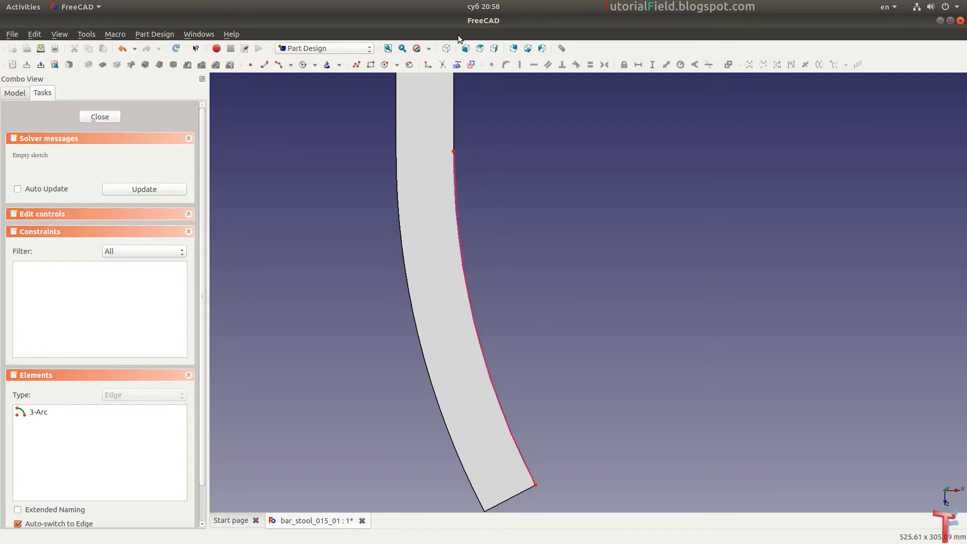
Switch the model's draw style to Wireframe.
{"action": "left_click", "coordinate": [428, 49]}
{"action": "left_click", "coordinate": [433, 97]}
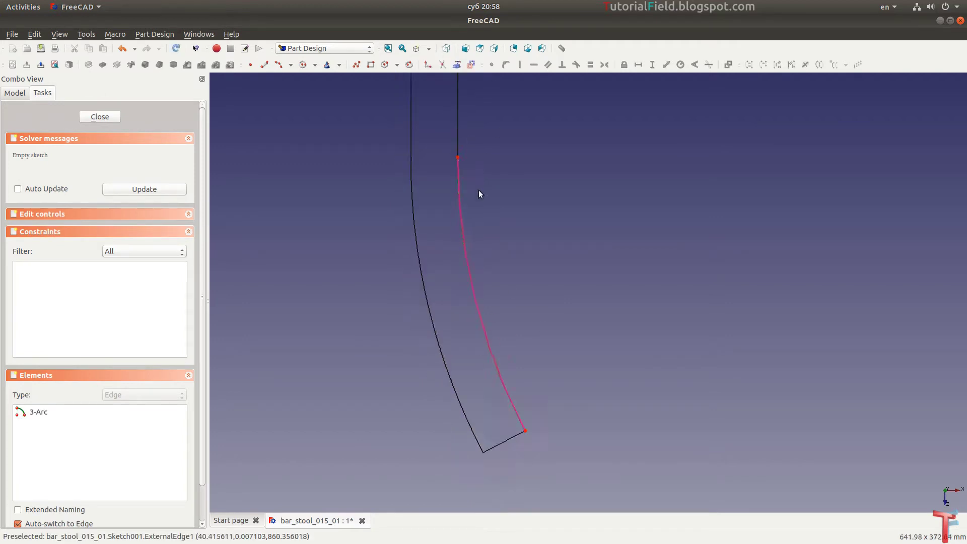
{"action": "scroll", "coordinate": [450, 168], "scroll_direction": "up", "scroll_amount": 1}
Add a horizontal 40 mm line whose end is coincident with the arc's top.
{"action": "left_click", "coordinate": [486, 190]}
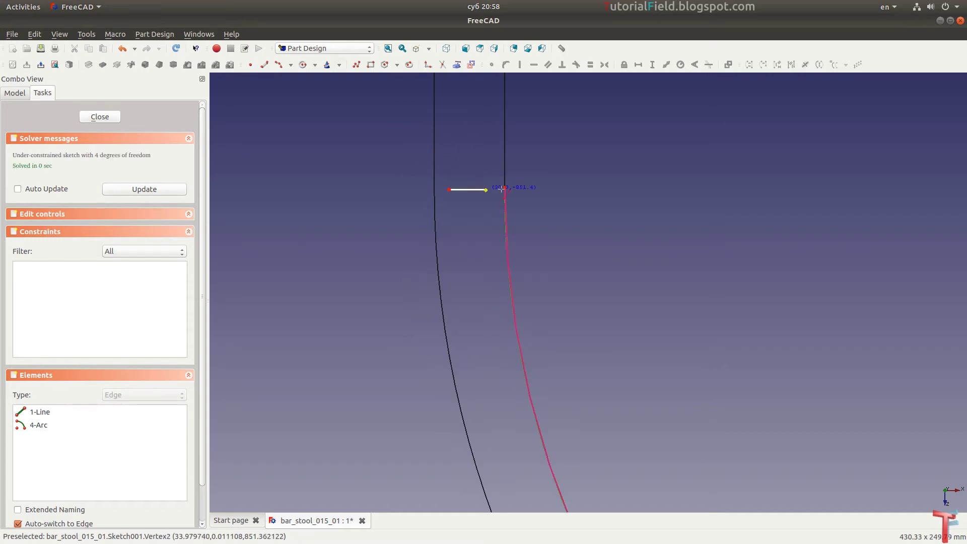
{"action": "left_click", "coordinate": [465, 190]}
{"action": "key", "text": "h"}
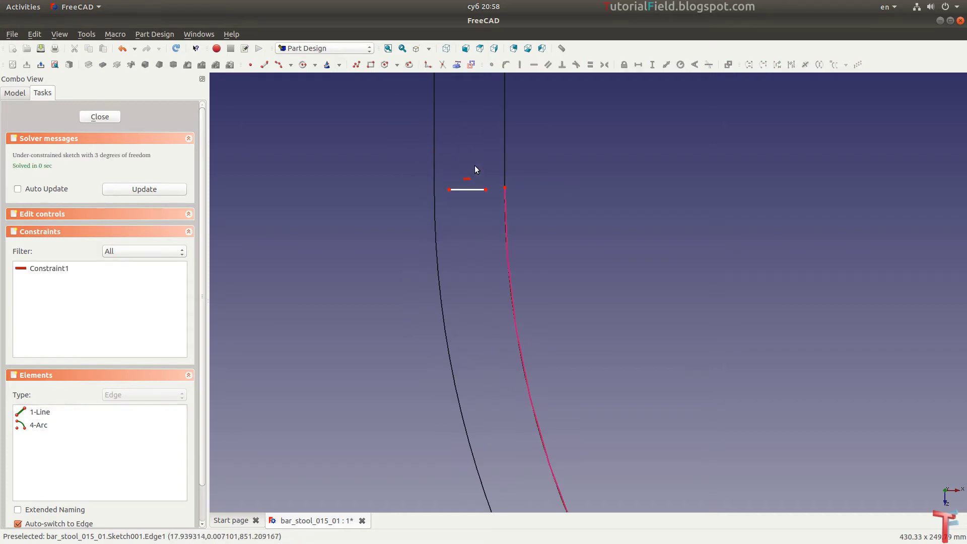
{"action": "left_click_drag", "start_coordinate": [477, 157], "coordinate": [521, 208]}
{"action": "key", "text": "c"}
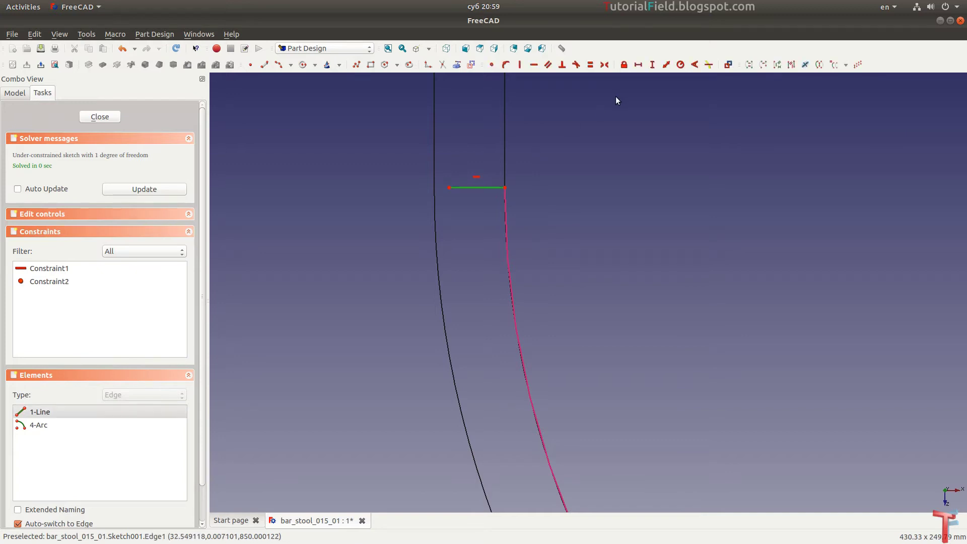
{"action": "type", "text": "l"}
{"action": "type", "text": "40"}
{"action": "key", "text": "Return"}
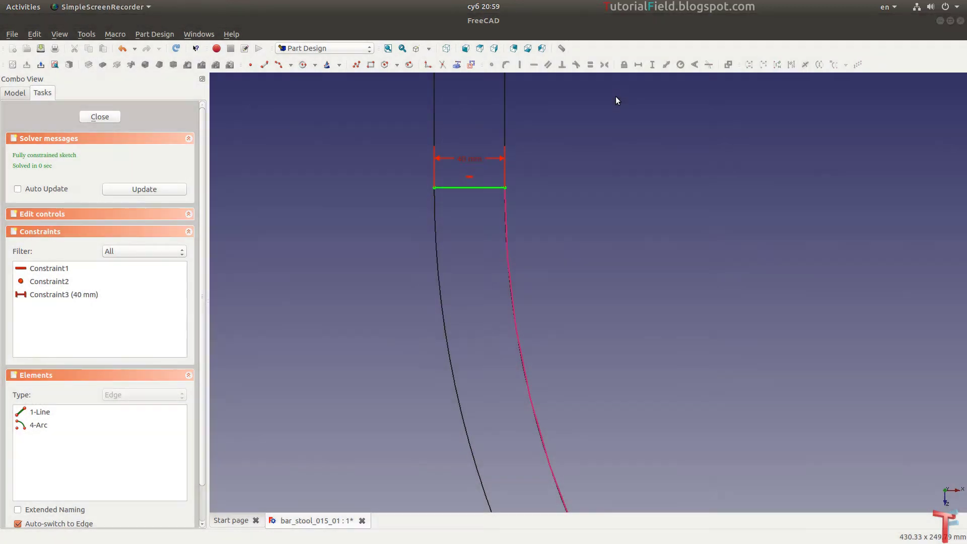
Convert the 40 mm line into construction geometry.
{"action": "left_click", "coordinate": [481, 190]}
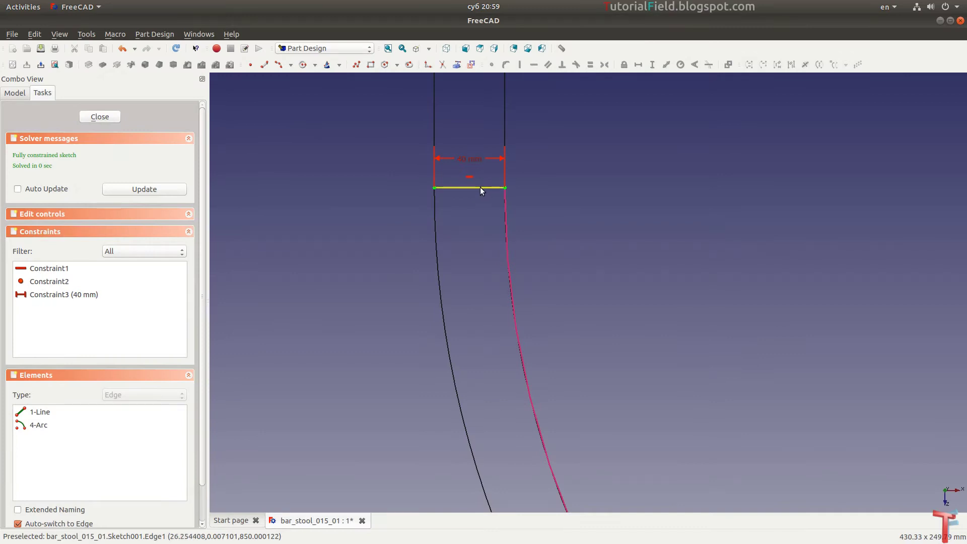
{"action": "left_click", "coordinate": [471, 65]}
{"action": "scroll", "coordinate": [432, 280], "scroll_direction": "down", "scroll_amount": 2}
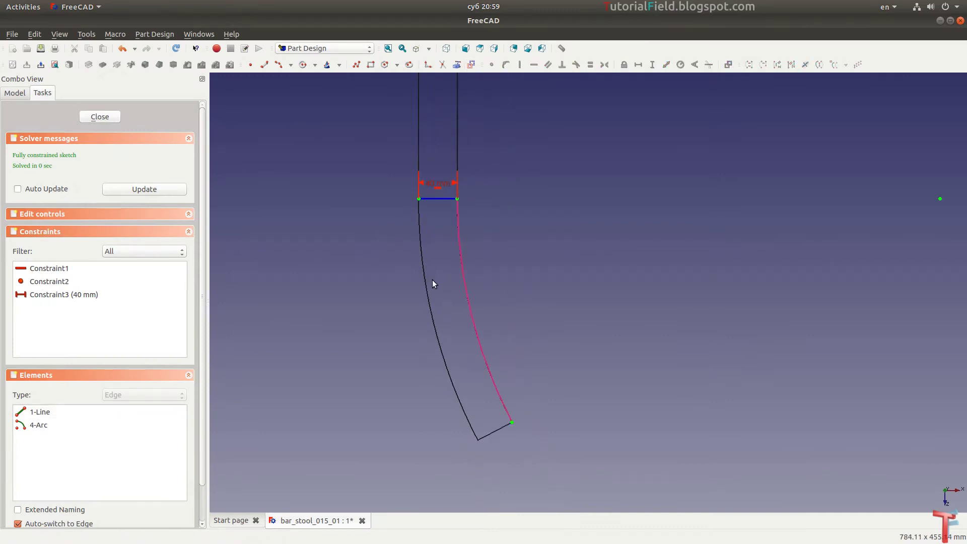
{"action": "scroll", "coordinate": [444, 280], "scroll_direction": "up", "scroll_amount": 1}
{"action": "scroll", "coordinate": [448, 279], "scroll_direction": "down", "scroll_amount": 1}
{"action": "scroll", "coordinate": [443, 256], "scroll_direction": "up", "scroll_amount": 1}
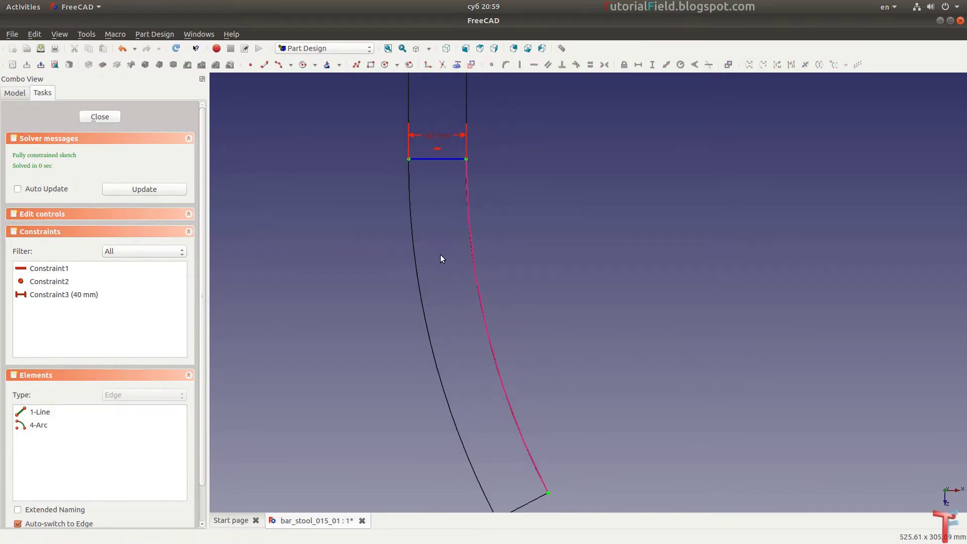
Draw three short lines crossing the leg's curved edge along its length.
{"action": "key", "text": "l"}
{"action": "left_click", "coordinate": [457, 246]}
{"action": "left_click", "coordinate": [487, 241]}
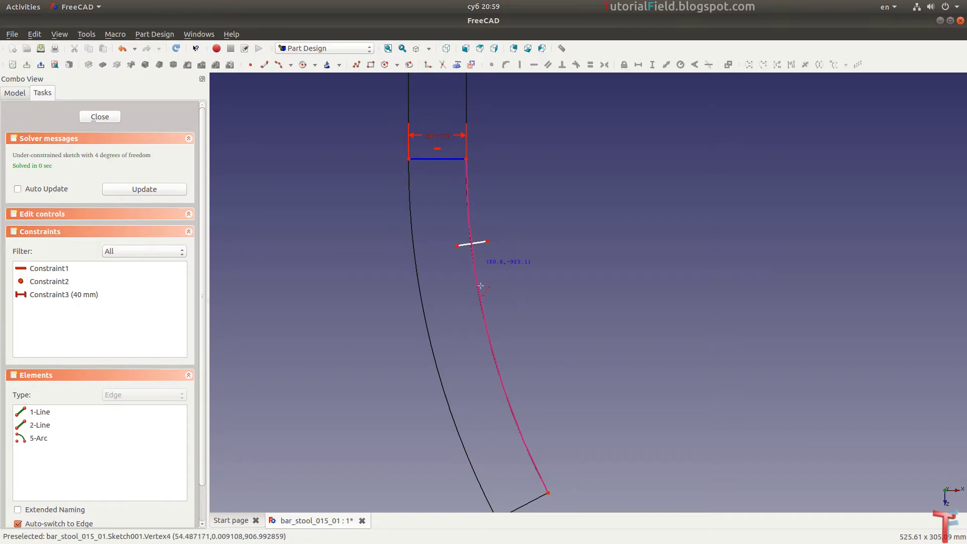
{"action": "left_click", "coordinate": [471, 332]}
{"action": "left_click", "coordinate": [501, 321]}
{"action": "left_click", "coordinate": [528, 422]}
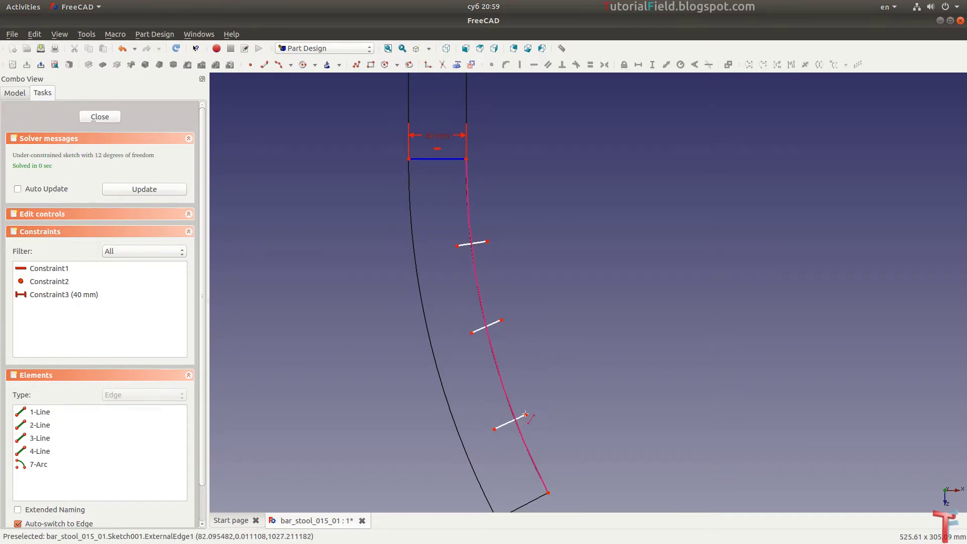
{"action": "scroll", "coordinate": [484, 242], "scroll_direction": "up", "scroll_amount": 2}
{"action": "scroll", "coordinate": [498, 236], "scroll_direction": "up", "scroll_amount": 2}
Constrain the top short line perpendicular to the curved edge, dismissing a selection warning.
{"action": "left_click", "coordinate": [510, 244]}
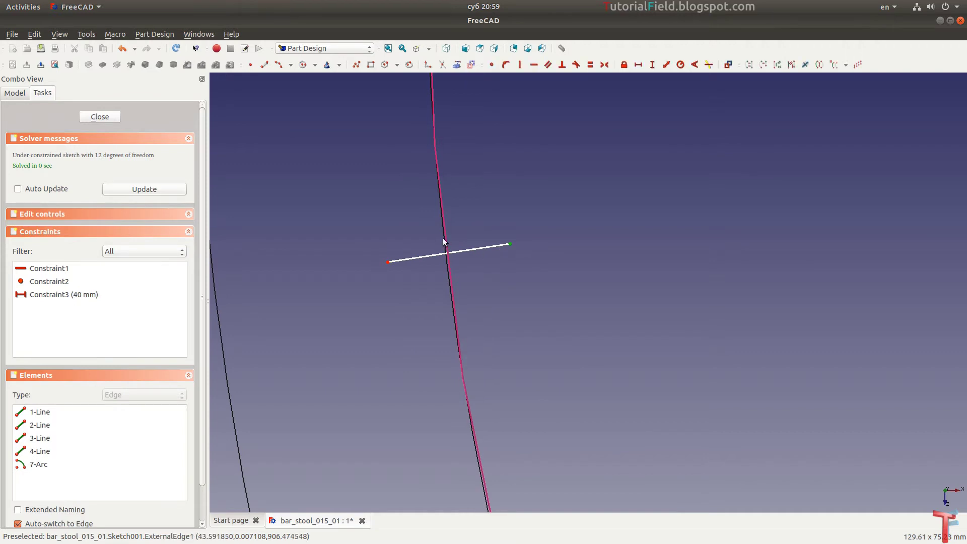
{"action": "left_click", "coordinate": [445, 242]}
{"action": "scroll", "coordinate": [483, 256], "scroll_direction": "down", "scroll_amount": 3}
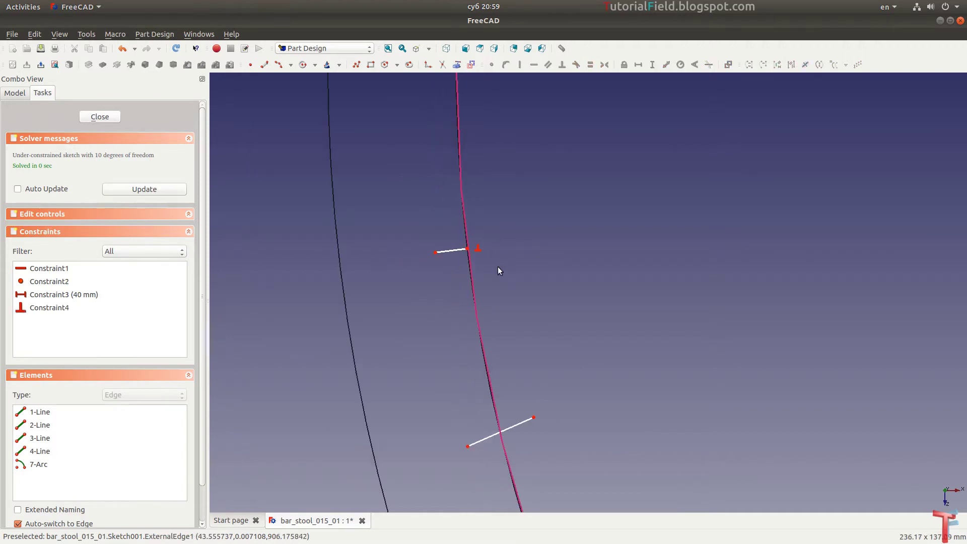
{"action": "scroll", "coordinate": [534, 398], "scroll_direction": "up", "scroll_amount": 3}
{"action": "left_click", "coordinate": [468, 432]}
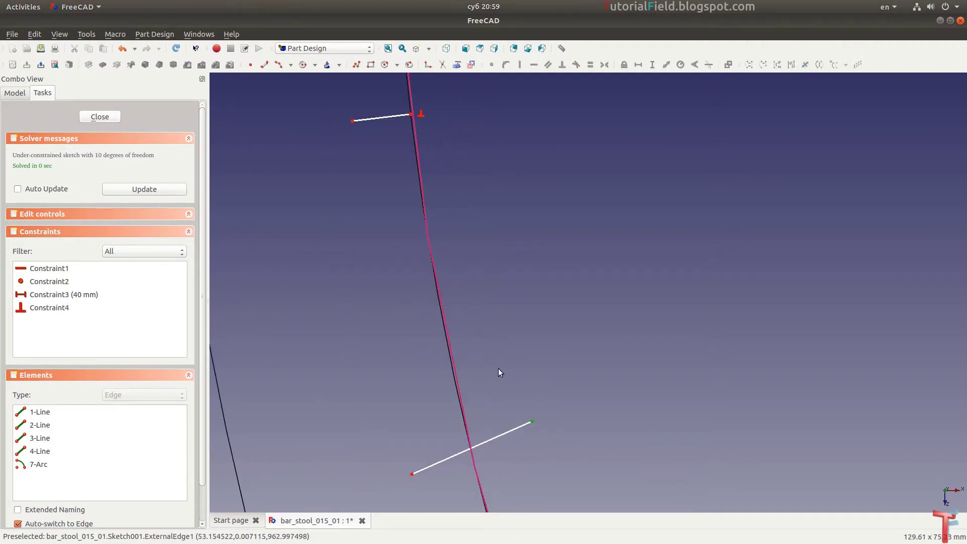
{"action": "key", "text": "n"}
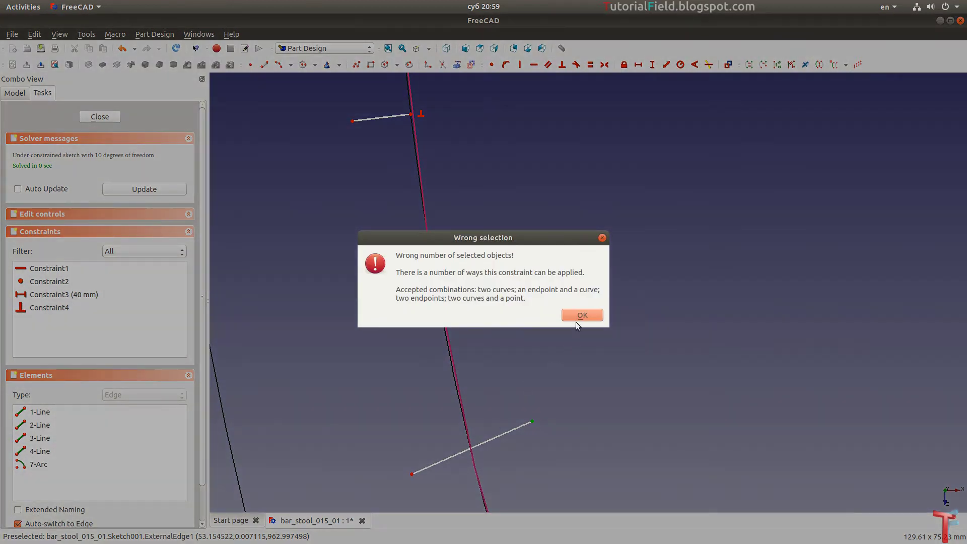
{"action": "left_click", "coordinate": [581, 315]}
{"action": "scroll", "coordinate": [553, 366], "scroll_direction": "down", "scroll_amount": 3}
{"action": "scroll", "coordinate": [558, 361], "scroll_direction": "up", "scroll_amount": 3}
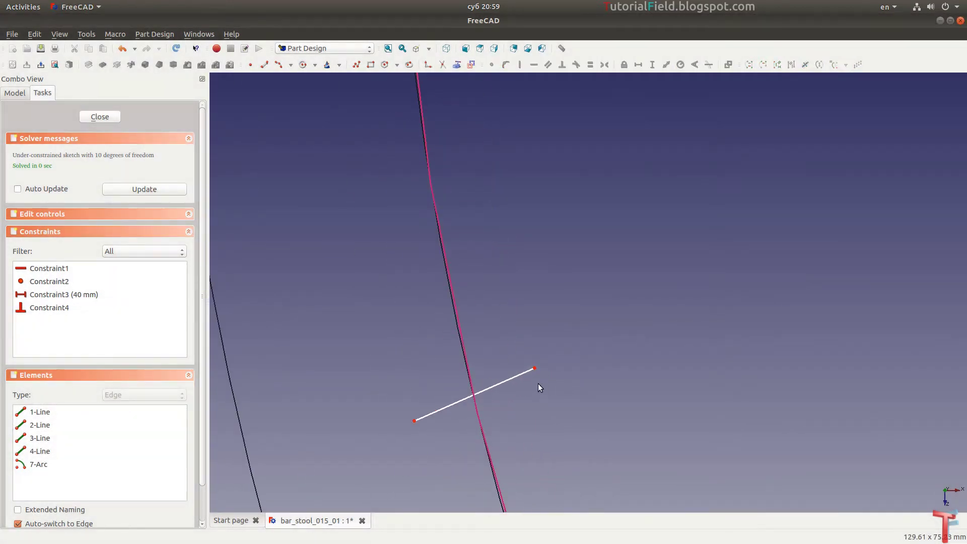
Make the lower and middle short lines perpendicular to the curved edge.
{"action": "left_click", "coordinate": [534, 370]}
{"action": "left_click", "coordinate": [477, 406]}
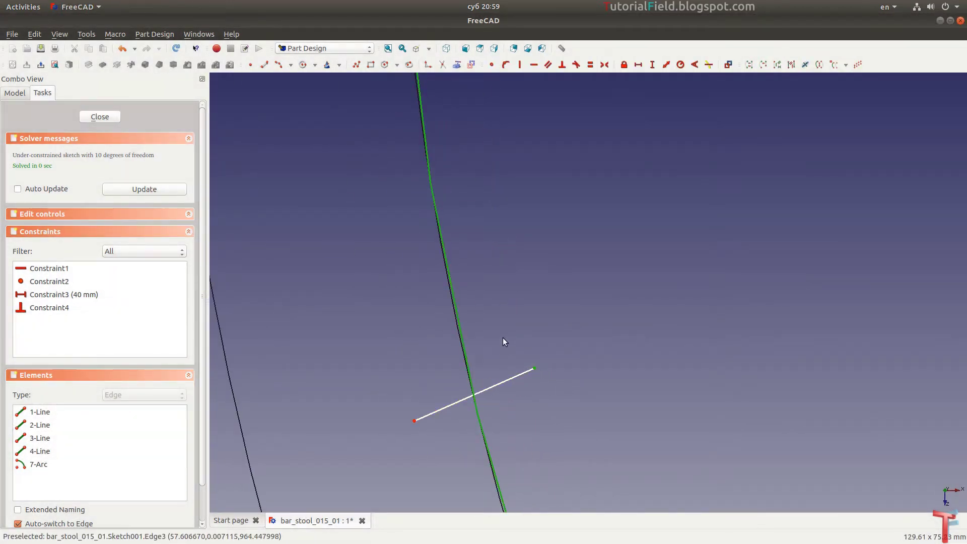
{"action": "key", "text": "n"}
{"action": "scroll", "coordinate": [496, 294], "scroll_direction": "down", "scroll_amount": 3}
{"action": "scroll", "coordinate": [549, 427], "scroll_direction": "up", "scroll_amount": 3}
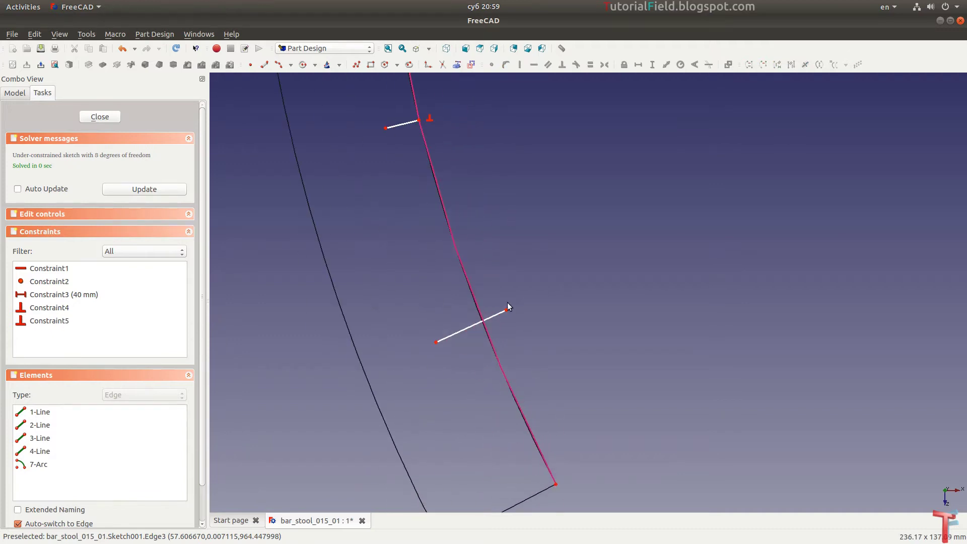
{"action": "left_click", "coordinate": [484, 320]}
{"action": "key", "text": "n"}
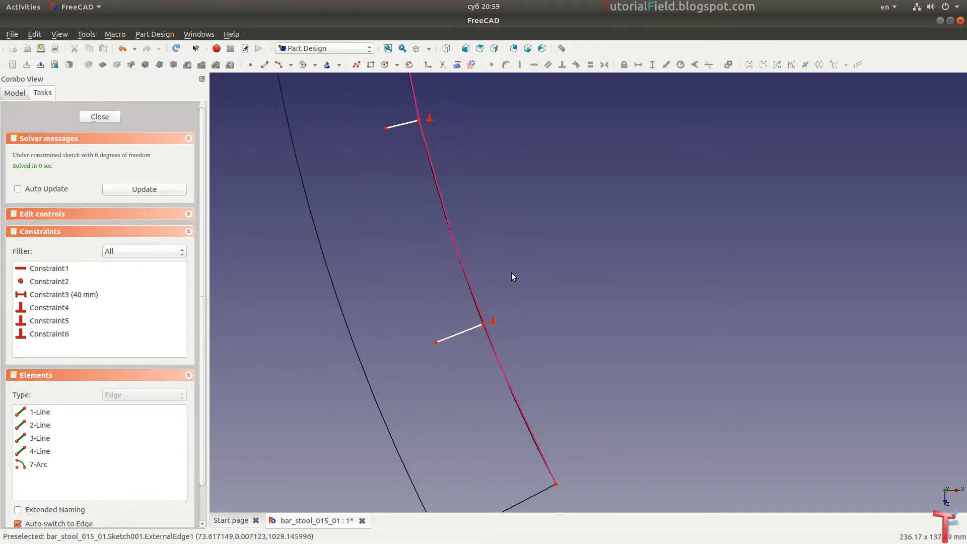
{"action": "scroll", "coordinate": [512, 273], "scroll_direction": "down", "scroll_amount": 3}
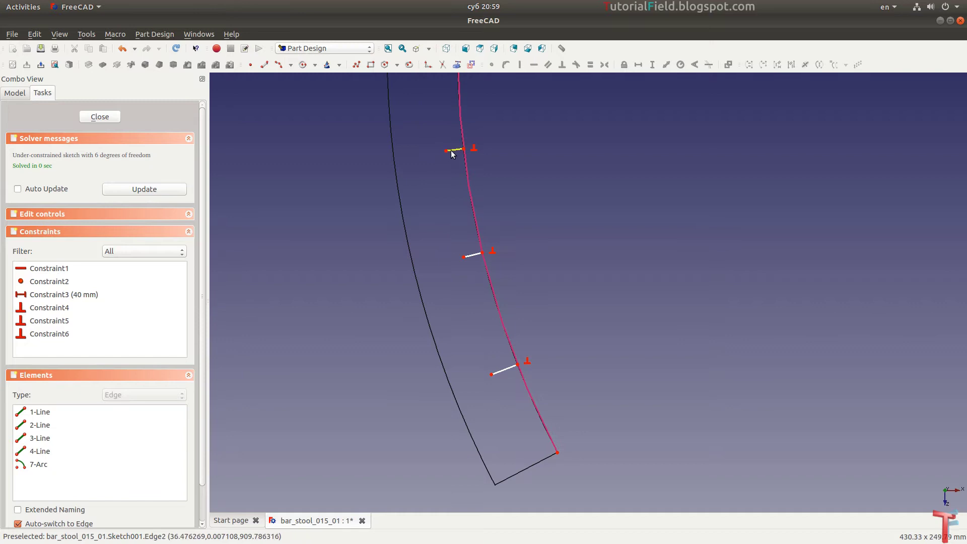
Make the three short lines equal in length.
{"action": "left_click", "coordinate": [451, 150]}
{"action": "left_click", "coordinate": [472, 254]}
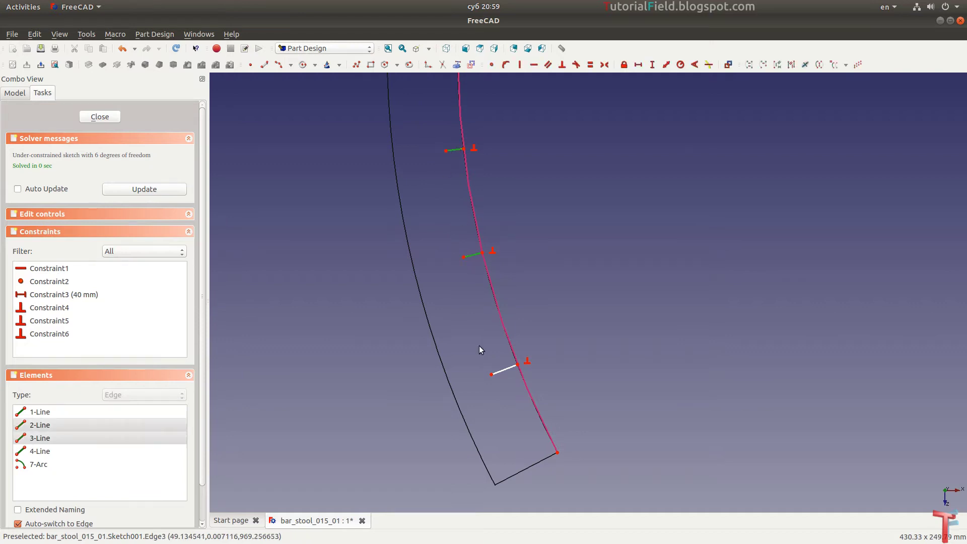
{"action": "left_click", "coordinate": [505, 374]}
{"action": "key", "text": "e"}
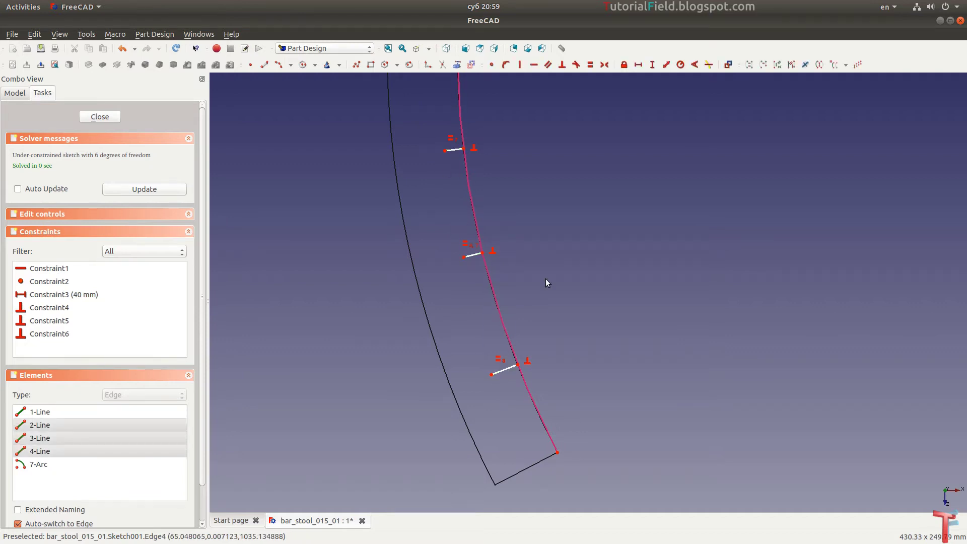
{"action": "scroll", "coordinate": [443, 127], "scroll_direction": "up", "scroll_amount": 2}
{"action": "scroll", "coordinate": [443, 128], "scroll_direction": "up", "scroll_amount": 2}
Set the top short line's length to 15 mm.
{"action": "left_click", "coordinate": [467, 189]}
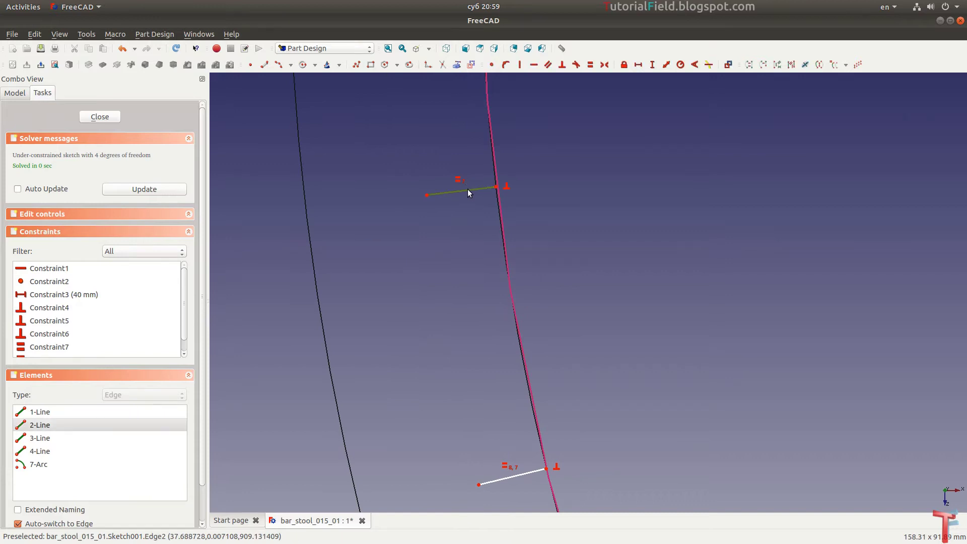
{"action": "key", "text": "shift+d"}
{"action": "type", "text": "15"}
{"action": "key", "text": "Return"}
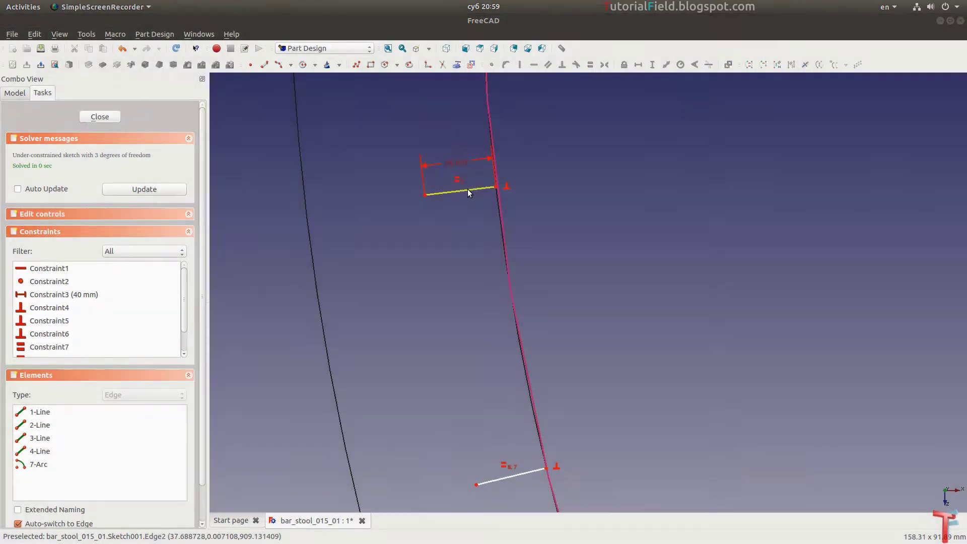
{"action": "scroll", "coordinate": [544, 243], "scroll_direction": "down", "scroll_amount": 2}
Convert all three short lines into construction geometry.
{"action": "left_click", "coordinate": [509, 220]}
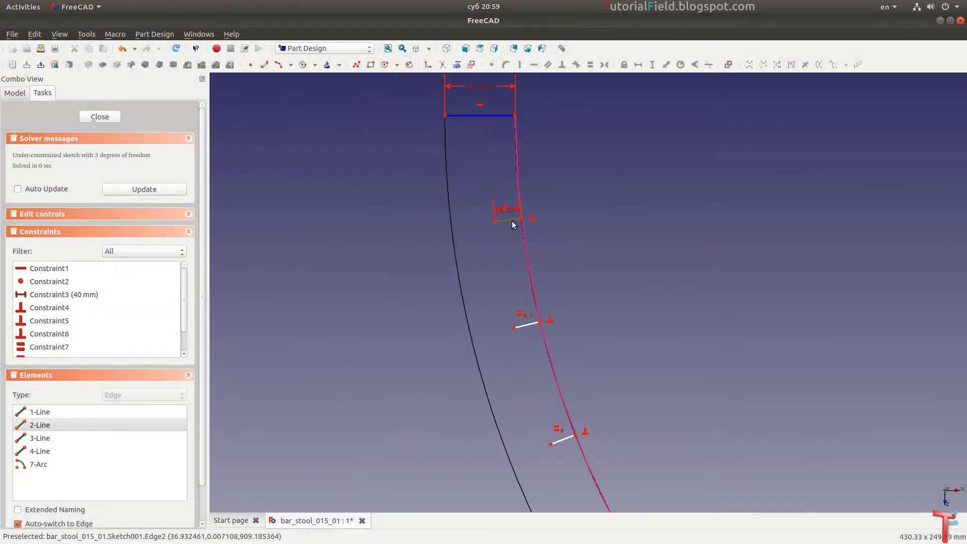
{"action": "left_click", "coordinate": [526, 325]}
{"action": "left_click", "coordinate": [568, 437]}
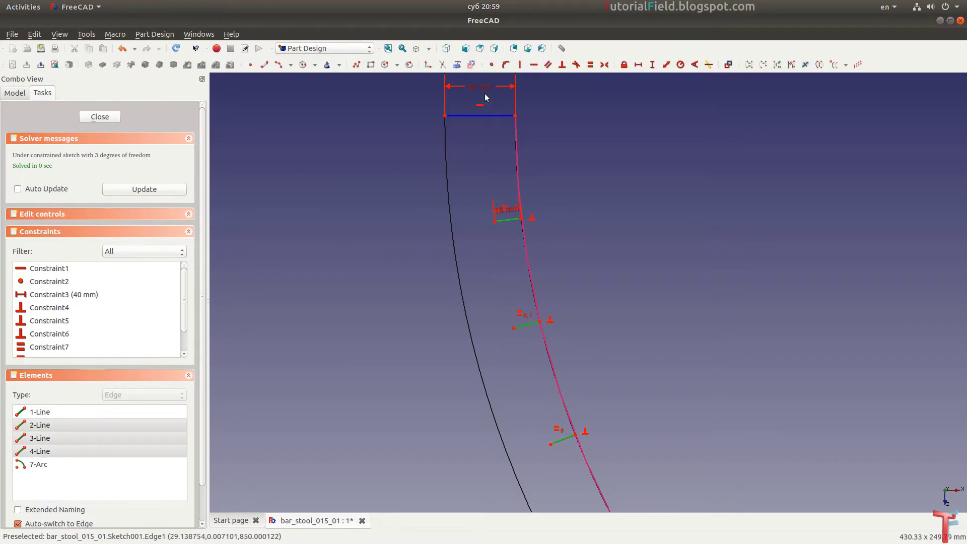
{"action": "left_click", "coordinate": [471, 65]}
{"action": "scroll", "coordinate": [382, 277], "scroll_direction": "down", "scroll_amount": 2}
{"action": "scroll", "coordinate": [432, 251], "scroll_direction": "up", "scroll_amount": 3}
{"action": "scroll", "coordinate": [459, 239], "scroll_direction": "up", "scroll_amount": 3}
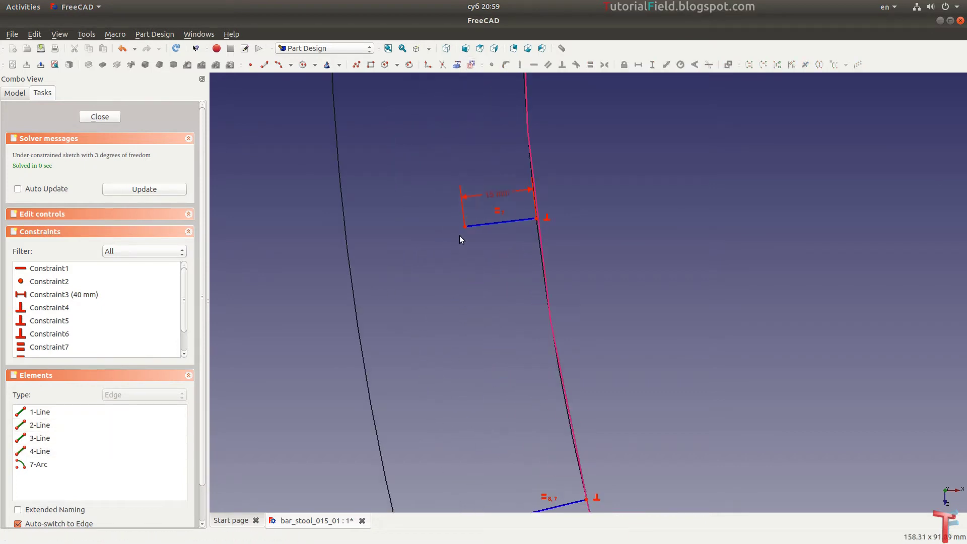
Draw two long parallel slot lines inside the leg outline.
{"action": "key", "text": "l"}
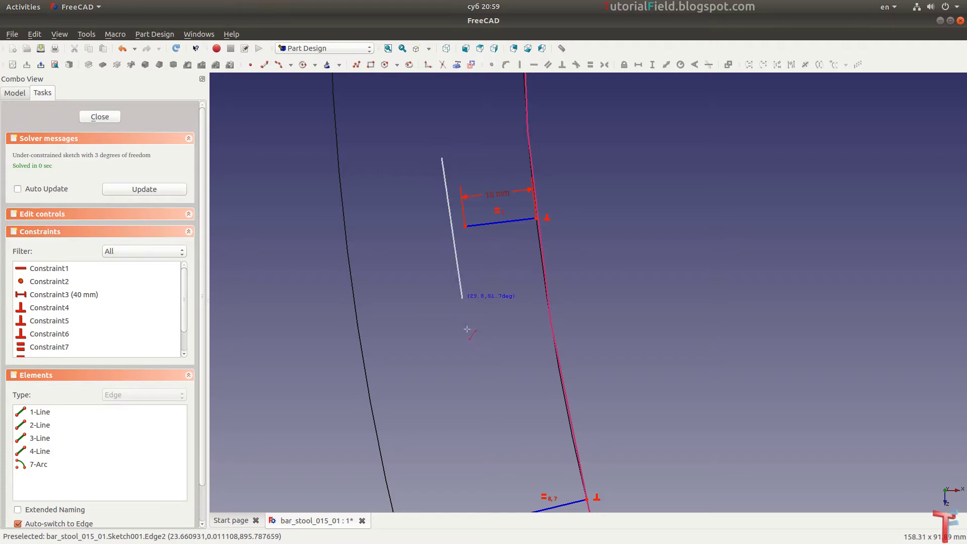
{"action": "left_click", "coordinate": [475, 337]}
{"action": "left_click", "coordinate": [426, 335]}
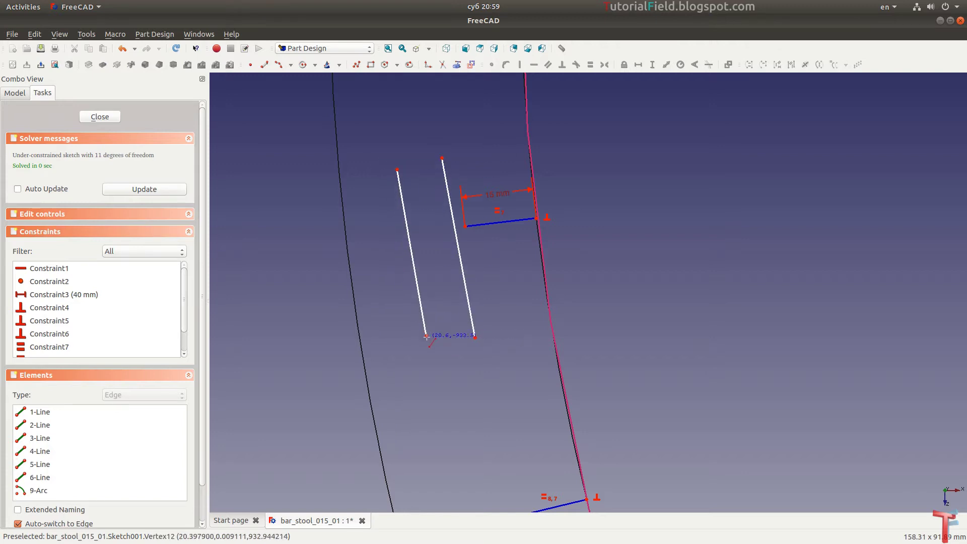
Draw semicircular arcs capping the slot lines above and below.
{"action": "left_click", "coordinate": [281, 67]}
{"action": "left_click", "coordinate": [414, 147]}
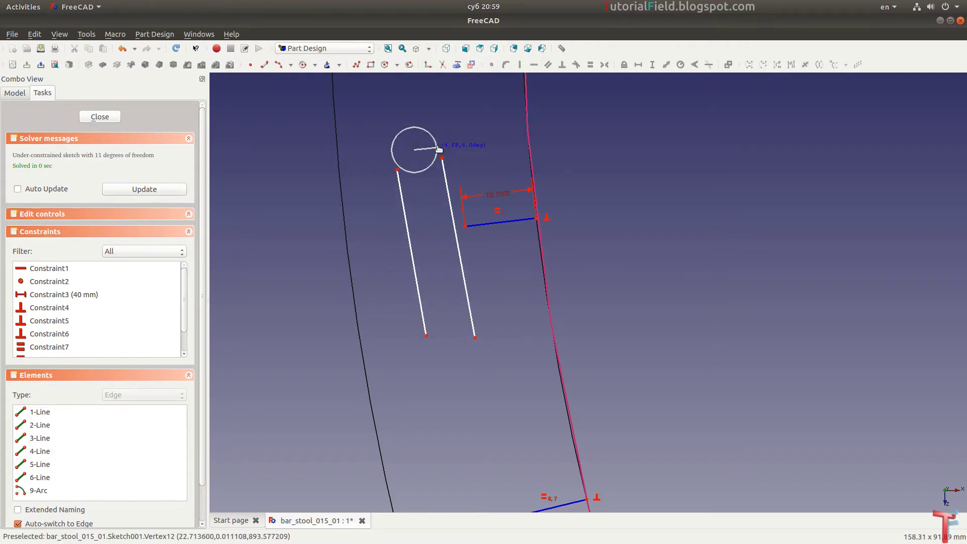
{"action": "left_click", "coordinate": [392, 151]}
{"action": "left_click", "coordinate": [460, 357]}
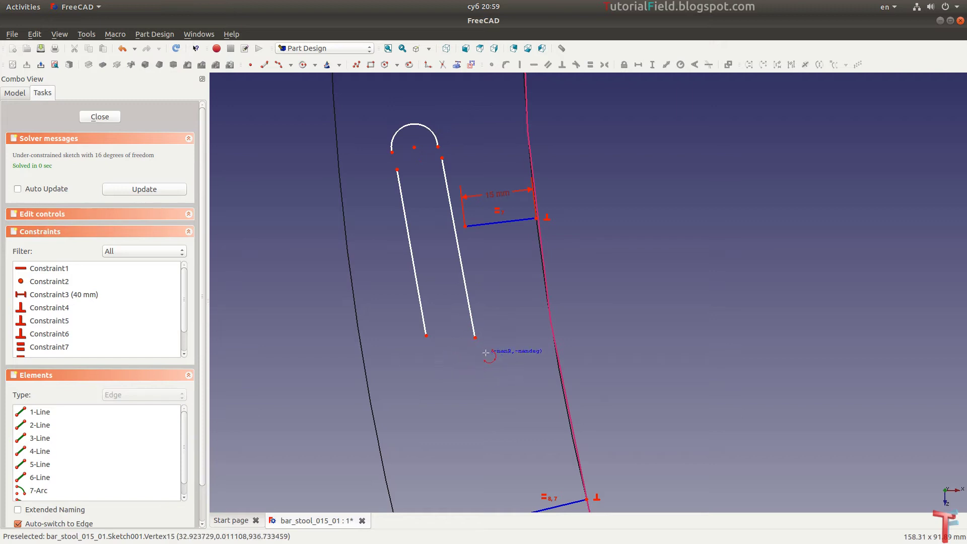
{"action": "left_click", "coordinate": [485, 354]}
Join the lower arc tangentially to both line ends; the upper-arc tangent attempt fails.
{"action": "left_click", "coordinate": [475, 366]}
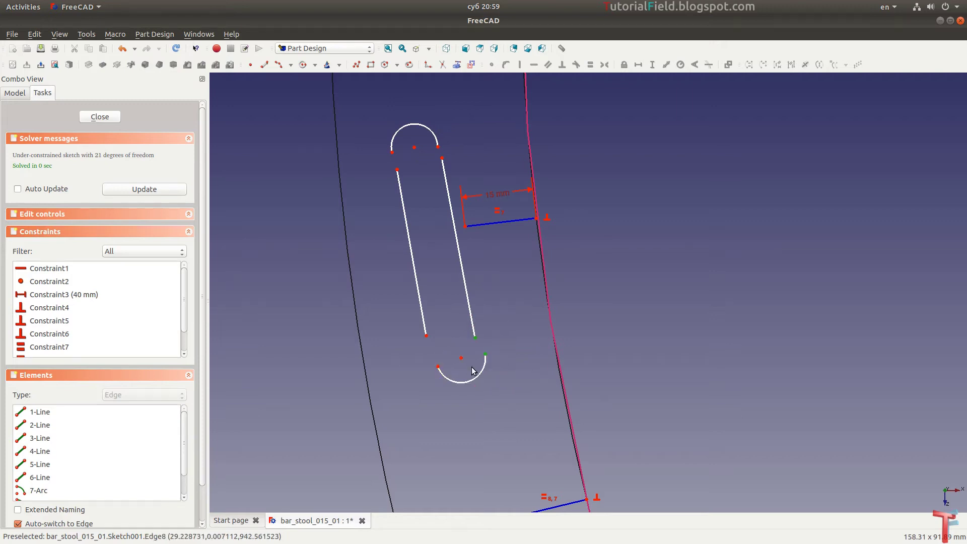
{"action": "key", "text": "t"}
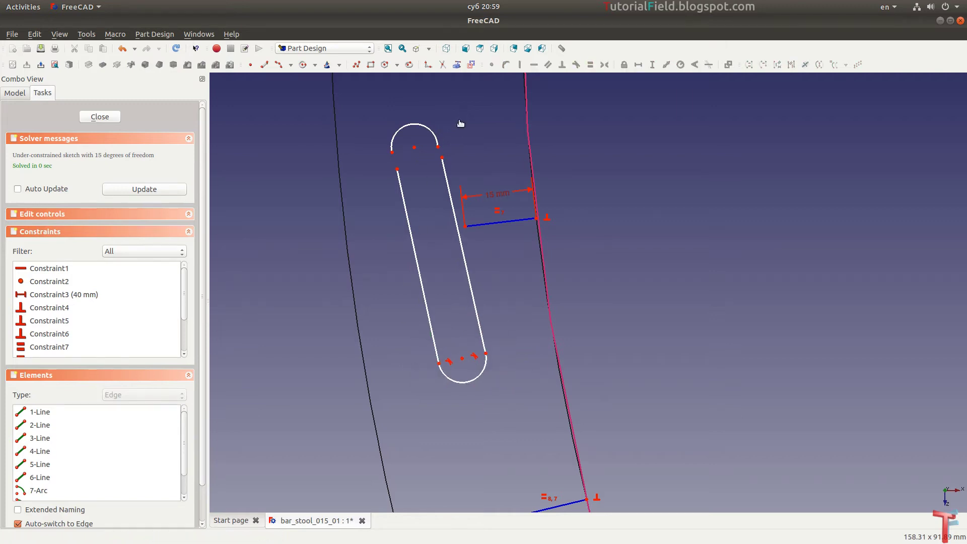
{"action": "left_click", "coordinate": [437, 147]}
{"action": "left_click", "coordinate": [441, 157]}
{"action": "left_click", "coordinate": [378, 166]}
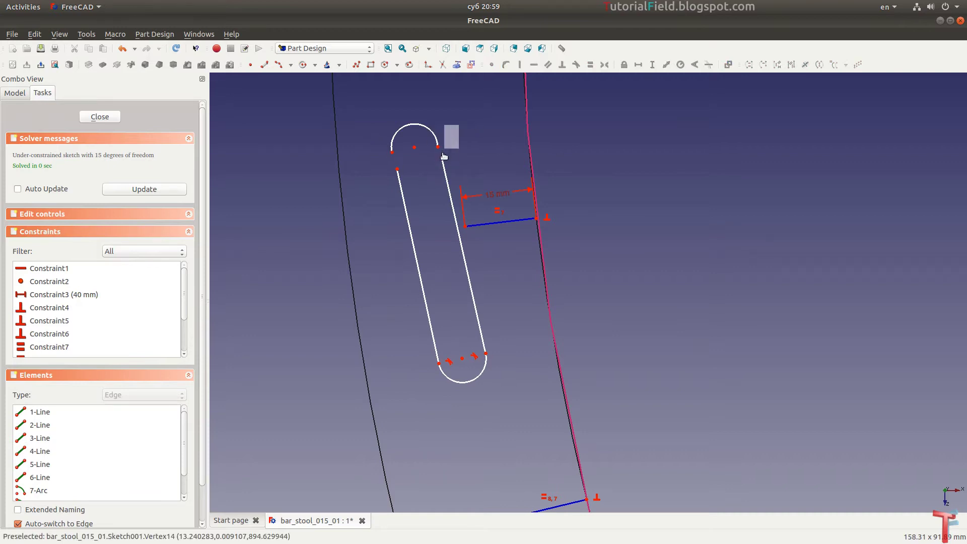
{"action": "left_click_drag", "start_coordinate": [403, 185], "coordinate": [407, 182]}
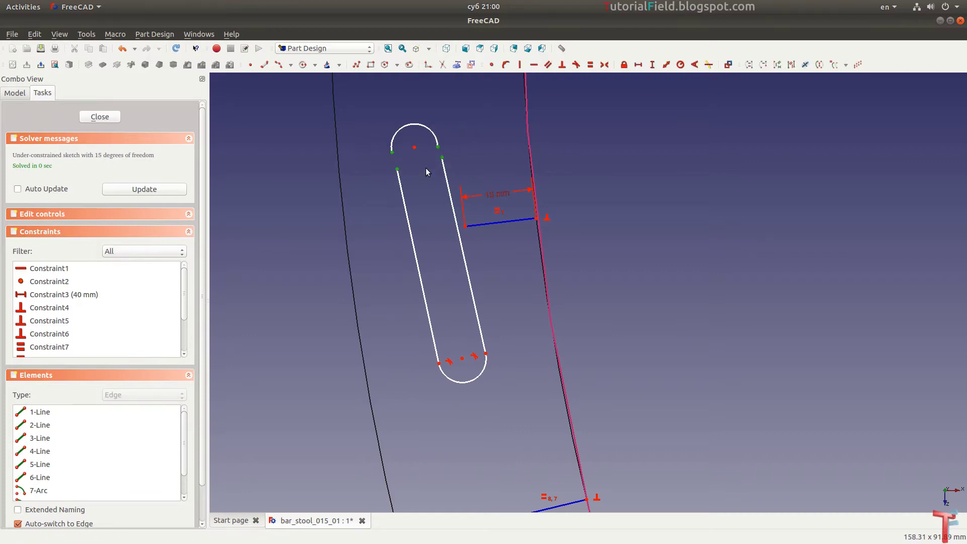
{"action": "key", "text": "t"}
{"action": "left_click", "coordinate": [581, 313]}
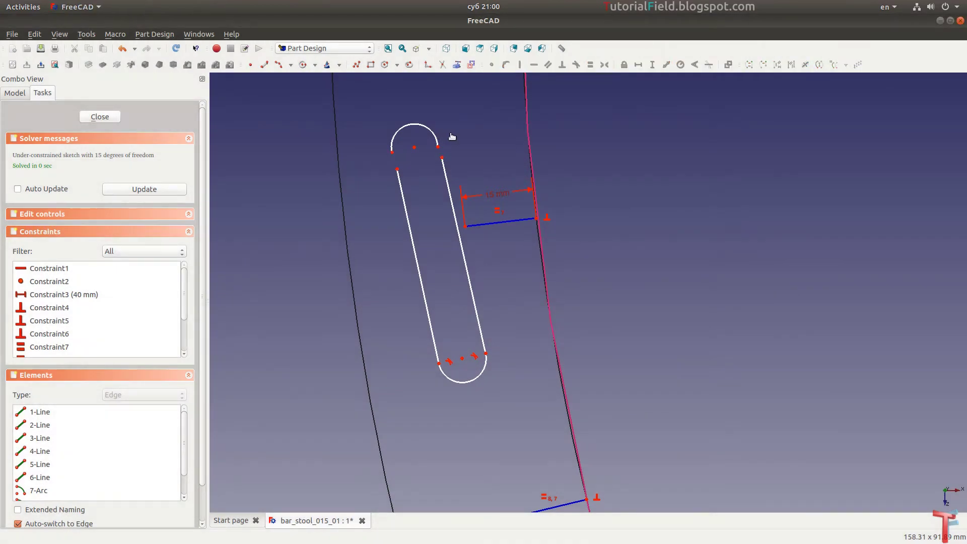
{"action": "scroll", "coordinate": [443, 137], "scroll_direction": "up", "scroll_amount": 5}
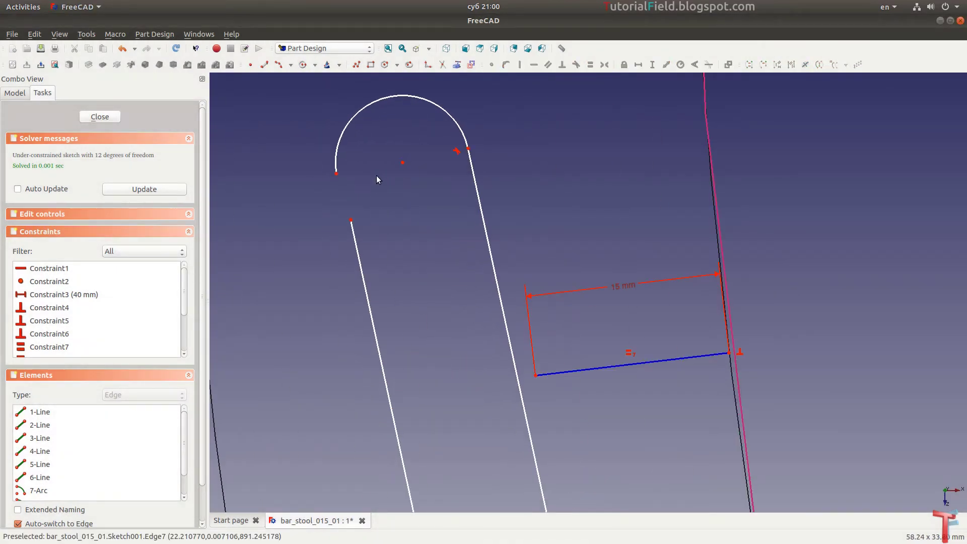
Join the upper arc tangentially to the slot lines and make the right line perpendicular to the guide line.
{"action": "left_click_drag", "start_coordinate": [370, 154], "coordinate": [312, 244]}
{"action": "key", "text": "t"}
{"action": "scroll", "coordinate": [323, 207], "scroll_direction": "down", "scroll_amount": 3}
{"action": "scroll", "coordinate": [369, 249], "scroll_direction": "up", "scroll_amount": 2}
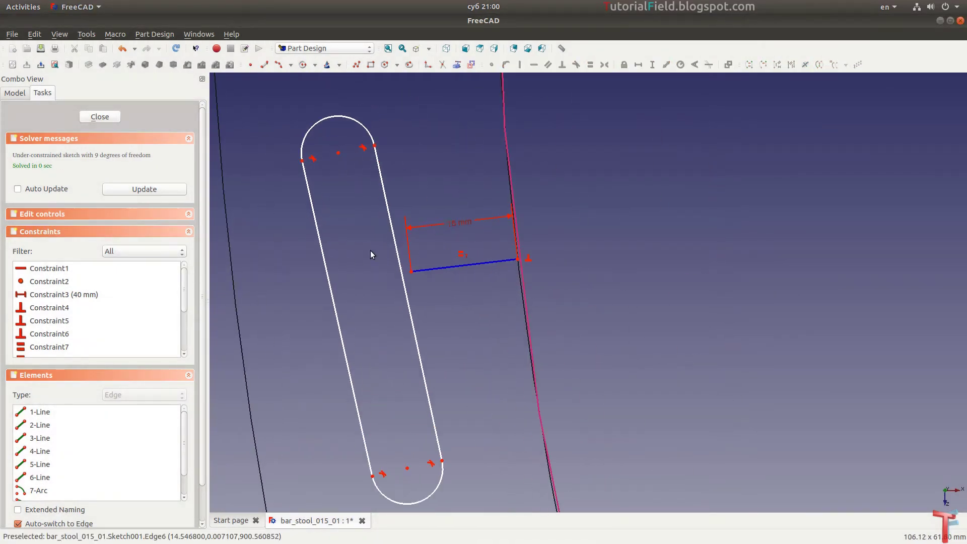
{"action": "left_click", "coordinate": [394, 234]}
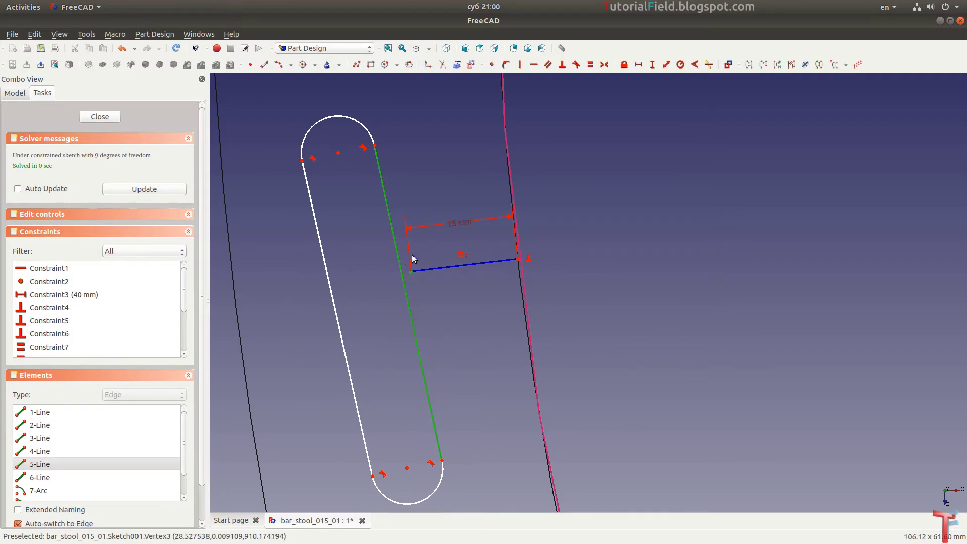
{"action": "key", "text": "n"}
Give the top arc a 5 mm radius and make the bottom arc equal to it.
{"action": "left_click", "coordinate": [393, 130]}
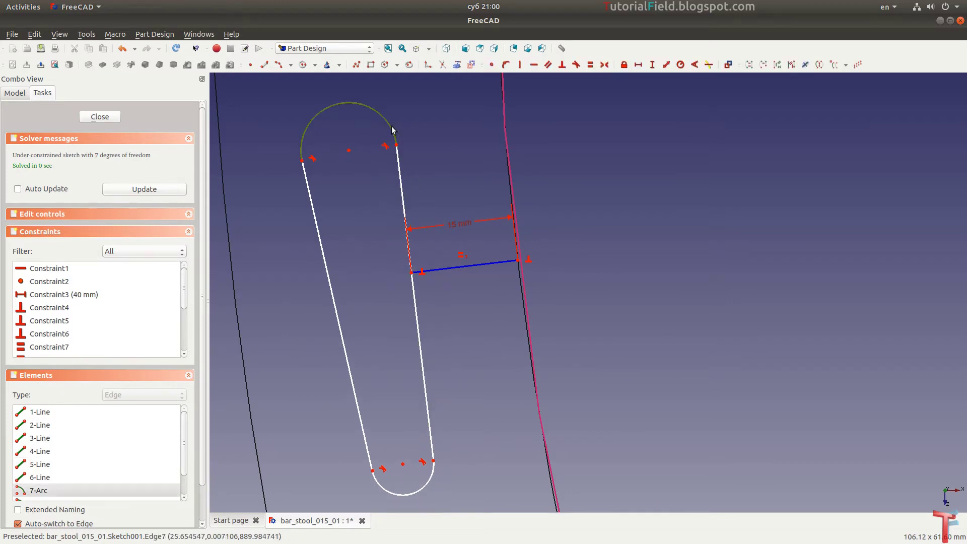
{"action": "key", "text": "shift+r"}
{"action": "type", "text": "59"}
{"action": "key", "text": "Return"}
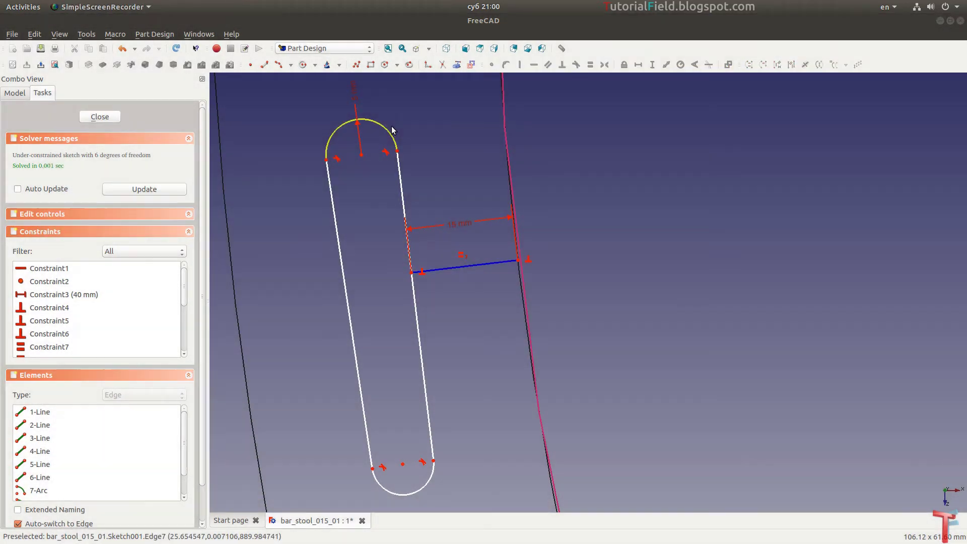
{"action": "left_click", "coordinate": [388, 135]}
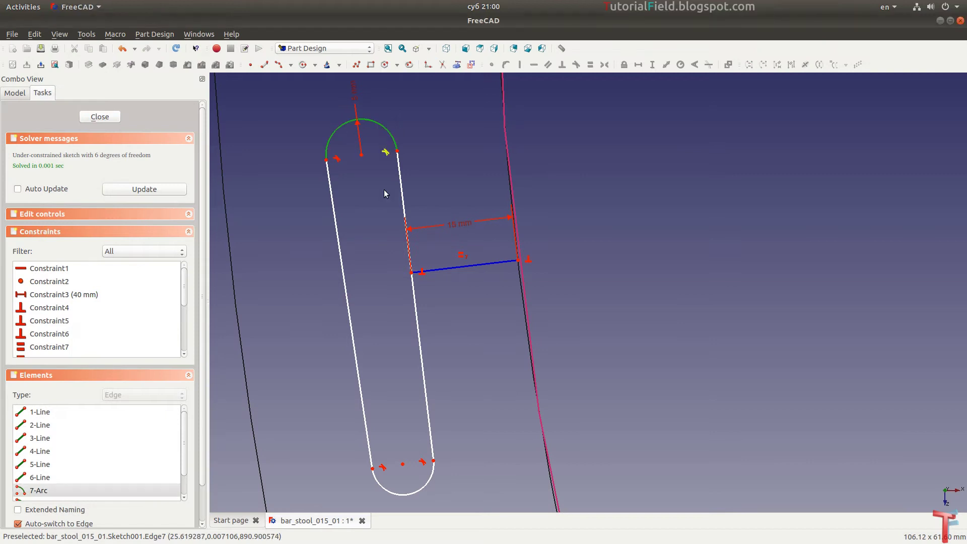
{"action": "left_click", "coordinate": [422, 484]}
{"action": "key", "text": "e"}
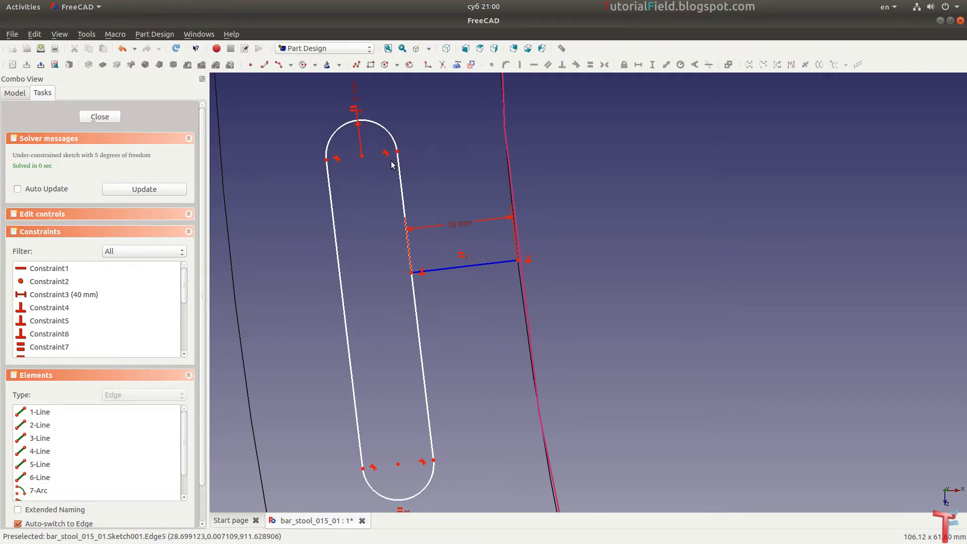
Set a 30 mm distance between the two arc centres and move the dimension aside.
{"action": "left_click", "coordinate": [362, 156]}
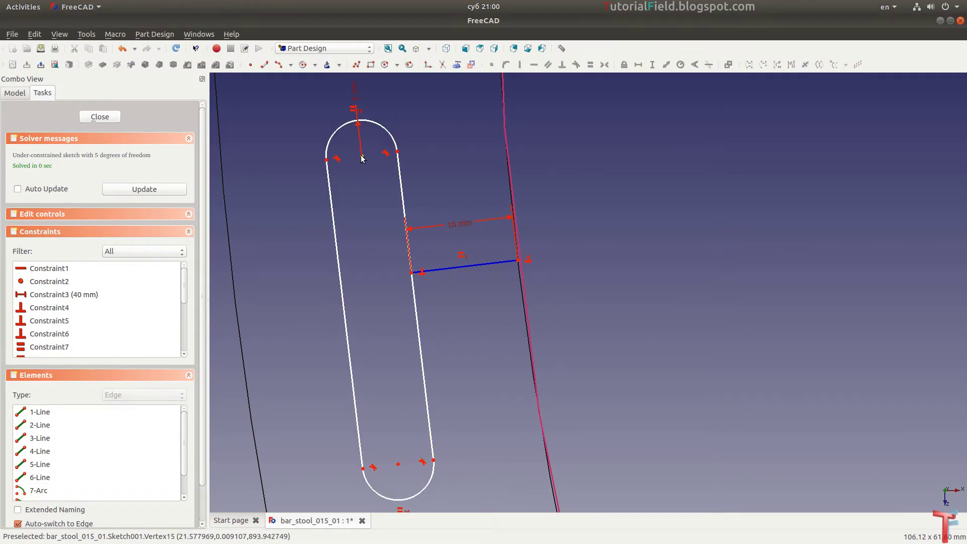
{"action": "left_click", "coordinate": [399, 468]}
{"action": "key", "text": "shift+d"}
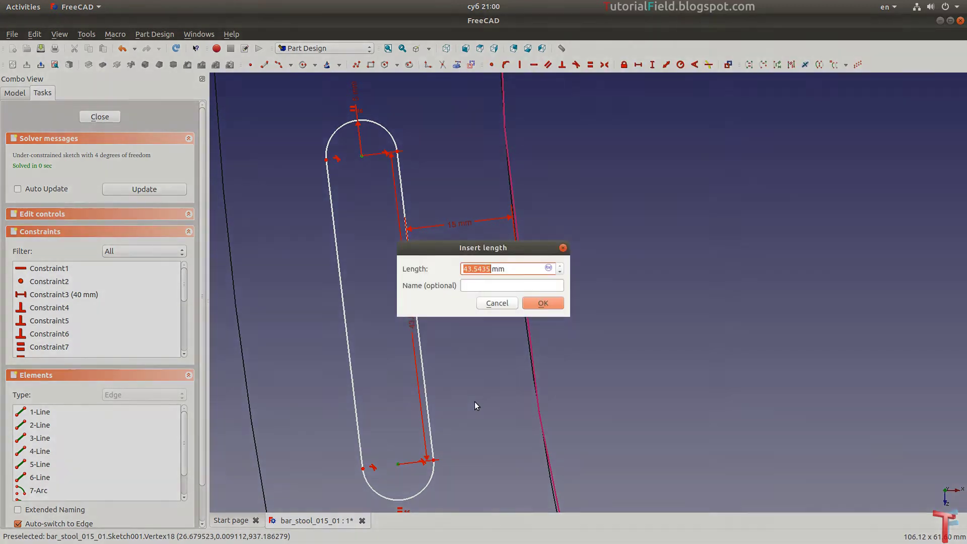
{"action": "type", "text": "30"}
{"action": "key", "text": "Return"}
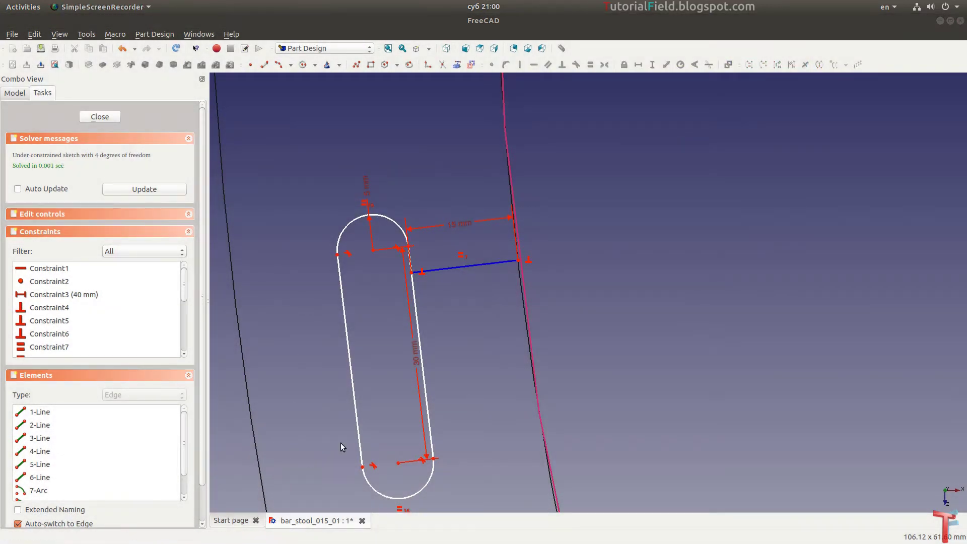
{"action": "left_click_drag", "start_coordinate": [406, 365], "coordinate": [313, 367]}
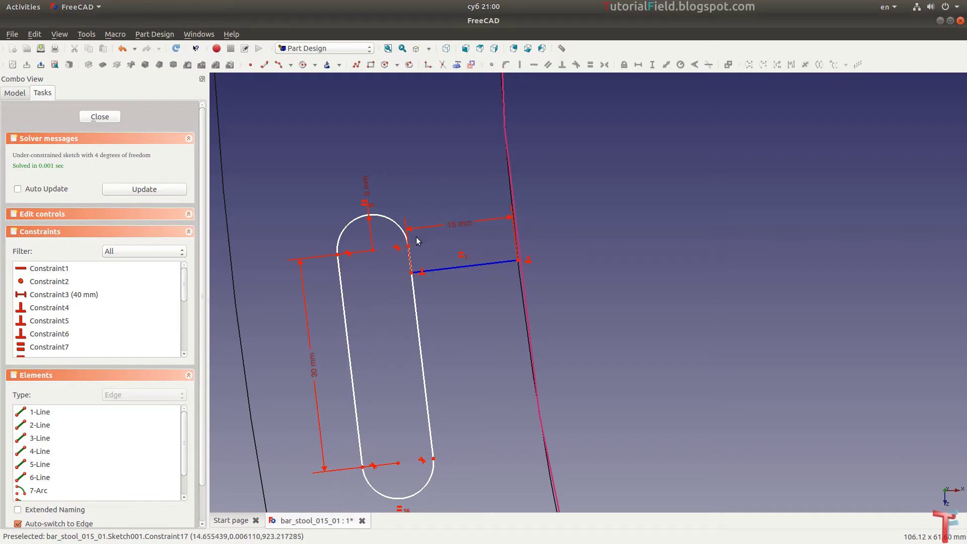
Make the right slot line's ends symmetric about the guide line's endpoint.
{"action": "left_click", "coordinate": [409, 248]}
{"action": "left_click", "coordinate": [433, 458]}
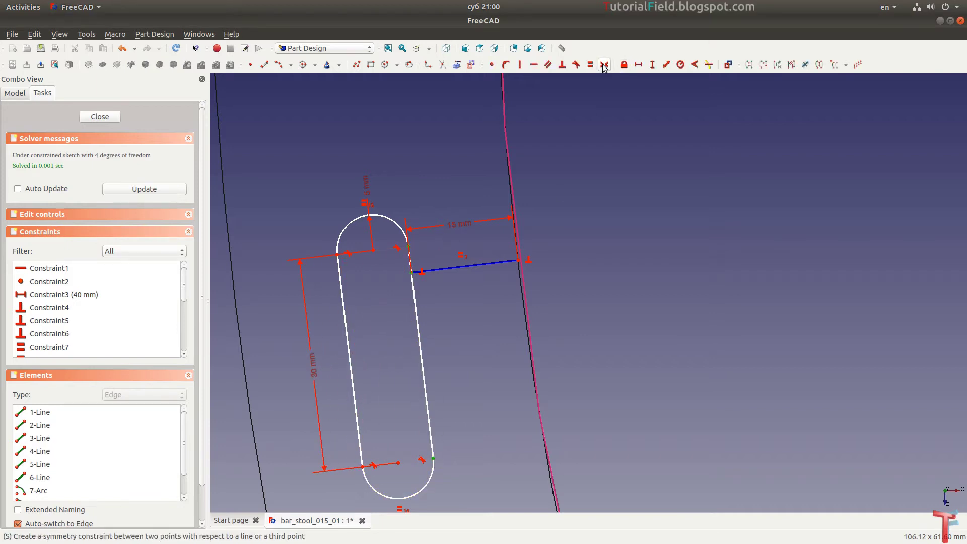
{"action": "key", "text": "s"}
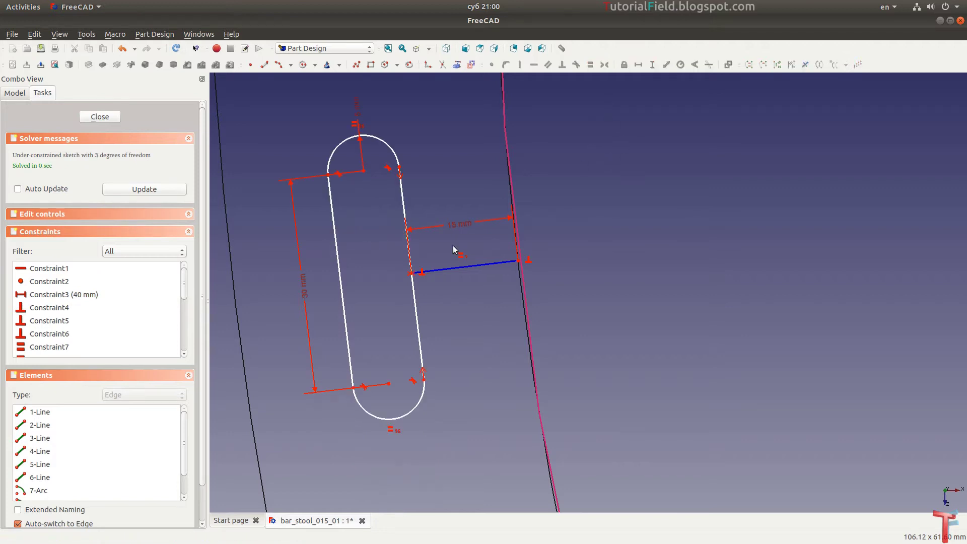
{"action": "scroll", "coordinate": [450, 264], "scroll_direction": "down", "scroll_amount": 2}
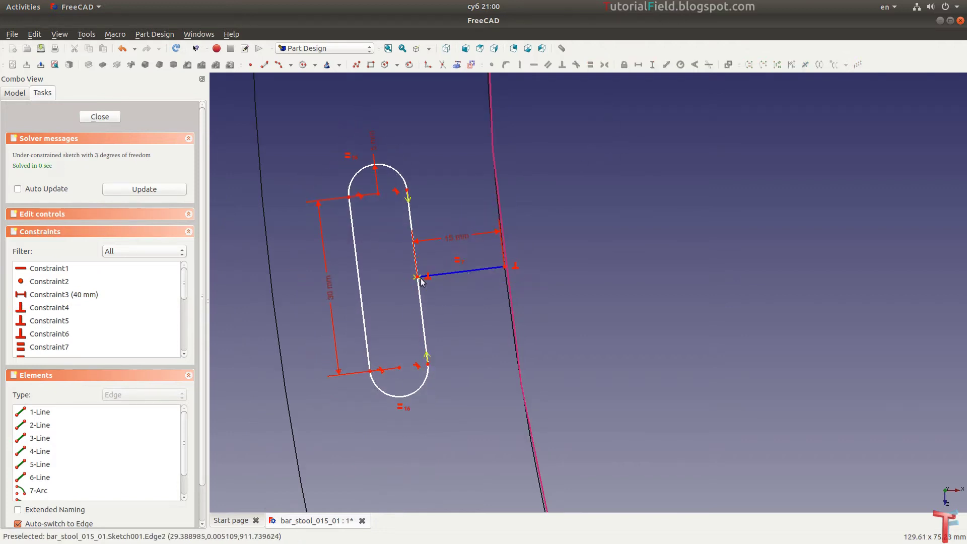
{"action": "scroll", "coordinate": [449, 323], "scroll_direction": "down", "scroll_amount": 3}
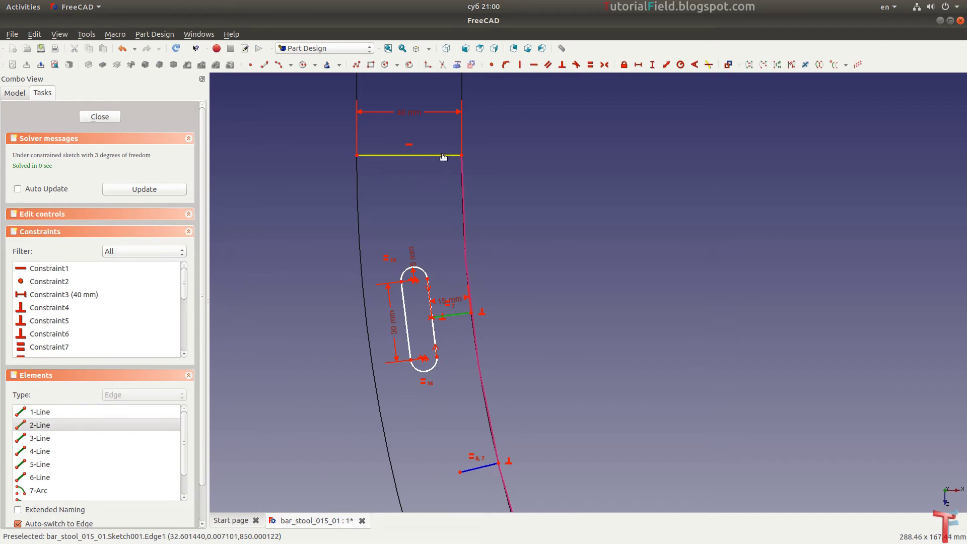
Add an angle constraint to the top horizontal line, accepting the default value.
{"action": "left_click", "coordinate": [443, 156]}
{"action": "key", "text": "a"}
{"action": "key", "text": "Return"}
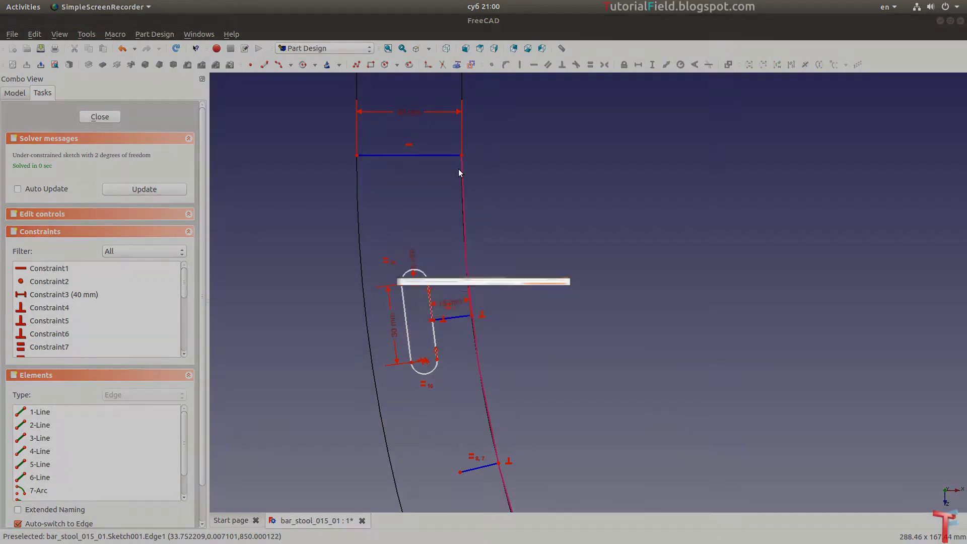
{"action": "scroll", "coordinate": [485, 199], "scroll_direction": "down", "scroll_amount": 2}
{"action": "scroll", "coordinate": [479, 378], "scroll_direction": "up", "scroll_amount": 2}
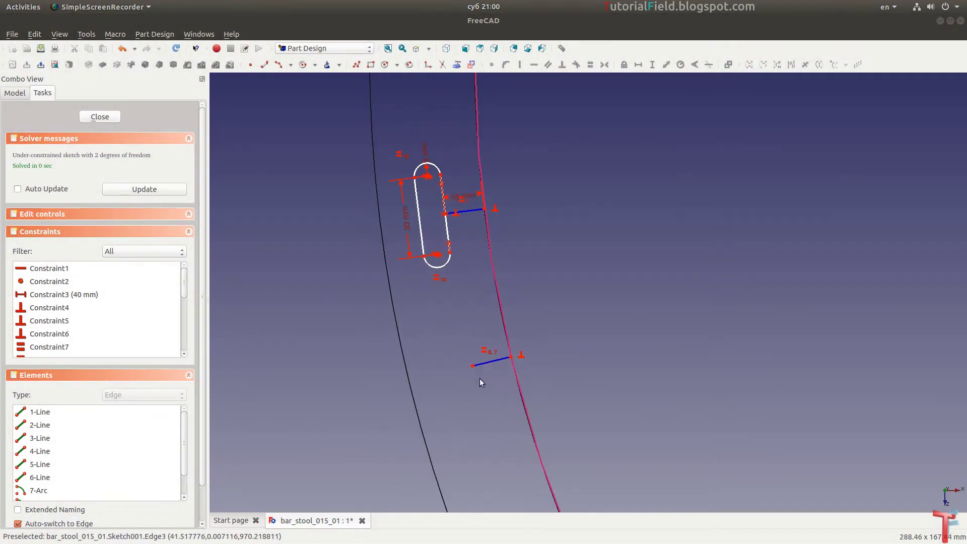
Constrain the middle guide line at 0° to the top horizontal line.
{"action": "middle_click_drag", "start_coordinate": [480, 379], "coordinate": [512, 324]}
{"action": "scroll", "coordinate": [482, 323], "scroll_direction": "up", "scroll_amount": 1}
{"action": "left_click", "coordinate": [523, 278]}
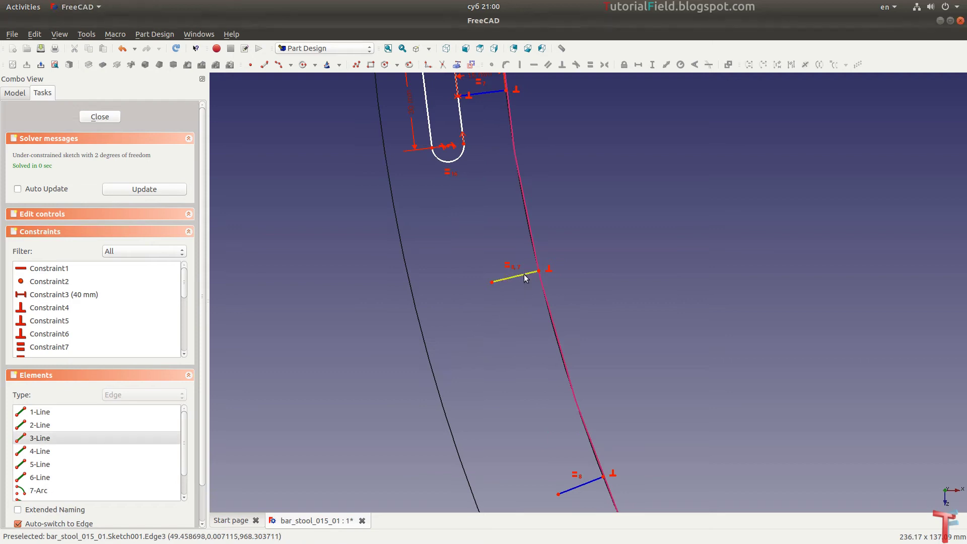
{"action": "scroll", "coordinate": [519, 342], "scroll_direction": "down", "scroll_amount": 3}
{"action": "left_click", "coordinate": [497, 141]}
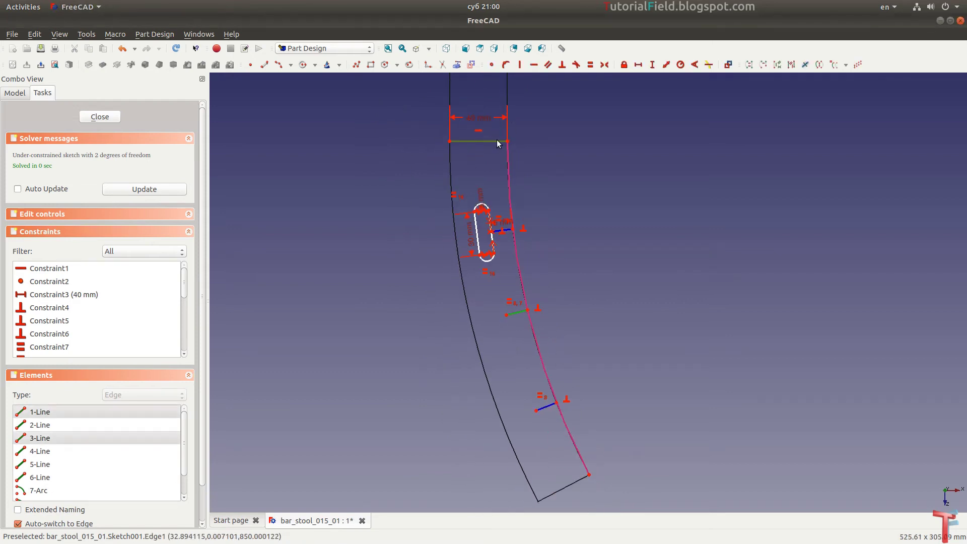
{"action": "type", "text": "a0"}
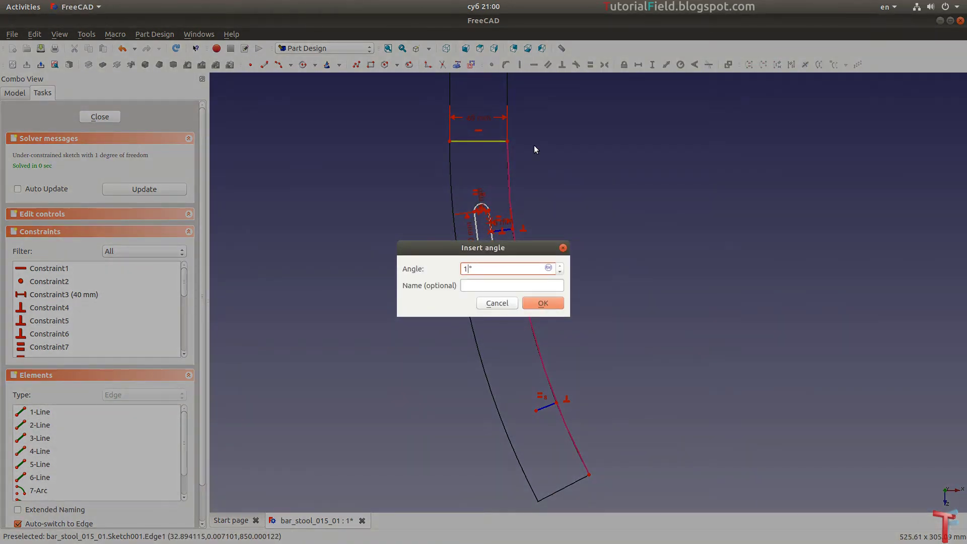
{"action": "key", "text": "Return"}
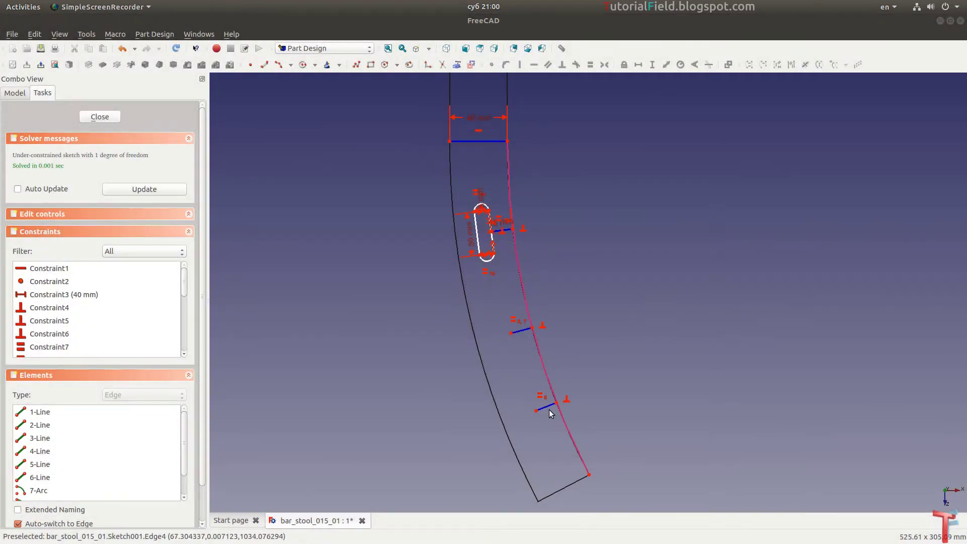
Add an angle constraint between the lowest guide line and the top horizontal line.
{"action": "left_click", "coordinate": [549, 410]}
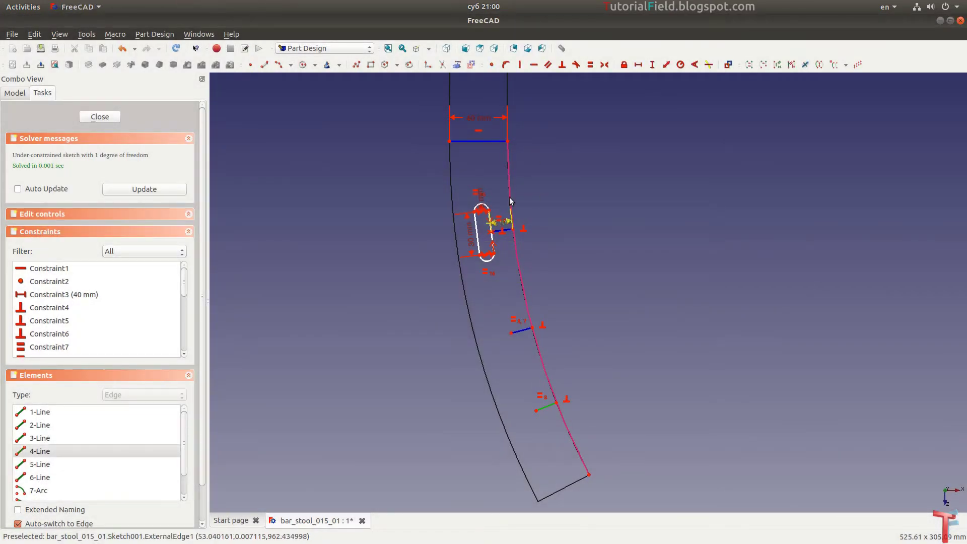
{"action": "left_click", "coordinate": [493, 141]}
{"action": "key", "text": "a"}
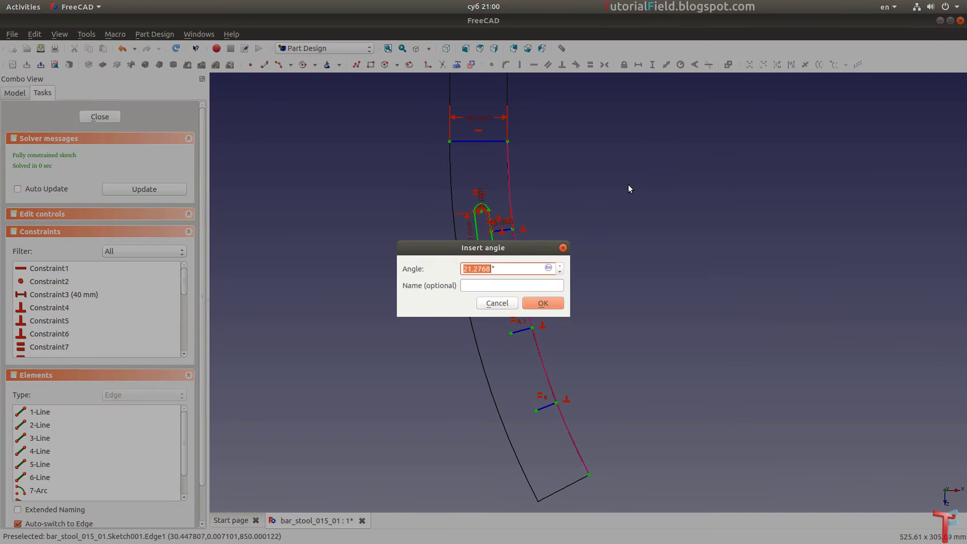
{"action": "key", "text": "Return"}
{"action": "scroll", "coordinate": [540, 249], "scroll_direction": "up", "scroll_amount": 5}
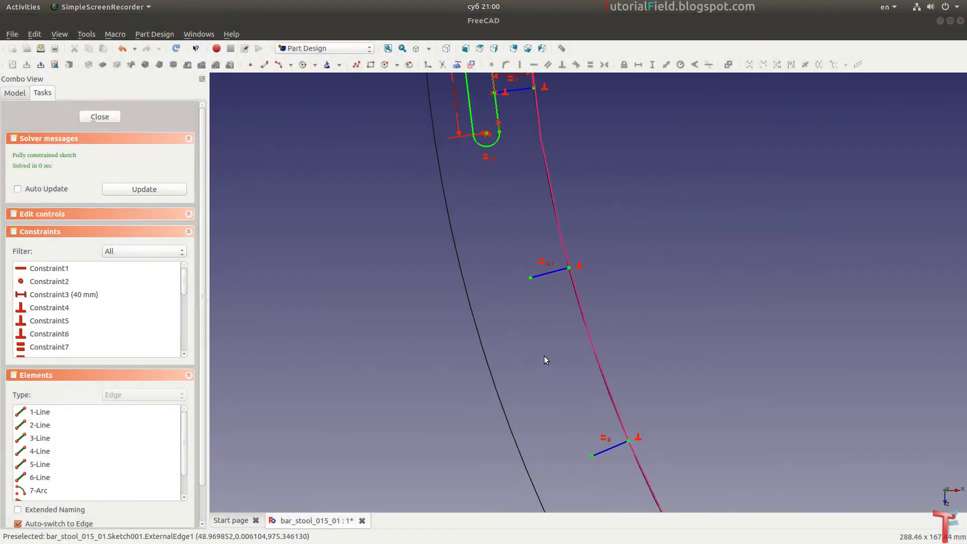
{"action": "scroll", "coordinate": [445, 285], "scroll_direction": "down", "scroll_amount": 3}
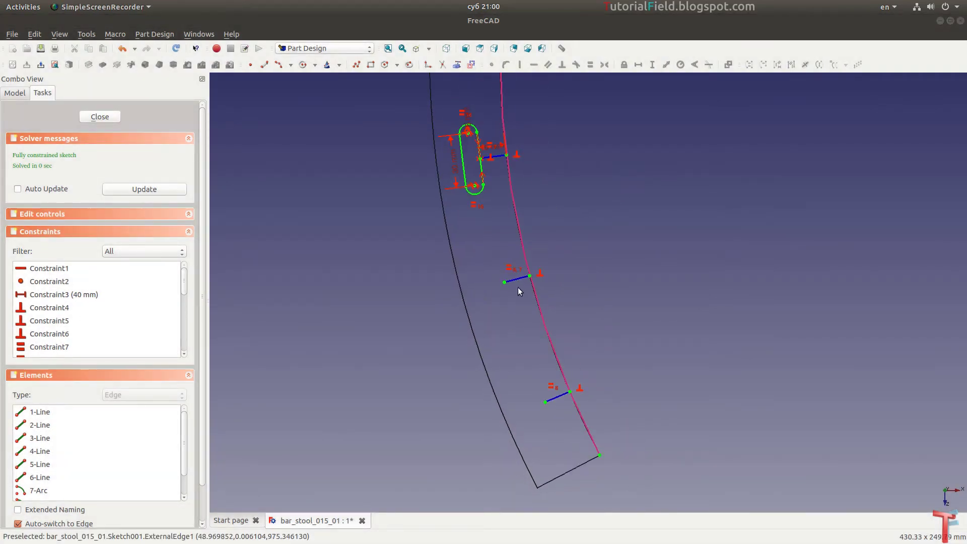
{"action": "scroll", "coordinate": [461, 289], "scroll_direction": "down", "scroll_amount": 3}
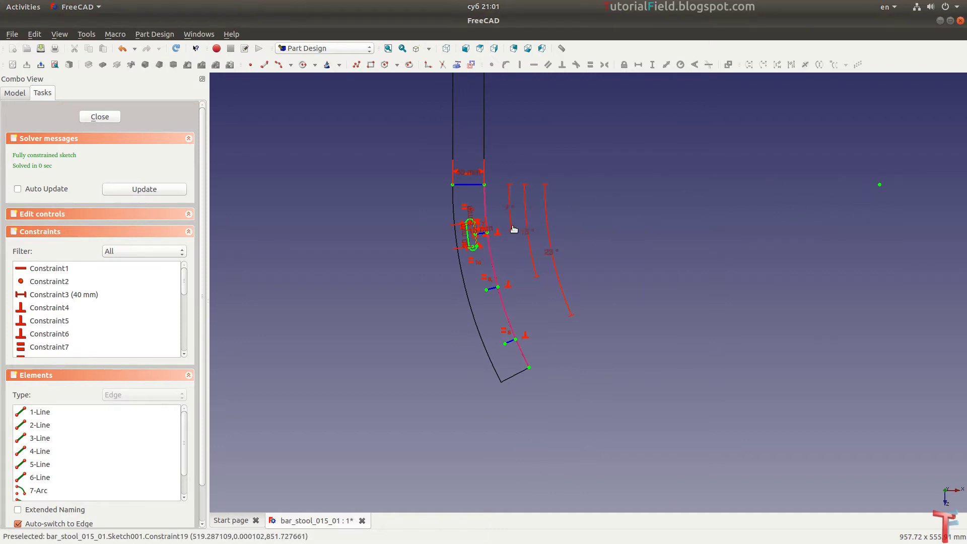
{"action": "scroll", "coordinate": [517, 228], "scroll_direction": "up", "scroll_amount": 3}
{"action": "scroll", "coordinate": [519, 224], "scroll_direction": "down", "scroll_amount": 1}
{"action": "scroll", "coordinate": [523, 215], "scroll_direction": "down", "scroll_amount": 1}
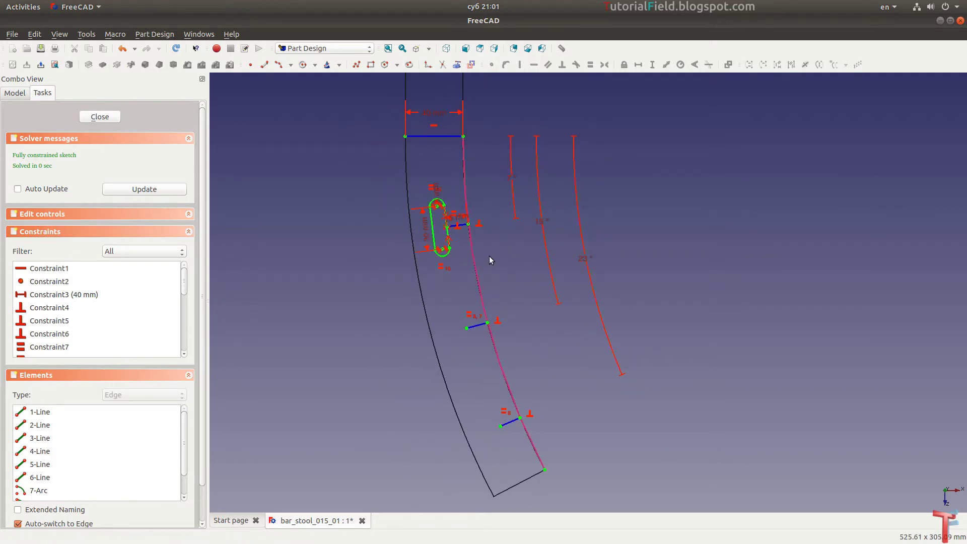
{"action": "scroll", "coordinate": [456, 333], "scroll_direction": "up", "scroll_amount": 5}
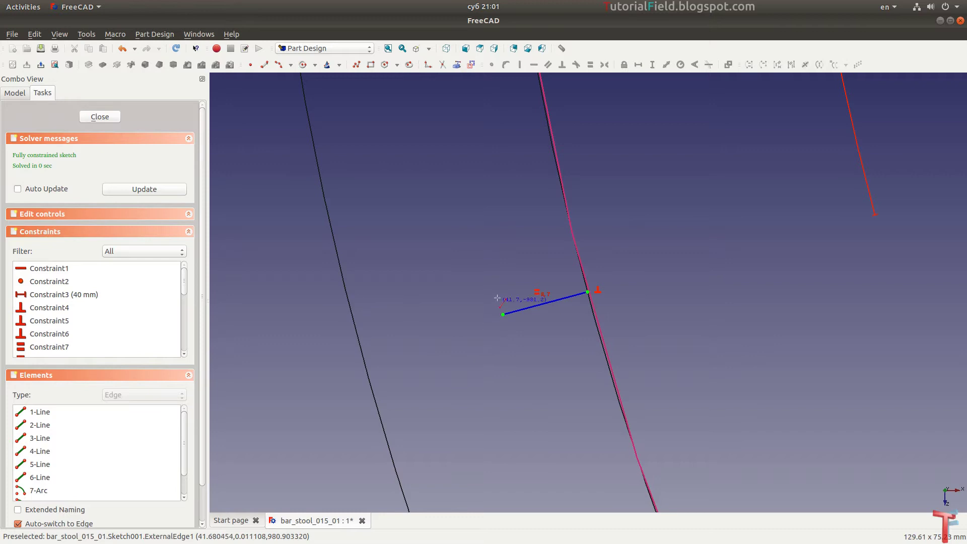
Sketch two side lines and top and bottom end arcs for a second slot lower on the leg.
{"action": "left_click", "coordinate": [456, 240]}
{"action": "left_click", "coordinate": [504, 397]}
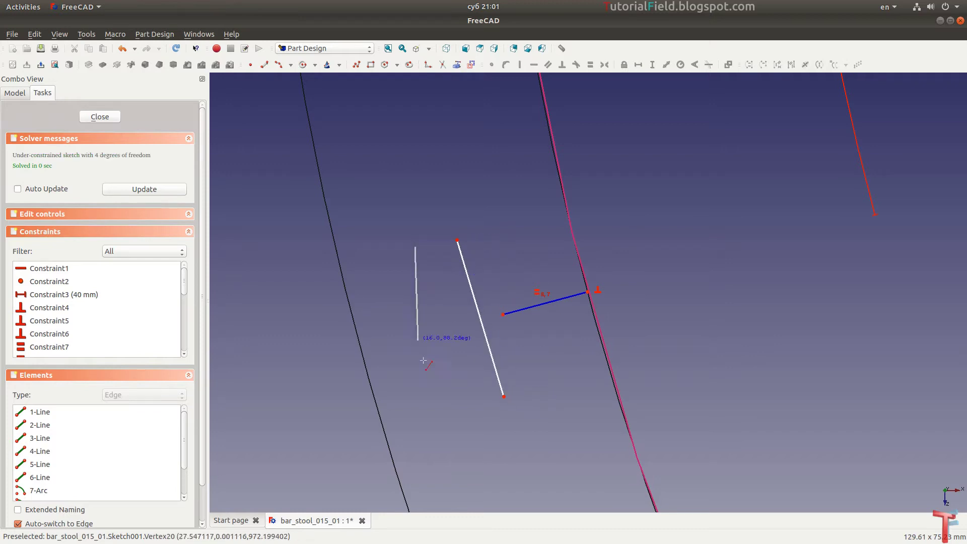
{"action": "left_click", "coordinate": [459, 400]}
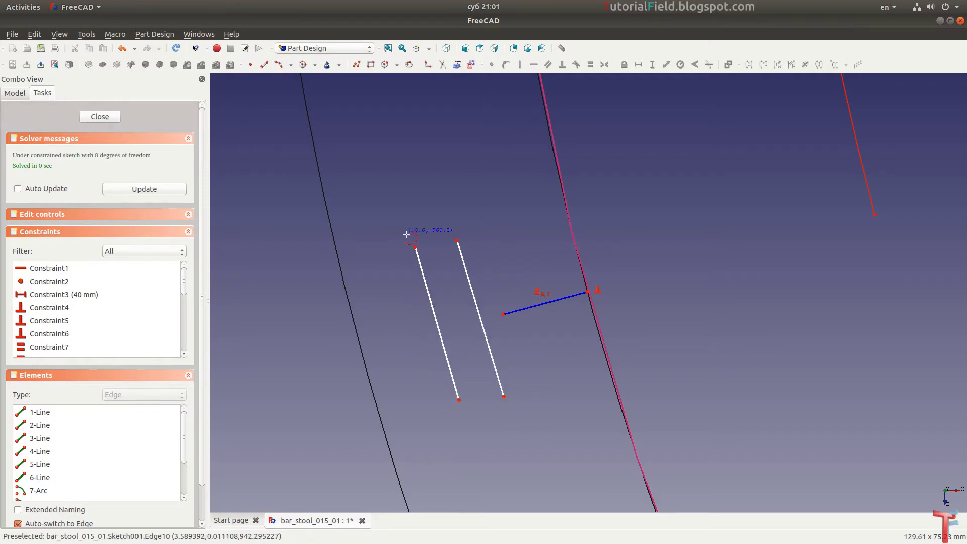
{"action": "left_click", "coordinate": [456, 223]}
{"action": "left_click", "coordinate": [429, 208]}
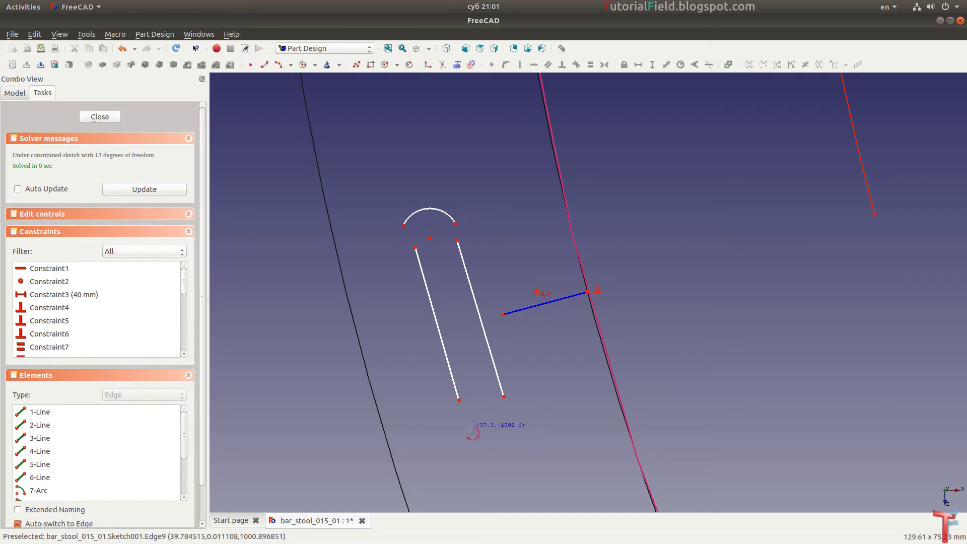
{"action": "left_click", "coordinate": [467, 421]}
{"action": "left_click", "coordinate": [512, 410]}
{"action": "left_click", "coordinate": [503, 427]}
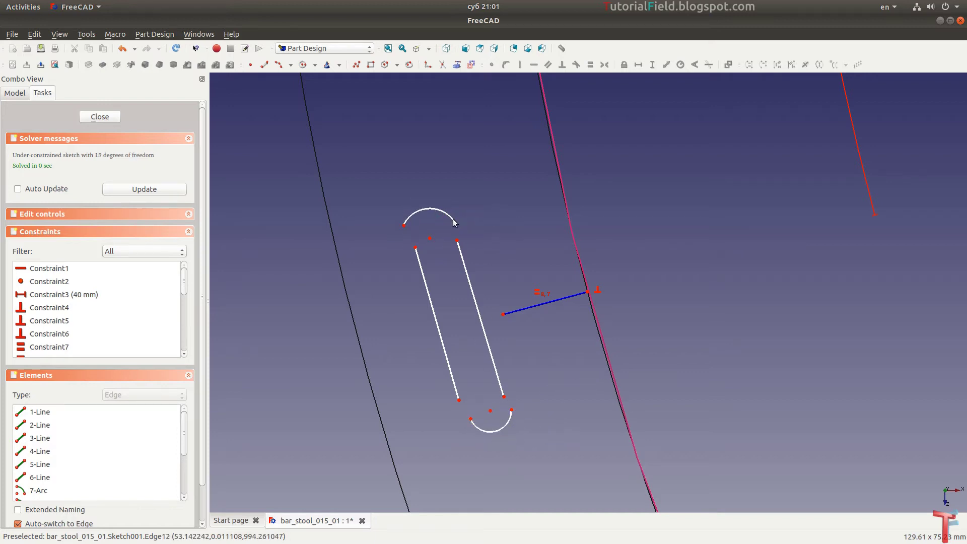
Make all four line-to-arc joints of the slot tangent.
{"action": "left_click_drag", "start_coordinate": [469, 201], "coordinate": [452, 251]}
{"action": "key", "text": "t"}
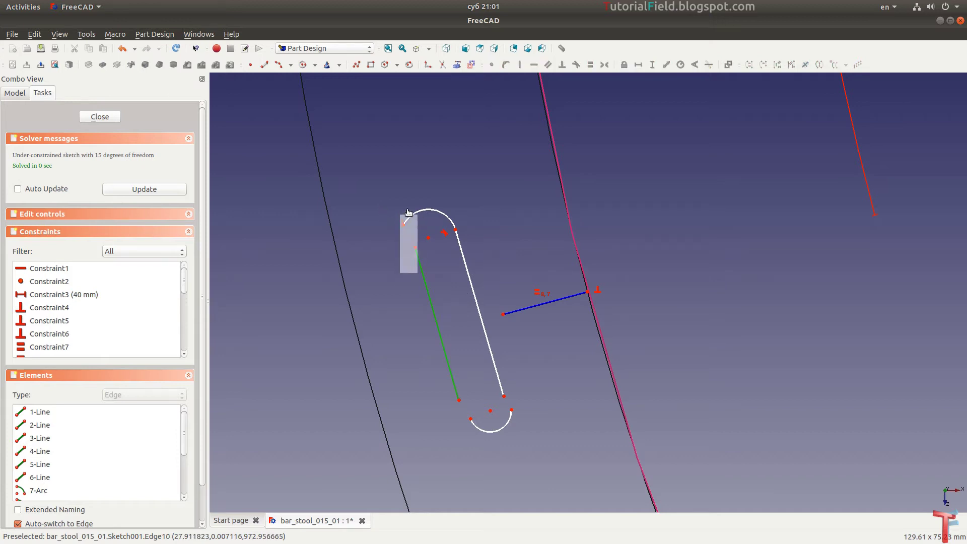
{"action": "left_click_drag", "start_coordinate": [375, 203], "coordinate": [432, 270]}
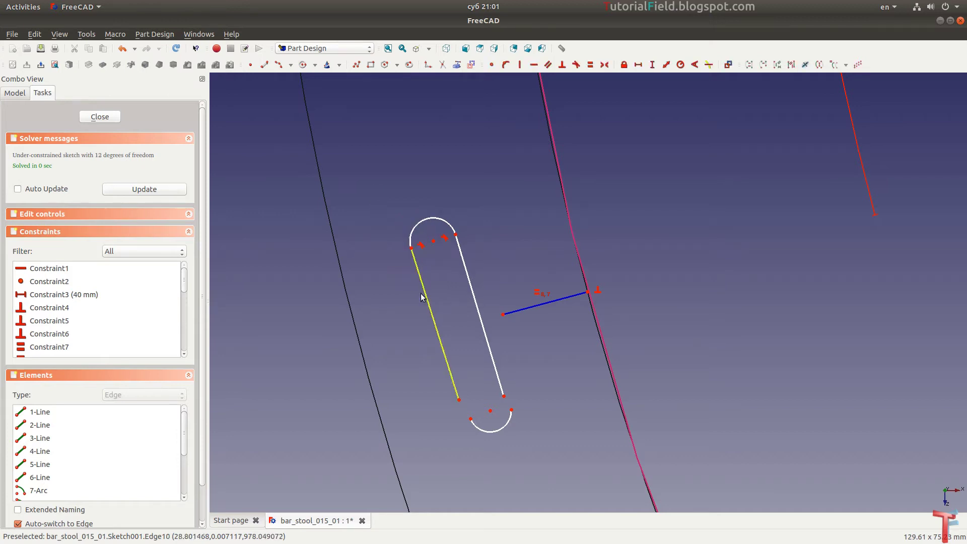
{"action": "key", "text": "t"}
{"action": "scroll", "coordinate": [450, 477], "scroll_direction": "up", "scroll_amount": 3}
{"action": "left_click_drag", "start_coordinate": [442, 399], "coordinate": [501, 318]}
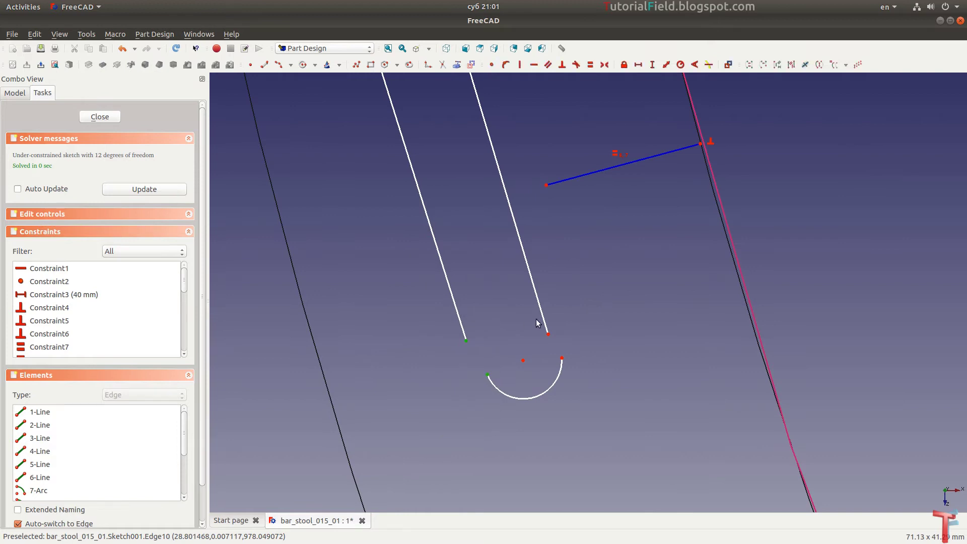
{"action": "left_click_drag", "start_coordinate": [429, 310], "coordinate": [510, 402]}
{"action": "key", "text": "t"}
{"action": "left_click_drag", "start_coordinate": [572, 315], "coordinate": [543, 378]}
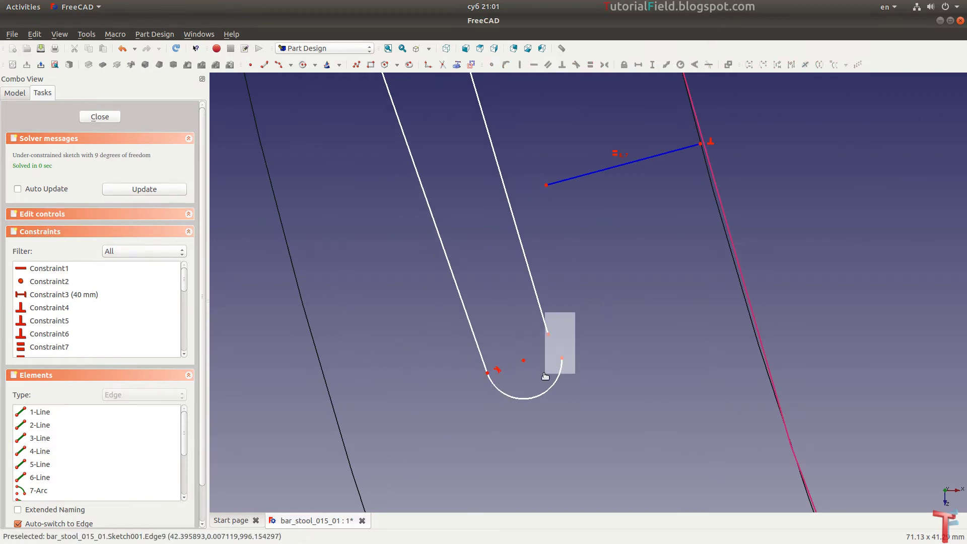
{"action": "key", "text": "t"}
{"action": "scroll", "coordinate": [548, 353], "scroll_direction": "down", "scroll_amount": 2}
{"action": "scroll", "coordinate": [545, 372], "scroll_direction": "up", "scroll_amount": 1}
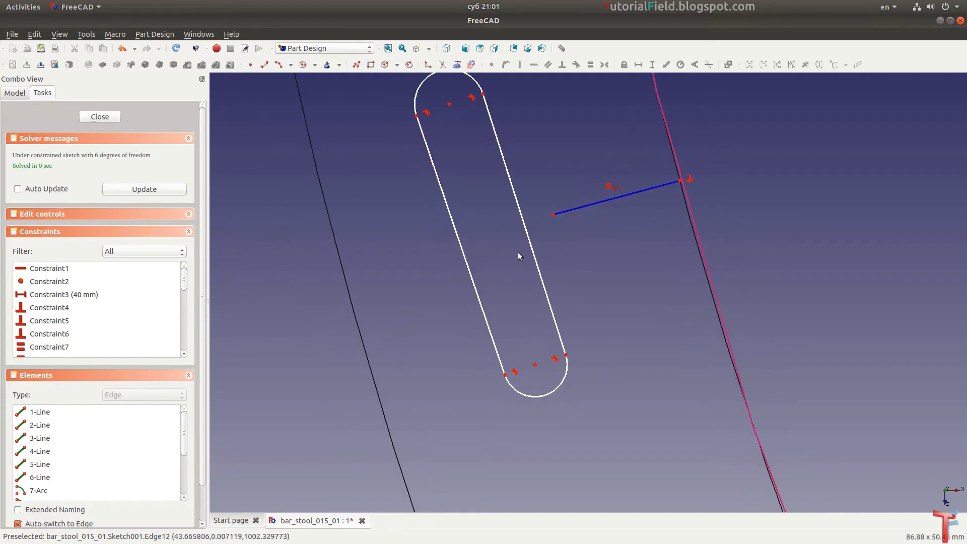
Put the guide line's inner end point onto the slot's right side line.
{"action": "left_click", "coordinate": [529, 235]}
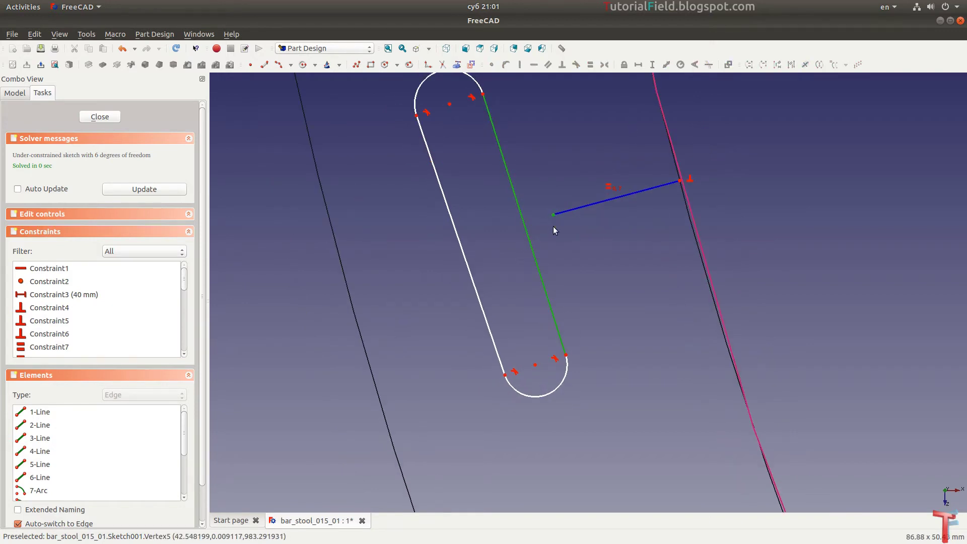
{"action": "left_click", "coordinate": [553, 215]}
{"action": "key", "text": "n"}
{"action": "scroll", "coordinate": [508, 282], "scroll_direction": "down", "scroll_amount": 1}
{"action": "scroll", "coordinate": [503, 124], "scroll_direction": "up", "scroll_amount": 1}
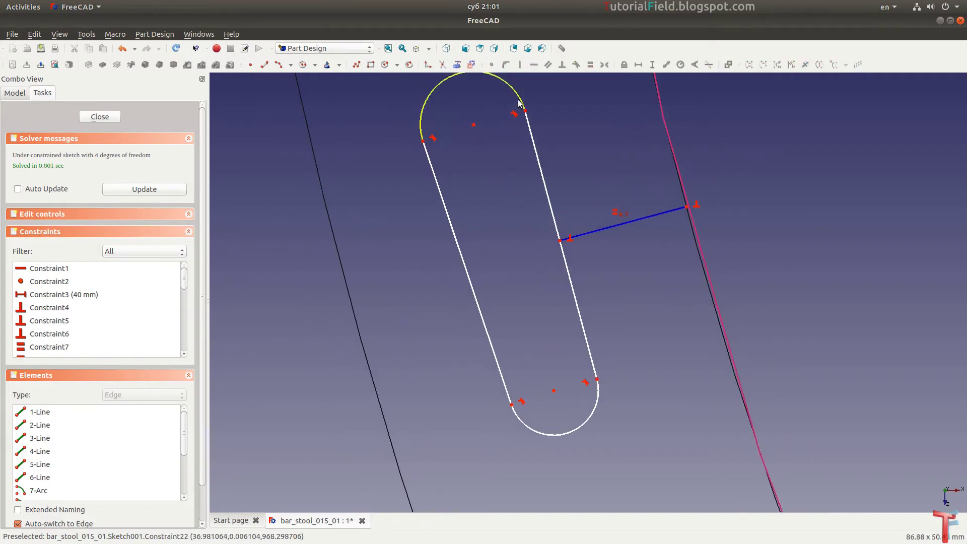
Give the top arc a radius constraint and make both end arcs equal.
{"action": "left_click", "coordinate": [516, 103]}
{"action": "key", "text": "shift+r"}
{"action": "key", "text": "Return"}
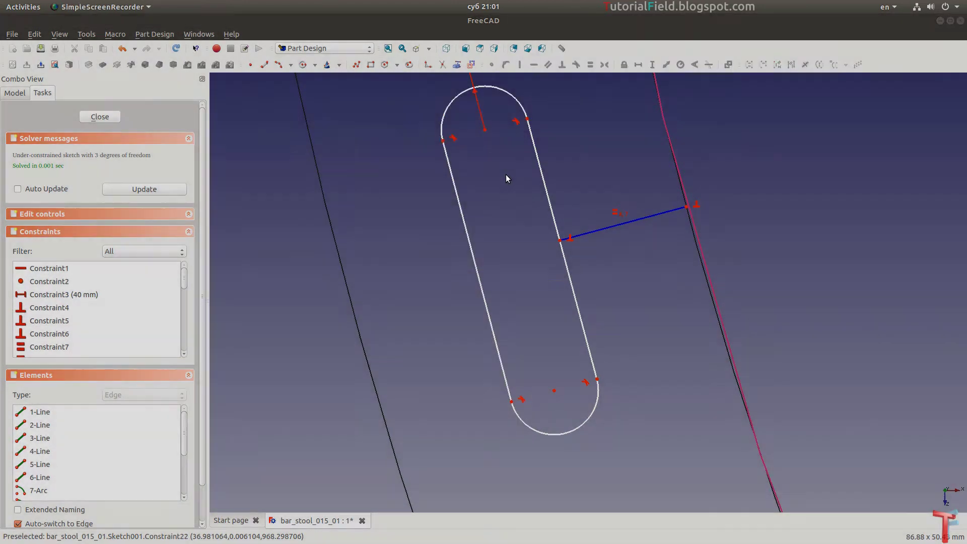
{"action": "left_click", "coordinate": [514, 109]}
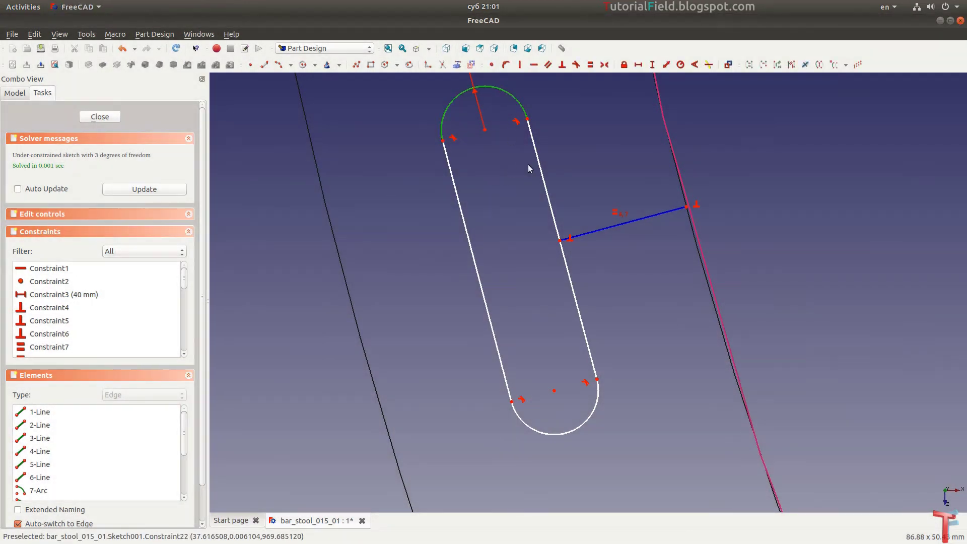
{"action": "left_click", "coordinate": [594, 412]}
{"action": "key", "text": "e"}
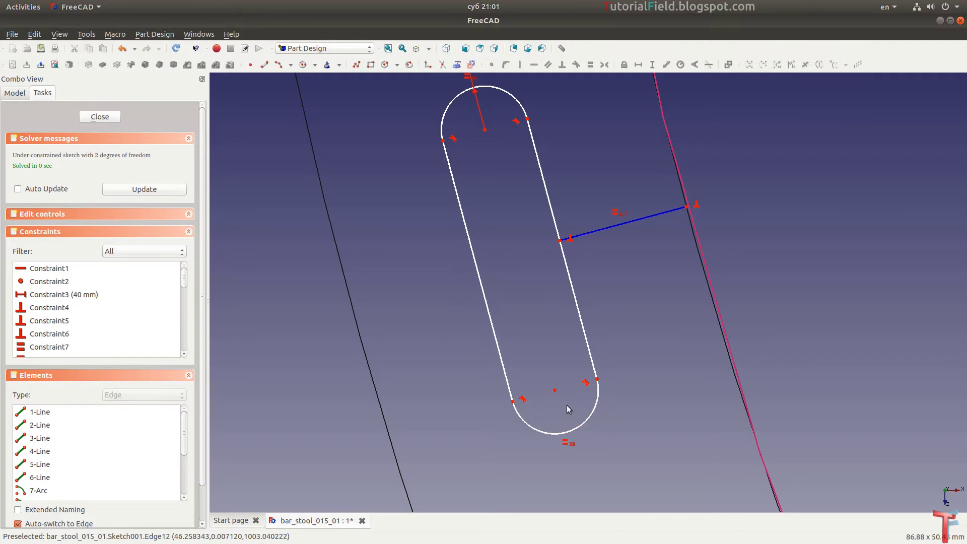
{"action": "scroll", "coordinate": [566, 405], "scroll_direction": "down", "scroll_amount": 2}
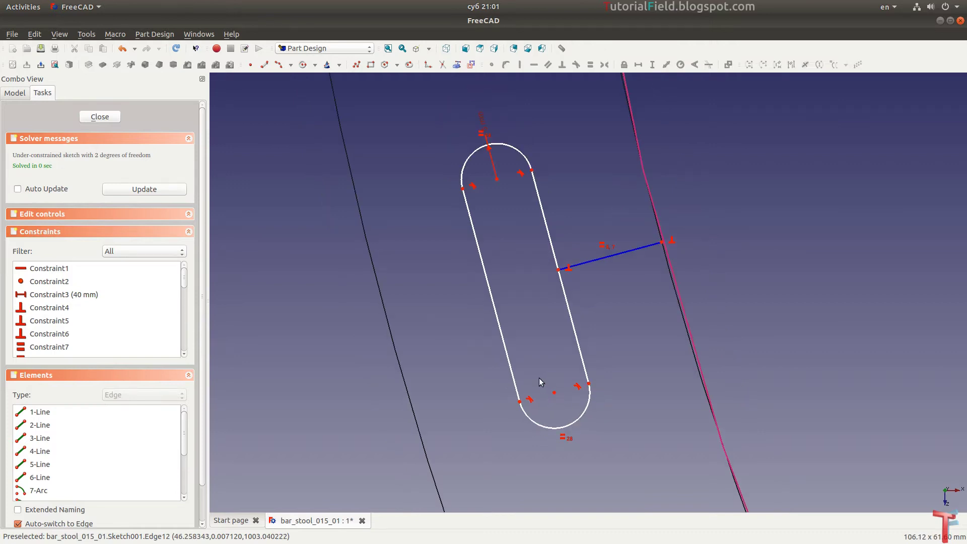
{"action": "scroll", "coordinate": [514, 312], "scroll_direction": "up", "scroll_amount": 1}
{"action": "scroll", "coordinate": [476, 247], "scroll_direction": "up", "scroll_amount": 1}
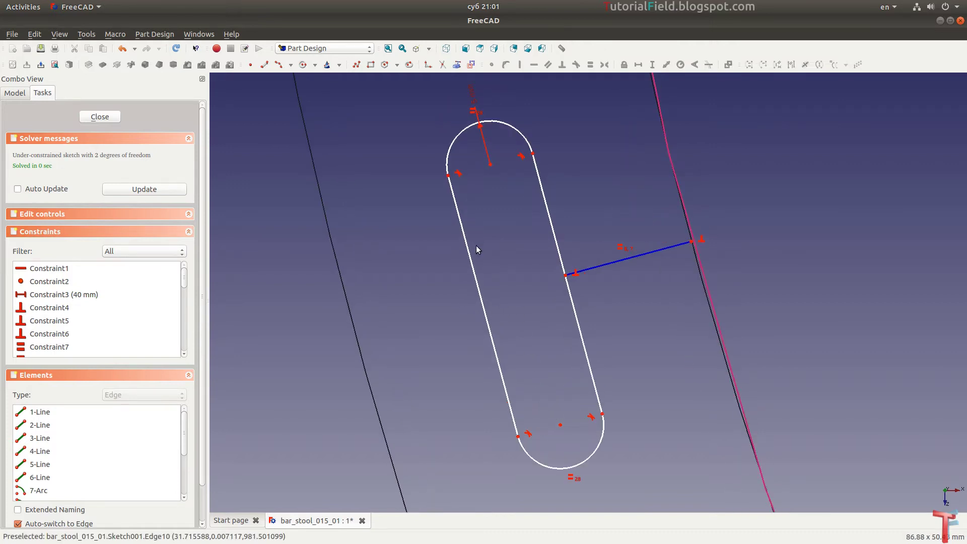
Set the distance between the two arc centres to 90 mm.
{"action": "left_click", "coordinate": [489, 164]}
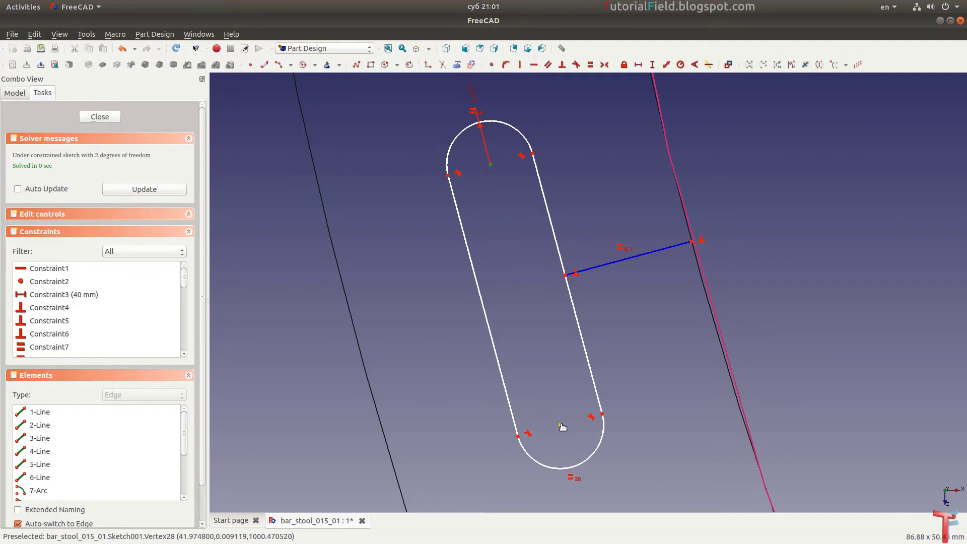
{"action": "key", "text": "shift+d"}
{"action": "type", "text": "90"}
{"action": "key", "text": "Return"}
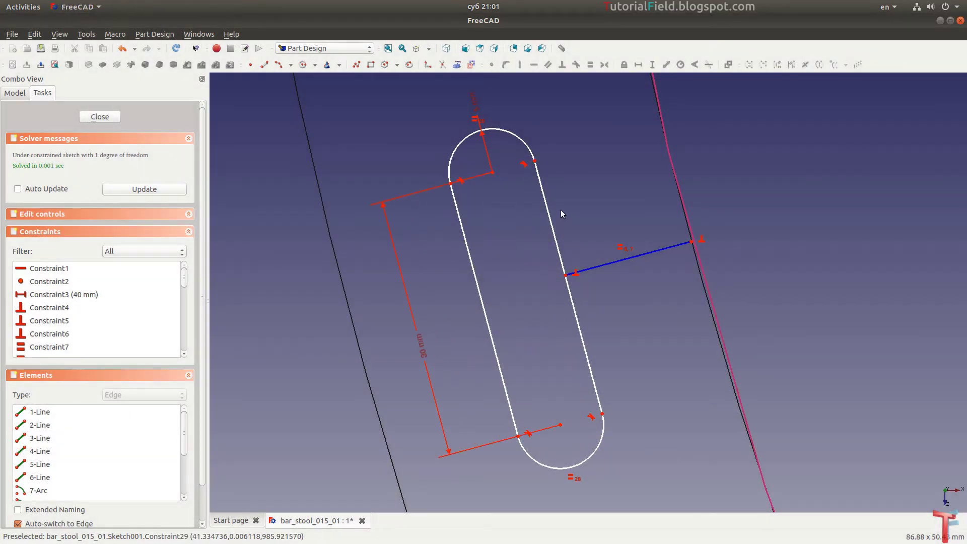
Make the right line's ends symmetric about the guide line's end point.
{"action": "left_click", "coordinate": [536, 162]}
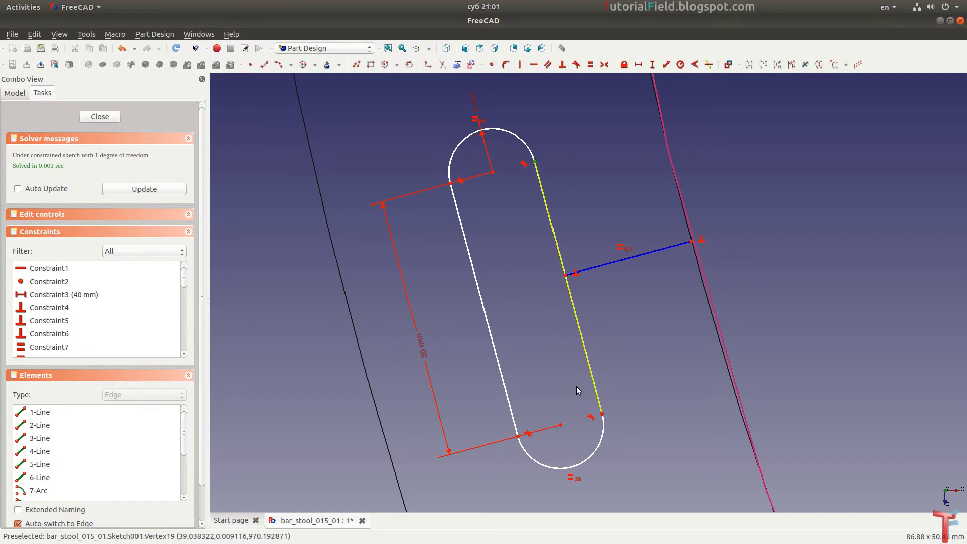
{"action": "left_click", "coordinate": [602, 414]}
{"action": "left_click", "coordinate": [564, 275]}
{"action": "key", "text": "shift+s"}
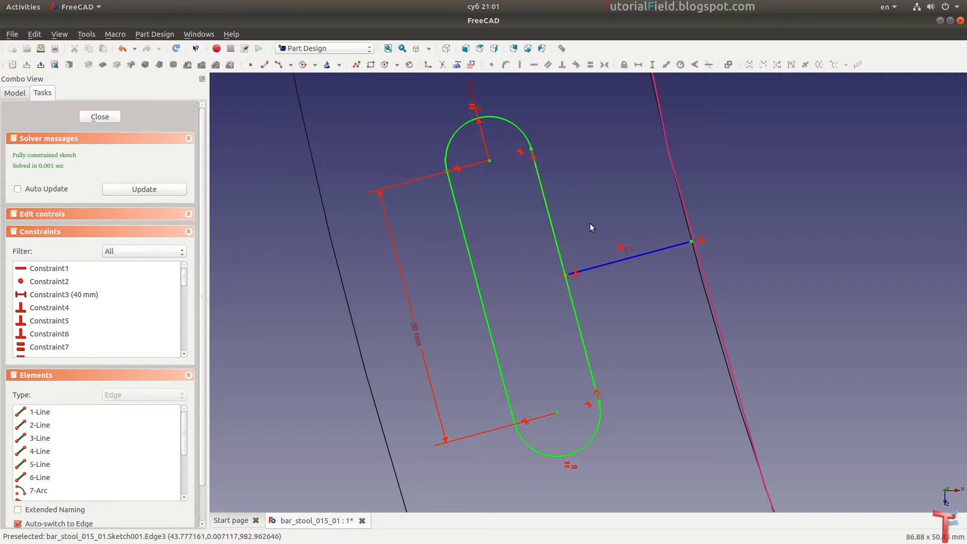
{"action": "scroll", "coordinate": [474, 157], "scroll_direction": "down", "scroll_amount": 2}
{"action": "scroll", "coordinate": [474, 158], "scroll_direction": "down", "scroll_amount": 3}
{"action": "scroll", "coordinate": [497, 278], "scroll_direction": "up", "scroll_amount": 2}
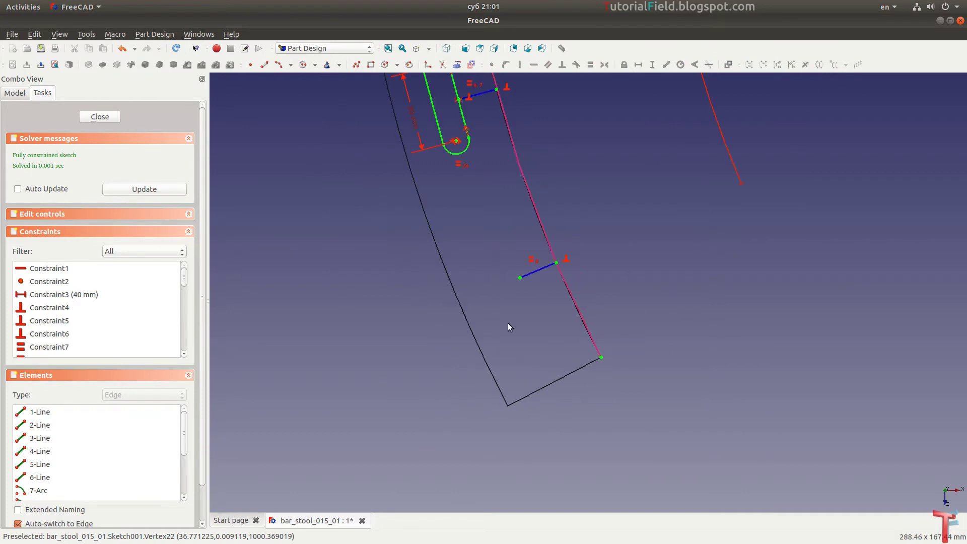
Draw two side lines and upper and lower end arcs for the third slot.
{"action": "key", "text": "l"}
{"action": "left_click", "coordinate": [516, 238]}
{"action": "left_click", "coordinate": [565, 356]}
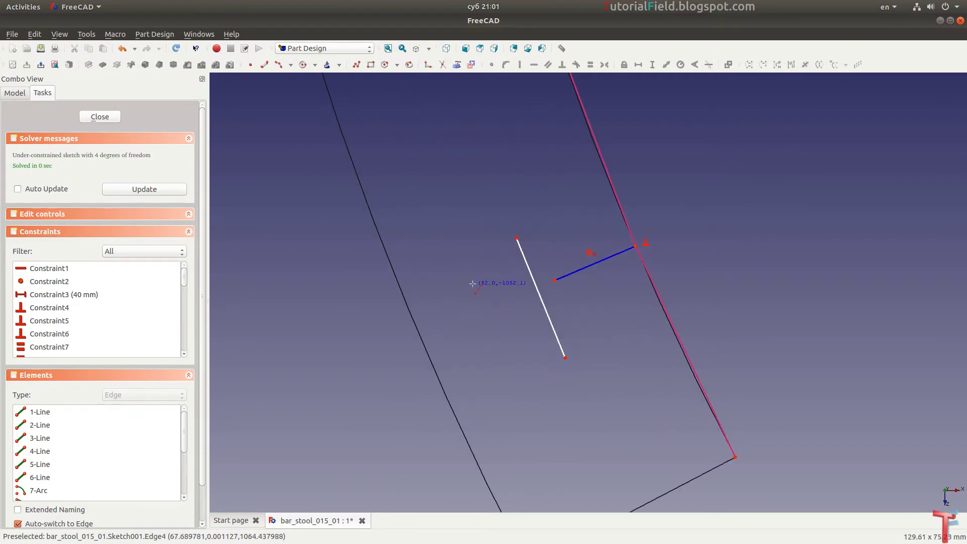
{"action": "left_click", "coordinate": [454, 258]}
{"action": "left_click", "coordinate": [513, 384]}
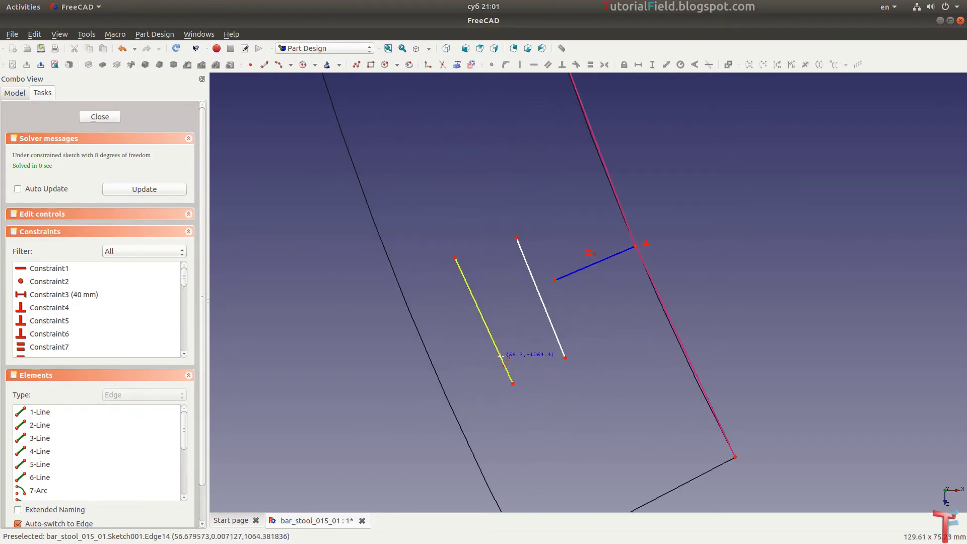
{"action": "left_click", "coordinate": [278, 64]}
{"action": "left_click", "coordinate": [482, 234]}
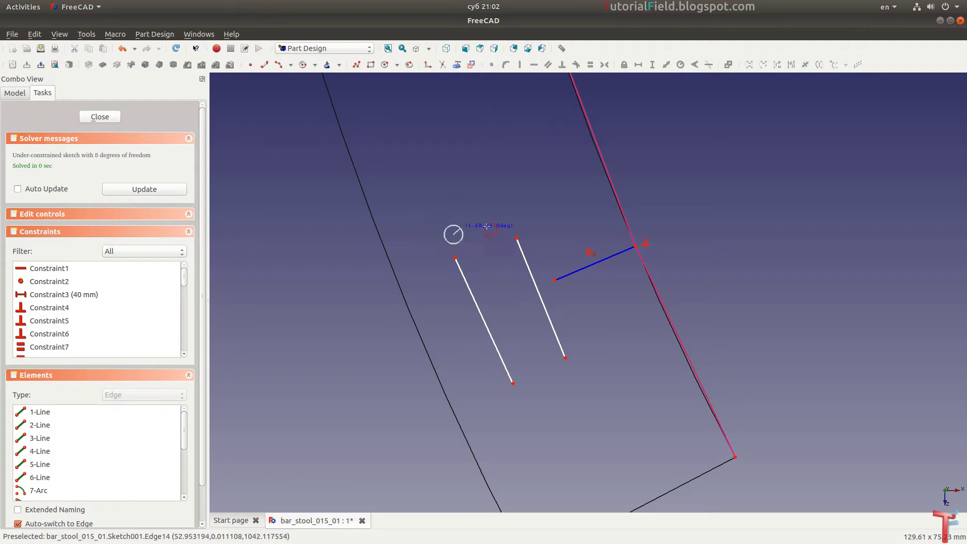
{"action": "left_click", "coordinate": [446, 241]}
{"action": "left_click", "coordinate": [517, 222]}
{"action": "left_click", "coordinate": [538, 370]}
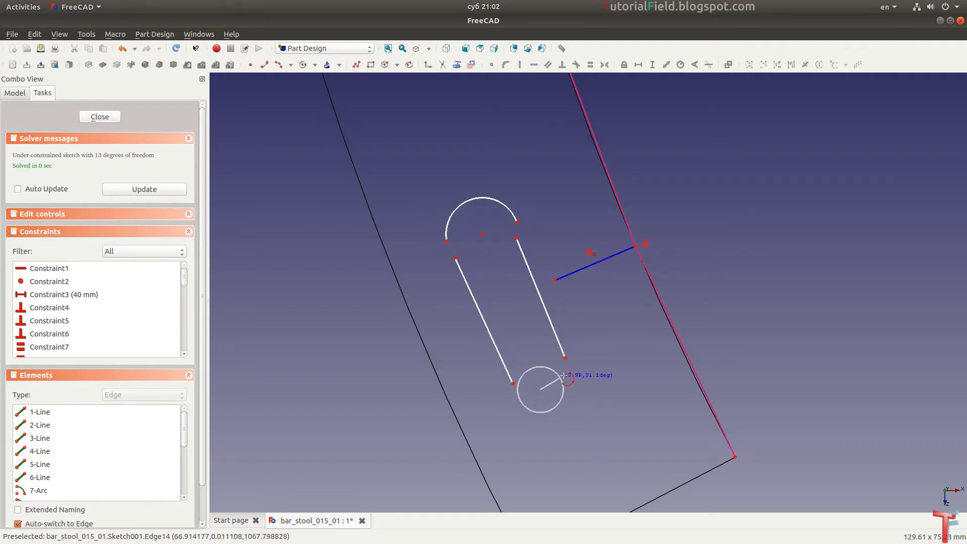
{"action": "left_click", "coordinate": [512, 384]}
{"action": "left_click", "coordinate": [564, 357]}
Make all four arc-to-line joints of the third slot tangent.
{"action": "scroll", "coordinate": [541, 223], "scroll_direction": "up", "scroll_amount": 3}
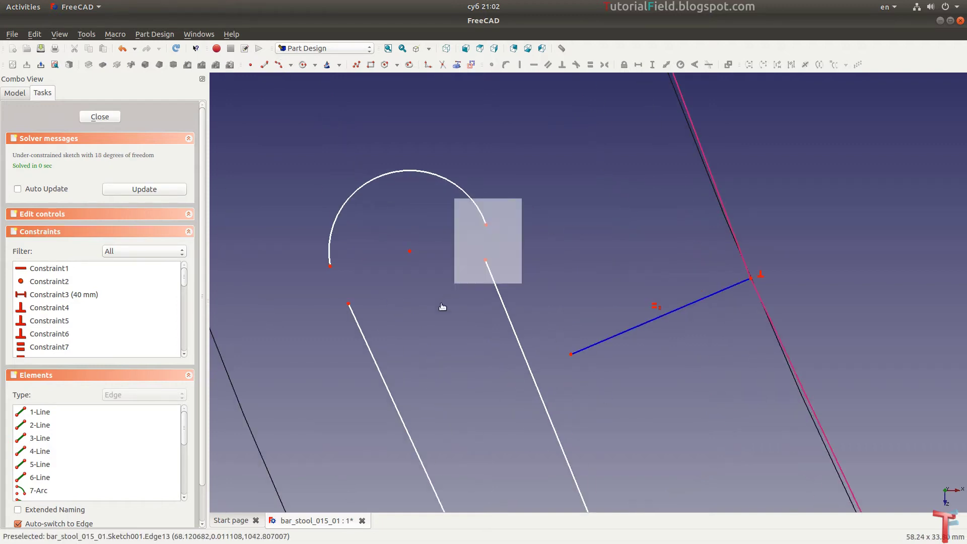
{"action": "left_click_drag", "start_coordinate": [521, 198], "coordinate": [453, 282]}
{"action": "key", "text": "t"}
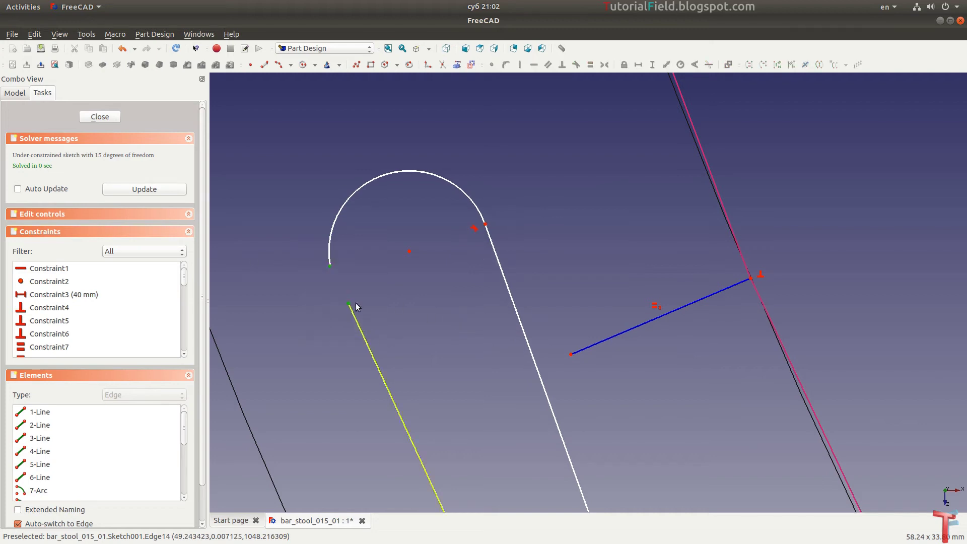
{"action": "left_click_drag", "start_coordinate": [303, 246], "coordinate": [346, 309]}
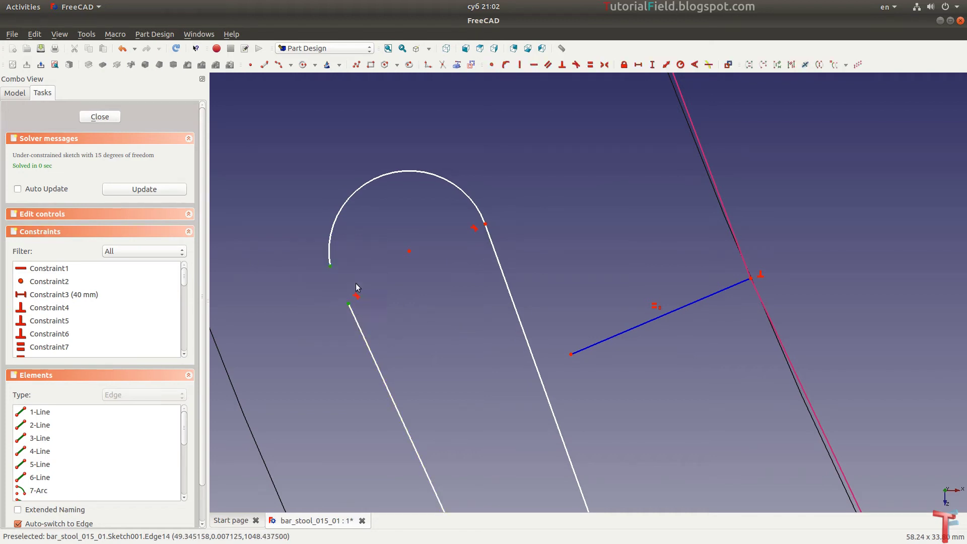
{"action": "key", "text": "t"}
{"action": "scroll", "coordinate": [356, 286], "scroll_direction": "down", "scroll_amount": 2}
{"action": "scroll", "coordinate": [431, 348], "scroll_direction": "up", "scroll_amount": 3}
{"action": "left_click_drag", "start_coordinate": [456, 302], "coordinate": [502, 342]}
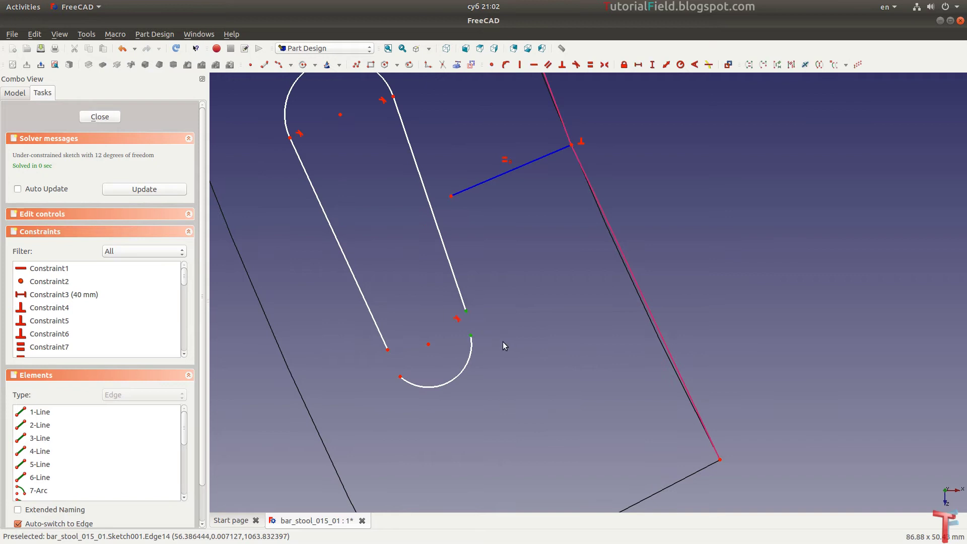
{"action": "key", "text": "t"}
{"action": "left_click_drag", "start_coordinate": [405, 335], "coordinate": [375, 393]}
{"action": "key", "text": "t"}
{"action": "scroll", "coordinate": [393, 388], "scroll_direction": "down", "scroll_amount": 1}
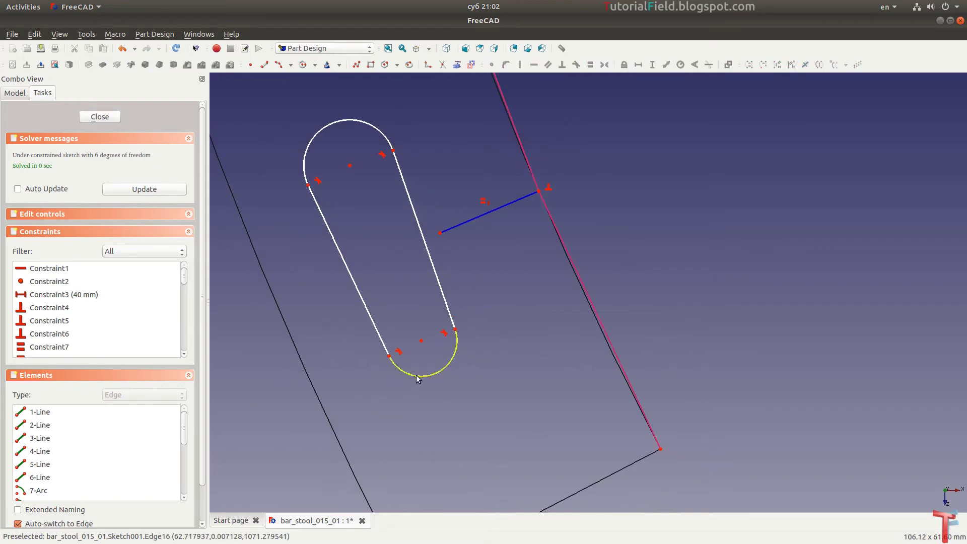
Give the upper arc a radius constraint and make both end arcs equal.
{"action": "left_click", "coordinate": [382, 140]}
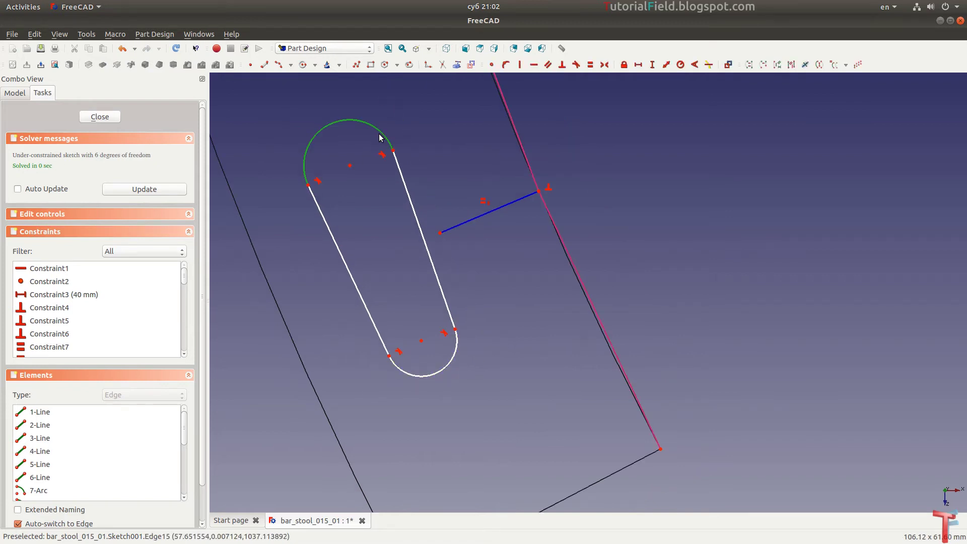
{"action": "key", "text": "shift+r"}
{"action": "key", "text": "Return"}
{"action": "left_click", "coordinate": [380, 139]}
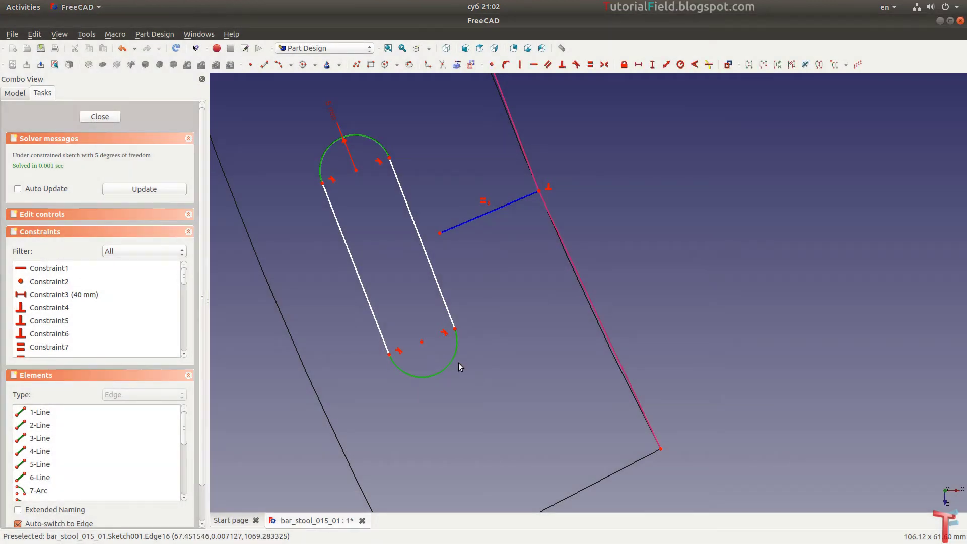
{"action": "key", "text": "e"}
Set the distance between the arc centres to 50 mm.
{"action": "scroll", "coordinate": [353, 229], "scroll_direction": "up", "scroll_amount": 1}
{"action": "left_click", "coordinate": [359, 158]}
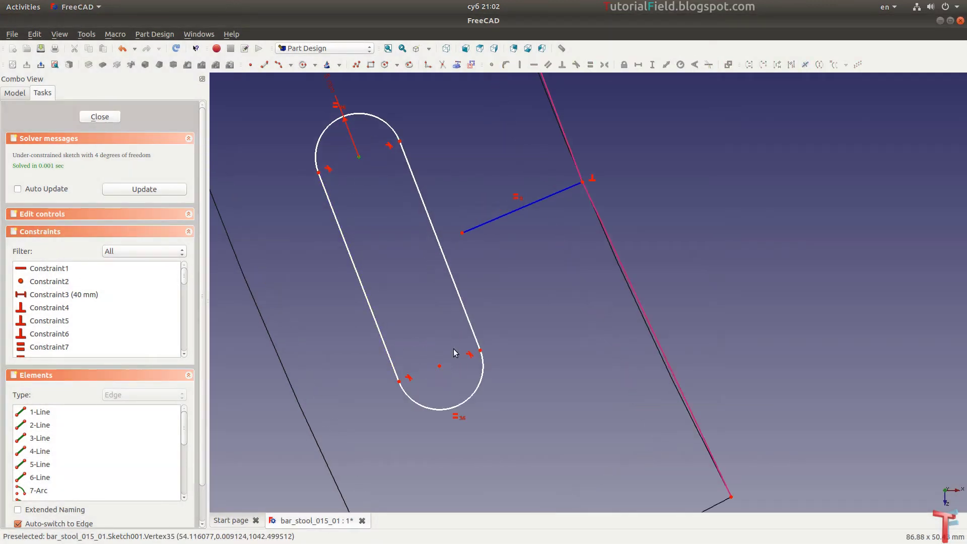
{"action": "key", "text": "shift+d"}
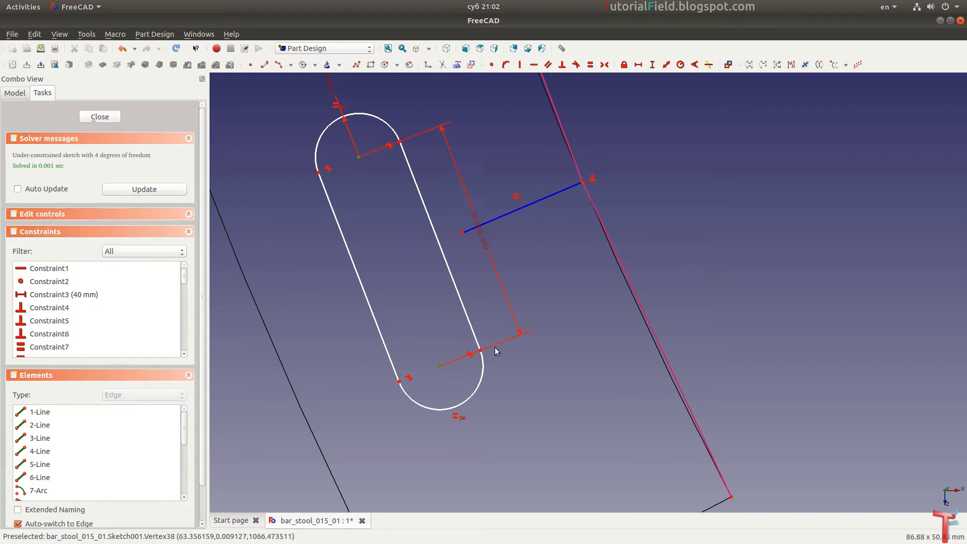
{"action": "type", "text": "50"}
{"action": "key", "text": "Return"}
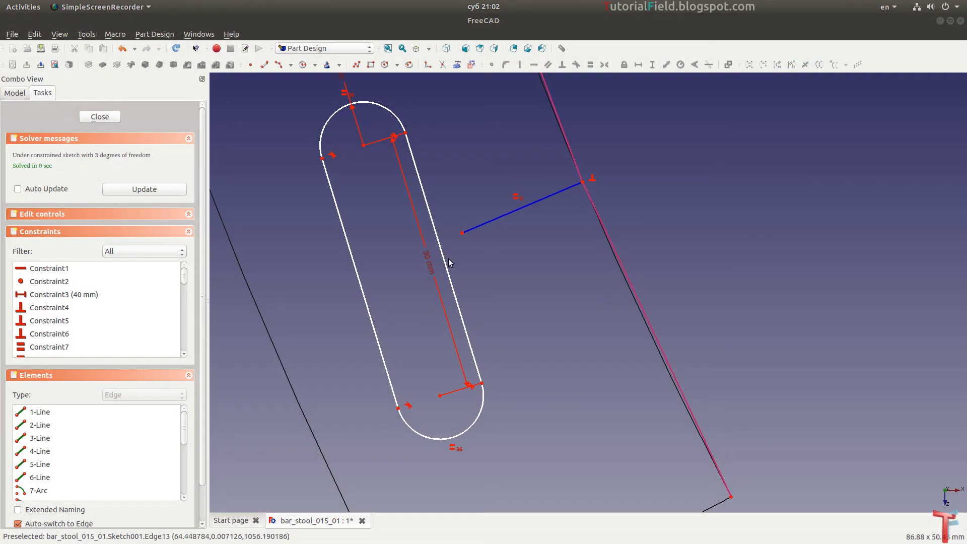
Put the guide line's end on the slot side and center the slot symmetrically on it.
{"action": "left_click", "coordinate": [446, 259]}
{"action": "left_click", "coordinate": [462, 234]}
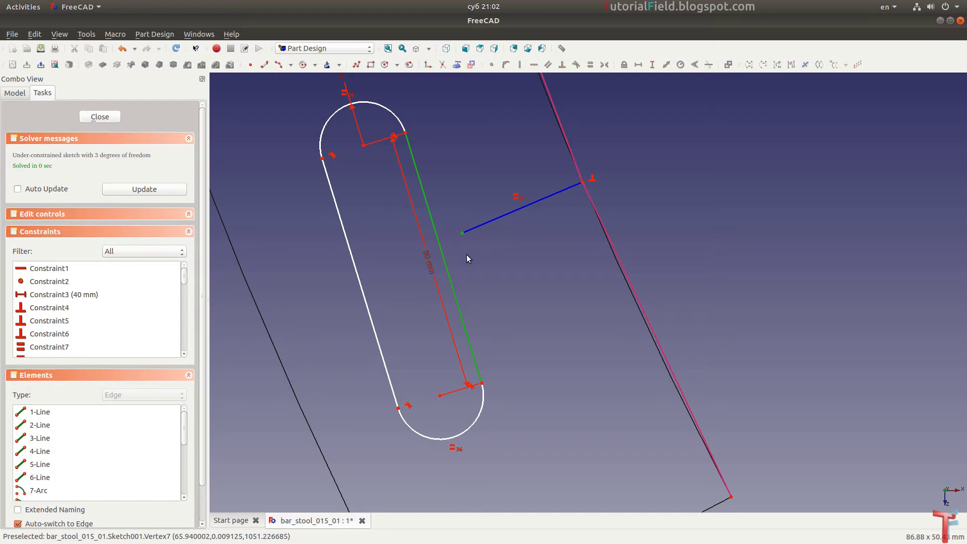
{"action": "key", "text": "n"}
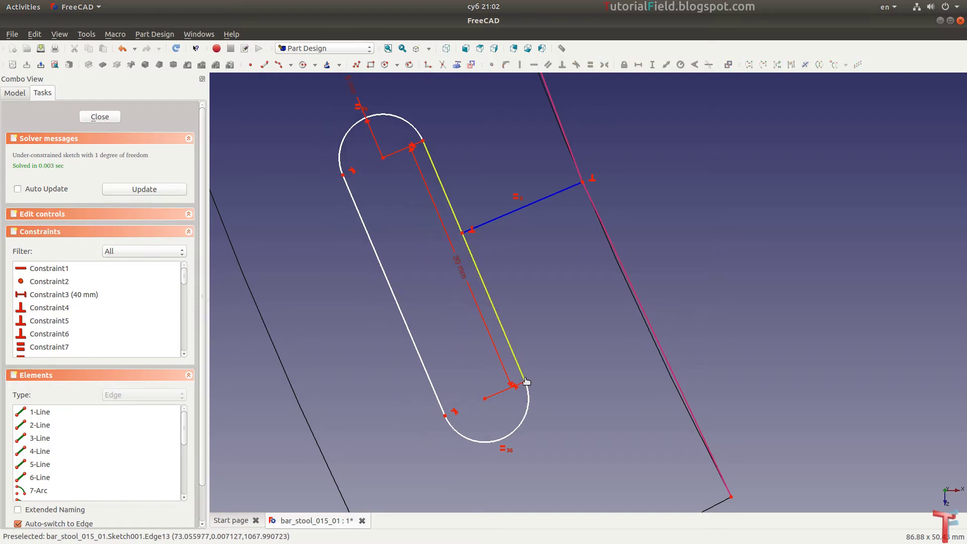
{"action": "left_click", "coordinate": [526, 382]}
{"action": "left_click", "coordinate": [443, 144]}
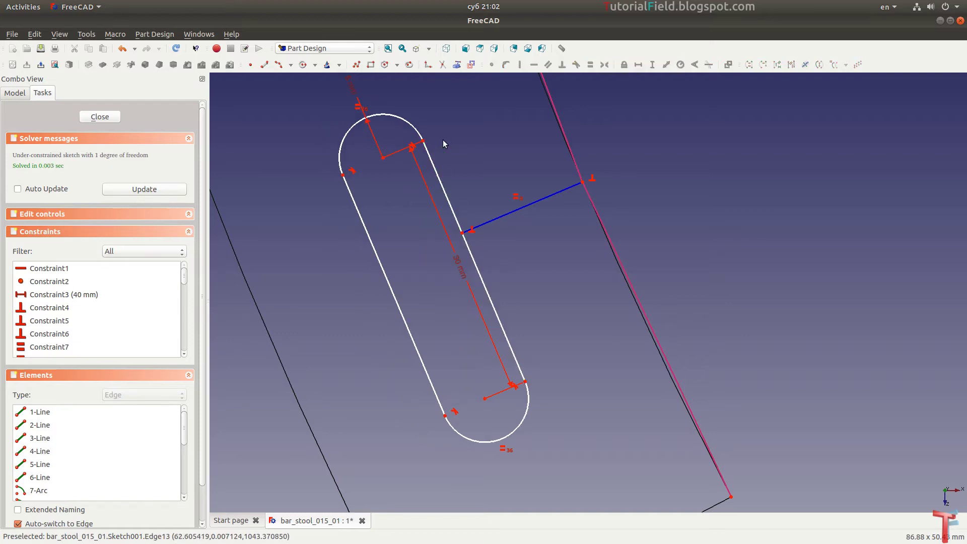
{"action": "left_click", "coordinate": [424, 141]}
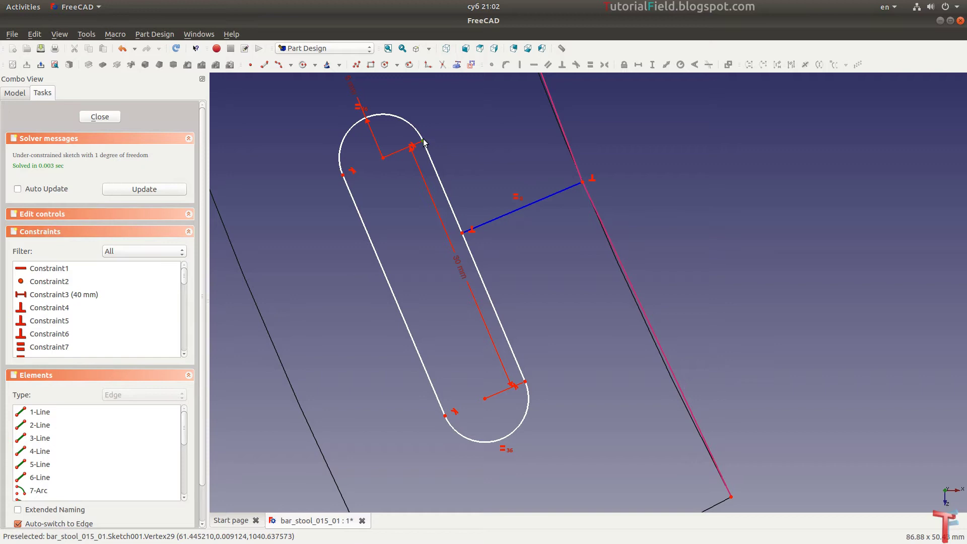
{"action": "left_click", "coordinate": [525, 382]}
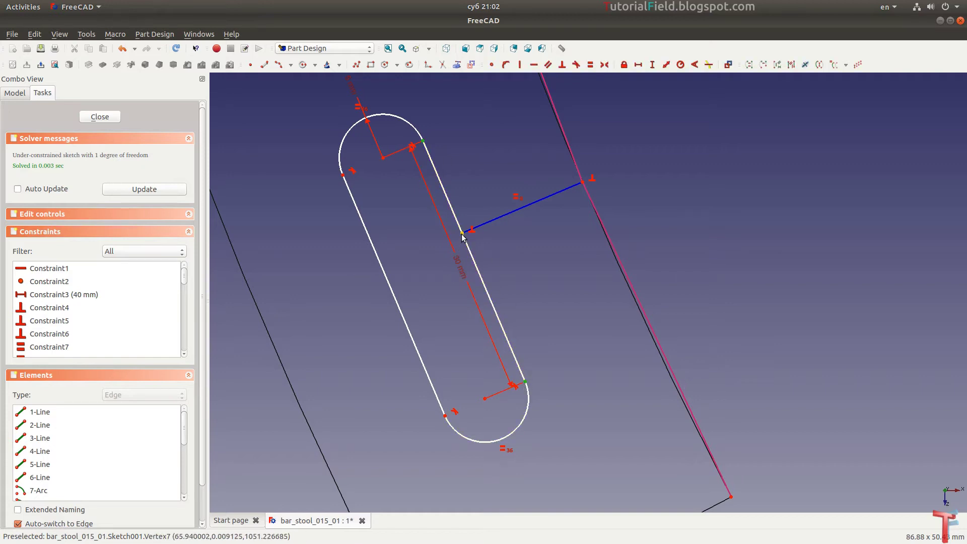
{"action": "key", "text": "s"}
{"action": "scroll", "coordinate": [518, 285], "scroll_direction": "down", "scroll_amount": 2}
{"action": "scroll", "coordinate": [520, 292], "scroll_direction": "down", "scroll_amount": 3}
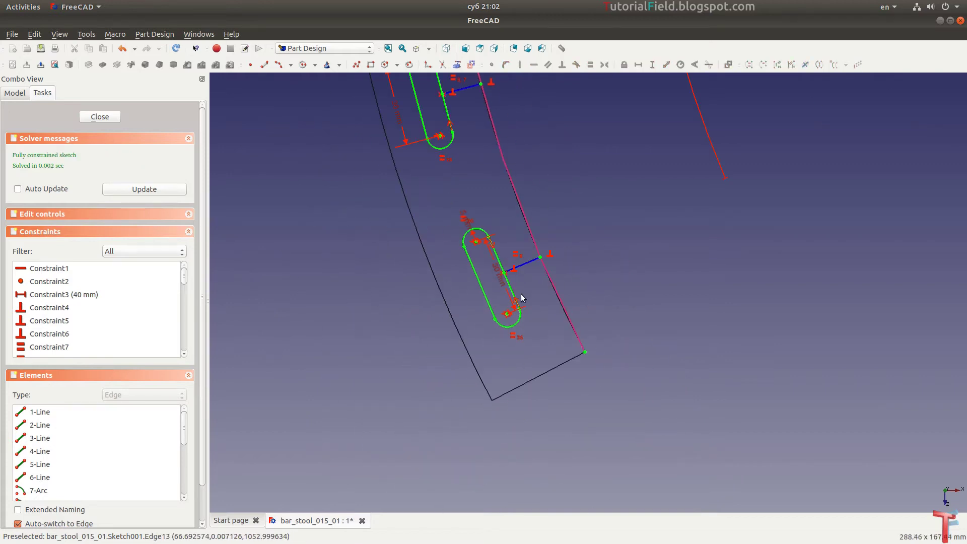
{"action": "scroll", "coordinate": [508, 282], "scroll_direction": "down", "scroll_amount": 2}
Close the slot sketch and pocket the three slots 20 mm deep.
{"action": "left_click", "coordinate": [96, 117]}
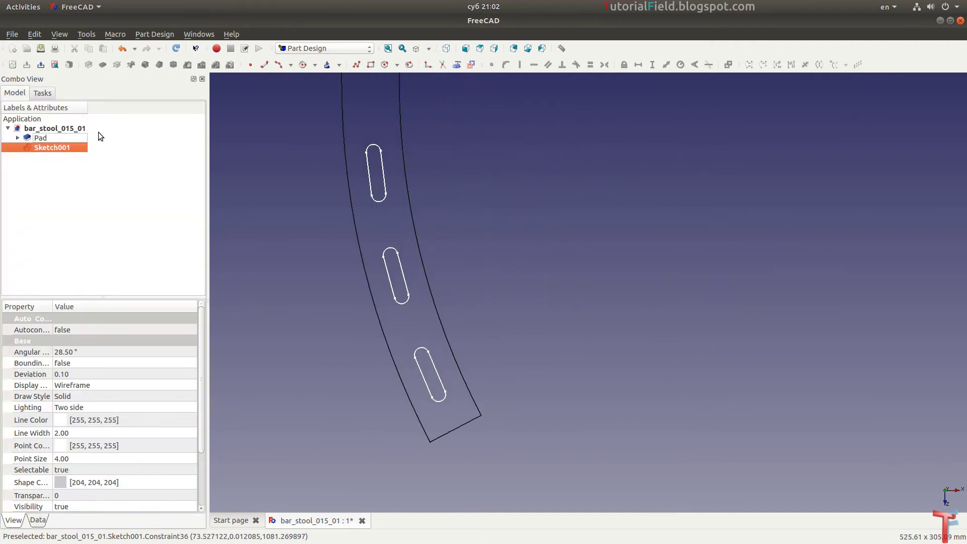
{"action": "left_click", "coordinate": [102, 65]}
{"action": "type", "text": "20"}
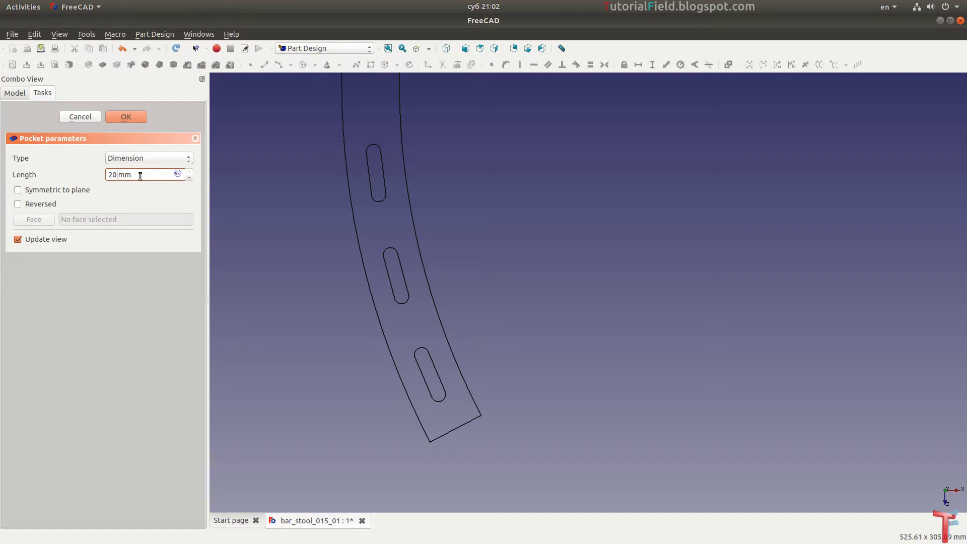
{"action": "key", "text": "Return"}
{"action": "scroll", "coordinate": [349, 352], "scroll_direction": "down", "scroll_amount": 2}
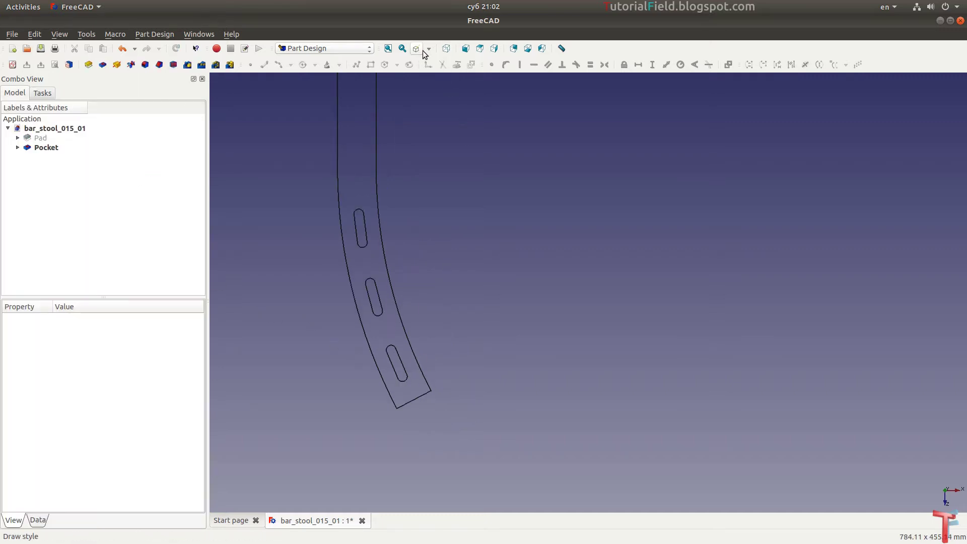
Orbit to a tilted view of the leg and switch to a shaded draw style.
{"action": "mouse_move", "coordinate": [438, 77]}
{"action": "middle_mouse_down"}
{"action": "mouse_move", "coordinate": [554, 255]}
{"action": "mouse_move", "coordinate": [453, 244]}
{"action": "mouse_move", "coordinate": [511, 190]}
{"action": "mouse_move", "coordinate": [524, 244]}
{"action": "middle_mouse_up"}
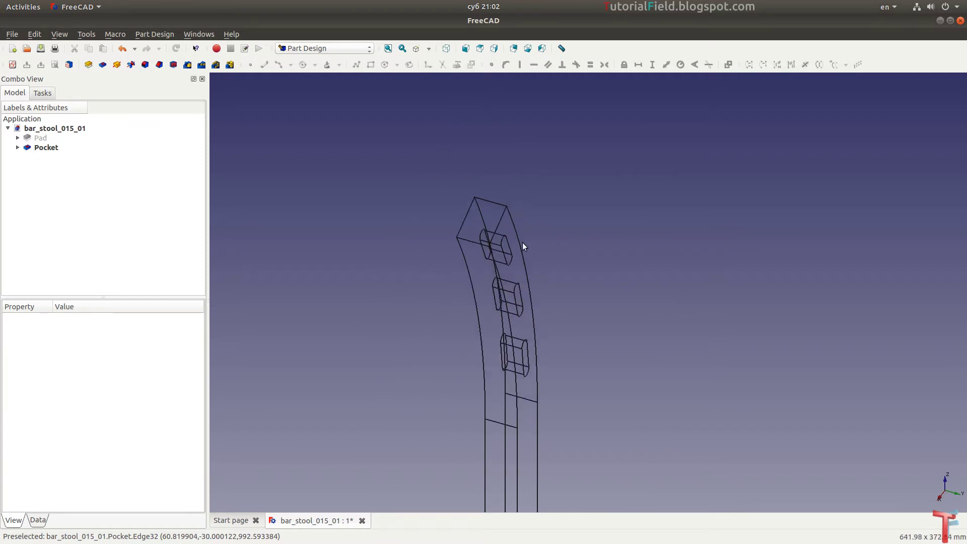
{"action": "left_click", "coordinate": [429, 48]}
{"action": "left_click", "coordinate": [438, 106]}
{"action": "mouse_move", "coordinate": [417, 152]}
{"action": "middle_mouse_down"}
{"action": "mouse_move", "coordinate": [610, 383]}
{"action": "mouse_move", "coordinate": [504, 350]}
{"action": "mouse_move", "coordinate": [446, 313]}
{"action": "mouse_move", "coordinate": [483, 304]}
{"action": "mouse_move", "coordinate": [721, 424]}
{"action": "mouse_move", "coordinate": [647, 282]}
{"action": "mouse_move", "coordinate": [602, 266]}
{"action": "mouse_move", "coordinate": [636, 277]}
{"action": "middle_mouse_up"}
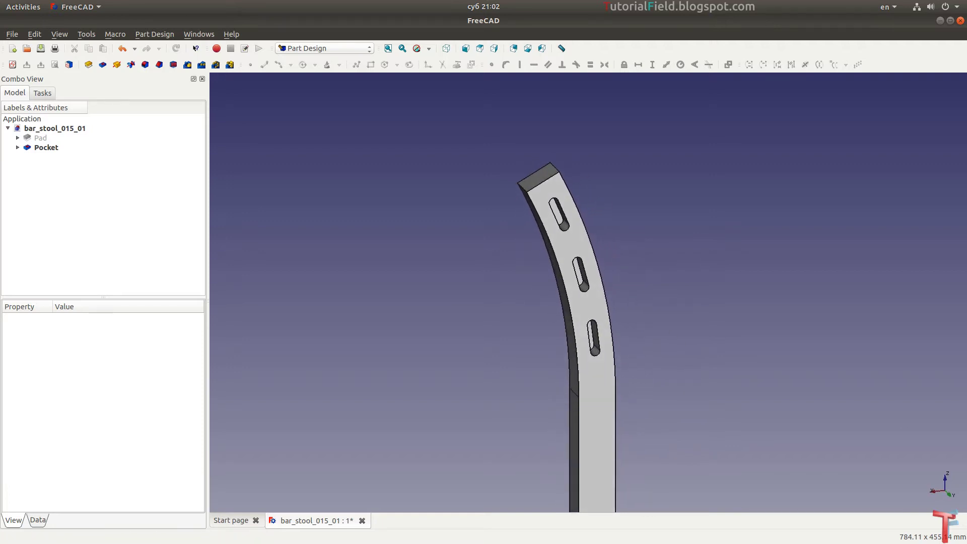
{"action": "key", "text": "alt+Tab"}
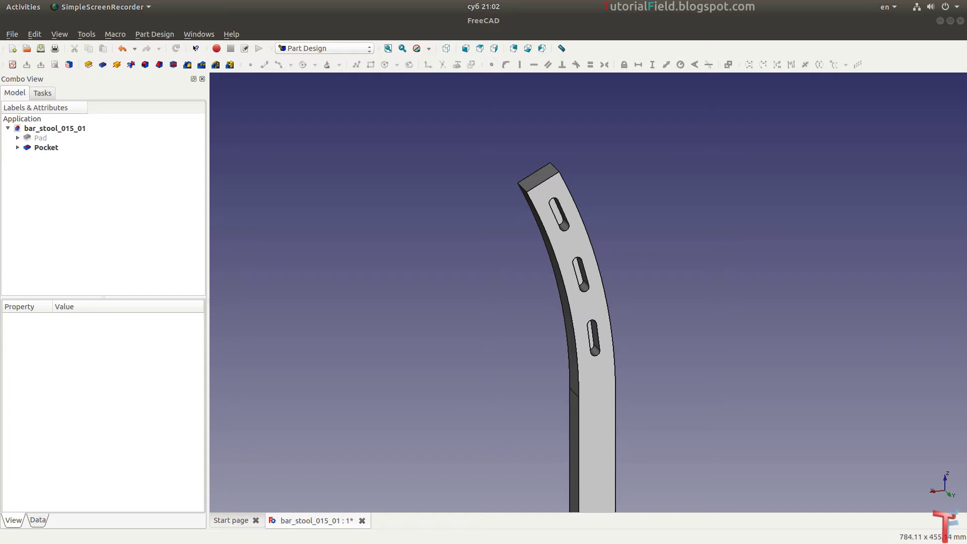
Start a new sketch on the leg's front face with an outline-only draw style.
{"action": "left_click", "coordinate": [600, 430]}
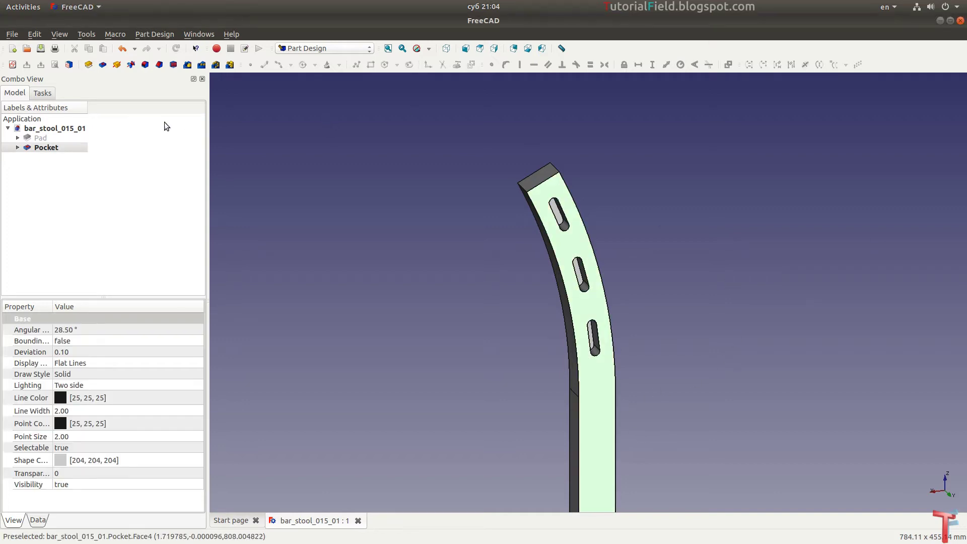
{"action": "scroll", "coordinate": [469, 296], "scroll_direction": "down", "scroll_amount": 2}
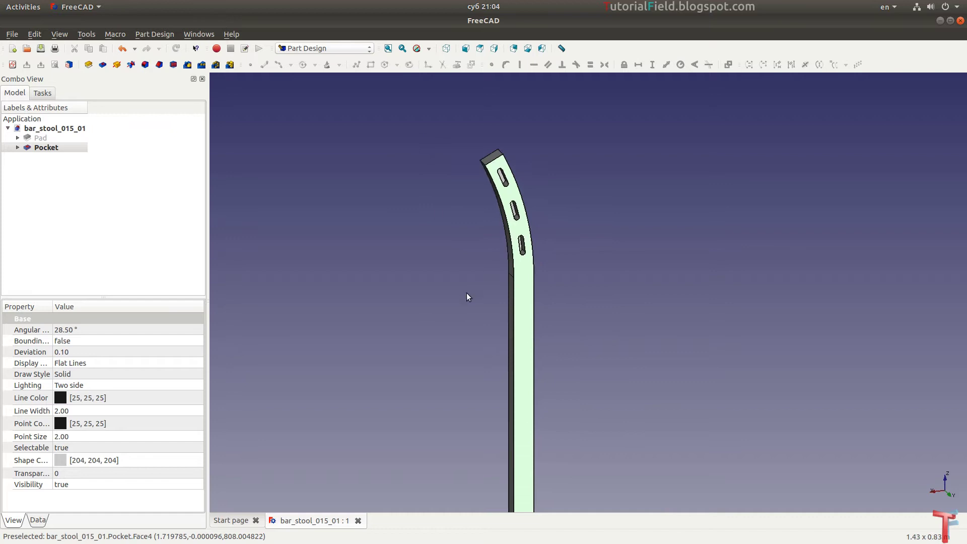
{"action": "left_click", "coordinate": [13, 64]}
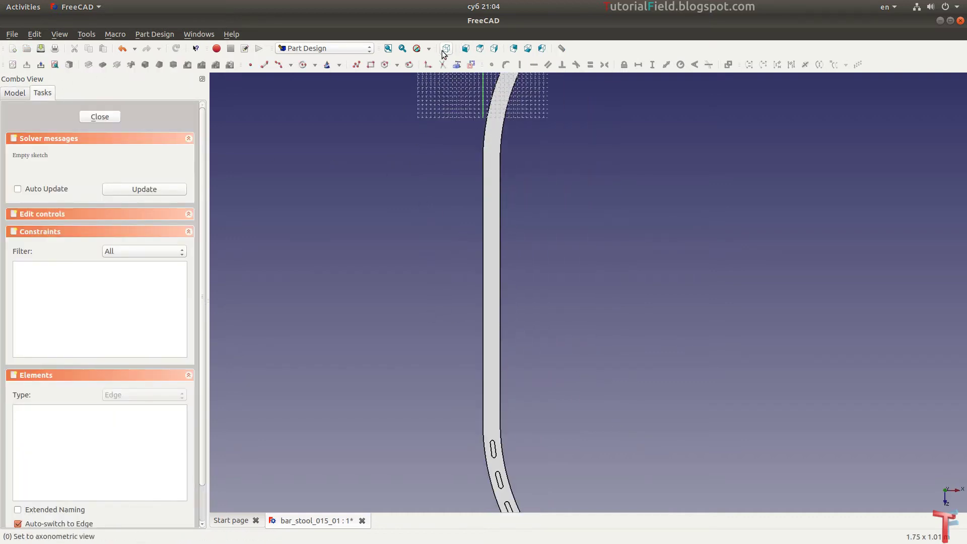
{"action": "left_click", "coordinate": [428, 48]}
{"action": "left_click", "coordinate": [438, 95]}
Bring the leg's left edge into the sketch as external geometry for the rectangle.
{"action": "scroll", "coordinate": [504, 213], "scroll_direction": "up", "scroll_amount": 3}
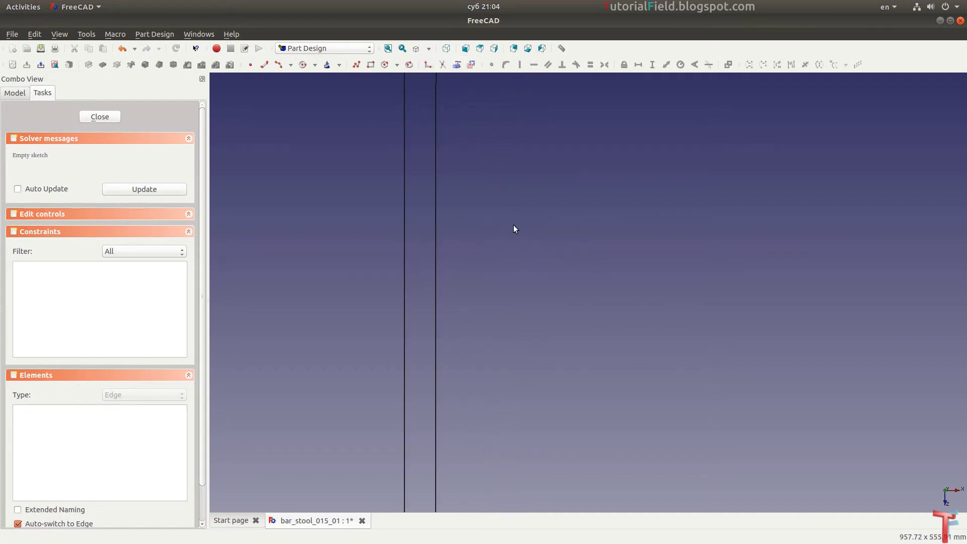
{"action": "left_click", "coordinate": [456, 65]}
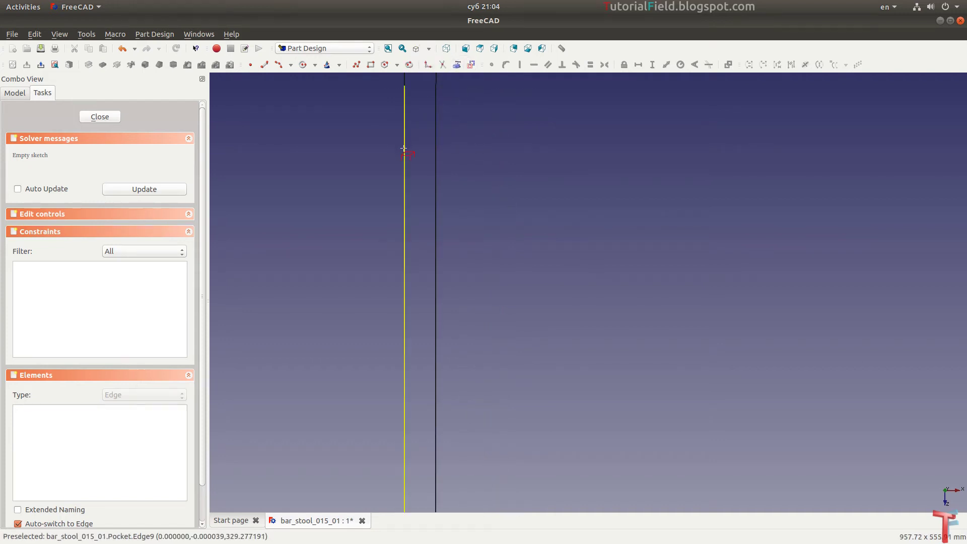
{"action": "left_click", "coordinate": [404, 151]}
{"action": "scroll", "coordinate": [447, 173], "scroll_direction": "down", "scroll_amount": 2}
{"action": "scroll", "coordinate": [498, 168], "scroll_direction": "up", "scroll_amount": 3}
{"action": "scroll", "coordinate": [464, 154], "scroll_direction": "up", "scroll_amount": 2}
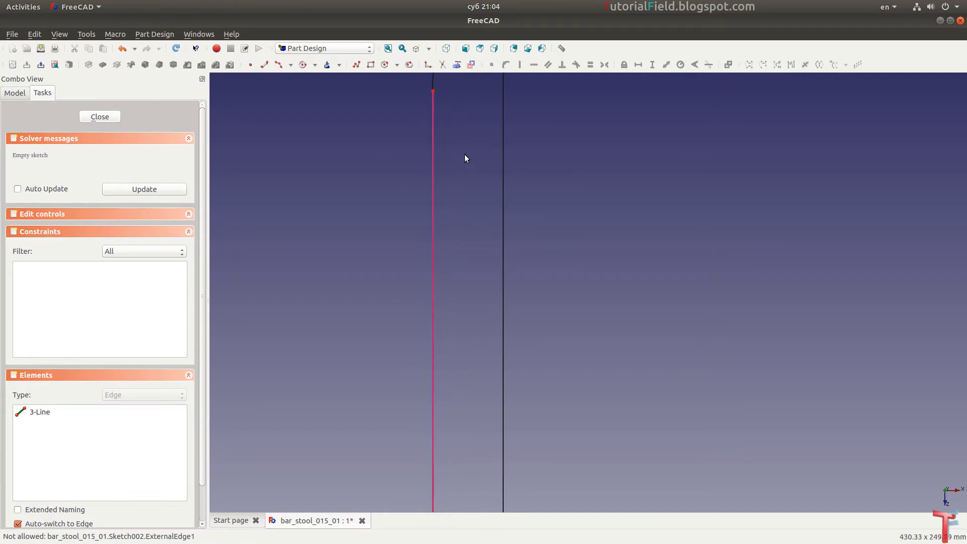
{"action": "left_click", "coordinate": [370, 64]}
Draw a second rectangle lower down on the leg sketch.
{"action": "left_click", "coordinate": [470, 123]}
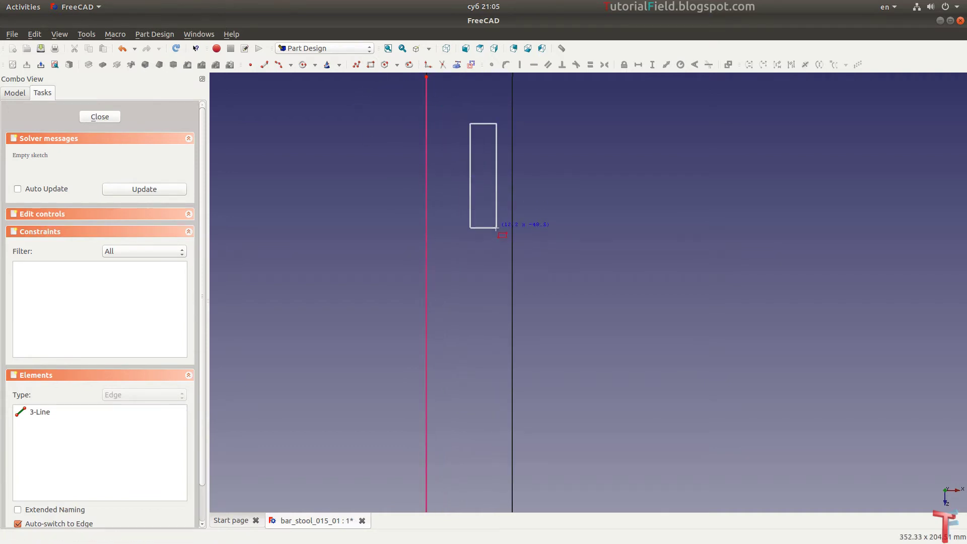
{"action": "left_click", "coordinate": [490, 233]}
{"action": "scroll", "coordinate": [574, 240], "scroll_direction": "down", "scroll_amount": 3}
{"action": "scroll", "coordinate": [519, 329], "scroll_direction": "up", "scroll_amount": 2}
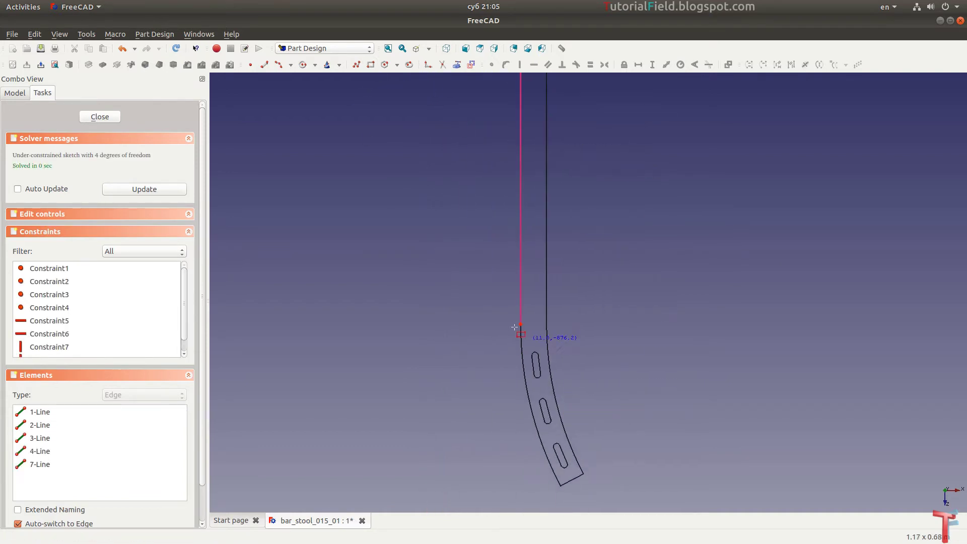
{"action": "left_click", "coordinate": [587, 306]}
{"action": "scroll", "coordinate": [655, 363], "scroll_direction": "down", "scroll_amount": 3}
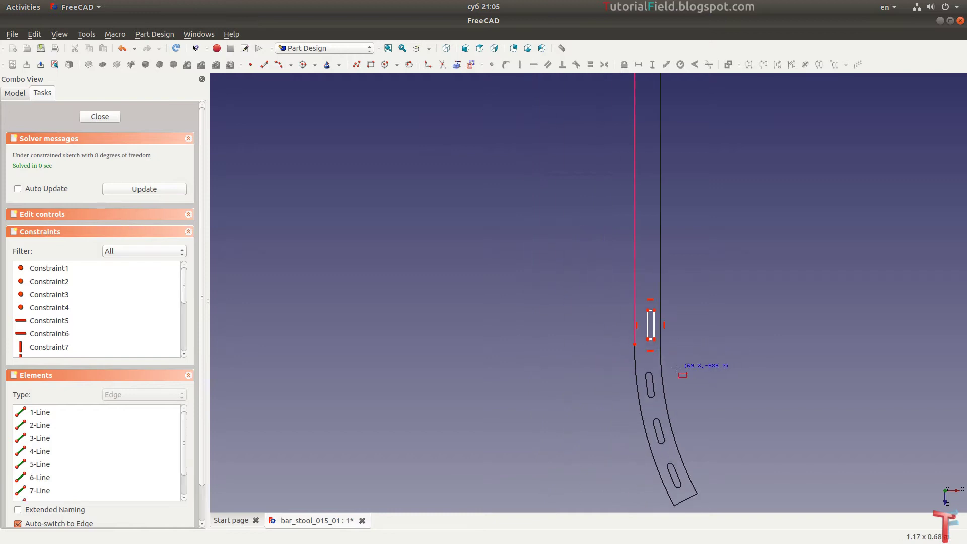
{"action": "scroll", "coordinate": [674, 211], "scroll_direction": "up", "scroll_amount": 2}
{"action": "scroll", "coordinate": [675, 222], "scroll_direction": "up", "scroll_amount": 1}
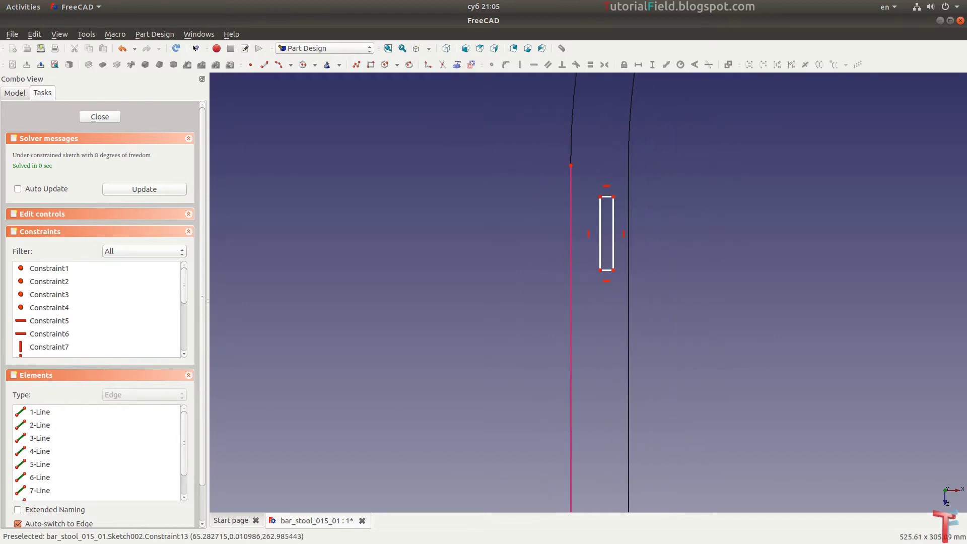
{"action": "scroll", "coordinate": [708, 198], "scroll_direction": "up", "scroll_amount": 4}
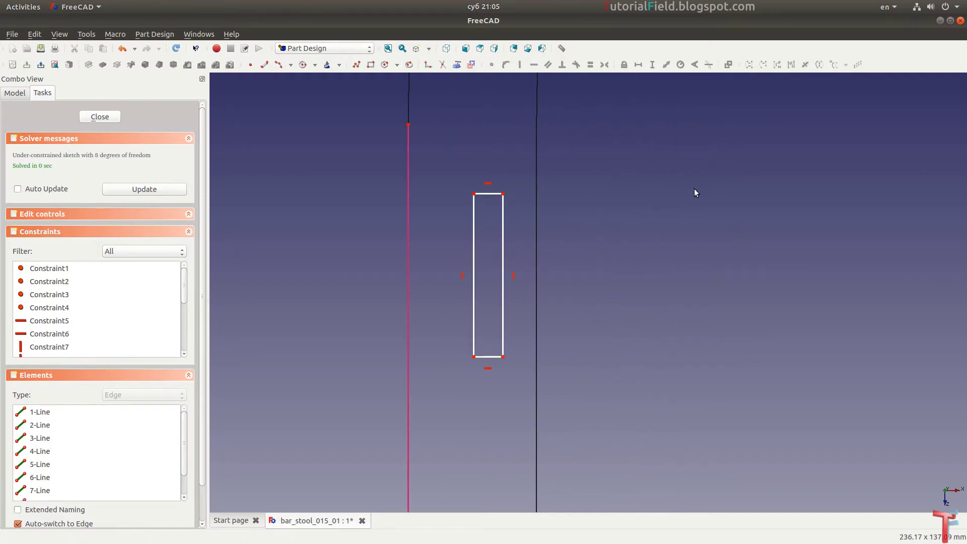
{"action": "scroll", "coordinate": [693, 188], "scroll_direction": "down", "scroll_amount": 1}
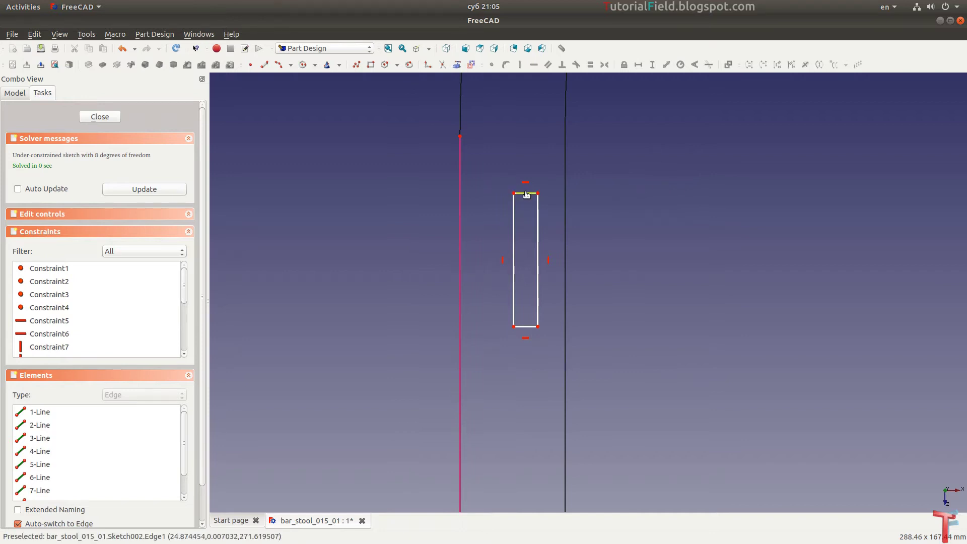
Dimension the rectangle to 10 mm wide and 30 mm tall, placing the labels clear of it.
{"action": "left_click", "coordinate": [526, 195]}
{"action": "key", "text": "shift+h"}
{"action": "key", "text": "Return"}
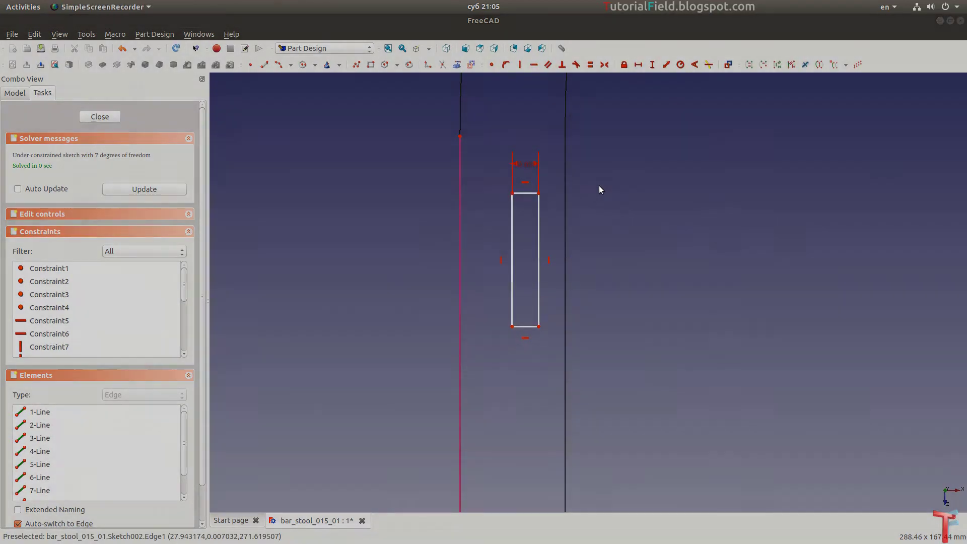
{"action": "left_click_drag", "start_coordinate": [525, 164], "coordinate": [587, 172]}
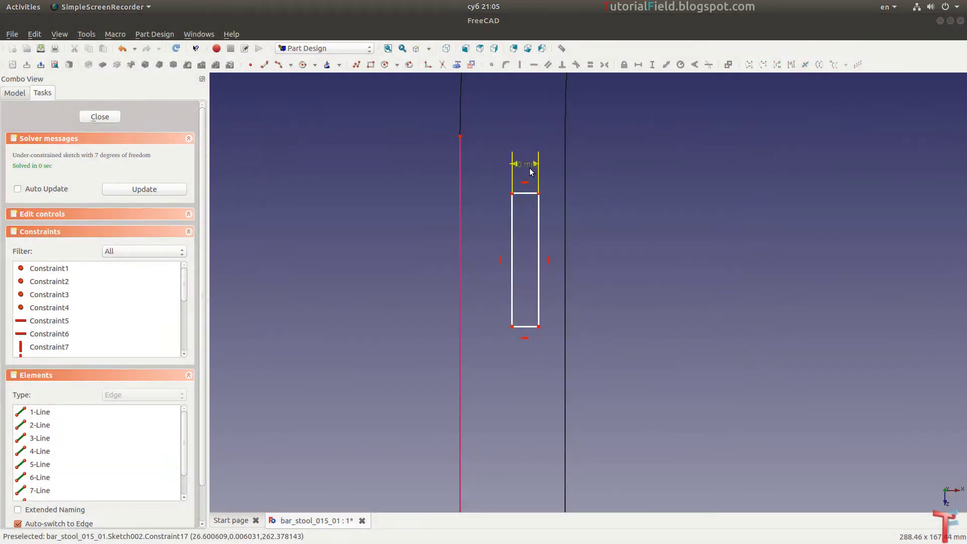
{"action": "left_click", "coordinate": [539, 225]}
{"action": "key", "text": "shift+v"}
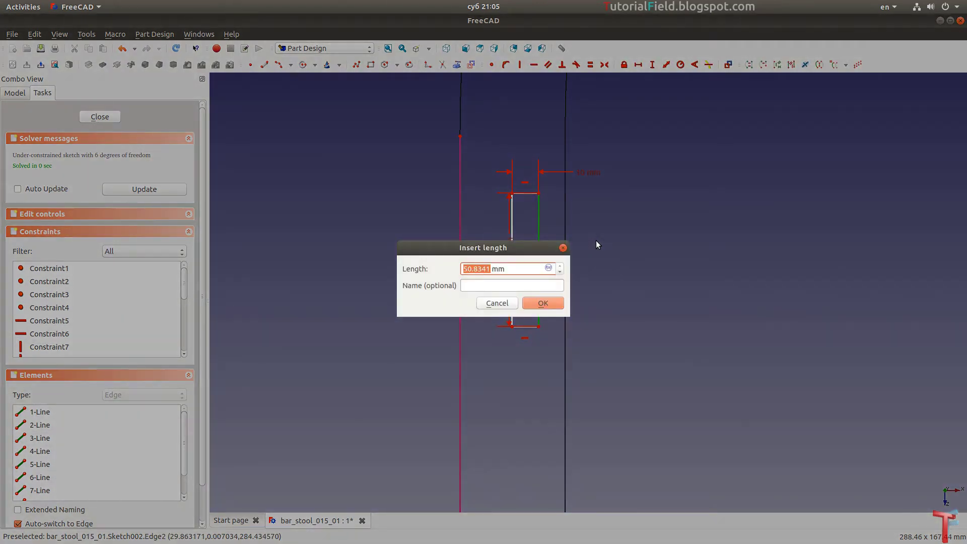
{"action": "type", "text": "30"}
{"action": "key", "text": "Return"}
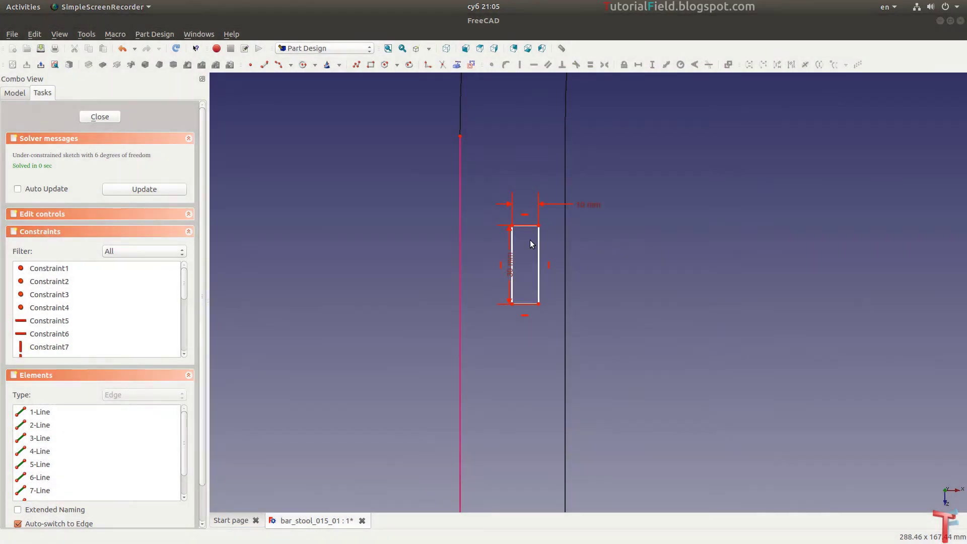
{"action": "scroll", "coordinate": [509, 254], "scroll_direction": "up", "scroll_amount": 3}
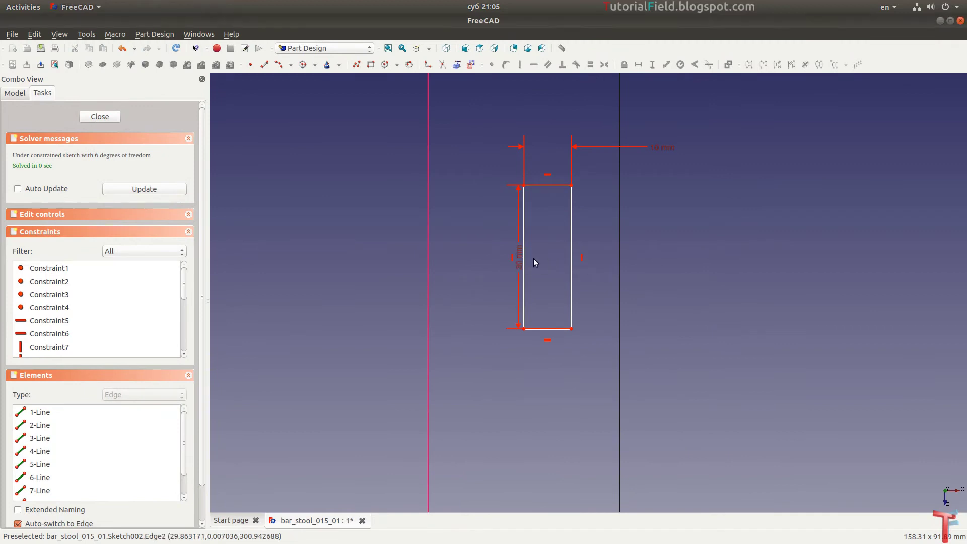
{"action": "left_click_drag", "start_coordinate": [520, 266], "coordinate": [612, 264]}
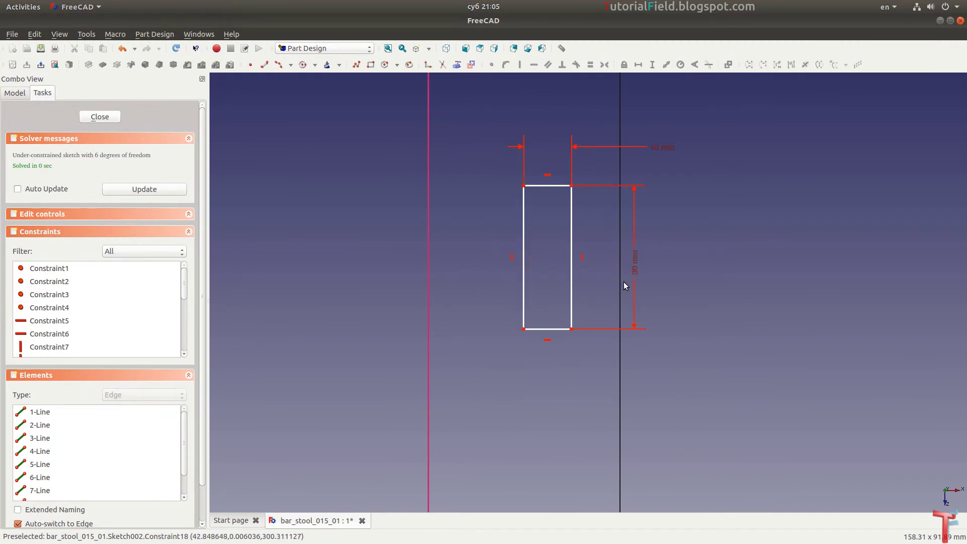
{"action": "scroll", "coordinate": [619, 327], "scroll_direction": "down", "scroll_amount": 2}
{"action": "scroll", "coordinate": [604, 383], "scroll_direction": "down", "scroll_amount": 2}
{"action": "scroll", "coordinate": [550, 245], "scroll_direction": "up", "scroll_amount": 2}
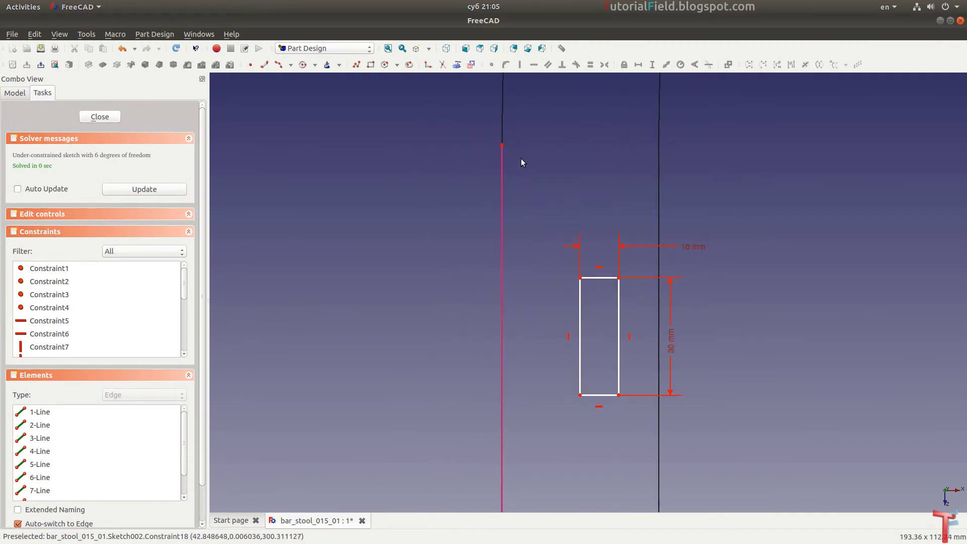
Set the rectangle's top corner 55 mm below the leg line's top end point.
{"action": "left_click", "coordinate": [502, 145]}
{"action": "left_click", "coordinate": [581, 279]}
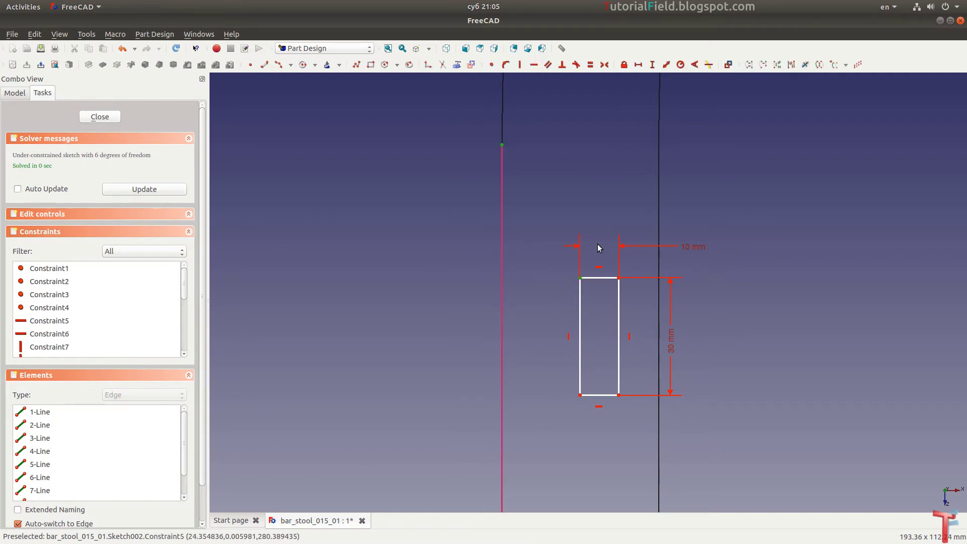
{"action": "type", "text": "i0"}
{"action": "key", "text": "Return"}
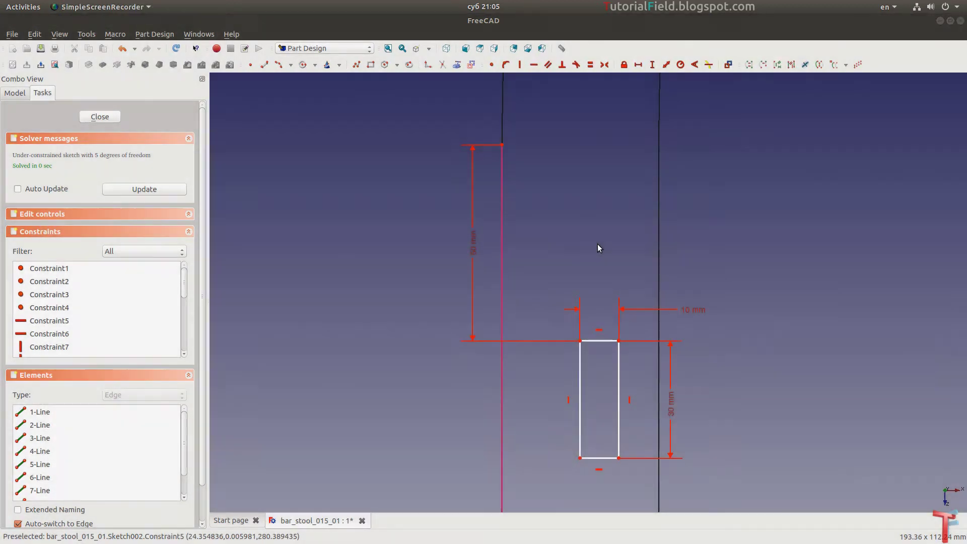
{"action": "double_click", "coordinate": [475, 248]}
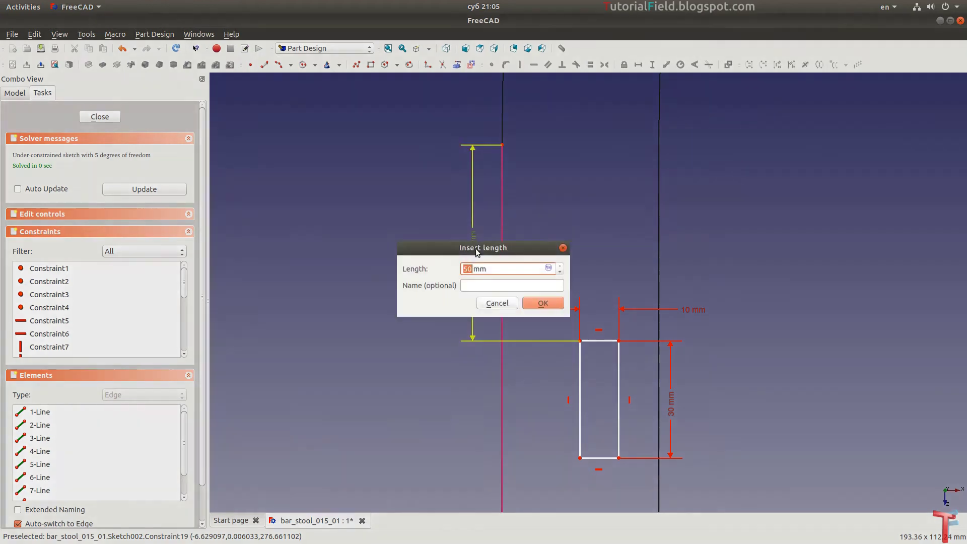
{"action": "type", "text": "55"}
{"action": "key", "text": "Return"}
{"action": "scroll", "coordinate": [528, 381], "scroll_direction": "up", "scroll_amount": 1}
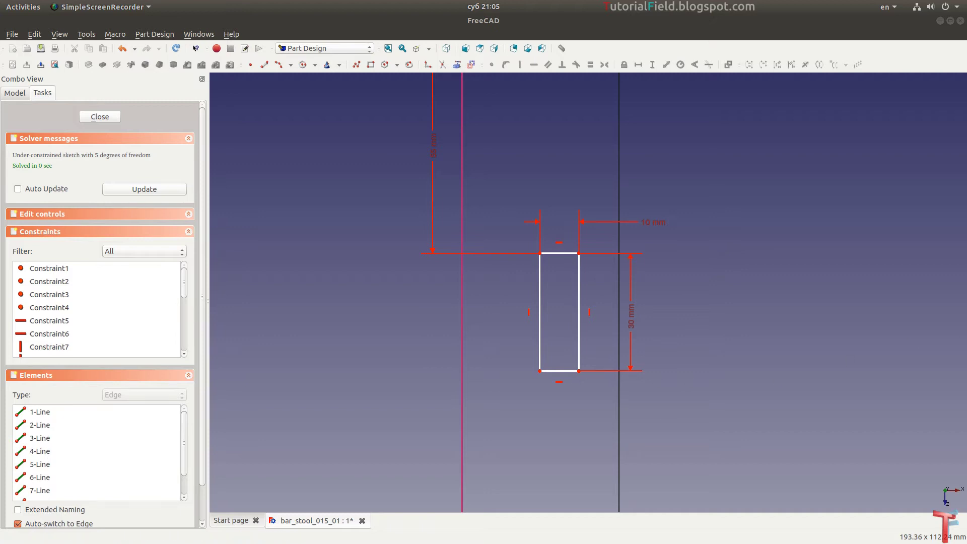
{"action": "scroll", "coordinate": [548, 340], "scroll_direction": "down", "scroll_amount": 3}
Dimension the lower rectangle's bottom edge to 10 mm and its right edge to 40 mm.
{"action": "middle_click_drag", "start_coordinate": [561, 200], "coordinate": [560, 358]}
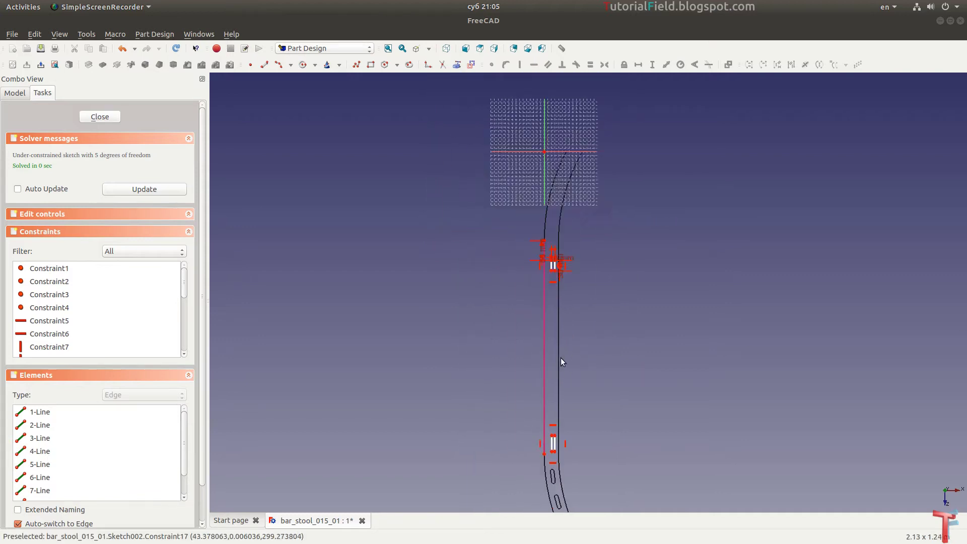
{"action": "scroll", "coordinate": [525, 352], "scroll_direction": "down", "scroll_amount": 2}
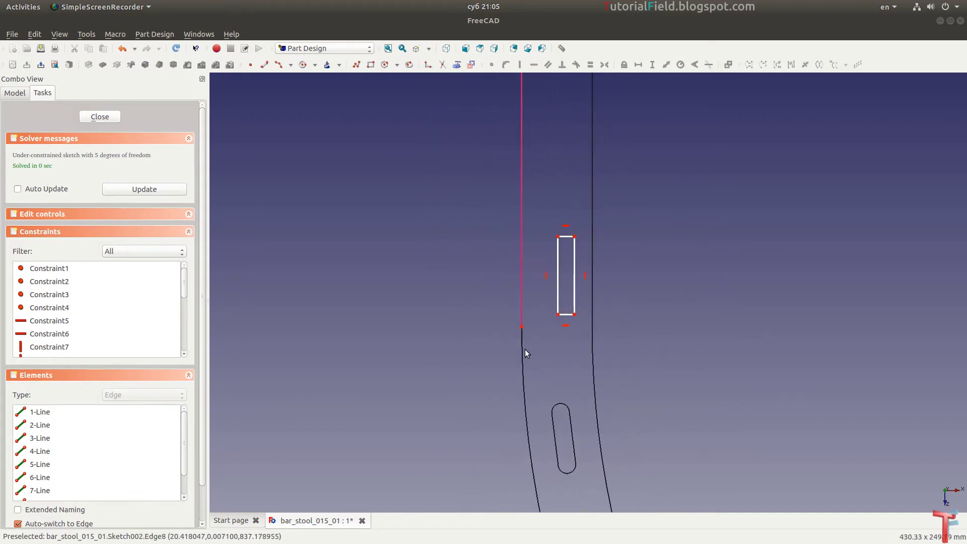
{"action": "scroll", "coordinate": [525, 332], "scroll_direction": "up", "scroll_amount": 2}
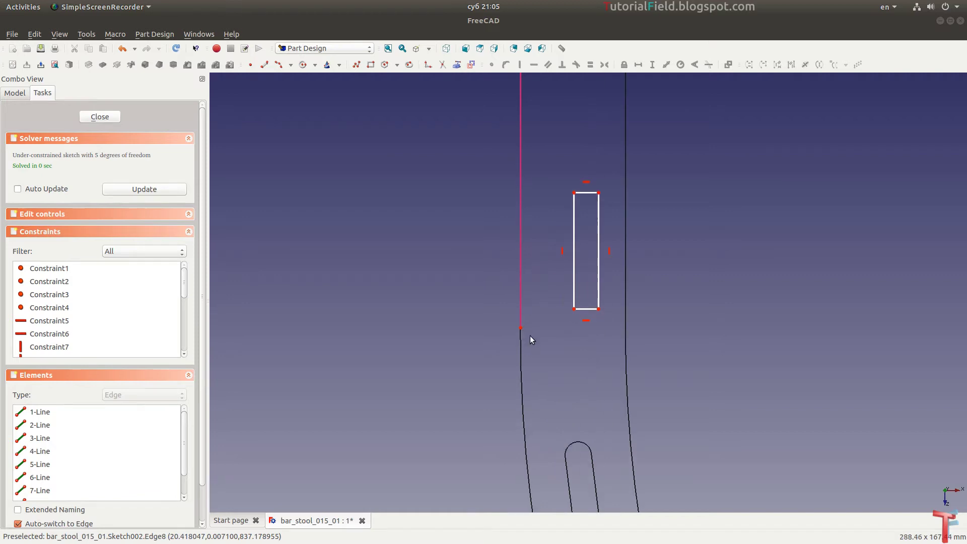
{"action": "left_click", "coordinate": [583, 309]}
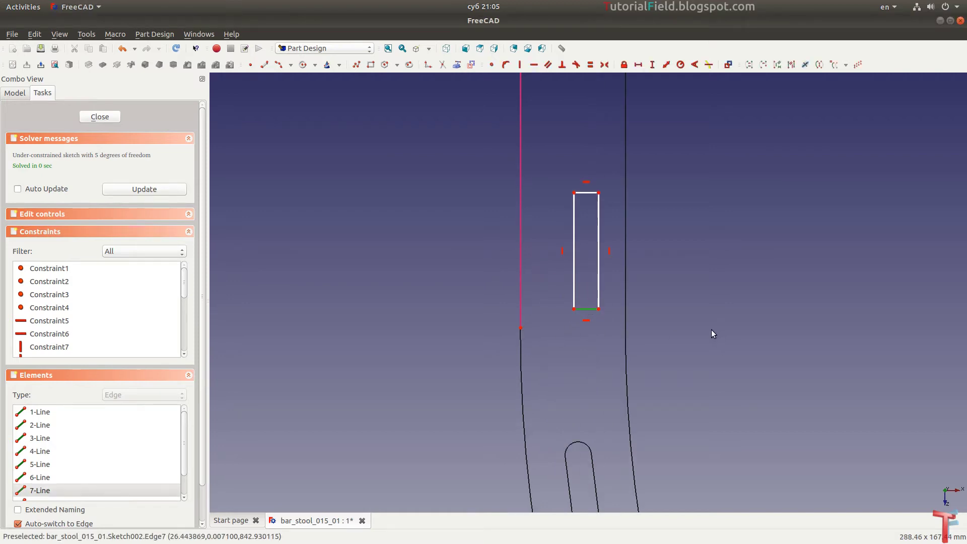
{"action": "type", "text": "l10"}
{"action": "key", "text": "Return"}
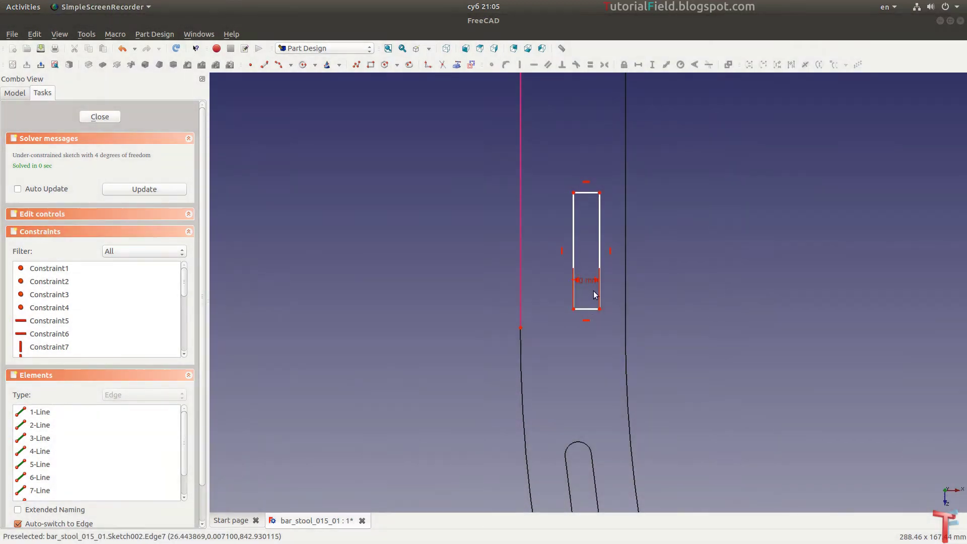
{"action": "left_click_drag", "start_coordinate": [588, 286], "coordinate": [653, 337]}
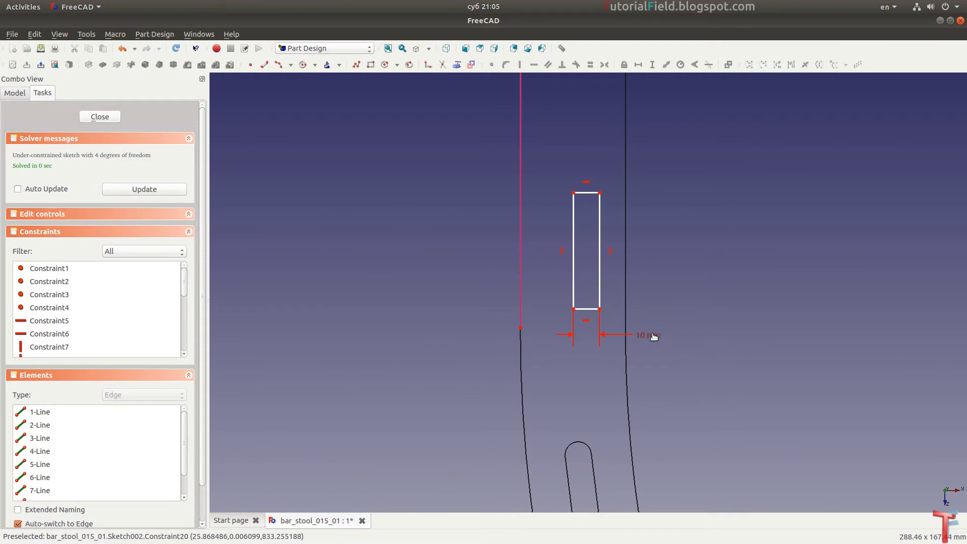
{"action": "left_click", "coordinate": [598, 280]}
{"action": "key", "text": "i"}
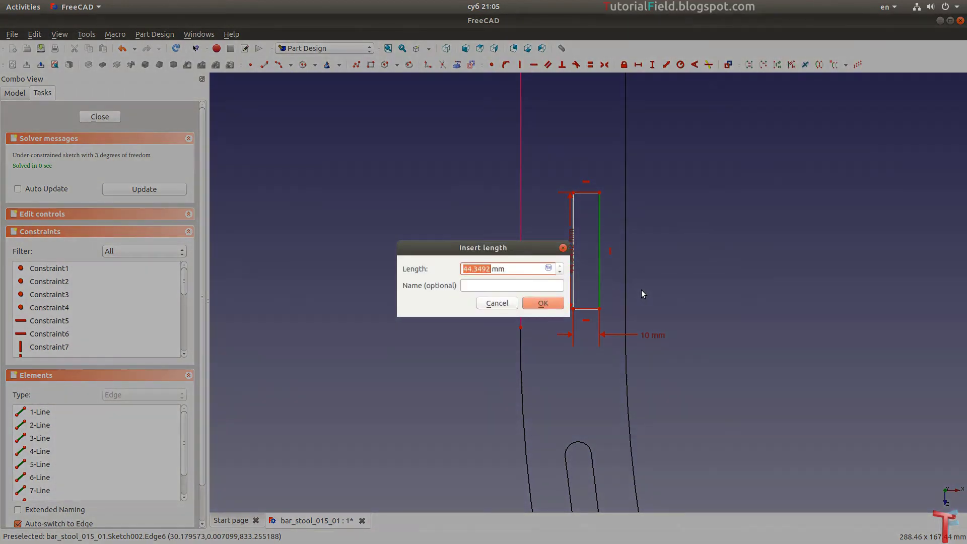
{"action": "type", "text": "40"}
{"action": "key", "text": "Return"}
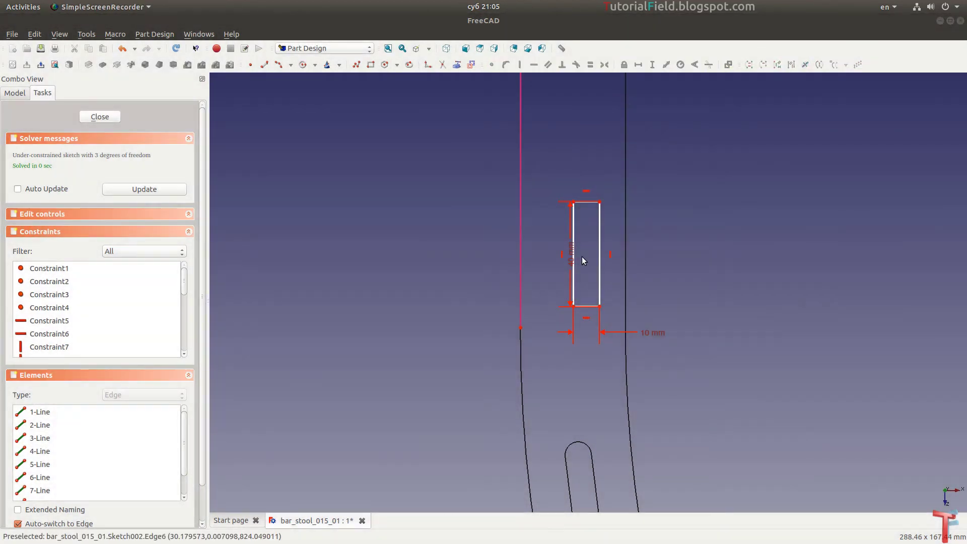
{"action": "mouse_move", "coordinate": [572, 259]}
{"action": "left_mouse_down"}
{"action": "mouse_move", "coordinate": [675, 266]}
{"action": "mouse_move", "coordinate": [665, 270]}
{"action": "left_mouse_up"}
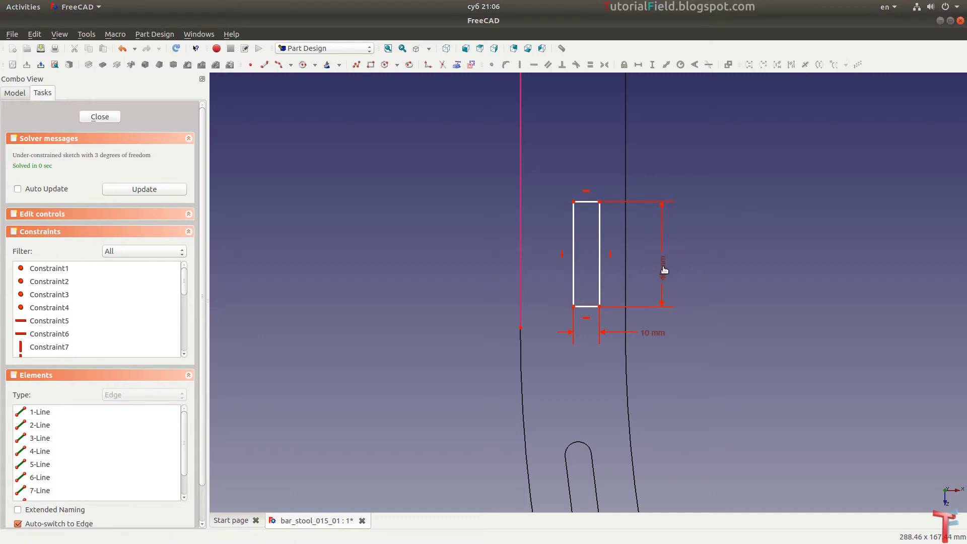
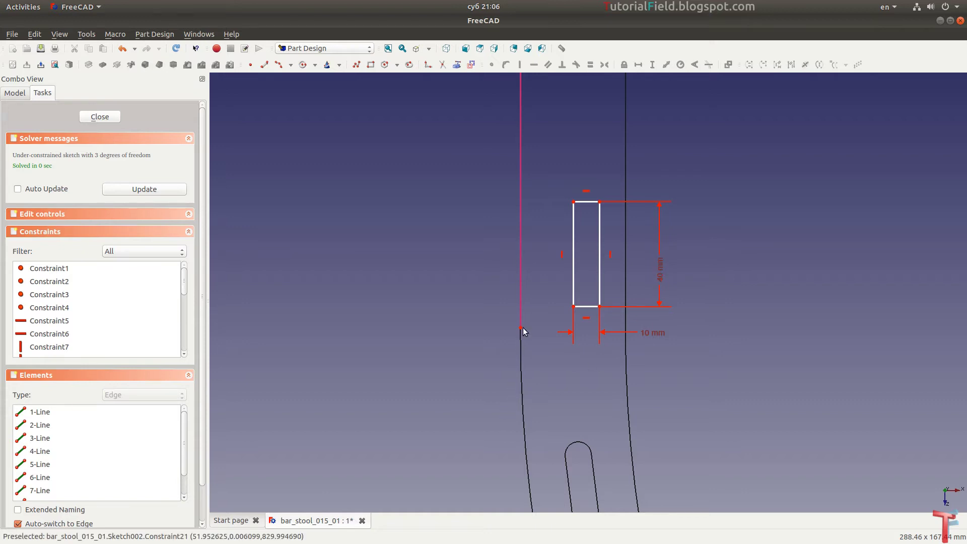
Place the slot 25 mm horizontally from the leg's edge and 85 mm vertically along it.
{"action": "left_click", "coordinate": [573, 307]}
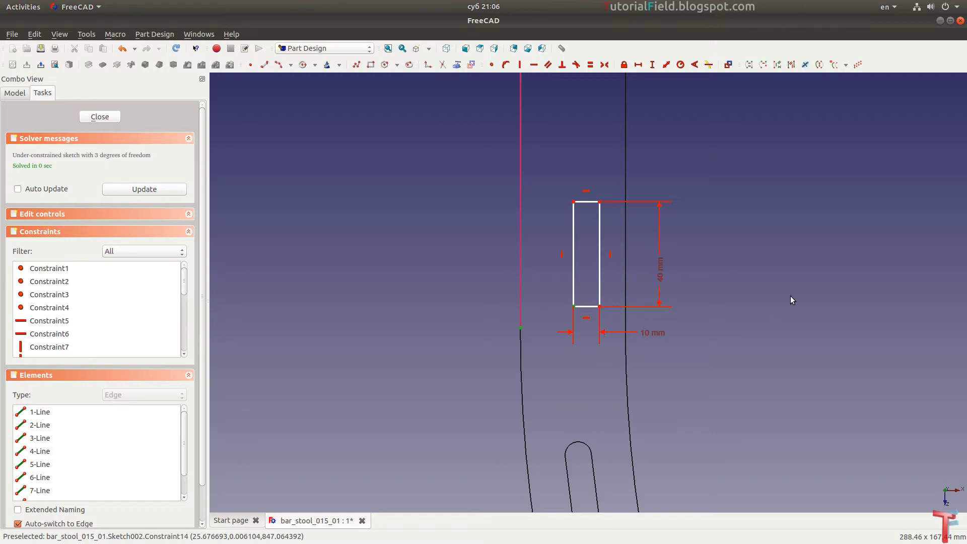
{"action": "type", "text": "l25"}
{"action": "key", "text": "Return"}
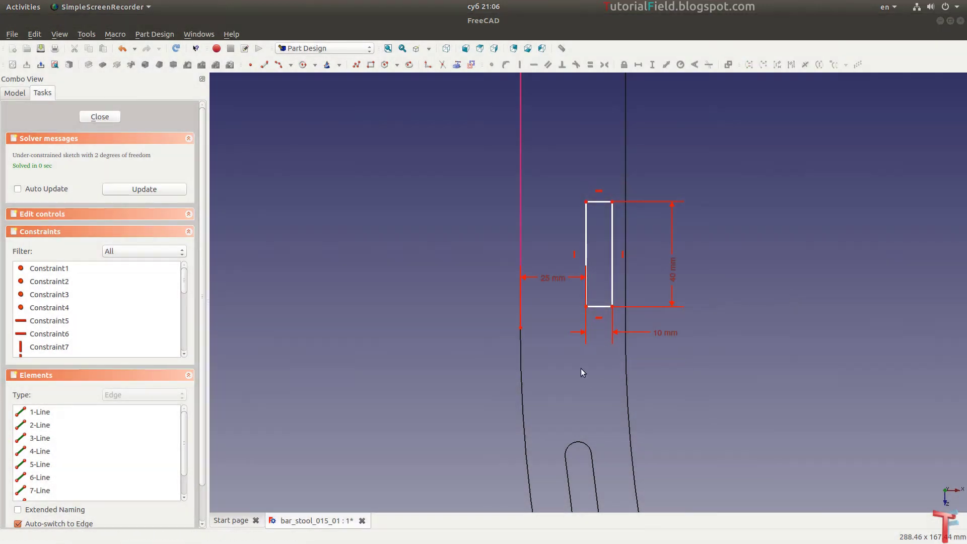
{"action": "left_click_drag", "start_coordinate": [563, 287], "coordinate": [498, 272]}
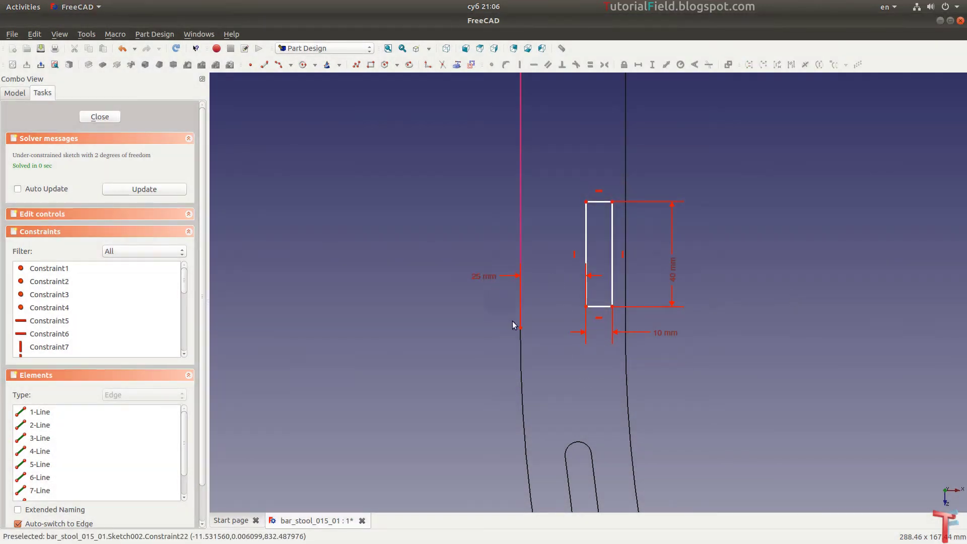
{"action": "left_click", "coordinate": [520, 328]}
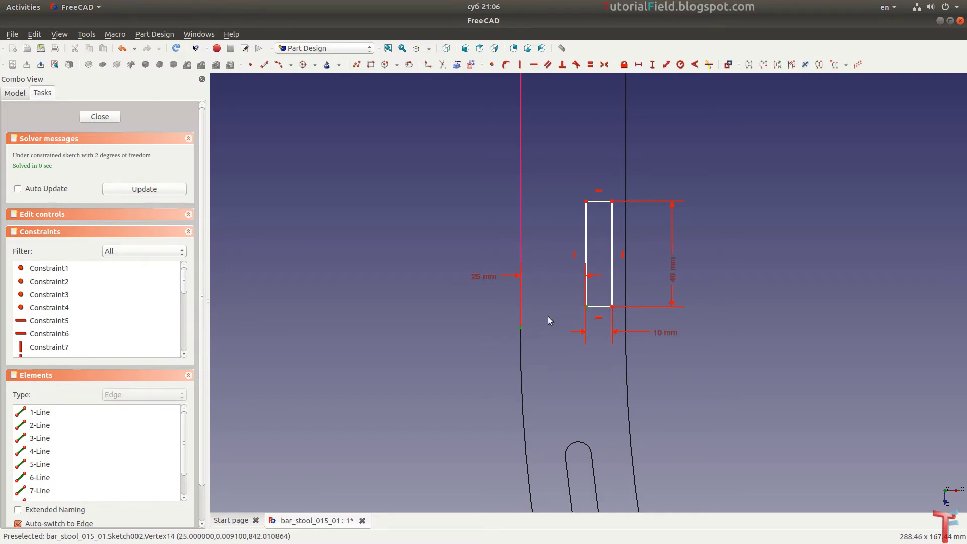
{"action": "key", "text": "i"}
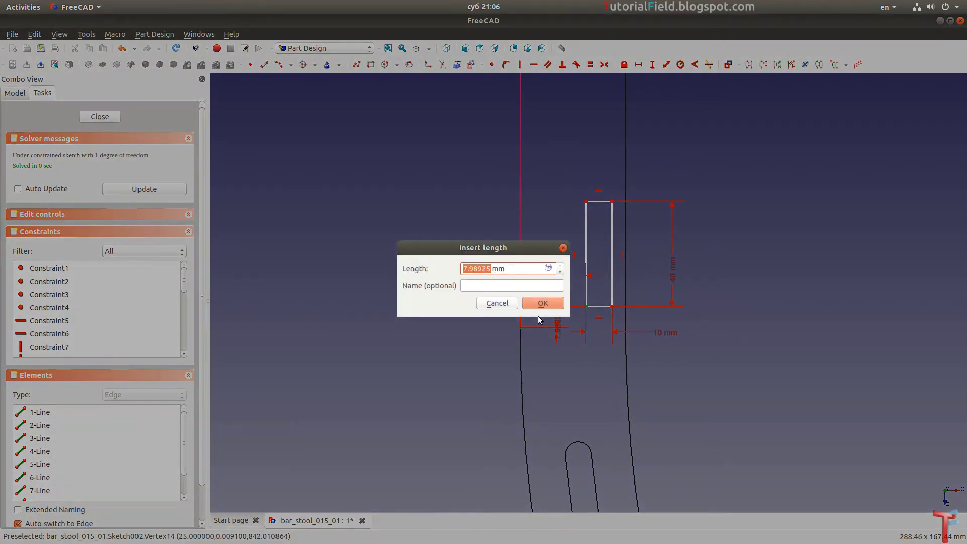
{"action": "type", "text": "85"}
{"action": "key", "text": "Return"}
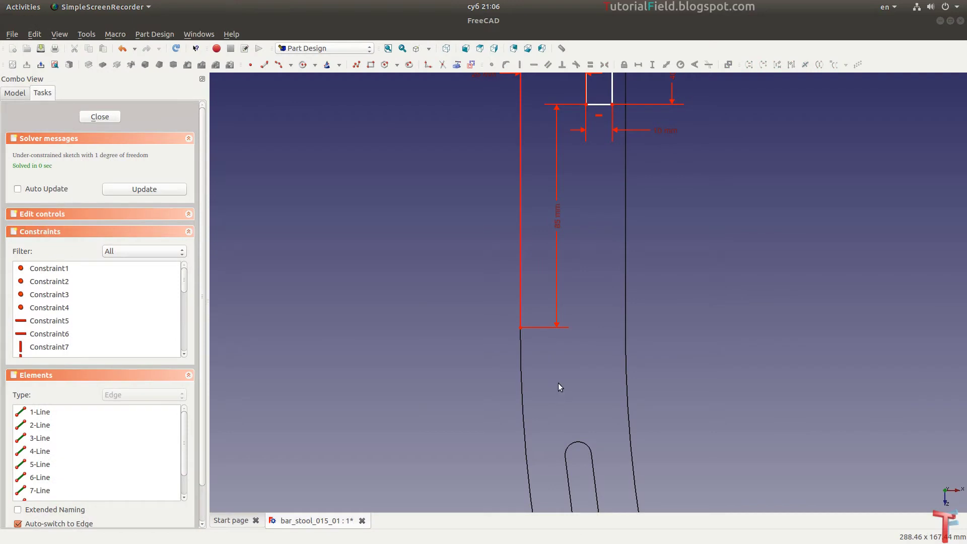
{"action": "scroll", "coordinate": [554, 373], "scroll_direction": "down", "scroll_amount": 3}
{"action": "scroll", "coordinate": [591, 231], "scroll_direction": "up", "scroll_amount": 2}
{"action": "scroll", "coordinate": [587, 239], "scroll_direction": "up", "scroll_amount": 2}
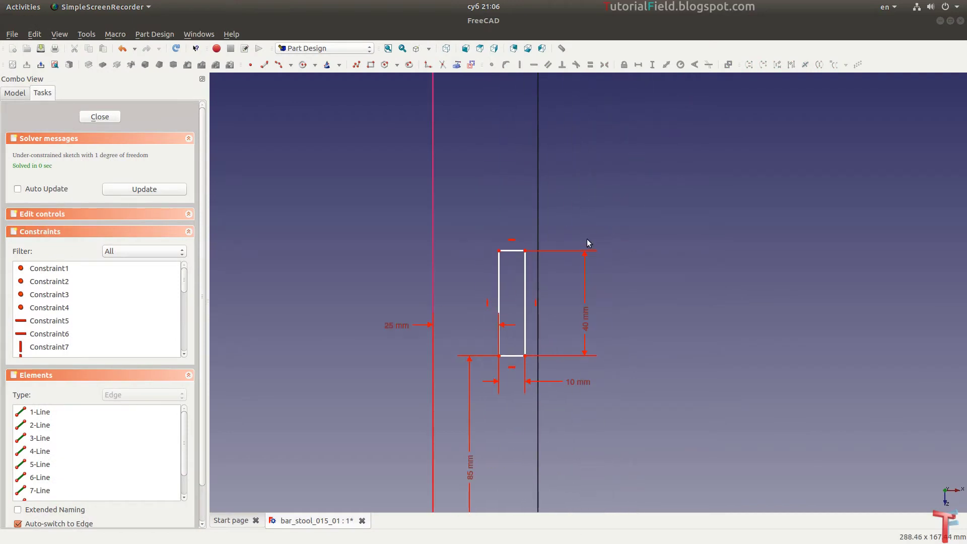
Make the slot edges vertical, removing a redundant constraint, until the sketch is fully constrained.
{"action": "left_click", "coordinate": [498, 304]}
{"action": "key", "text": "v"}
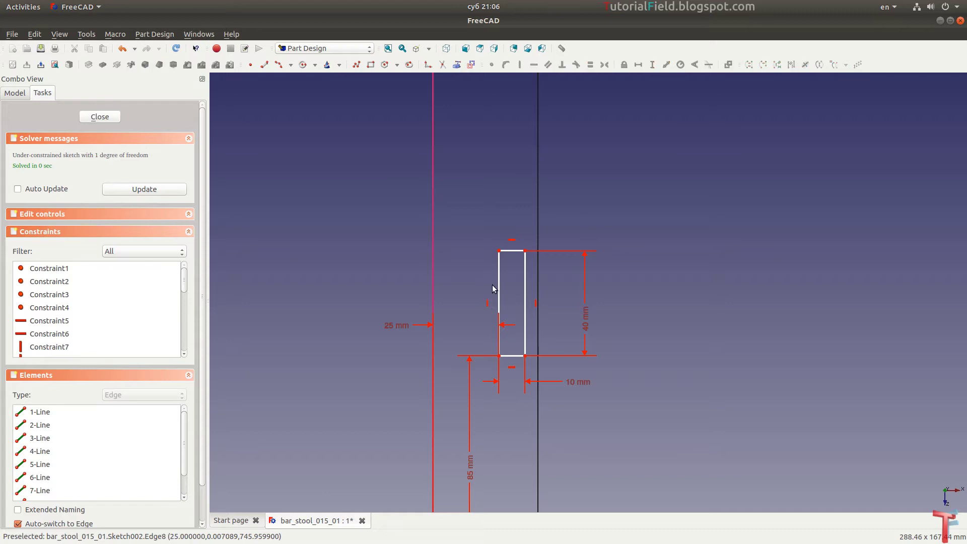
{"action": "scroll", "coordinate": [483, 333], "scroll_direction": "down", "scroll_amount": 5}
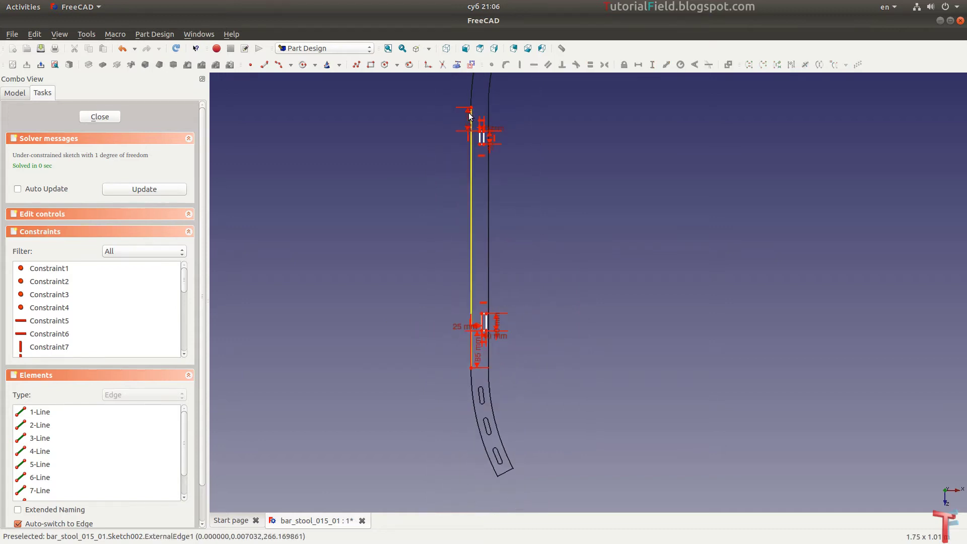
{"action": "scroll", "coordinate": [476, 130], "scroll_direction": "up", "scroll_amount": 5}
{"action": "scroll", "coordinate": [512, 201], "scroll_direction": "up", "scroll_amount": 2}
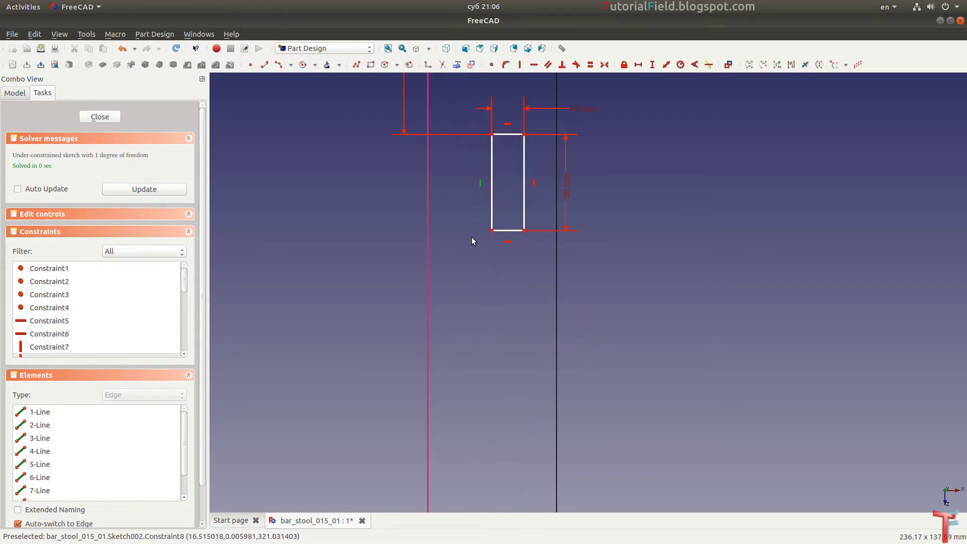
{"action": "key", "text": "Delete"}
{"action": "scroll", "coordinate": [645, 198], "scroll_direction": "down", "scroll_amount": 5}
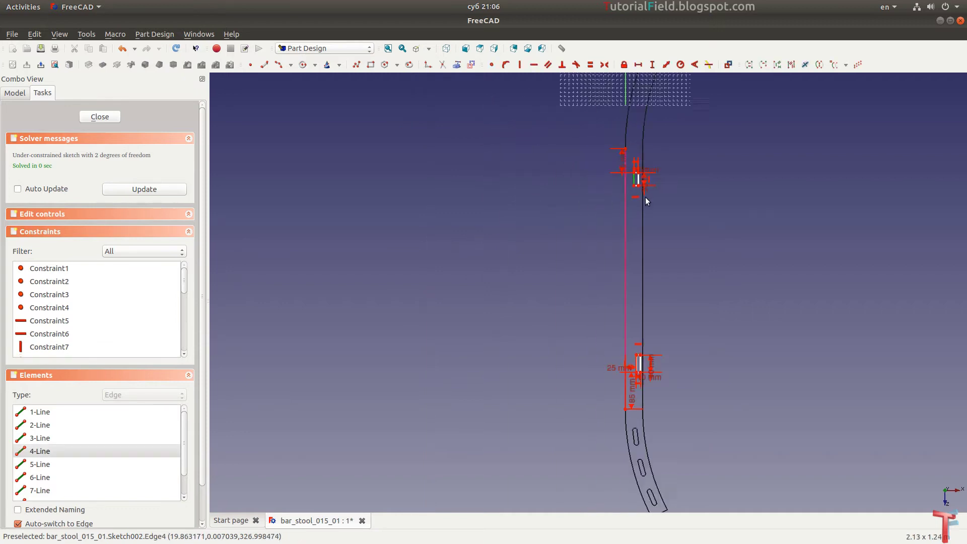
{"action": "scroll", "coordinate": [639, 242], "scroll_direction": "up", "scroll_amount": 2}
{"action": "scroll", "coordinate": [629, 353], "scroll_direction": "up", "scroll_amount": 3}
{"action": "scroll", "coordinate": [624, 406], "scroll_direction": "up", "scroll_amount": 1}
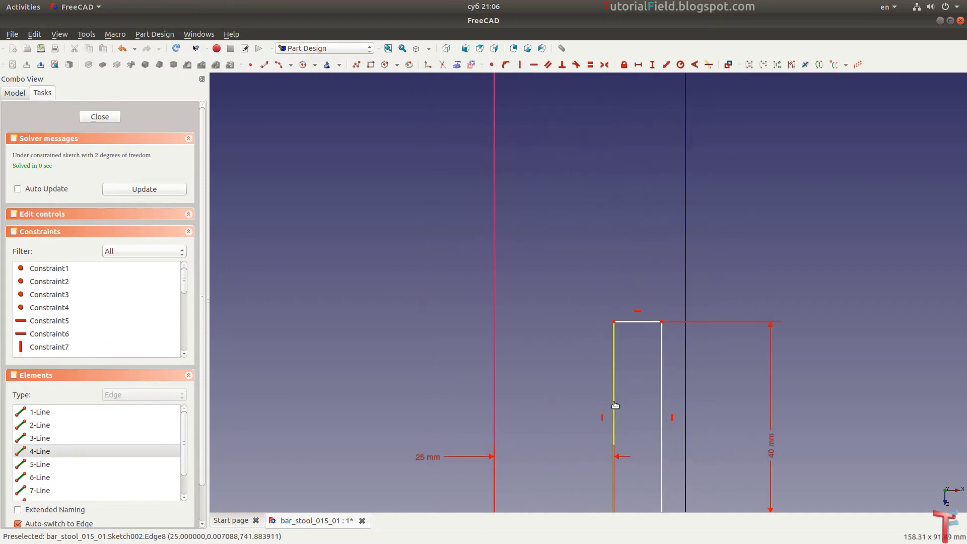
{"action": "left_click", "coordinate": [614, 404]}
{"action": "left_click", "coordinate": [575, 64]}
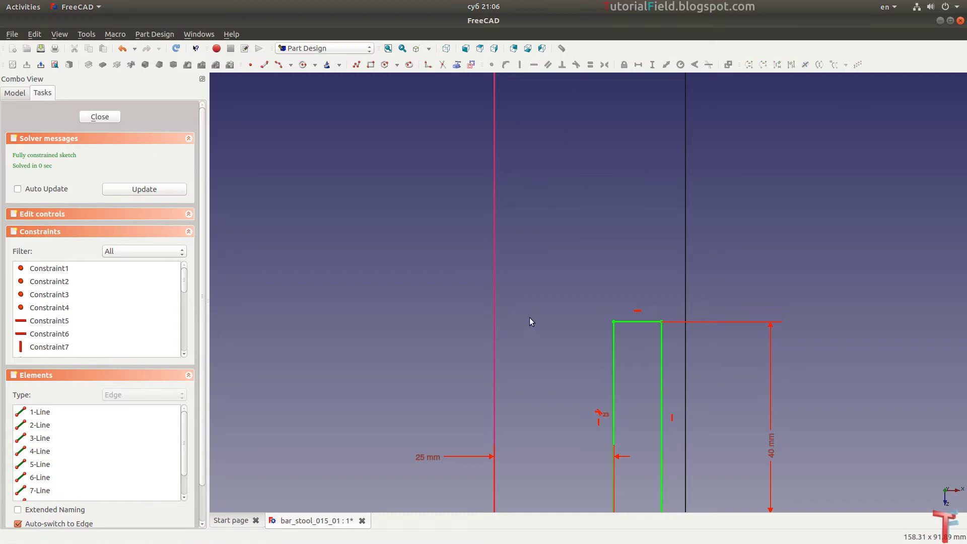
{"action": "scroll", "coordinate": [530, 317], "scroll_direction": "down", "scroll_amount": 3}
{"action": "scroll", "coordinate": [512, 328], "scroll_direction": "down", "scroll_amount": 2}
{"action": "scroll", "coordinate": [524, 212], "scroll_direction": "up", "scroll_amount": 2}
{"action": "scroll", "coordinate": [540, 236], "scroll_direction": "up", "scroll_amount": 2}
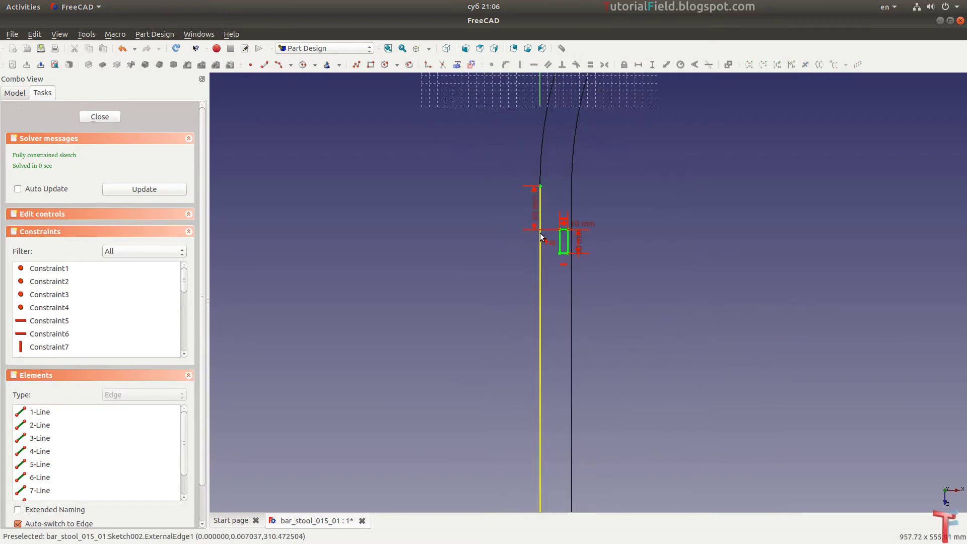
{"action": "scroll", "coordinate": [540, 236], "scroll_direction": "down", "scroll_amount": 2}
Close the sketch and pocket the slots 20 mm into the front leg.
{"action": "left_click", "coordinate": [108, 120]}
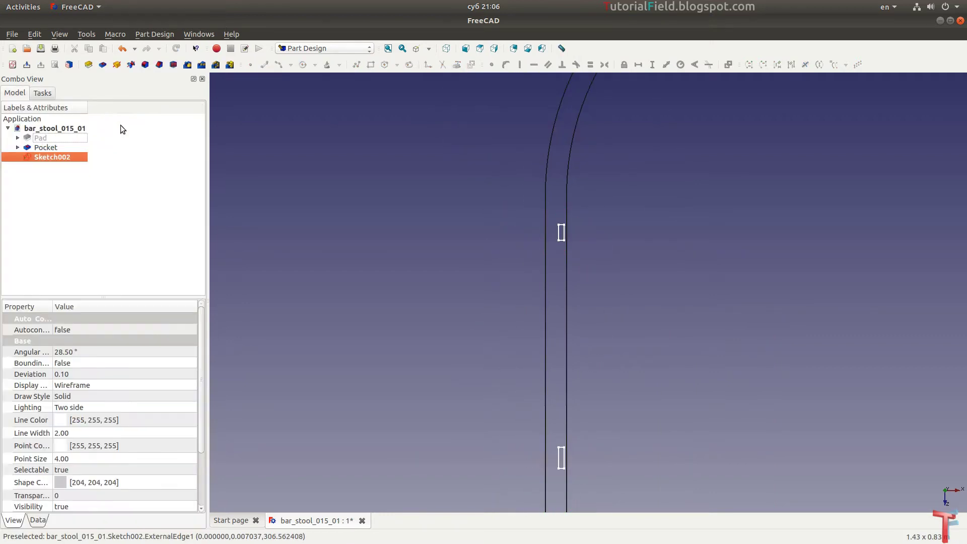
{"action": "left_click", "coordinate": [103, 65]}
{"action": "type", "text": "20"}
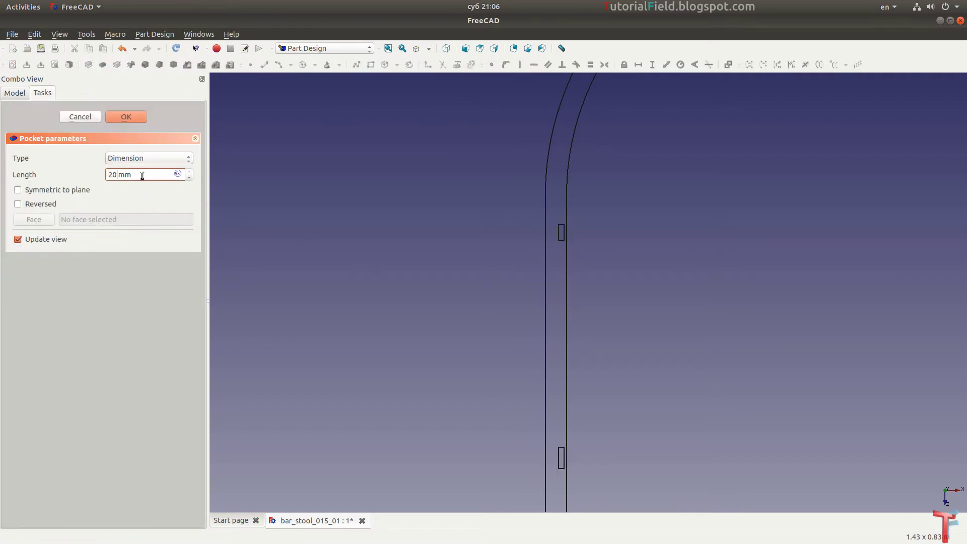
{"action": "left_click", "coordinate": [130, 122]}
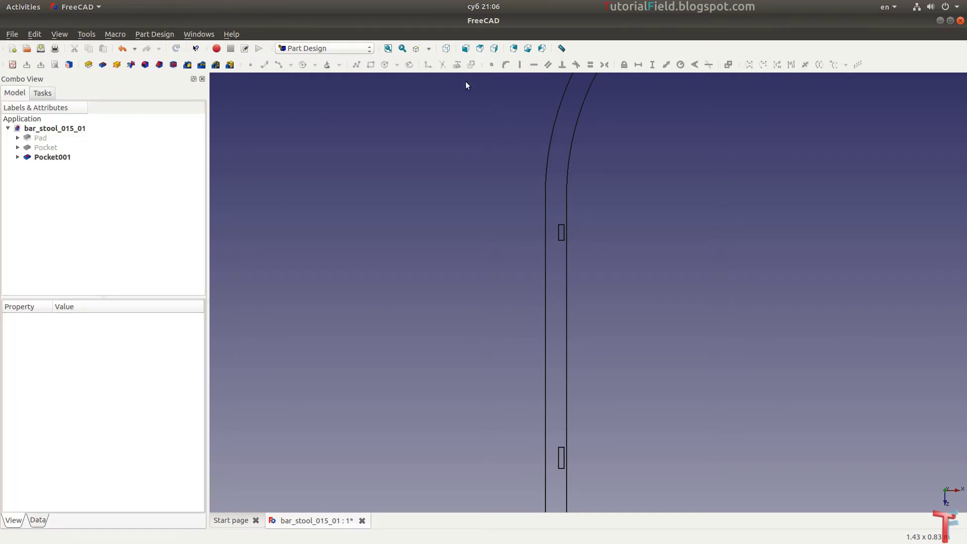
Show the model As is shaded, orbit to the leg's curved top, and select its long side face.
{"action": "left_click", "coordinate": [428, 49]}
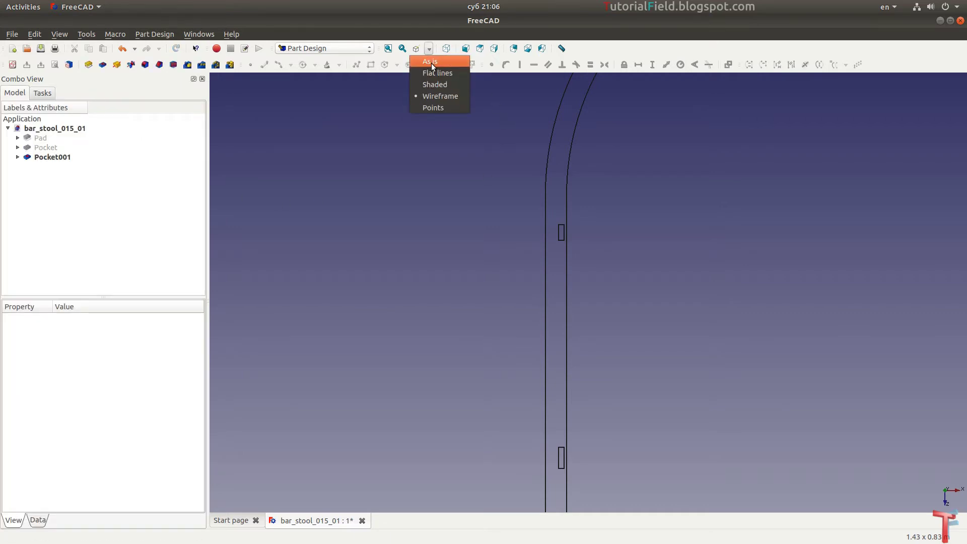
{"action": "left_click", "coordinate": [431, 63]}
{"action": "mouse_move", "coordinate": [579, 225]}
{"action": "middle_mouse_down"}
{"action": "mouse_move", "coordinate": [579, 366]}
{"action": "mouse_move", "coordinate": [281, 338]}
{"action": "mouse_move", "coordinate": [391, 405]}
{"action": "mouse_move", "coordinate": [716, 298]}
{"action": "mouse_move", "coordinate": [607, 258]}
{"action": "middle_mouse_up"}
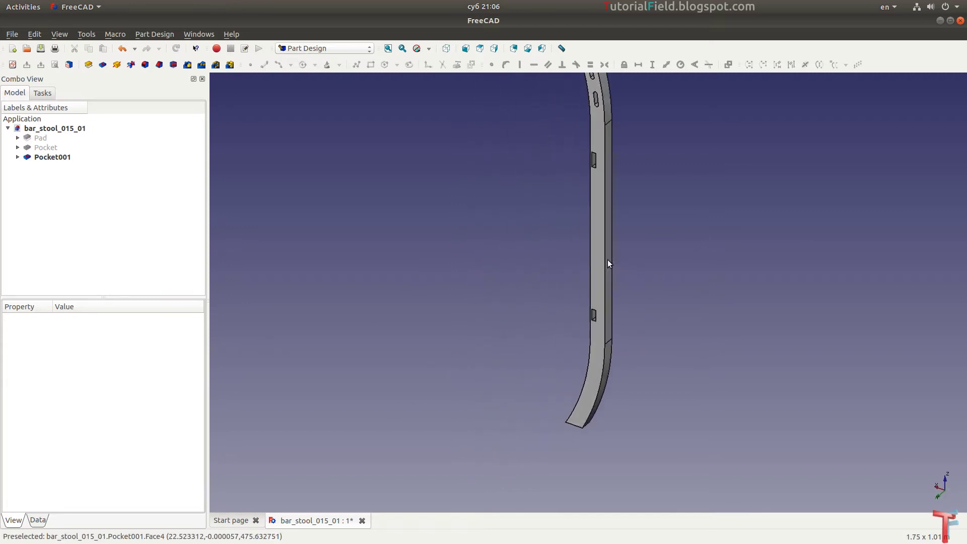
{"action": "scroll", "coordinate": [635, 221], "scroll_direction": "up", "scroll_amount": 2}
{"action": "mouse_move", "coordinate": [722, 216]}
{"action": "middle_mouse_down"}
{"action": "mouse_move", "coordinate": [640, 265]}
{"action": "mouse_move", "coordinate": [641, 294]}
{"action": "mouse_move", "coordinate": [604, 294]}
{"action": "middle_mouse_up"}
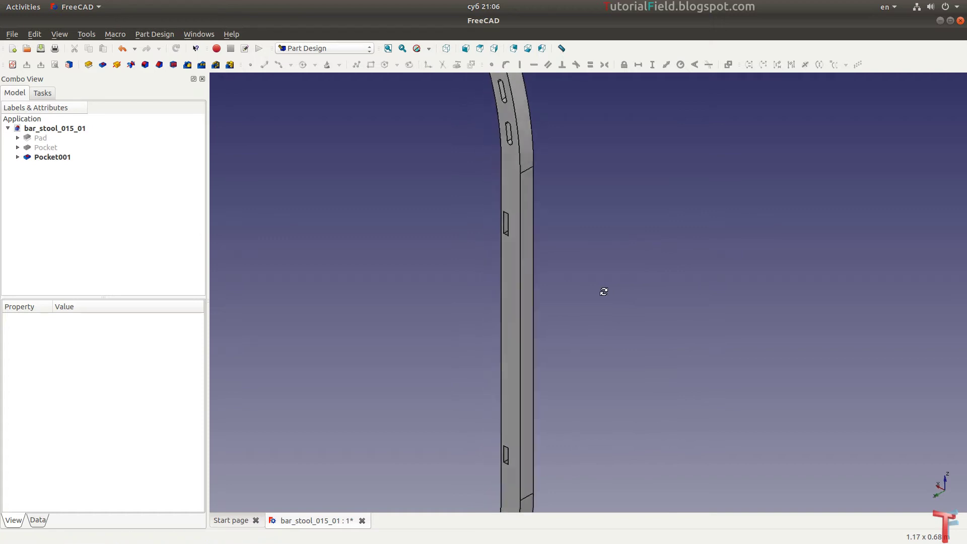
{"action": "key", "text": "alt+Tab"}
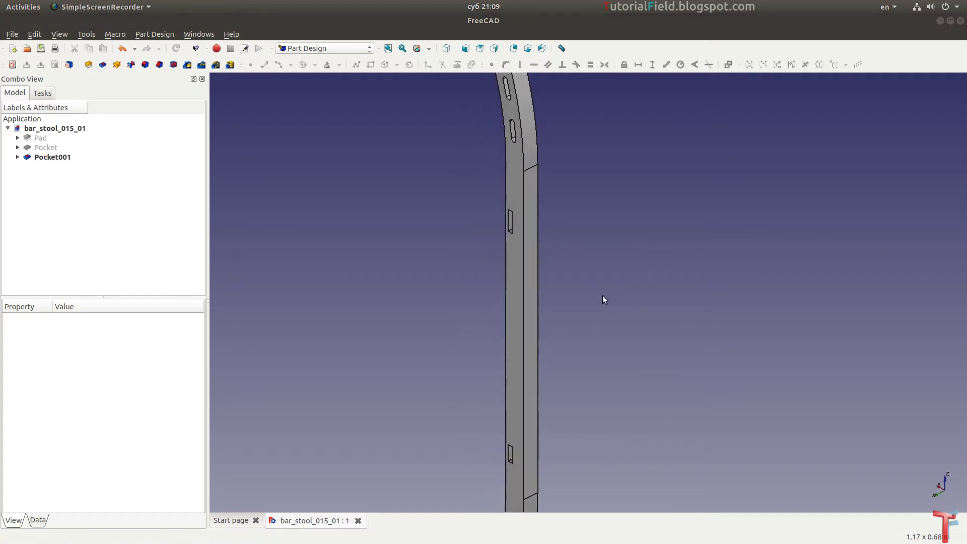
{"action": "left_click", "coordinate": [531, 326]}
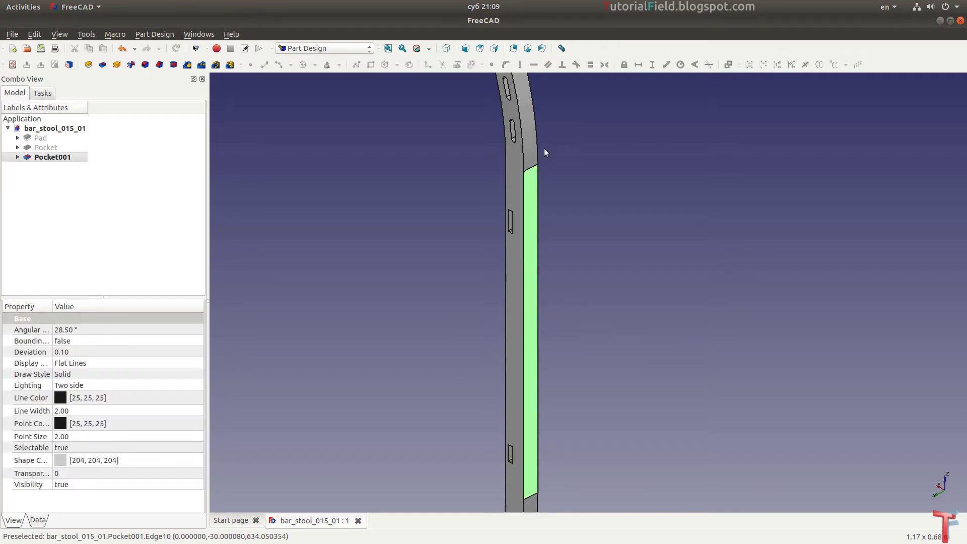
Create a sketch on the leg's side face and switch to wireframe display.
{"action": "left_click", "coordinate": [12, 65]}
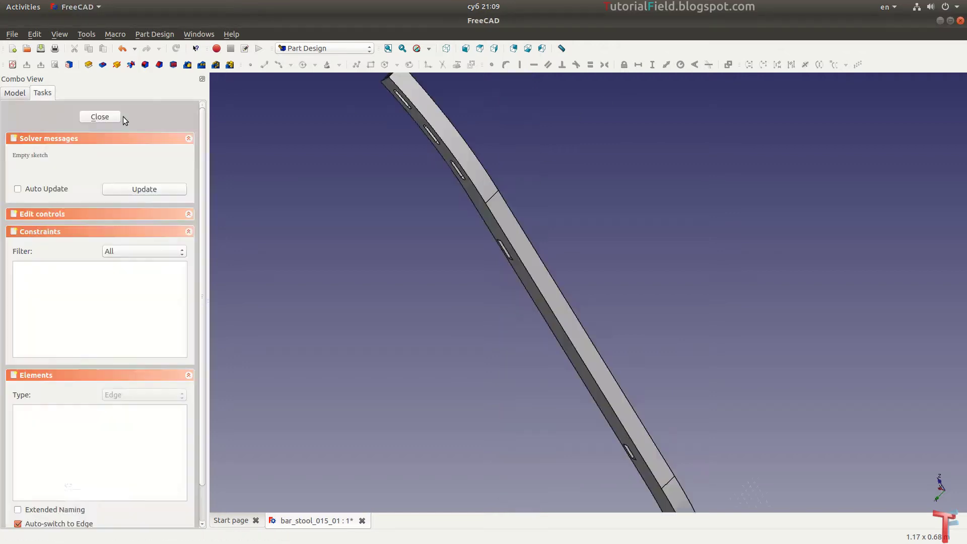
{"action": "left_click", "coordinate": [428, 51]}
{"action": "left_click", "coordinate": [424, 95]}
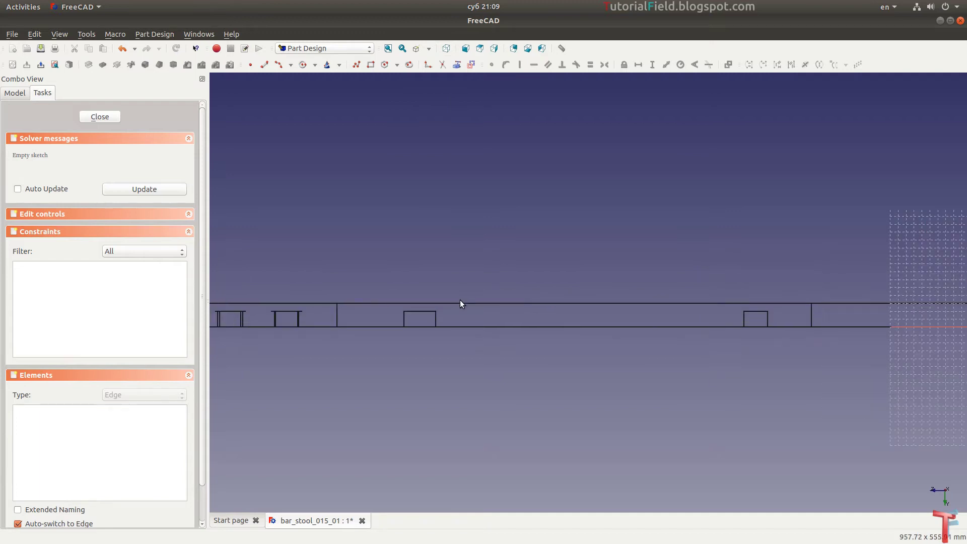
{"action": "scroll", "coordinate": [443, 312], "scroll_direction": "up", "scroll_amount": 1}
Draw two small slot rectangles and reference the leg's top edge as external geometry.
{"action": "left_click", "coordinate": [371, 65]}
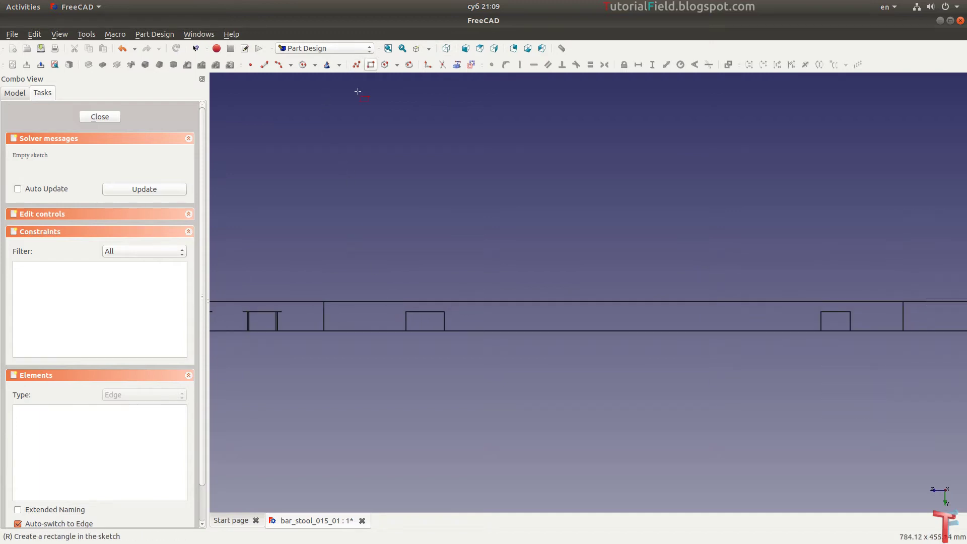
{"action": "left_click", "coordinate": [372, 308]}
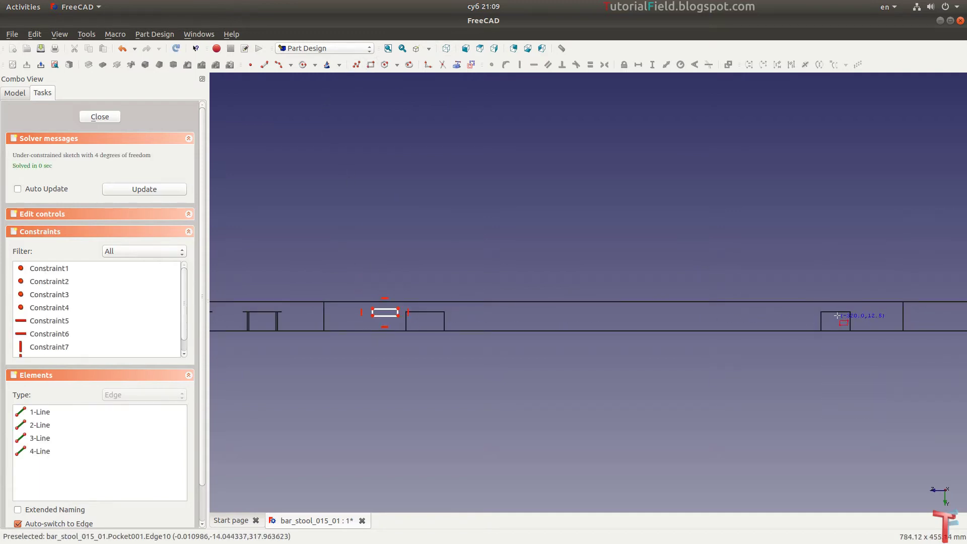
{"action": "left_click", "coordinate": [816, 309]}
{"action": "left_click", "coordinate": [852, 322]}
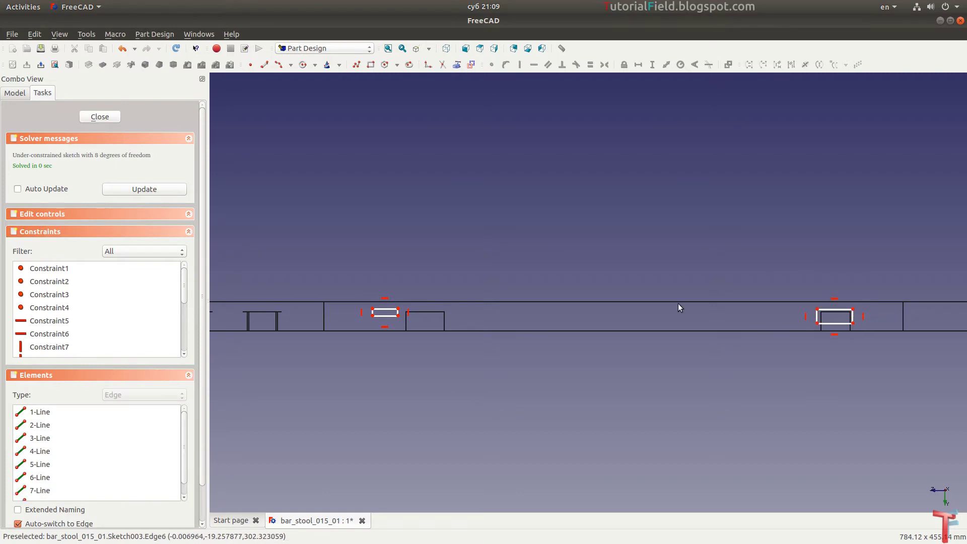
{"action": "left_click", "coordinate": [457, 64]}
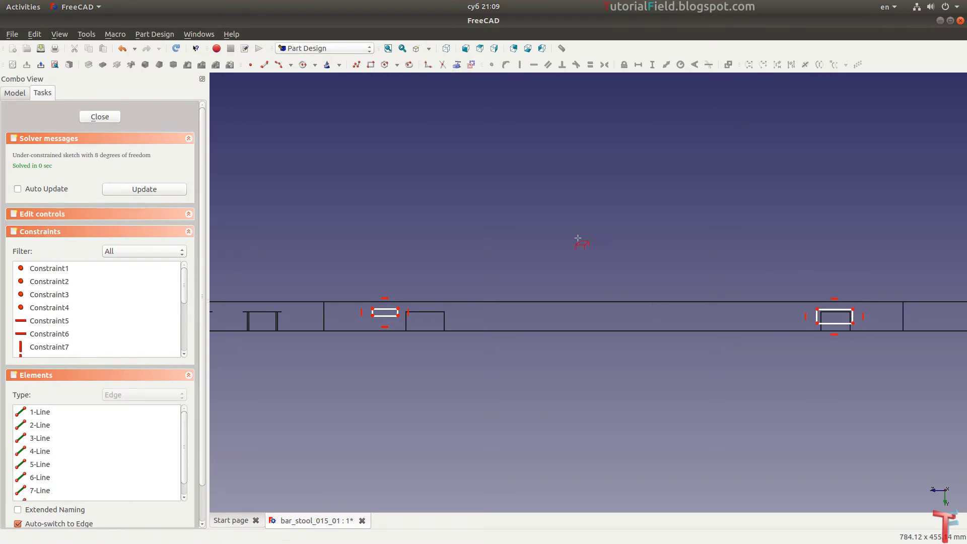
{"action": "left_click", "coordinate": [602, 301]}
{"action": "scroll", "coordinate": [337, 318], "scroll_direction": "up", "scroll_amount": 5}
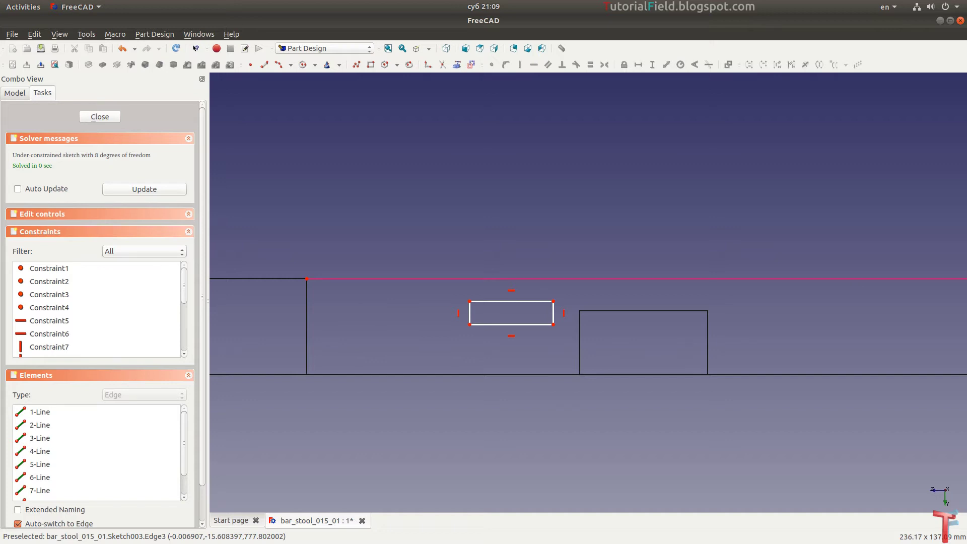
Size the first rectangle 40 × 10 mm and set its top 5 mm below the leg top.
{"action": "key", "text": "Escape"}
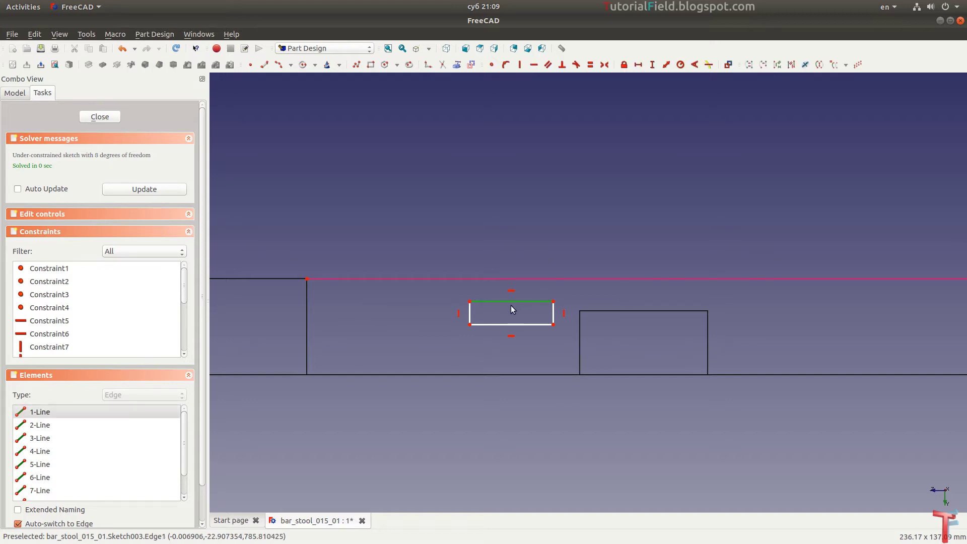
{"action": "type", "text": "l"}
{"action": "type", "text": "40mm"}
{"action": "key", "text": "Return"}
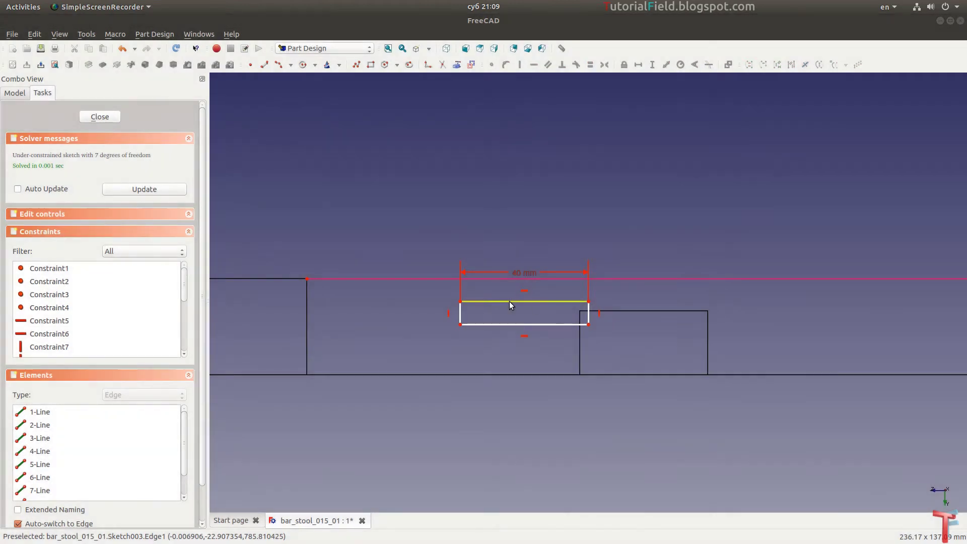
{"action": "left_click", "coordinate": [588, 314]}
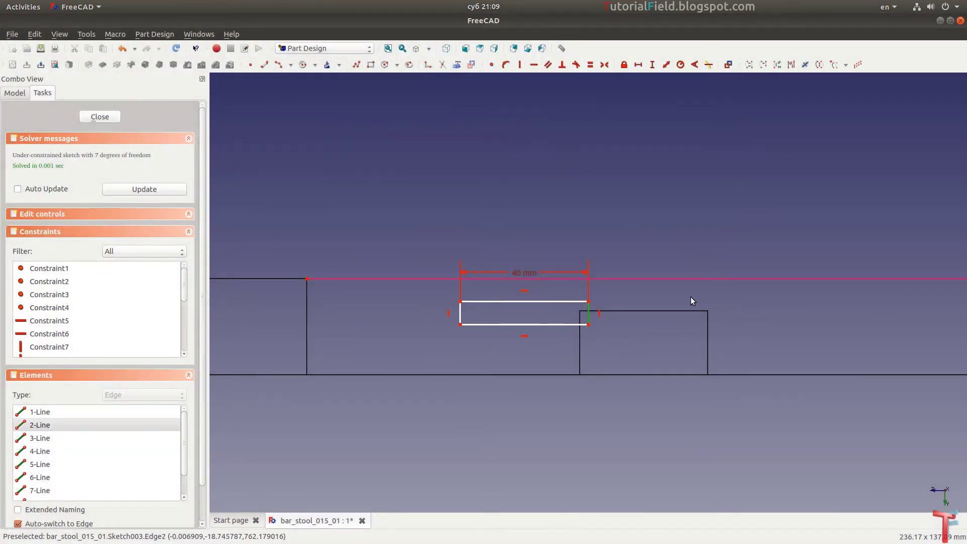
{"action": "type", "text": "i10"}
{"action": "key", "text": "Return"}
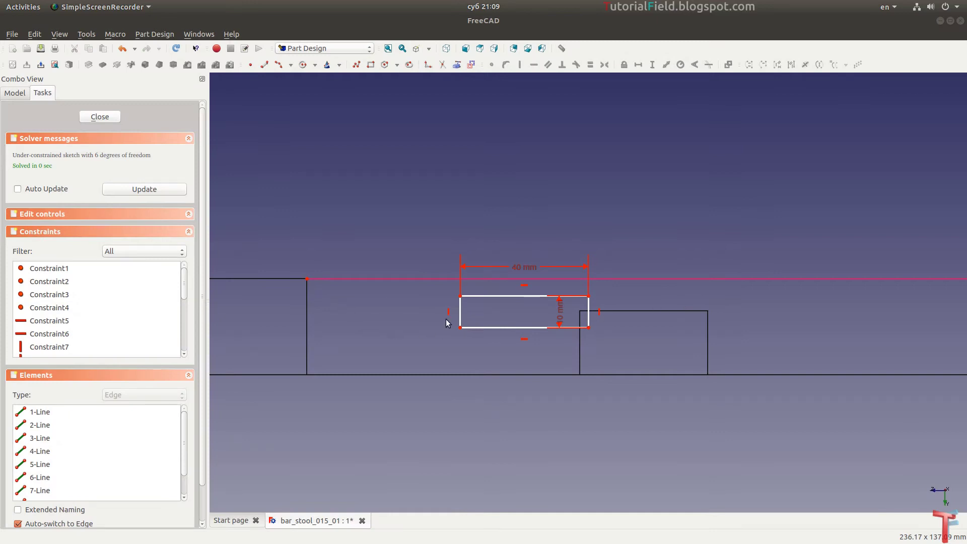
{"action": "left_click", "coordinate": [460, 296]}
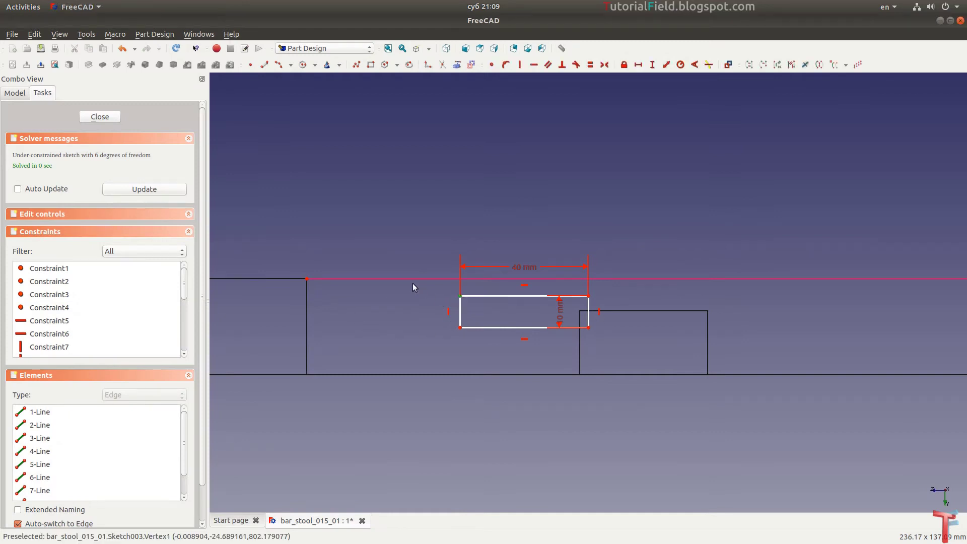
{"action": "left_click", "coordinate": [307, 279]}
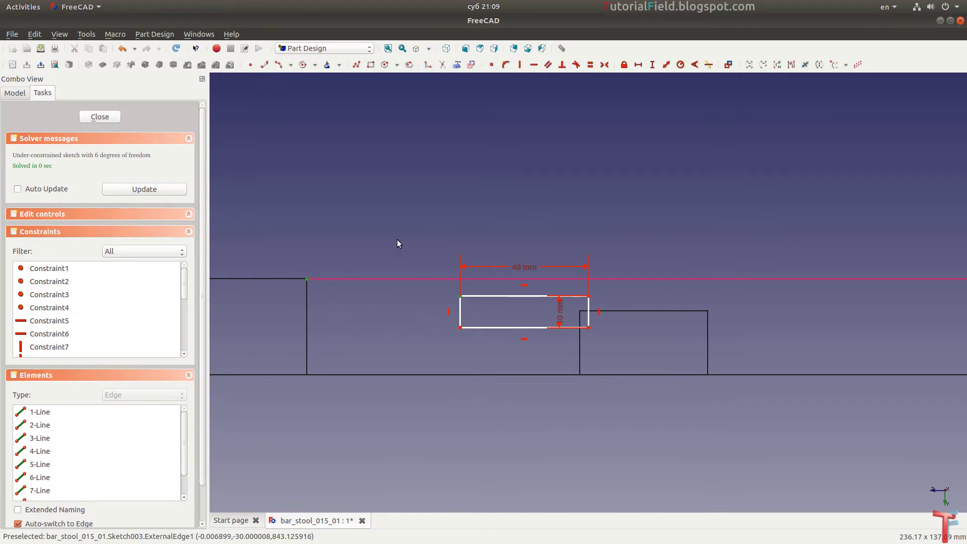
{"action": "type", "text": "i"}
{"action": "type", "text": "5.31084"}
{"action": "key", "text": "Return"}
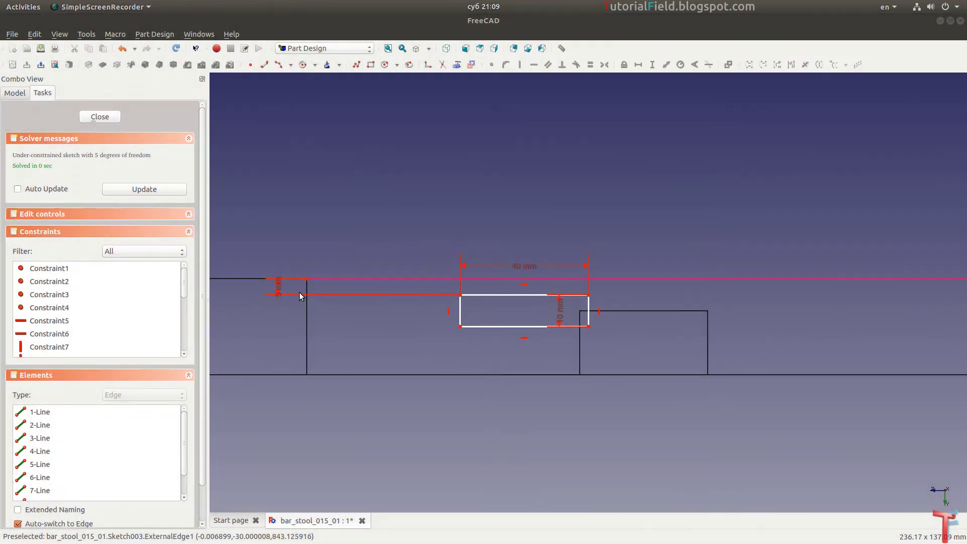
{"action": "mouse_move", "coordinate": [278, 288]}
{"action": "left_mouse_down"}
{"action": "mouse_move", "coordinate": [457, 206]}
{"action": "mouse_move", "coordinate": [436, 207]}
{"action": "left_mouse_up"}
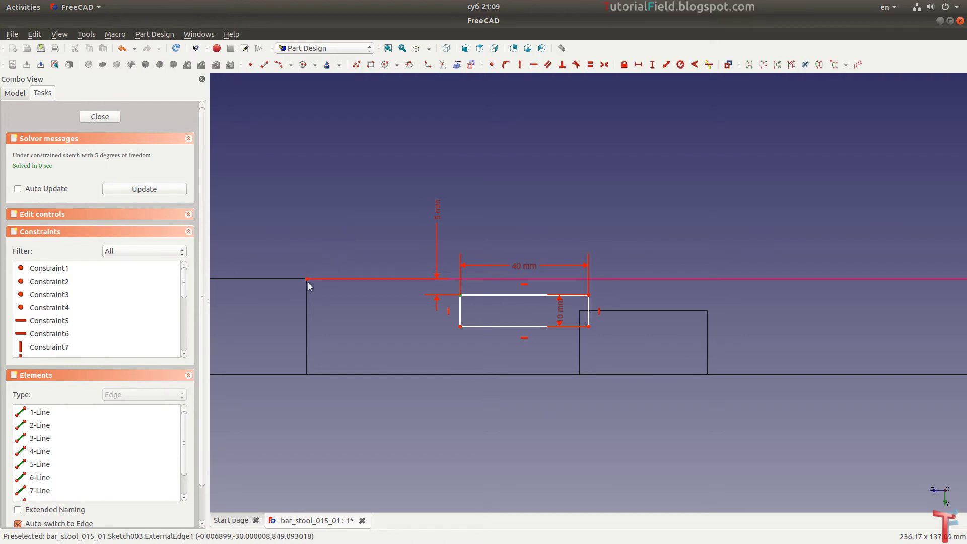
Place the first rectangle 85 mm horizontally from the leg's top-left corner.
{"action": "left_click", "coordinate": [307, 279]}
{"action": "key", "text": "shift+h"}
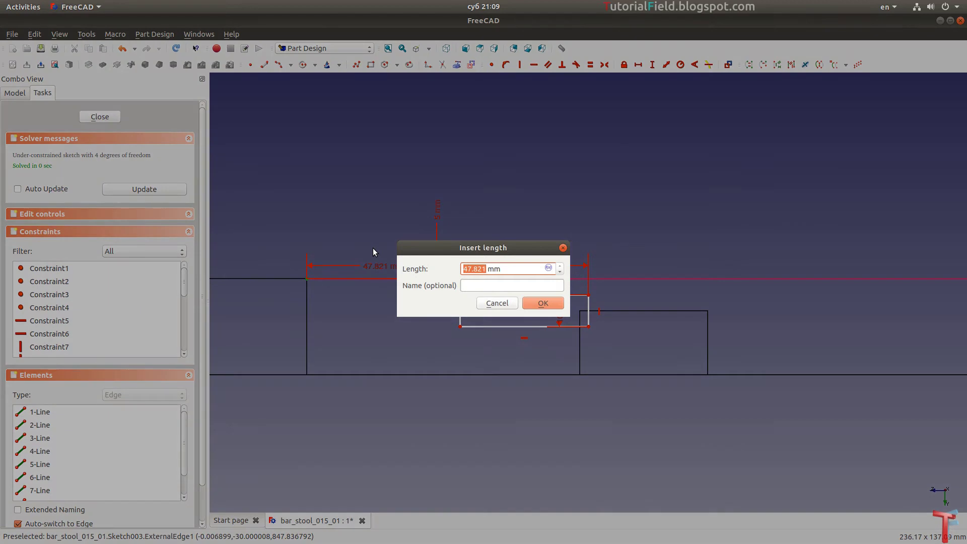
{"action": "type", "text": "85"}
{"action": "key", "text": "Return"}
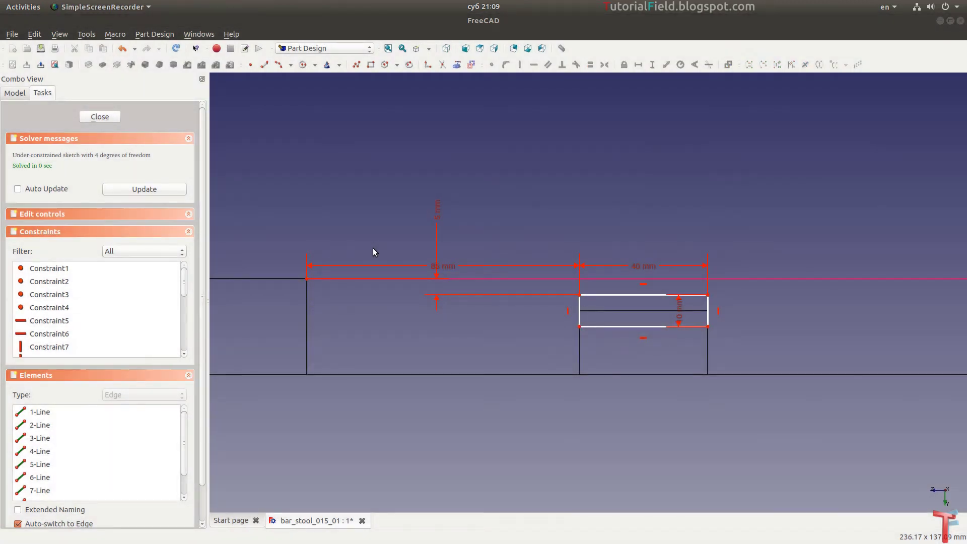
{"action": "scroll", "coordinate": [355, 220], "scroll_direction": "down", "scroll_amount": 3}
{"action": "scroll", "coordinate": [346, 201], "scroll_direction": "down", "scroll_amount": 3}
{"action": "middle_click_drag", "start_coordinate": [345, 202], "coordinate": [571, 239]}
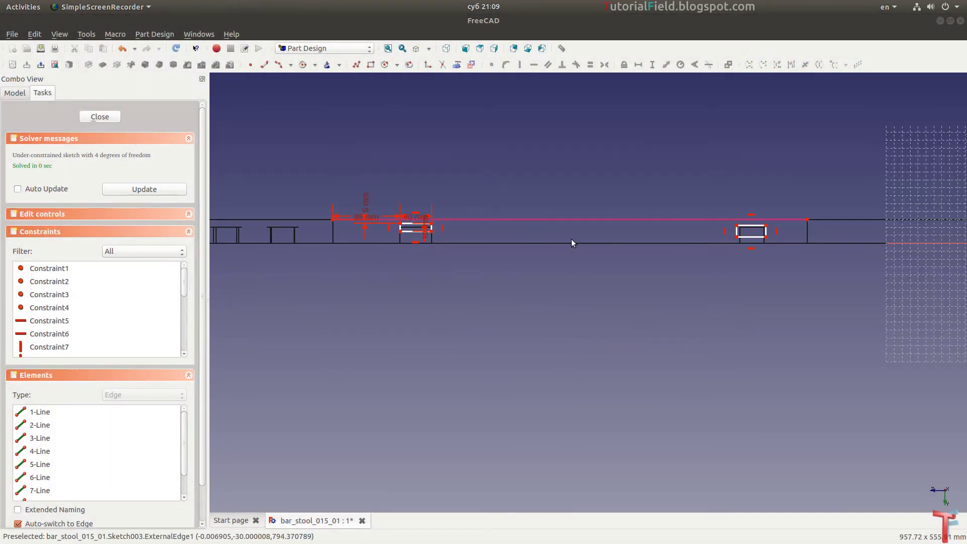
{"action": "scroll", "coordinate": [796, 226], "scroll_direction": "up", "scroll_amount": 3}
{"action": "scroll", "coordinate": [797, 231], "scroll_direction": "up", "scroll_amount": 1}
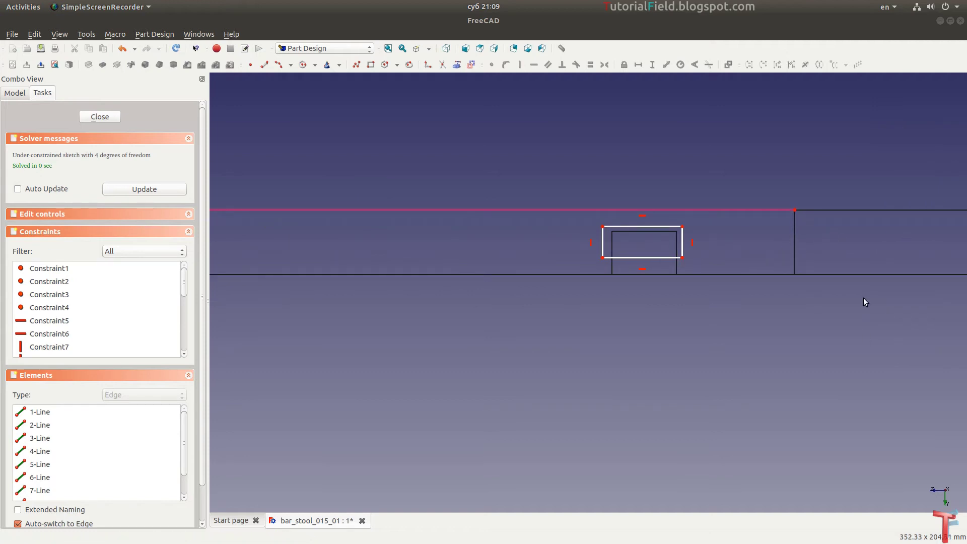
Size the second rectangle 30 × 10 mm, set 10 mm below the top line.
{"action": "left_click", "coordinate": [651, 225]}
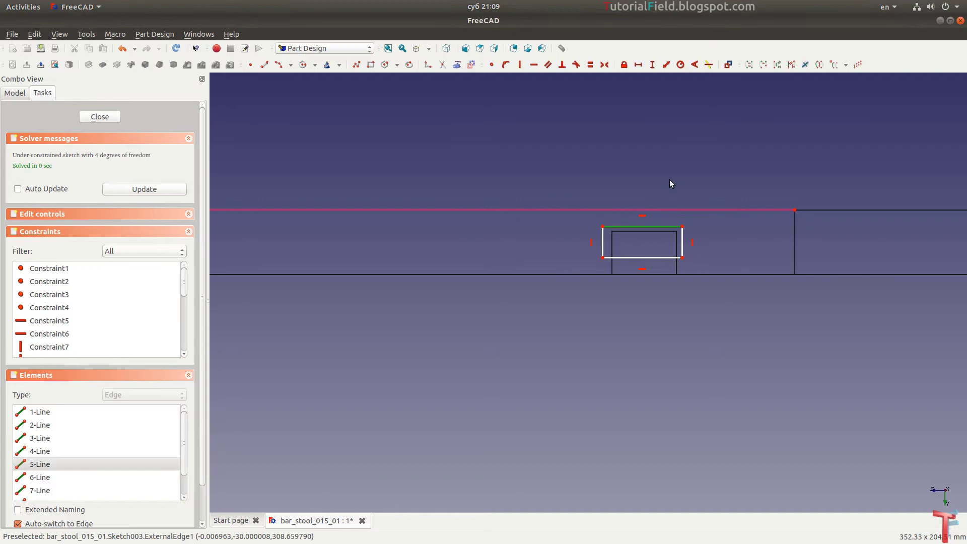
{"action": "type", "text": "l"}
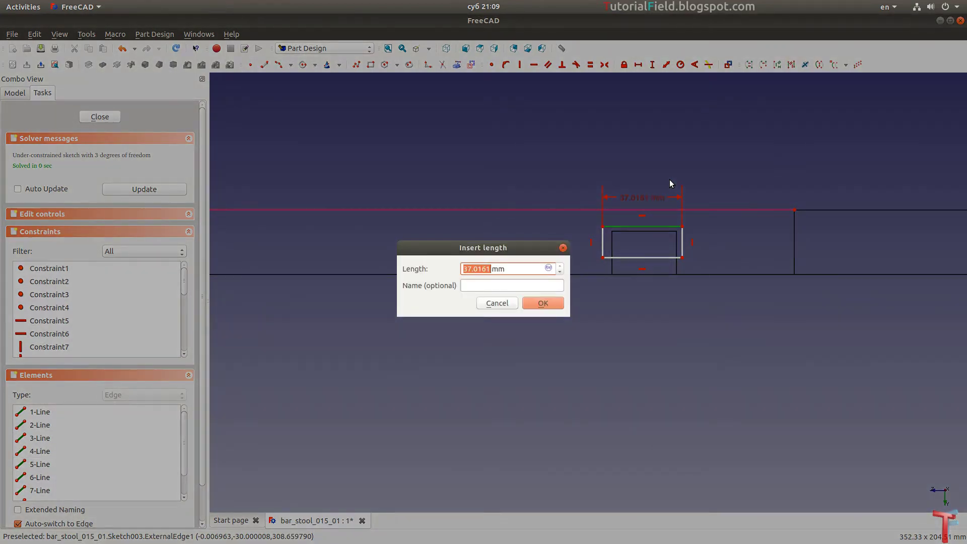
{"action": "type", "text": "30"}
{"action": "key", "text": "Return"}
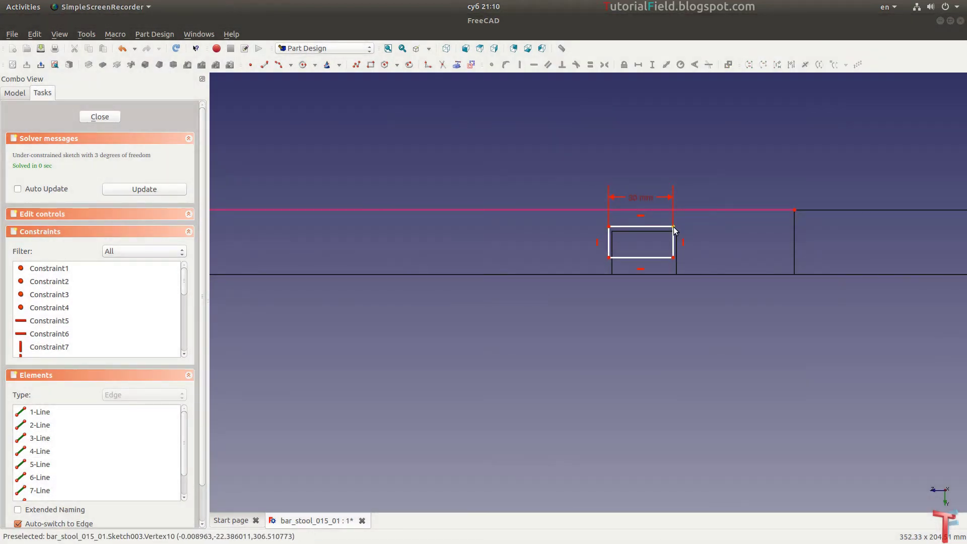
{"action": "left_click", "coordinate": [673, 226]}
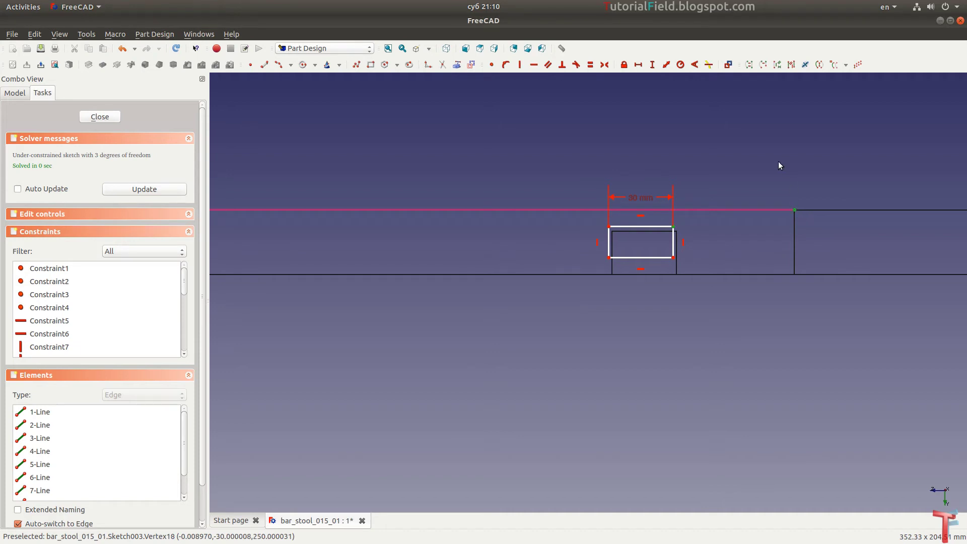
{"action": "type", "text": "i10"}
{"action": "key", "text": "Return"}
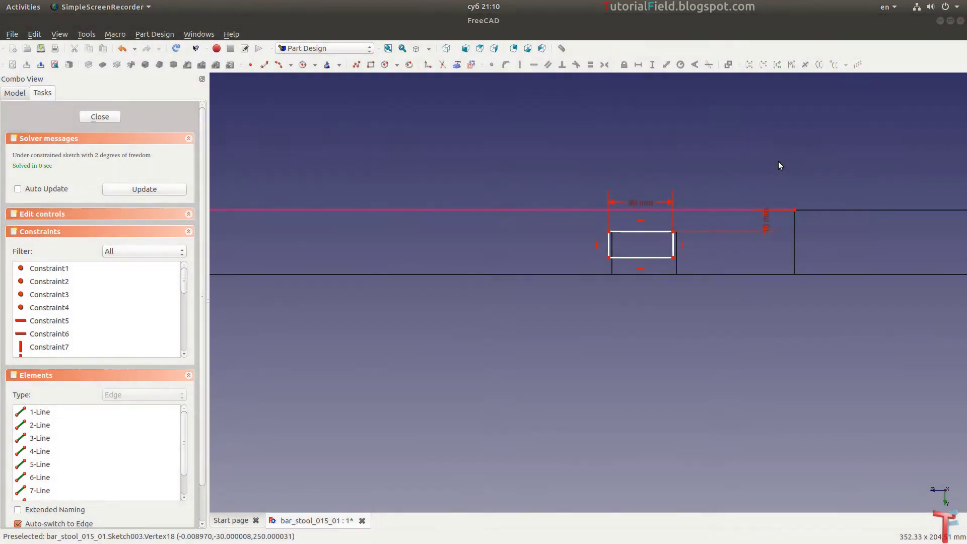
{"action": "scroll", "coordinate": [740, 196], "scroll_direction": "up", "scroll_amount": 2}
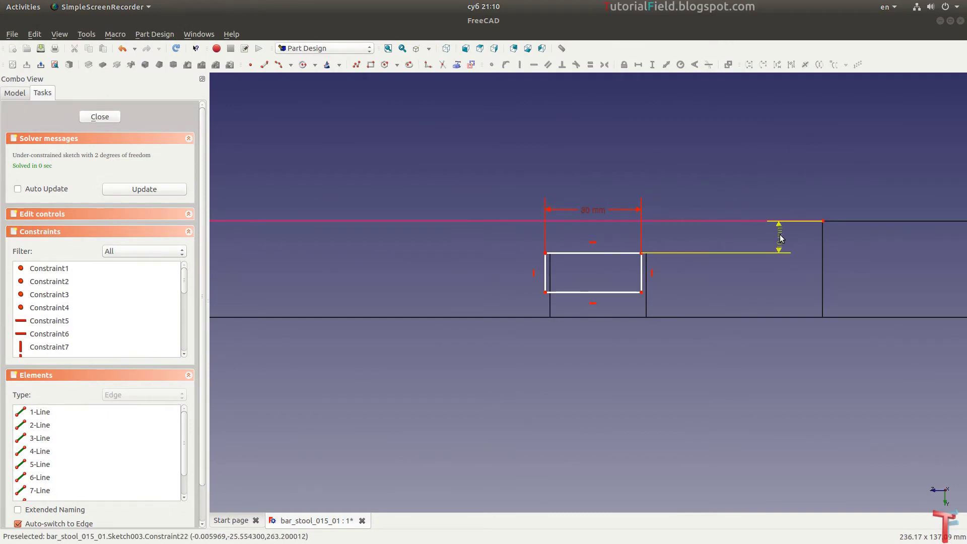
{"action": "mouse_move", "coordinate": [776, 238]}
{"action": "left_mouse_down"}
{"action": "mouse_move", "coordinate": [707, 157]}
{"action": "mouse_move", "coordinate": [684, 171]}
{"action": "left_mouse_up"}
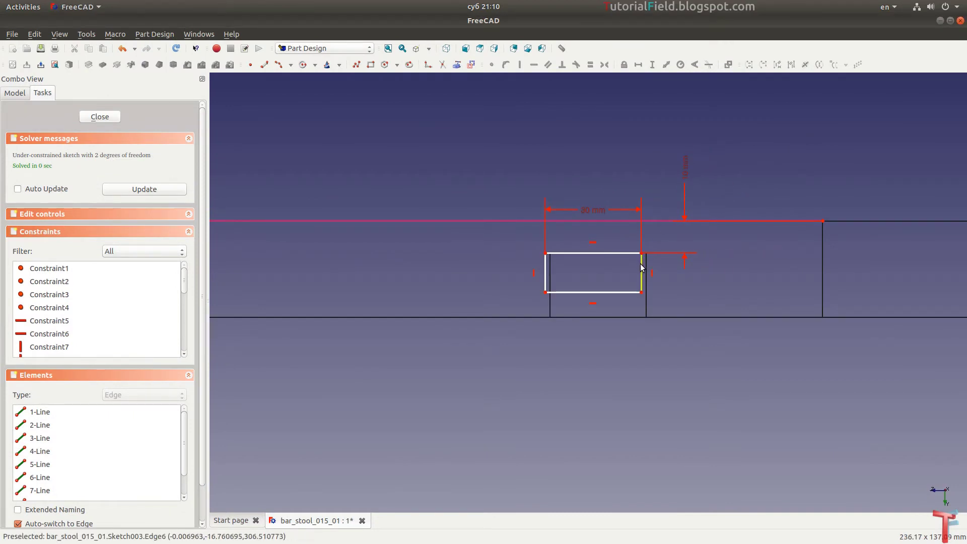
{"action": "left_click", "coordinate": [642, 272]}
{"action": "key", "text": "i"}
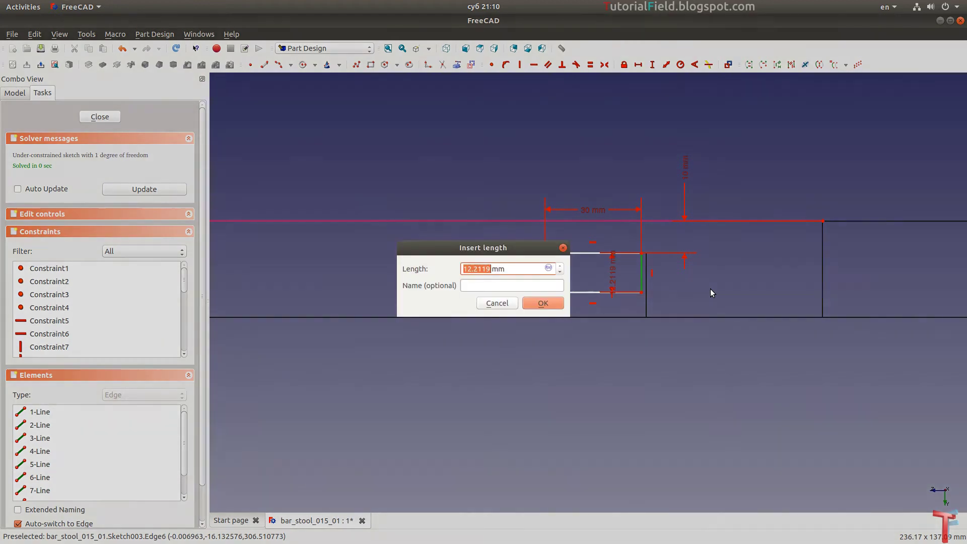
{"action": "type", "text": "10"}
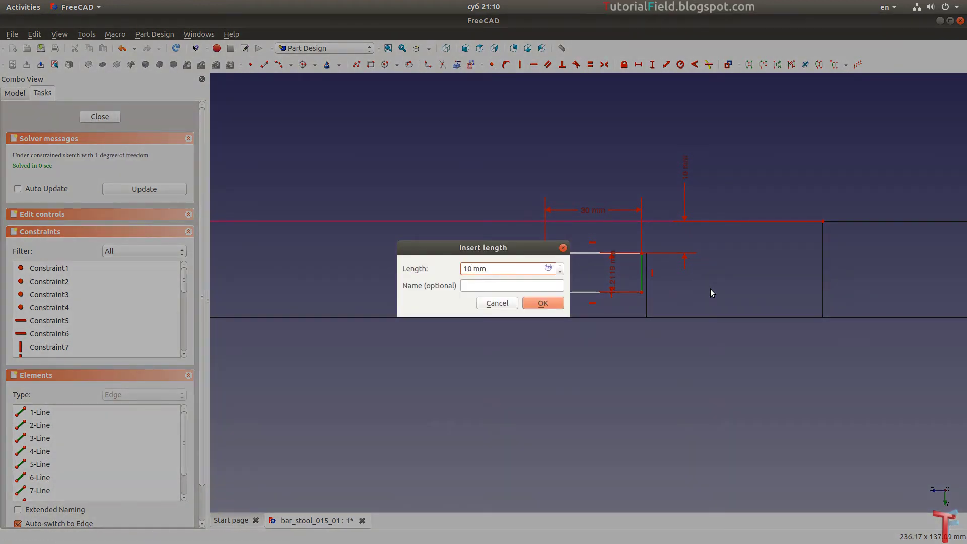
{"action": "key", "text": "Return"}
{"action": "left_click_drag", "start_coordinate": [612, 269], "coordinate": [683, 334]}
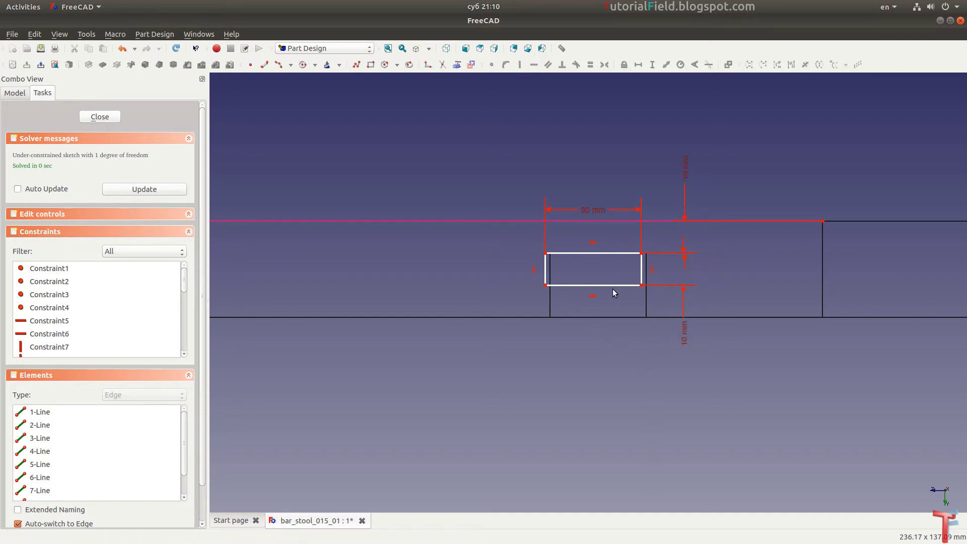
Add a 10 mm gap from the second rectangle to the leg's edge, fully constraining the sketch.
{"action": "left_click_drag", "start_coordinate": [640, 272], "coordinate": [638, 273]}
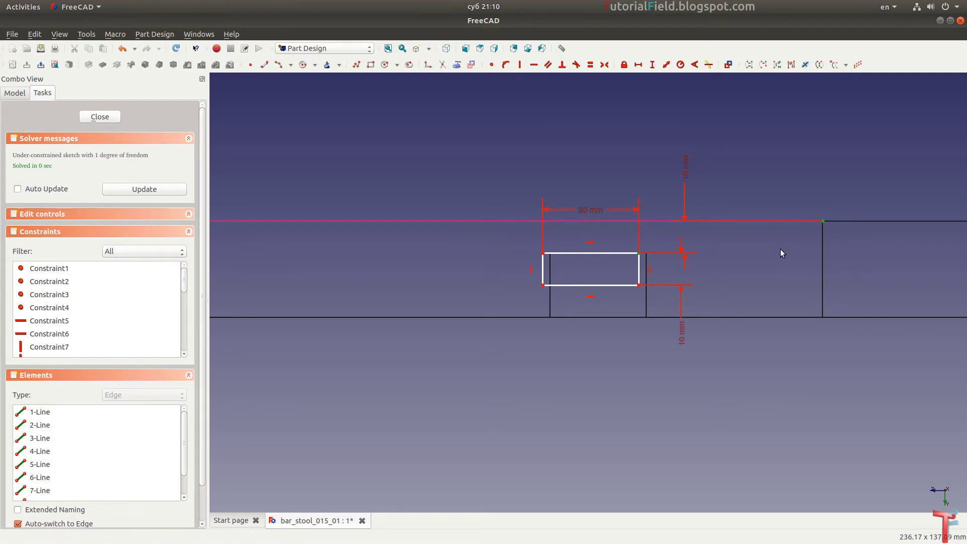
{"action": "key", "text": "shift+h"}
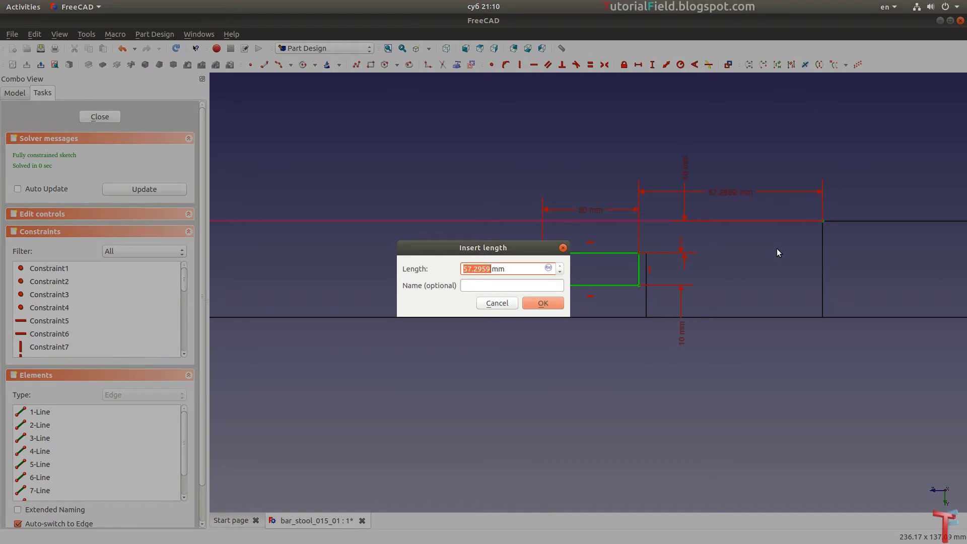
{"action": "type", "text": "10"}
{"action": "key", "text": "Return"}
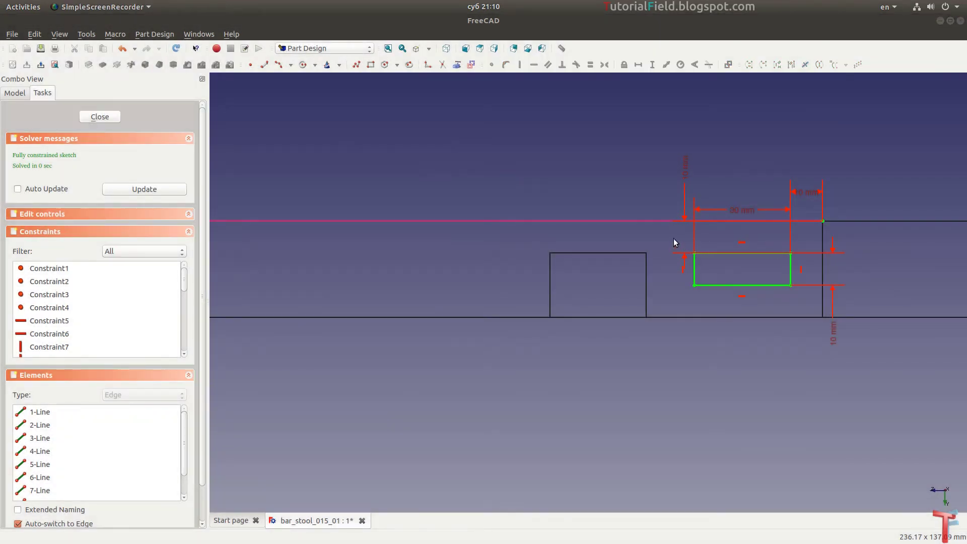
{"action": "scroll", "coordinate": [617, 222], "scroll_direction": "down", "scroll_amount": 1}
{"action": "scroll", "coordinate": [651, 237], "scroll_direction": "down", "scroll_amount": 1}
{"action": "scroll", "coordinate": [382, 183], "scroll_direction": "down", "scroll_amount": 1}
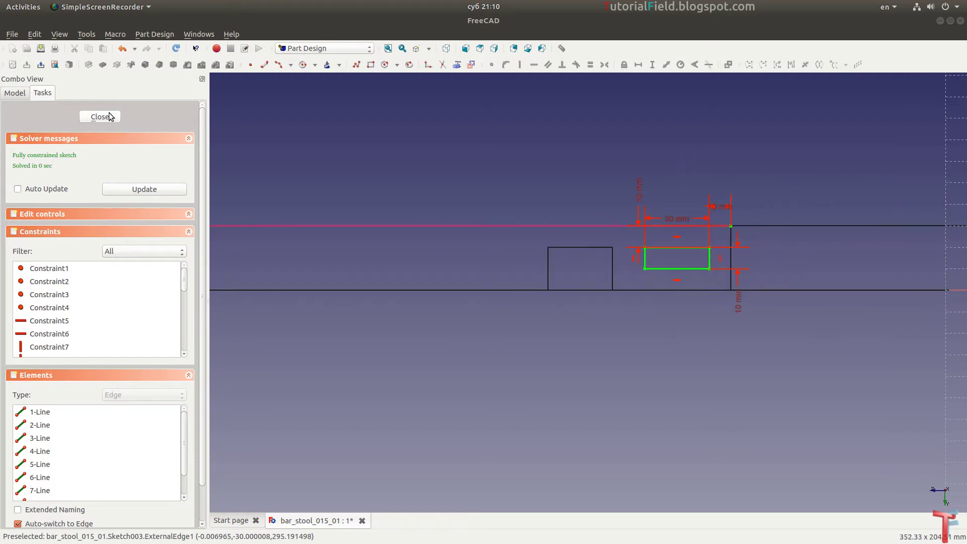
Close the sketch and pocket the new slots 20 mm deep.
{"action": "left_click", "coordinate": [105, 119]}
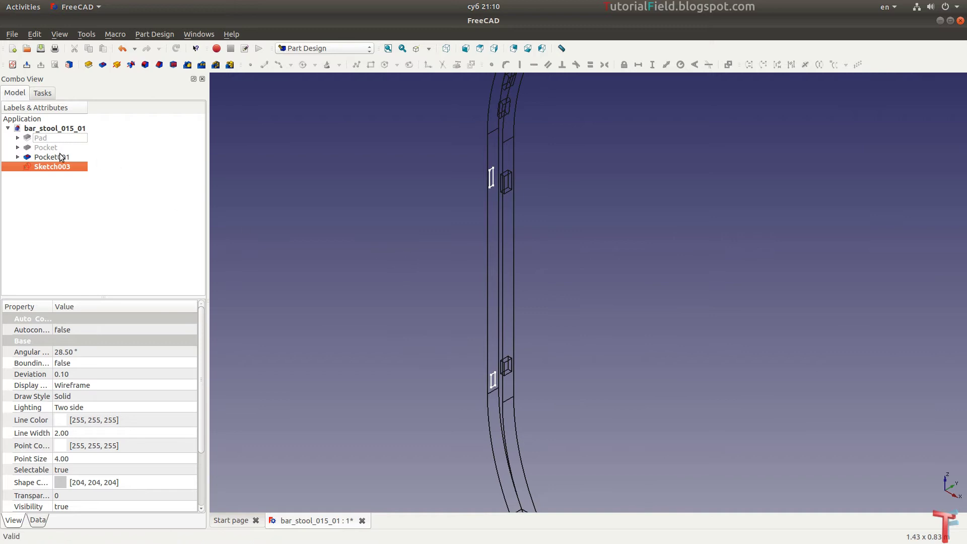
{"action": "left_click", "coordinate": [102, 64]}
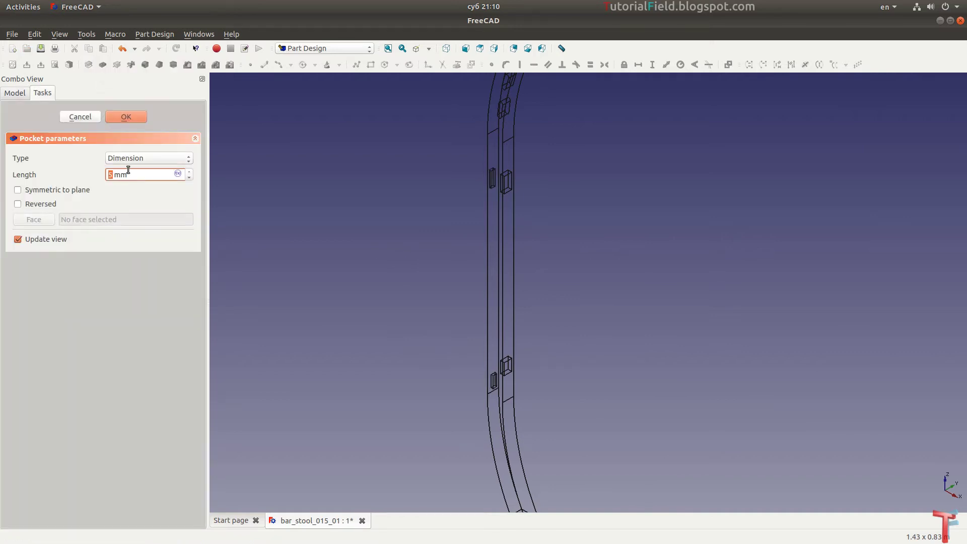
{"action": "type", "text": "20"}
{"action": "key", "text": "Return"}
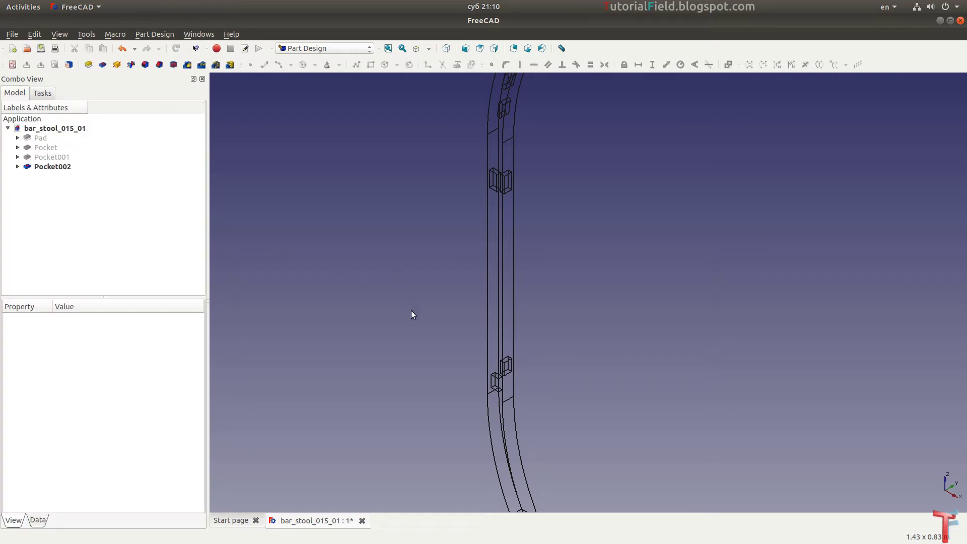
Show the model shaded with edges, orbit to inspect the new pockets, and save.
{"action": "scroll", "coordinate": [449, 333], "scroll_direction": "down", "scroll_amount": 3}
{"action": "scroll", "coordinate": [449, 333], "scroll_direction": "down", "scroll_amount": 3}
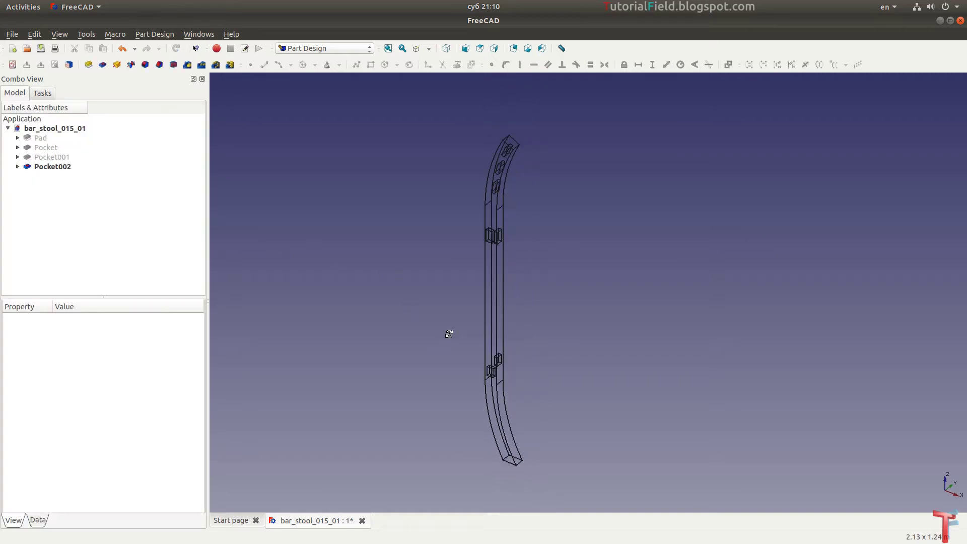
{"action": "left_click", "coordinate": [431, 49]}
{"action": "left_click", "coordinate": [436, 72]}
{"action": "mouse_move", "coordinate": [413, 193]}
{"action": "middle_mouse_down"}
{"action": "mouse_move", "coordinate": [442, 296]}
{"action": "mouse_move", "coordinate": [777, 287]}
{"action": "mouse_move", "coordinate": [740, 201]}
{"action": "mouse_move", "coordinate": [660, 300]}
{"action": "mouse_move", "coordinate": [704, 300]}
{"action": "mouse_move", "coordinate": [684, 309]}
{"action": "mouse_move", "coordinate": [649, 266]}
{"action": "middle_mouse_up"}
{"action": "scroll", "coordinate": [740, 202], "scroll_direction": "up", "scroll_amount": 2}
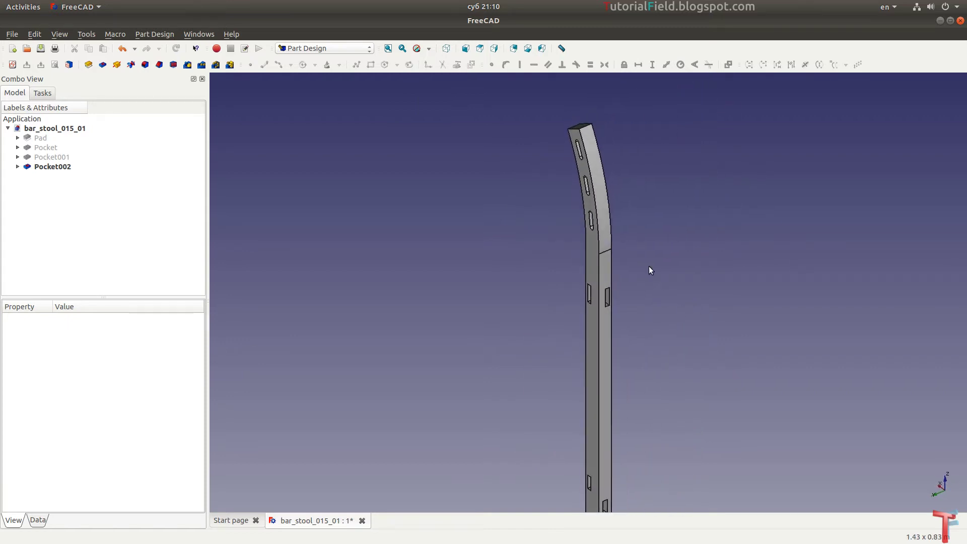
{"action": "key", "text": "alt+Tab"}
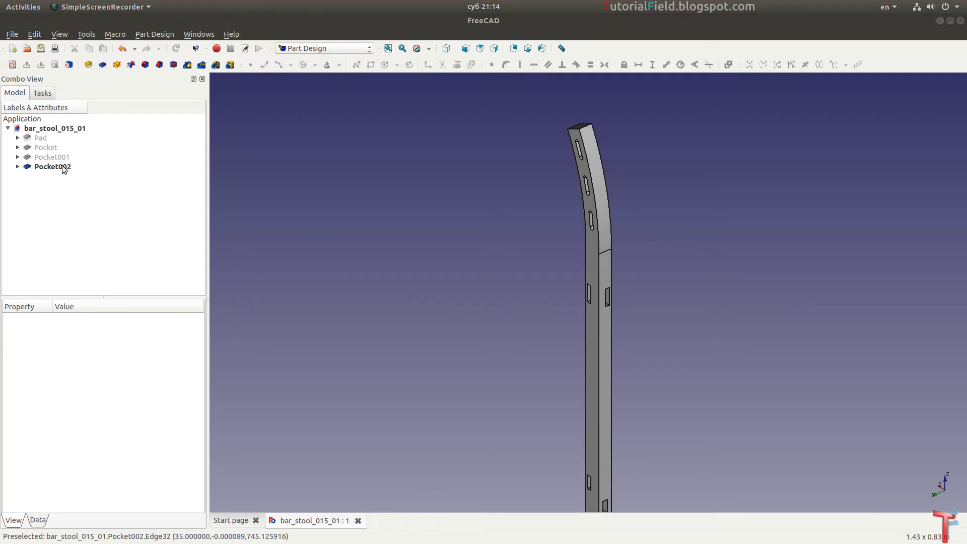
Create a new group in the document and rename it Back_legs.
{"action": "right_click", "coordinate": [59, 129]}
{"action": "left_click", "coordinate": [74, 135]}
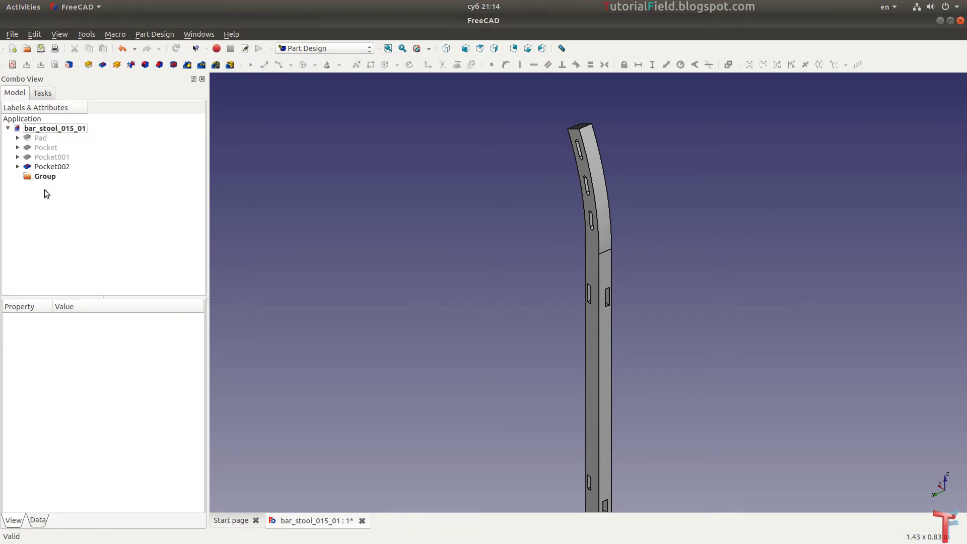
{"action": "left_click", "coordinate": [43, 176]}
{"action": "right_click", "coordinate": [44, 177]}
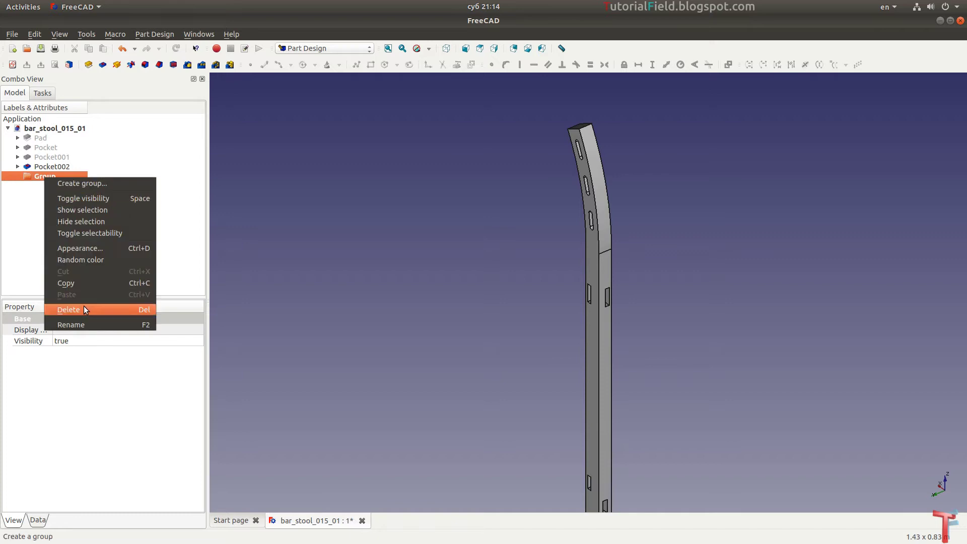
{"action": "left_click", "coordinate": [87, 321]}
{"action": "type", "text": "Ba"}
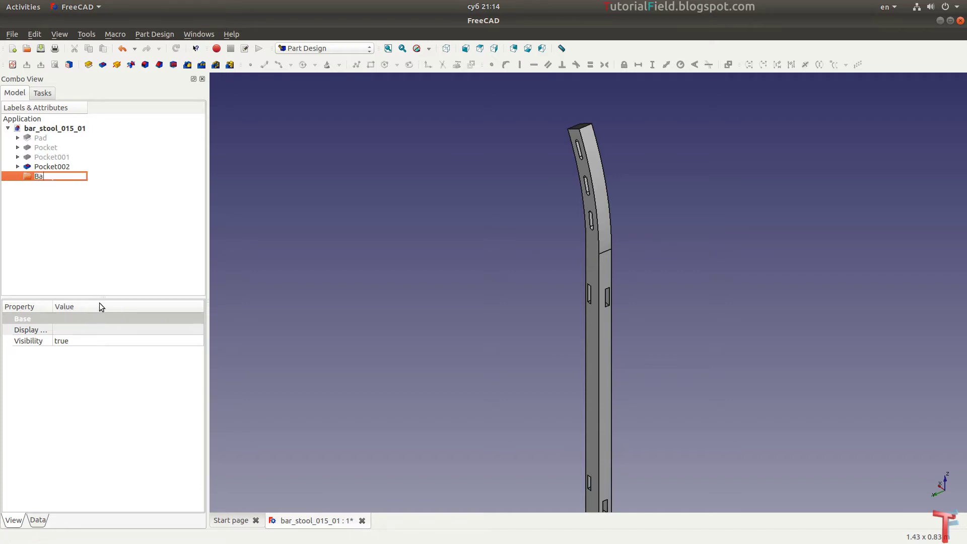
{"action": "type", "text": "ck_legs"}
{"action": "key", "text": "Return"}
Move Pad through Pocket002 into the Back_legs group and save the model.
{"action": "left_click", "coordinate": [50, 137]}
{"action": "left_click", "coordinate": [54, 166], "text": "shift"}
{"action": "left_click_drag", "start_coordinate": [56, 156], "coordinate": [52, 176]}
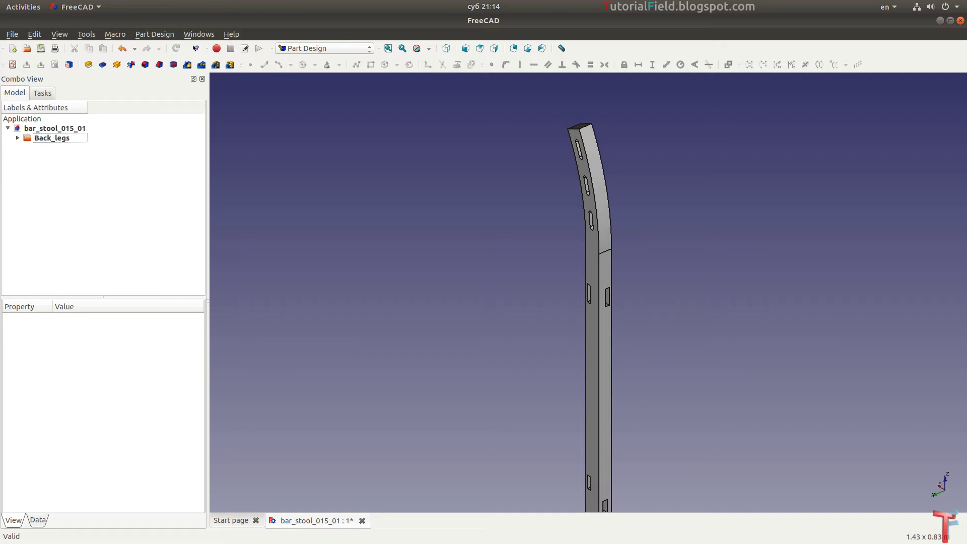
{"action": "key", "text": "alt+Tab"}
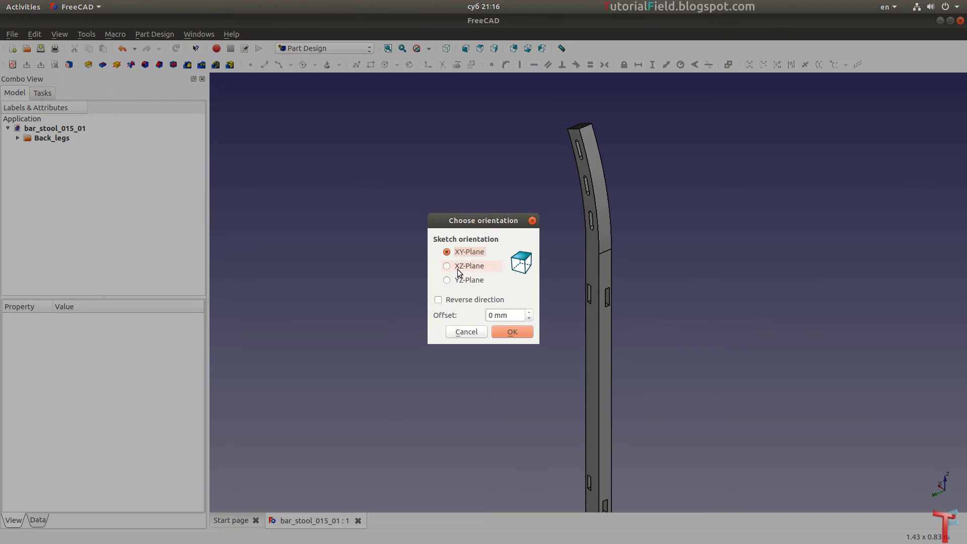
Create a new sketch on the XZ plane.
{"action": "left_click", "coordinate": [457, 268]}
{"action": "left_click", "coordinate": [509, 331]}
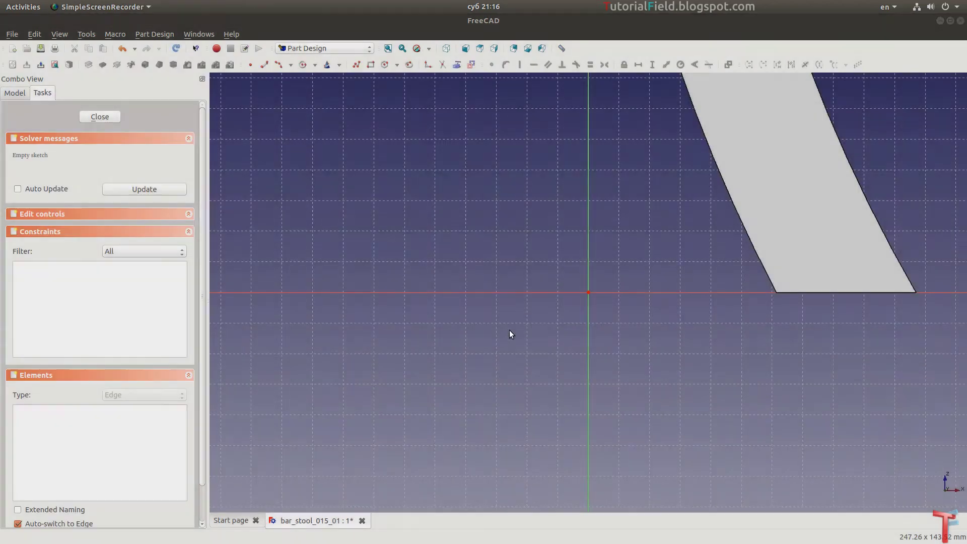
{"action": "scroll", "coordinate": [811, 348], "scroll_direction": "down", "scroll_amount": 3}
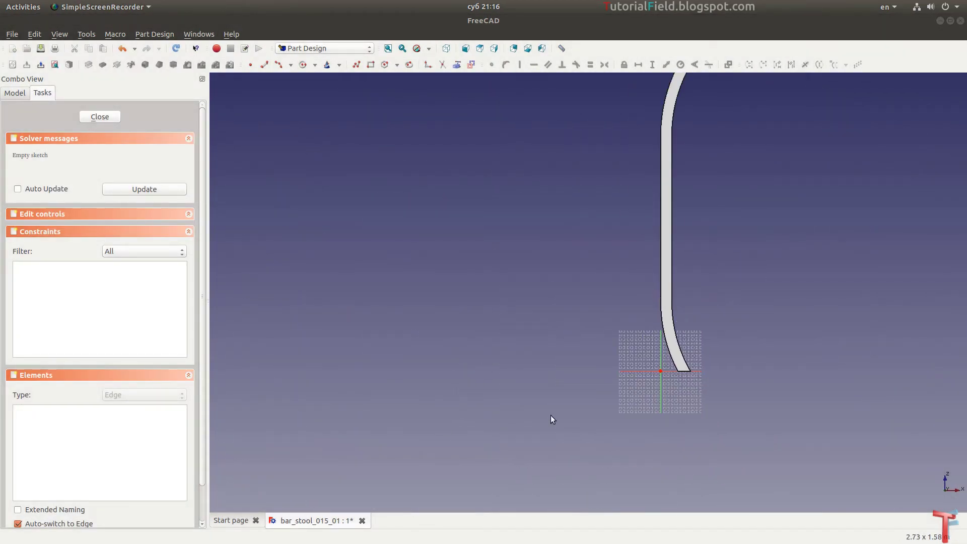
{"action": "scroll", "coordinate": [611, 353], "scroll_direction": "up", "scroll_amount": 3}
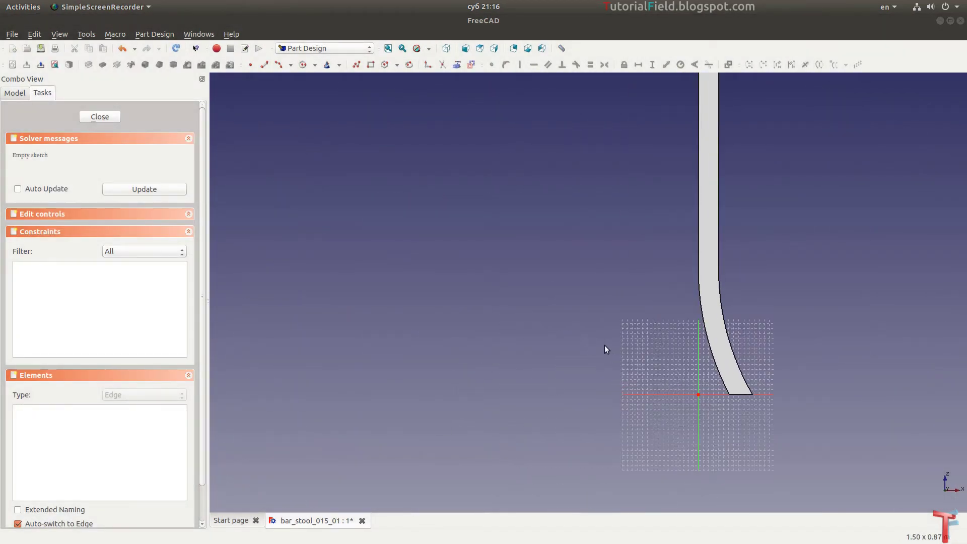
Draw a three-line polyline slot outline with two sides and a short top.
{"action": "left_click", "coordinate": [356, 64]}
{"action": "left_click", "coordinate": [585, 278]}
{"action": "left_click", "coordinate": [585, 82]}
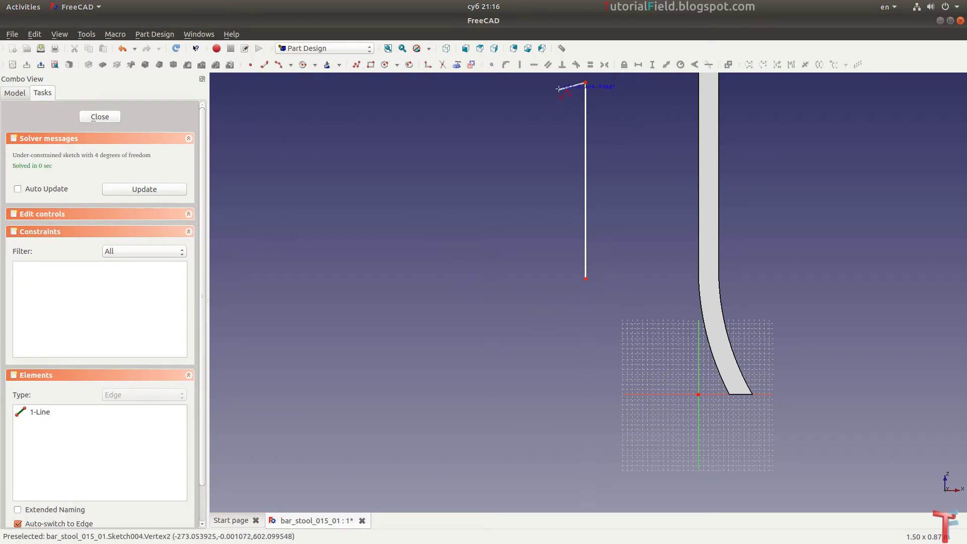
{"action": "left_click", "coordinate": [562, 82]}
{"action": "left_click", "coordinate": [559, 278]}
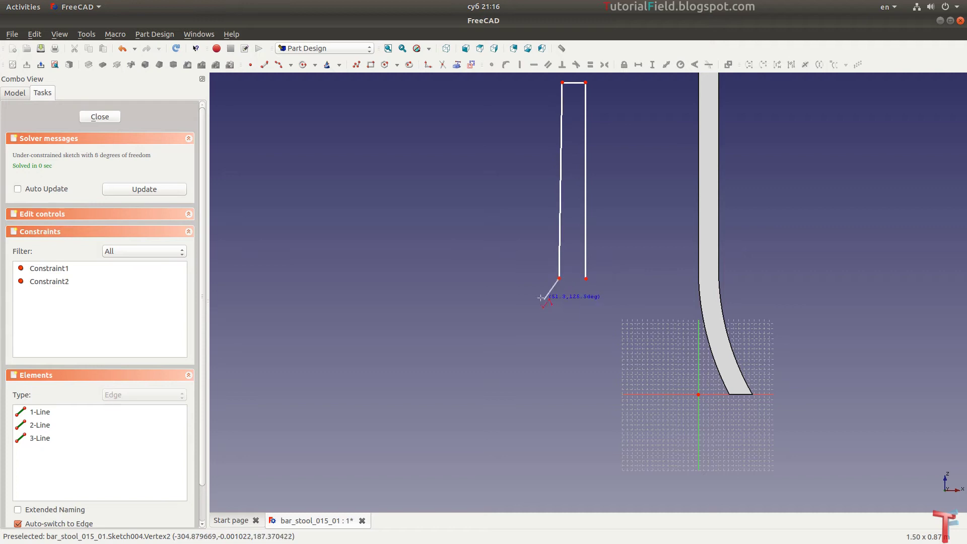
{"action": "key", "text": "Escape"}
Constrain both side lines vertical and the top edge horizontal.
{"action": "left_click", "coordinate": [584, 195]}
{"action": "key", "text": "v"}
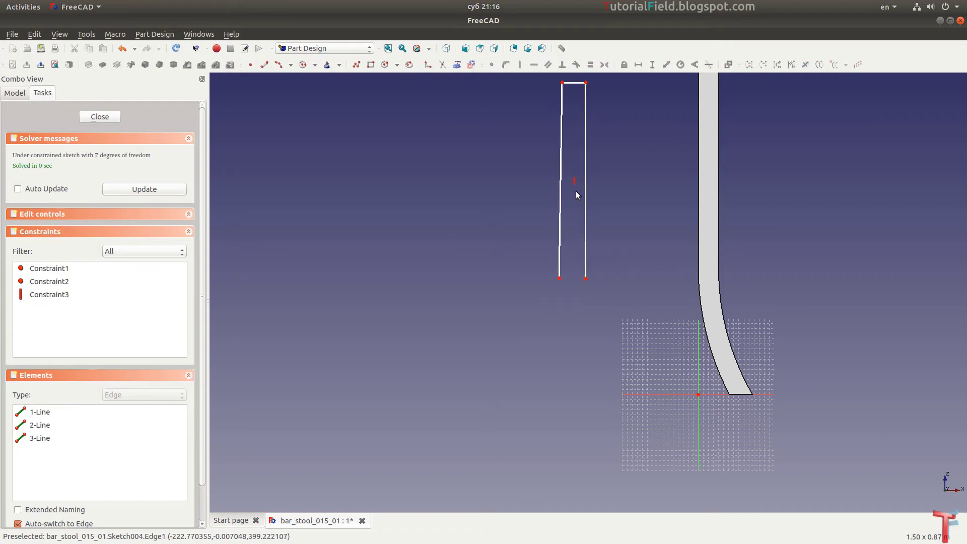
{"action": "left_click", "coordinate": [560, 192]}
{"action": "key", "text": "v"}
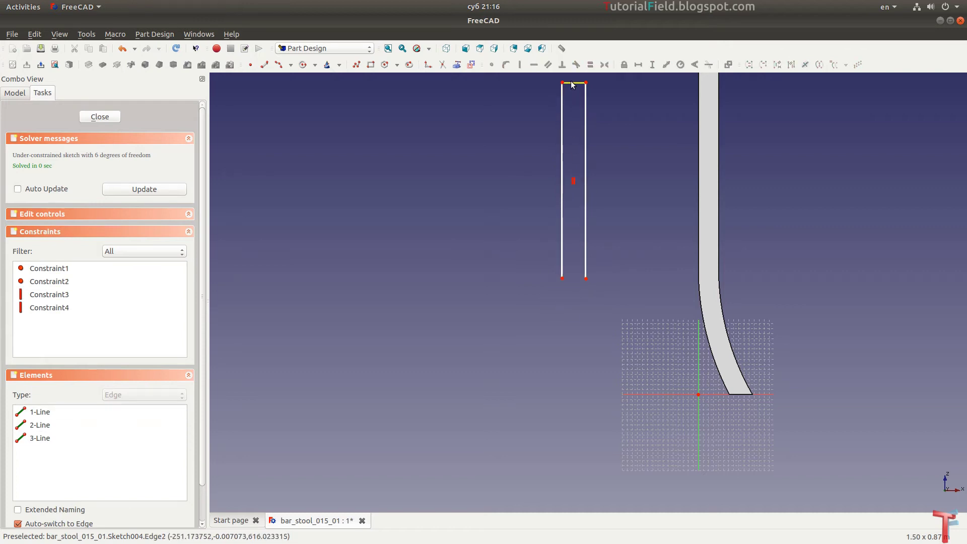
{"action": "left_click", "coordinate": [572, 83]}
{"action": "key", "text": "h"}
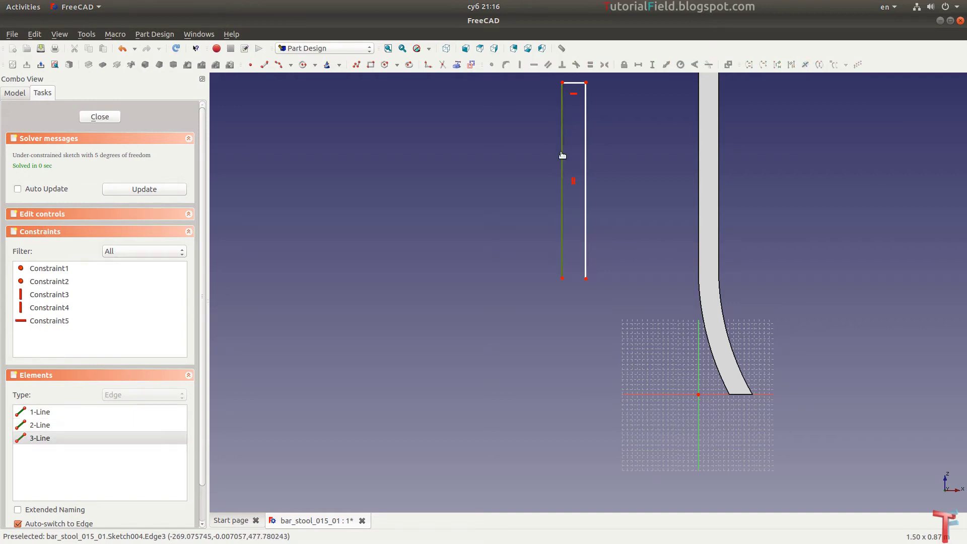
Widen the outline and give its top edge a 40 mm horizontal distance.
{"action": "left_click_drag", "start_coordinate": [561, 154], "coordinate": [551, 160]}
{"action": "scroll", "coordinate": [567, 120], "scroll_direction": "up", "scroll_amount": 3}
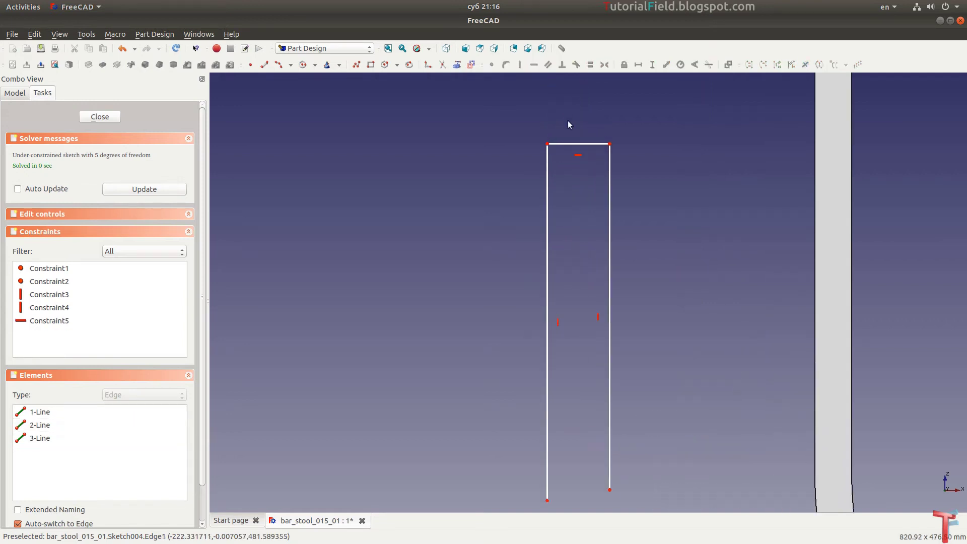
{"action": "left_click", "coordinate": [572, 146]}
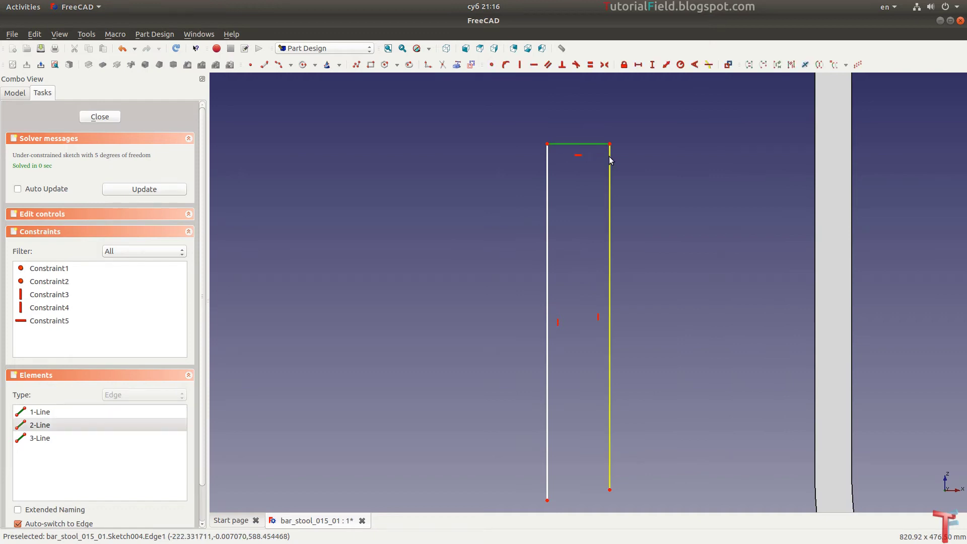
{"action": "key", "text": "shift+h"}
{"action": "type", "text": "40"}
{"action": "key", "text": "Return"}
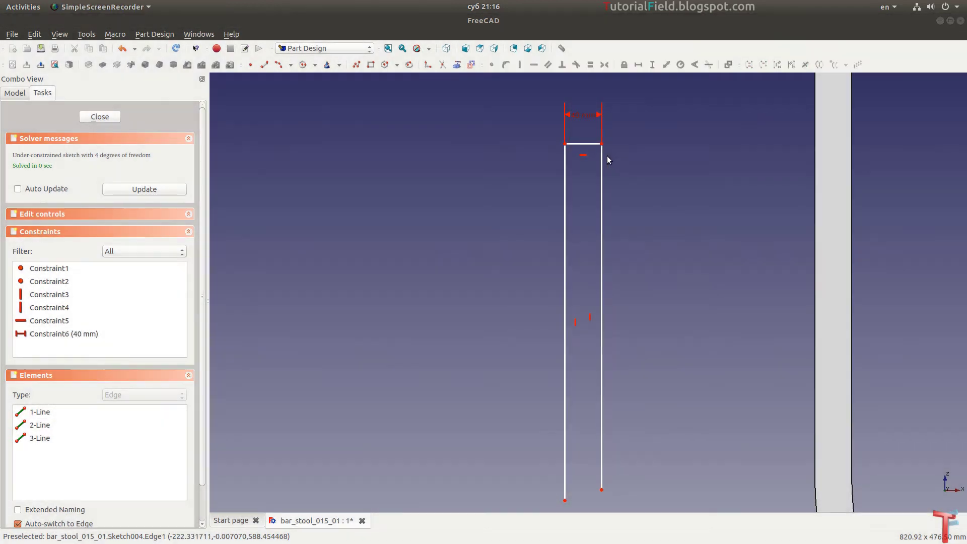
{"action": "scroll", "coordinate": [606, 155], "scroll_direction": "down", "scroll_amount": 3}
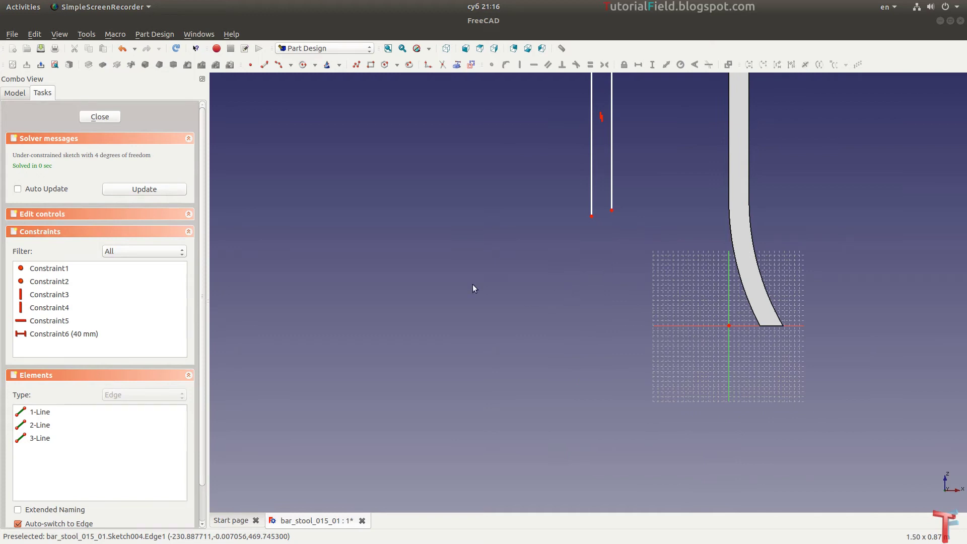
Draw the two curved sides of the leg profile as arcs.
{"action": "left_click", "coordinate": [278, 64]}
{"action": "left_click", "coordinate": [610, 229]}
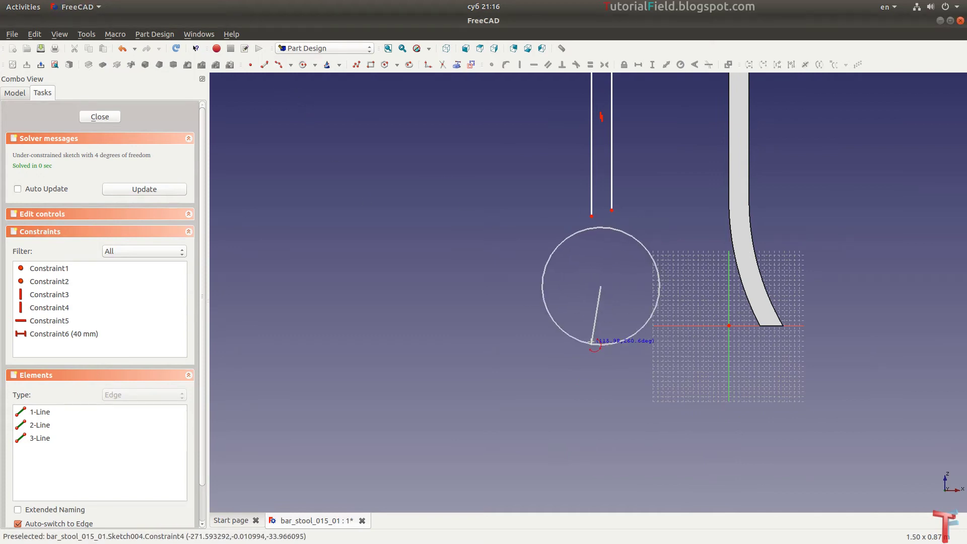
{"action": "left_click", "coordinate": [594, 316]}
{"action": "left_click", "coordinate": [611, 262]}
{"action": "left_click", "coordinate": [591, 232]}
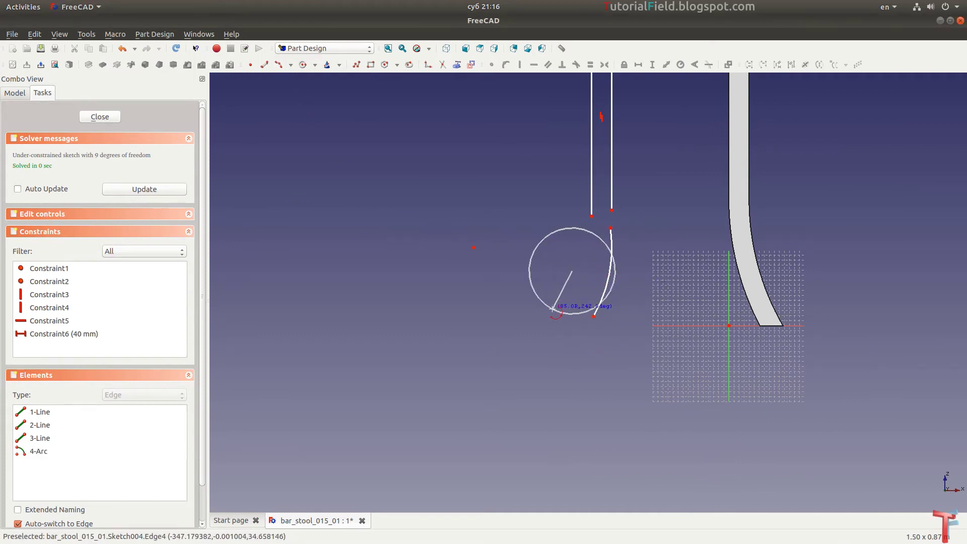
{"action": "left_click", "coordinate": [552, 308]}
{"action": "left_click", "coordinate": [577, 272]}
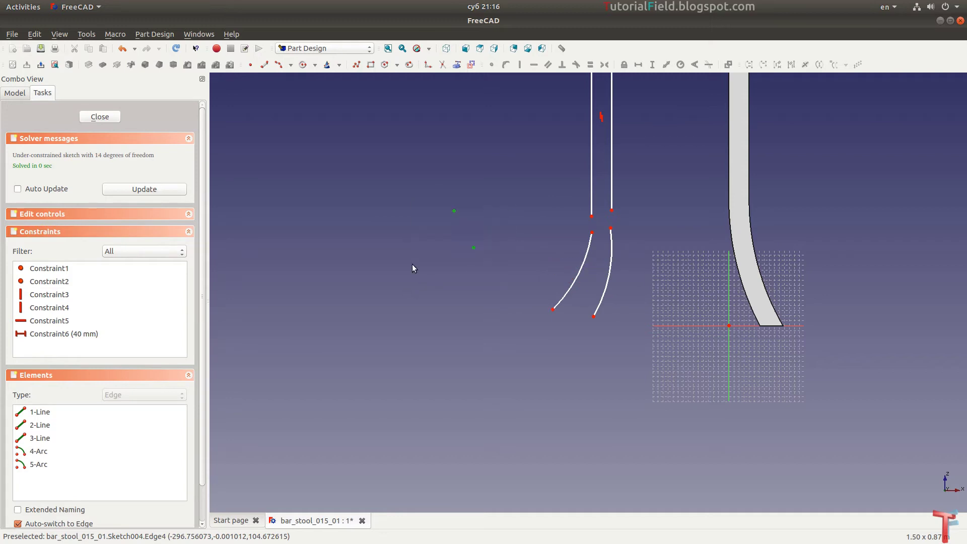
Make the arc centres coincident and the side lines tangent to the arcs.
{"action": "key", "text": "c"}
{"action": "scroll", "coordinate": [617, 215], "scroll_direction": "up", "scroll_amount": 1}
{"action": "scroll", "coordinate": [617, 215], "scroll_direction": "up", "scroll_amount": 1}
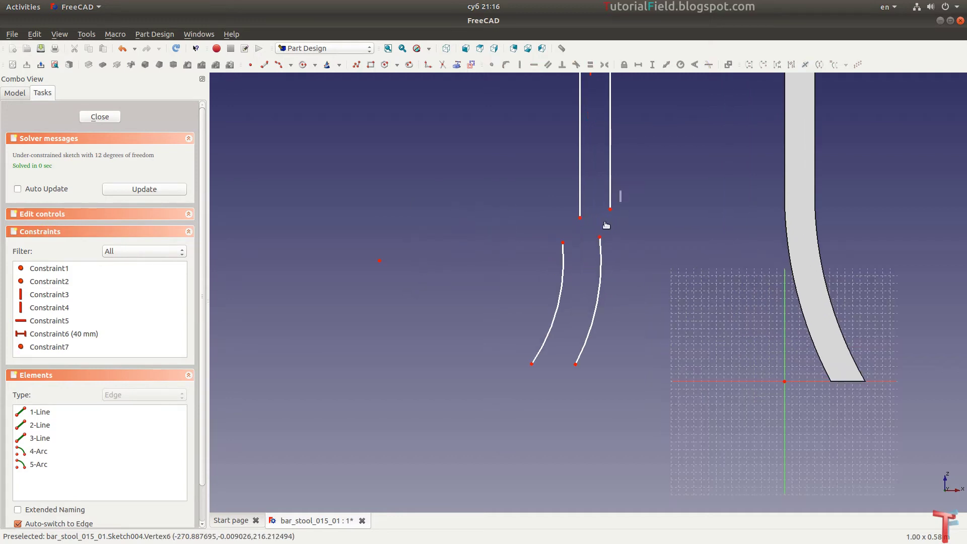
{"action": "key", "text": "t"}
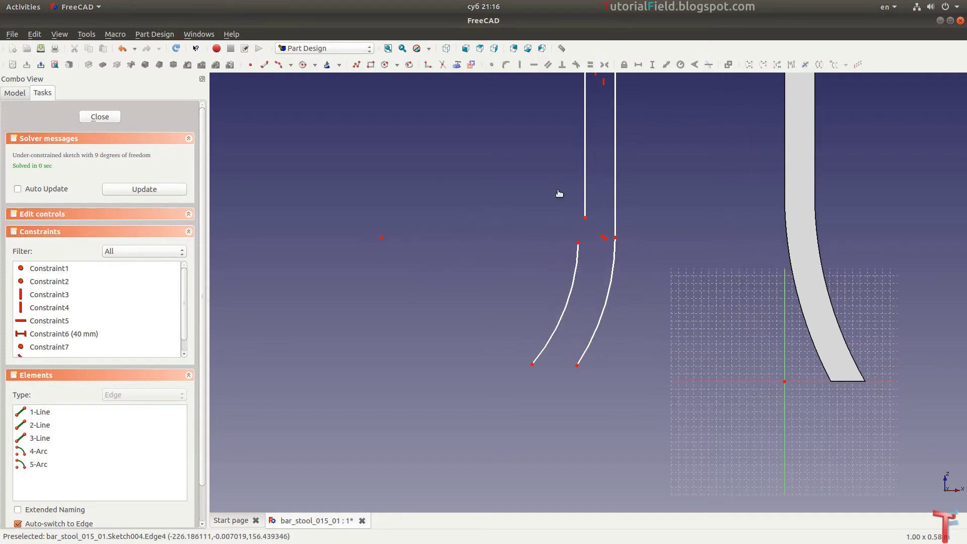
{"action": "left_click_drag", "start_coordinate": [535, 195], "coordinate": [591, 256]}
{"action": "key", "text": "t"}
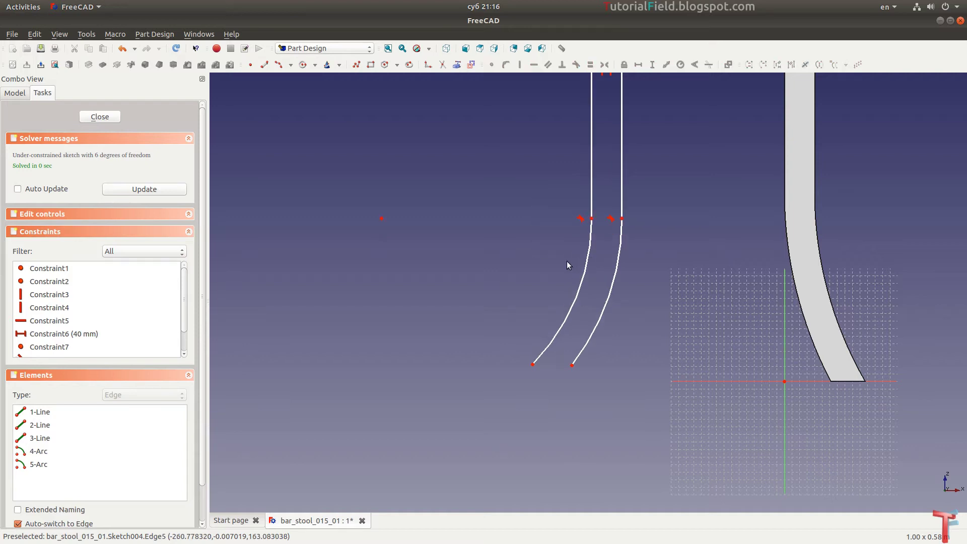
{"action": "scroll", "coordinate": [516, 385], "scroll_direction": "up", "scroll_amount": 2}
Close the profile with a horizontal bottom line joined to both arc ends.
{"action": "key", "text": "l"}
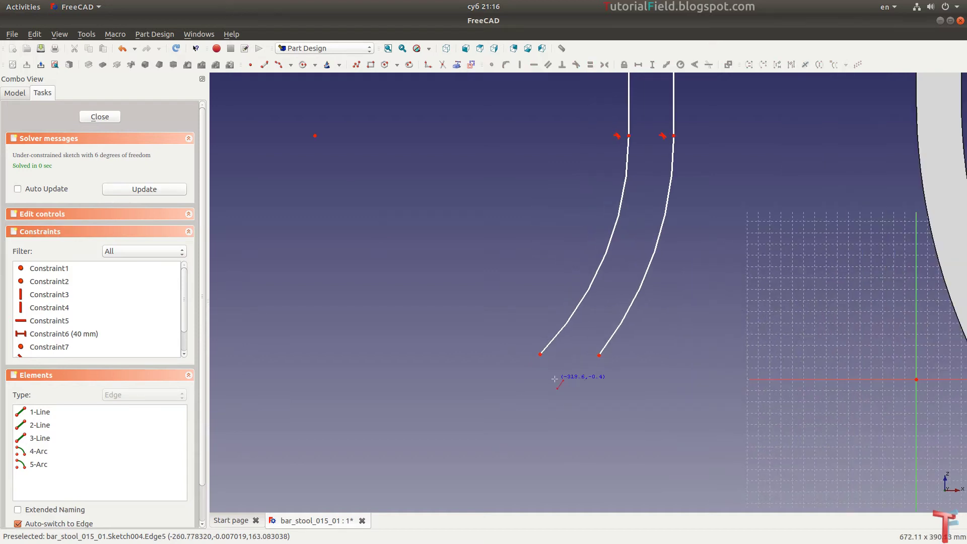
{"action": "left_click", "coordinate": [533, 371]}
{"action": "left_click", "coordinate": [603, 371]}
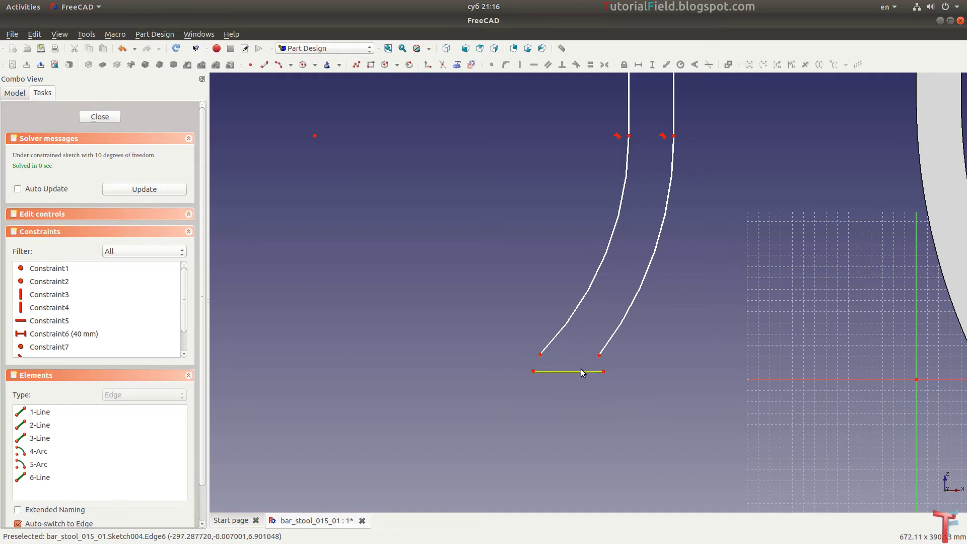
{"action": "left_click", "coordinate": [574, 372]}
{"action": "key", "text": "h"}
{"action": "left_click", "coordinate": [603, 371]}
{"action": "left_click", "coordinate": [598, 355]}
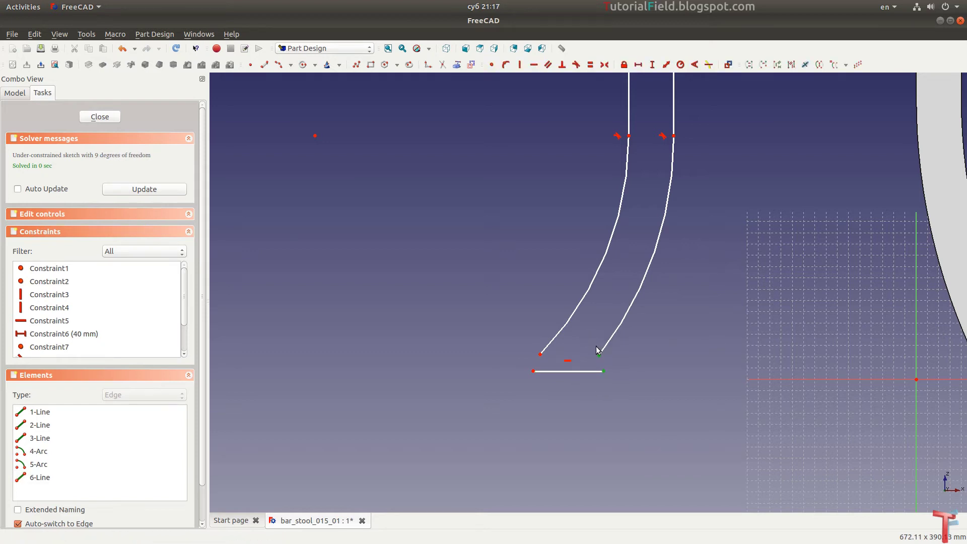
{"action": "key", "text": "c"}
{"action": "mouse_move", "coordinate": [506, 328]}
{"action": "left_mouse_down"}
{"action": "mouse_move", "coordinate": [544, 375]}
{"action": "mouse_move", "coordinate": [663, 377]}
{"action": "left_mouse_up"}
{"action": "key", "text": "c"}
Fix the bottom line's endpoint onto the horizontal axis and slide the profile right.
{"action": "left_click", "coordinate": [705, 372]}
{"action": "left_click", "coordinate": [756, 380]}
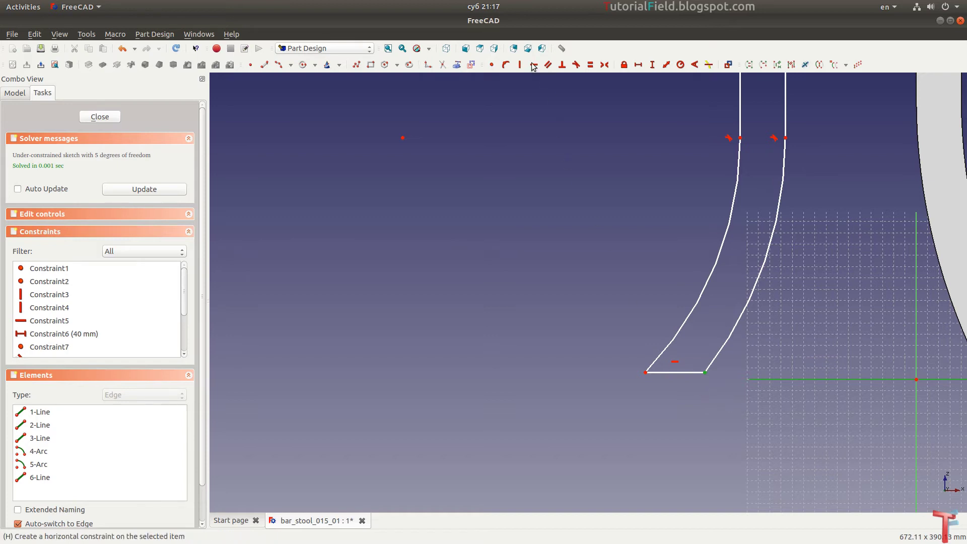
{"action": "left_click", "coordinate": [505, 64]}
{"action": "scroll", "coordinate": [584, 368], "scroll_direction": "down", "scroll_amount": 3}
{"action": "scroll", "coordinate": [600, 392], "scroll_direction": "up", "scroll_amount": 2}
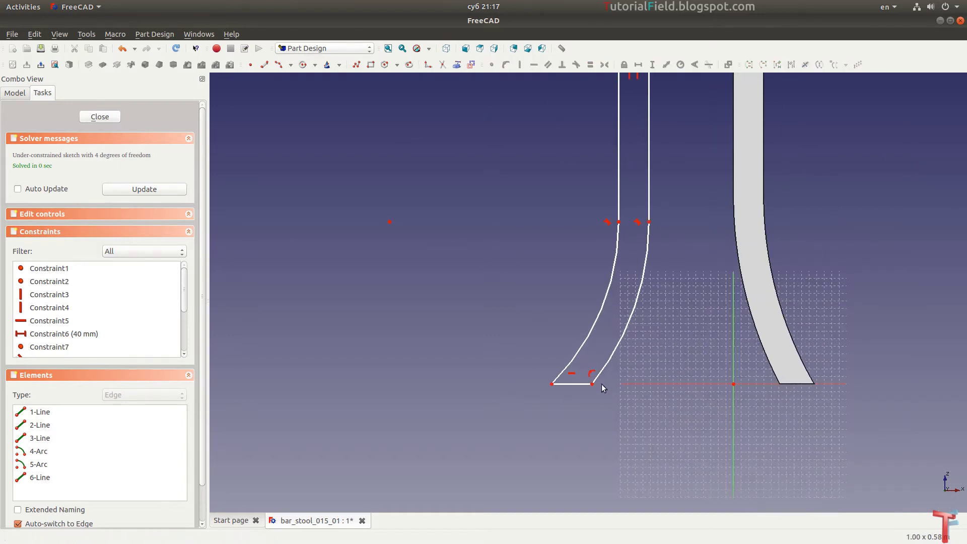
{"action": "left_click_drag", "start_coordinate": [612, 384], "coordinate": [621, 384]}
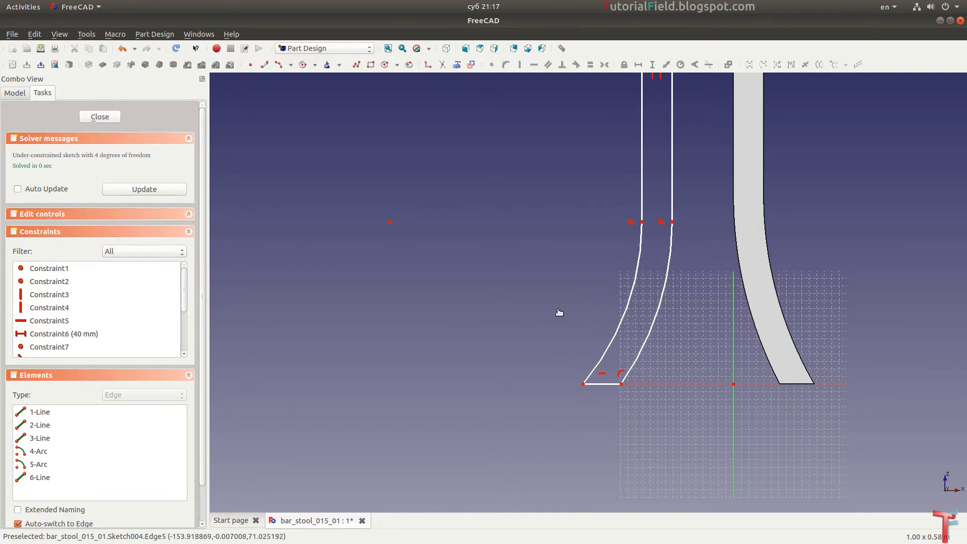
Give the profile's arcs an 800 mm radius.
{"action": "left_click", "coordinate": [613, 336]}
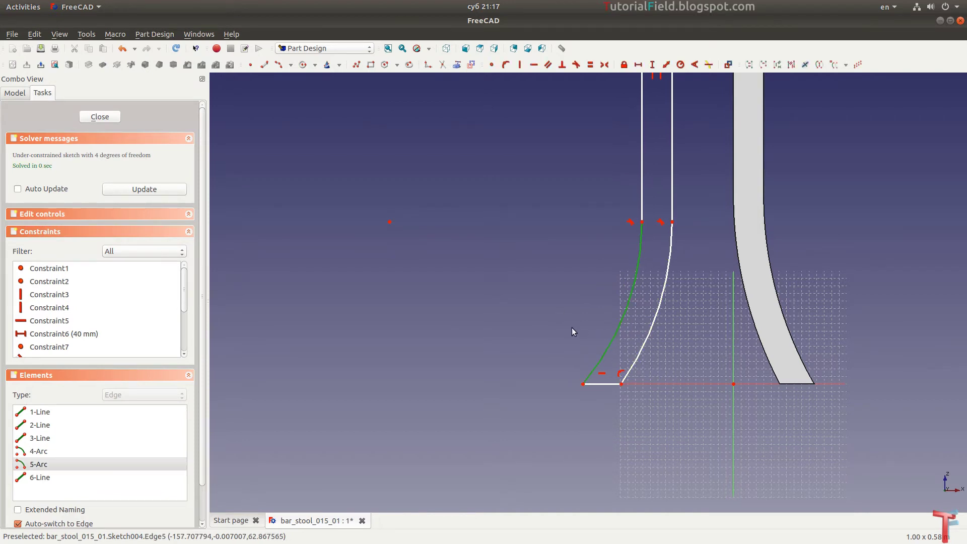
{"action": "key", "text": "shift+r"}
{"action": "type", "text": "800"}
{"action": "key", "text": "Return"}
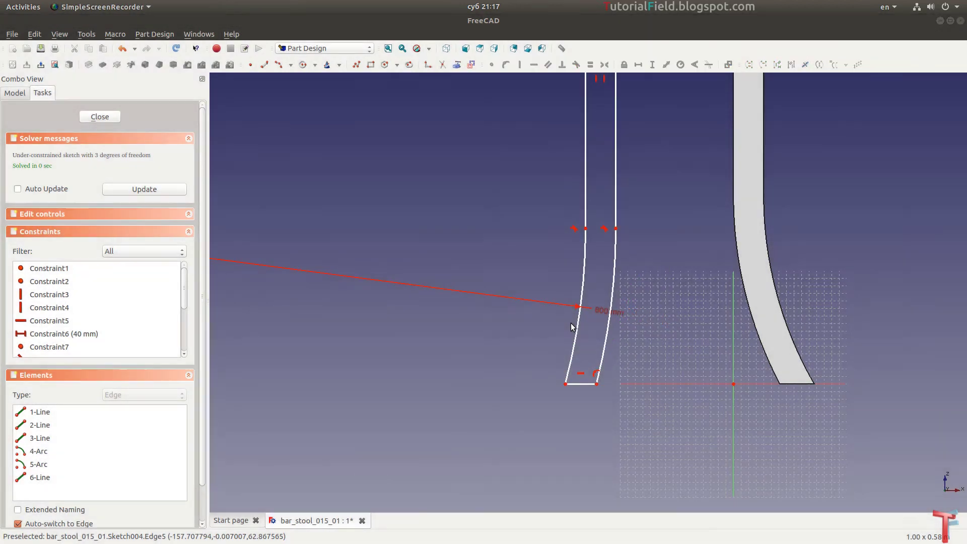
{"action": "scroll", "coordinate": [564, 328], "scroll_direction": "down", "scroll_amount": 3}
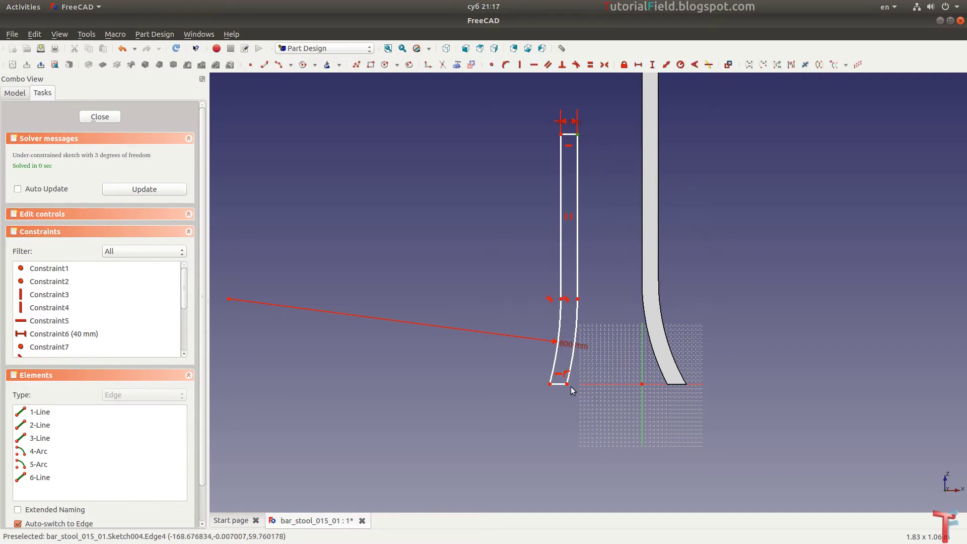
Set the 770 mm overall leg height and move its dimension left.
{"action": "left_click", "coordinate": [550, 384]}
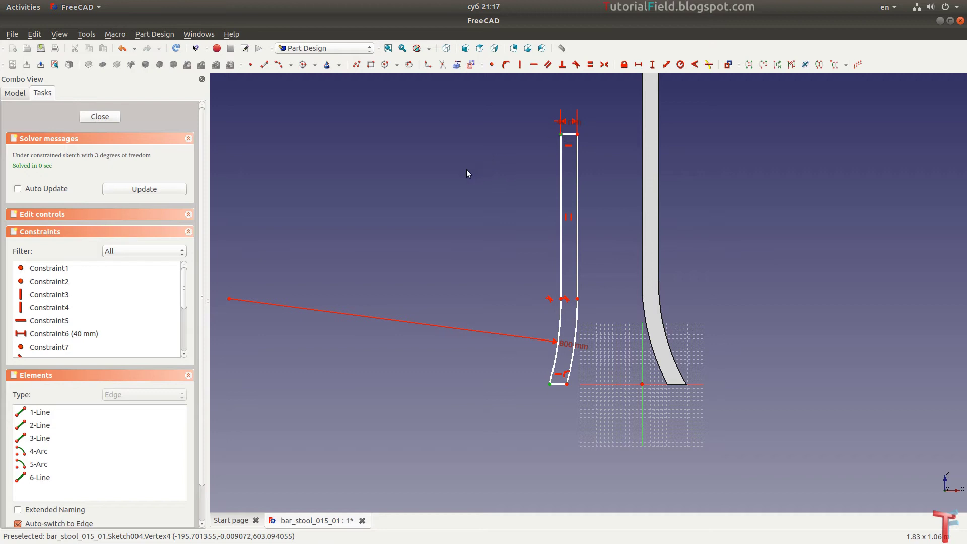
{"action": "key", "text": "i"}
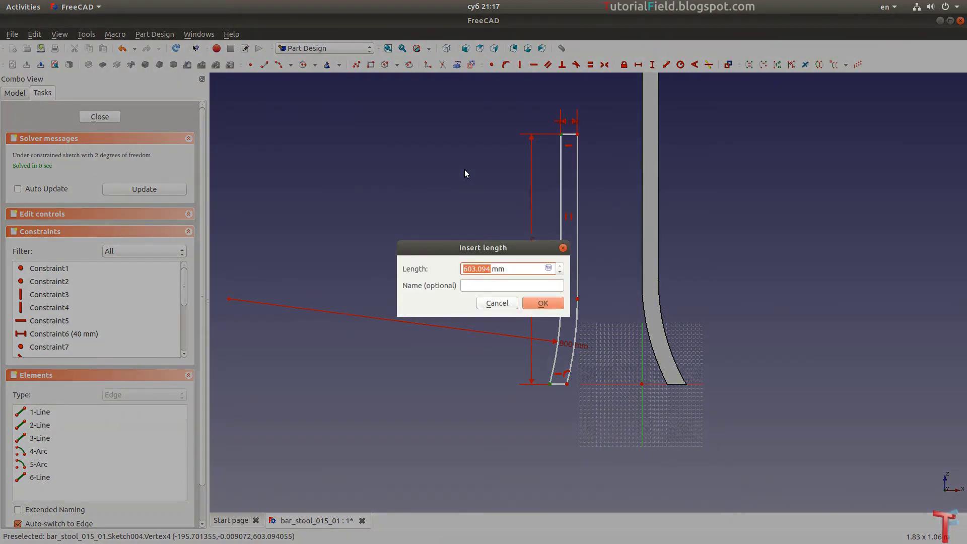
{"action": "type", "text": "710"}
{"action": "key", "text": "Return"}
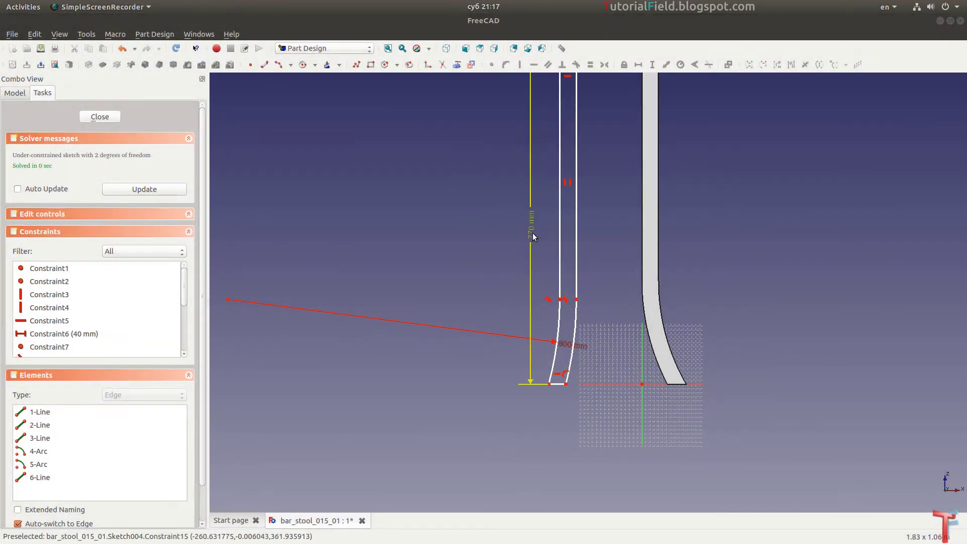
{"action": "left_click_drag", "start_coordinate": [531, 231], "coordinate": [472, 237]}
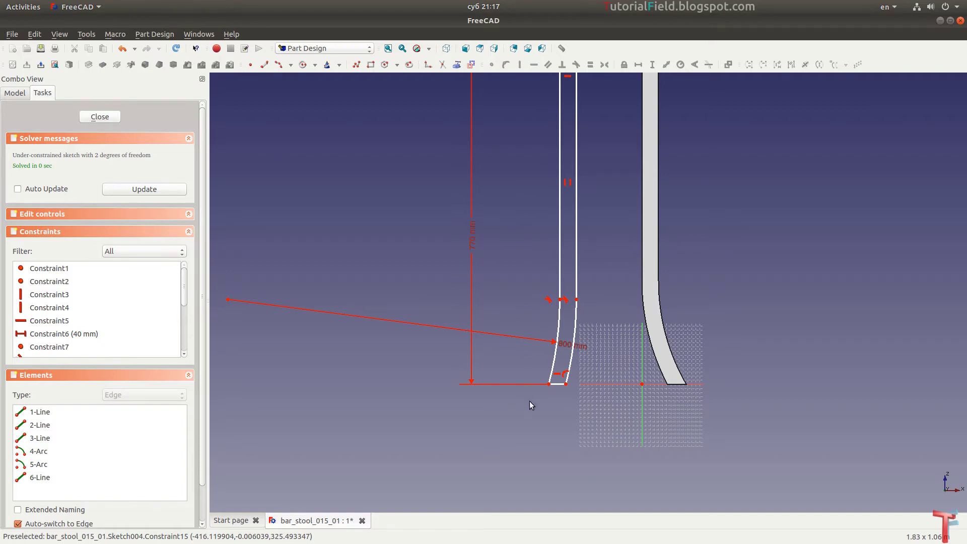
Add a 250 mm vertical distance up to where the bend begins.
{"action": "left_click", "coordinate": [560, 299]}
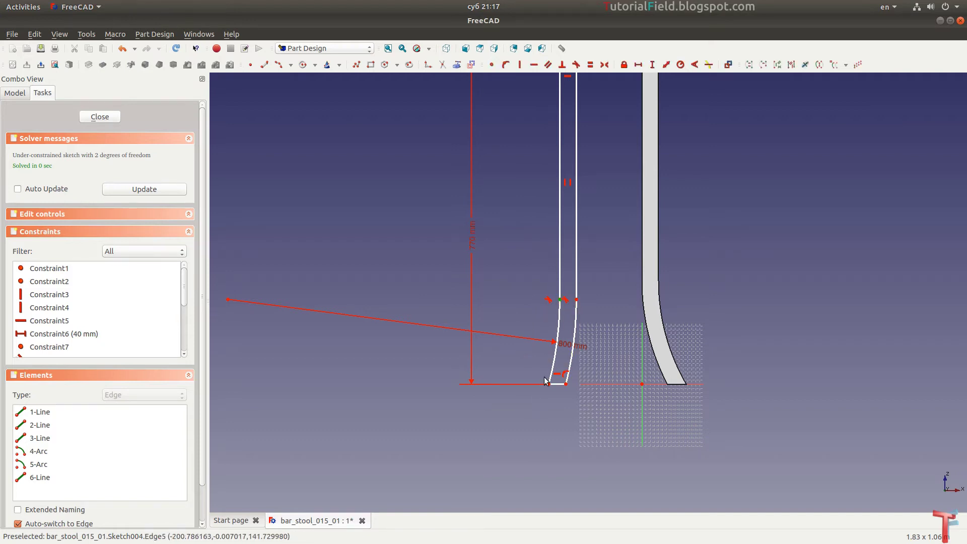
{"action": "key", "text": "shift+v"}
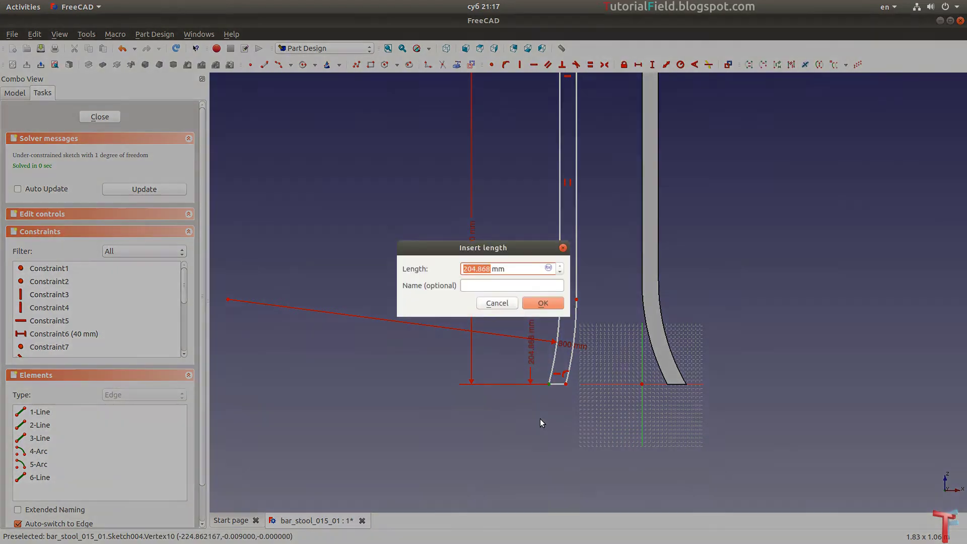
{"action": "type", "text": "250"}
{"action": "key", "text": "Return"}
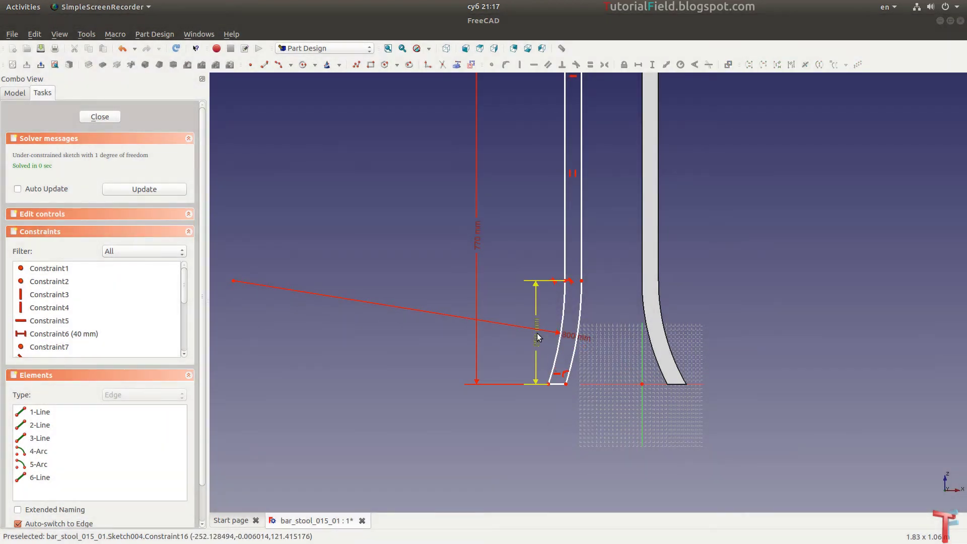
{"action": "left_click_drag", "start_coordinate": [537, 333], "coordinate": [524, 344]}
Spread the 770 mm and 40 mm dimension labels clear of the profile.
{"action": "left_click_drag", "start_coordinate": [478, 252], "coordinate": [447, 240]}
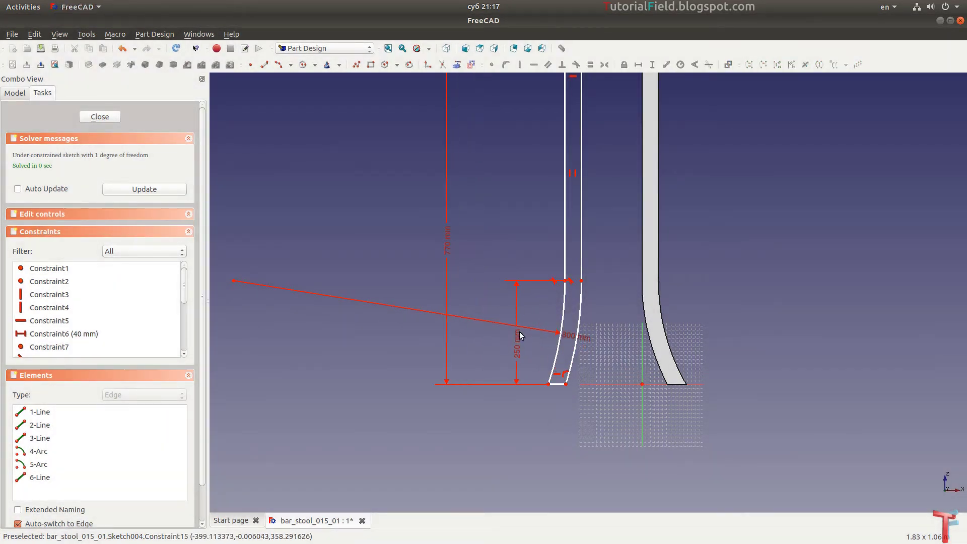
{"action": "left_click_drag", "start_coordinate": [517, 345], "coordinate": [504, 345]}
{"action": "scroll", "coordinate": [469, 423], "scroll_direction": "down", "scroll_amount": 2}
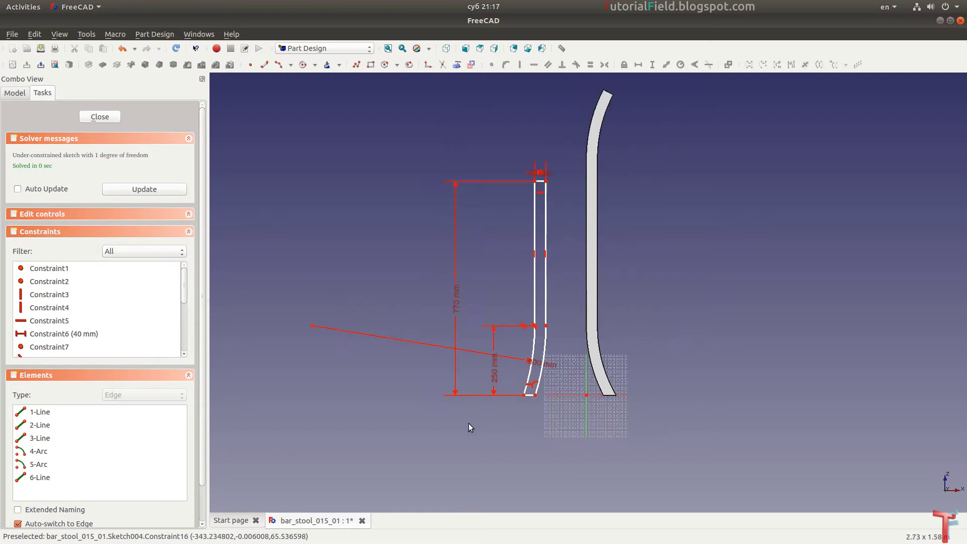
{"action": "scroll", "coordinate": [491, 403], "scroll_direction": "down", "scroll_amount": 2}
{"action": "scroll", "coordinate": [502, 252], "scroll_direction": "up", "scroll_amount": 6}
{"action": "scroll", "coordinate": [521, 251], "scroll_direction": "up", "scroll_amount": 1}
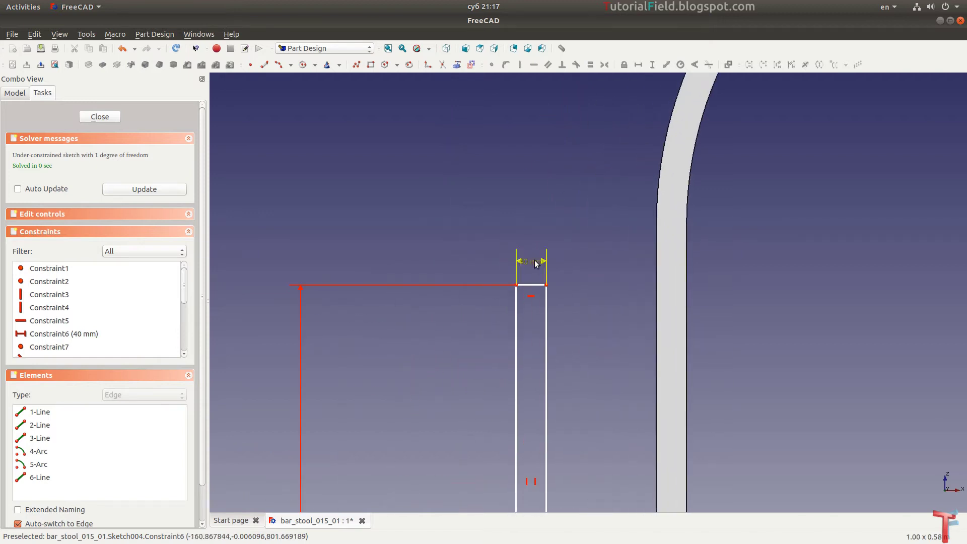
{"action": "left_click_drag", "start_coordinate": [529, 259], "coordinate": [432, 261]}
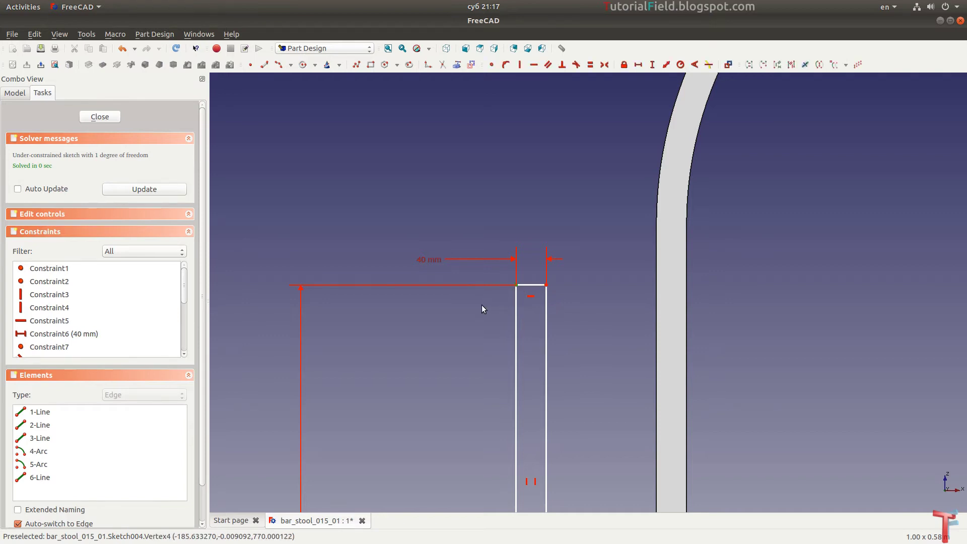
Add the -400 mm horizontal offset from the leg top and close the sketch.
{"action": "key", "text": "l"}
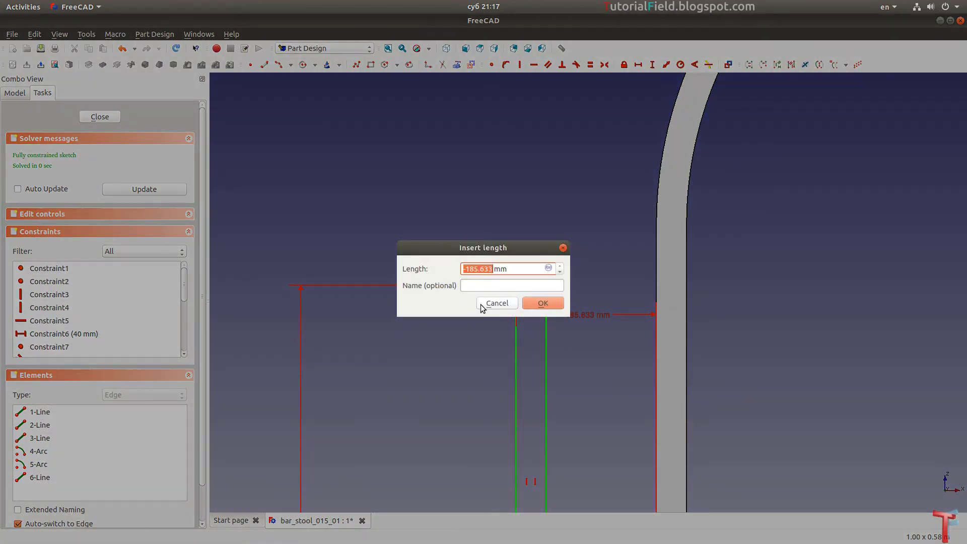
{"action": "type", "text": "-400"}
{"action": "key", "text": "Return"}
{"action": "scroll", "coordinate": [596, 250], "scroll_direction": "down", "scroll_amount": 2}
{"action": "scroll", "coordinate": [589, 376], "scroll_direction": "down", "scroll_amount": 2}
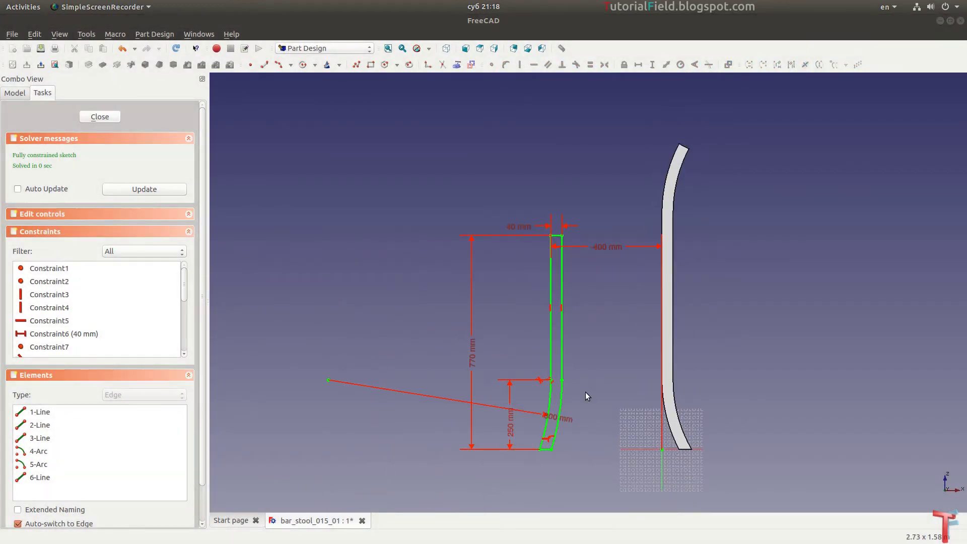
{"action": "scroll", "coordinate": [585, 391], "scroll_direction": "up", "scroll_amount": 1}
{"action": "left_click", "coordinate": [98, 122]}
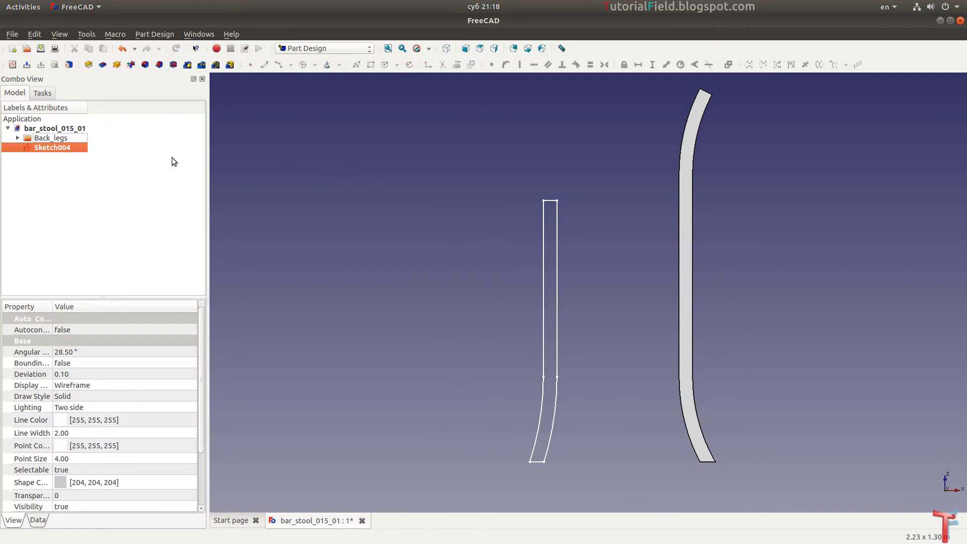
Pad Sketch004 into solid Pad001 and view it beside the curved leg.
{"action": "left_click", "coordinate": [92, 71]}
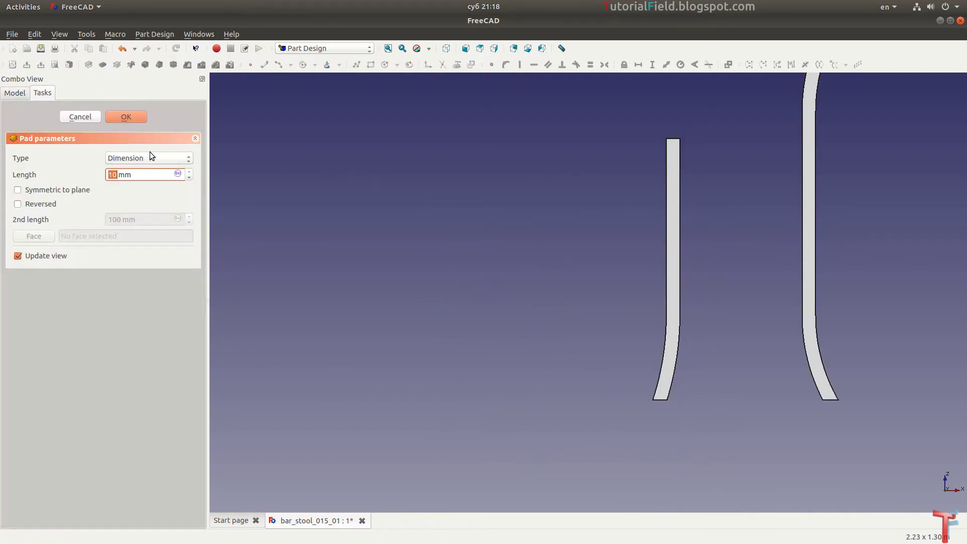
{"action": "key", "text": "Return"}
{"action": "middle_click_drag", "start_coordinate": [528, 318], "coordinate": [700, 281]}
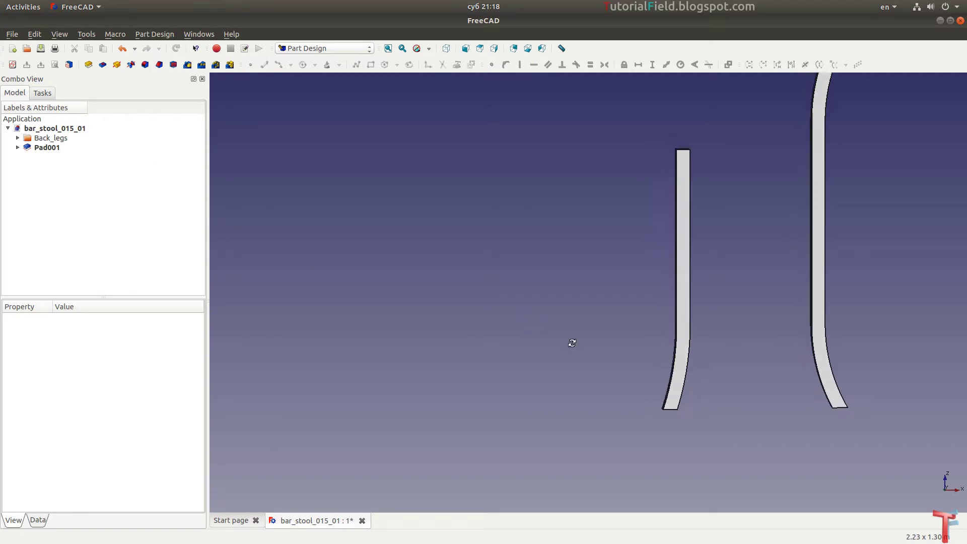
{"action": "scroll", "coordinate": [698, 281], "scroll_direction": "down", "scroll_amount": 3}
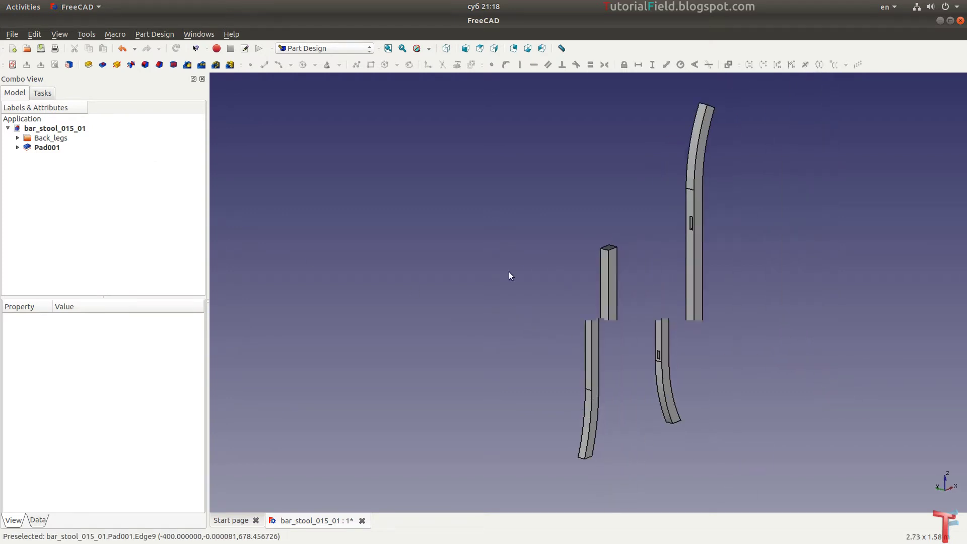
{"action": "scroll", "coordinate": [653, 351], "scroll_direction": "up", "scroll_amount": 2}
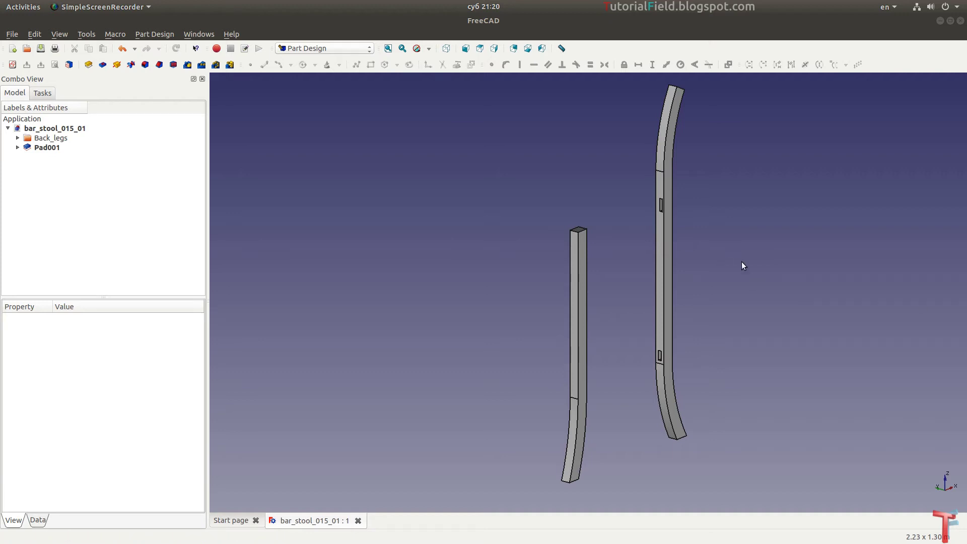
{"action": "mouse_move", "coordinate": [741, 262]}
{"action": "middle_mouse_down"}
{"action": "mouse_move", "coordinate": [648, 290]}
{"action": "mouse_move", "coordinate": [512, 292]}
{"action": "middle_mouse_up"}
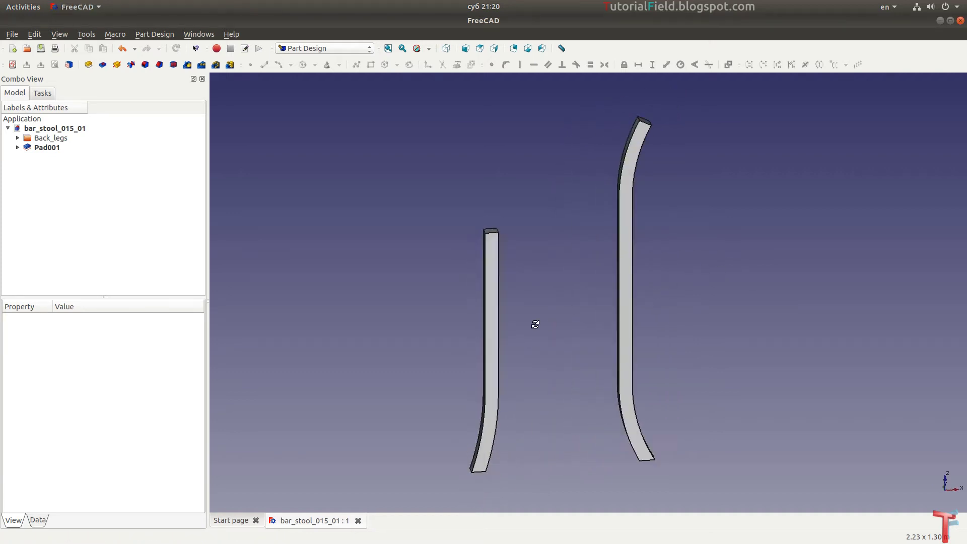
{"action": "scroll", "coordinate": [554, 270], "scroll_direction": "up", "scroll_amount": 5}
{"action": "scroll", "coordinate": [564, 269], "scroll_direction": "up", "scroll_amount": 3}
Start a new sketch on Pad001's side face and show the model in wireframe.
{"action": "left_click", "coordinate": [564, 267]}
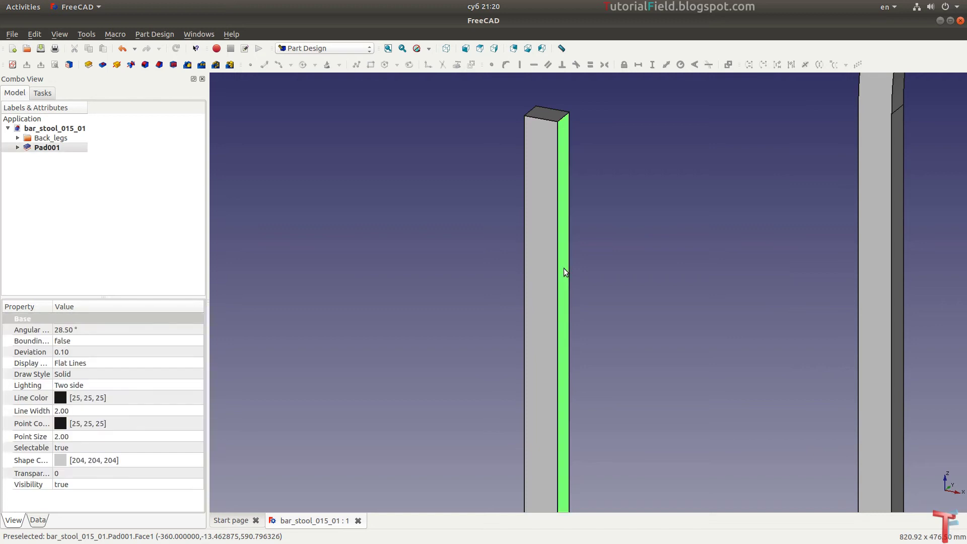
{"action": "left_click", "coordinate": [13, 64]}
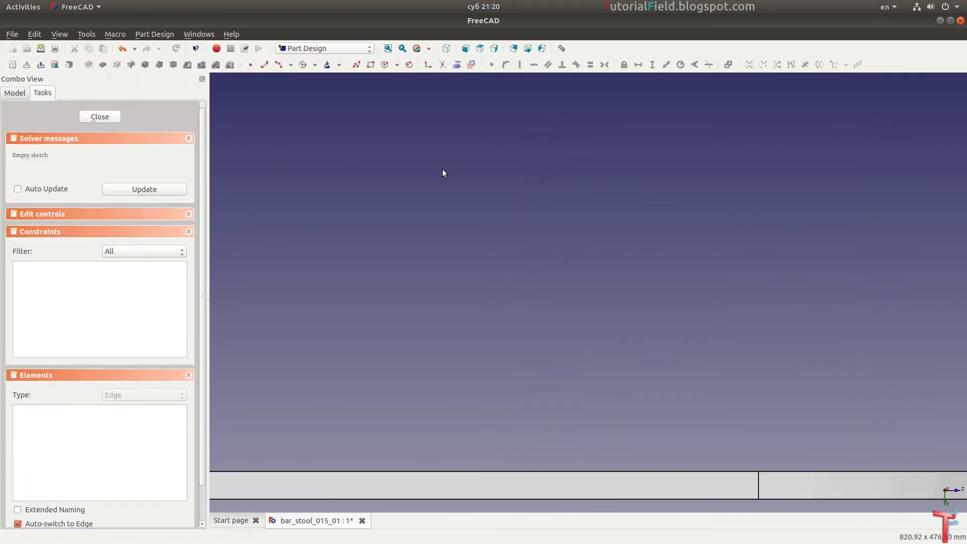
{"action": "scroll", "coordinate": [720, 247], "scroll_direction": "up", "scroll_amount": 4}
{"action": "left_click", "coordinate": [429, 48]}
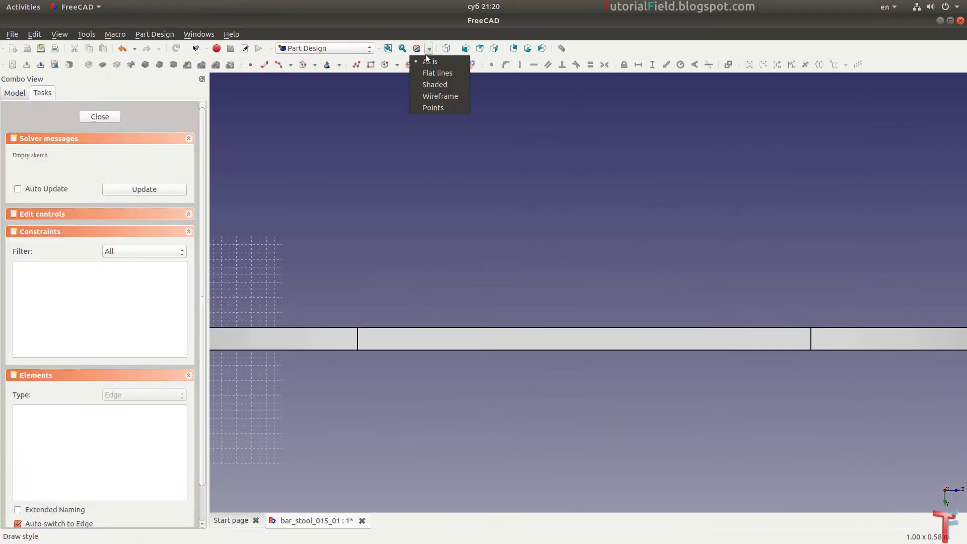
{"action": "left_click", "coordinate": [427, 96]}
{"action": "scroll", "coordinate": [650, 277], "scroll_direction": "down", "scroll_amount": 2}
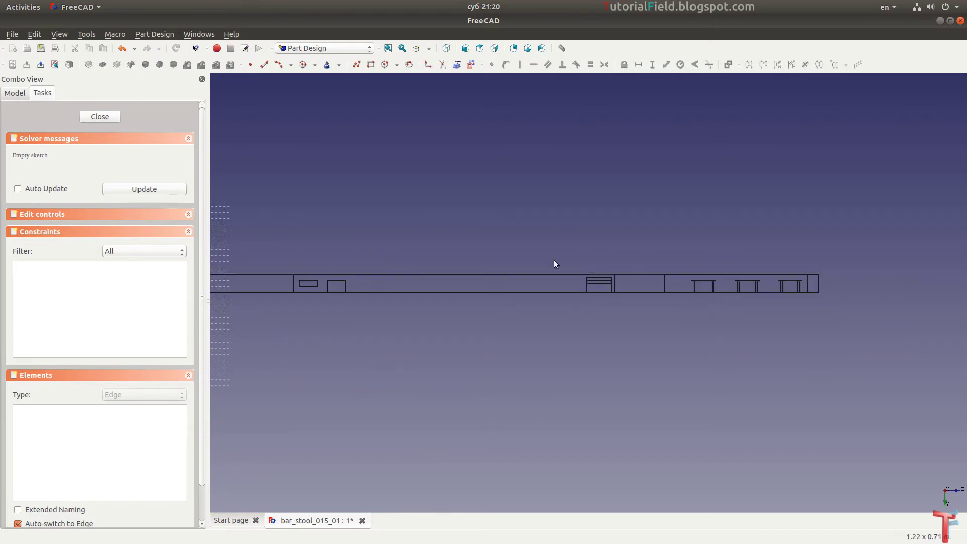
{"action": "scroll", "coordinate": [553, 259], "scroll_direction": "up", "scroll_amount": 2}
Import Pad001's upper long edge as external reference geometry.
{"action": "left_click", "coordinate": [457, 64]}
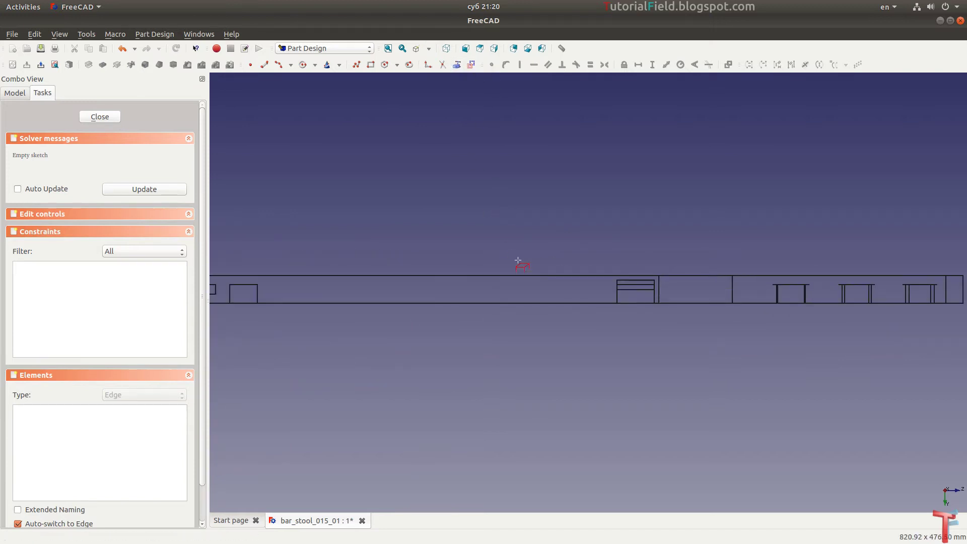
{"action": "mouse_move", "coordinate": [514, 285]}
{"action": "middle_mouse_down"}
{"action": "mouse_move", "coordinate": [536, 238]}
{"action": "mouse_move", "coordinate": [548, 269]}
{"action": "mouse_move", "coordinate": [533, 255]}
{"action": "mouse_move", "coordinate": [534, 267]}
{"action": "mouse_move", "coordinate": [631, 242]}
{"action": "mouse_move", "coordinate": [430, 278]}
{"action": "middle_mouse_up"}
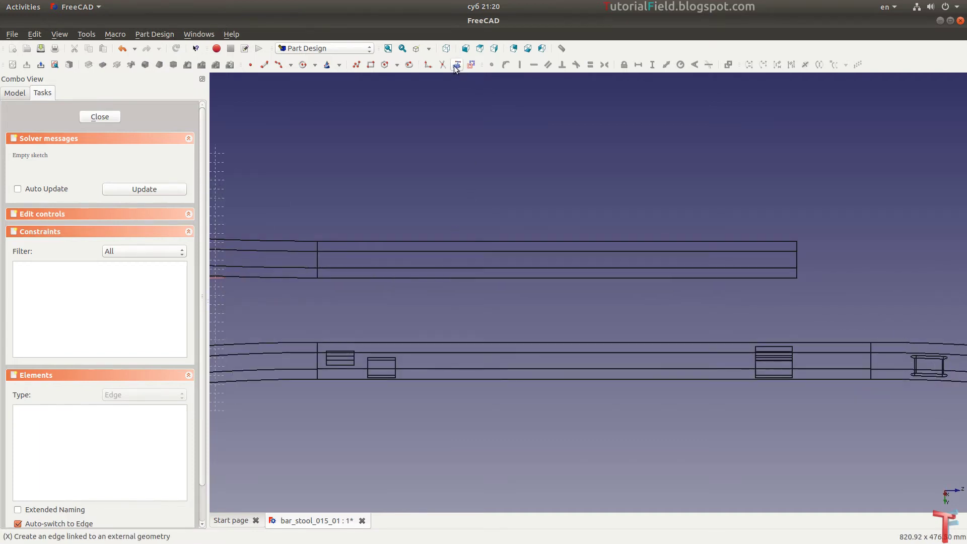
{"action": "left_click", "coordinate": [541, 267]}
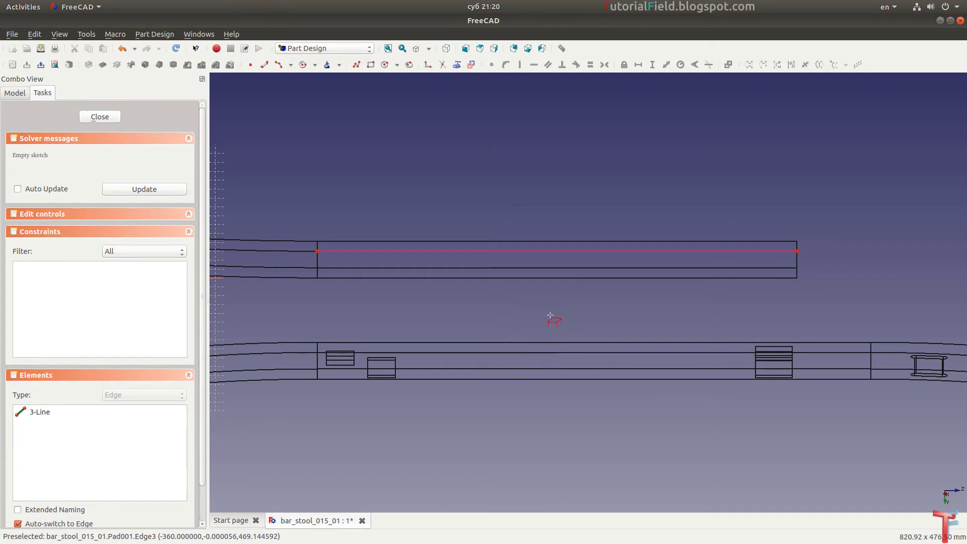
{"action": "key", "text": "Escape"}
Draw a rectangle over the existing slot outline in a square-on view.
{"action": "left_click", "coordinate": [69, 65]}
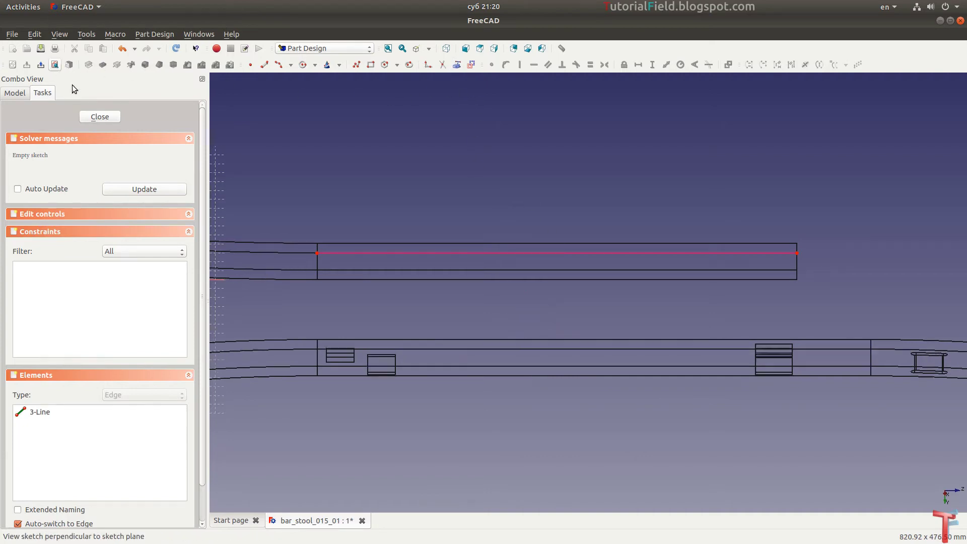
{"action": "scroll", "coordinate": [818, 302], "scroll_direction": "up", "scroll_amount": 3}
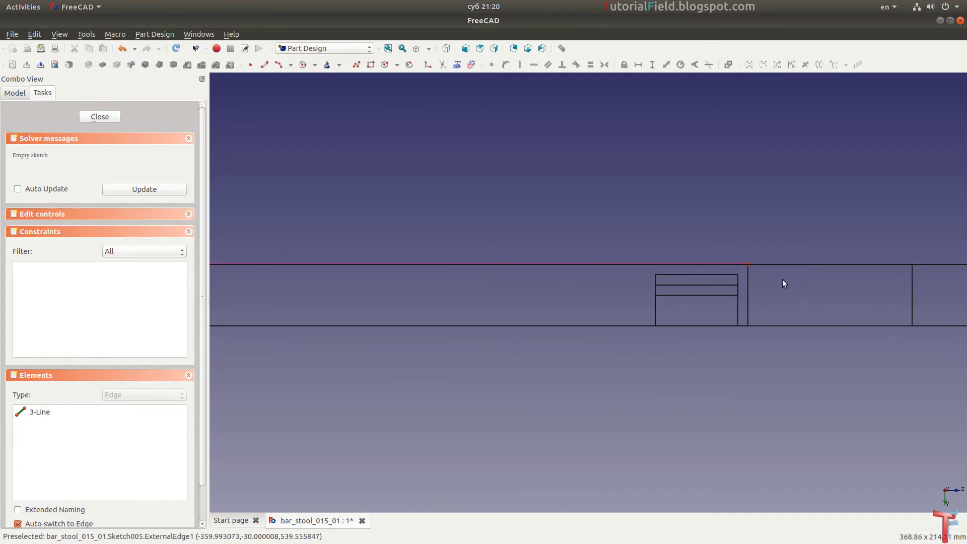
{"action": "scroll", "coordinate": [785, 281], "scroll_direction": "up", "scroll_amount": 4}
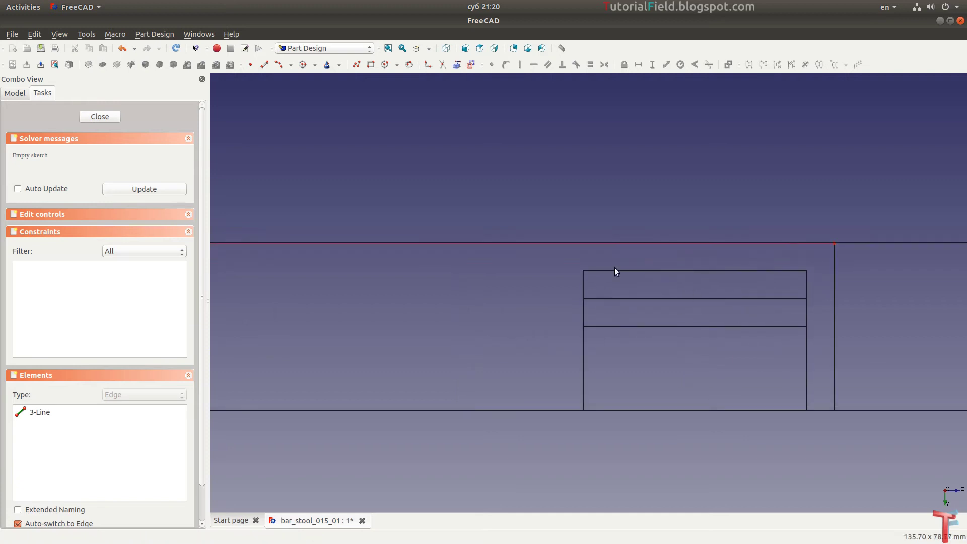
{"action": "left_click", "coordinate": [370, 64]}
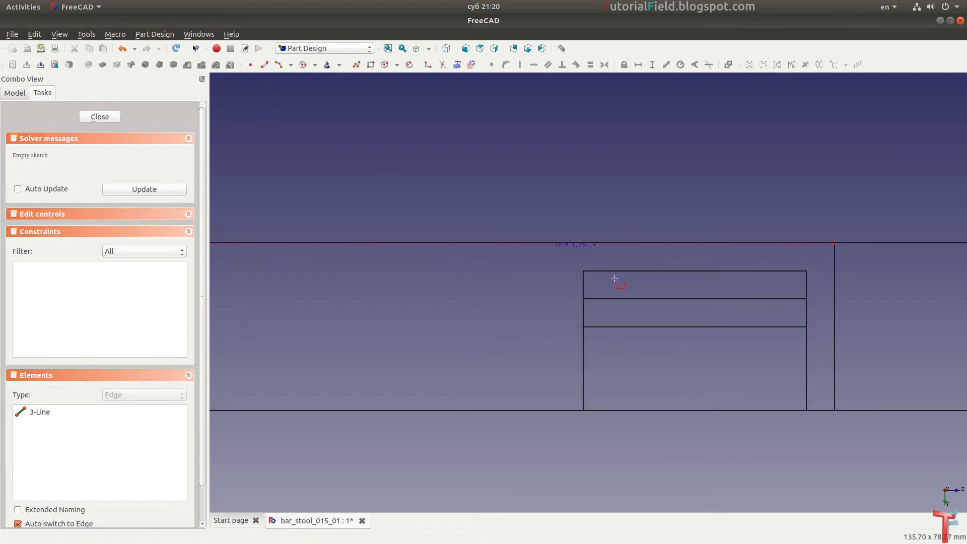
{"action": "left_click", "coordinate": [579, 260]}
{"action": "left_click", "coordinate": [785, 345]}
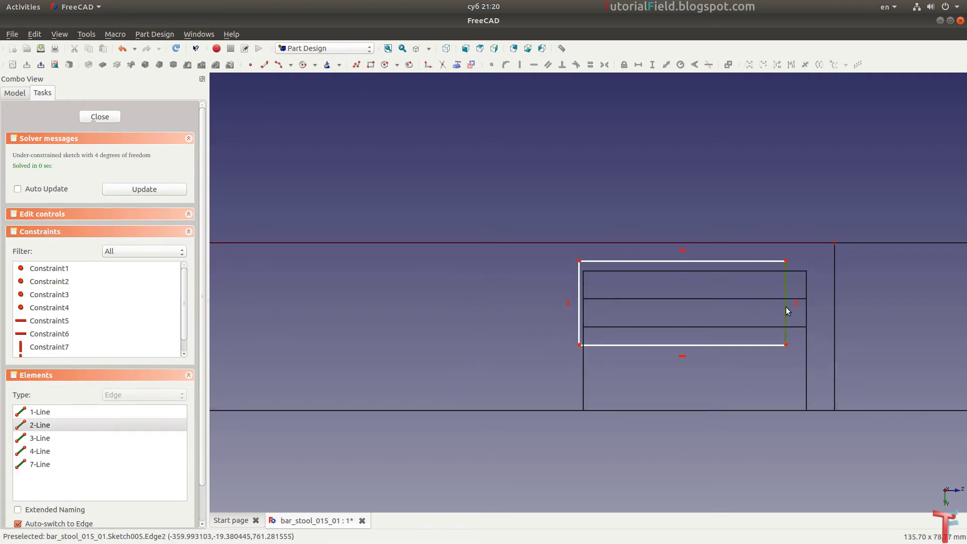
Constrain the rectangle's right edge to 10 mm height.
{"action": "left_click", "coordinate": [784, 325]}
{"action": "type", "text": "i"}
{"action": "type", "text": "10"}
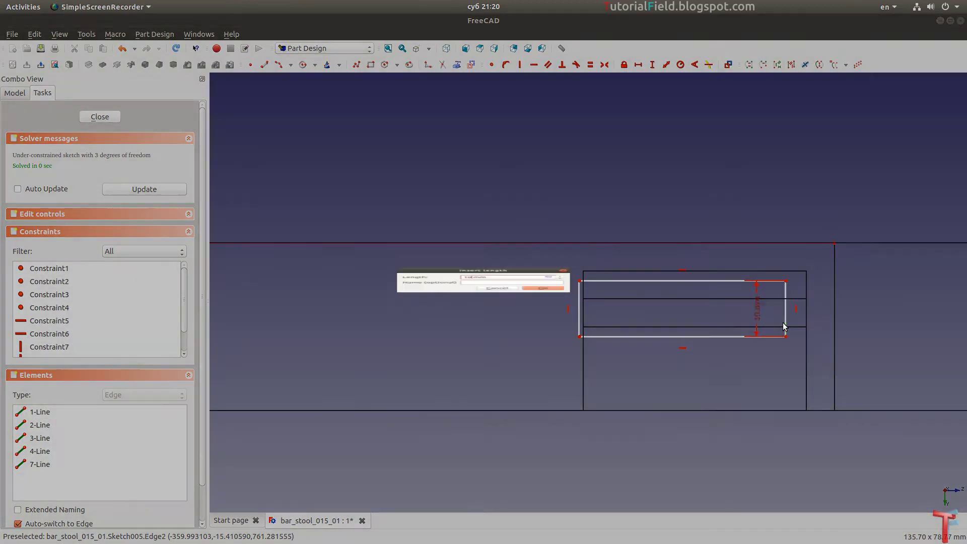
{"action": "key", "text": "Return"}
{"action": "left_click_drag", "start_coordinate": [755, 315], "coordinate": [916, 351]}
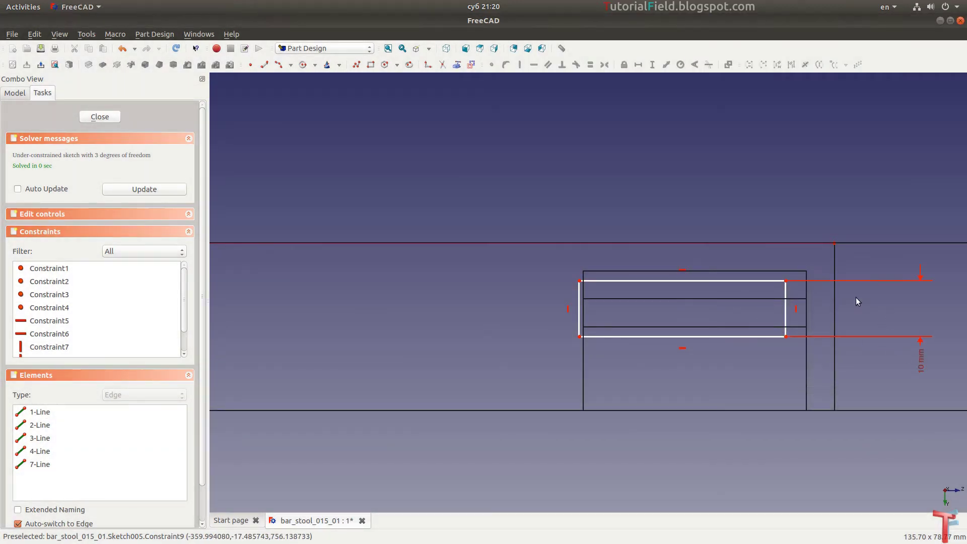
{"action": "scroll", "coordinate": [562, 329], "scroll_direction": "down", "scroll_amount": 3}
{"action": "scroll", "coordinate": [740, 315], "scroll_direction": "up", "scroll_amount": 4}
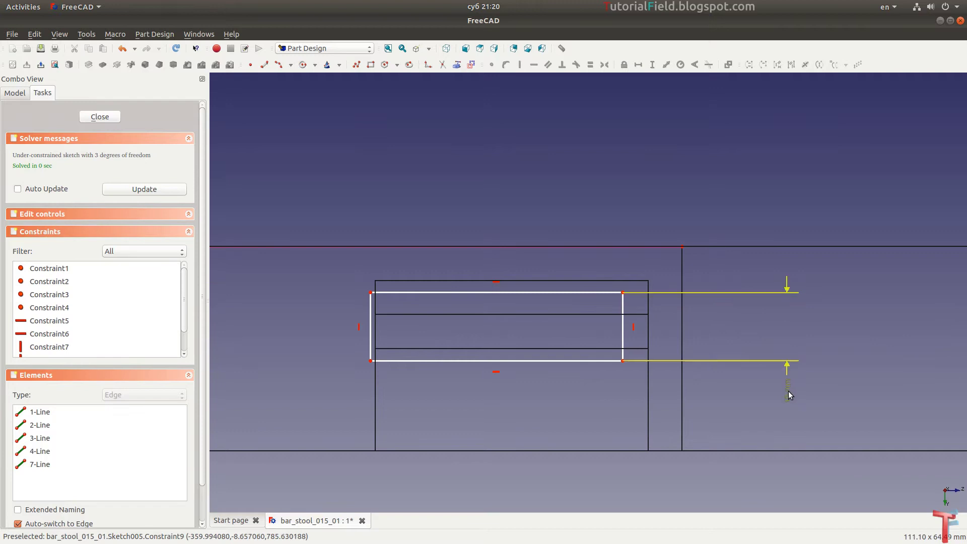
{"action": "left_click_drag", "start_coordinate": [789, 395], "coordinate": [720, 400]}
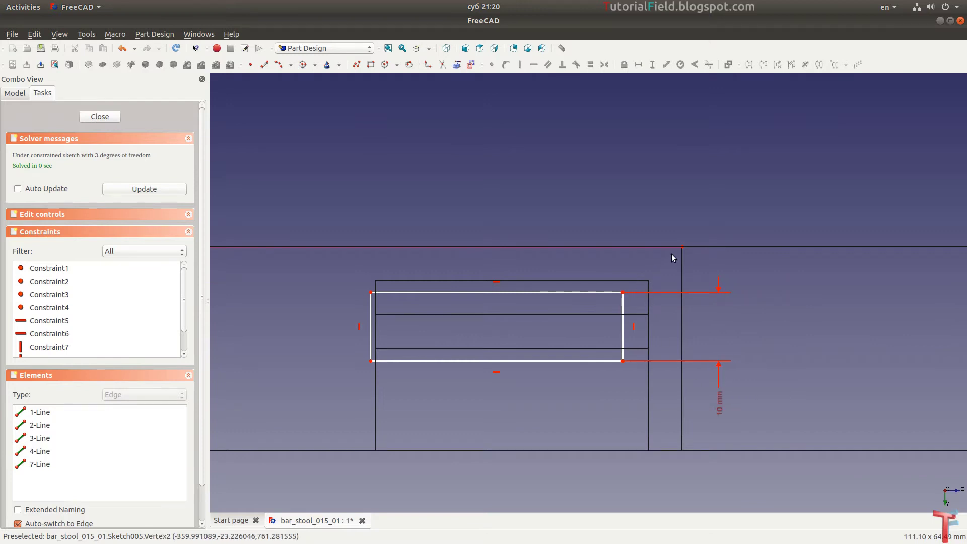
Offset the rectangle 5 mm below the top line and 5 mm from the leg edge.
{"action": "left_click", "coordinate": [681, 270]}
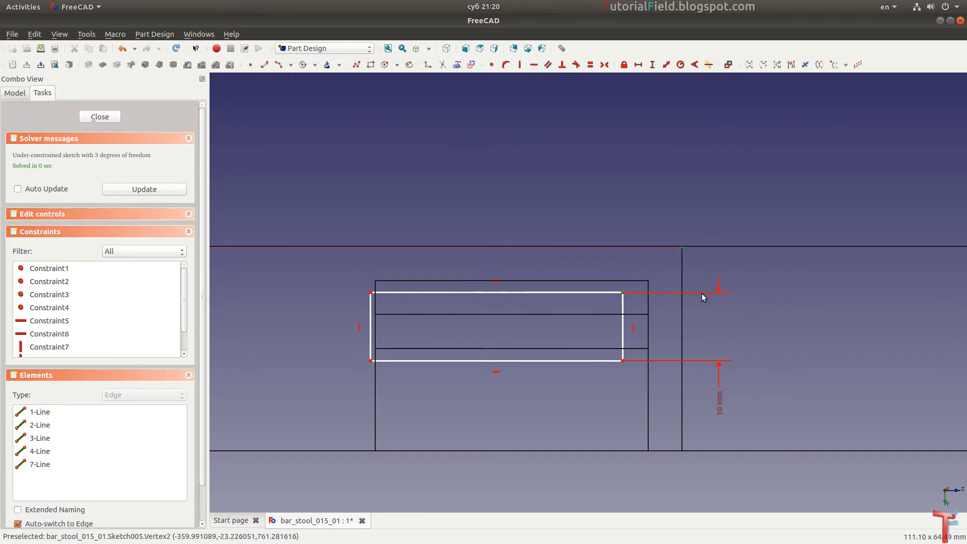
{"action": "key", "text": "i"}
{"action": "type", "text": "5"}
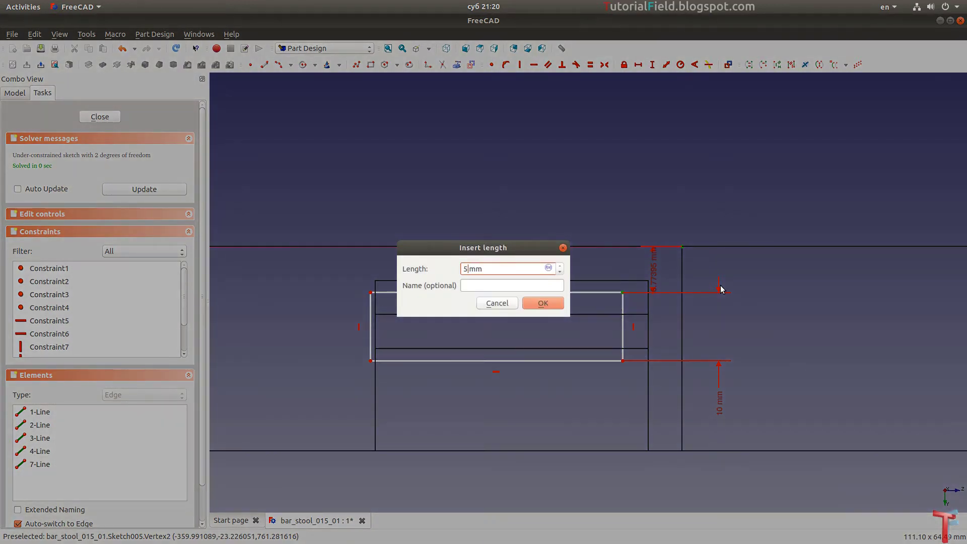
{"action": "key", "text": "Return"}
{"action": "left_click_drag", "start_coordinate": [652, 272], "coordinate": [762, 321]}
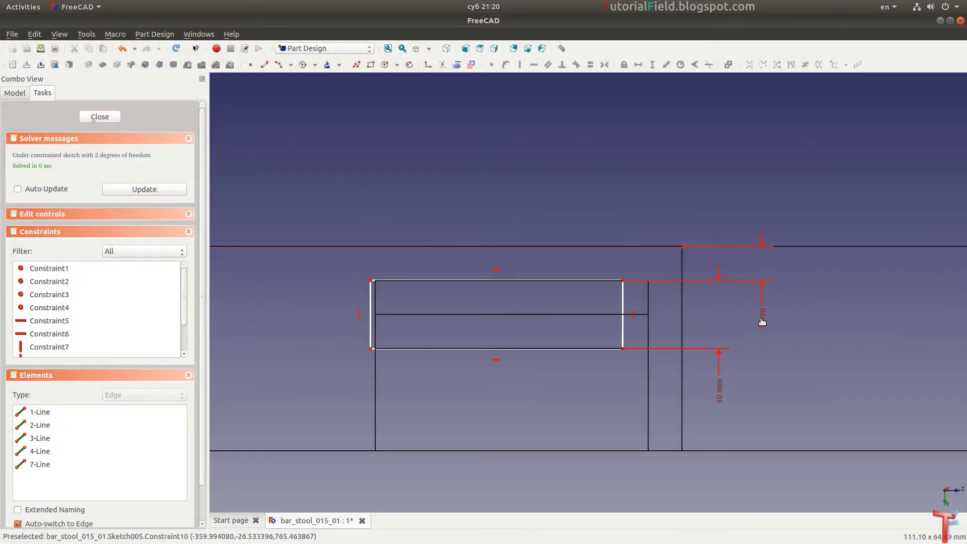
{"action": "left_click", "coordinate": [623, 281]}
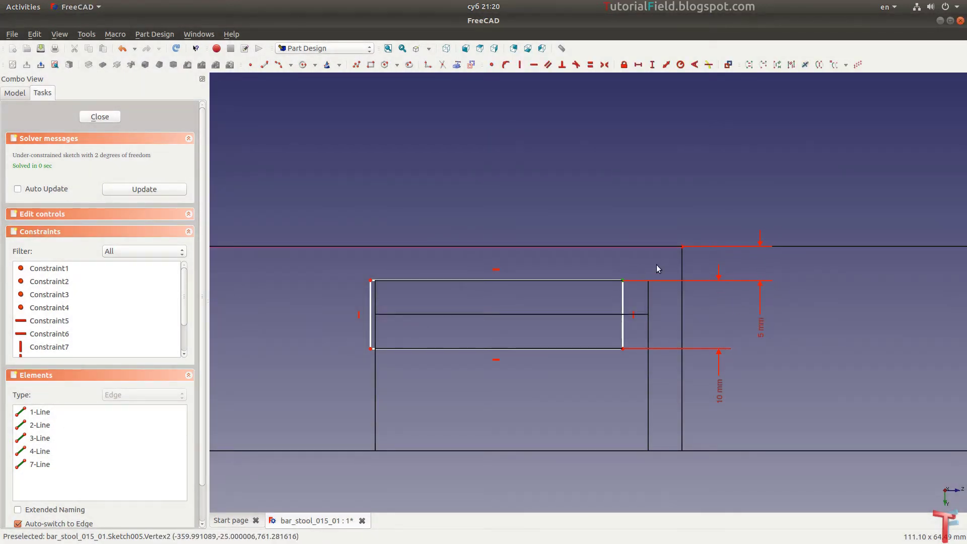
{"action": "key", "text": "shift+h"}
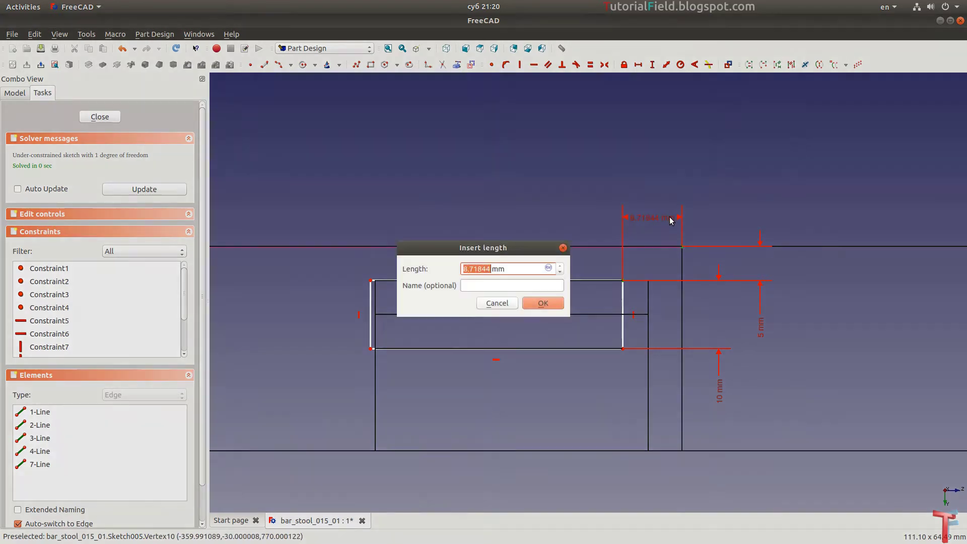
{"action": "type", "text": "5"}
{"action": "key", "text": "Return"}
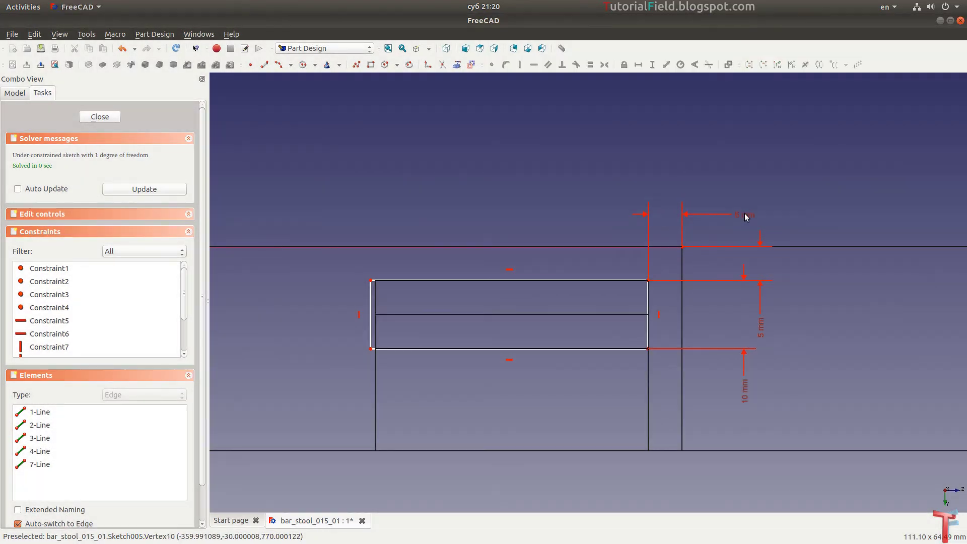
Set the rectangle's top edge to 40 mm width.
{"action": "left_click", "coordinate": [521, 280]}
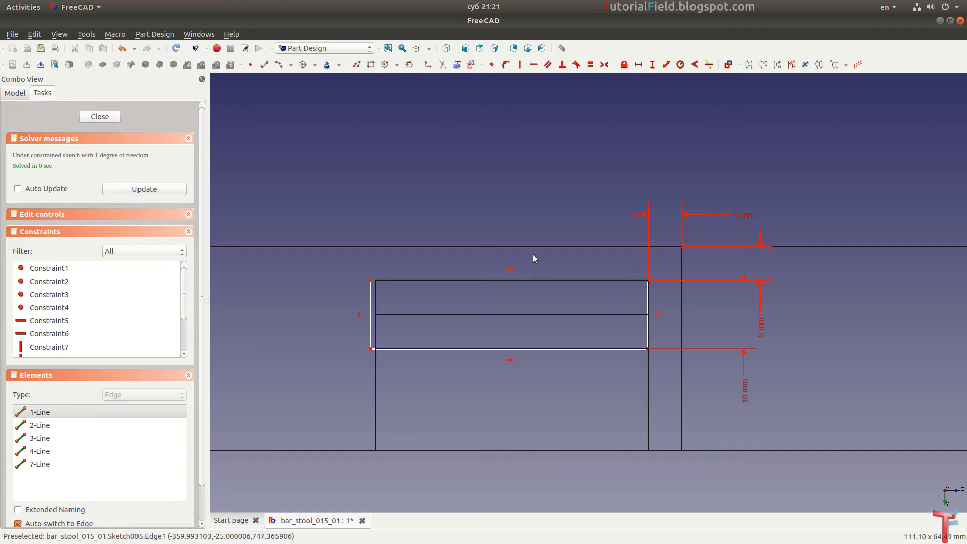
{"action": "key", "text": "shift+h"}
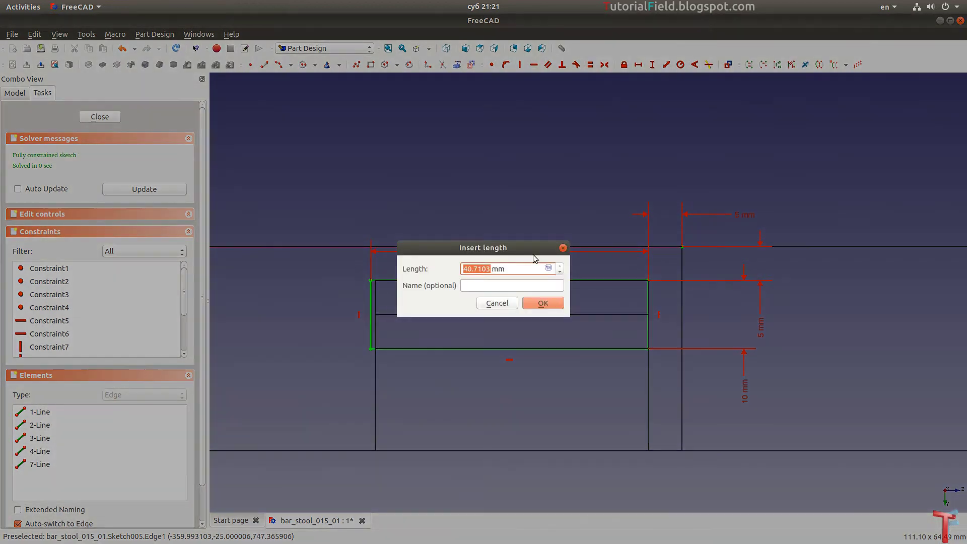
{"action": "key", "text": "Return"}
{"action": "scroll", "coordinate": [518, 247], "scroll_direction": "down", "scroll_amount": 3}
Draw a second slot rectangle in the sketch.
{"action": "scroll", "coordinate": [762, 212], "scroll_direction": "down", "scroll_amount": 3}
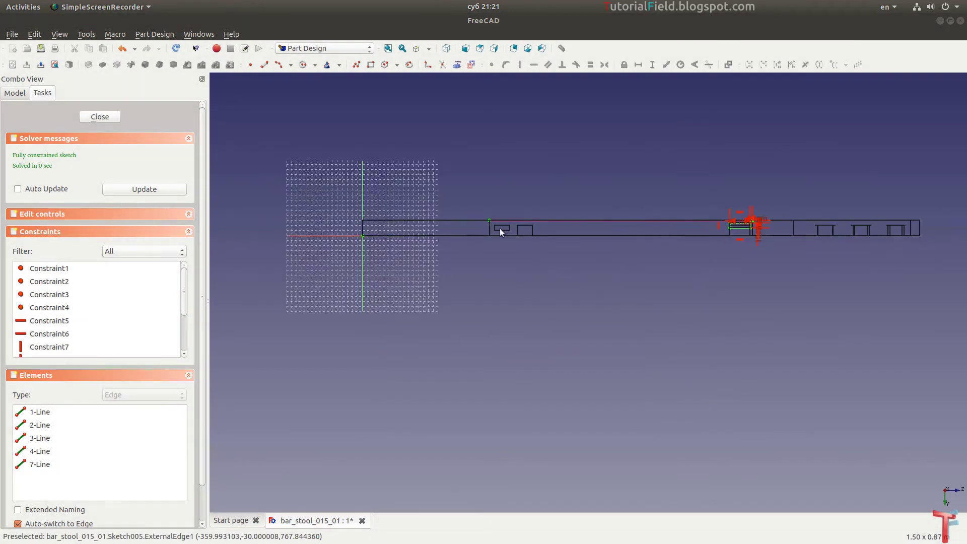
{"action": "scroll", "coordinate": [500, 228], "scroll_direction": "up", "scroll_amount": 5}
{"action": "scroll", "coordinate": [542, 262], "scroll_direction": "up", "scroll_amount": 4}
{"action": "scroll", "coordinate": [587, 243], "scroll_direction": "up", "scroll_amount": 2}
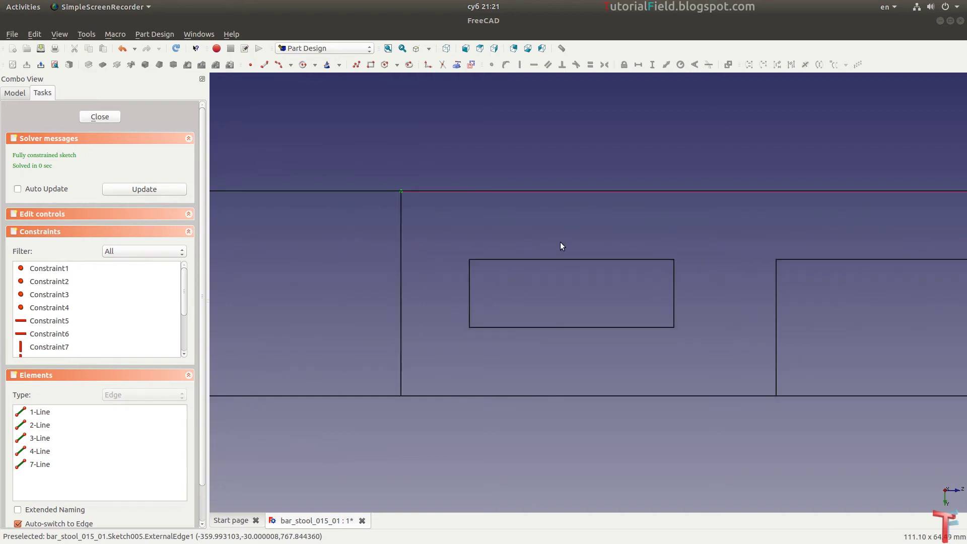
{"action": "left_click", "coordinate": [370, 64]}
{"action": "left_click", "coordinate": [456, 233]}
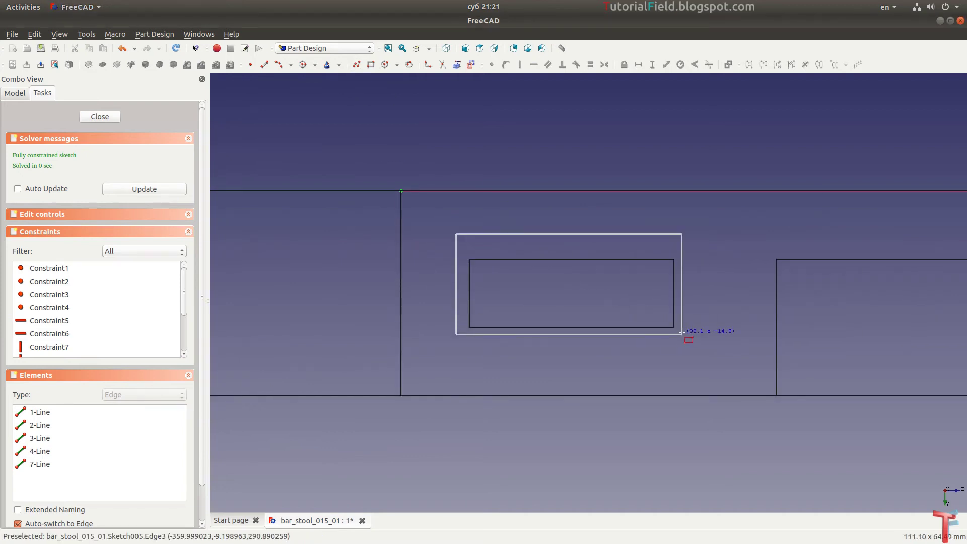
{"action": "left_click", "coordinate": [678, 309]}
Make the second rectangle 10 mm tall and 30 mm wide.
{"action": "left_click", "coordinate": [677, 277]}
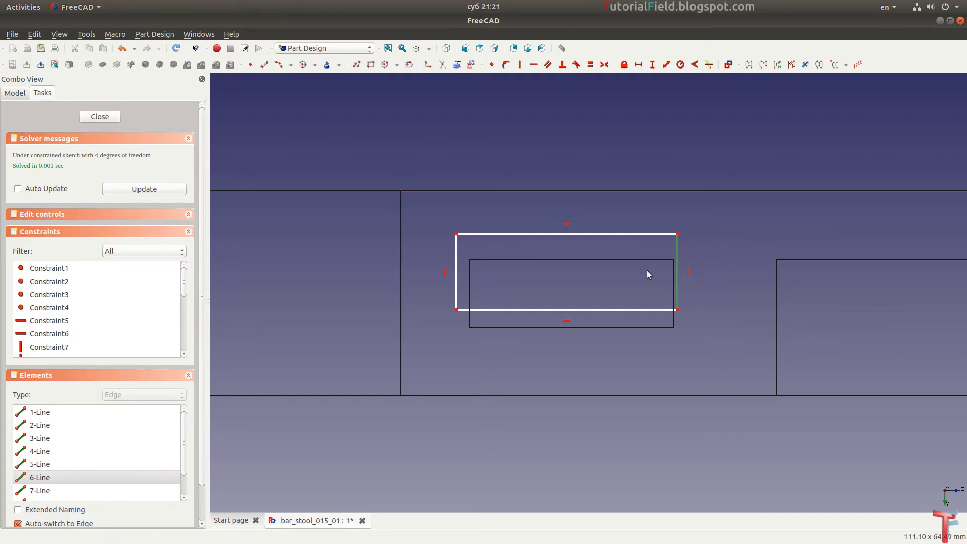
{"action": "type", "text": "i10"}
{"action": "key", "text": "Return"}
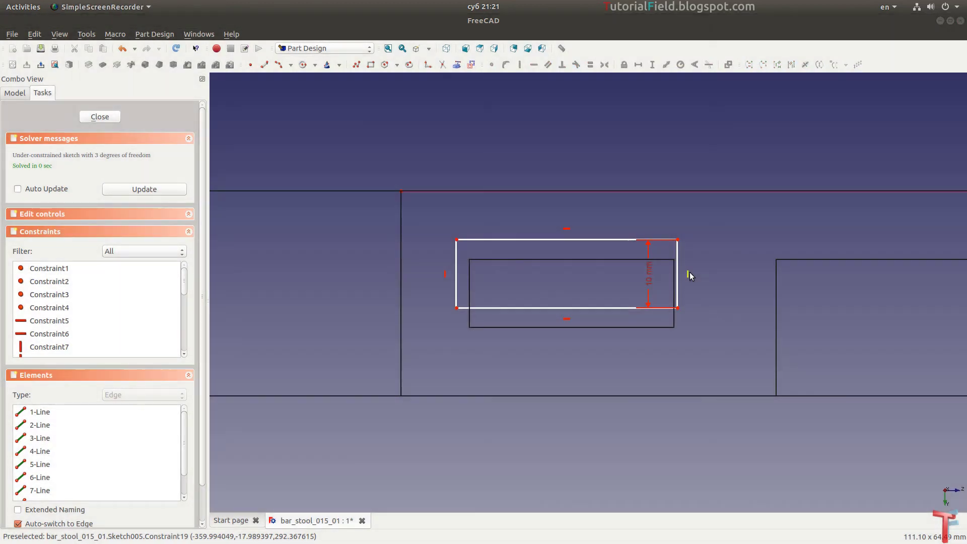
{"action": "left_click_drag", "start_coordinate": [649, 272], "coordinate": [715, 282]}
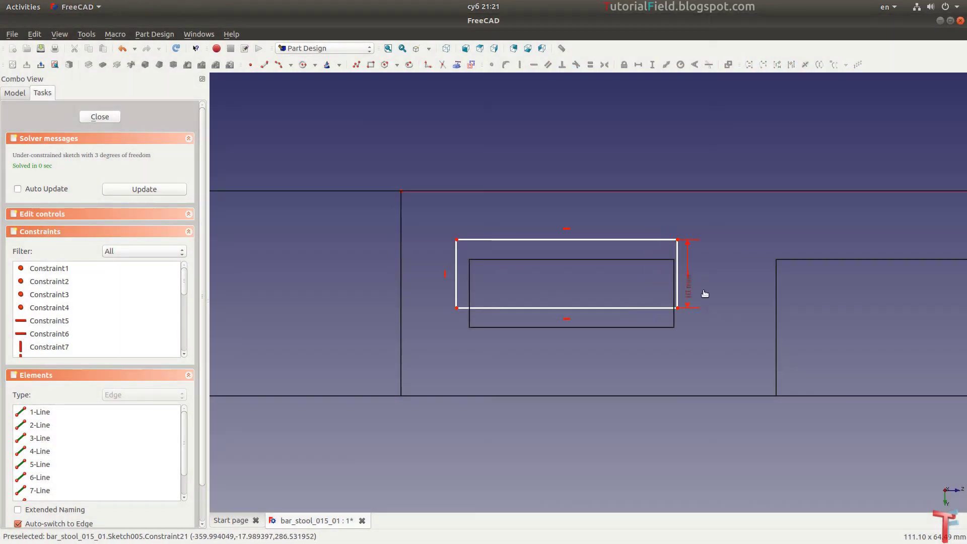
{"action": "left_click", "coordinate": [650, 241]}
{"action": "type", "text": "l"}
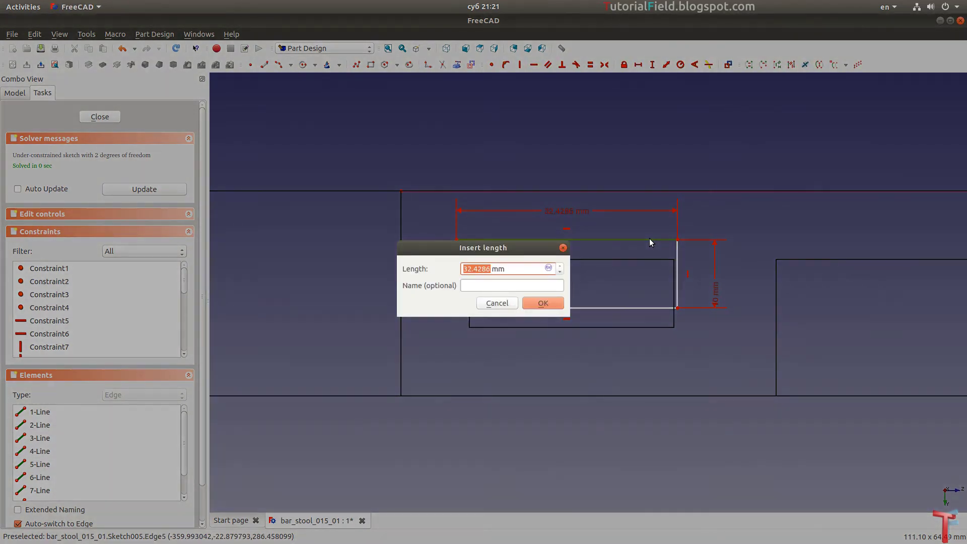
{"action": "type", "text": "30"}
{"action": "key", "text": "Return"}
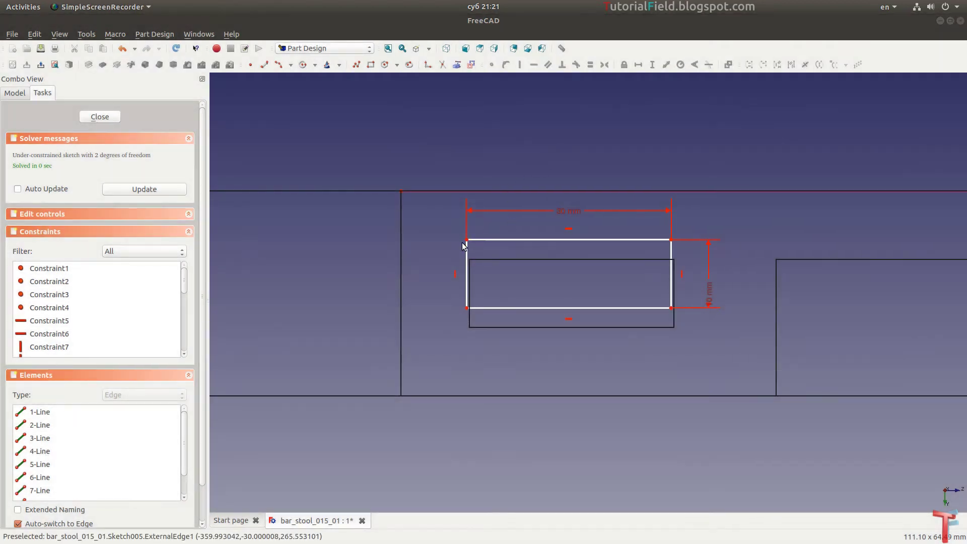
Place it 10 mm from the top line and leg edge, then close the sketch.
{"action": "left_click", "coordinate": [466, 240]}
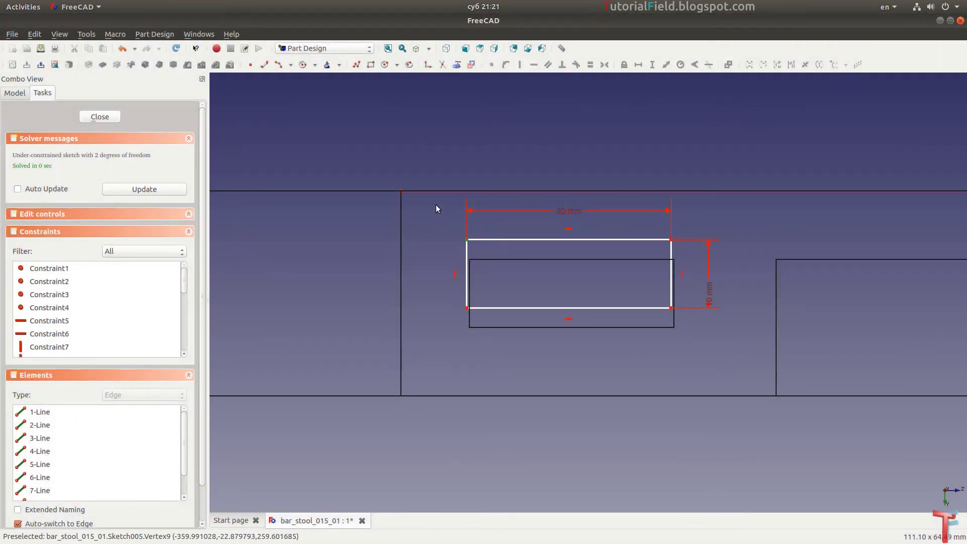
{"action": "left_click", "coordinate": [402, 190]}
{"action": "type", "text": "i"}
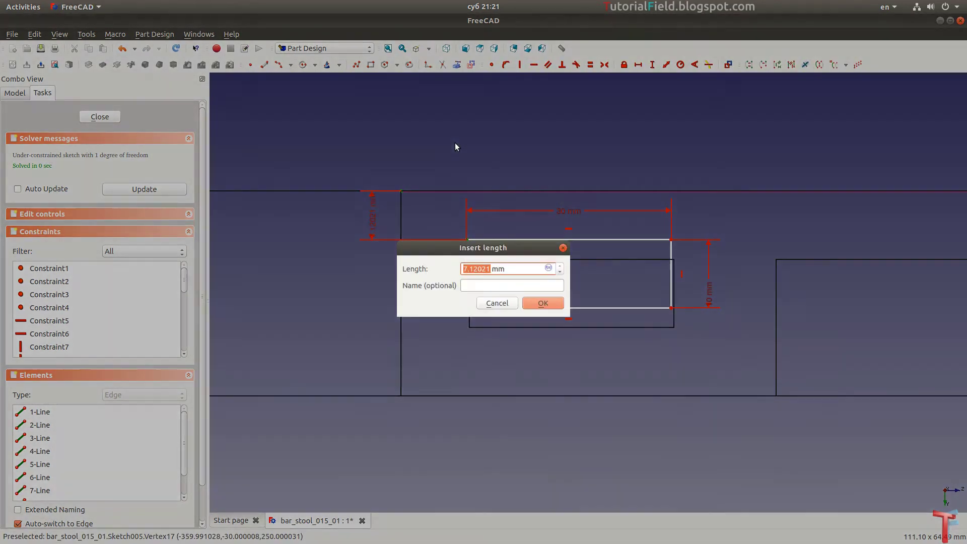
{"action": "type", "text": "10"}
{"action": "key", "text": "Return"}
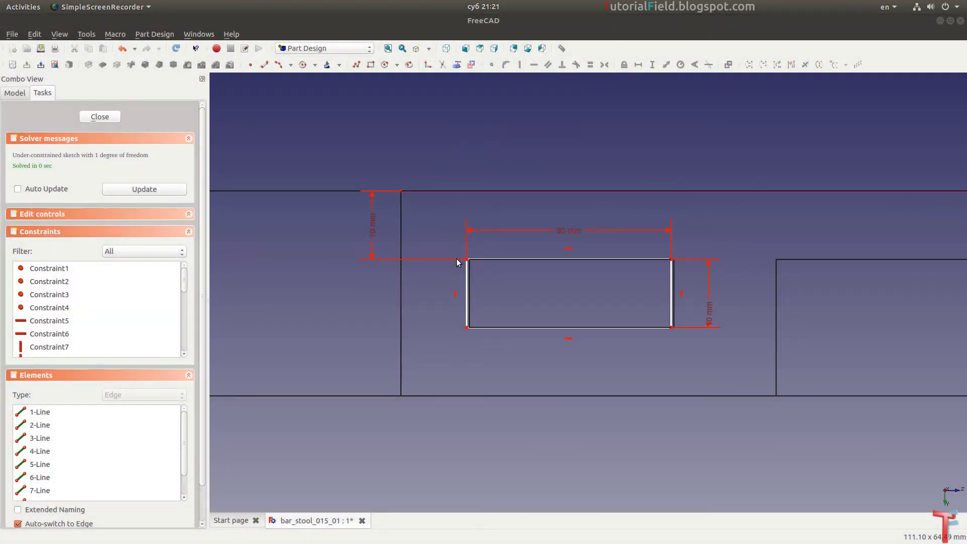
{"action": "left_click", "coordinate": [401, 191]}
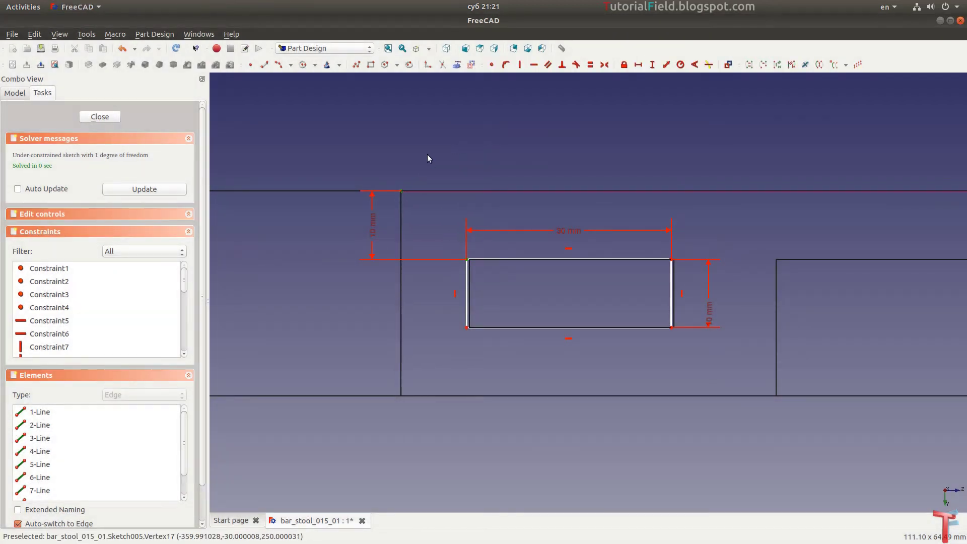
{"action": "type", "text": "l"}
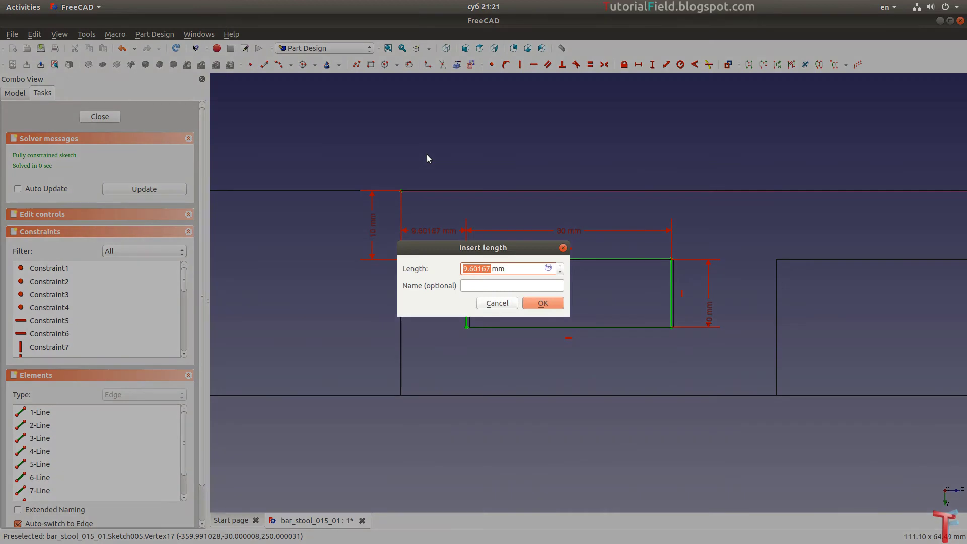
{"action": "type", "text": "10"}
{"action": "key", "text": "Return"}
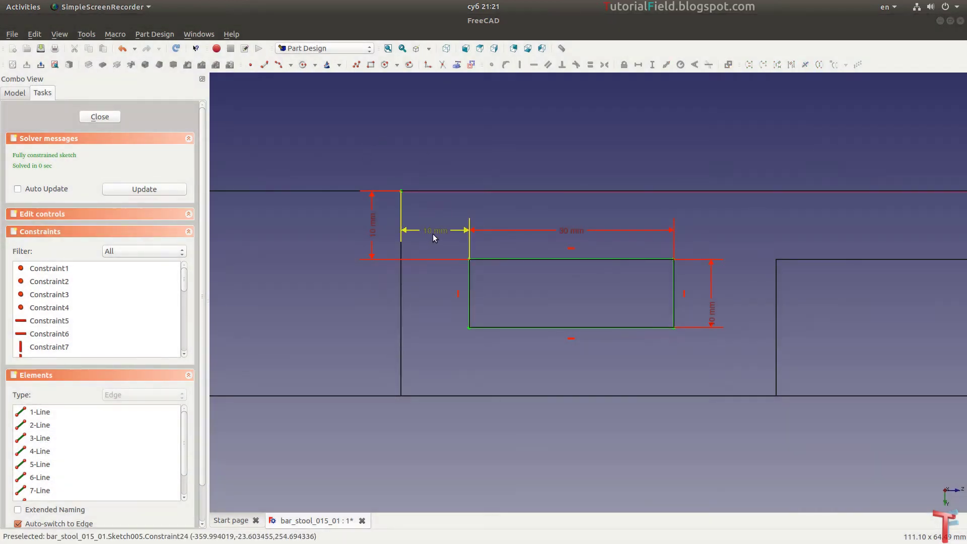
{"action": "left_click_drag", "start_coordinate": [433, 231], "coordinate": [436, 162]}
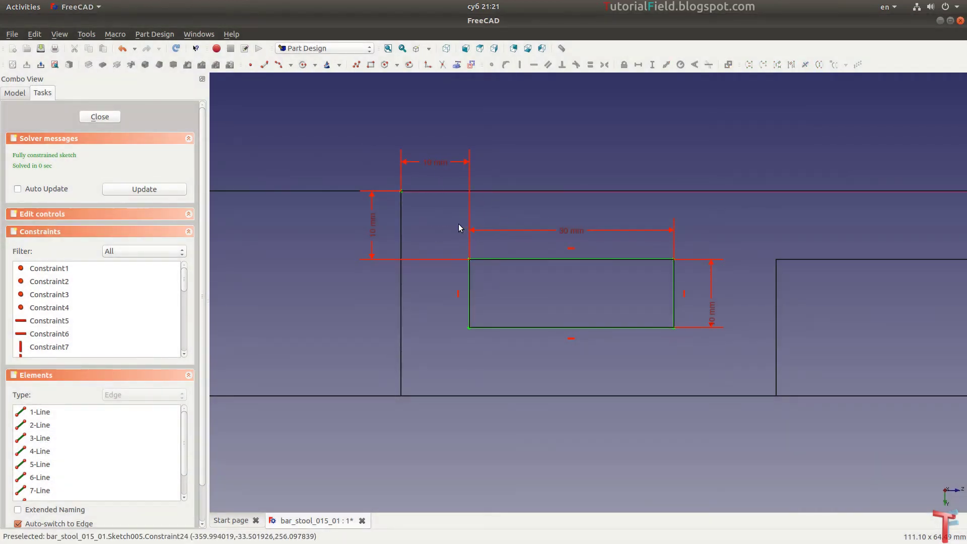
{"action": "left_click", "coordinate": [99, 117]}
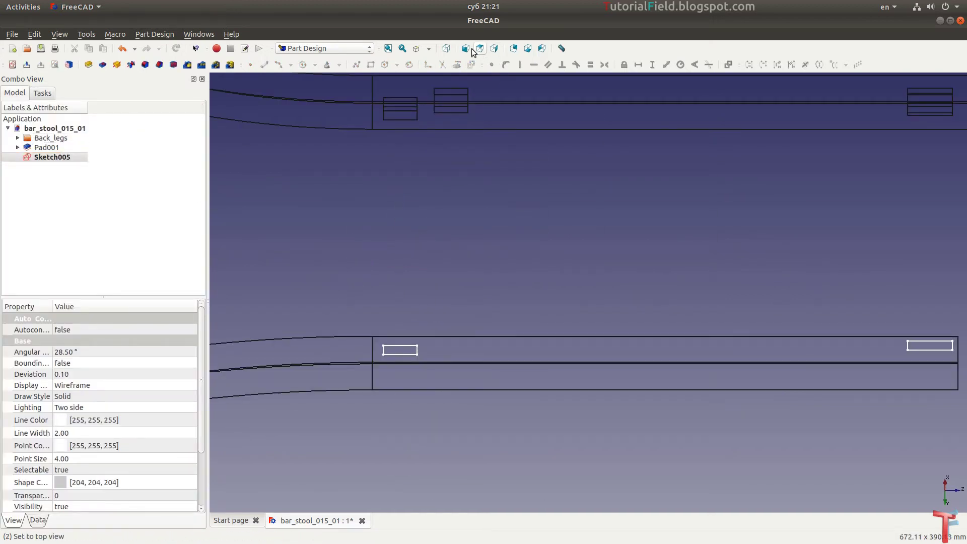
In axonometric view, pocket Sketch005 20 mm deep into the leg as Pocket003.
{"action": "left_click", "coordinate": [445, 50]}
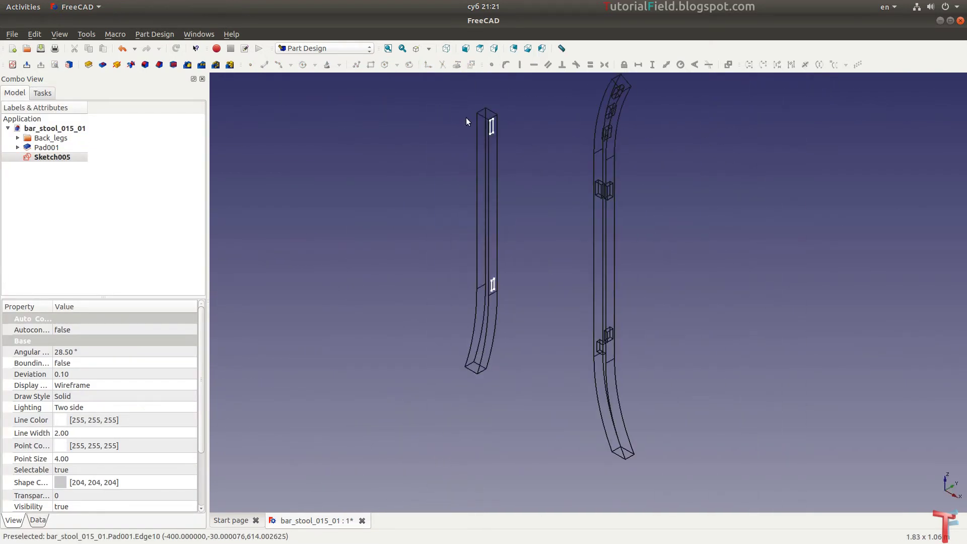
{"action": "scroll", "coordinate": [469, 116], "scroll_direction": "up", "scroll_amount": 3}
{"action": "left_click", "coordinate": [103, 64]}
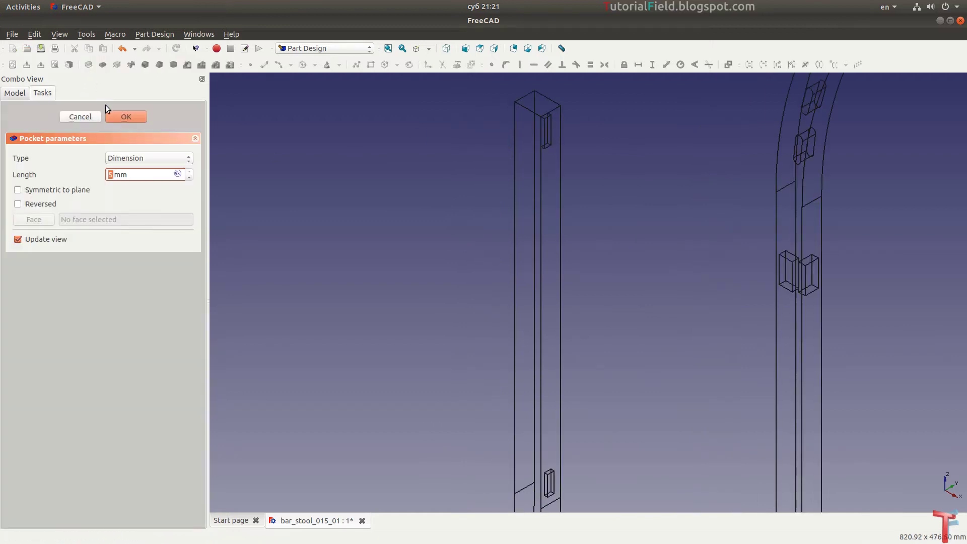
{"action": "type", "text": "6"}
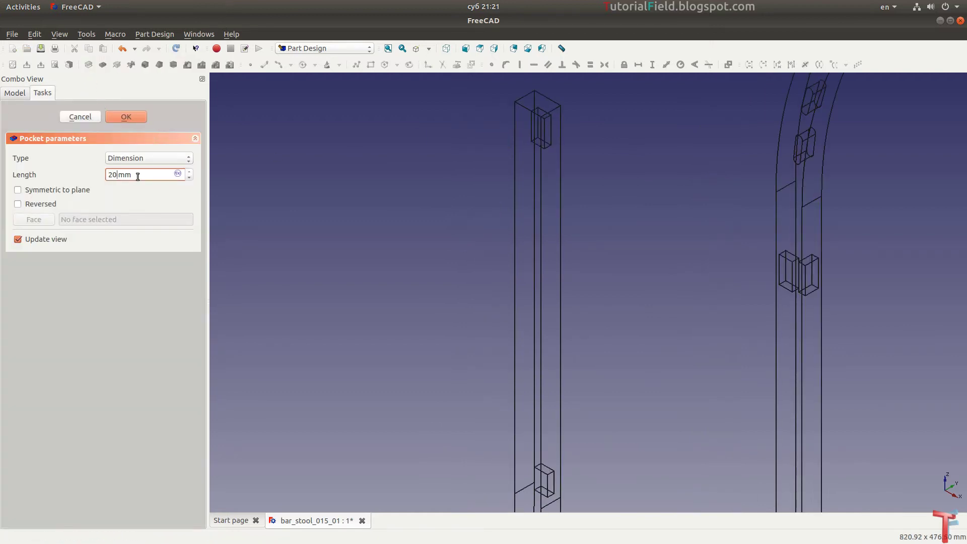
{"action": "key", "text": "Return"}
{"action": "middle_click_drag", "start_coordinate": [456, 229], "coordinate": [535, 285]}
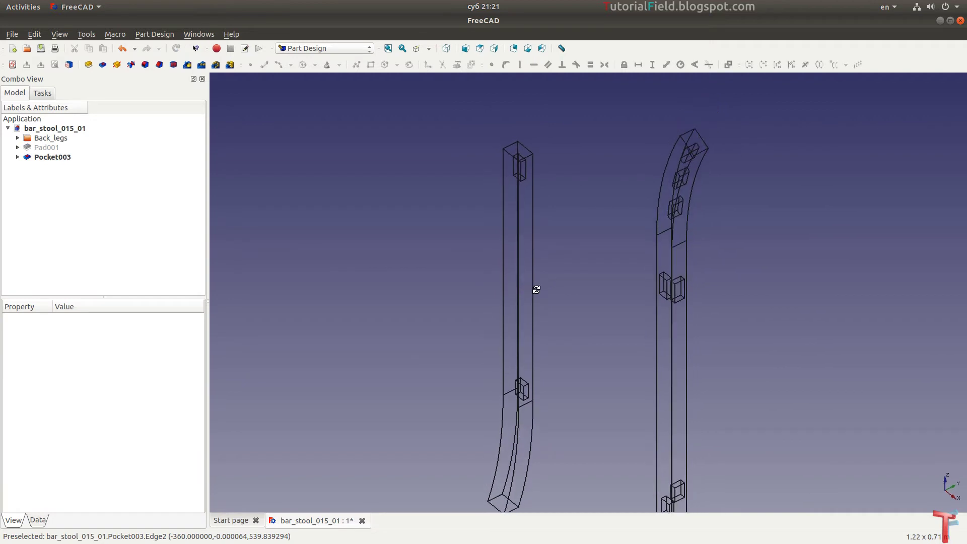
{"action": "left_click", "coordinate": [428, 48]}
Show the model with flat lines and open a sketch on the leg's long face.
{"action": "left_click", "coordinate": [433, 73]}
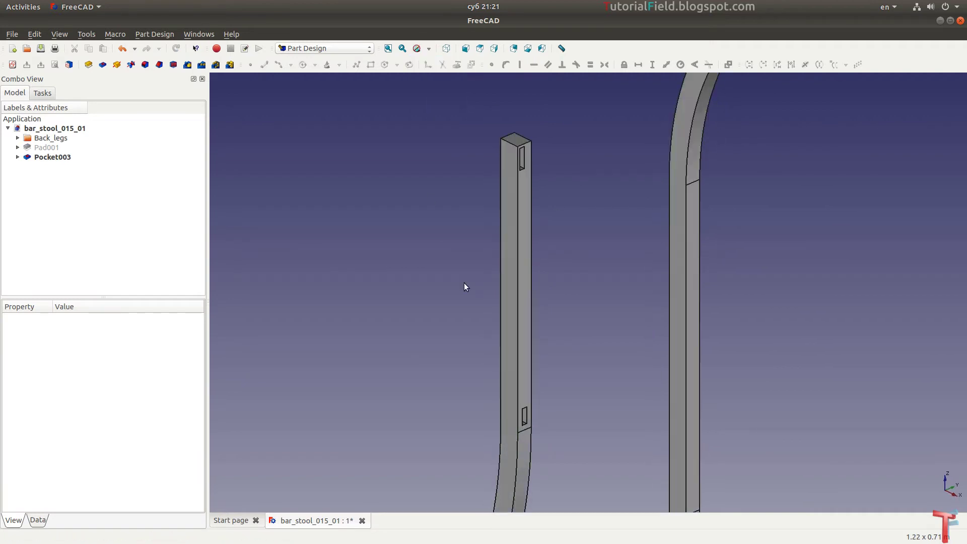
{"action": "mouse_move", "coordinate": [463, 282]}
{"action": "middle_mouse_down"}
{"action": "mouse_move", "coordinate": [311, 268]}
{"action": "mouse_move", "coordinate": [483, 287]}
{"action": "mouse_move", "coordinate": [770, 273]}
{"action": "mouse_move", "coordinate": [745, 288]}
{"action": "mouse_move", "coordinate": [410, 306]}
{"action": "mouse_move", "coordinate": [420, 302]}
{"action": "middle_mouse_up"}
{"action": "key", "text": "alt+Tab"}
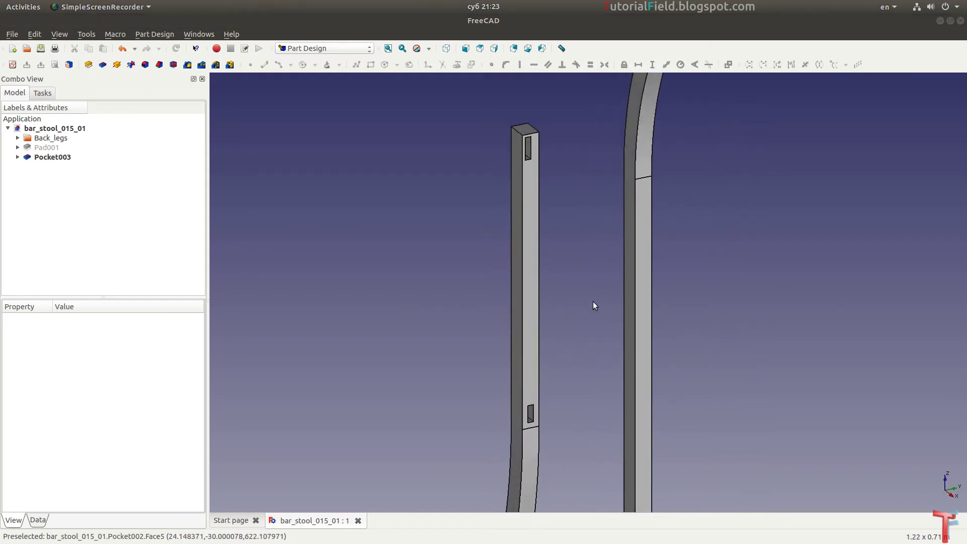
{"action": "mouse_move", "coordinate": [593, 302]}
{"action": "middle_mouse_down"}
{"action": "mouse_move", "coordinate": [650, 287]}
{"action": "mouse_move", "coordinate": [519, 296]}
{"action": "mouse_move", "coordinate": [620, 196]}
{"action": "middle_mouse_up"}
{"action": "left_click", "coordinate": [621, 195]}
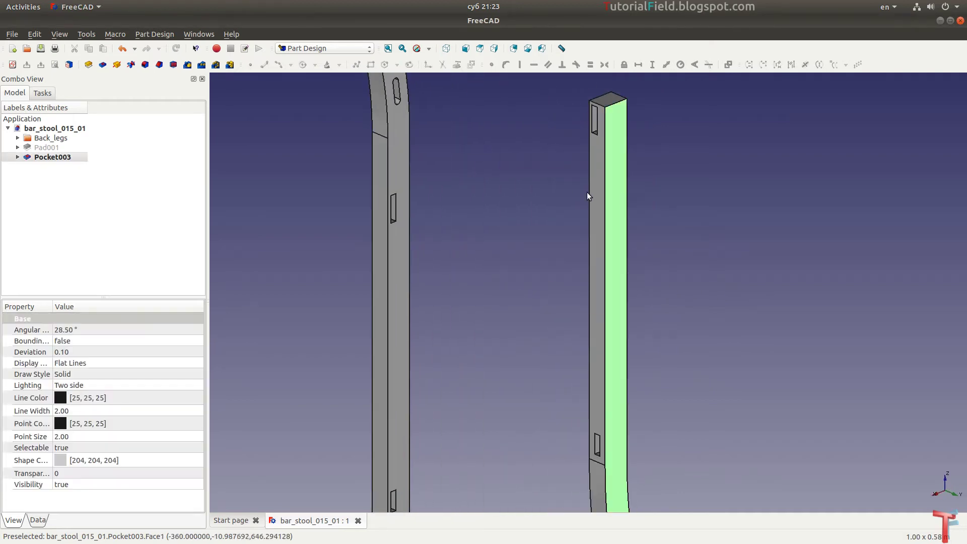
{"action": "left_click", "coordinate": [11, 65]}
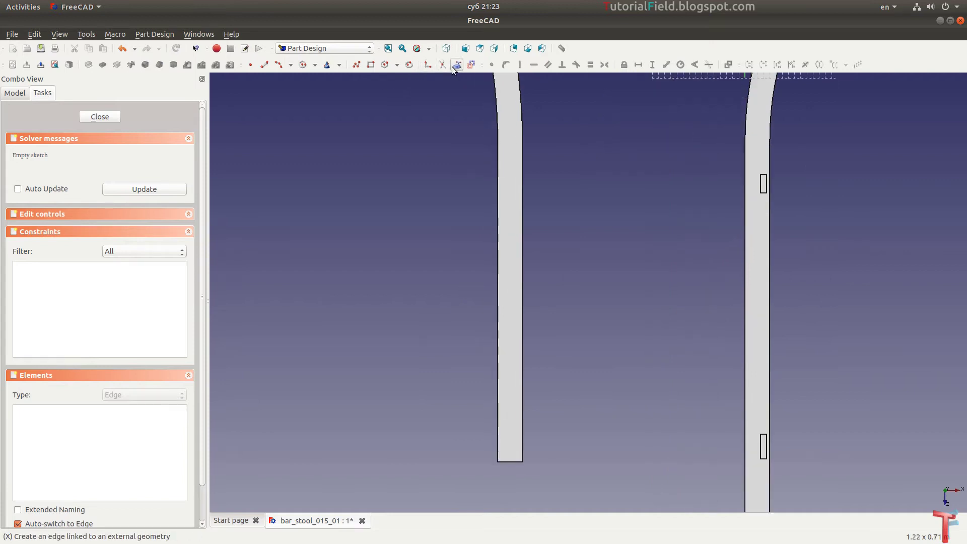
Link the leg's inner edge as external geometry and show the model in wireframe.
{"action": "left_click", "coordinate": [427, 65]}
{"action": "left_click", "coordinate": [497, 216]}
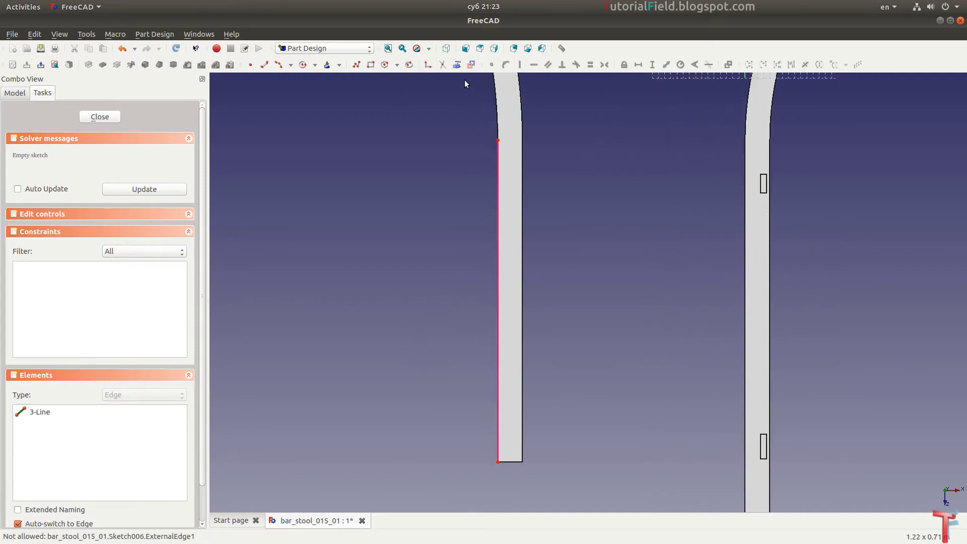
{"action": "left_click", "coordinate": [428, 48]}
{"action": "left_click", "coordinate": [438, 95]}
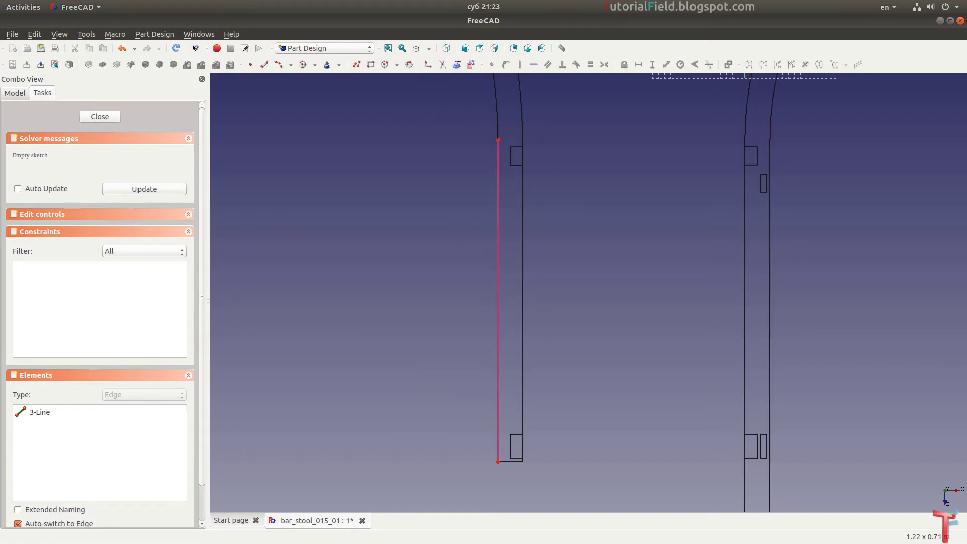
{"action": "scroll", "coordinate": [495, 158], "scroll_direction": "up", "scroll_amount": 2}
{"action": "scroll", "coordinate": [513, 160], "scroll_direction": "up", "scroll_amount": 3}
{"action": "scroll", "coordinate": [473, 410], "scroll_direction": "down", "scroll_amount": 1}
{"action": "scroll", "coordinate": [474, 186], "scroll_direction": "up", "scroll_amount": 3}
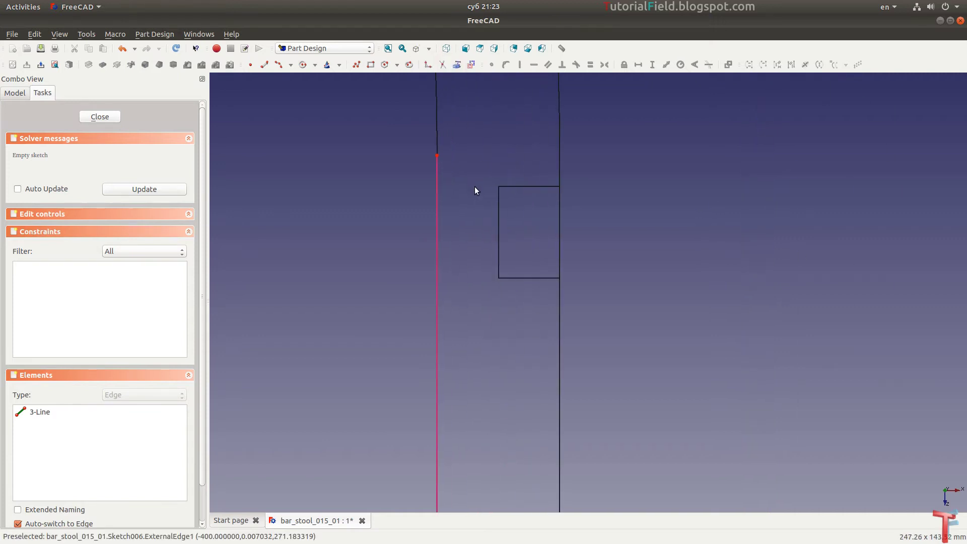
Draw a slot rectangle 10 mm wide and 30 mm tall.
{"action": "left_click", "coordinate": [371, 65]}
{"action": "left_click", "coordinate": [485, 230]}
{"action": "left_click", "coordinate": [533, 376]}
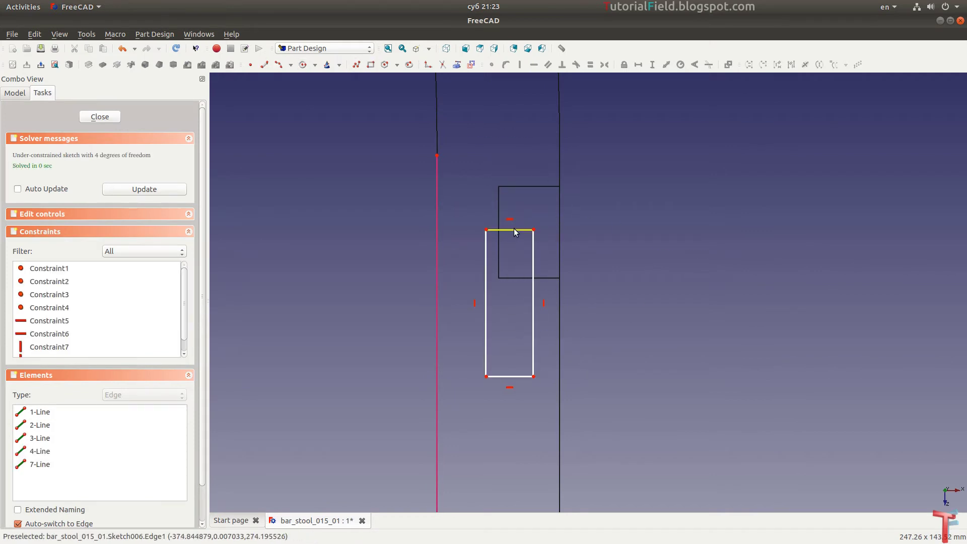
{"action": "left_click", "coordinate": [530, 230]}
{"action": "key", "text": "shift+h"}
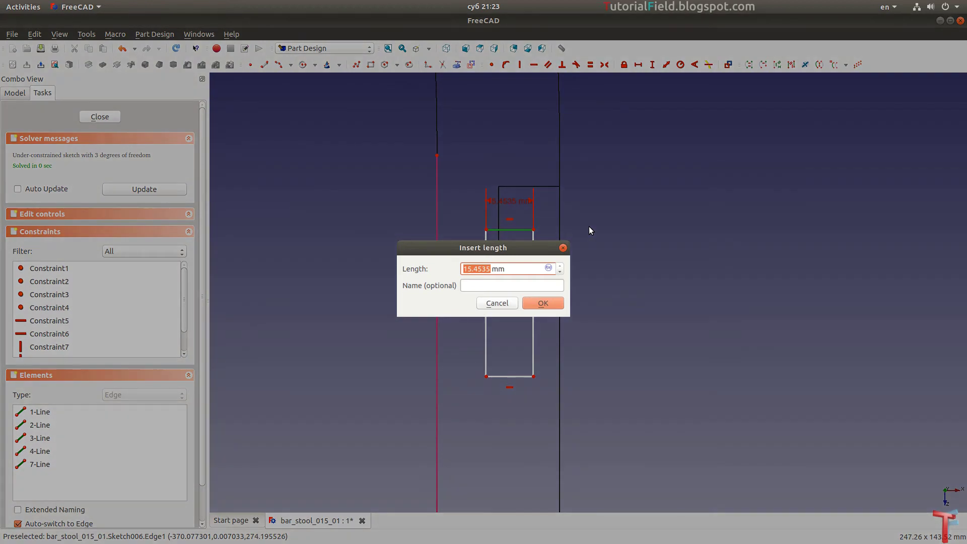
{"action": "type", "text": "10"}
{"action": "key", "text": "Return"}
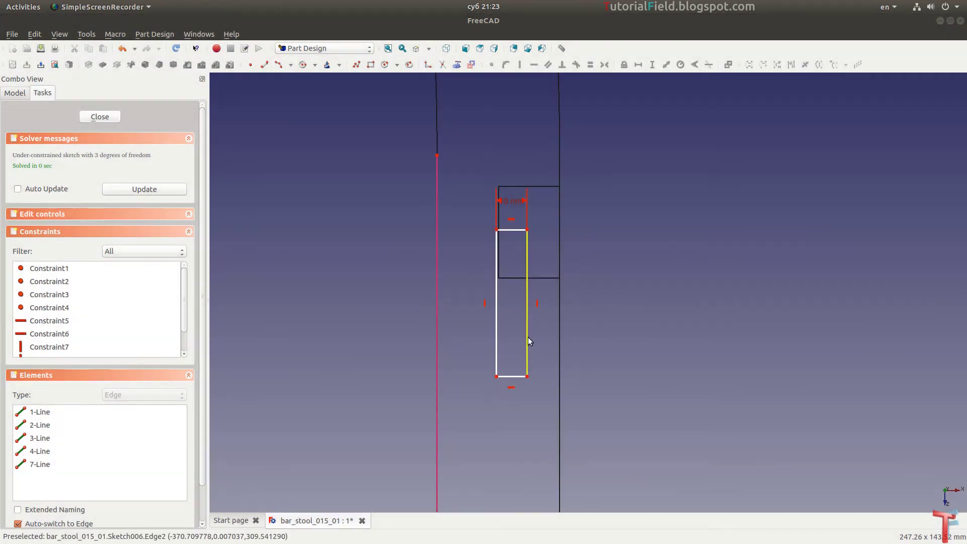
{"action": "left_click", "coordinate": [528, 337]}
{"action": "key", "text": "shift+v"}
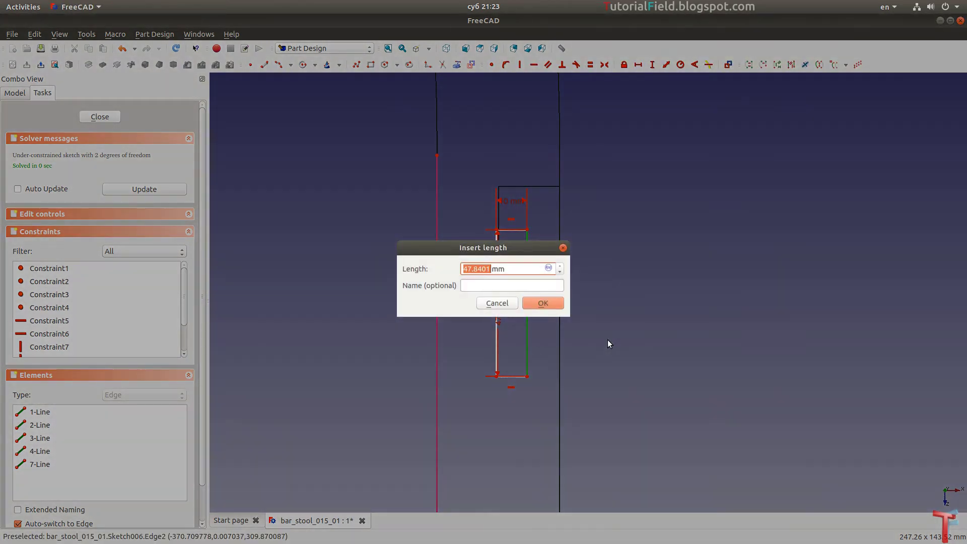
{"action": "type", "text": "30"}
{"action": "key", "text": "Return"}
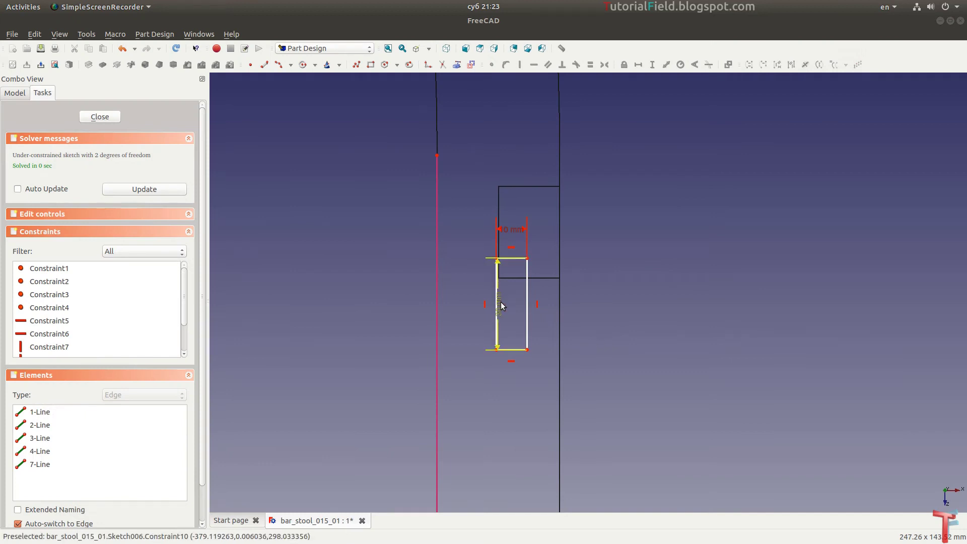
Offset the rectangle 55 mm vertically and 15 mm horizontally from the leg edge.
{"action": "left_click_drag", "start_coordinate": [493, 303], "coordinate": [494, 304]}
{"action": "left_click", "coordinate": [491, 271]}
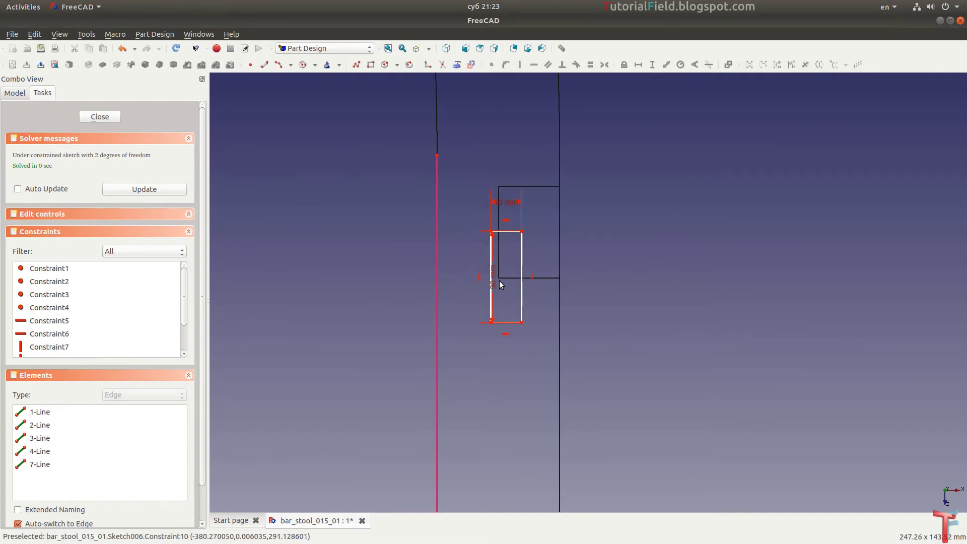
{"action": "left_click_drag", "start_coordinate": [510, 211], "coordinate": [573, 212]}
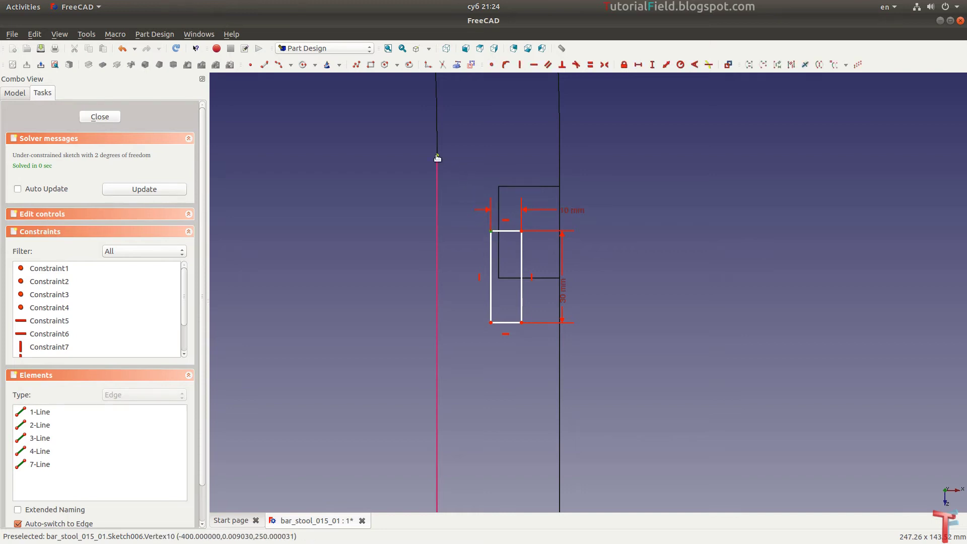
{"action": "type", "text": "i"}
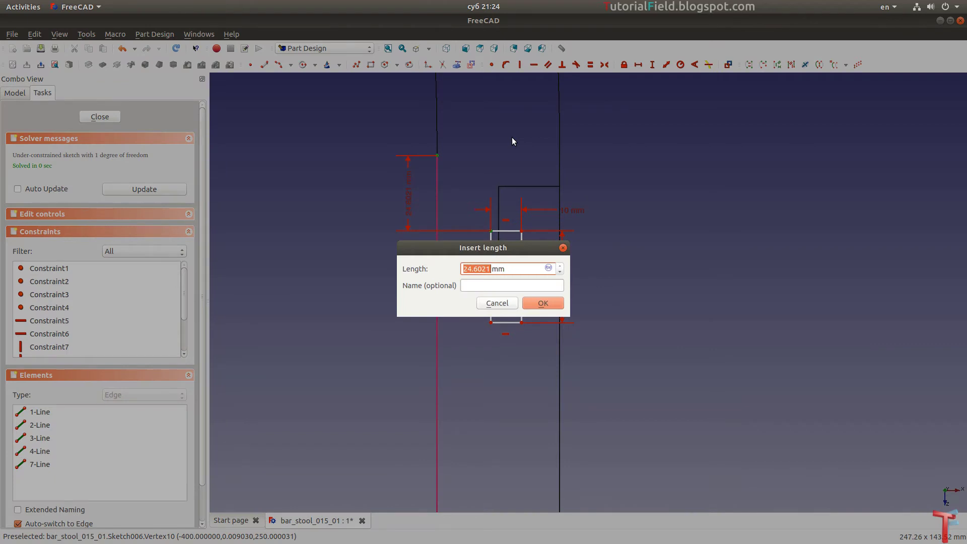
{"action": "type", "text": "55"}
{"action": "key", "text": "Return"}
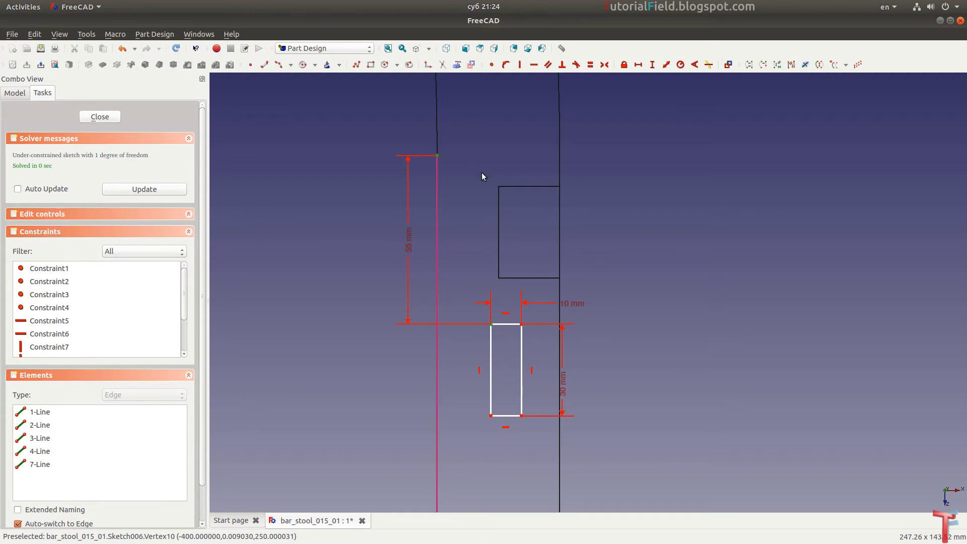
{"action": "key", "text": "shift+h"}
{"action": "type", "text": "15"}
{"action": "key", "text": "Return"}
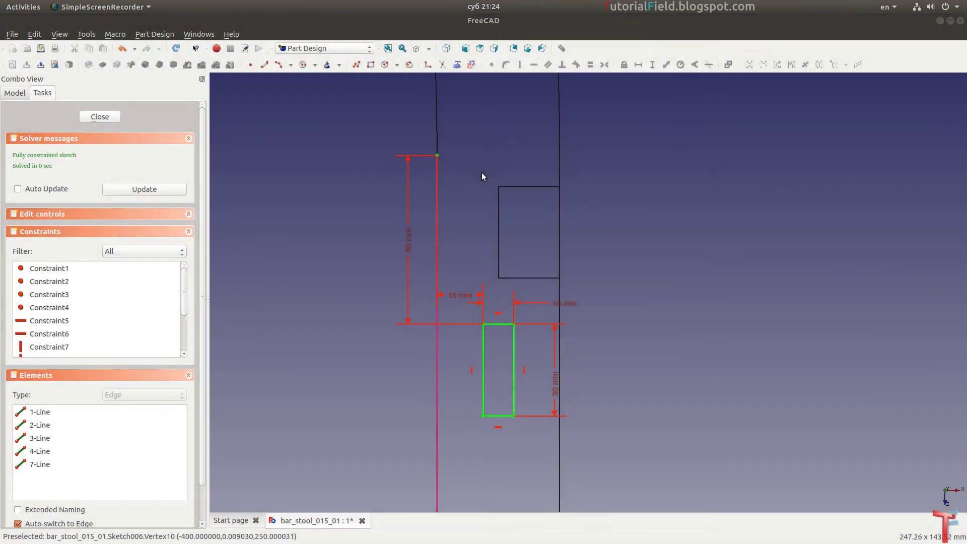
Draw a second slot rectangle near the leg's lower outer corner.
{"action": "scroll", "coordinate": [628, 173], "scroll_direction": "down", "scroll_amount": 5}
{"action": "scroll", "coordinate": [627, 365], "scroll_direction": "down", "scroll_amount": 2}
{"action": "scroll", "coordinate": [601, 408], "scroll_direction": "up", "scroll_amount": 4}
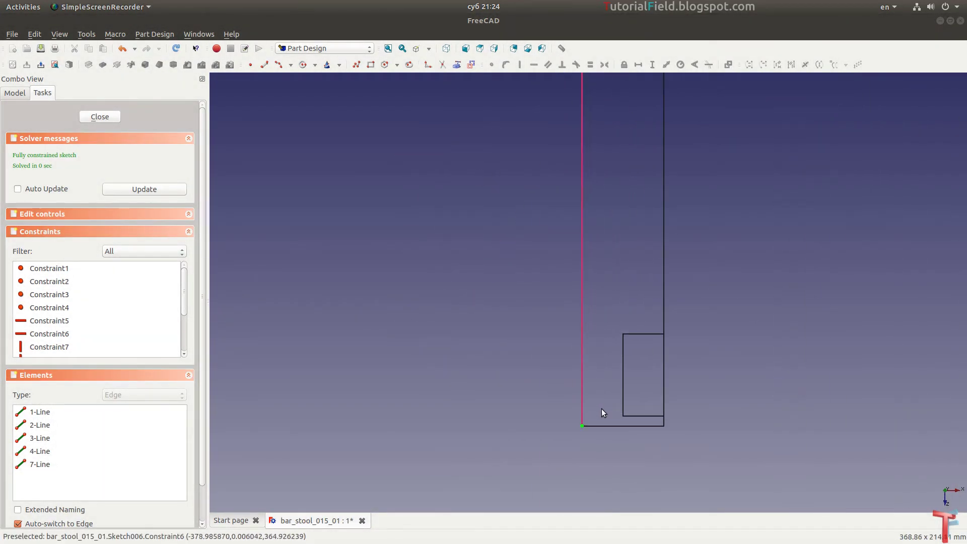
{"action": "scroll", "coordinate": [601, 409], "scroll_direction": "up", "scroll_amount": 1}
{"action": "left_click", "coordinate": [370, 65]}
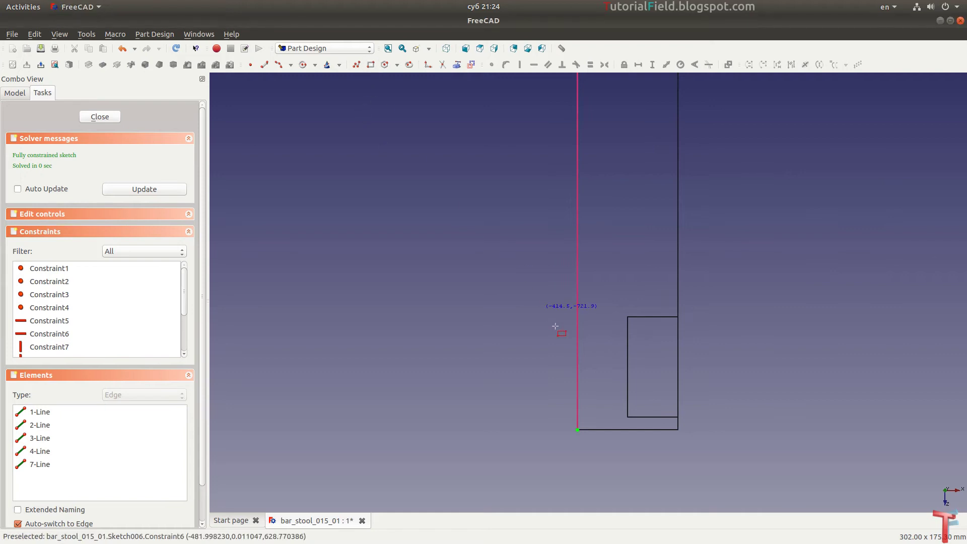
{"action": "left_click", "coordinate": [614, 280]}
{"action": "left_click", "coordinate": [645, 384]}
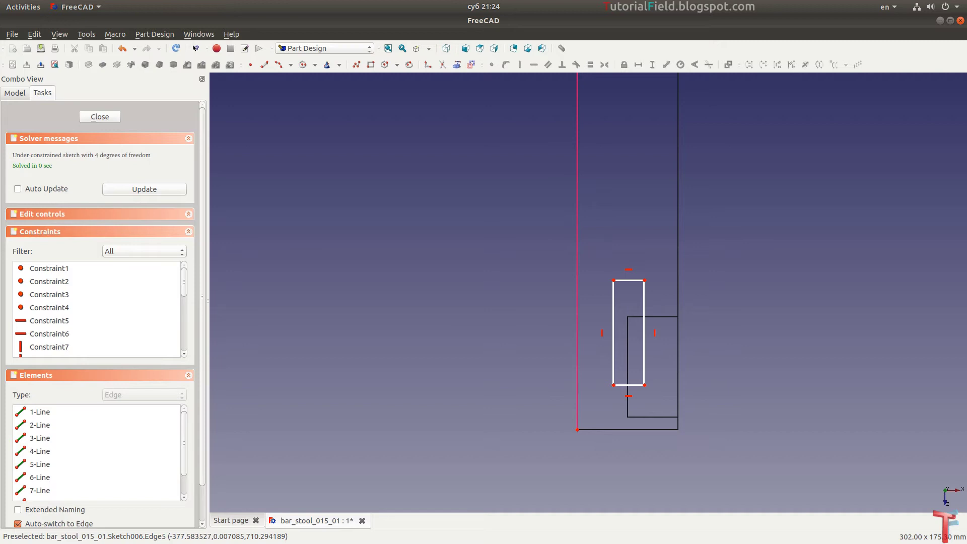
Dimension the new rectangle to 10 mm wide and 40 mm tall.
{"action": "left_click", "coordinate": [629, 280]}
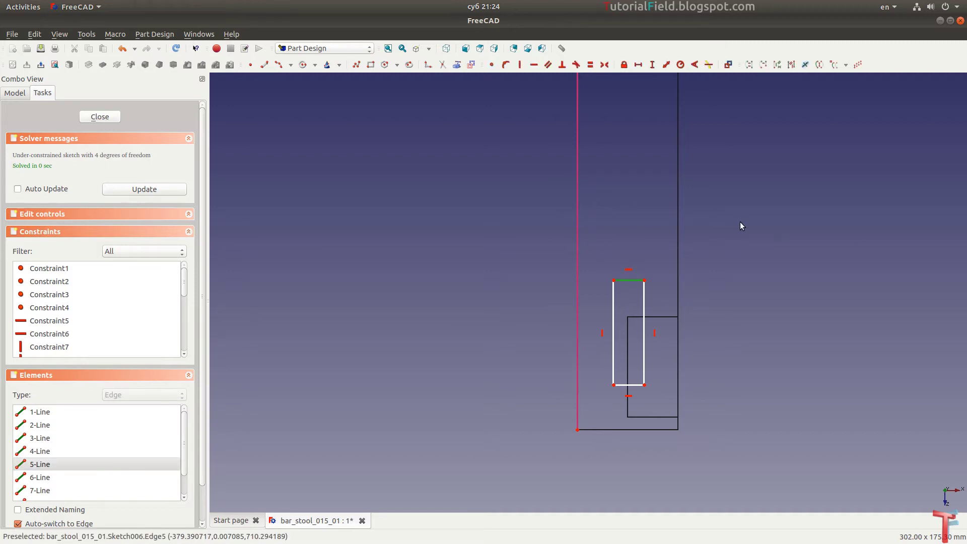
{"action": "key", "text": "shift+h"}
{"action": "type", "text": "10mm"}
{"action": "key", "text": "Return"}
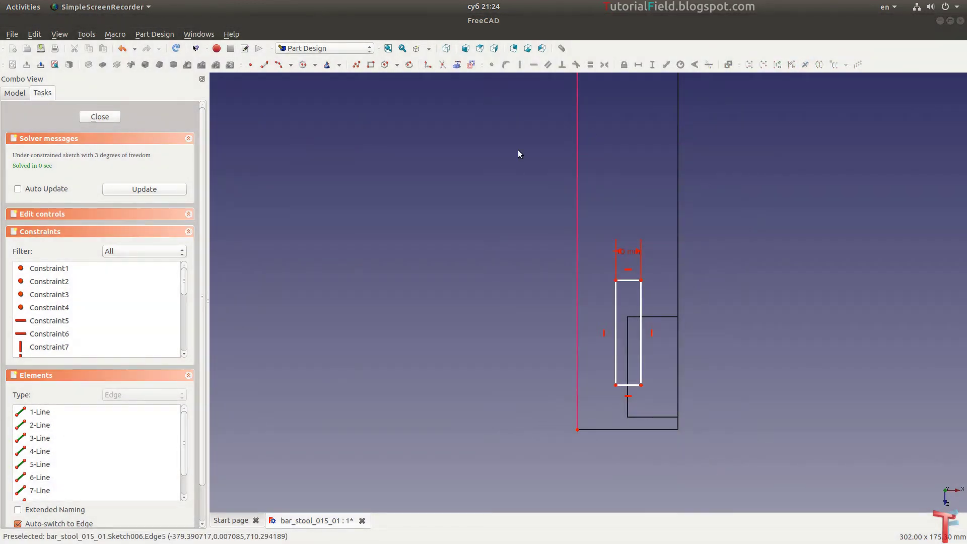
{"action": "left_click_drag", "start_coordinate": [624, 252], "coordinate": [668, 260]}
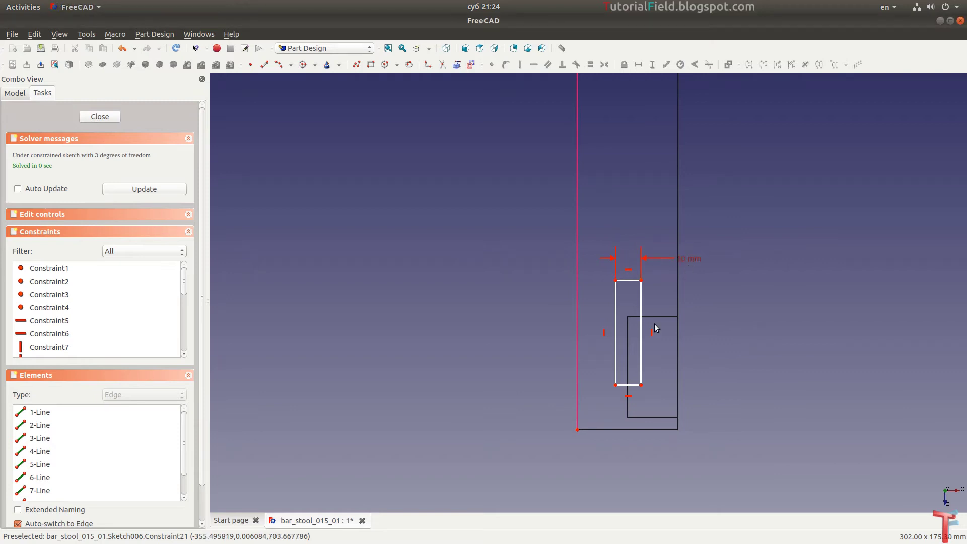
{"action": "left_click", "coordinate": [643, 333]}
{"action": "key", "text": "shift+v"}
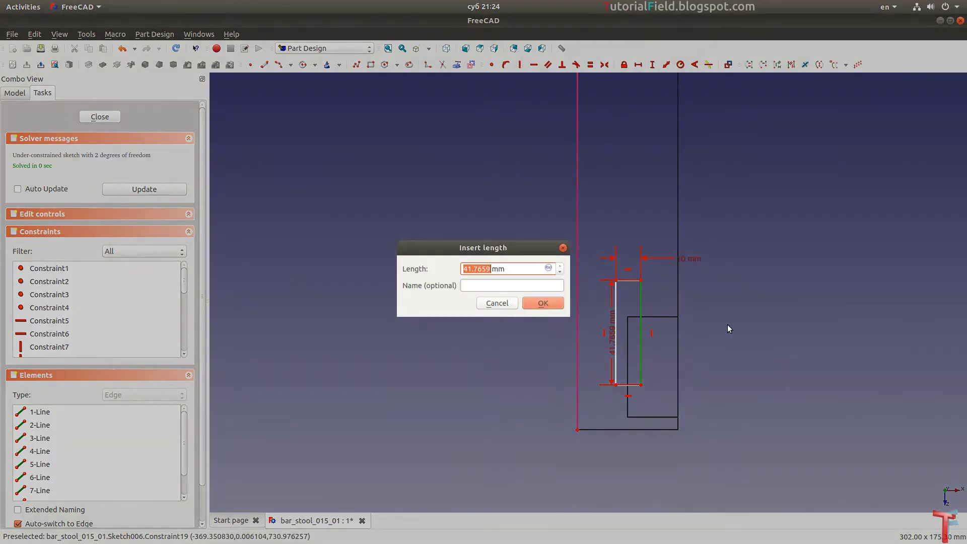
{"action": "type", "text": "40"}
{"action": "key", "text": "Return"}
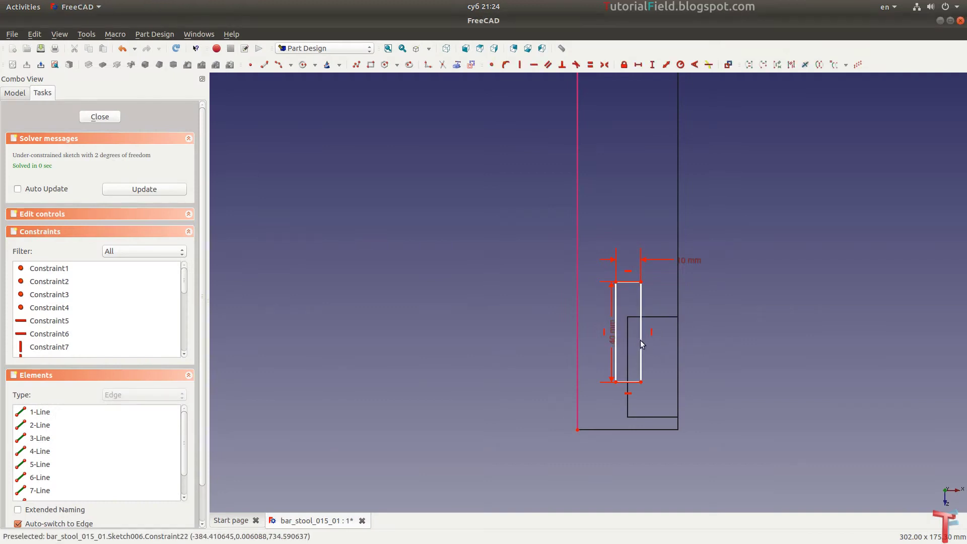
{"action": "left_click_drag", "start_coordinate": [611, 339], "coordinate": [675, 339]}
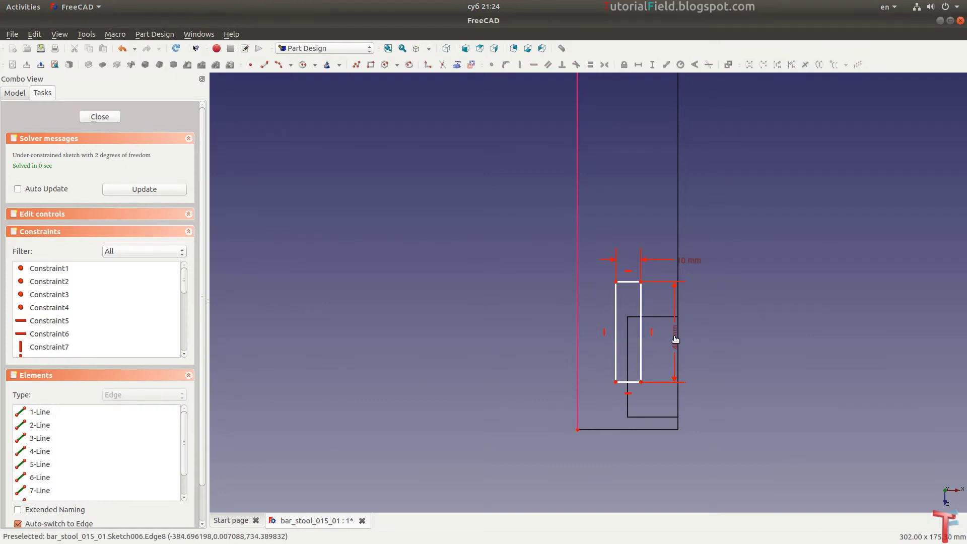
Place the rectangle's bottom-left corner 5 mm horizontally and vertically from the leg's corner.
{"action": "scroll", "coordinate": [660, 335], "scroll_direction": "up", "scroll_amount": 2}
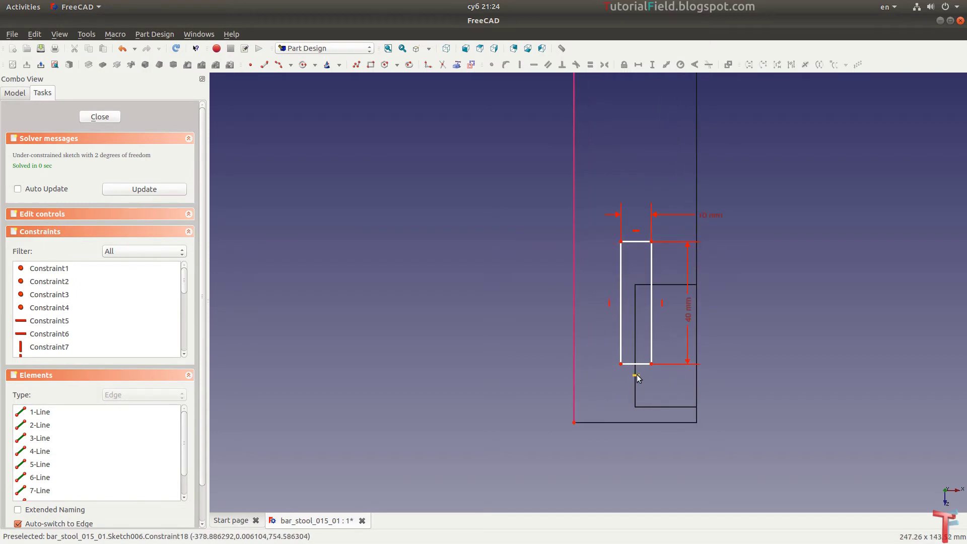
{"action": "scroll", "coordinate": [636, 377], "scroll_direction": "up", "scroll_amount": 2}
{"action": "left_click", "coordinate": [619, 361]}
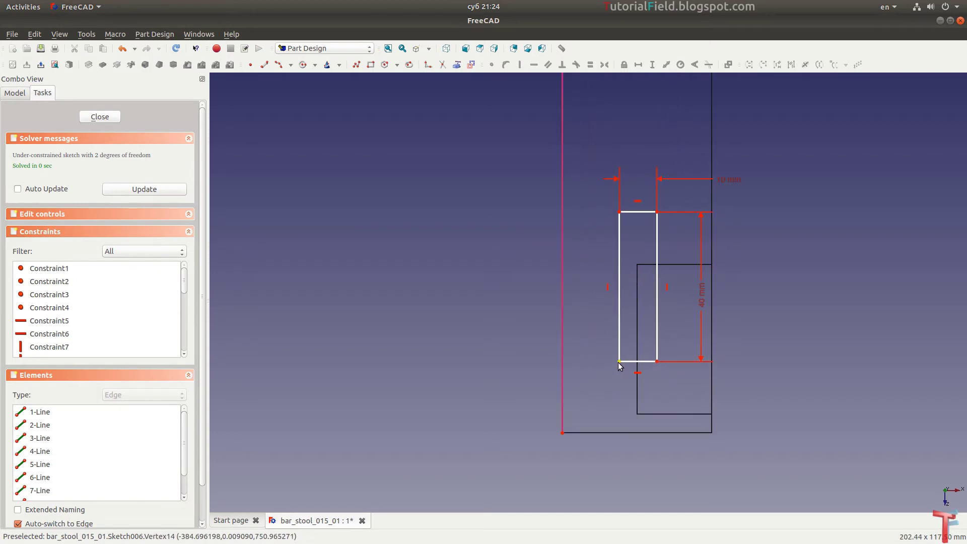
{"action": "left_click", "coordinate": [562, 432]}
{"action": "key", "text": "shift+h"}
{"action": "type", "text": "5"}
{"action": "key", "text": "Return"}
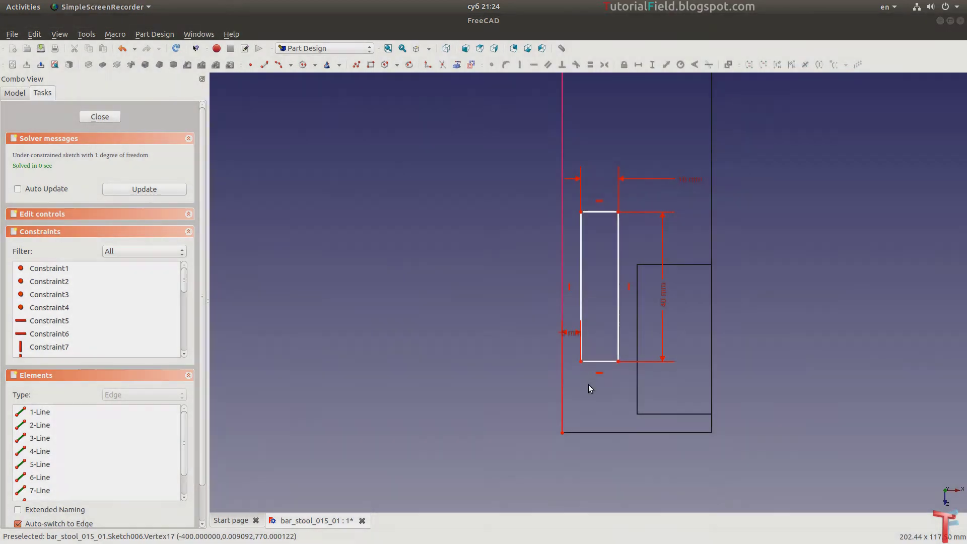
{"action": "mouse_move", "coordinate": [572, 333]}
{"action": "left_mouse_down"}
{"action": "mouse_move", "coordinate": [470, 422]}
{"action": "mouse_move", "coordinate": [472, 414]}
{"action": "left_mouse_up"}
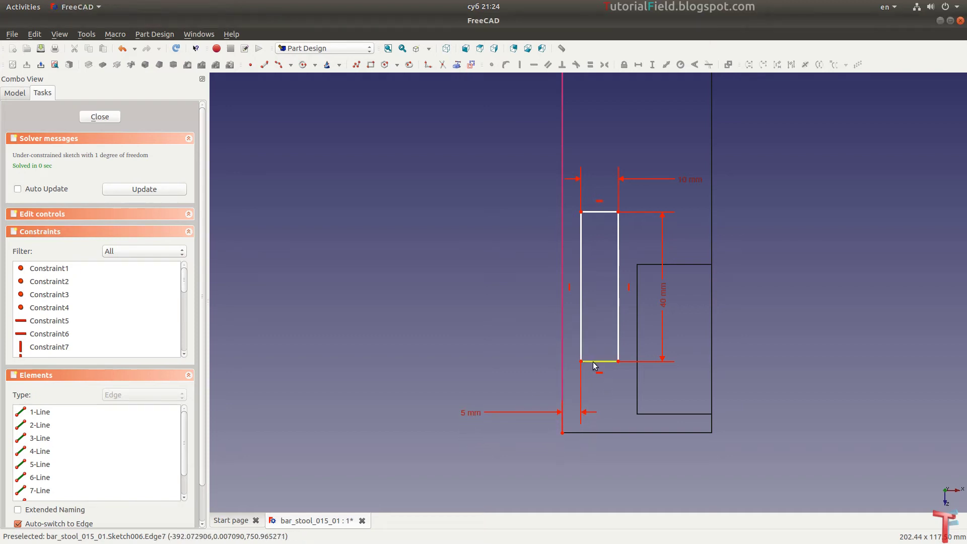
{"action": "left_click_drag", "start_coordinate": [594, 365], "coordinate": [583, 412]}
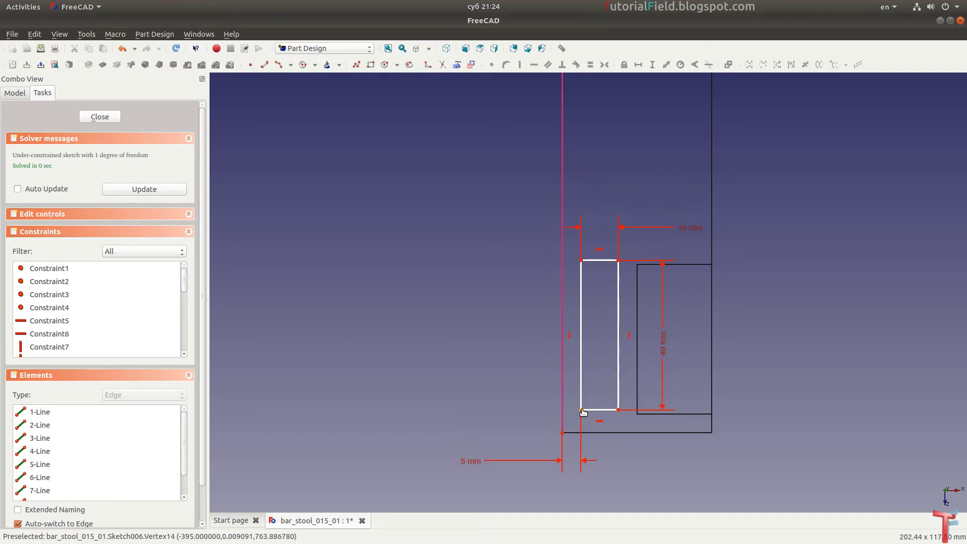
{"action": "left_click", "coordinate": [581, 410]}
{"action": "left_click", "coordinate": [565, 434]}
{"action": "type", "text": "i"}
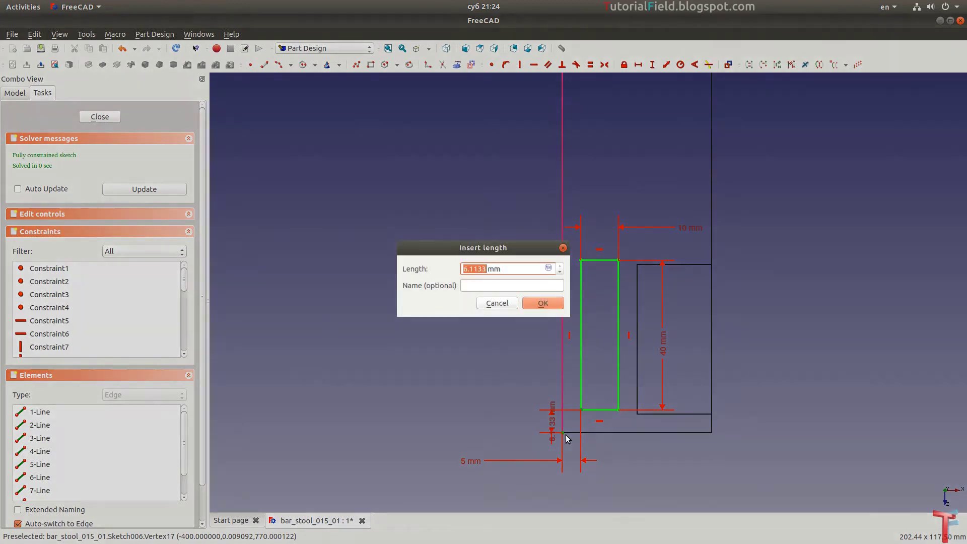
{"action": "type", "text": "5"}
{"action": "key", "text": "Return"}
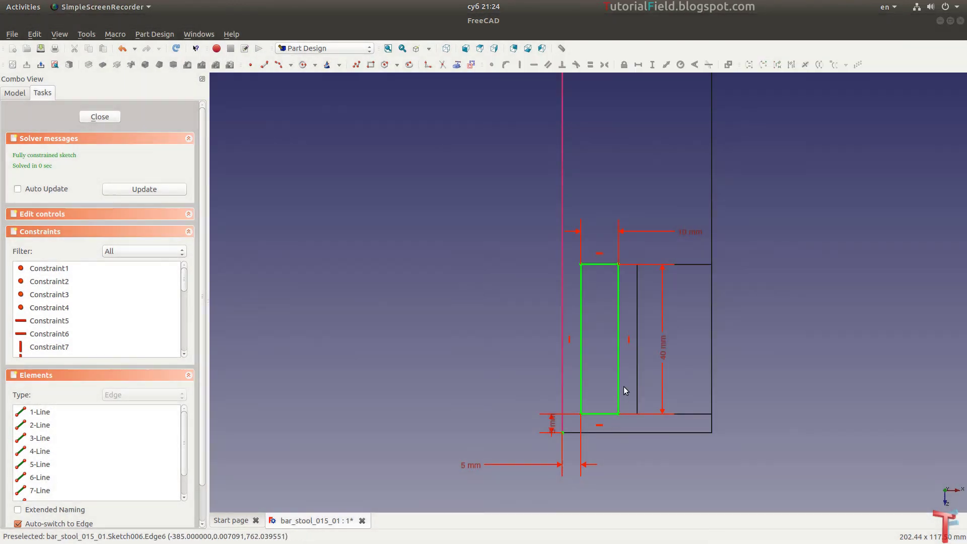
Tidy the 5 mm dimension labels and close the sketch.
{"action": "scroll", "coordinate": [624, 386], "scroll_direction": "down", "scroll_amount": 2}
{"action": "scroll", "coordinate": [590, 420], "scroll_direction": "up", "scroll_amount": 2}
{"action": "left_click_drag", "start_coordinate": [491, 448], "coordinate": [560, 439]}
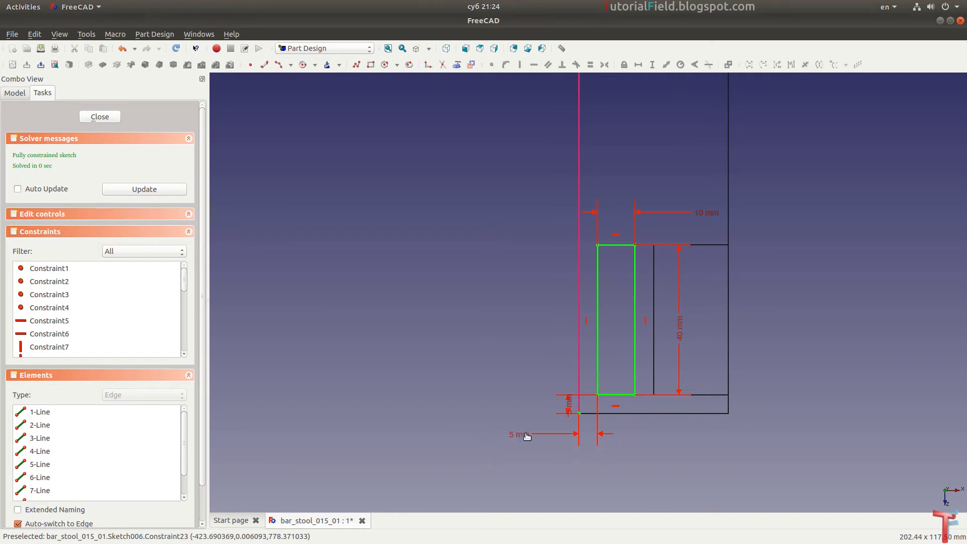
{"action": "mouse_move", "coordinate": [568, 405]}
{"action": "left_mouse_down"}
{"action": "mouse_move", "coordinate": [545, 382]}
{"action": "mouse_move", "coordinate": [559, 362]}
{"action": "left_mouse_up"}
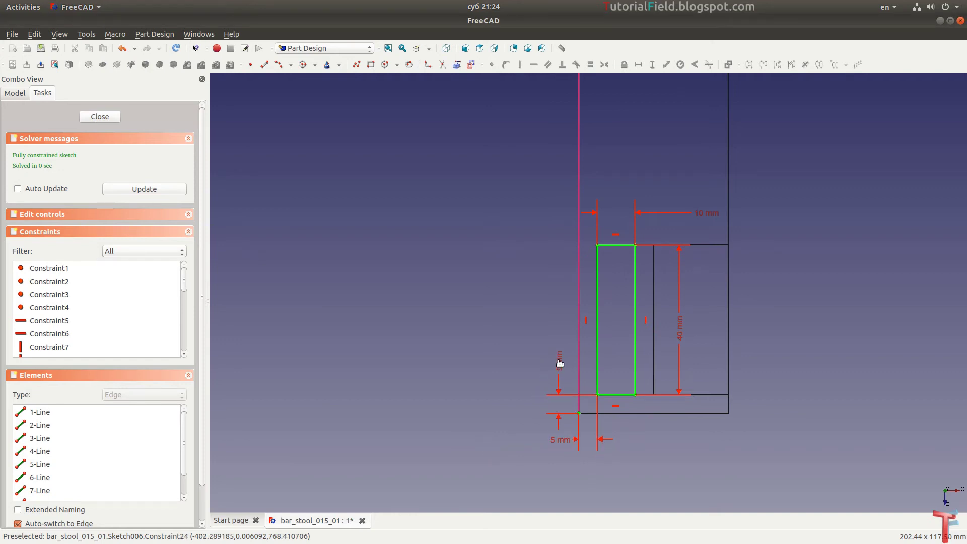
{"action": "left_click", "coordinate": [110, 117]}
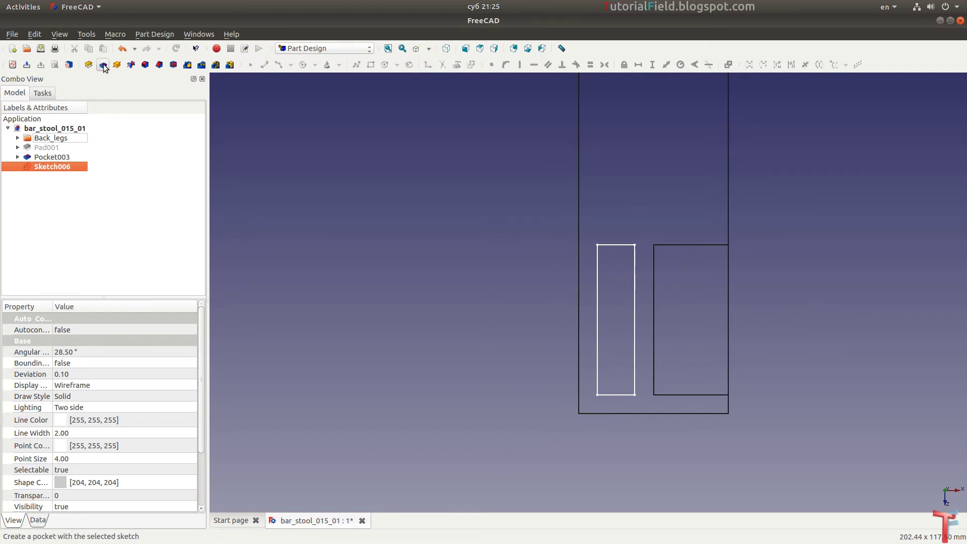
Pocket Sketch006 20 mm deep and view it isometric, shaded with edges.
{"action": "left_click", "coordinate": [103, 66]}
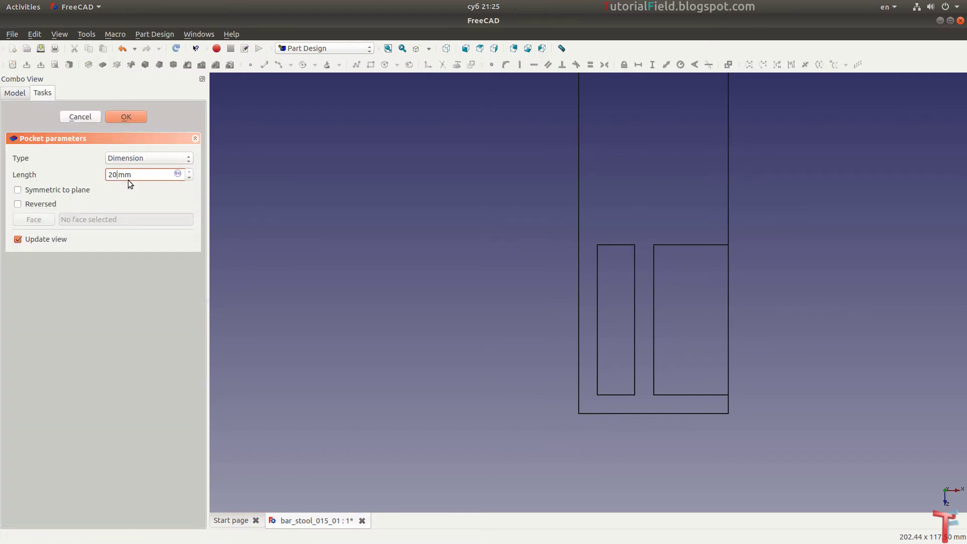
{"action": "left_click", "coordinate": [134, 116]}
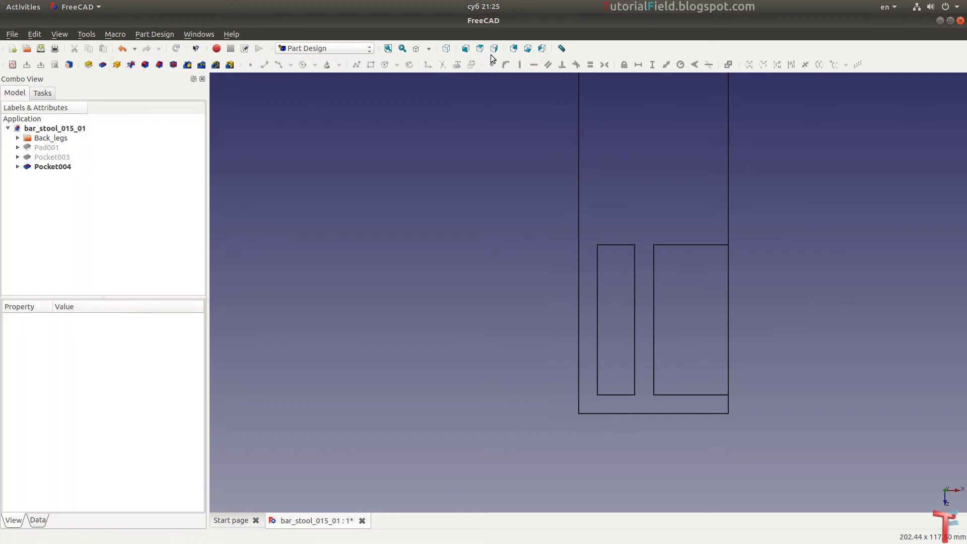
{"action": "left_click", "coordinate": [446, 49]}
{"action": "scroll", "coordinate": [427, 228], "scroll_direction": "down", "scroll_amount": 3}
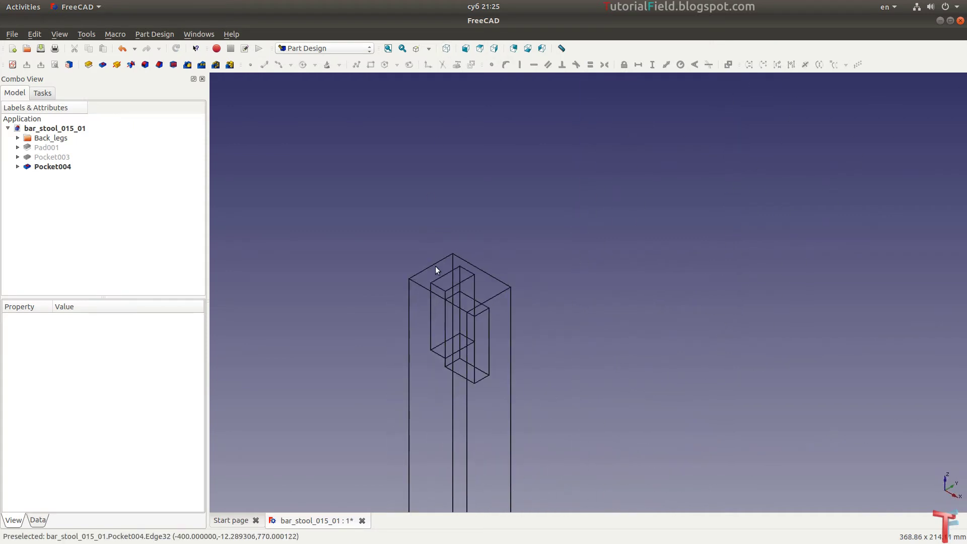
{"action": "left_click", "coordinate": [429, 48]}
{"action": "left_click", "coordinate": [433, 71]}
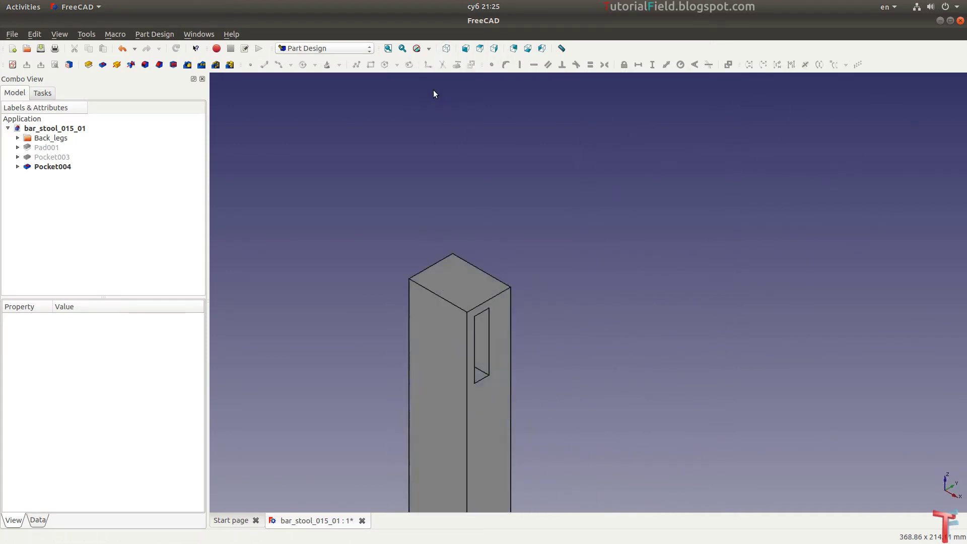
Inspect the new slots on both legs and save the model.
{"action": "mouse_move", "coordinate": [544, 307]}
{"action": "middle_mouse_down"}
{"action": "mouse_move", "coordinate": [504, 340]}
{"action": "mouse_move", "coordinate": [323, 320]}
{"action": "middle_mouse_up"}
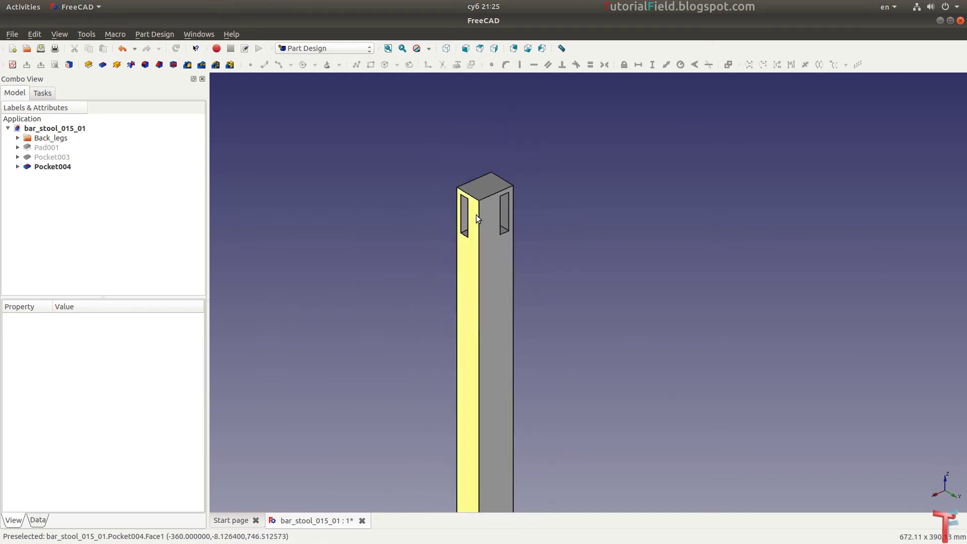
{"action": "scroll", "coordinate": [503, 416], "scroll_direction": "up", "scroll_amount": 2}
{"action": "scroll", "coordinate": [567, 336], "scroll_direction": "down", "scroll_amount": 3}
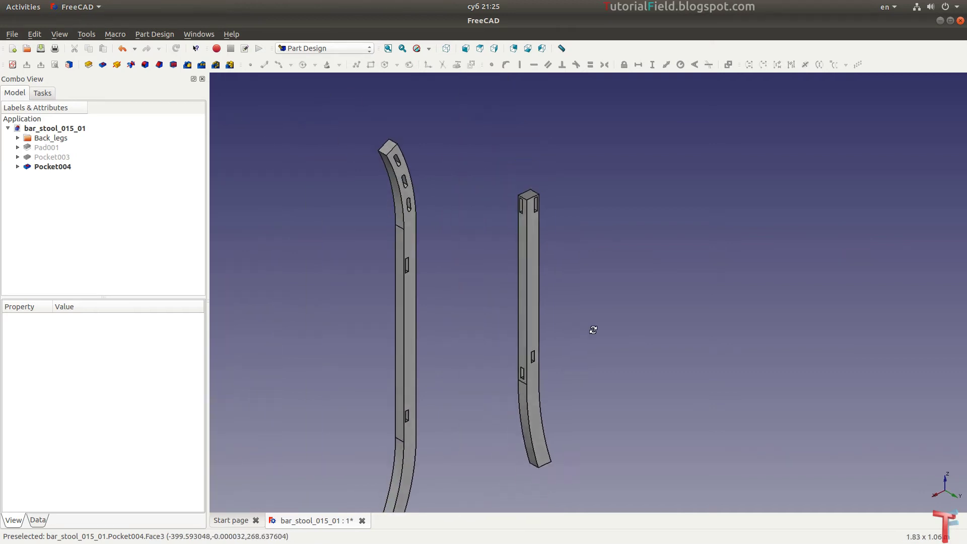
{"action": "mouse_move", "coordinate": [592, 328]}
{"action": "middle_mouse_down"}
{"action": "mouse_move", "coordinate": [579, 340]}
{"action": "mouse_move", "coordinate": [582, 320]}
{"action": "middle_mouse_up"}
{"action": "scroll", "coordinate": [573, 317], "scroll_direction": "down", "scroll_amount": 2}
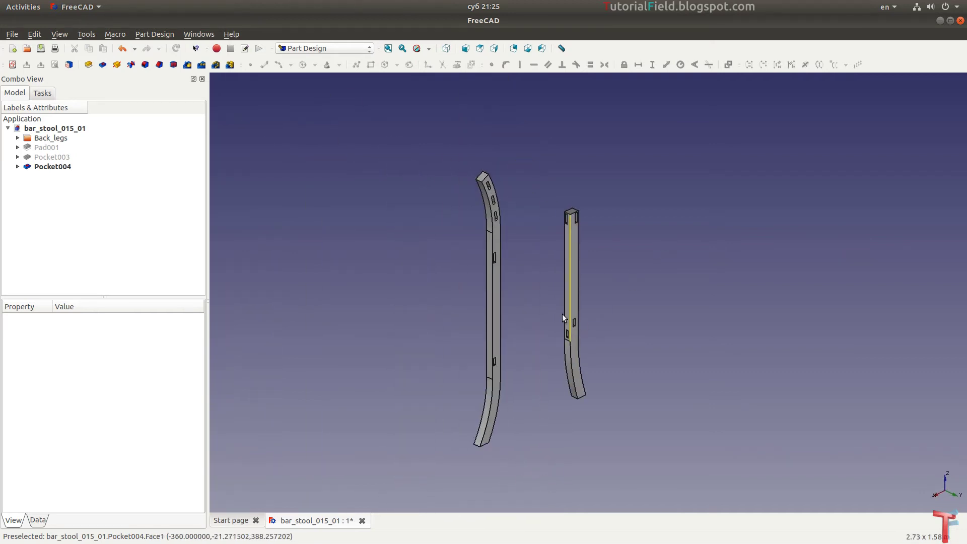
{"action": "scroll", "coordinate": [553, 327], "scroll_direction": "up", "scroll_amount": 2}
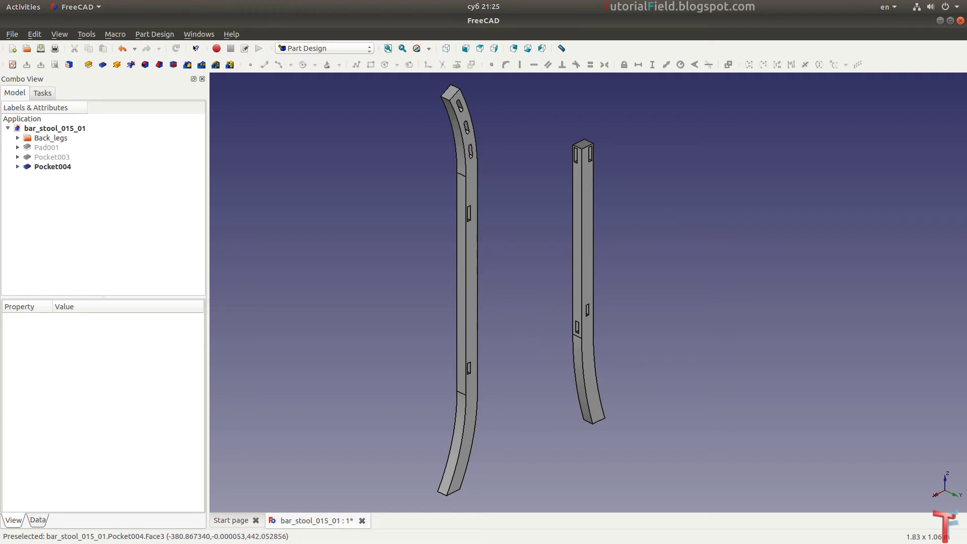
{"action": "key", "text": "alt+Tab"}
{"action": "key", "text": "ctrl+s"}
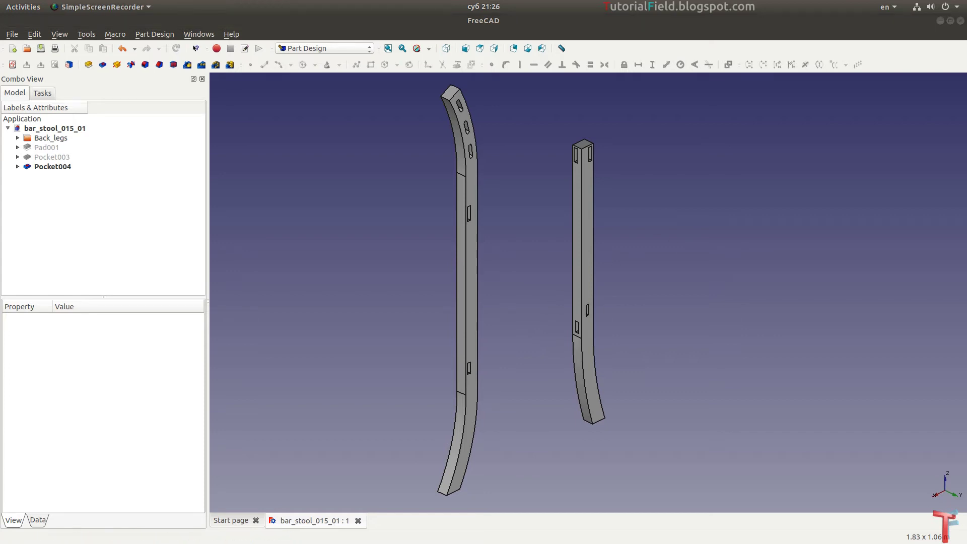
Create a new group in the model tree named Front_legs.
{"action": "right_click", "coordinate": [45, 136]}
{"action": "left_click", "coordinate": [86, 133]}
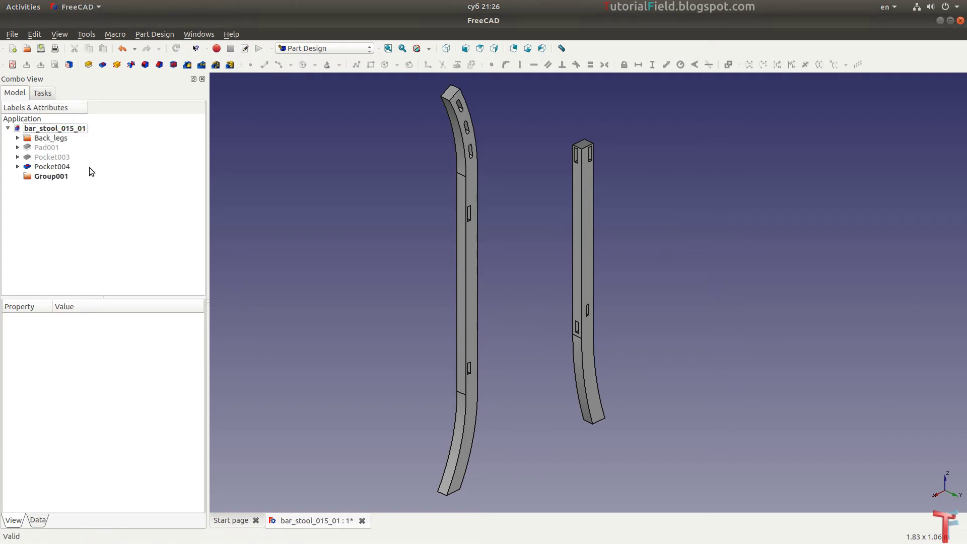
{"action": "left_click", "coordinate": [59, 176]}
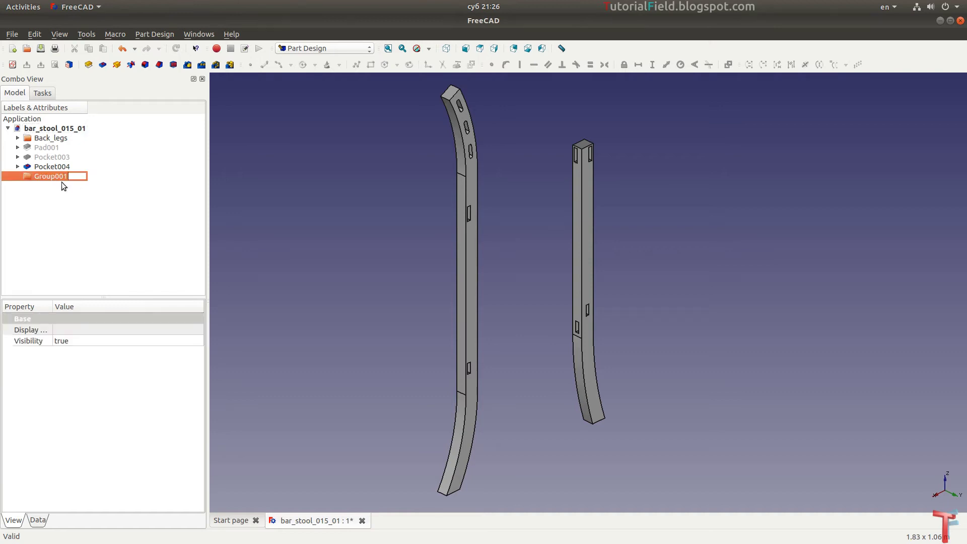
{"action": "type", "text": "Front_legs"}
Move Pad001, Pocket003 and Pocket004 into the Front_legs group.
{"action": "left_click", "coordinate": [80, 167]}
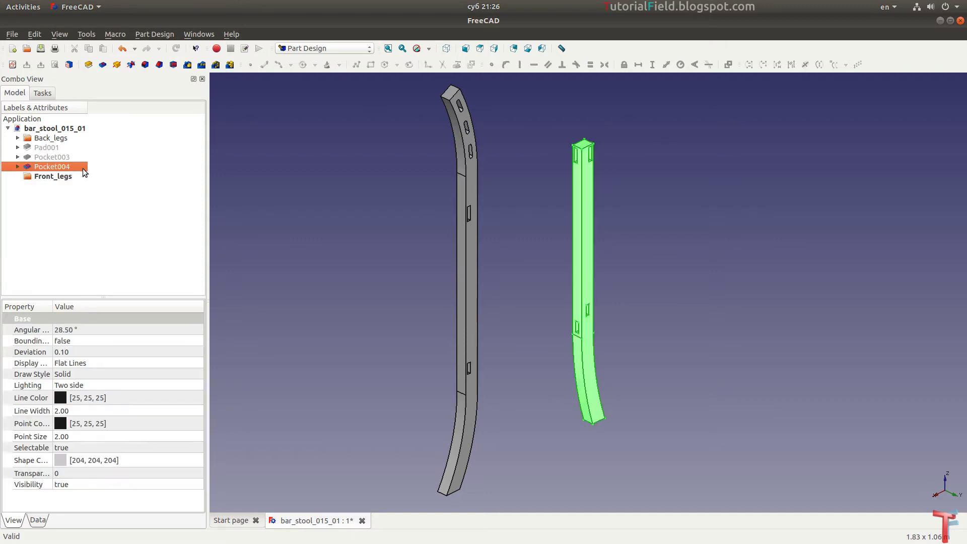
{"action": "left_click", "coordinate": [65, 149], "text": "shift"}
{"action": "left_click_drag", "start_coordinate": [51, 162], "coordinate": [55, 179]}
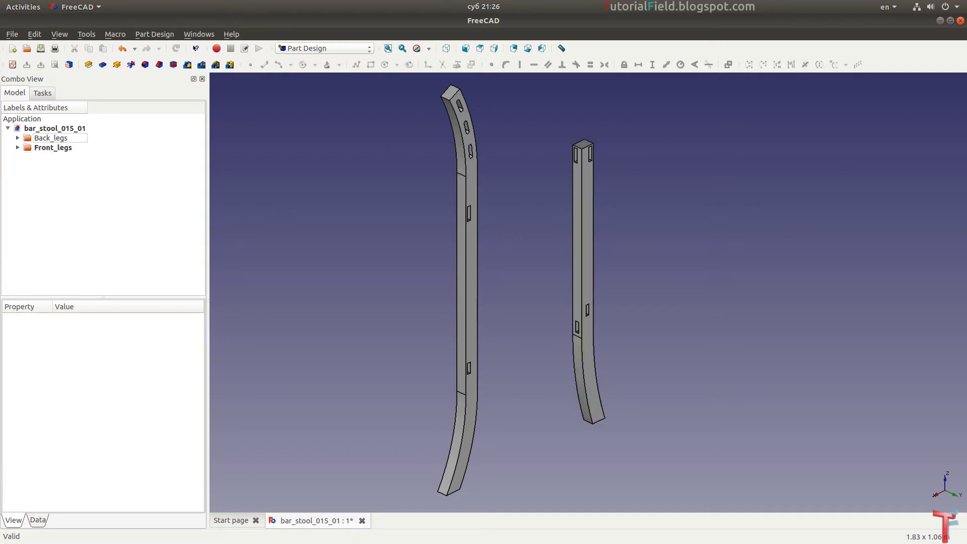
{"action": "key", "text": "alt+Tab"}
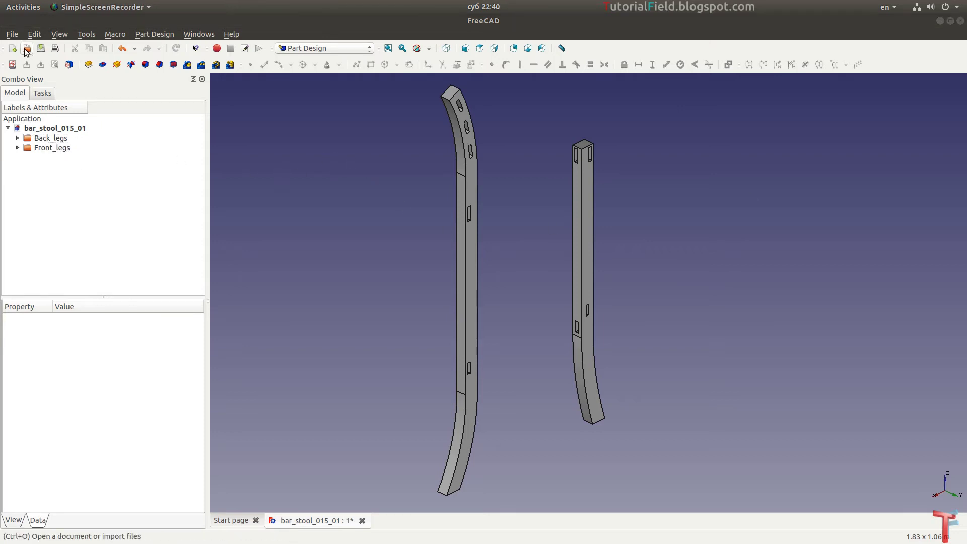
Start a new sketch on the YZ plane and display the model as wireframe.
{"action": "left_click", "coordinate": [13, 65]}
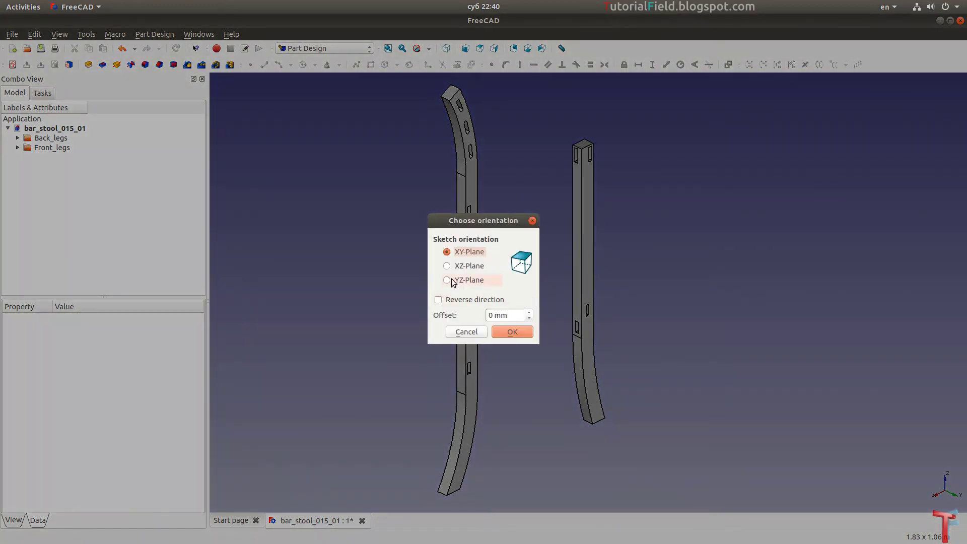
{"action": "left_click", "coordinate": [451, 279]}
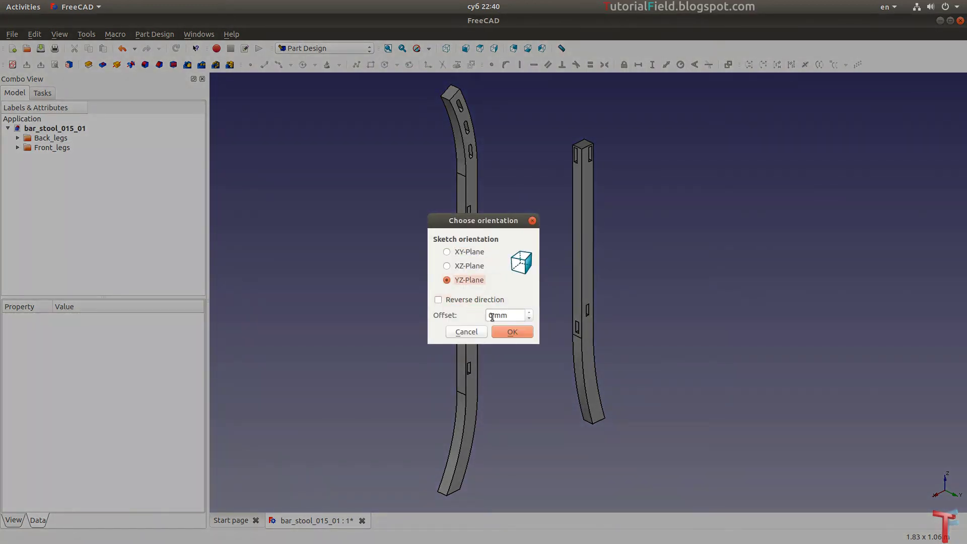
{"action": "left_click", "coordinate": [513, 330]}
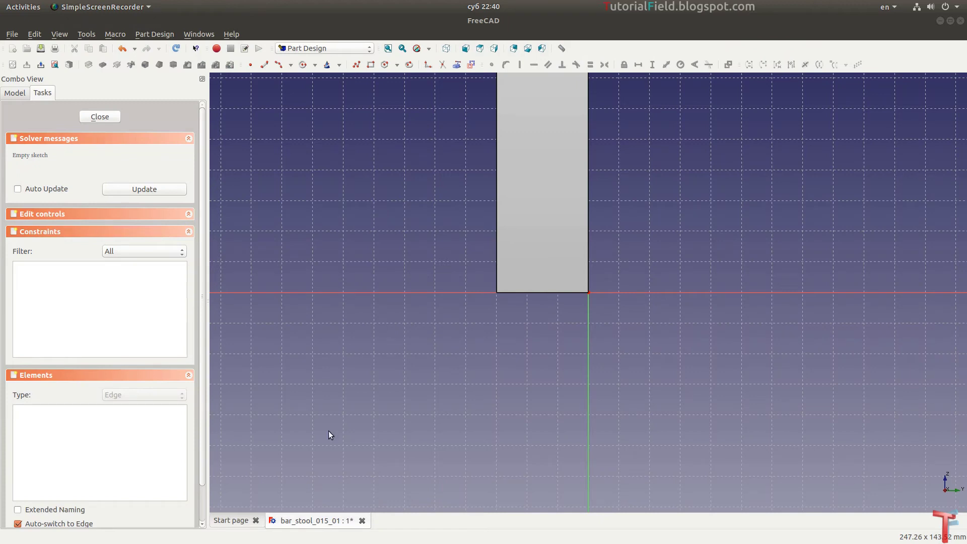
{"action": "scroll", "coordinate": [348, 453], "scroll_direction": "down", "scroll_amount": 4}
{"action": "scroll", "coordinate": [463, 348], "scroll_direction": "up", "scroll_amount": 2}
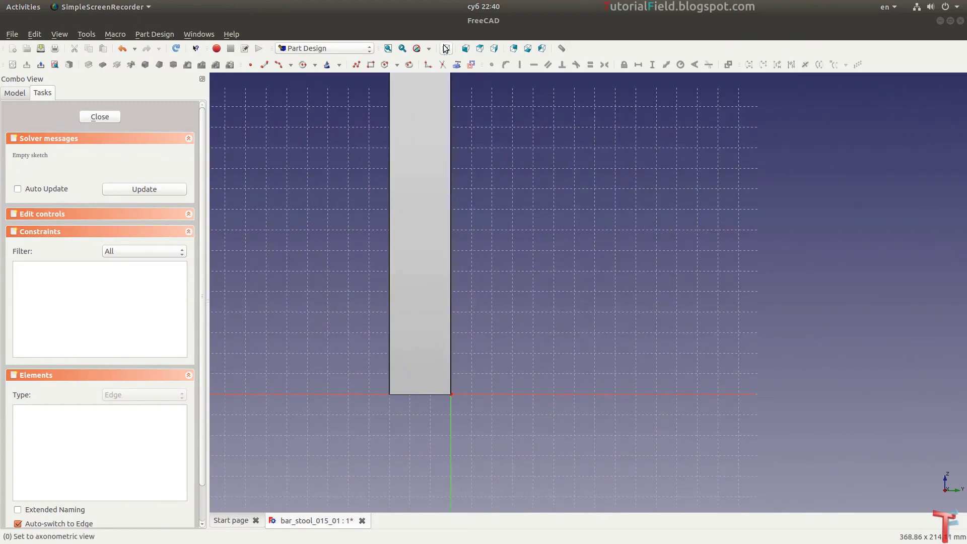
{"action": "left_click", "coordinate": [428, 48]}
{"action": "left_click", "coordinate": [431, 99]}
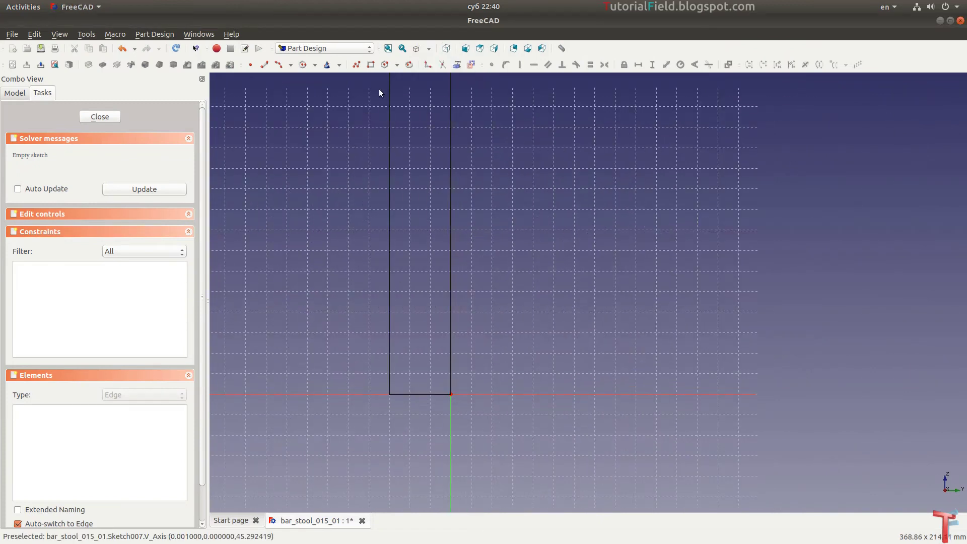
Draw a rectangle in Sketch007 and close the sketch.
{"action": "left_click", "coordinate": [371, 65]}
{"action": "left_click", "coordinate": [397, 321]}
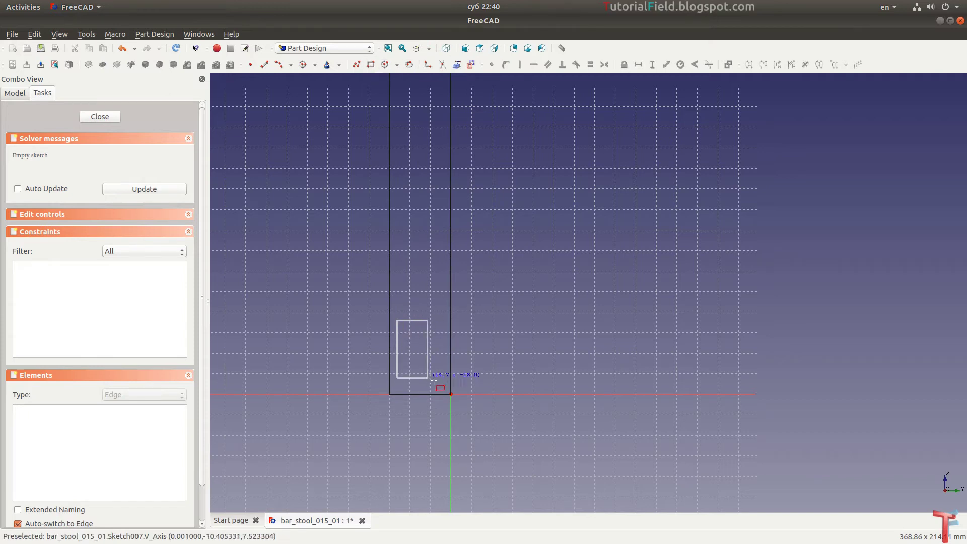
{"action": "left_click", "coordinate": [434, 381]}
{"action": "left_click", "coordinate": [96, 117]}
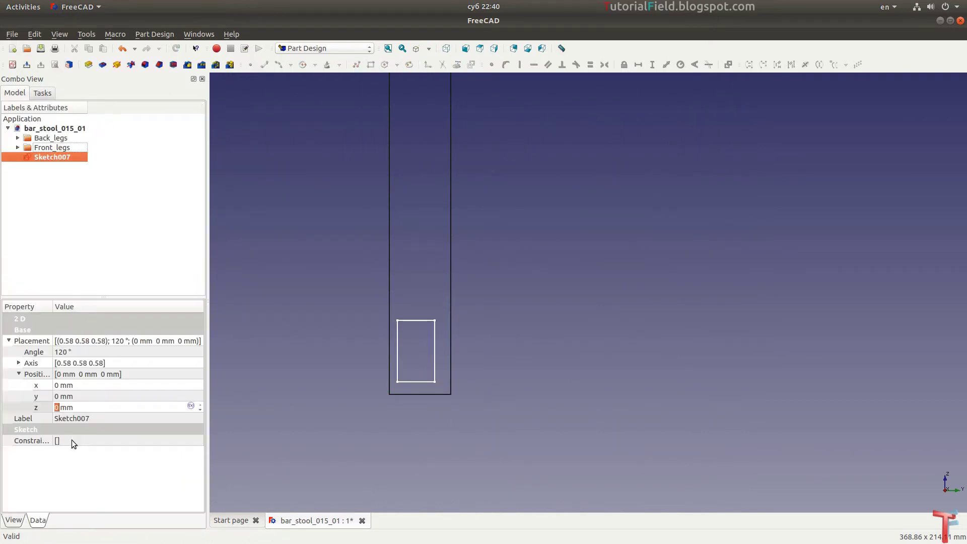
Raise Sketch007's placement to 710 mm and open its context menu.
{"action": "scroll", "coordinate": [77, 409], "scroll_direction": "up", "scroll_amount": 2}
{"action": "type", "text": "71"}
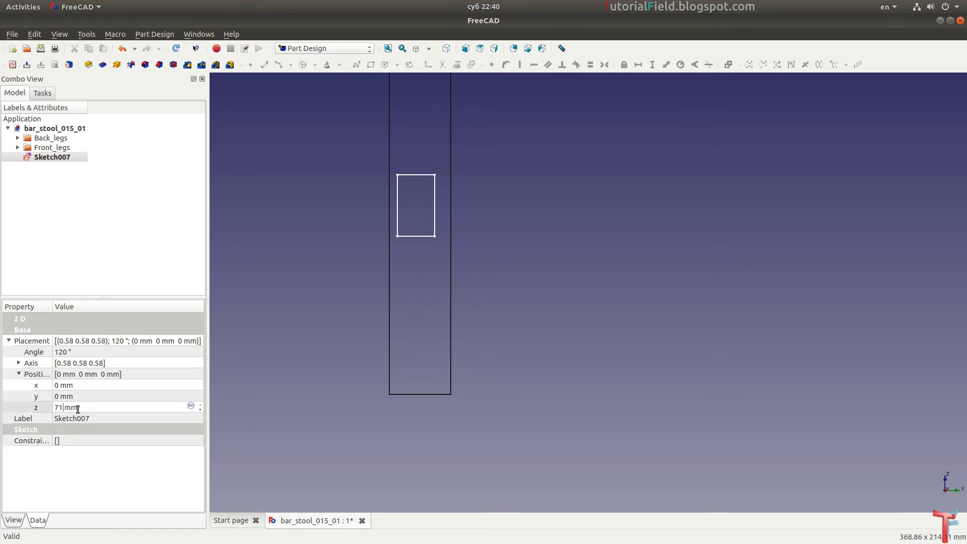
{"action": "type", "text": "0"}
{"action": "key", "text": "Return"}
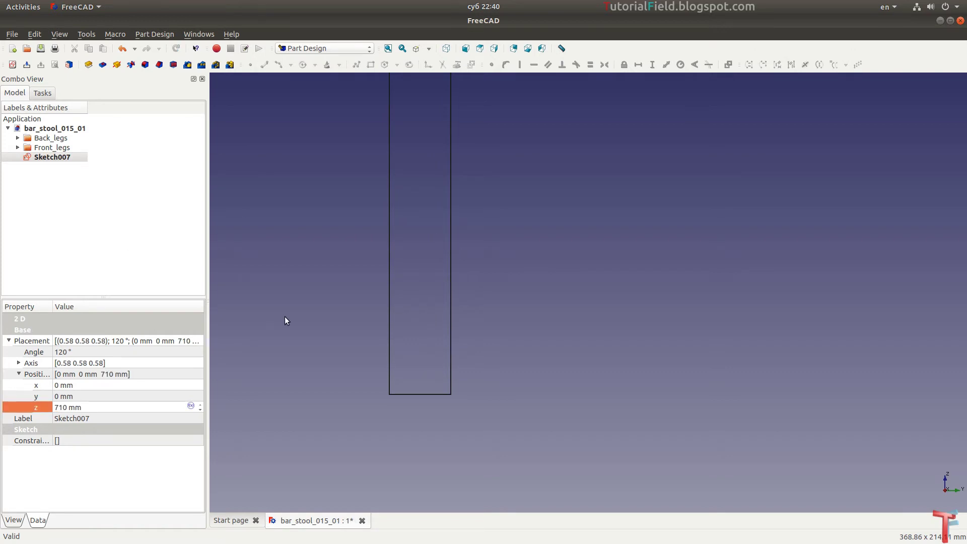
{"action": "scroll", "coordinate": [380, 406], "scroll_direction": "down", "scroll_amount": 2}
{"action": "scroll", "coordinate": [414, 279], "scroll_direction": "down", "scroll_amount": 1}
{"action": "scroll", "coordinate": [386, 165], "scroll_direction": "up", "scroll_amount": 3}
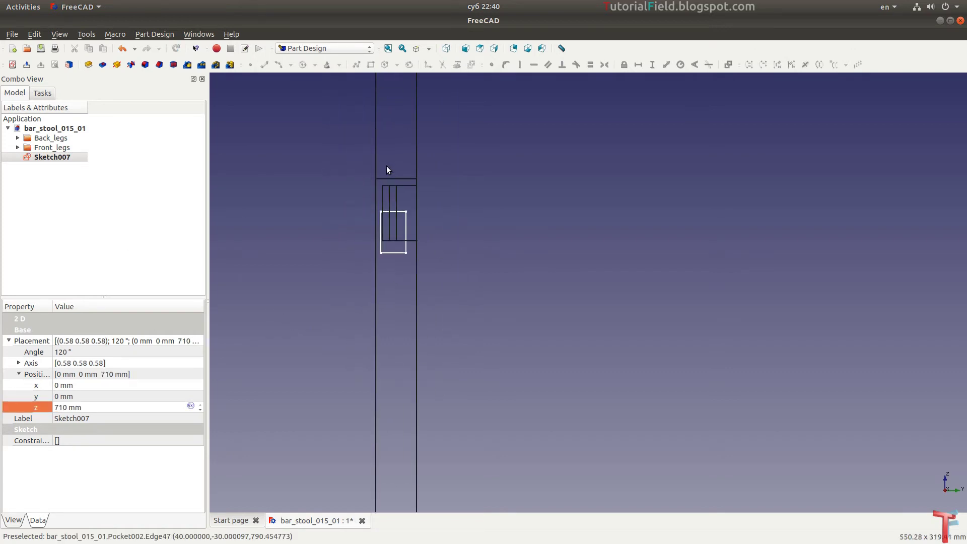
{"action": "scroll", "coordinate": [386, 170], "scroll_direction": "up", "scroll_amount": 3}
{"action": "scroll", "coordinate": [381, 186], "scroll_direction": "up", "scroll_amount": 2}
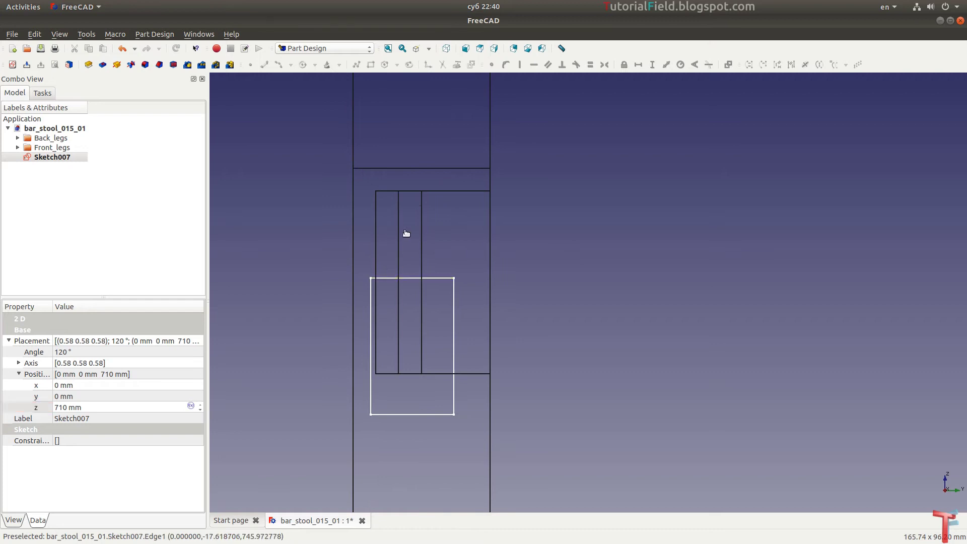
{"action": "left_click", "coordinate": [414, 258]}
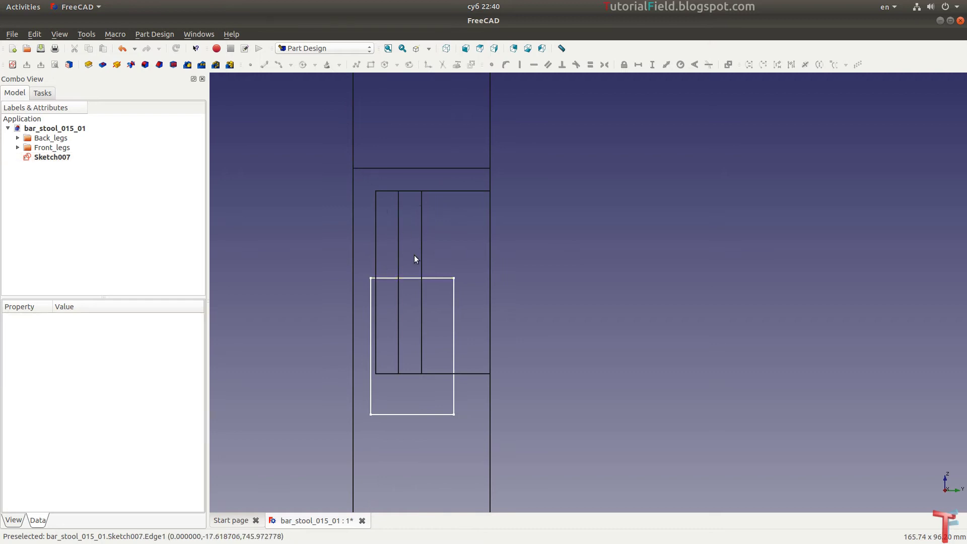
{"action": "right_click", "coordinate": [53, 155]}
Reopen Sketch007 and give the rectangle 40 mm height, 10 mm width, aligned to the vertical axis.
{"action": "left_click", "coordinate": [71, 161]}
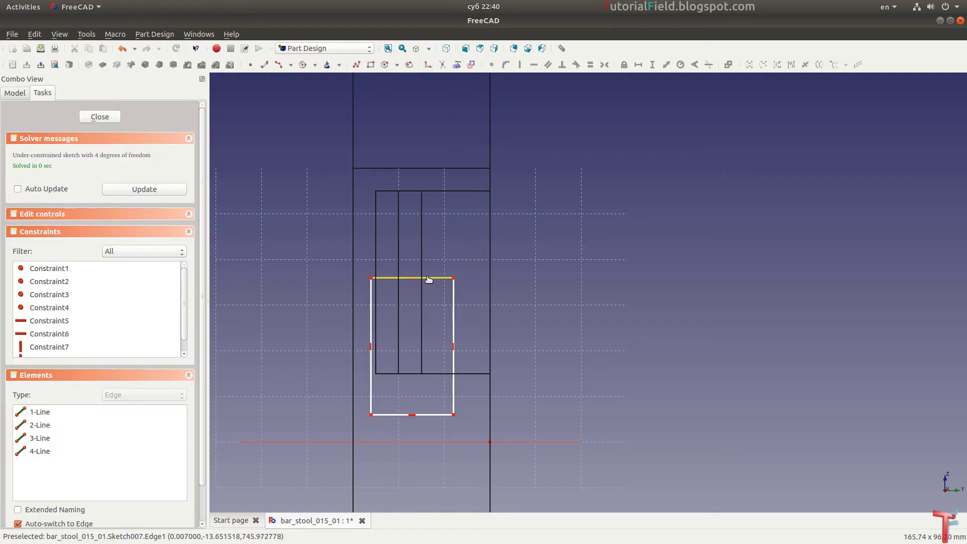
{"action": "left_click_drag", "start_coordinate": [432, 278], "coordinate": [438, 189]}
{"action": "left_click_drag", "start_coordinate": [442, 414], "coordinate": [424, 347]}
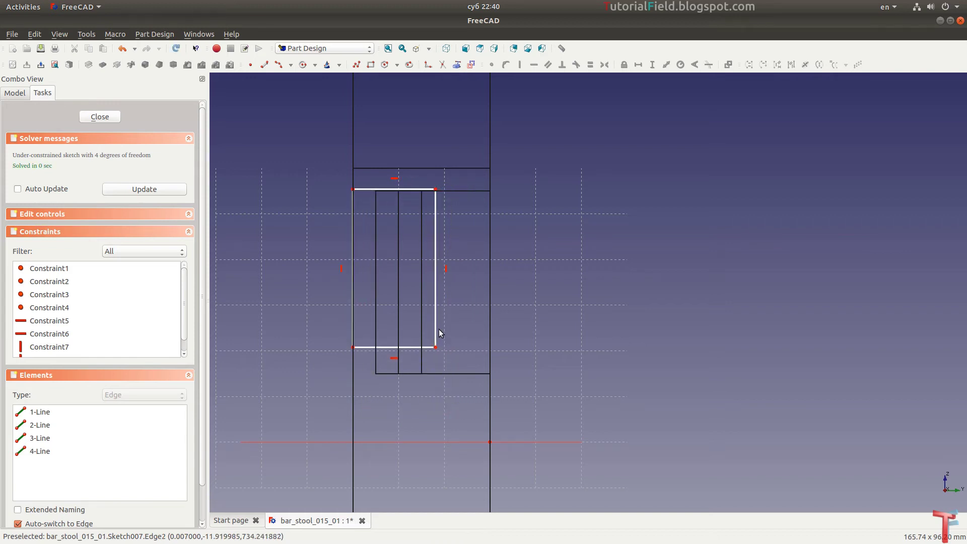
{"action": "type", "text": "i"}
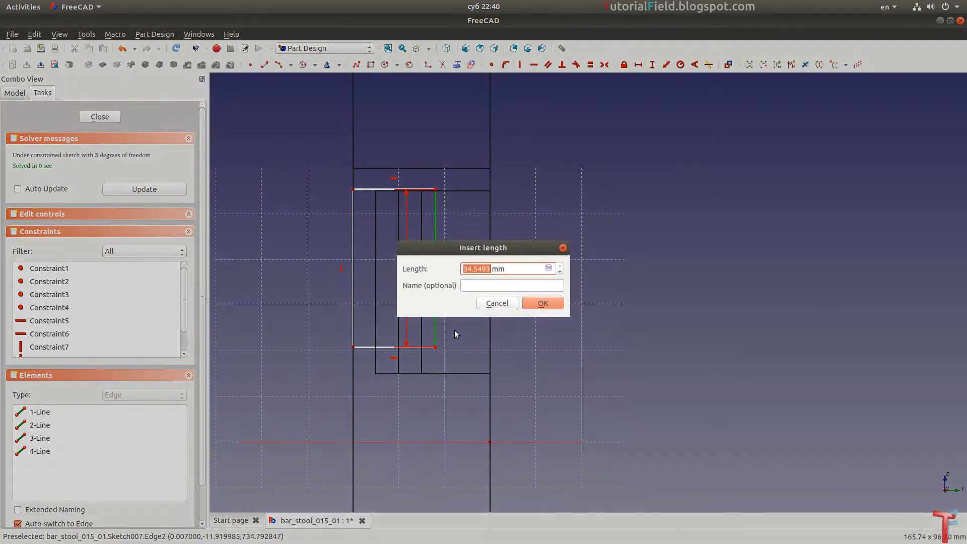
{"action": "type", "text": "40"}
{"action": "key", "text": "Return"}
{"action": "left_click", "coordinate": [392, 179]}
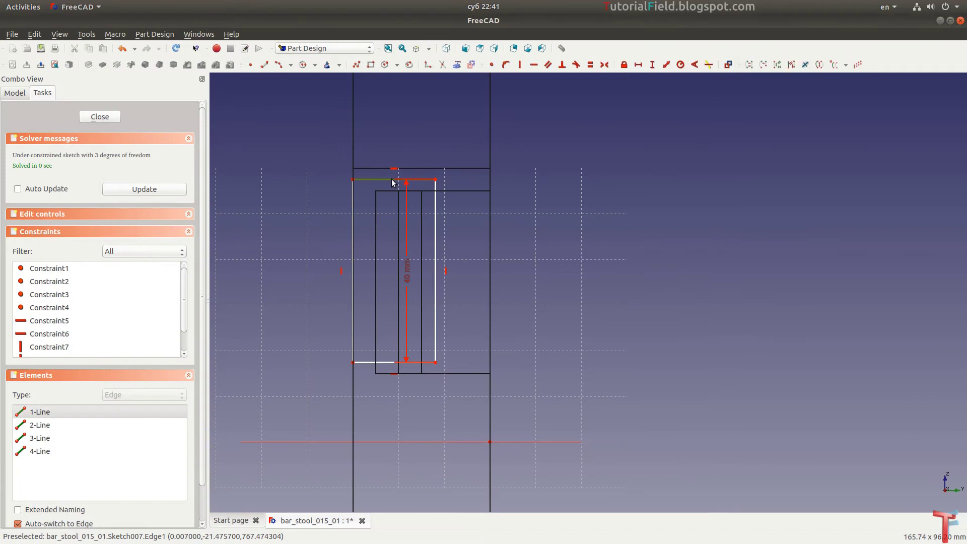
{"action": "type", "text": "l10"}
{"action": "key", "text": "Return"}
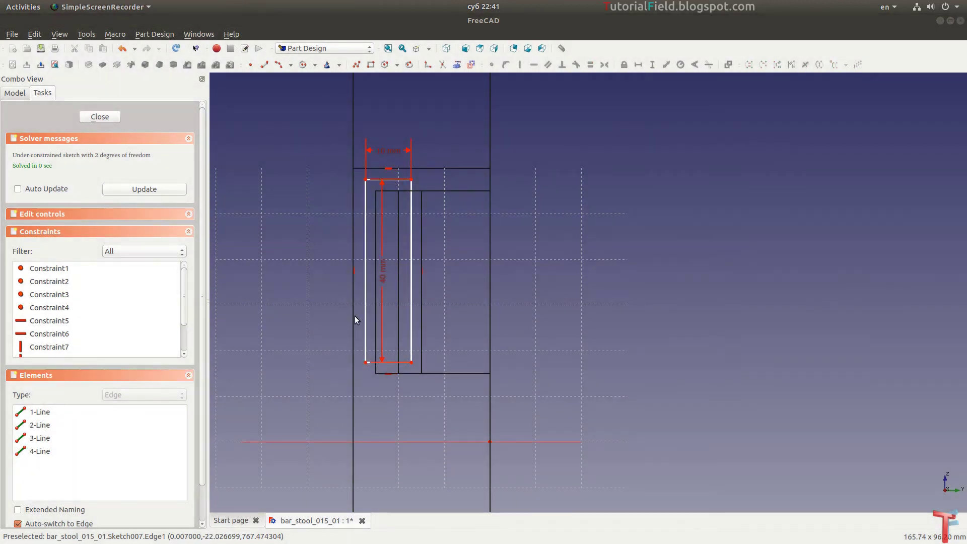
{"action": "left_click", "coordinate": [412, 362]}
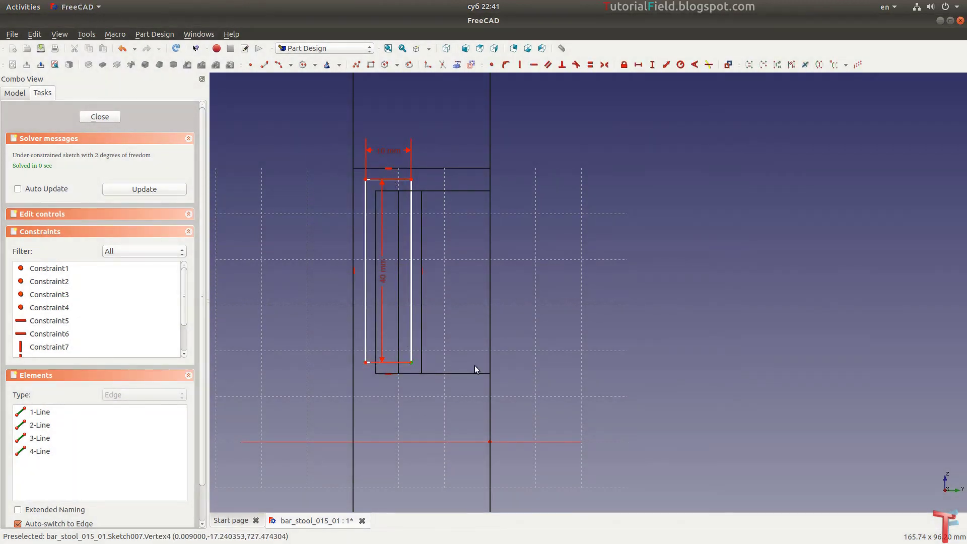
{"action": "type", "text": "l0"}
{"action": "key", "text": "Return"}
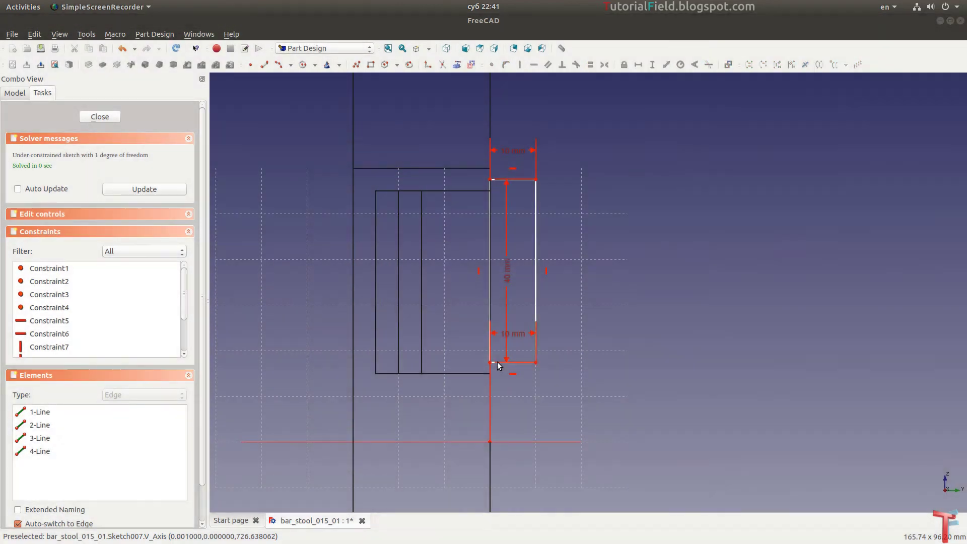
Set the rectangle's offsets from the origin to -10 mm horizontal and 10 mm vertical.
{"action": "double_click", "coordinate": [519, 334]}
{"action": "type", "text": "-21"}
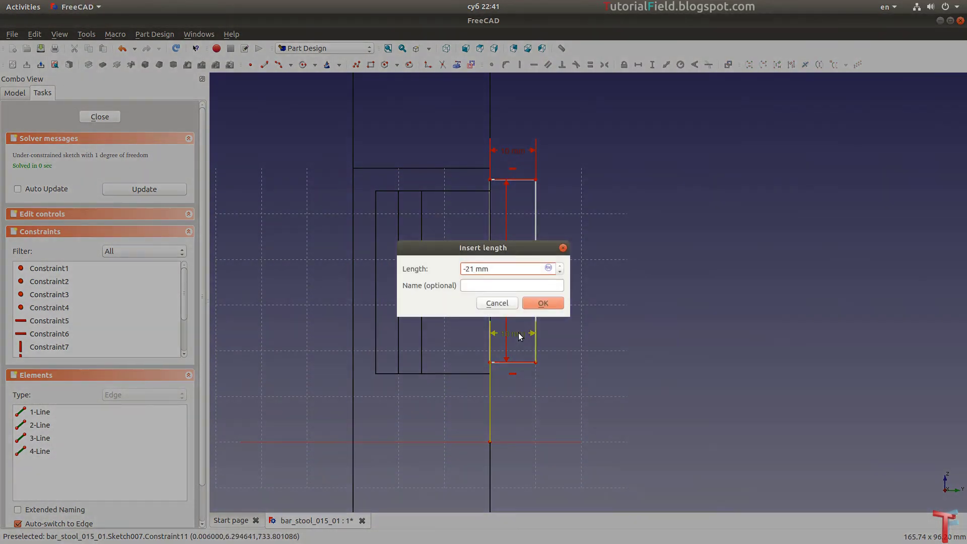
{"action": "key", "text": "BackSpace"}
{"action": "type", "text": "10"}
{"action": "key", "text": "Return"}
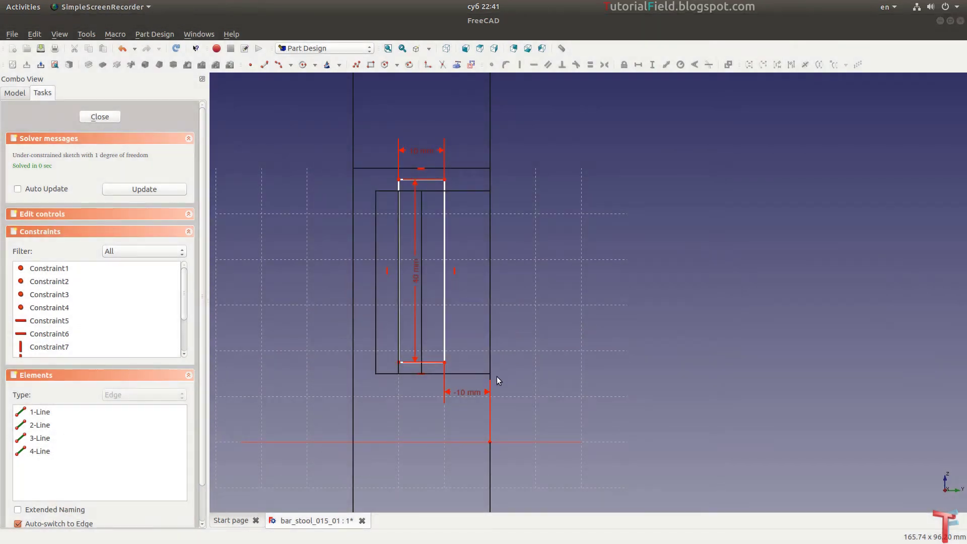
{"action": "left_click", "coordinate": [503, 373]}
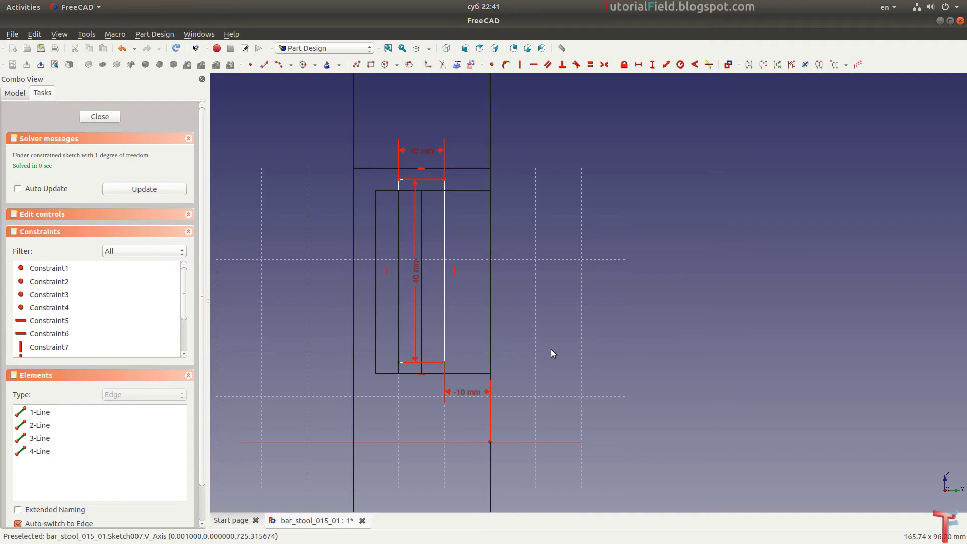
{"action": "type", "text": "int10"}
{"action": "key", "text": "Return"}
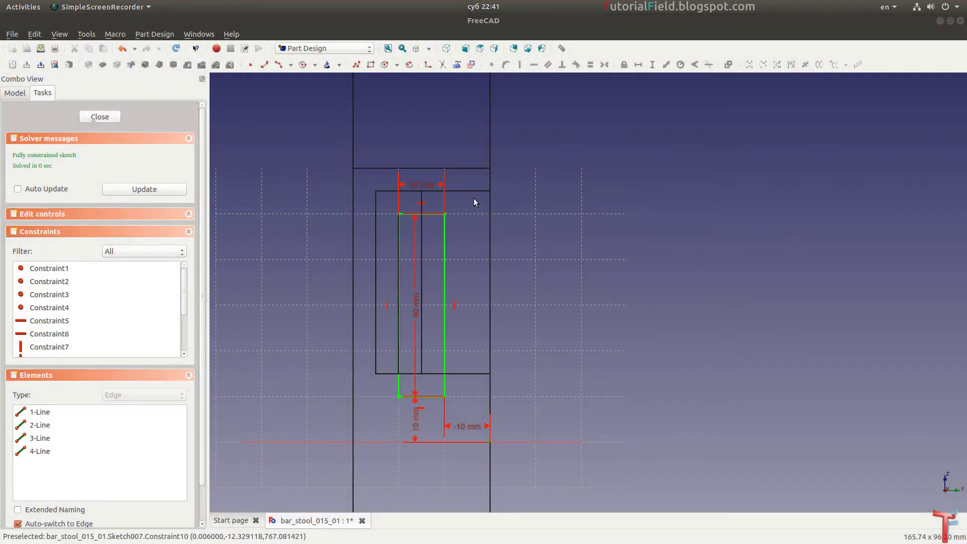
Change the slot to 50 mm tall and 20 mm wide, then close the sketch.
{"action": "left_click", "coordinate": [417, 311]}
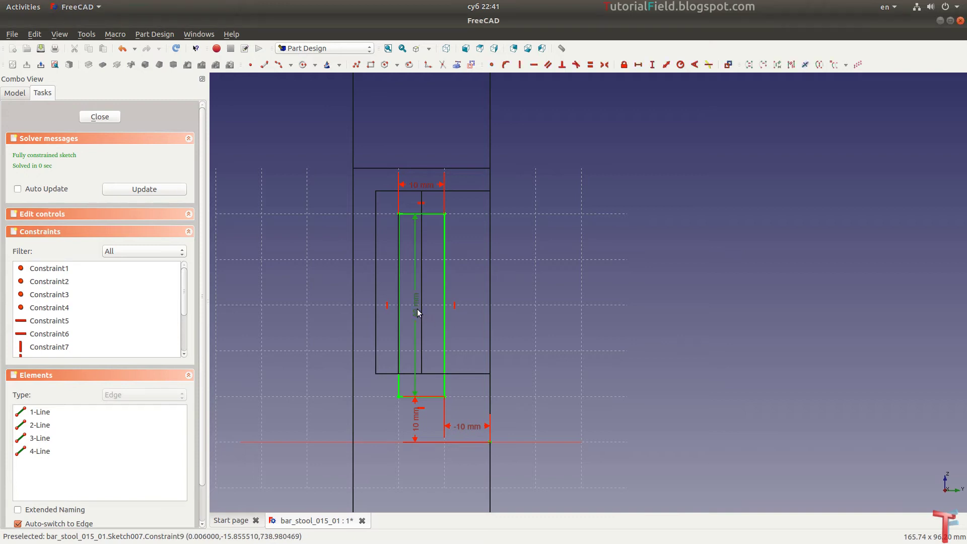
{"action": "double_click", "coordinate": [417, 311]}
{"action": "type", "text": "50"}
{"action": "left_click", "coordinate": [542, 303]}
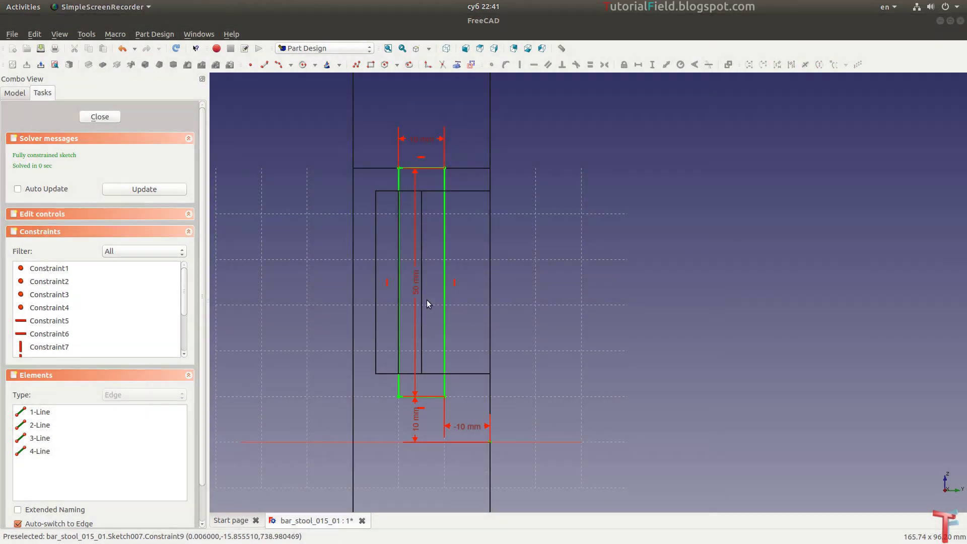
{"action": "left_click_drag", "start_coordinate": [418, 289], "coordinate": [468, 301]}
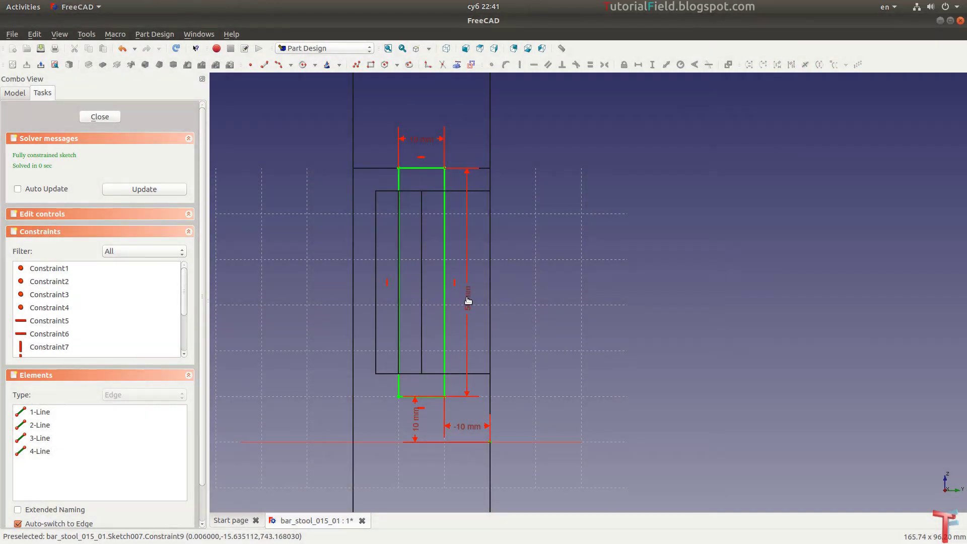
{"action": "double_click", "coordinate": [421, 141]}
{"action": "type", "text": "20"}
{"action": "key", "text": "Return"}
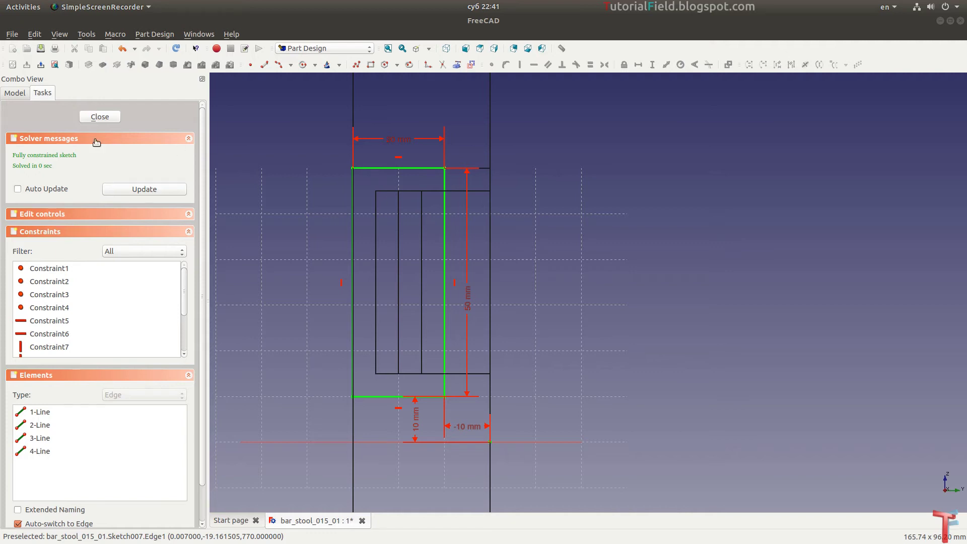
{"action": "left_click", "coordinate": [99, 116]}
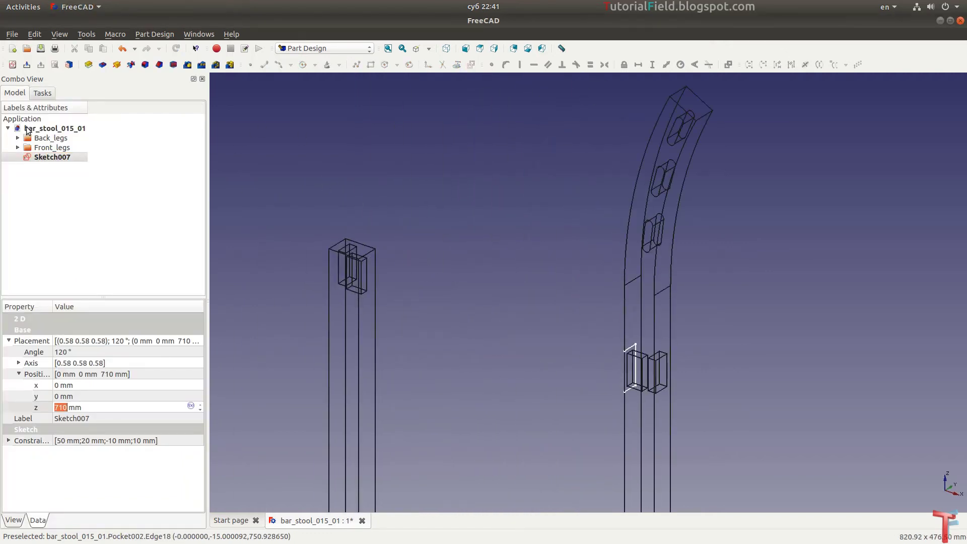
Move the cursor to the end of Sketch007's 710 mm placement height value for editing.
{"action": "key", "text": "End"}
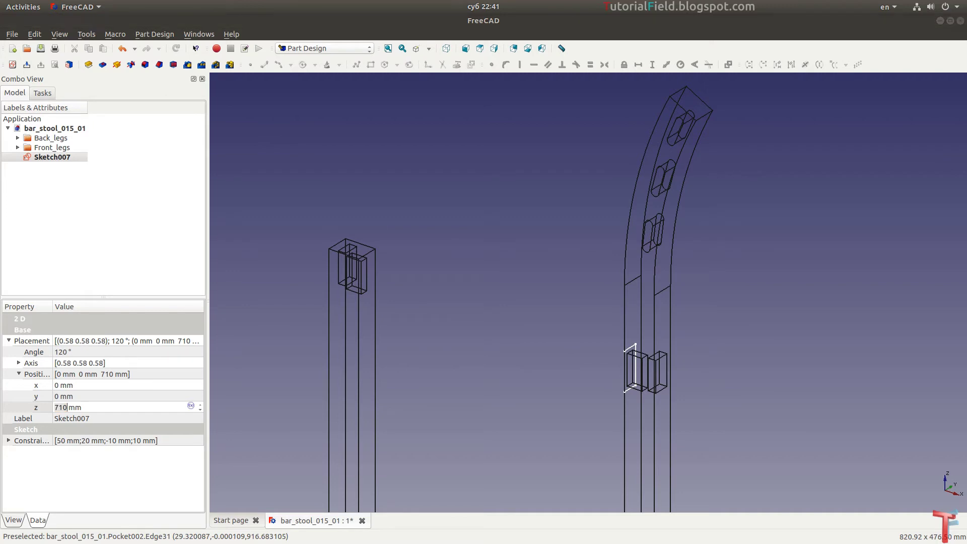
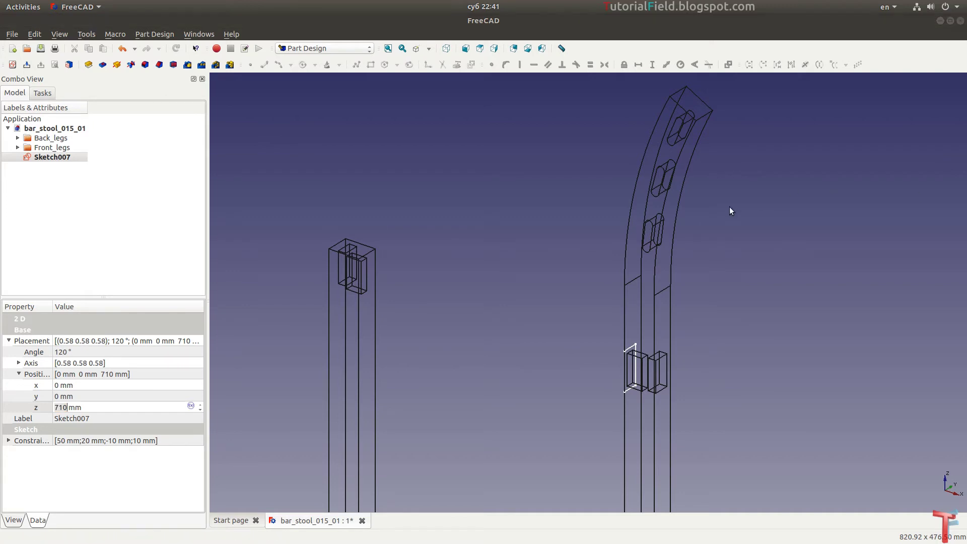
Pad Sketch007 in the reversed direction to create the Pad002 crossbar between the legs.
{"action": "middle_click_drag", "start_coordinate": [442, 225], "coordinate": [490, 334]}
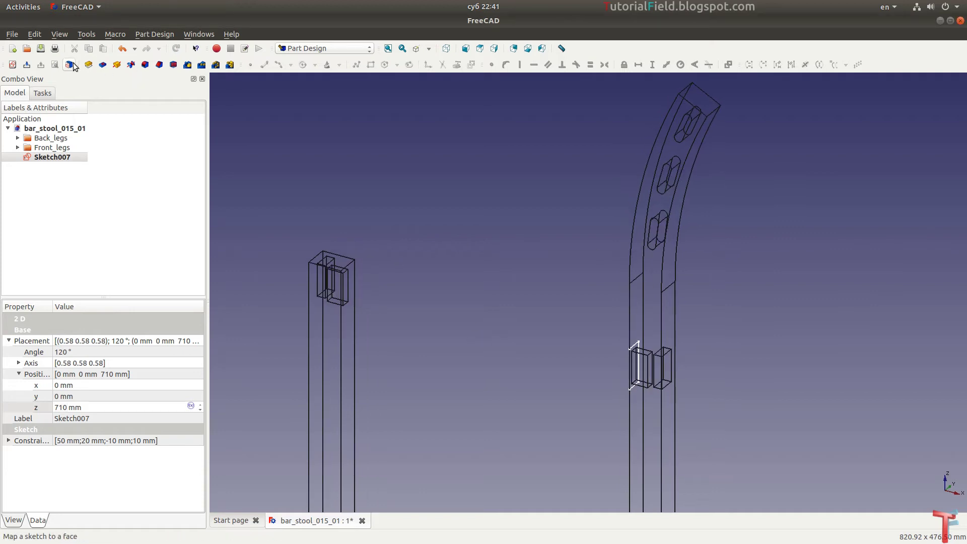
{"action": "left_click", "coordinate": [88, 65]}
{"action": "scroll", "coordinate": [531, 196], "scroll_direction": "down", "scroll_amount": 3}
{"action": "scroll", "coordinate": [491, 323], "scroll_direction": "up", "scroll_amount": 3}
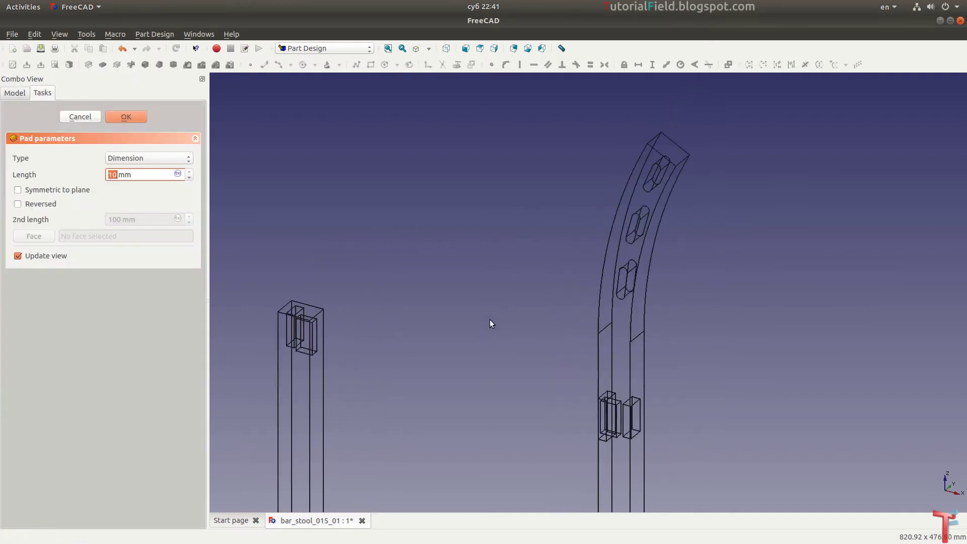
{"action": "scroll", "coordinate": [491, 323], "scroll_direction": "up", "scroll_amount": 1}
{"action": "scroll", "coordinate": [129, 176], "scroll_direction": "up", "scroll_amount": 2}
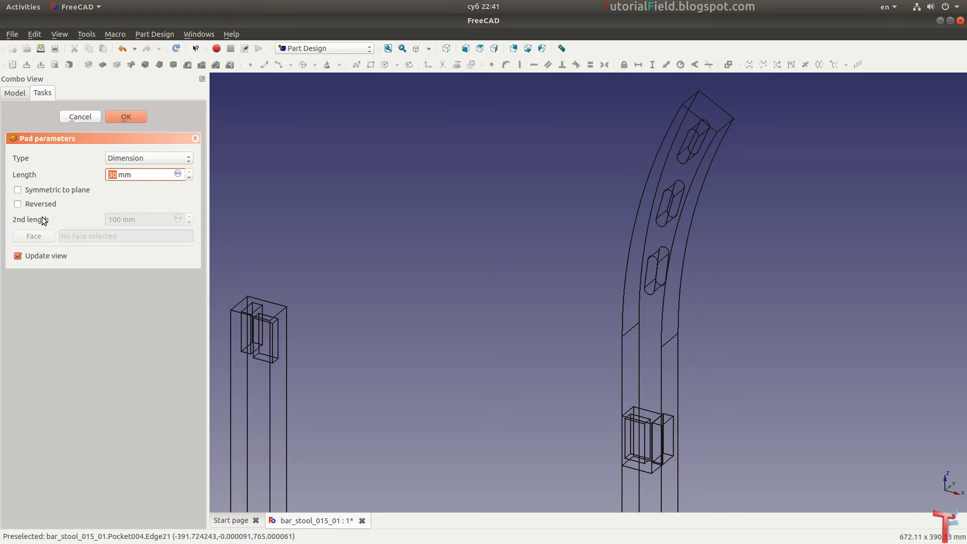
{"action": "left_click", "coordinate": [40, 204]}
{"action": "scroll", "coordinate": [146, 172], "scroll_direction": "up", "scroll_amount": 15}
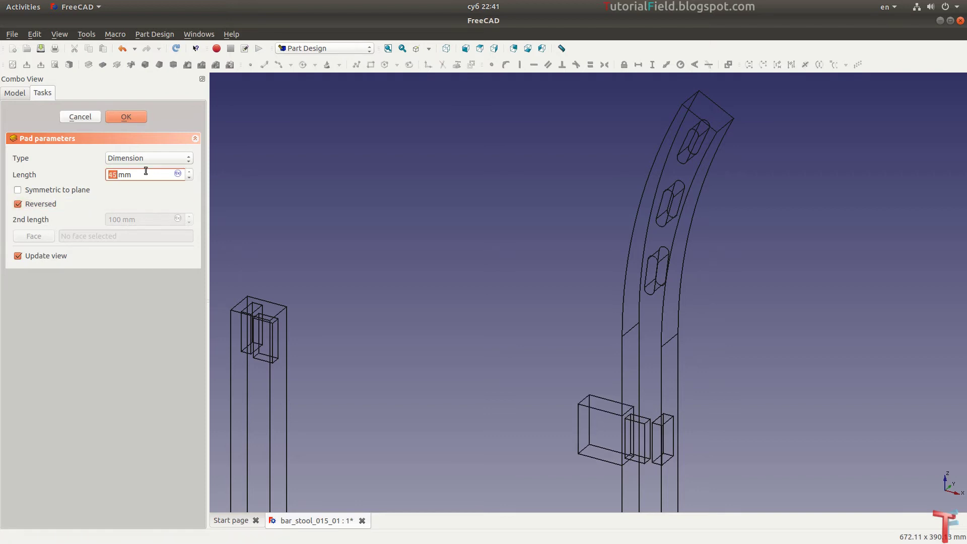
{"action": "type", "text": "500"}
{"action": "key", "text": "Return"}
Switch the draw style to As is so the model renders shaded.
{"action": "middle_click_drag", "start_coordinate": [346, 320], "coordinate": [455, 294]}
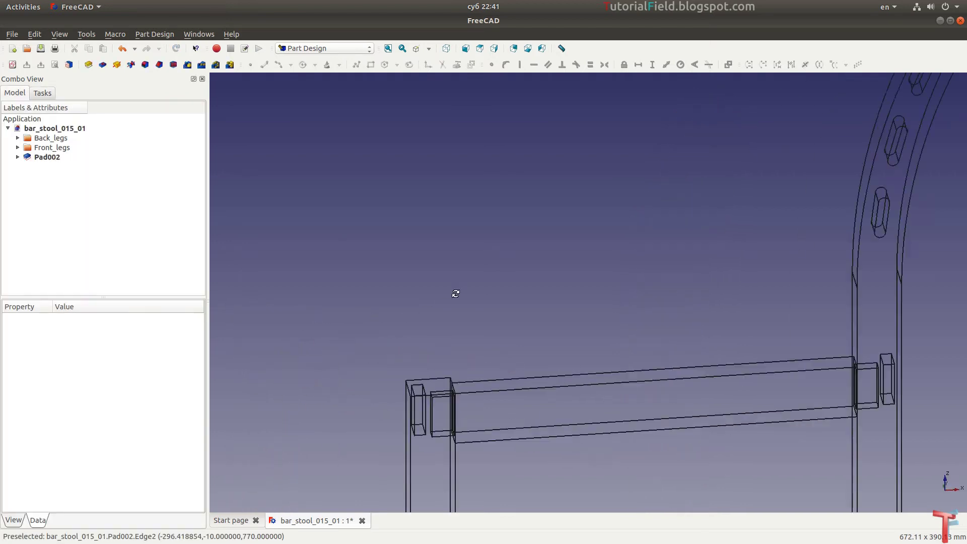
{"action": "scroll", "coordinate": [561, 312], "scroll_direction": "down", "scroll_amount": 3}
{"action": "middle_click_drag", "start_coordinate": [626, 367], "coordinate": [661, 388]}
{"action": "scroll", "coordinate": [674, 368], "scroll_direction": "up", "scroll_amount": 4}
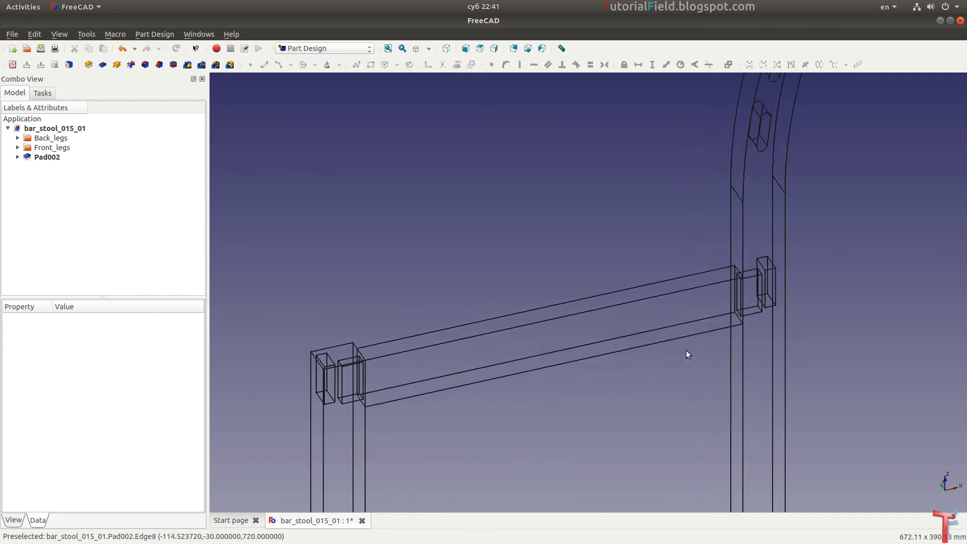
{"action": "scroll", "coordinate": [503, 353], "scroll_direction": "down", "scroll_amount": 3}
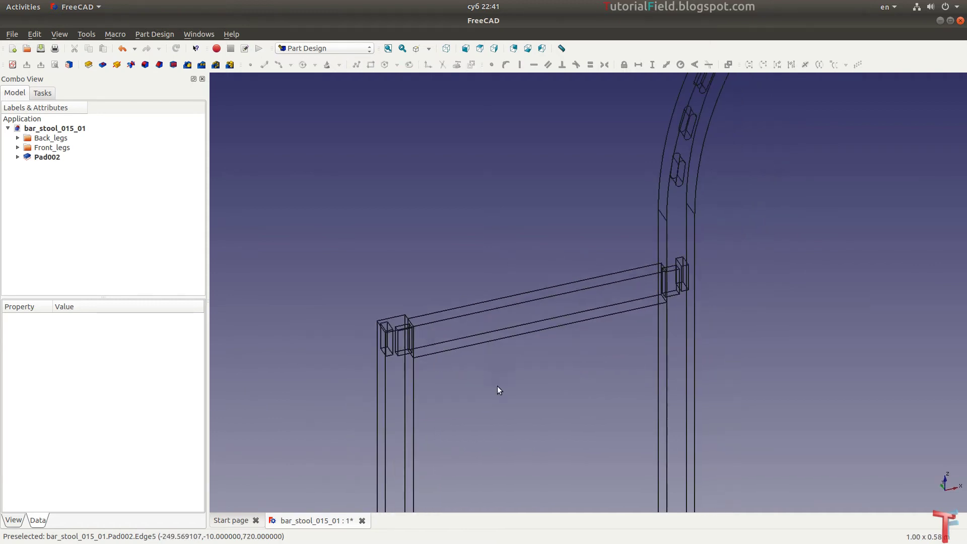
{"action": "scroll", "coordinate": [499, 388], "scroll_direction": "up", "scroll_amount": 1}
{"action": "scroll", "coordinate": [518, 337], "scroll_direction": "up", "scroll_amount": 1}
{"action": "left_click", "coordinate": [430, 49]}
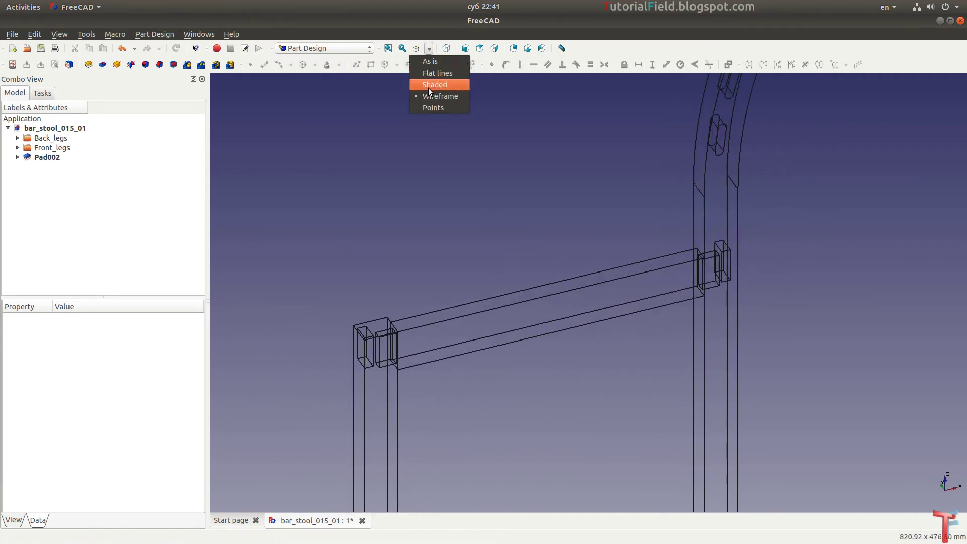
{"action": "left_click", "coordinate": [436, 62]}
{"action": "scroll", "coordinate": [432, 265], "scroll_direction": "down", "scroll_amount": 2}
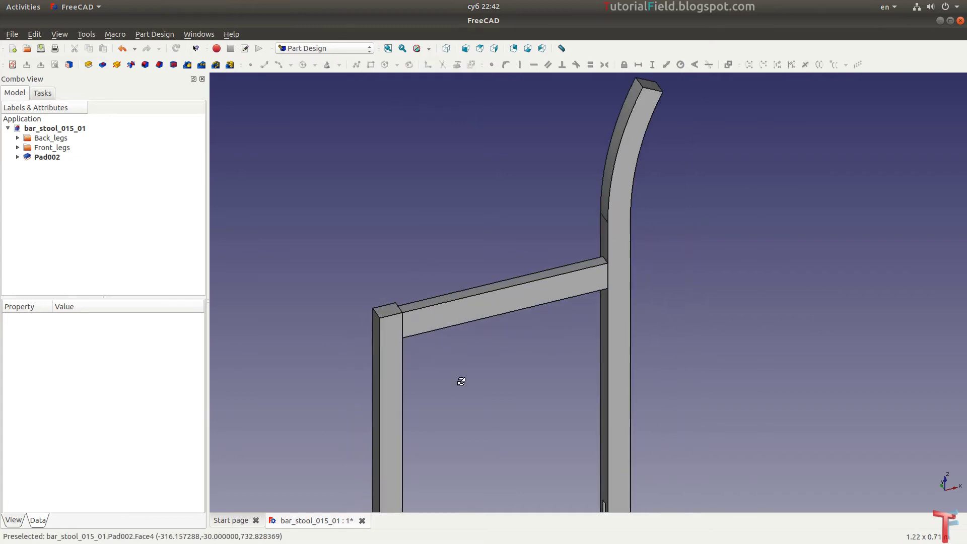
{"action": "scroll", "coordinate": [528, 343], "scroll_direction": "up", "scroll_amount": 1}
{"action": "scroll", "coordinate": [550, 332], "scroll_direction": "up", "scroll_amount": 3}
{"action": "scroll", "coordinate": [550, 331], "scroll_direction": "down", "scroll_amount": 2}
{"action": "scroll", "coordinate": [541, 369], "scroll_direction": "down", "scroll_amount": 1}
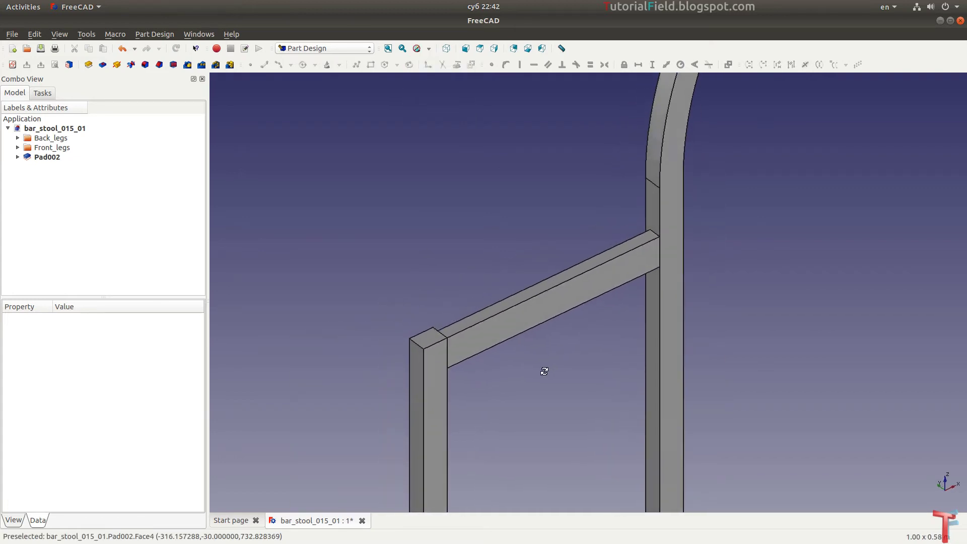
{"action": "scroll", "coordinate": [543, 369], "scroll_direction": "up", "scroll_amount": 1}
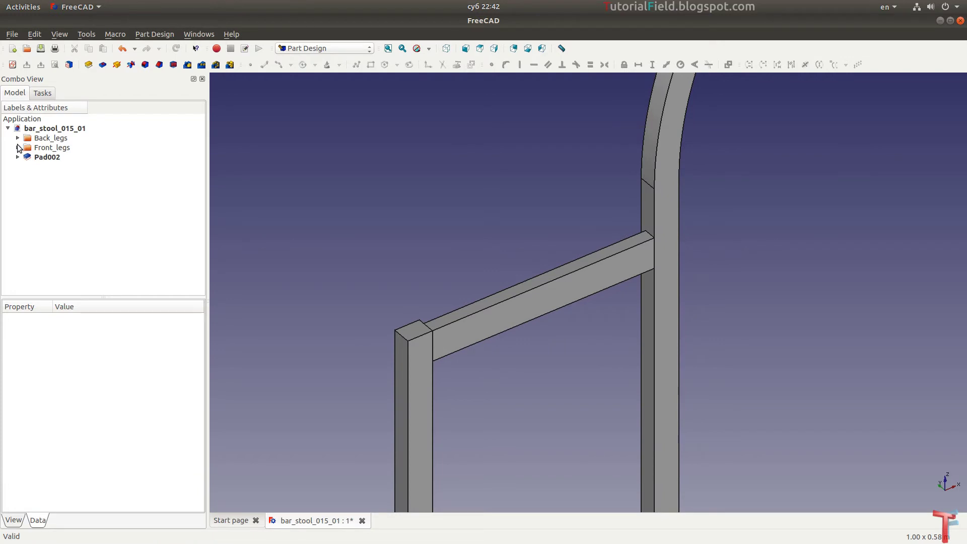
Hide the legs' Pocket002 and Pocket004 features, leaving the rail, and select its end face.
{"action": "left_click", "coordinate": [18, 147]}
{"action": "left_click", "coordinate": [18, 138]}
{"action": "left_click", "coordinate": [71, 176]}
{"action": "key", "text": "space"}
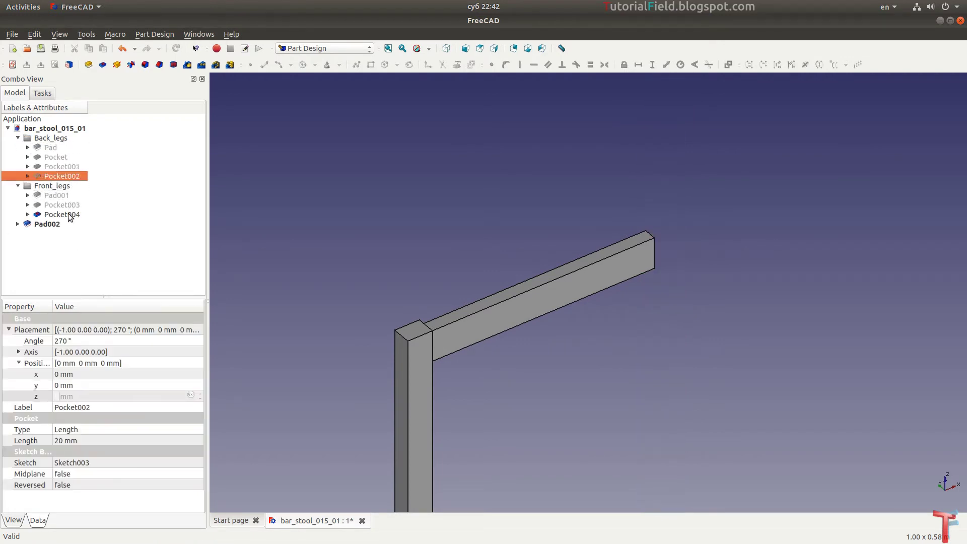
{"action": "left_click", "coordinate": [71, 214]}
{"action": "key", "text": "space"}
{"action": "left_click", "coordinate": [431, 342]}
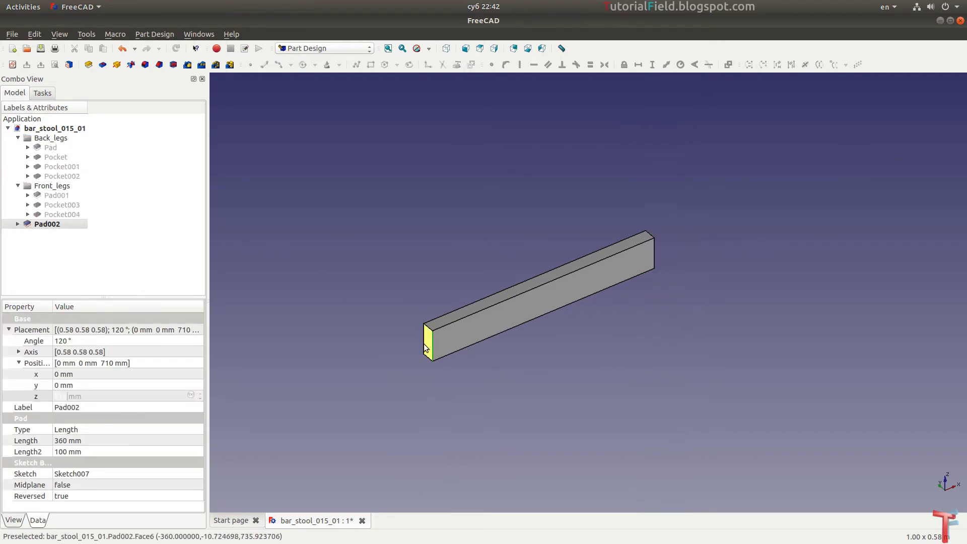
{"action": "left_click", "coordinate": [406, 361]}
{"action": "left_click", "coordinate": [428, 347]}
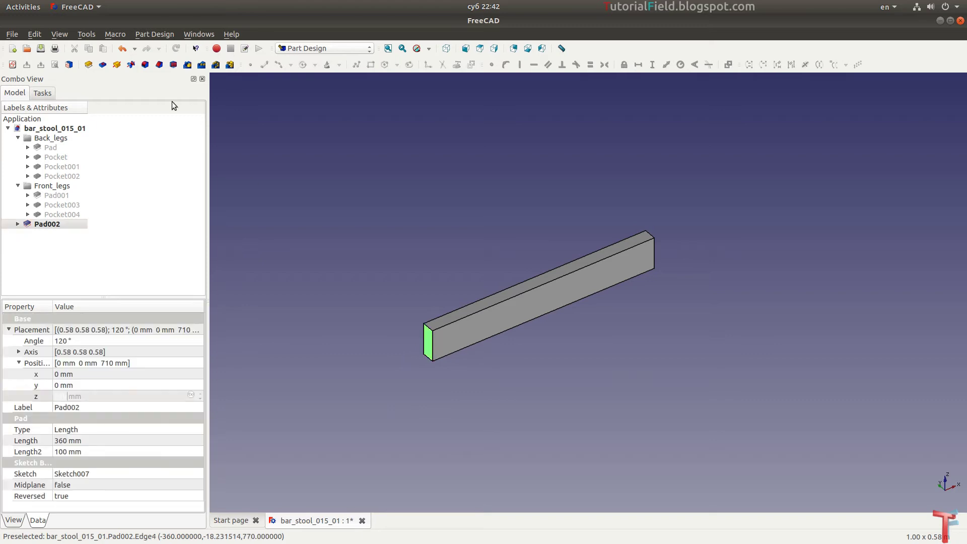
Start a sketch on the rail's end face, reference its left edge, and draw a rectangle.
{"action": "left_click", "coordinate": [12, 64]}
{"action": "scroll", "coordinate": [523, 423], "scroll_direction": "up", "scroll_amount": 5}
{"action": "scroll", "coordinate": [453, 416], "scroll_direction": "up", "scroll_amount": 3}
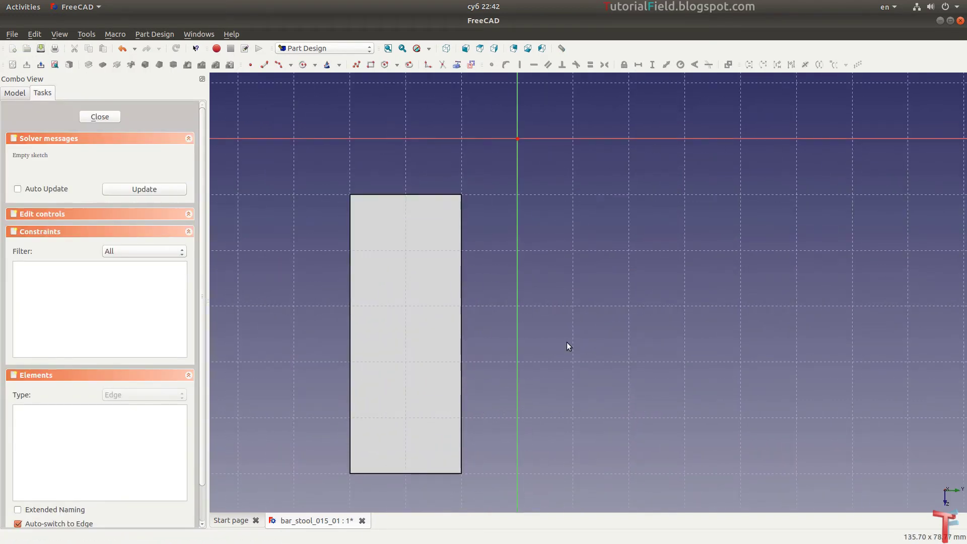
{"action": "left_click", "coordinate": [455, 65]}
{"action": "left_click", "coordinate": [379, 284]}
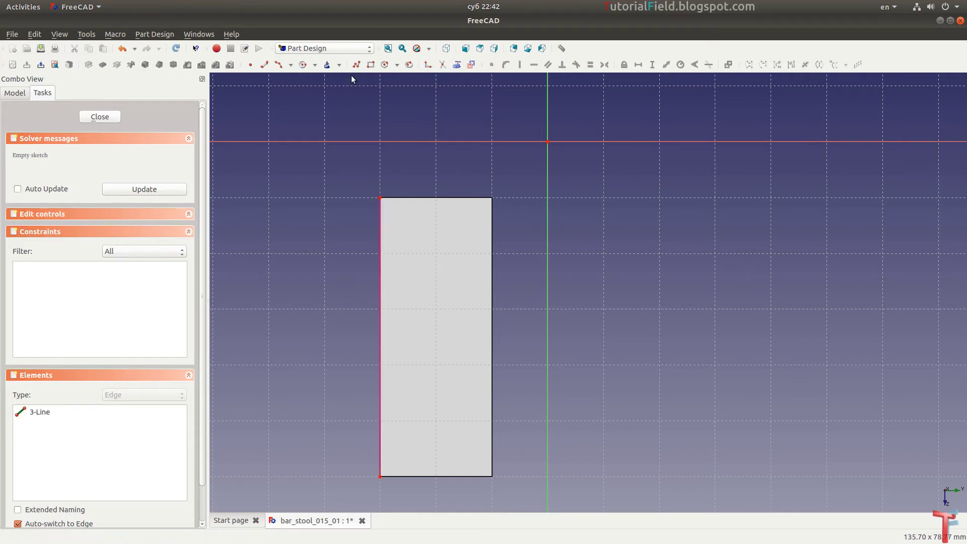
{"action": "left_click", "coordinate": [371, 65]}
{"action": "left_click", "coordinate": [401, 248]}
{"action": "left_click", "coordinate": [453, 429]}
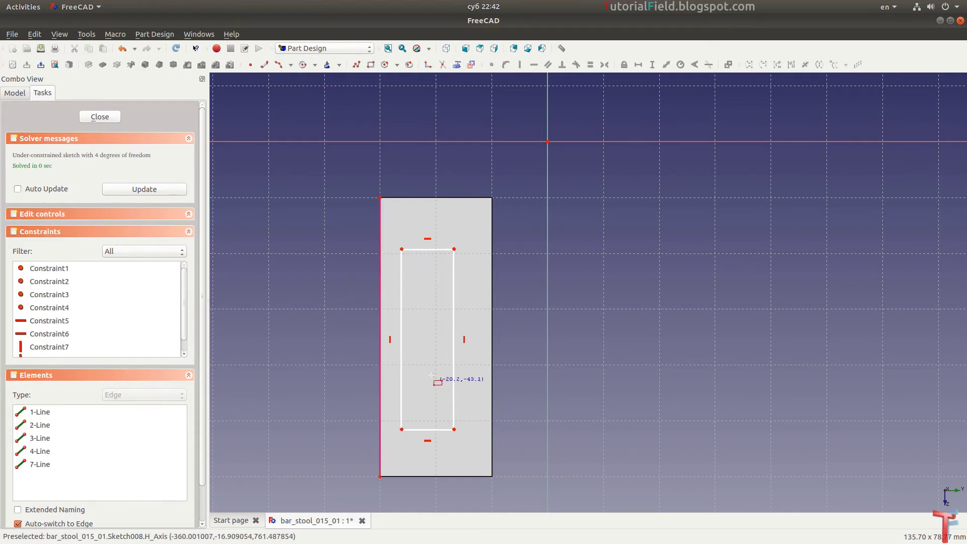
Constrain the rectangle to 10 mm wide and 40 mm tall.
{"action": "left_click", "coordinate": [426, 249]}
{"action": "key", "text": "shift+h"}
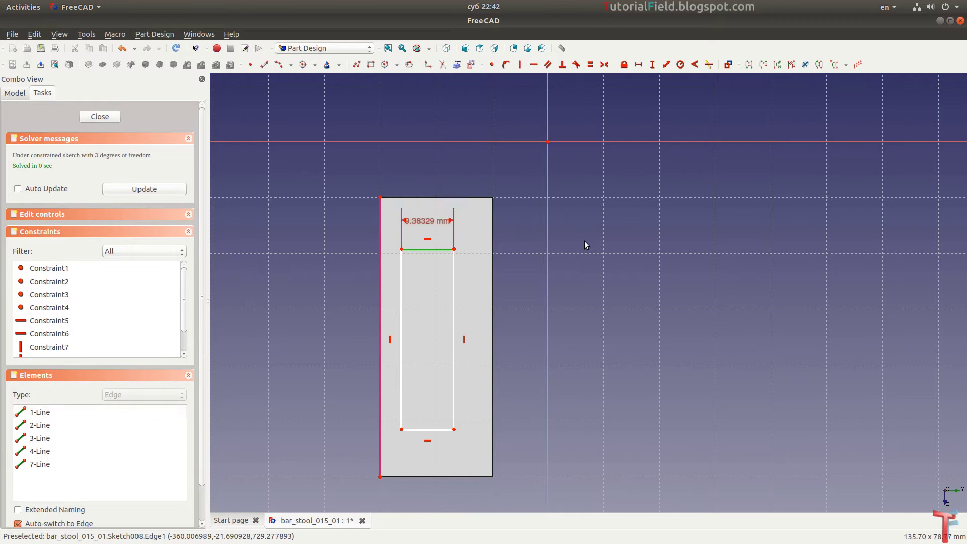
{"action": "type", "text": "10"}
{"action": "key", "text": "Return"}
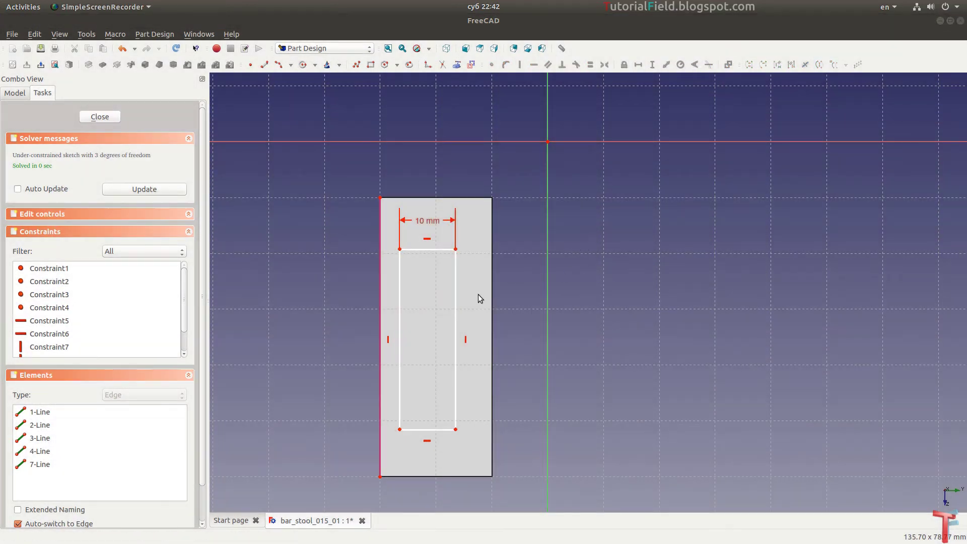
{"action": "left_click", "coordinate": [457, 301]}
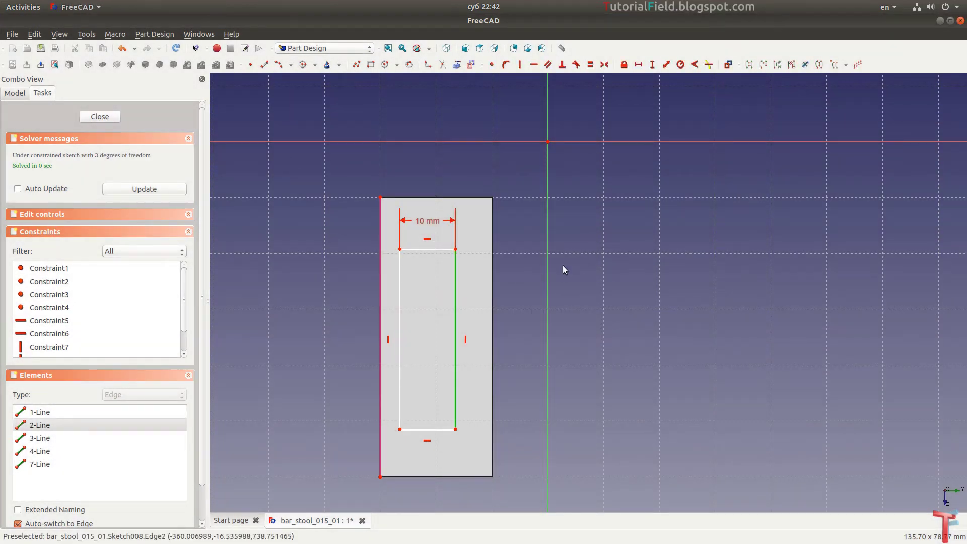
{"action": "key", "text": "shift+v"}
{"action": "type", "text": "3"}
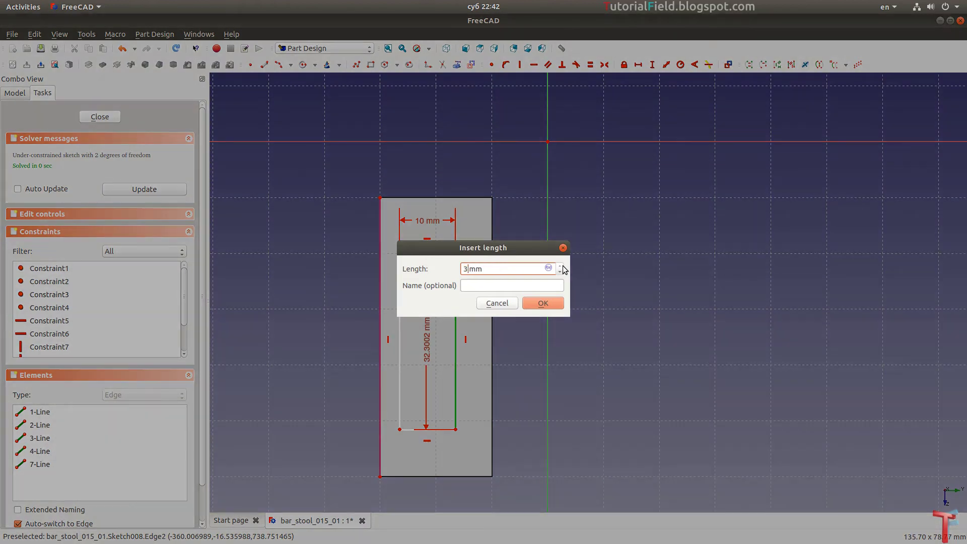
{"action": "type", "text": "0"}
{"action": "key", "text": "Return"}
{"action": "double_click", "coordinate": [429, 340]}
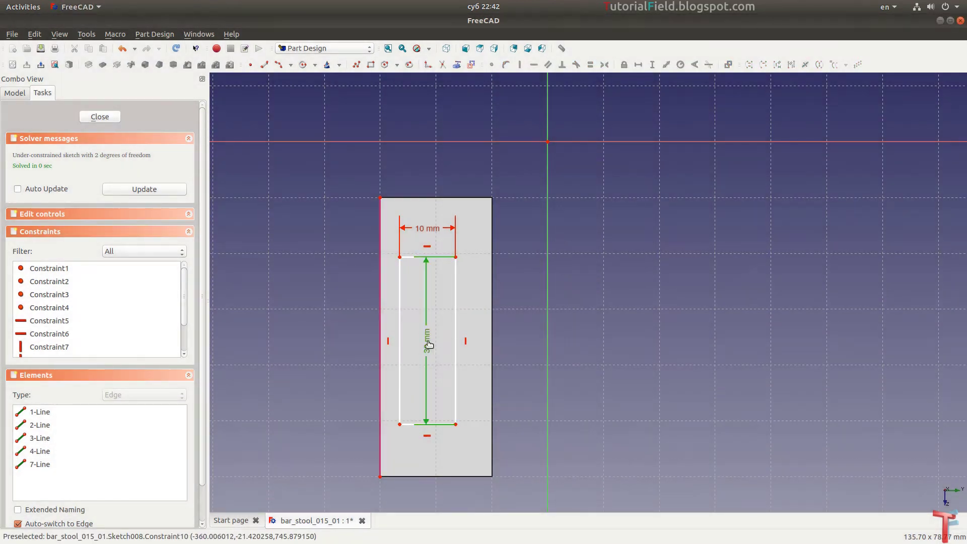
{"action": "type", "text": "40"}
{"action": "key", "text": "Return"}
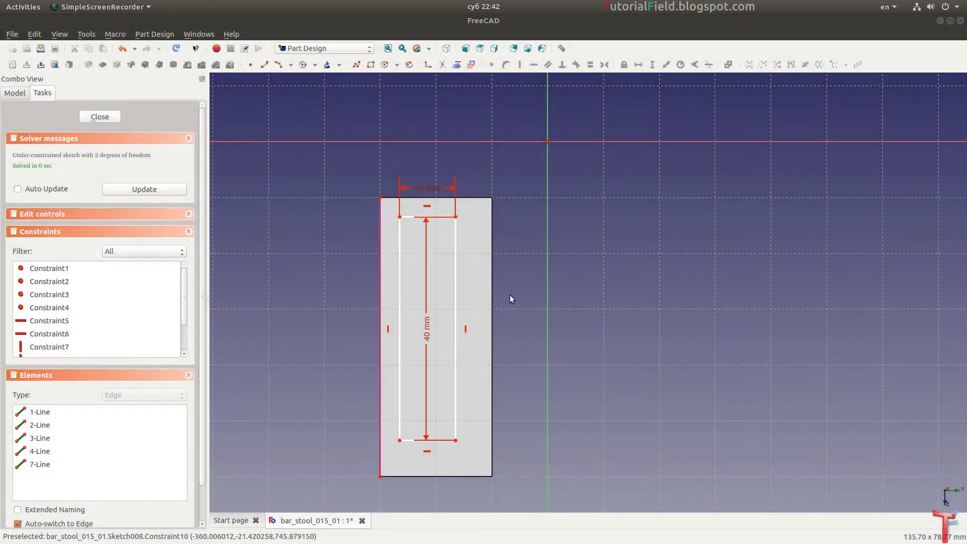
{"action": "left_click_drag", "start_coordinate": [453, 324], "coordinate": [462, 314]}
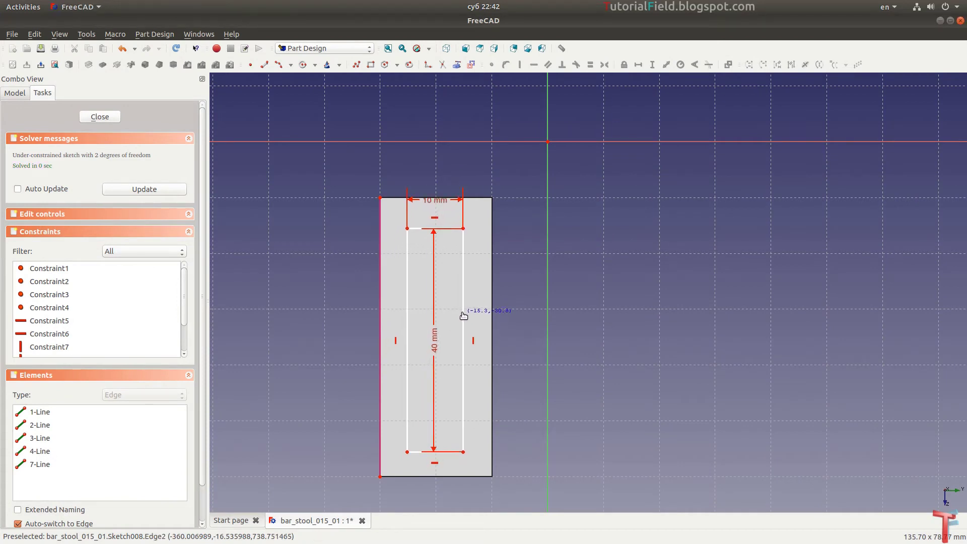
Inset the rectangle's top-left corner 5 mm from the face's left and top edges.
{"action": "left_click", "coordinate": [405, 227]}
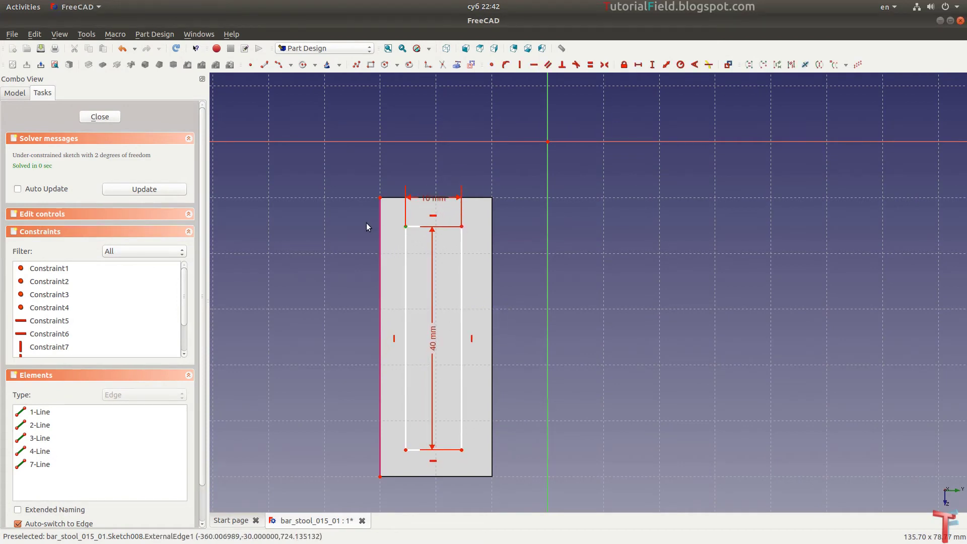
{"action": "left_click", "coordinate": [379, 202]}
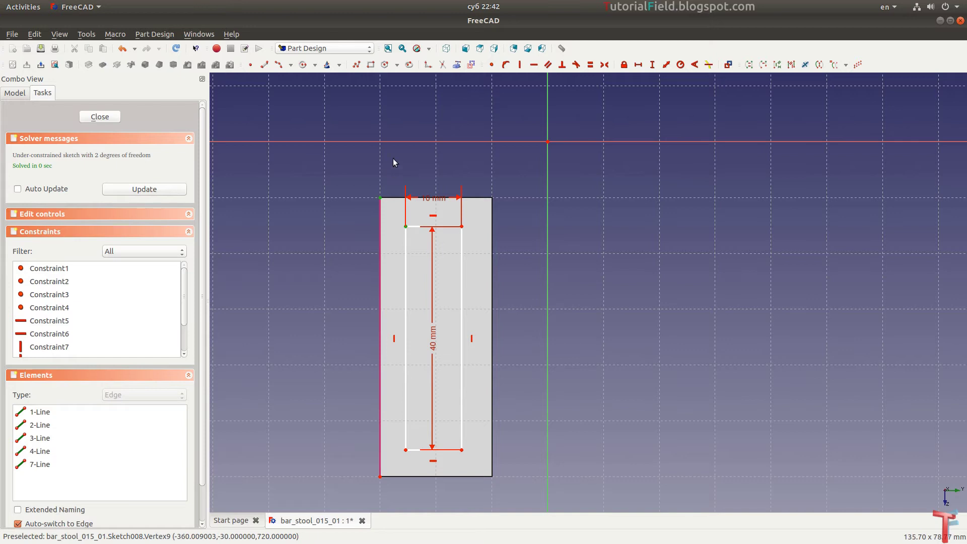
{"action": "type", "text": "l"}
{"action": "type", "text": "5"}
{"action": "key", "text": "Return"}
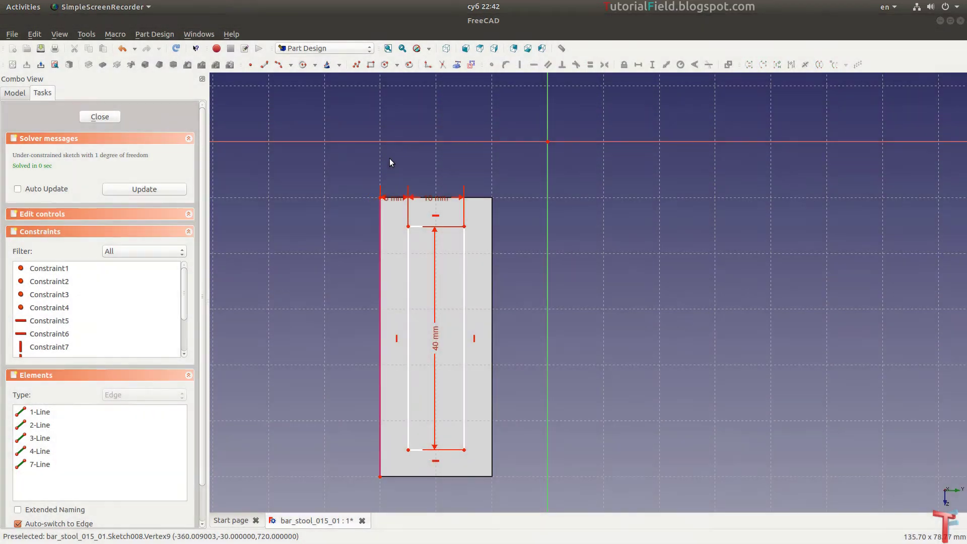
{"action": "left_click_drag", "start_coordinate": [398, 204], "coordinate": [379, 186]}
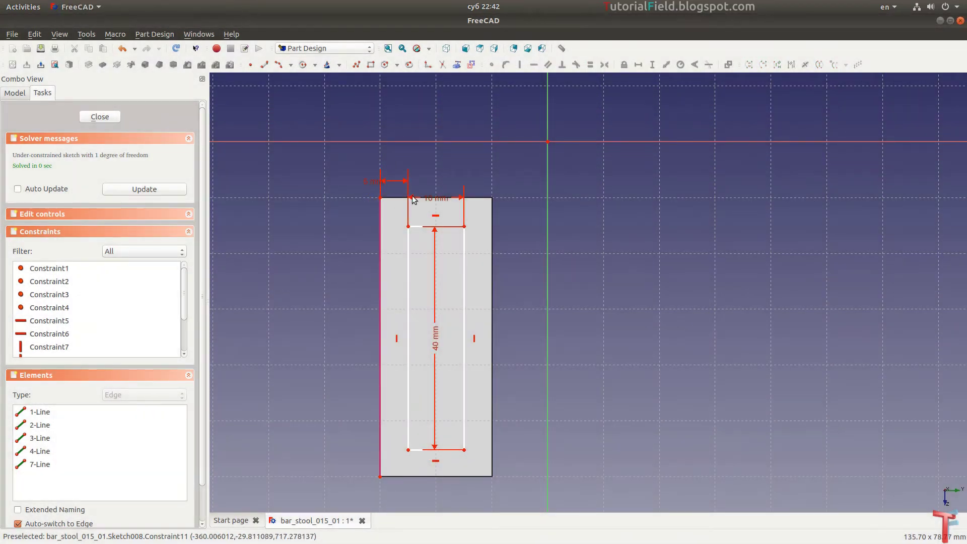
{"action": "left_click_drag", "start_coordinate": [434, 206], "coordinate": [437, 181]}
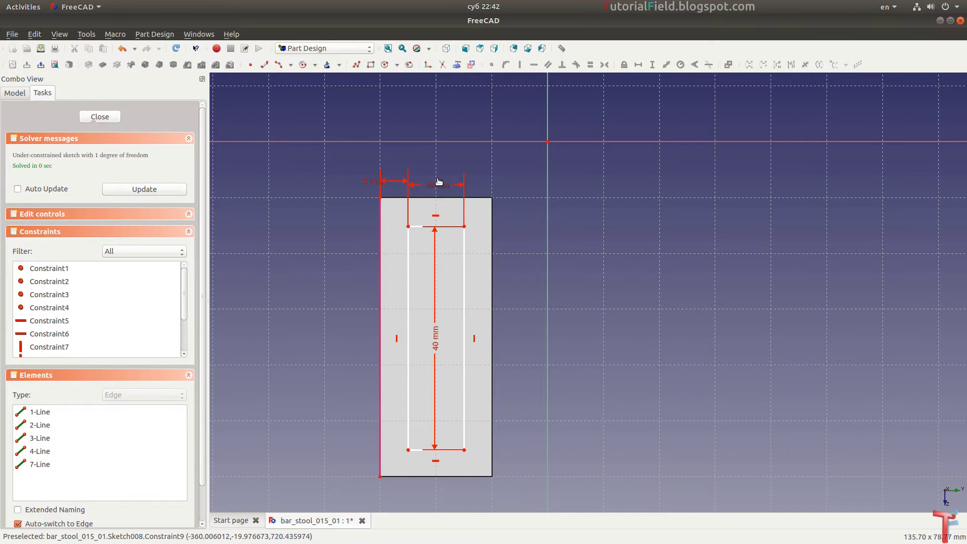
{"action": "left_click", "coordinate": [409, 227]}
{"action": "left_click", "coordinate": [381, 199]}
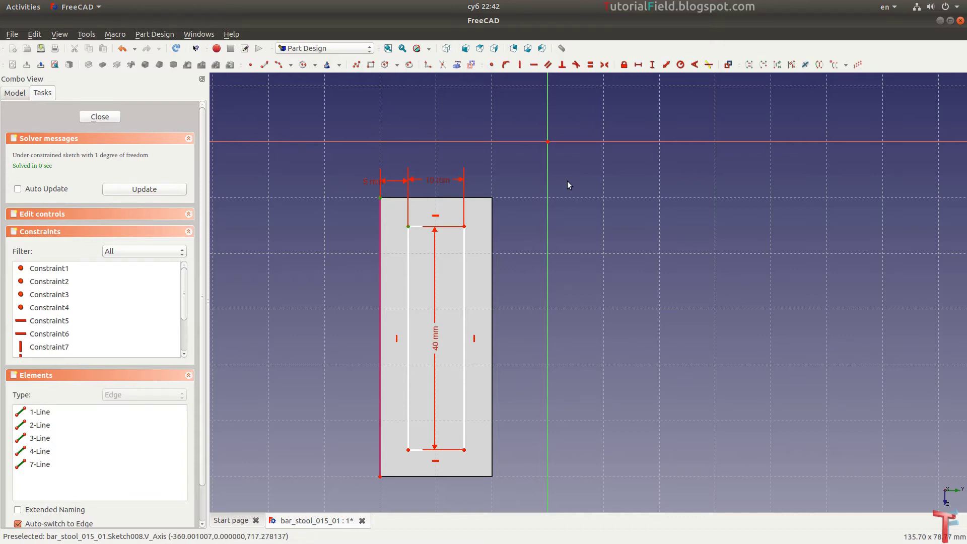
{"action": "type", "text": "i"}
{"action": "type", "text": "5.20161"}
{"action": "key", "text": "Return"}
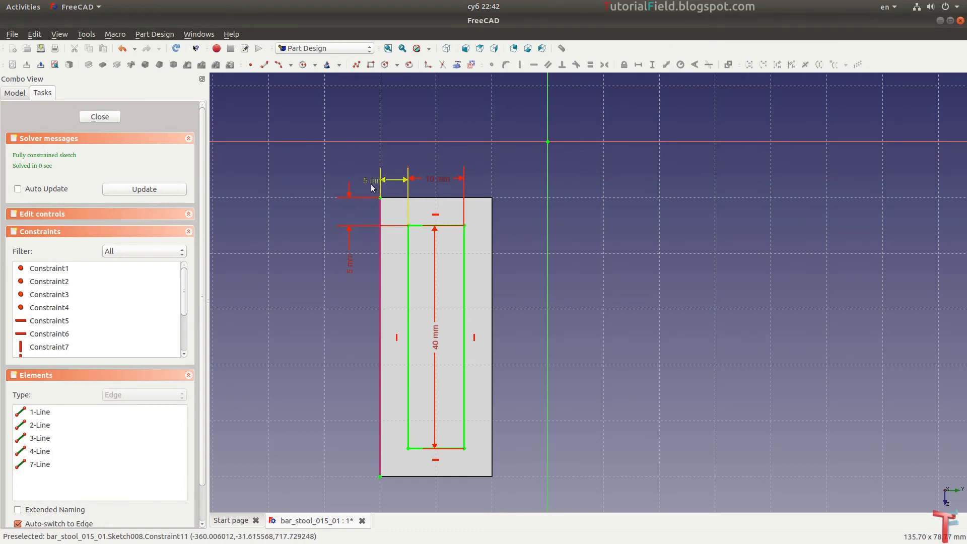
{"action": "left_click_drag", "start_coordinate": [372, 180], "coordinate": [356, 179]}
Pad Sketch008 20 mm out from the rail end to form the Pad003 tenon.
{"action": "left_click", "coordinate": [100, 117]}
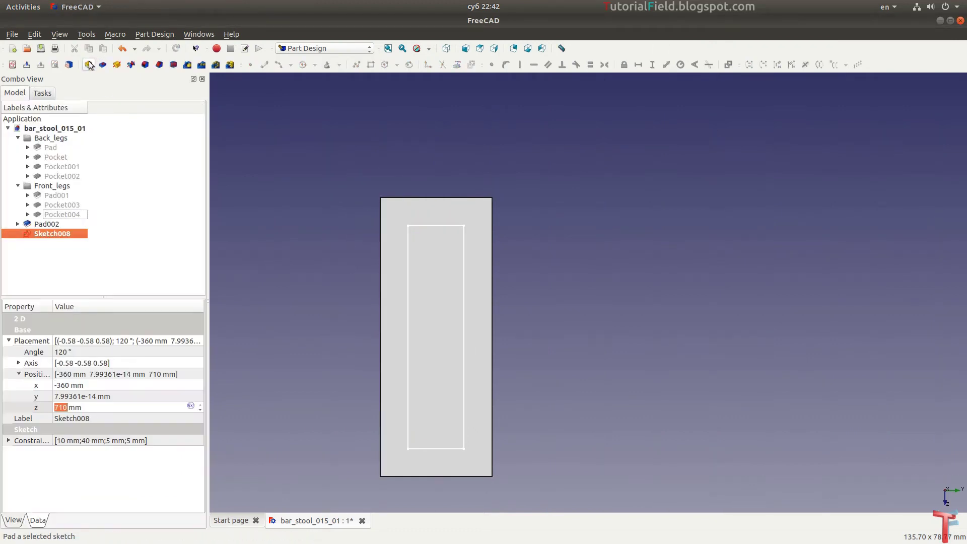
{"action": "left_click", "coordinate": [88, 64]}
{"action": "mouse_move", "coordinate": [601, 271]}
{"action": "middle_mouse_down"}
{"action": "mouse_move", "coordinate": [486, 277]}
{"action": "mouse_move", "coordinate": [384, 395]}
{"action": "mouse_move", "coordinate": [617, 238]}
{"action": "mouse_move", "coordinate": [275, 377]}
{"action": "middle_mouse_up"}
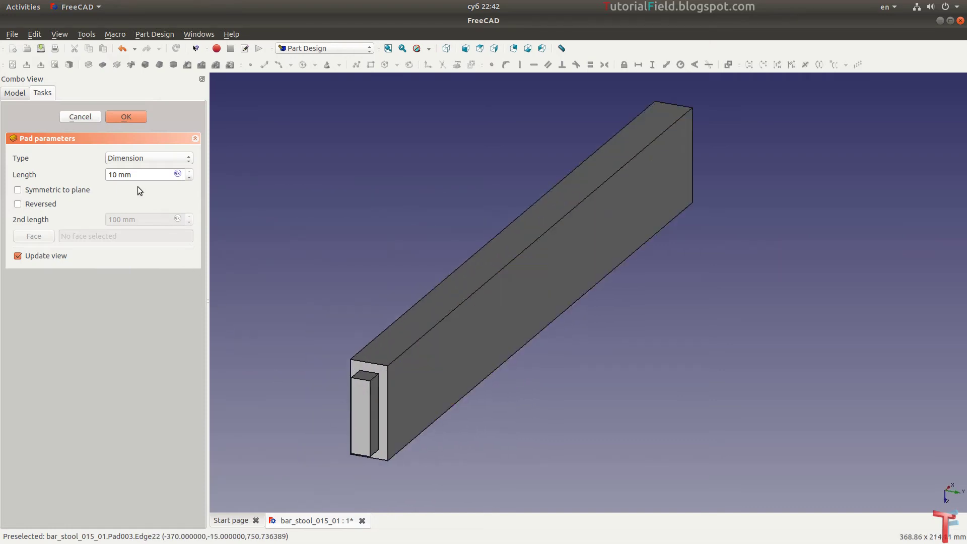
{"action": "scroll", "coordinate": [143, 173], "scroll_direction": "up", "scroll_amount": 10}
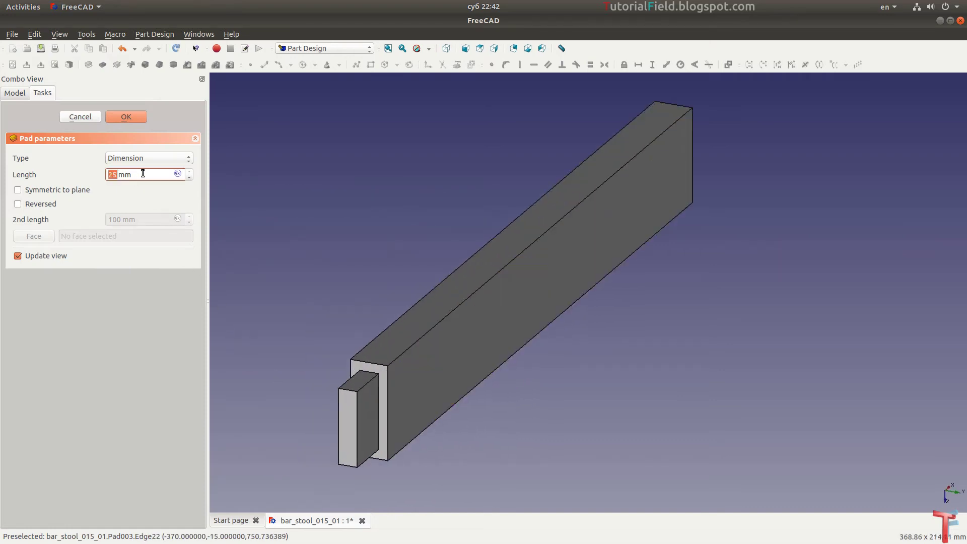
{"action": "left_click", "coordinate": [116, 116]}
{"action": "mouse_move", "coordinate": [682, 320]}
{"action": "middle_mouse_down"}
{"action": "mouse_move", "coordinate": [411, 350]}
{"action": "mouse_move", "coordinate": [656, 245]}
{"action": "middle_mouse_up"}
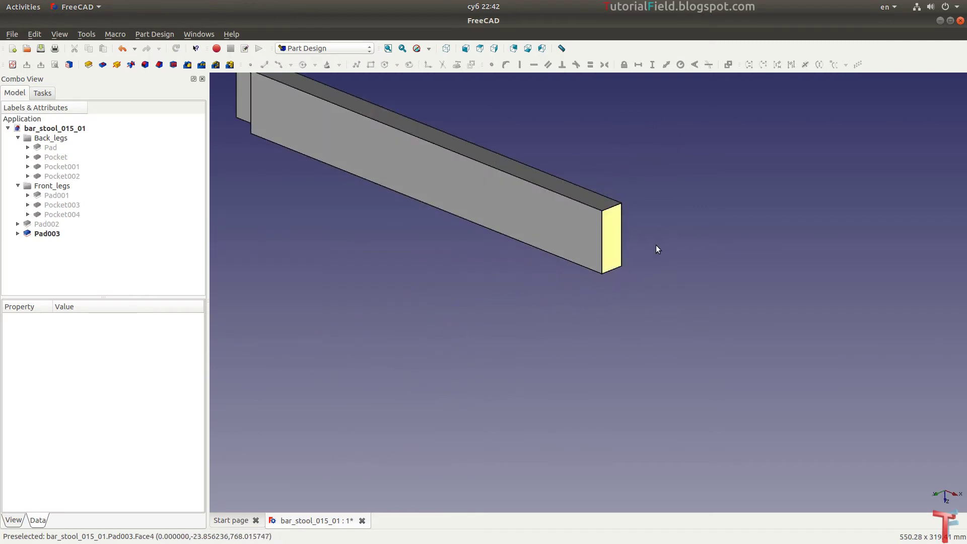
Start a sketch on the rail's other end face and draw a rectangle.
{"action": "left_click", "coordinate": [612, 232]}
{"action": "left_click", "coordinate": [12, 65]}
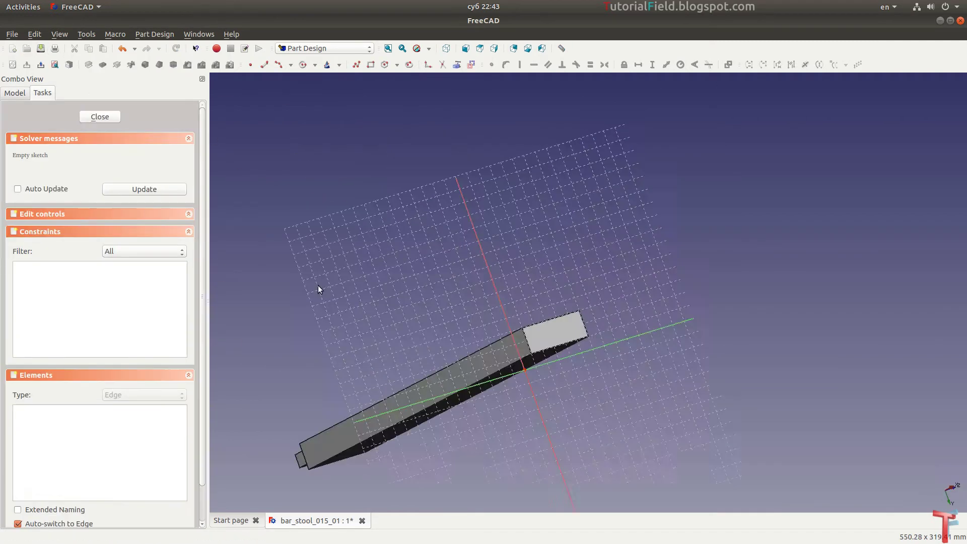
{"action": "scroll", "coordinate": [636, 413], "scroll_direction": "up", "scroll_amount": 6}
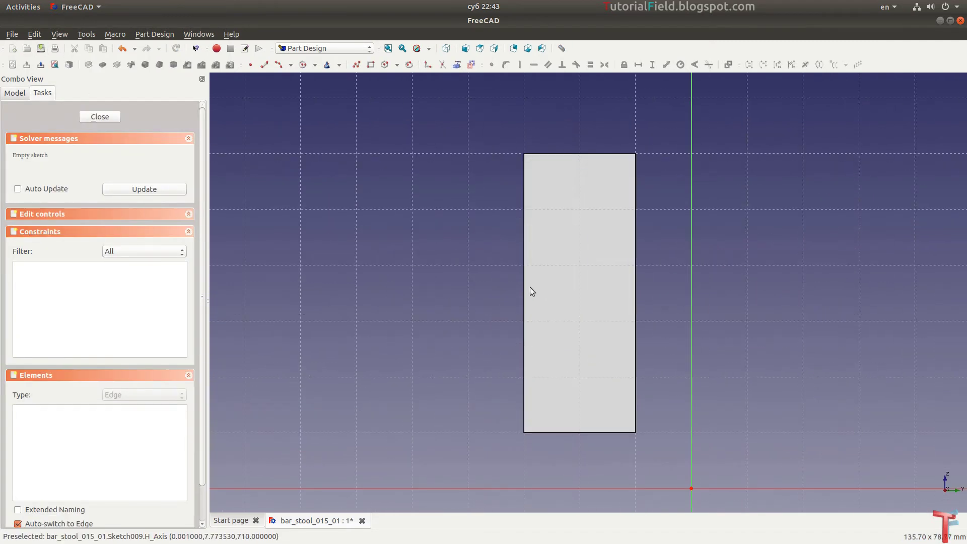
{"action": "left_click", "coordinate": [370, 65]}
{"action": "left_click", "coordinate": [551, 193]}
{"action": "left_click", "coordinate": [607, 382]}
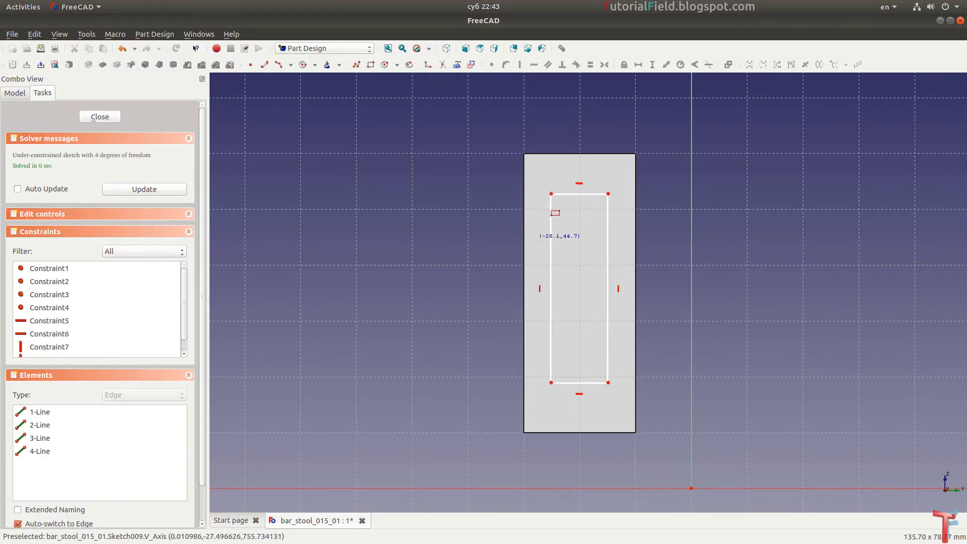
{"action": "right_click", "coordinate": [525, 174]}
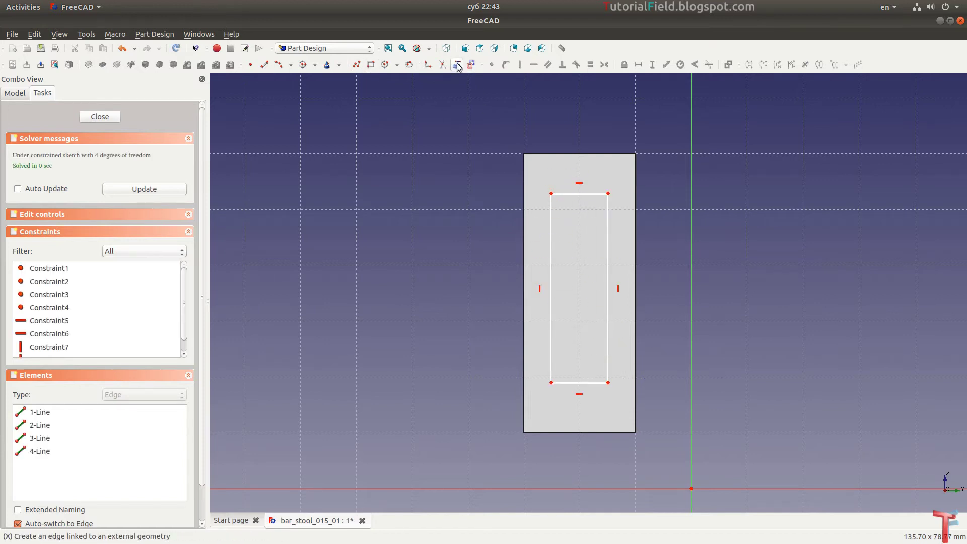
Reference the face's left edge and offset the rectangle's corner 5 mm vertically and horizontally.
{"action": "left_click", "coordinate": [524, 201]}
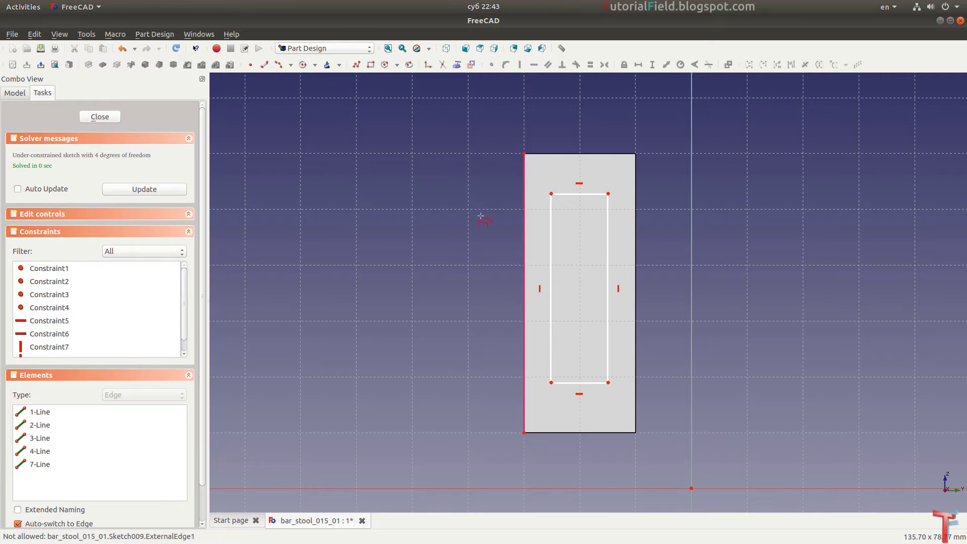
{"action": "left_click", "coordinate": [550, 193]}
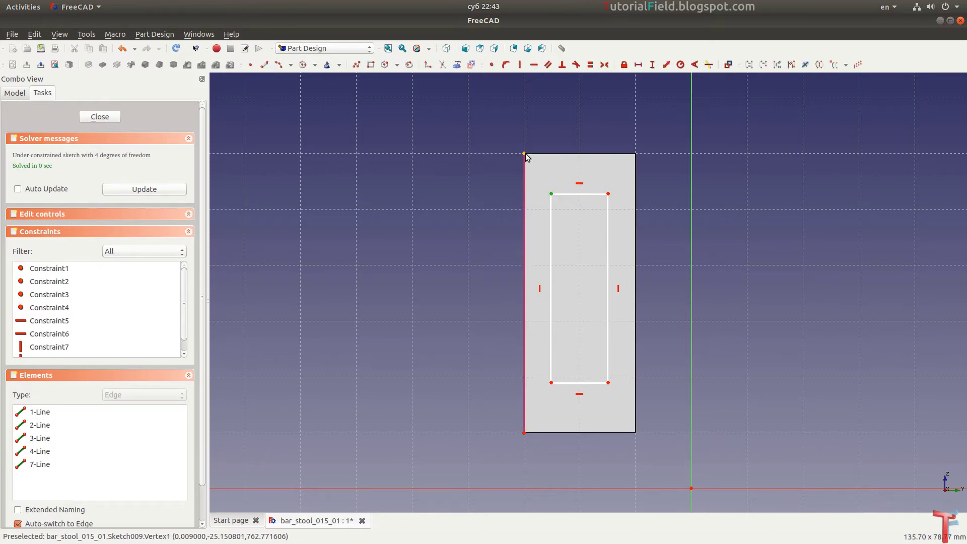
{"action": "left_click", "coordinate": [524, 153]}
{"action": "key", "text": "i"}
{"action": "key", "text": "Return"}
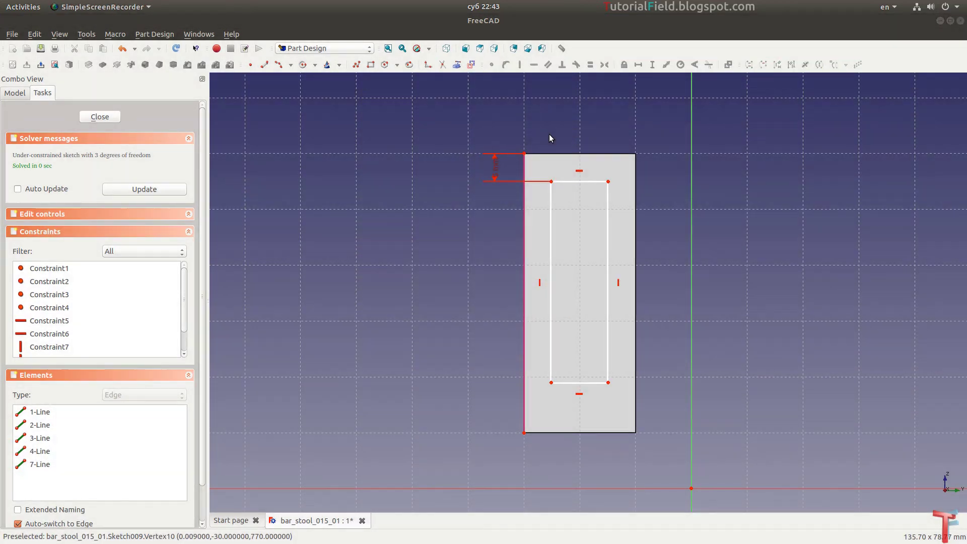
{"action": "left_click", "coordinate": [524, 154]}
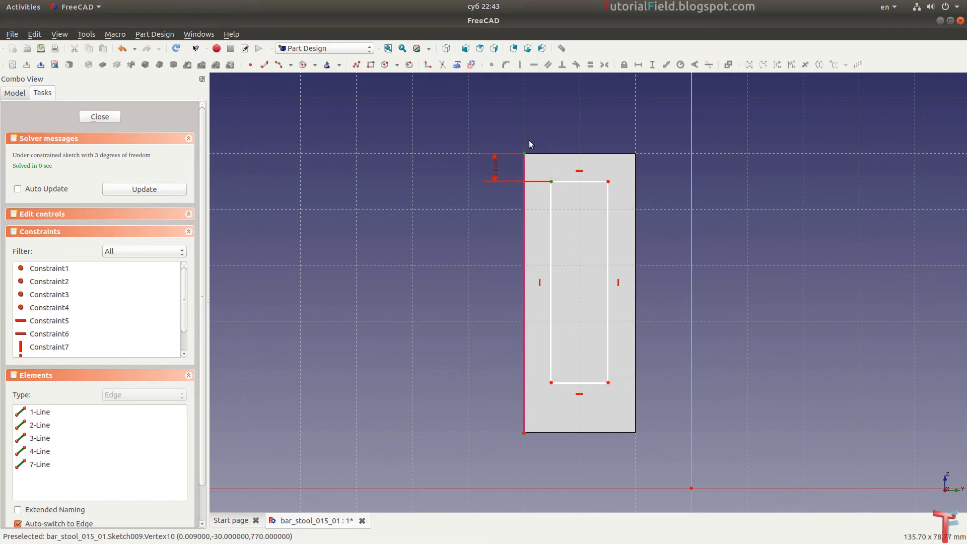
{"action": "key", "text": "l"}
{"action": "key", "text": "Return"}
{"action": "scroll", "coordinate": [529, 141], "scroll_direction": "up", "scroll_amount": 3}
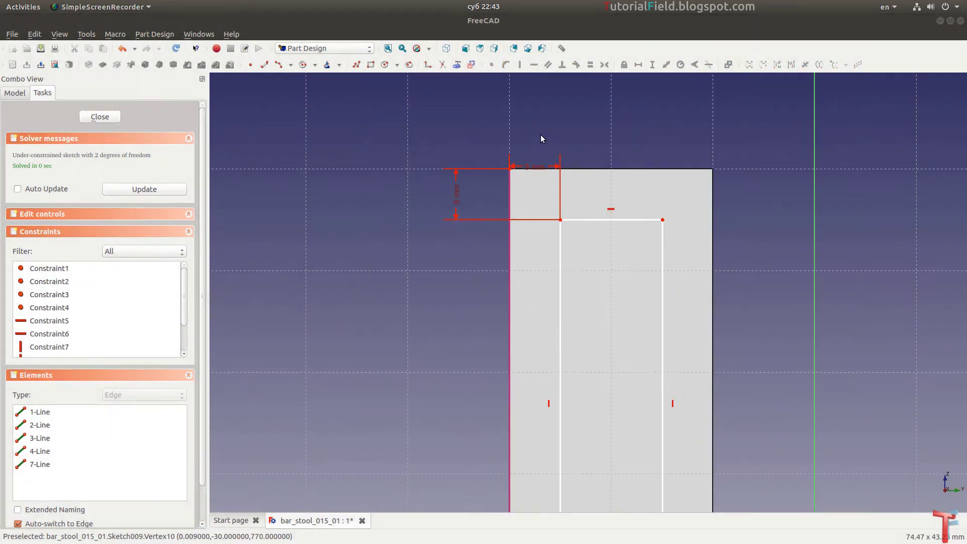
{"action": "scroll", "coordinate": [534, 151], "scroll_direction": "up", "scroll_amount": 1}
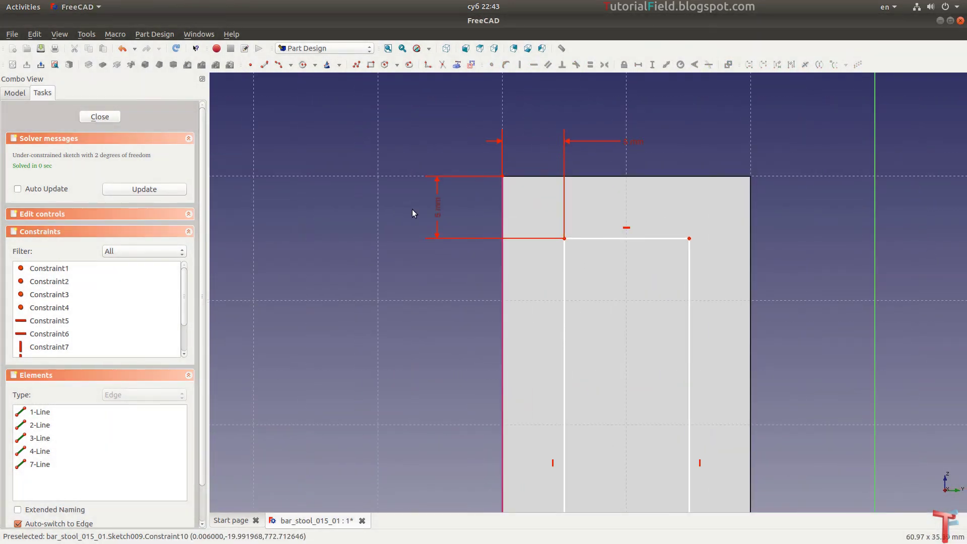
{"action": "left_click_drag", "start_coordinate": [437, 213], "coordinate": [438, 369]}
{"action": "scroll", "coordinate": [397, 302], "scroll_direction": "down", "scroll_amount": 3}
{"action": "scroll", "coordinate": [584, 315], "scroll_direction": "up", "scroll_amount": 3}
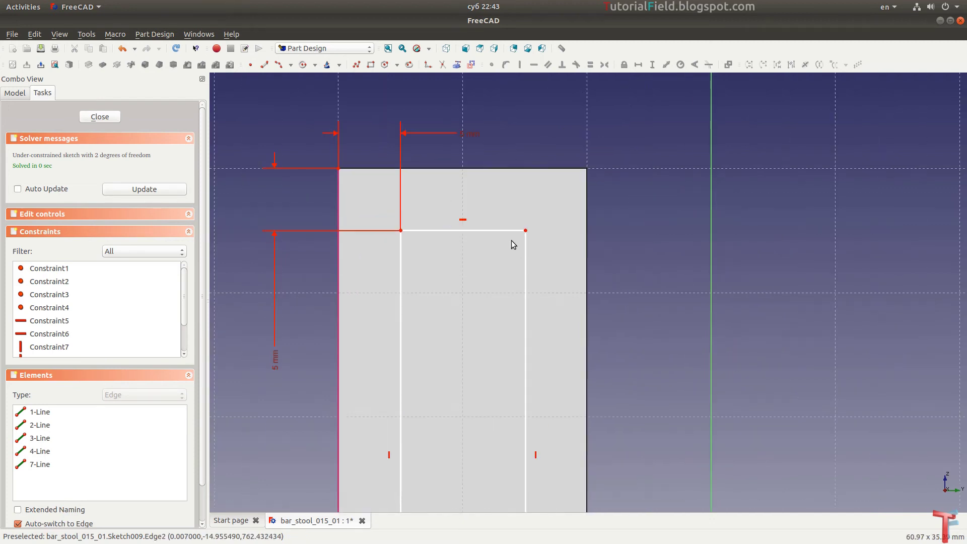
Constrain the rectangle to 10 mm wide and 40 mm tall.
{"action": "left_click", "coordinate": [499, 235]}
{"action": "mouse_move", "coordinate": [469, 134]}
{"action": "left_mouse_down"}
{"action": "mouse_move", "coordinate": [230, 122]}
{"action": "mouse_move", "coordinate": [227, 133]}
{"action": "left_mouse_up"}
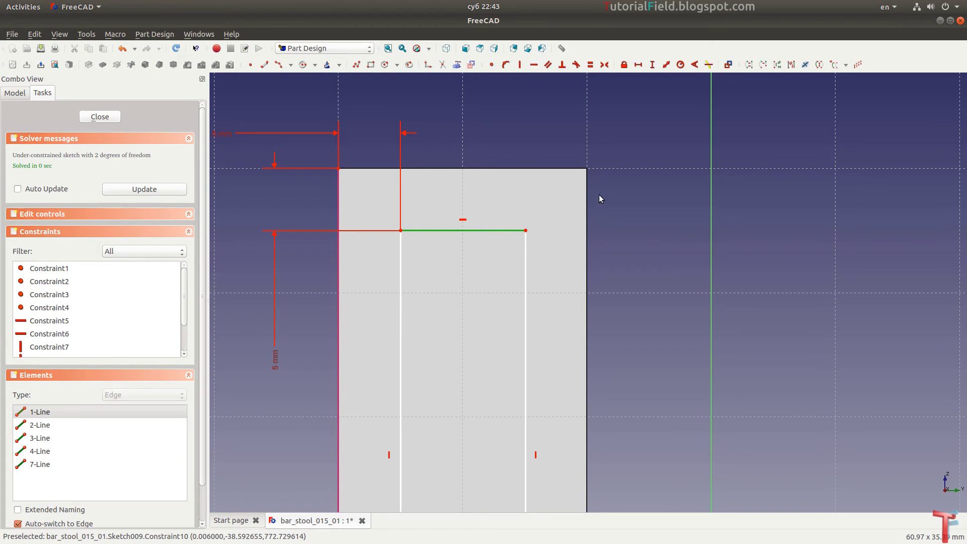
{"action": "key", "text": "shift+h"}
{"action": "type", "text": "10.0445"}
{"action": "key", "text": "Return"}
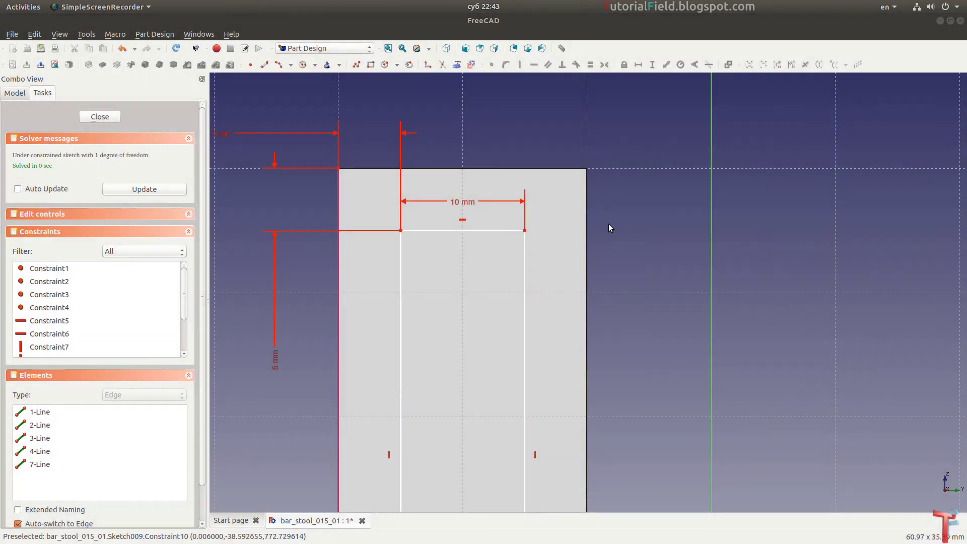
{"action": "left_click_drag", "start_coordinate": [457, 203], "coordinate": [461, 134]}
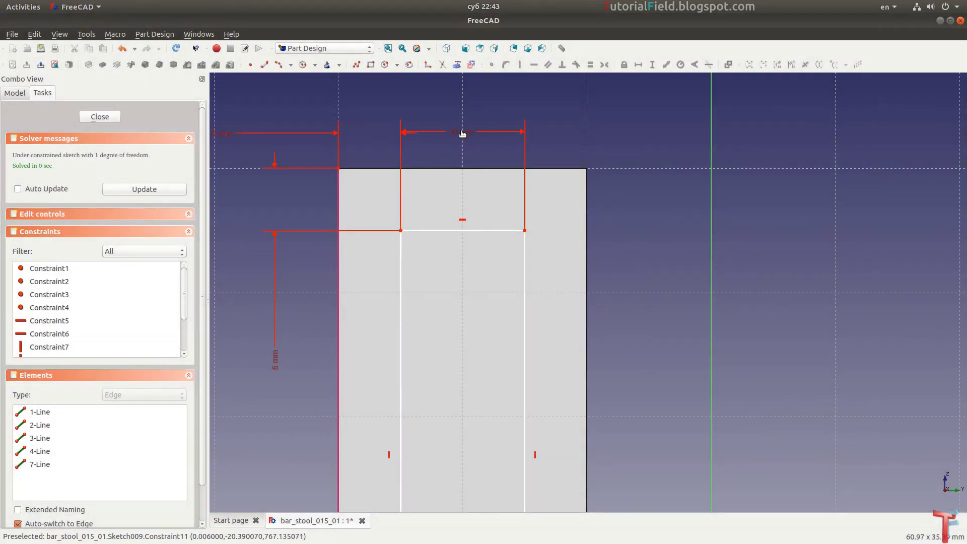
{"action": "scroll", "coordinate": [630, 289], "scroll_direction": "down", "scroll_amount": 4}
{"action": "scroll", "coordinate": [596, 280], "scroll_direction": "up", "scroll_amount": 2}
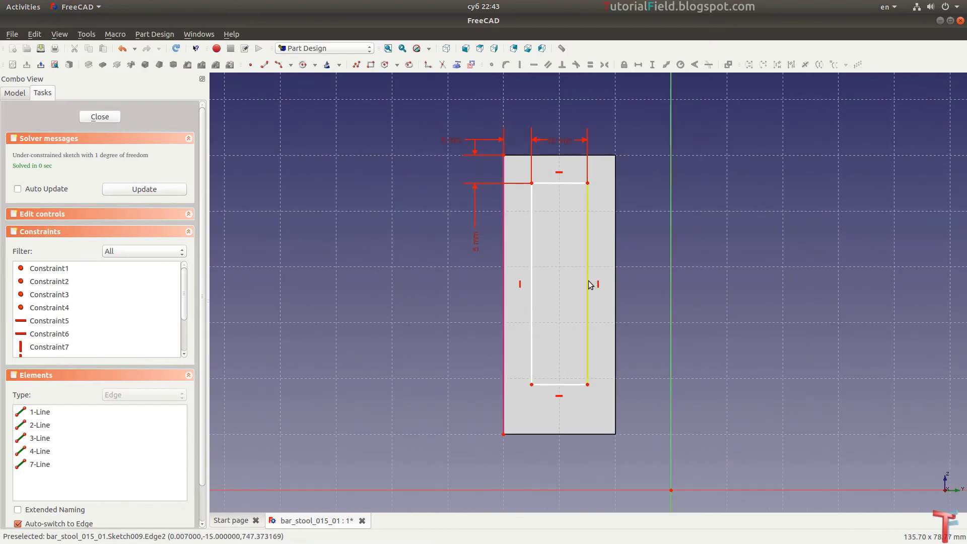
{"action": "type", "text": "i"}
{"action": "type", "text": "4"}
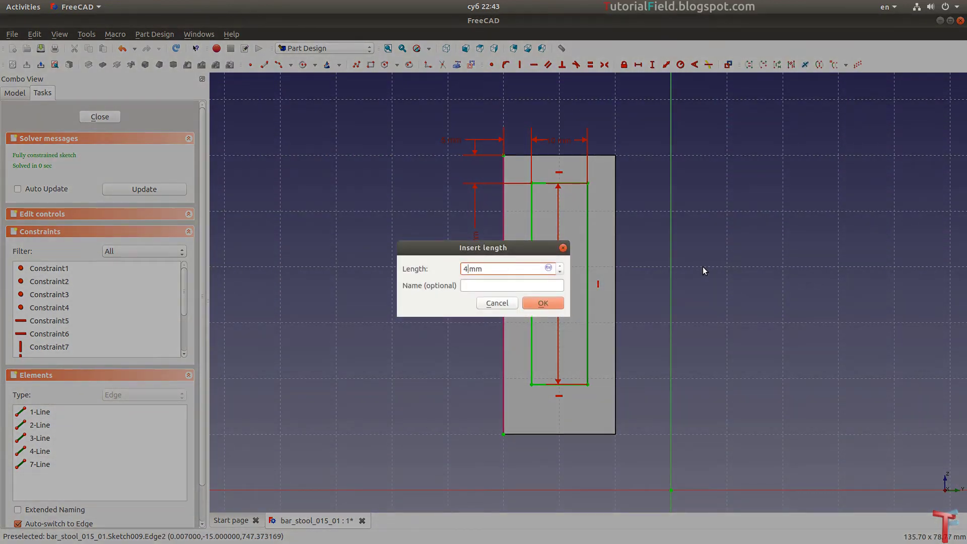
{"action": "type", "text": "0"}
{"action": "key", "text": "Return"}
Pad Sketch009 20 mm into the second tenon, Pad004.
{"action": "left_click", "coordinate": [99, 116]}
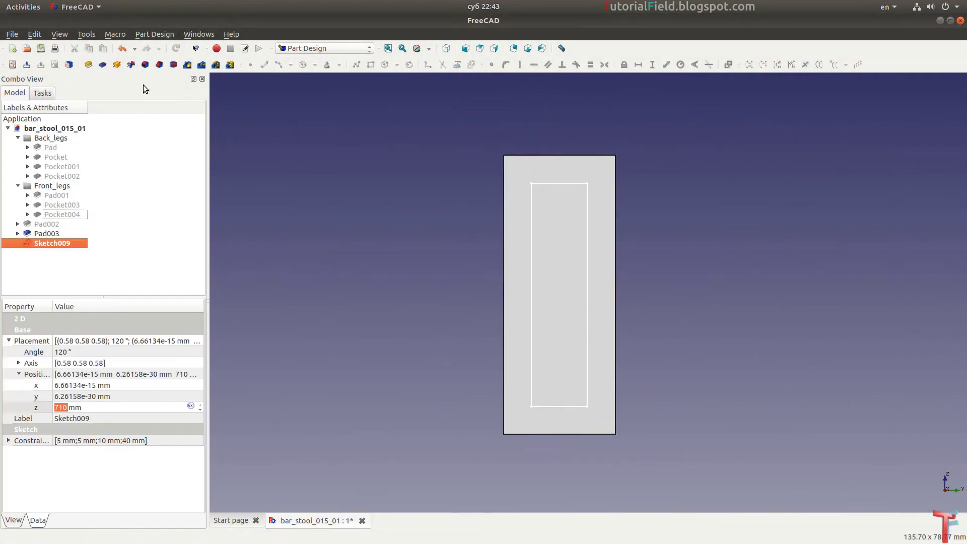
{"action": "left_click", "coordinate": [88, 66]}
{"action": "middle_click_drag", "start_coordinate": [583, 285], "coordinate": [540, 326]}
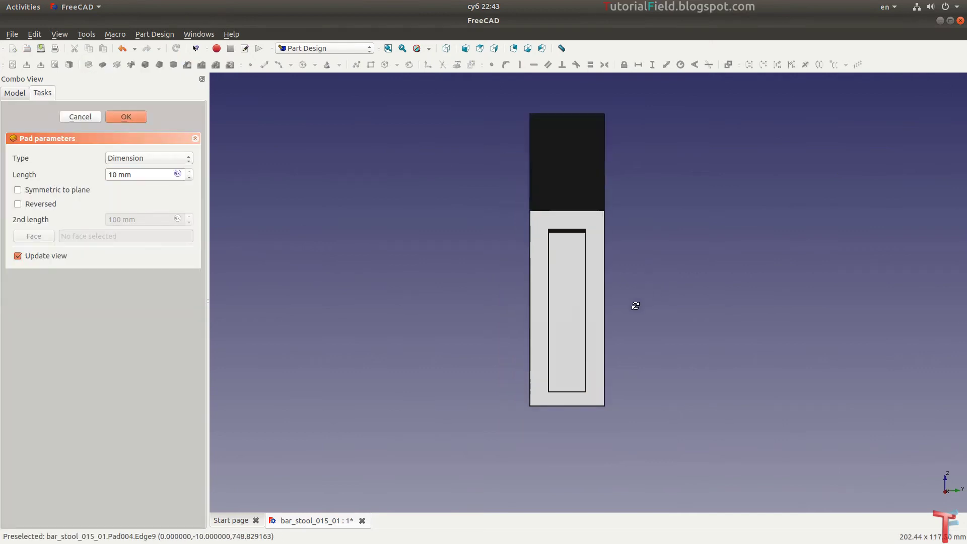
{"action": "double_click", "coordinate": [156, 176]}
{"action": "type", "text": "20"}
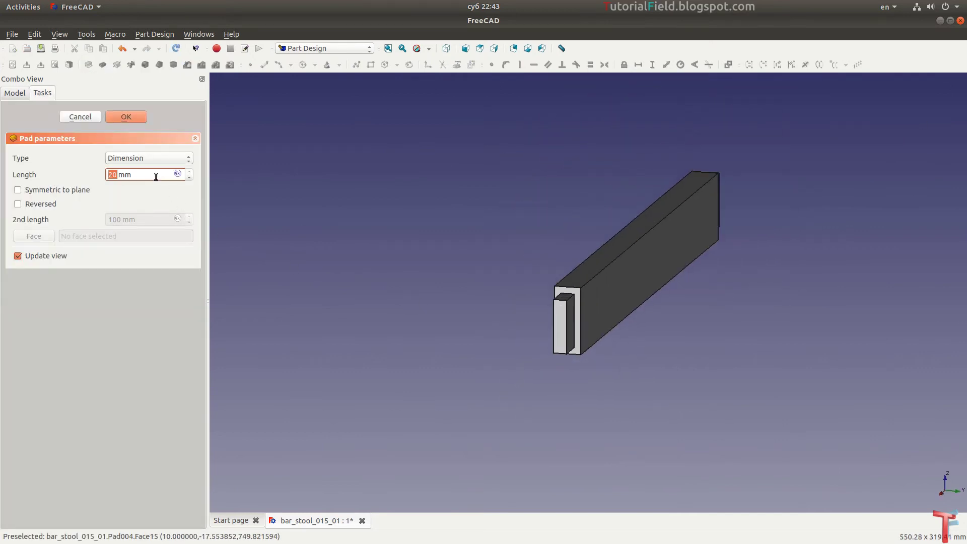
{"action": "left_click", "coordinate": [115, 116]}
{"action": "mouse_move", "coordinate": [255, 199]}
{"action": "middle_mouse_down"}
{"action": "mouse_move", "coordinate": [532, 346]}
{"action": "mouse_move", "coordinate": [445, 365]}
{"action": "middle_mouse_up"}
Show Pocket002 and Pocket004 again and view the tenoned rail between the legs isometrically.
{"action": "left_click", "coordinate": [445, 48]}
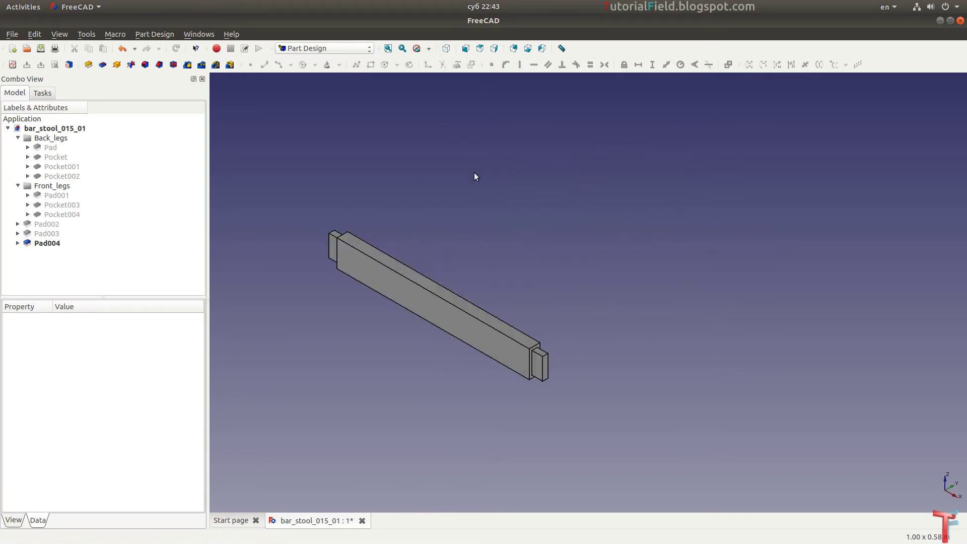
{"action": "left_click", "coordinate": [62, 176]}
{"action": "key", "text": "space"}
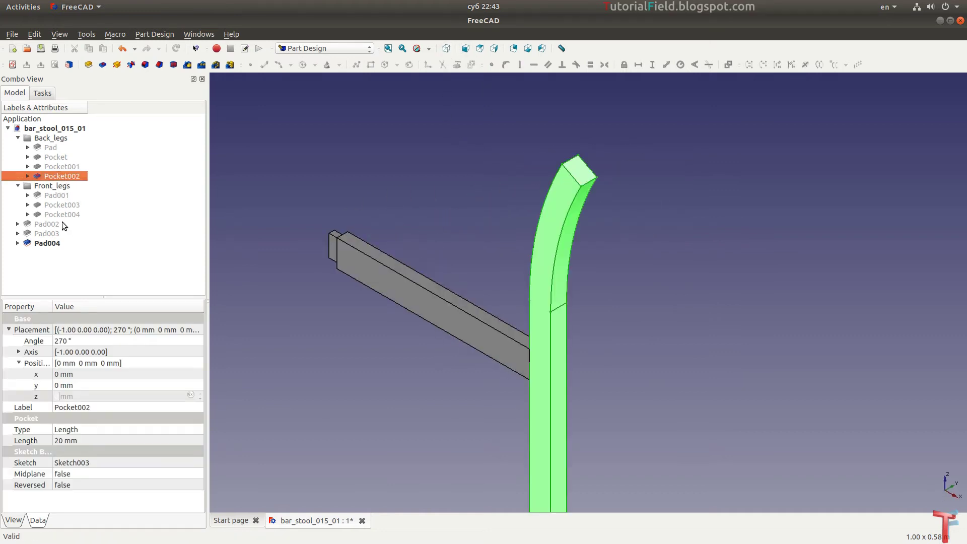
{"action": "left_click", "coordinate": [65, 215]}
{"action": "key", "text": "space"}
{"action": "mouse_move", "coordinate": [302, 282]}
{"action": "middle_mouse_down"}
{"action": "mouse_move", "coordinate": [376, 300]}
{"action": "mouse_move", "coordinate": [517, 301]}
{"action": "mouse_move", "coordinate": [524, 215]}
{"action": "mouse_move", "coordinate": [513, 296]}
{"action": "mouse_move", "coordinate": [552, 291]}
{"action": "mouse_move", "coordinate": [541, 329]}
{"action": "middle_mouse_up"}
{"action": "left_click", "coordinate": [446, 48]}
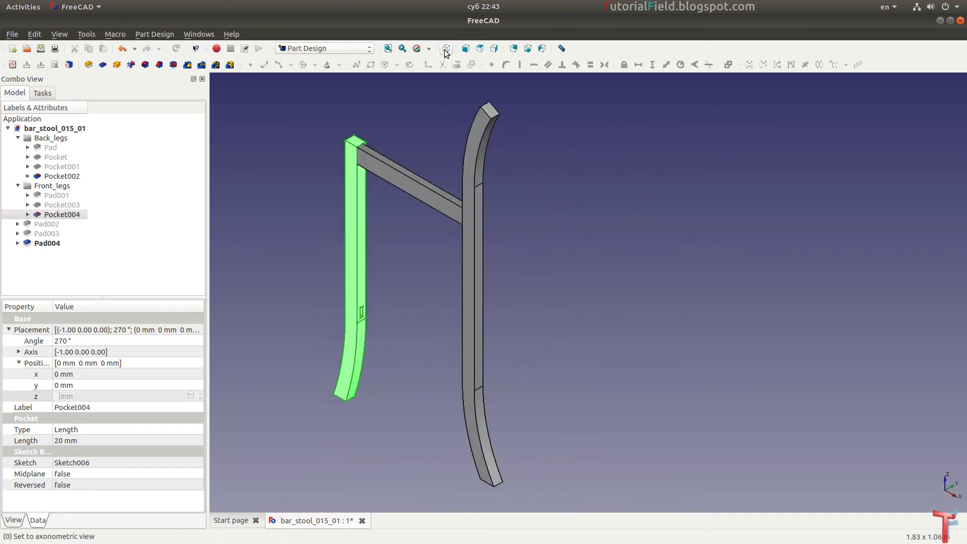
{"action": "scroll", "coordinate": [283, 161], "scroll_direction": "up", "scroll_amount": 3}
{"action": "scroll", "coordinate": [282, 160], "scroll_direction": "up", "scroll_amount": 1}
{"action": "left_click", "coordinate": [353, 171]}
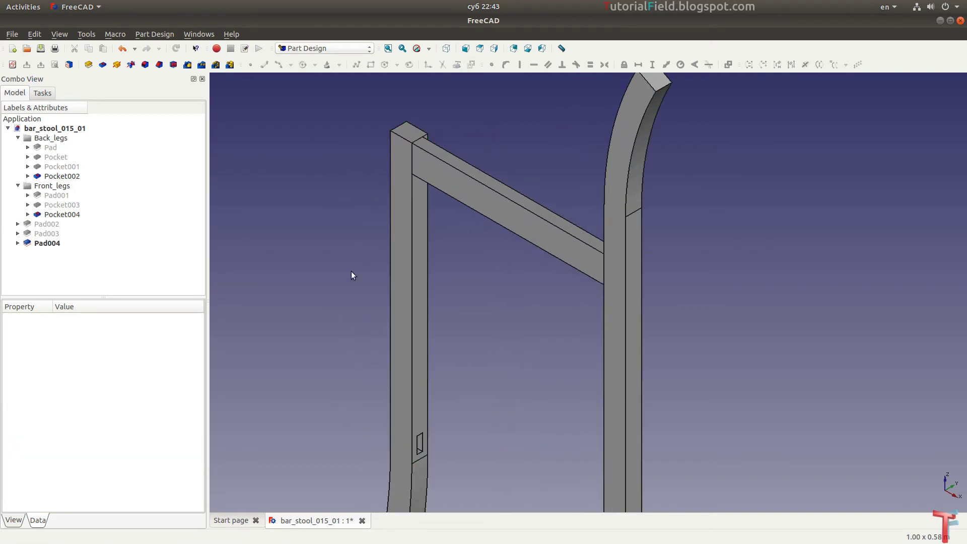
{"action": "scroll", "coordinate": [351, 275], "scroll_direction": "down", "scroll_amount": 2}
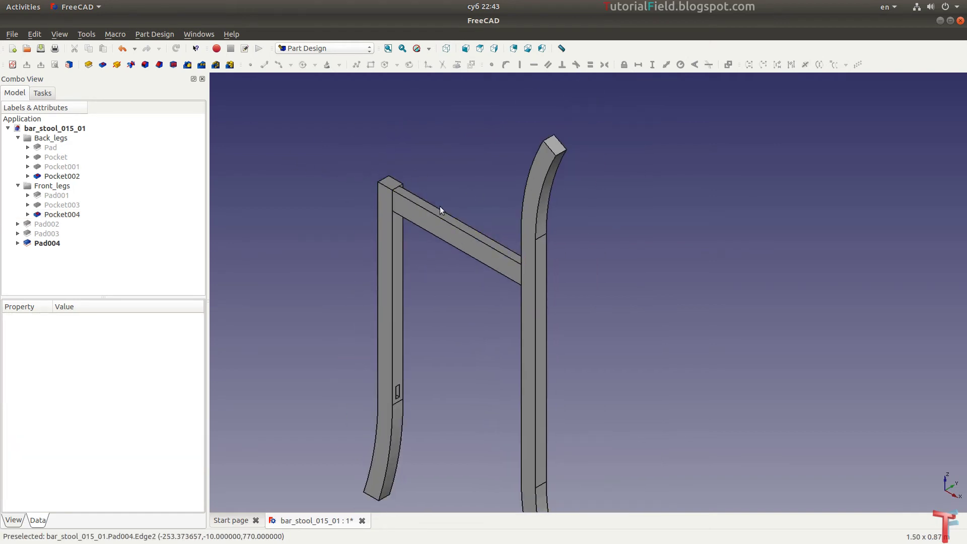
{"action": "key", "text": "alt+Tab"}
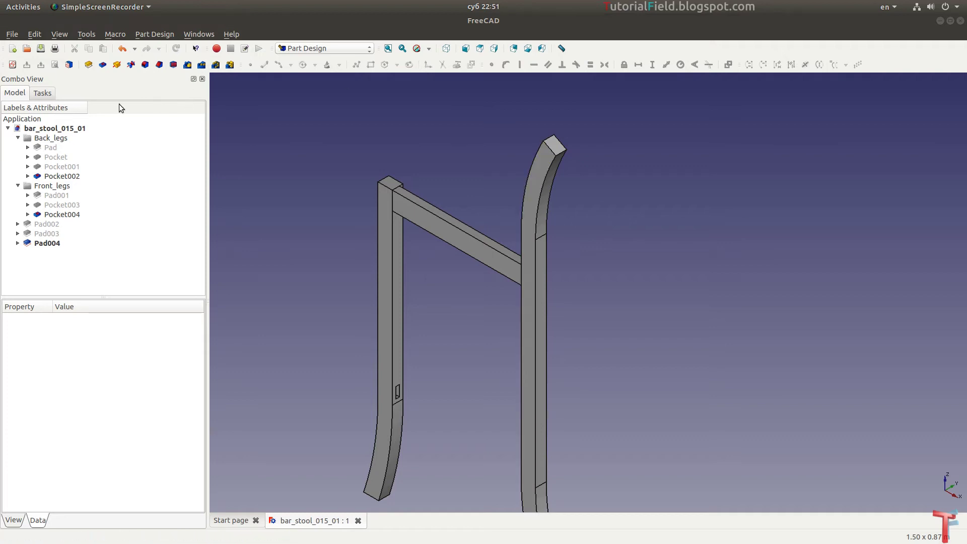
Start a new body sketch on the reversed YZ plane.
{"action": "left_click", "coordinate": [15, 67]}
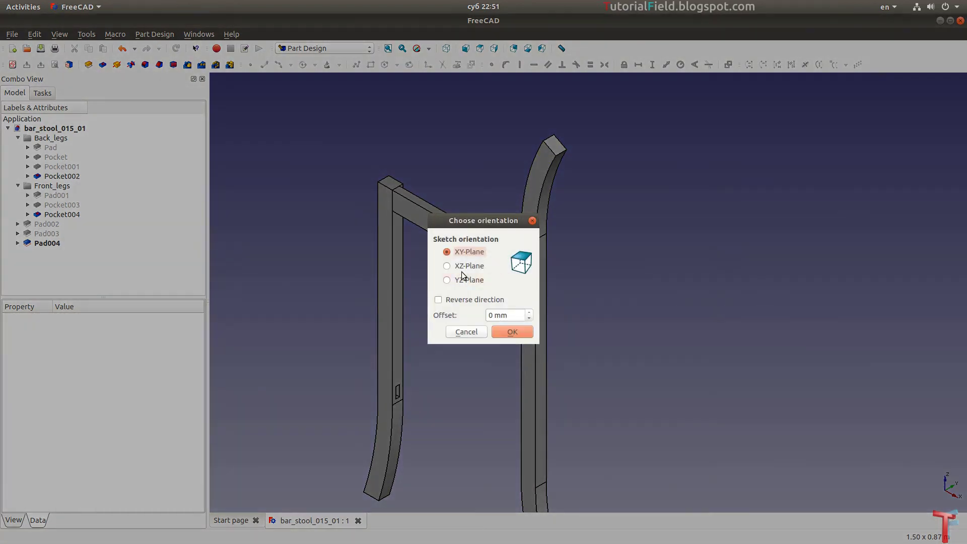
{"action": "left_click", "coordinate": [464, 270]}
{"action": "left_click", "coordinate": [460, 300]}
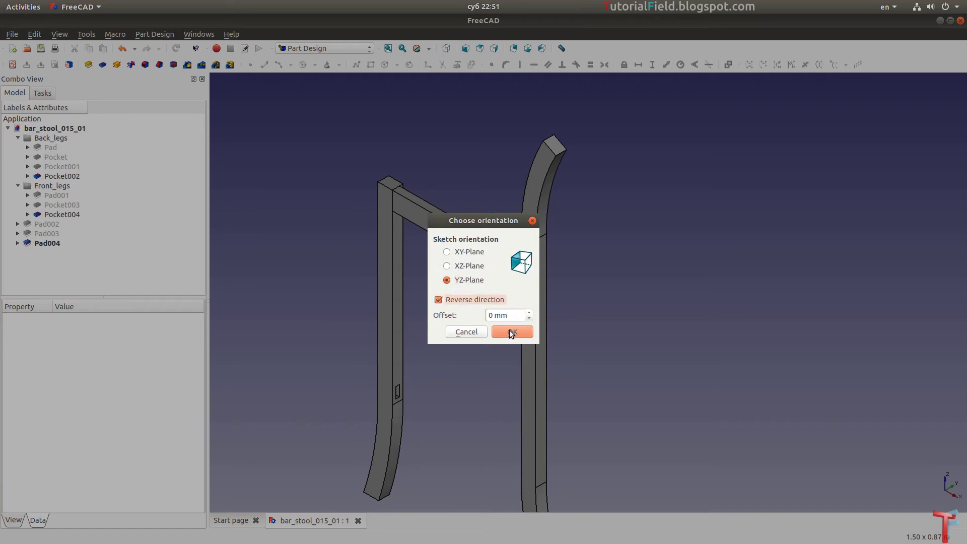
{"action": "left_click", "coordinate": [510, 334]}
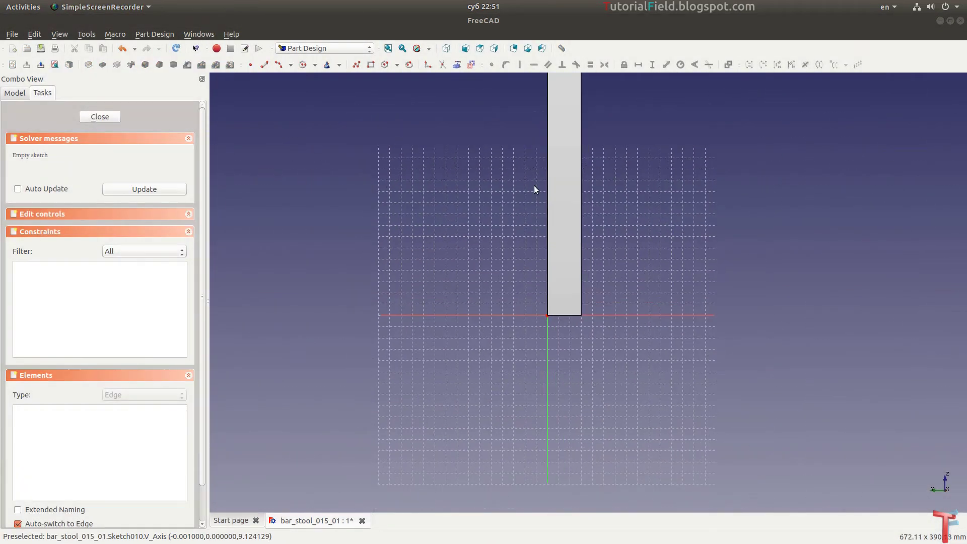
Switch the draw style to Wireframe so the leg's holes show through.
{"action": "left_click", "coordinate": [428, 49]}
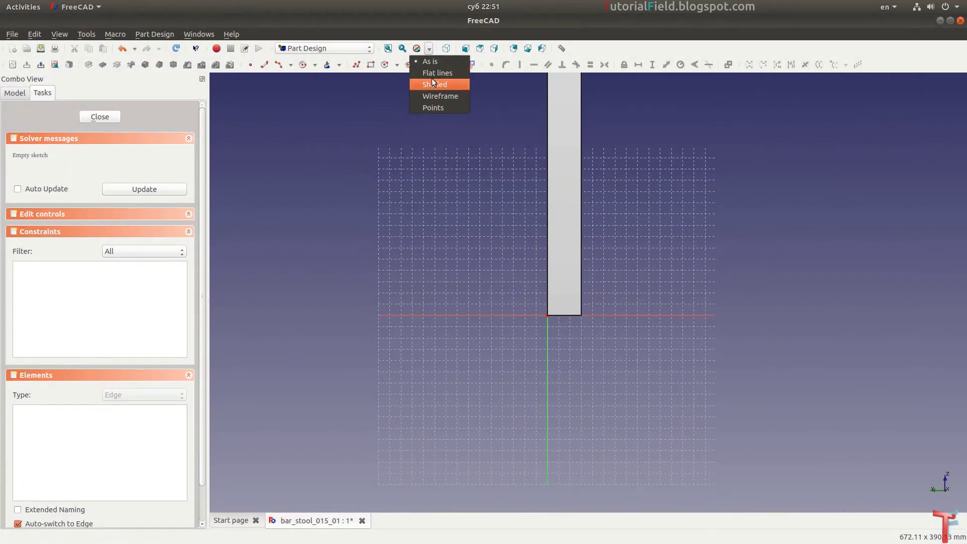
{"action": "left_click", "coordinate": [433, 84]}
{"action": "scroll", "coordinate": [421, 227], "scroll_direction": "down", "scroll_amount": 3}
{"action": "scroll", "coordinate": [464, 224], "scroll_direction": "up", "scroll_amount": 4}
{"action": "scroll", "coordinate": [545, 219], "scroll_direction": "up", "scroll_amount": 2}
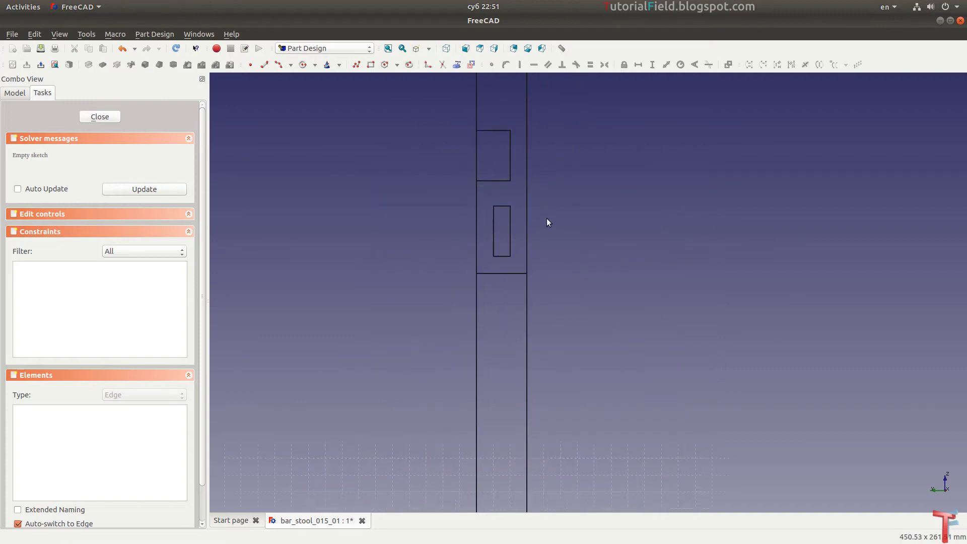
{"action": "scroll", "coordinate": [545, 219], "scroll_direction": "up", "scroll_amount": 1}
Draw a rectangle over the leg.
{"action": "left_click", "coordinate": [370, 65]}
{"action": "left_click", "coordinate": [473, 169]}
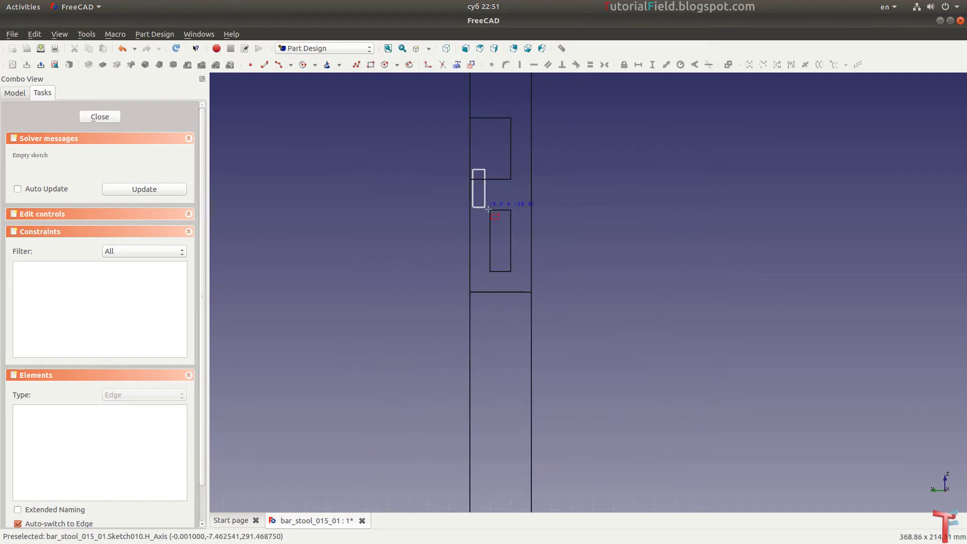
{"action": "left_click", "coordinate": [514, 252]}
{"action": "scroll", "coordinate": [554, 234], "scroll_direction": "up", "scroll_amount": 3}
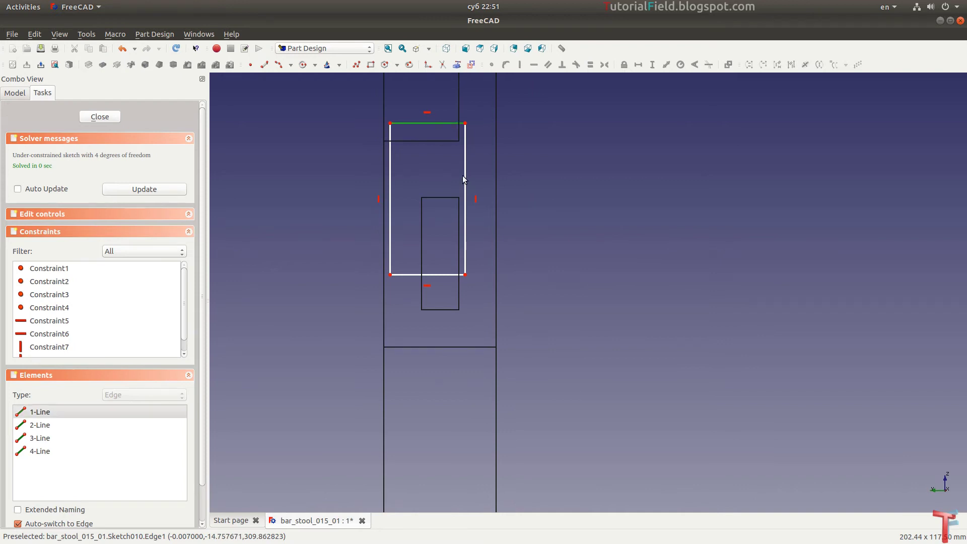
{"action": "key", "text": "Escape"}
{"action": "scroll", "coordinate": [462, 192], "scroll_direction": "down", "scroll_amount": 2}
{"action": "scroll", "coordinate": [461, 209], "scroll_direction": "up", "scroll_amount": 2}
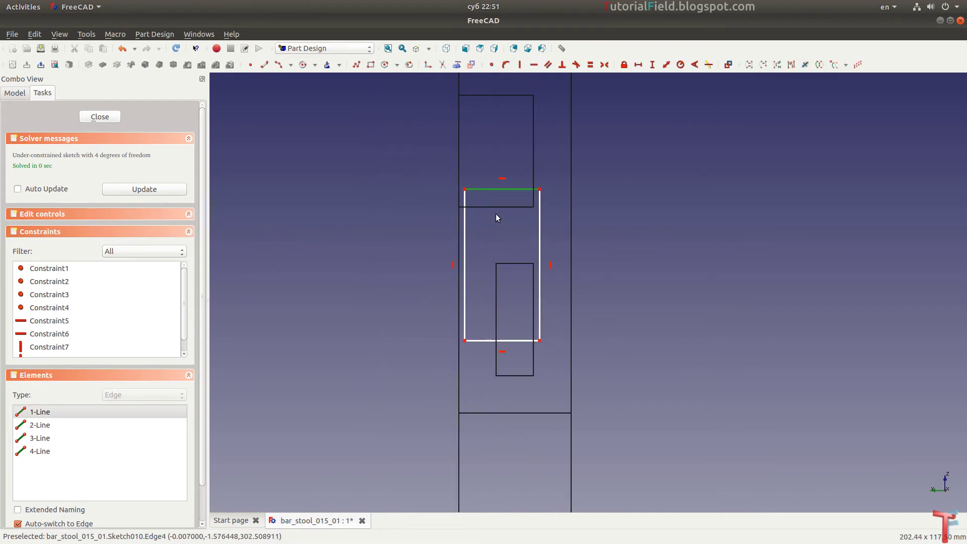
Constrain the rectangle to 20 mm wide and 40 mm tall.
{"action": "key", "text": "shift+h"}
{"action": "key", "text": "Return"}
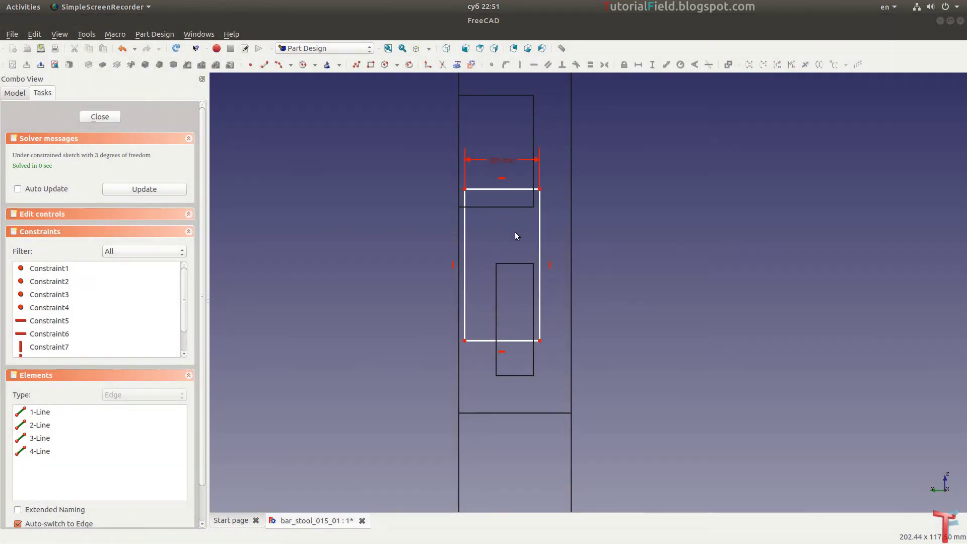
{"action": "left_click", "coordinate": [539, 262]}
{"action": "key", "text": "shift+v"}
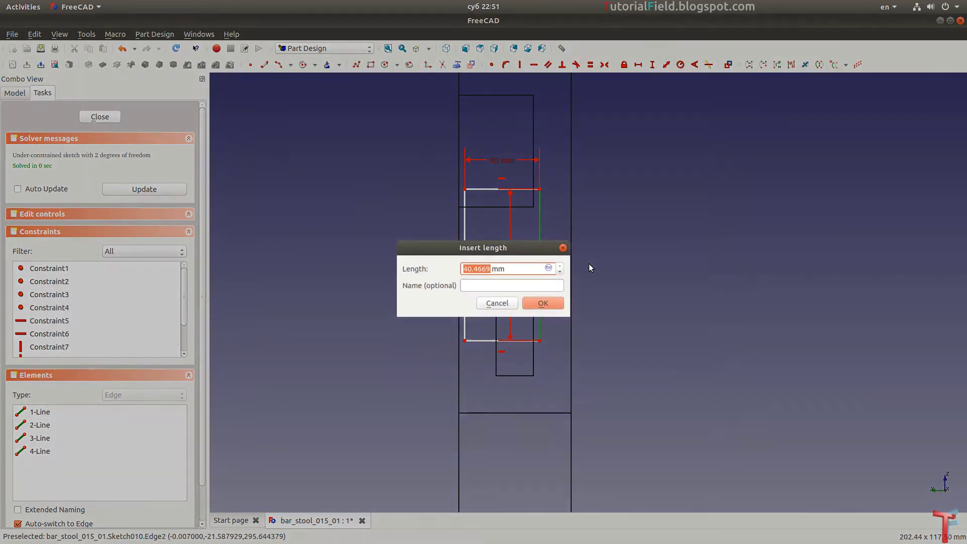
{"action": "type", "text": "40"}
{"action": "key", "text": "Return"}
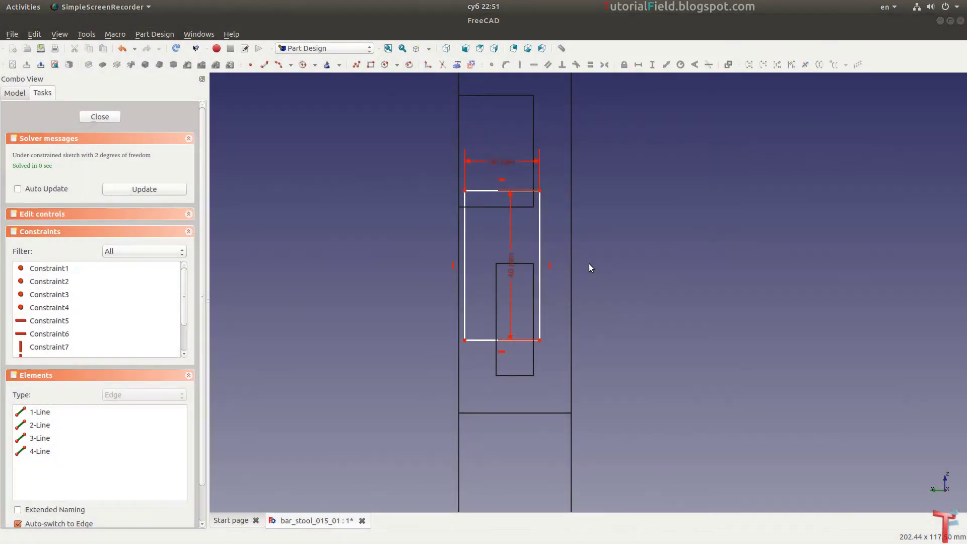
Move the rectangle over the lower hole and set it 5 mm in from the leg's outer edge.
{"action": "left_click_drag", "start_coordinate": [540, 329], "coordinate": [556, 380]}
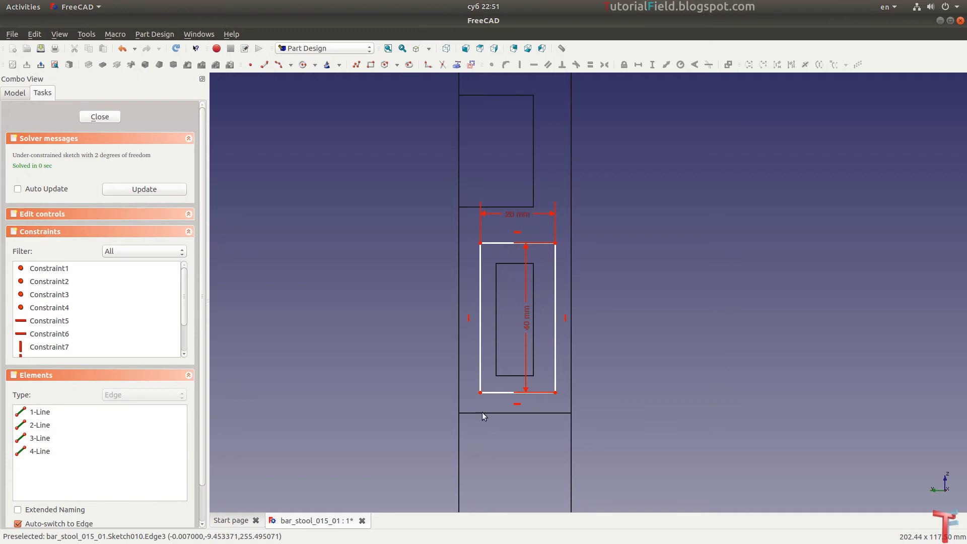
{"action": "scroll", "coordinate": [508, 359], "scroll_direction": "down", "scroll_amount": 1}
{"action": "scroll", "coordinate": [549, 382], "scroll_direction": "up", "scroll_amount": 2}
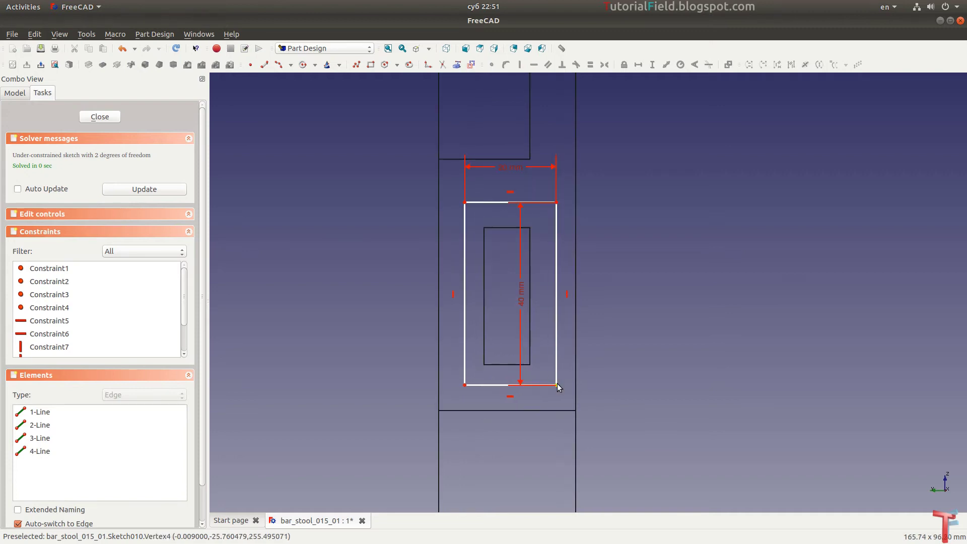
{"action": "key", "text": "l"}
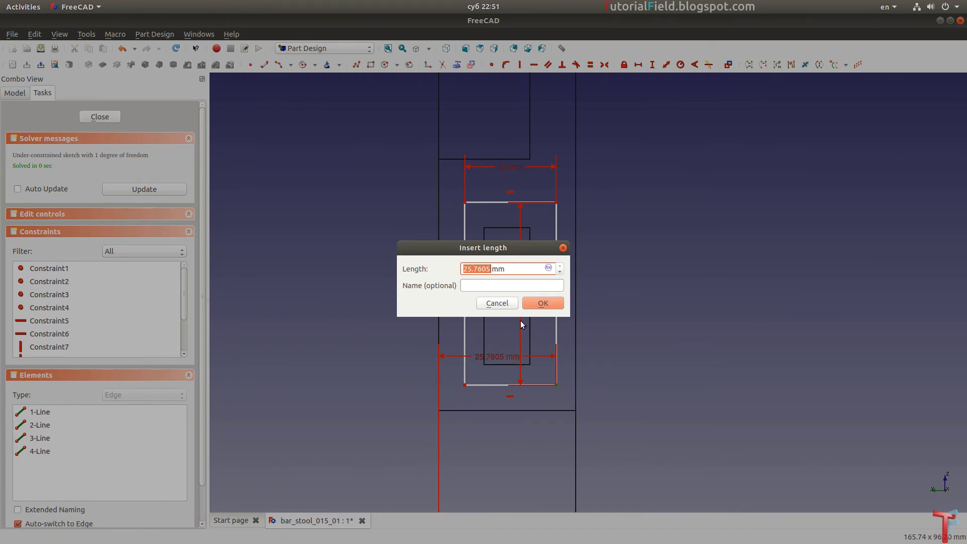
{"action": "left_click", "coordinate": [497, 303]}
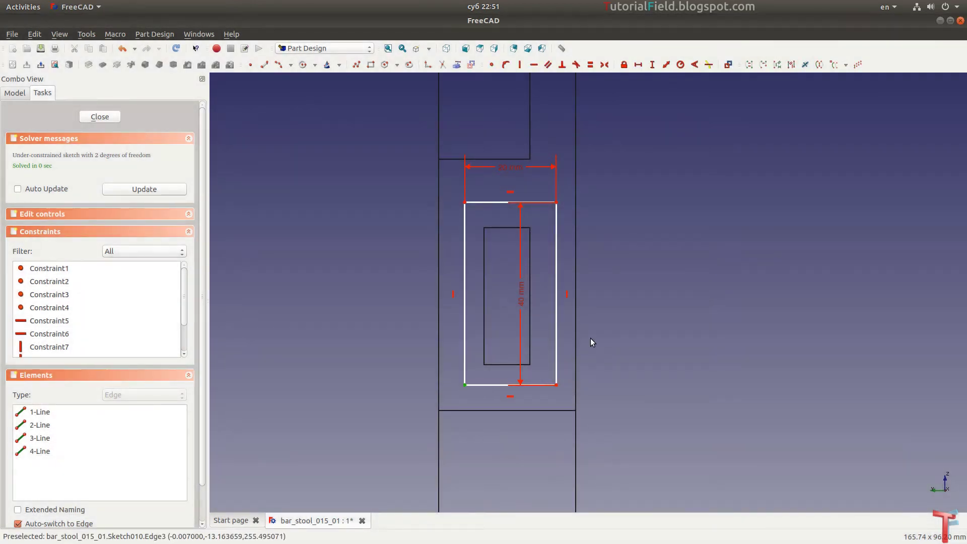
{"action": "type", "text": "l"}
{"action": "type", "text": "5"}
{"action": "key", "text": "Return"}
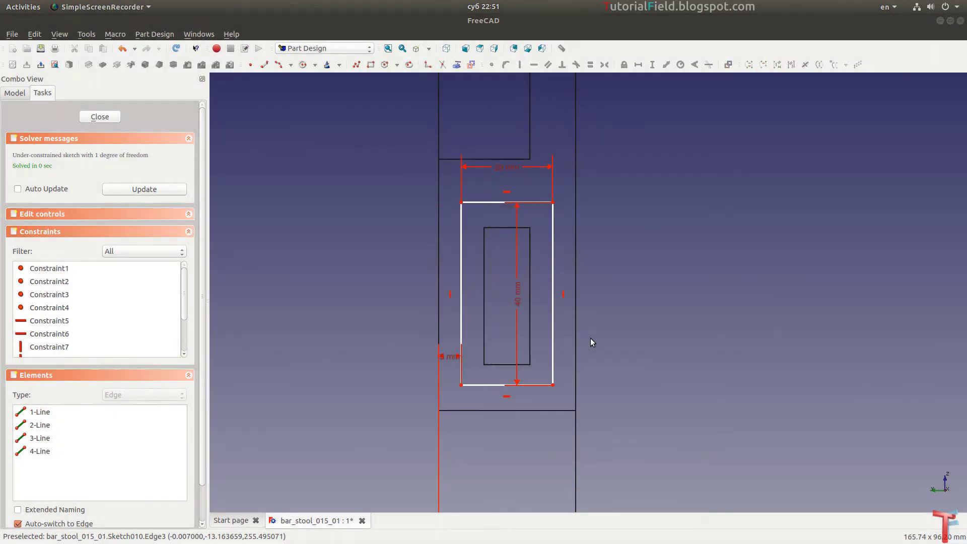
Set the rectangle's bottom-right corner 255 mm above the sketch origin.
{"action": "scroll", "coordinate": [583, 343], "scroll_direction": "down", "scroll_amount": 2}
{"action": "left_click", "coordinate": [572, 325]}
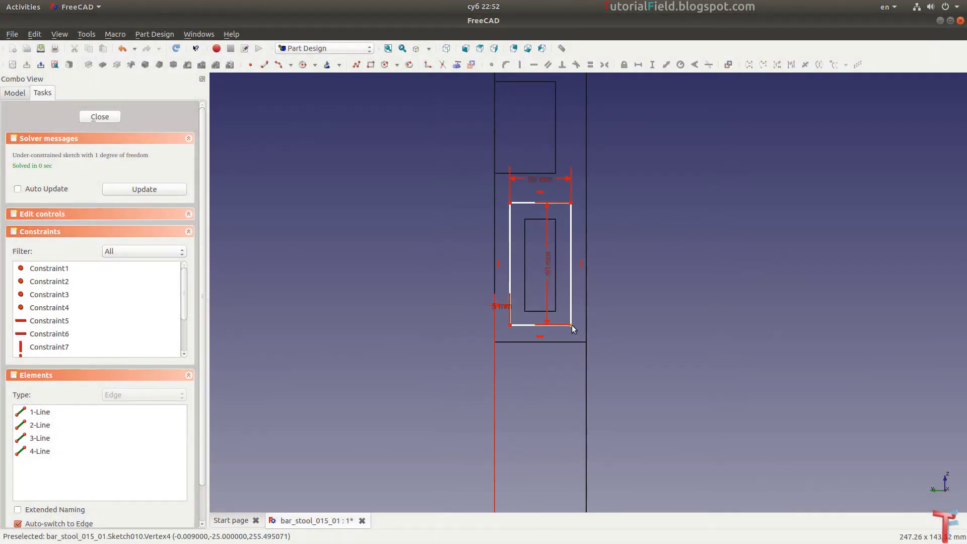
{"action": "key", "text": "i"}
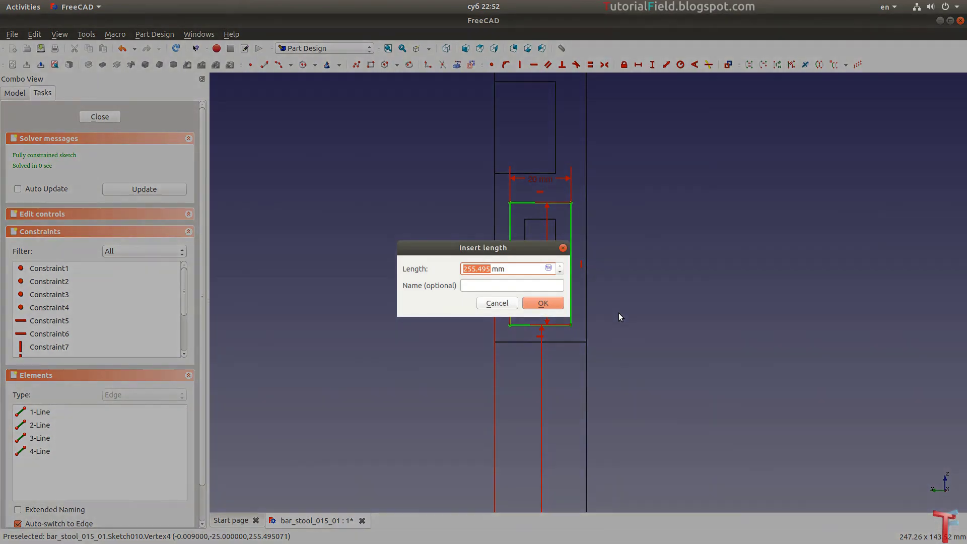
{"action": "type", "text": "254"}
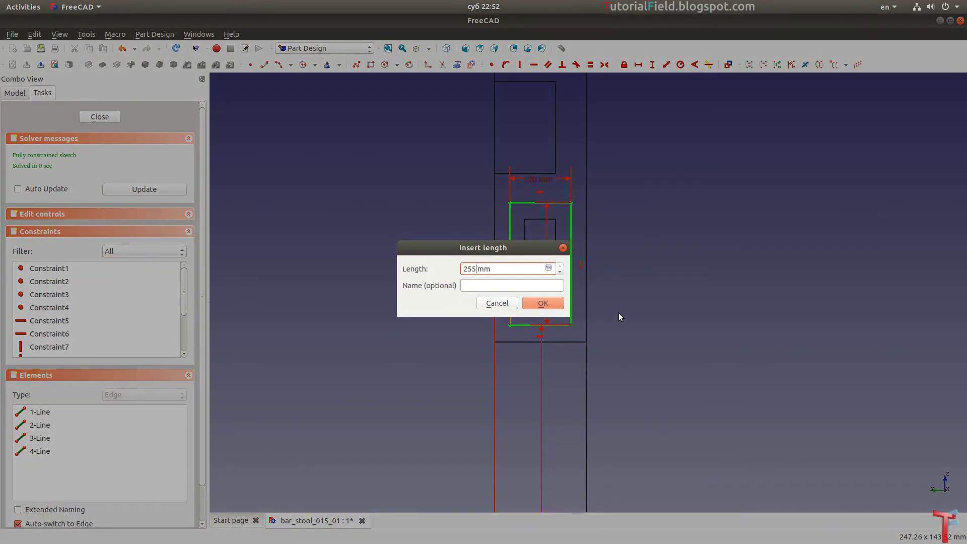
{"action": "key", "text": "Return"}
{"action": "scroll", "coordinate": [552, 410], "scroll_direction": "down", "scroll_amount": 5}
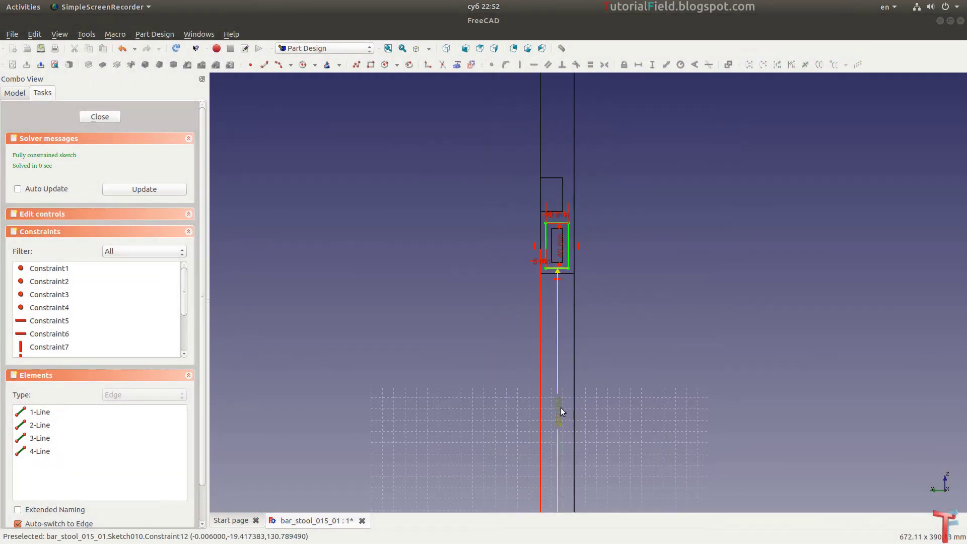
Move the 255, 40 and 5 mm dimension labels clear of the leg.
{"action": "left_click_drag", "start_coordinate": [557, 413], "coordinate": [598, 320]}
{"action": "scroll", "coordinate": [567, 264], "scroll_direction": "up", "scroll_amount": 4}
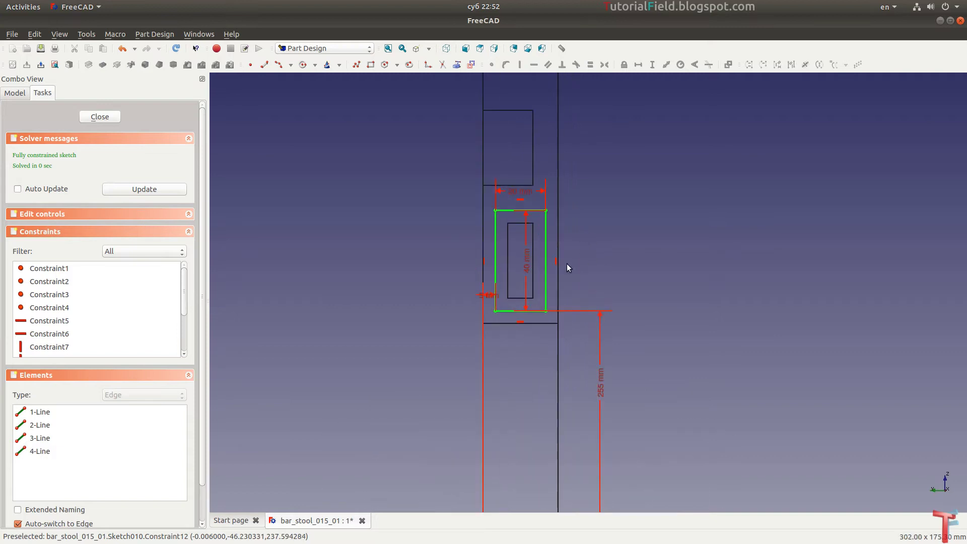
{"action": "scroll", "coordinate": [528, 261], "scroll_direction": "up", "scroll_amount": 1}
{"action": "left_click_drag", "start_coordinate": [524, 263], "coordinate": [608, 268]}
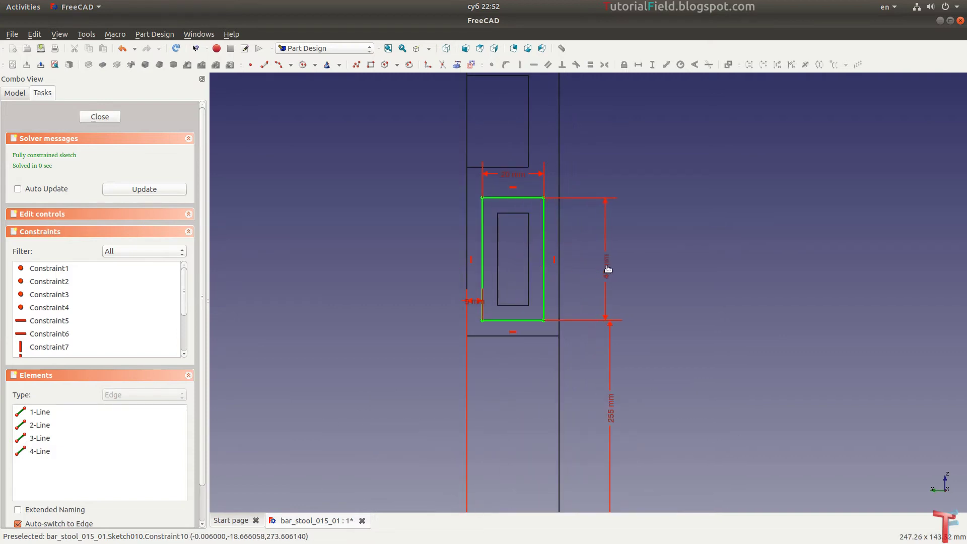
{"action": "left_click_drag", "start_coordinate": [471, 297], "coordinate": [438, 297]}
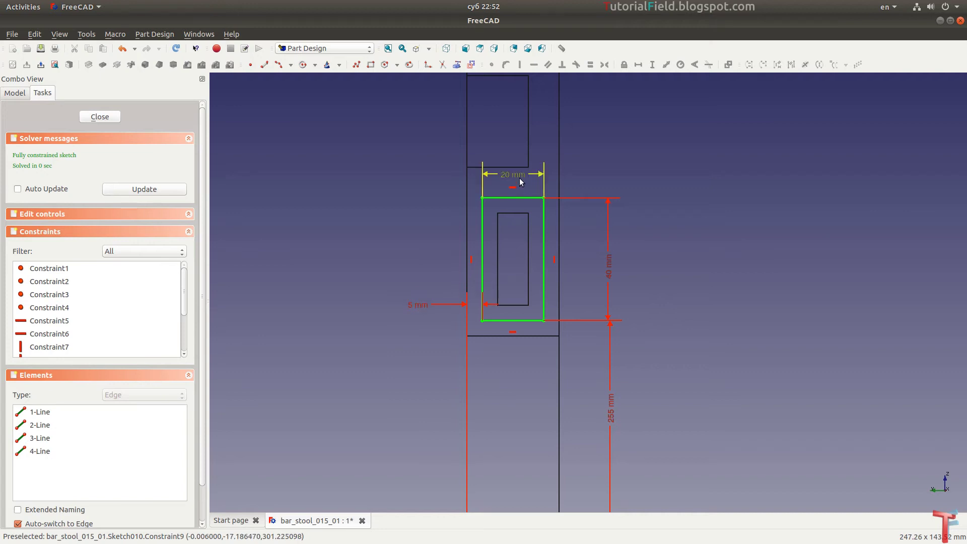
{"action": "scroll", "coordinate": [615, 210], "scroll_direction": "down", "scroll_amount": 1}
{"action": "scroll", "coordinate": [590, 285], "scroll_direction": "down", "scroll_amount": 1}
Close the rail sketch and pad it into Pad005.
{"action": "scroll", "coordinate": [590, 286], "scroll_direction": "down", "scroll_amount": 1}
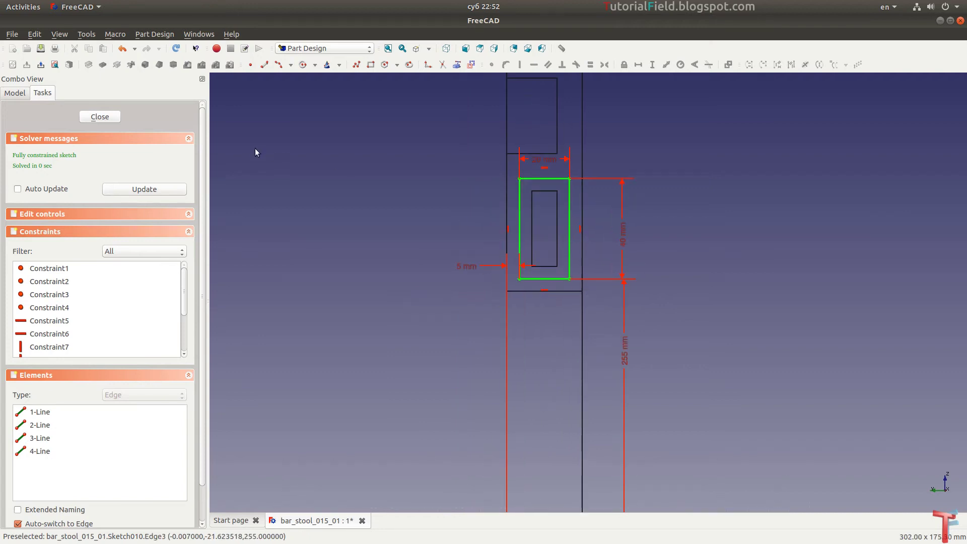
{"action": "left_click", "coordinate": [112, 120]}
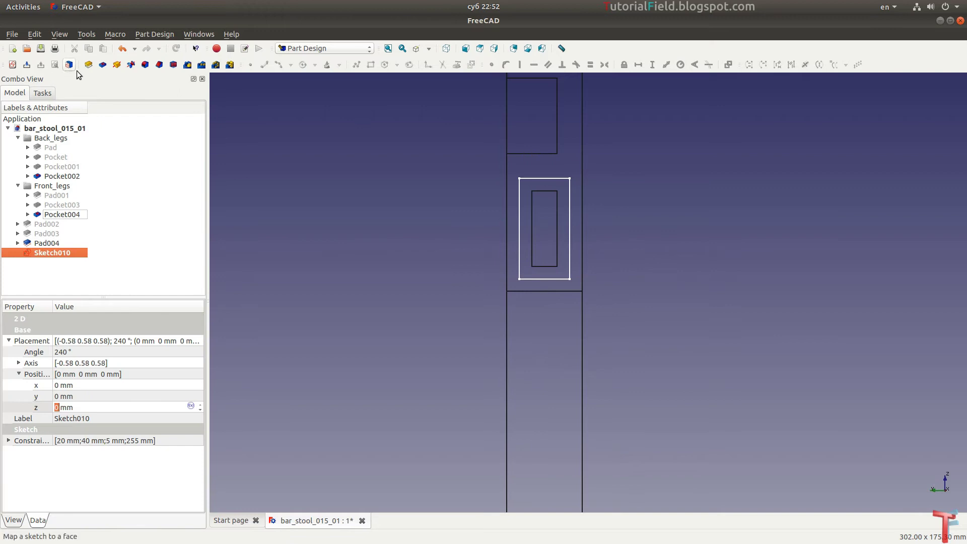
{"action": "left_click", "coordinate": [88, 64]}
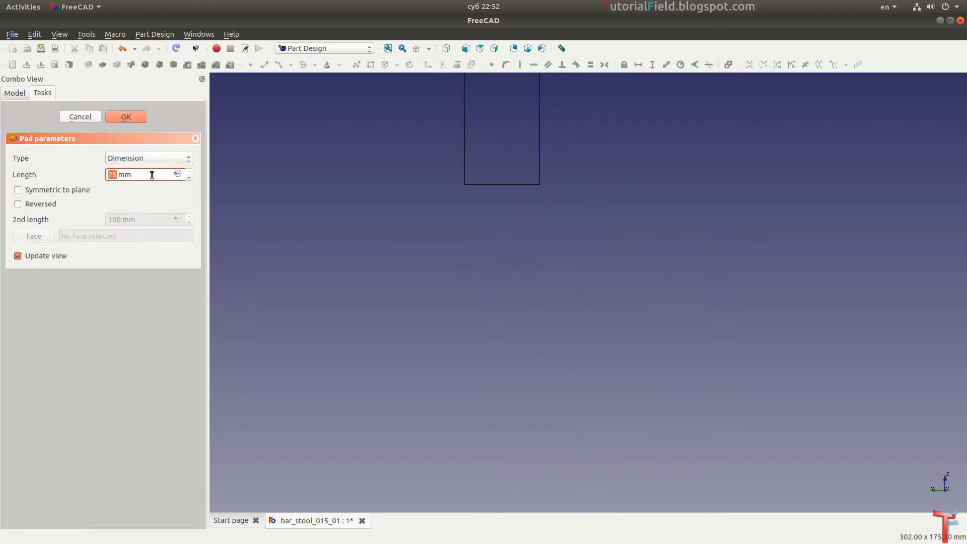
{"action": "key", "text": "Return"}
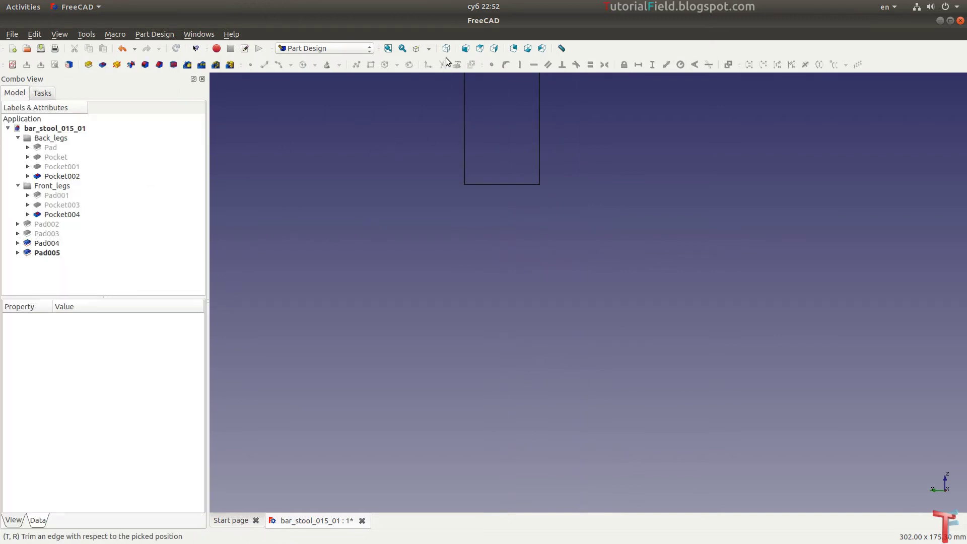
View the model in axonometric and fit it all on screen.
{"action": "left_click", "coordinate": [447, 50]}
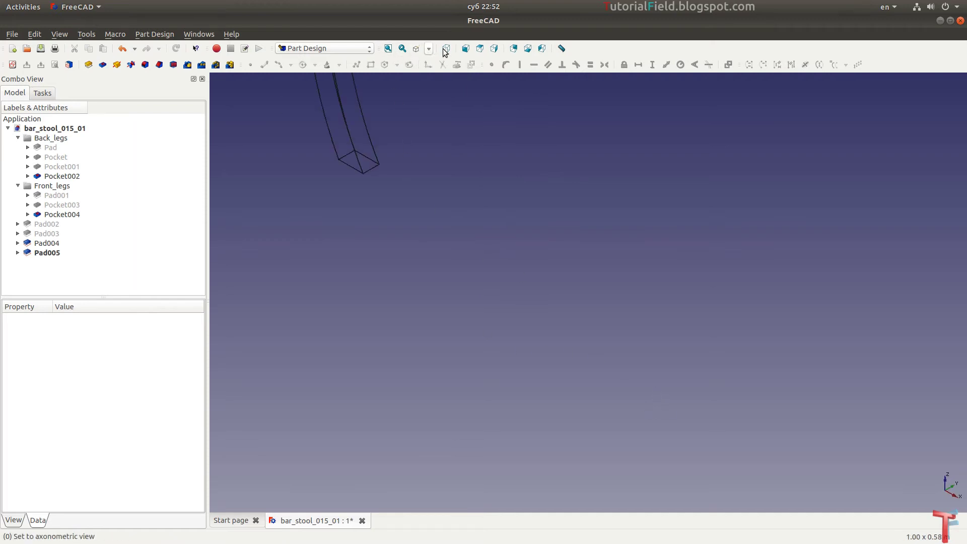
{"action": "left_click", "coordinate": [387, 49]}
{"action": "scroll", "coordinate": [507, 318], "scroll_direction": "up", "scroll_amount": 3}
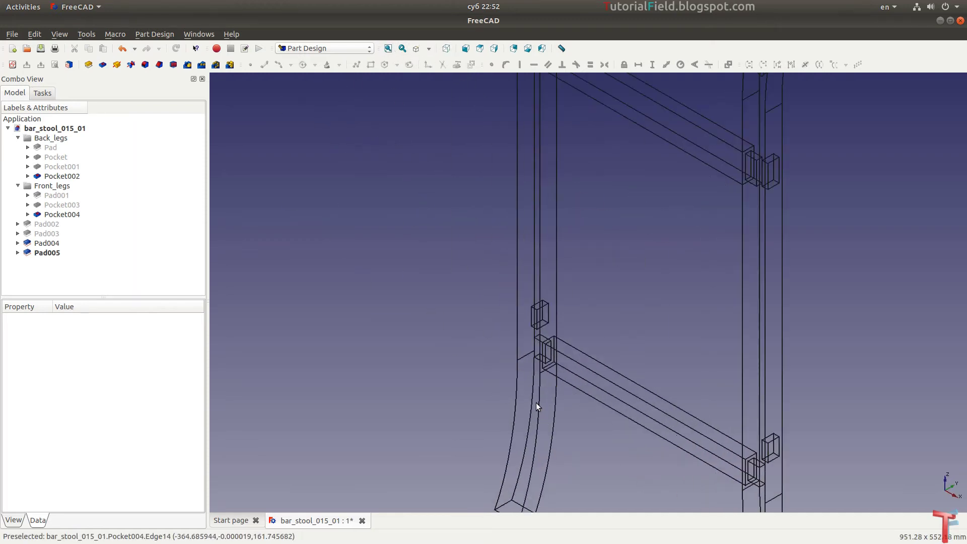
{"action": "scroll", "coordinate": [572, 373], "scroll_direction": "up", "scroll_amount": 3}
{"action": "scroll", "coordinate": [571, 373], "scroll_direction": "down", "scroll_amount": 3}
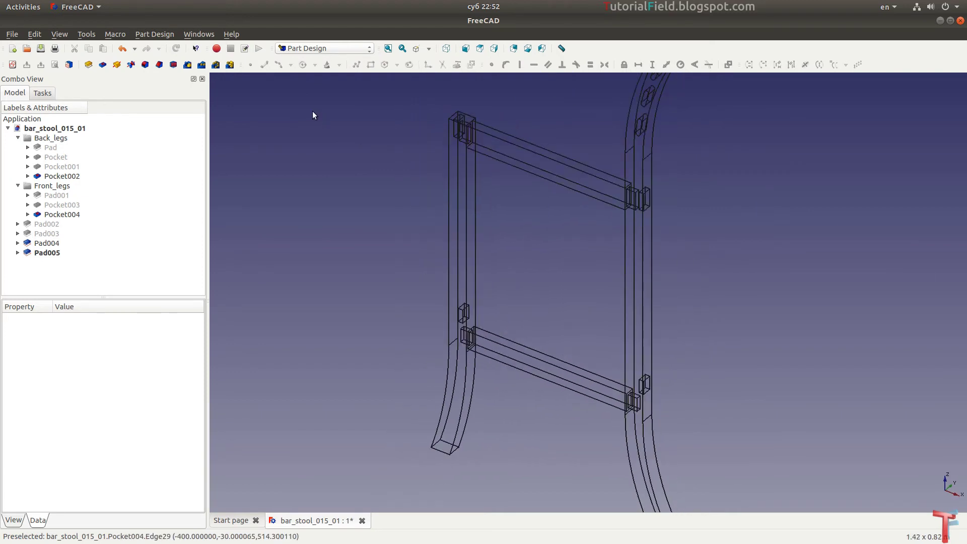
Return to shaded display and compare the upper rail Pad004 with the lower rail Pad005.
{"action": "left_click", "coordinate": [429, 50]}
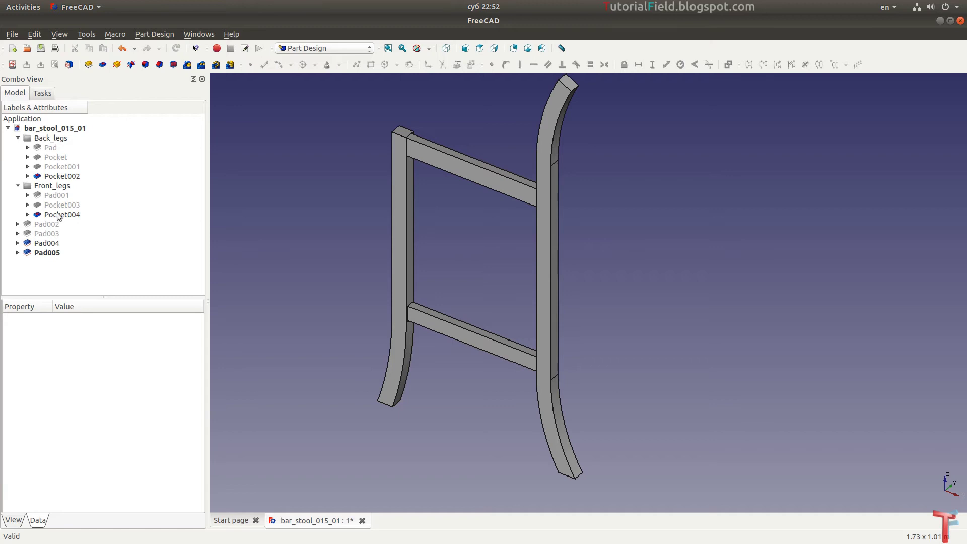
{"action": "left_click", "coordinate": [56, 244]}
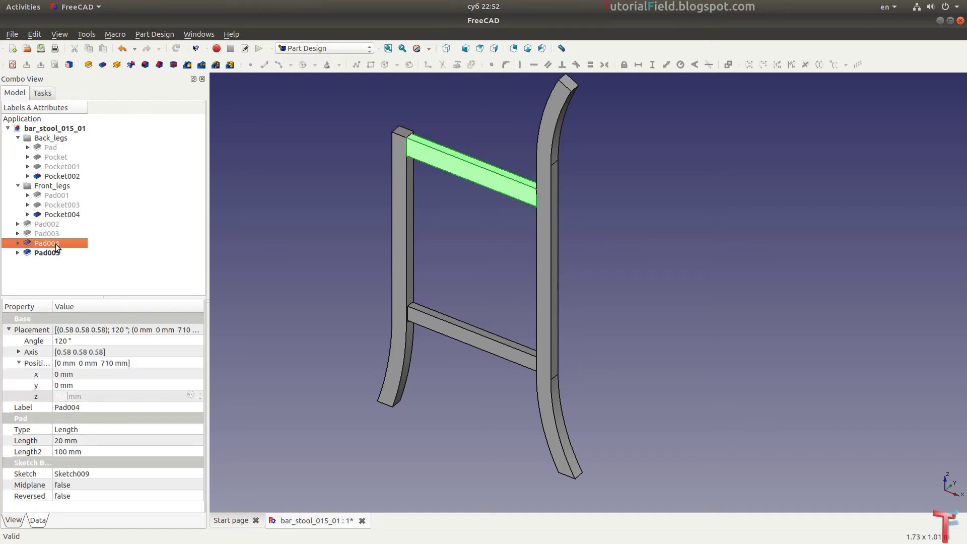
{"action": "left_click", "coordinate": [56, 253]}
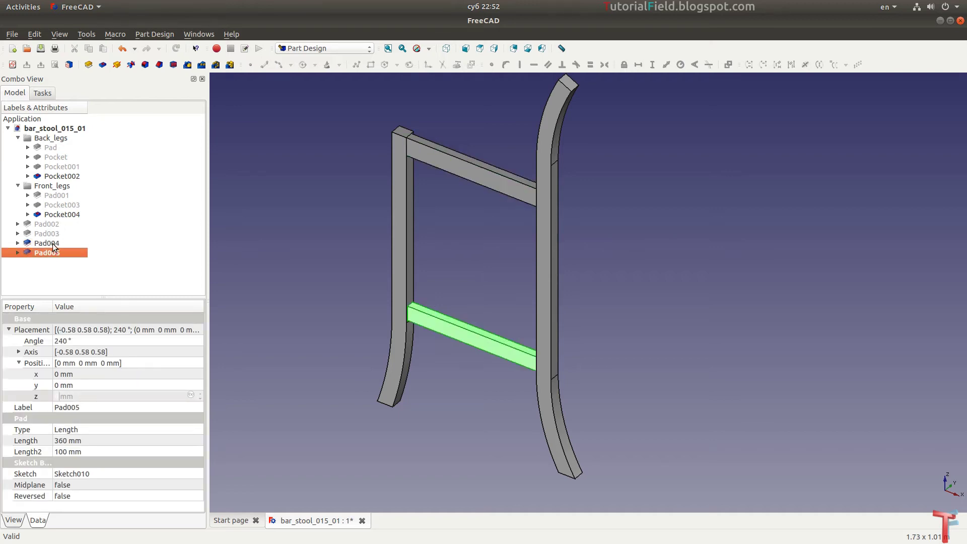
{"action": "left_click", "coordinate": [52, 243]}
{"action": "left_click", "coordinate": [51, 252]}
Hide Pocket002 and Pocket004 legs and select the lower rail's end face.
{"action": "left_click", "coordinate": [62, 176]}
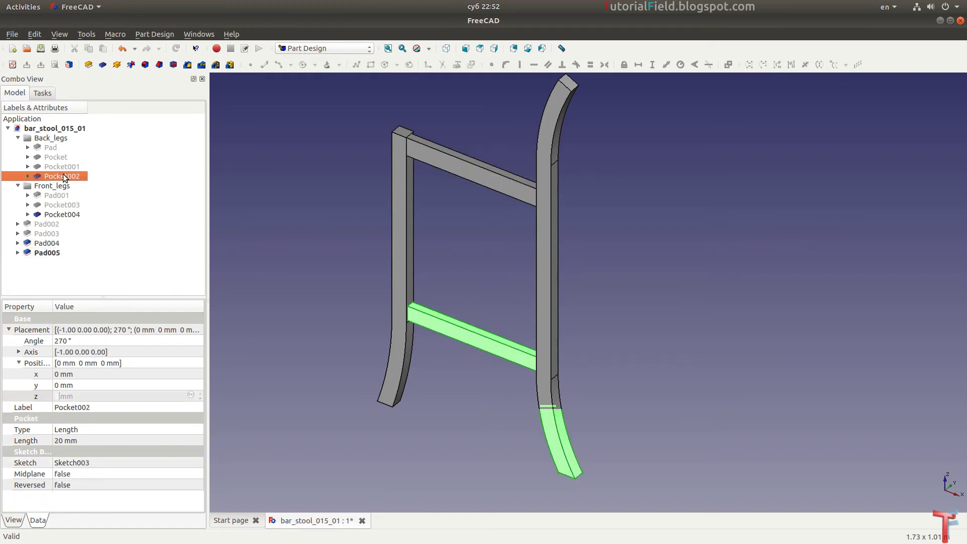
{"action": "key", "text": "space"}
{"action": "left_click", "coordinate": [62, 214]}
{"action": "key", "text": "space"}
{"action": "scroll", "coordinate": [558, 371], "scroll_direction": "up", "scroll_amount": 3}
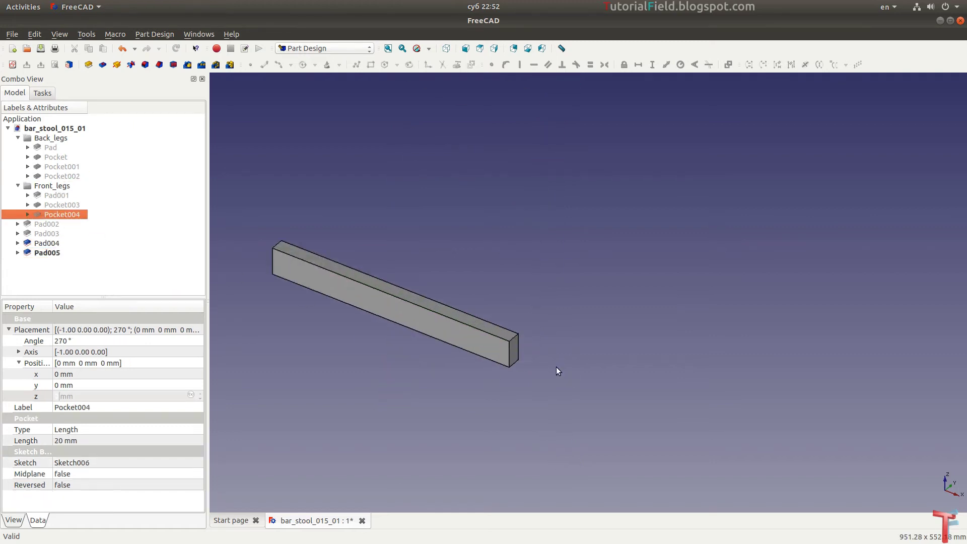
{"action": "left_click", "coordinate": [512, 351]}
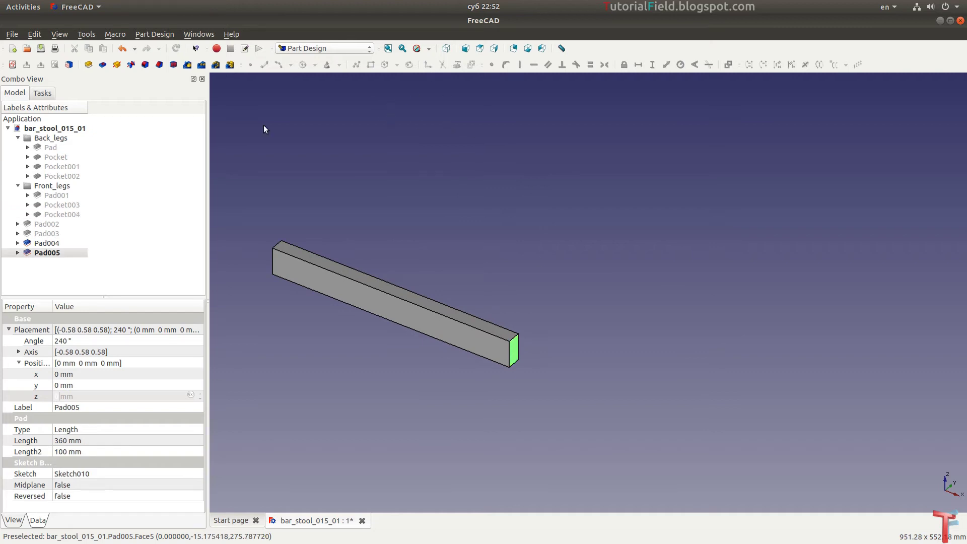
Sketch on the end face, linking its left edge as external geometry, and draw a rectangle.
{"action": "left_click", "coordinate": [12, 65]}
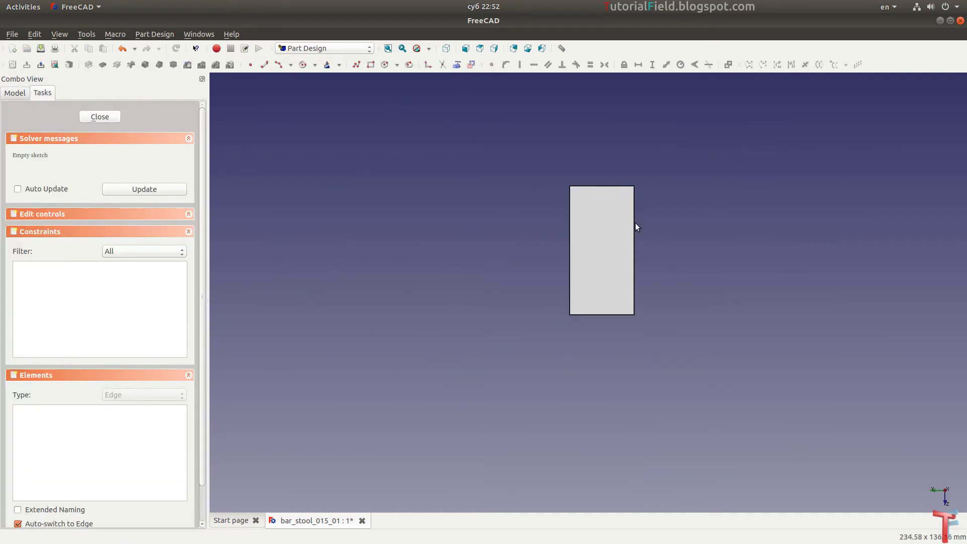
{"action": "left_click", "coordinate": [456, 64]}
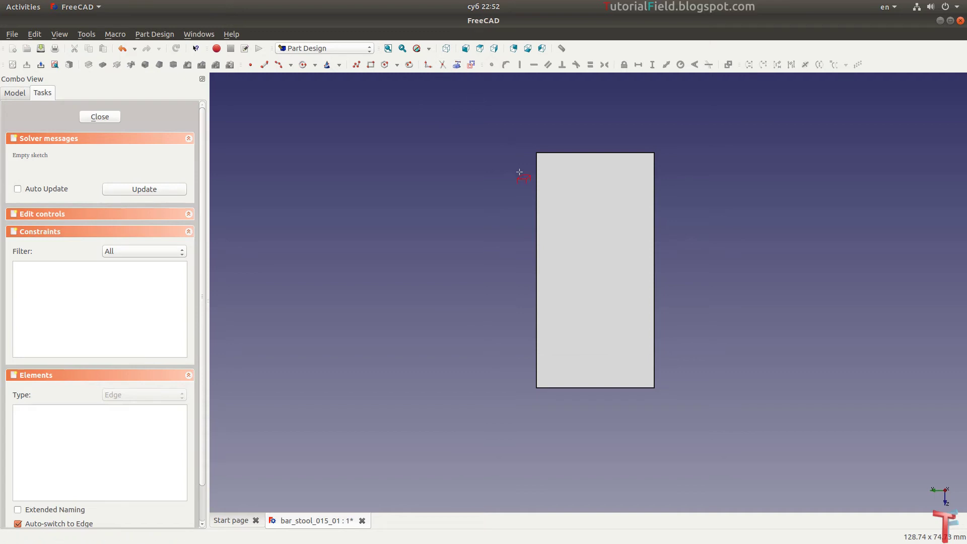
{"action": "left_click", "coordinate": [537, 199]}
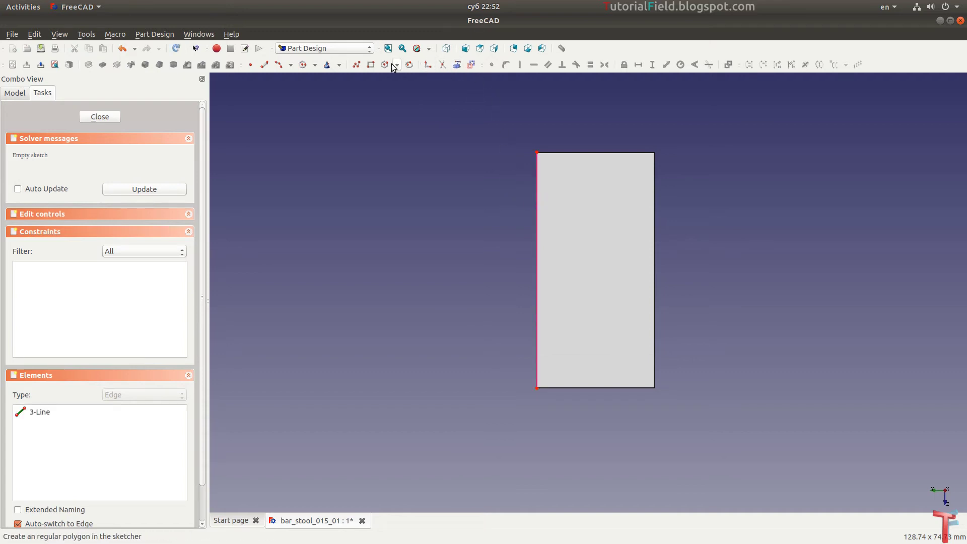
{"action": "left_click", "coordinate": [371, 65]}
{"action": "left_click", "coordinate": [560, 184]}
{"action": "left_click", "coordinate": [620, 337]}
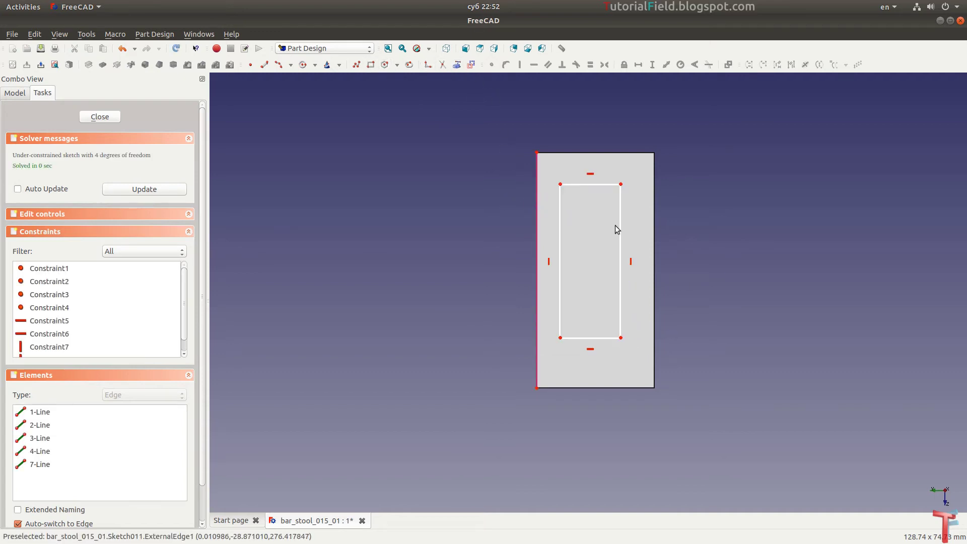
Constrain the tenon rectangle to 10 mm wide and 30 mm tall.
{"action": "left_click", "coordinate": [589, 184]}
{"action": "key", "text": "shift+h"}
{"action": "type", "text": "10"}
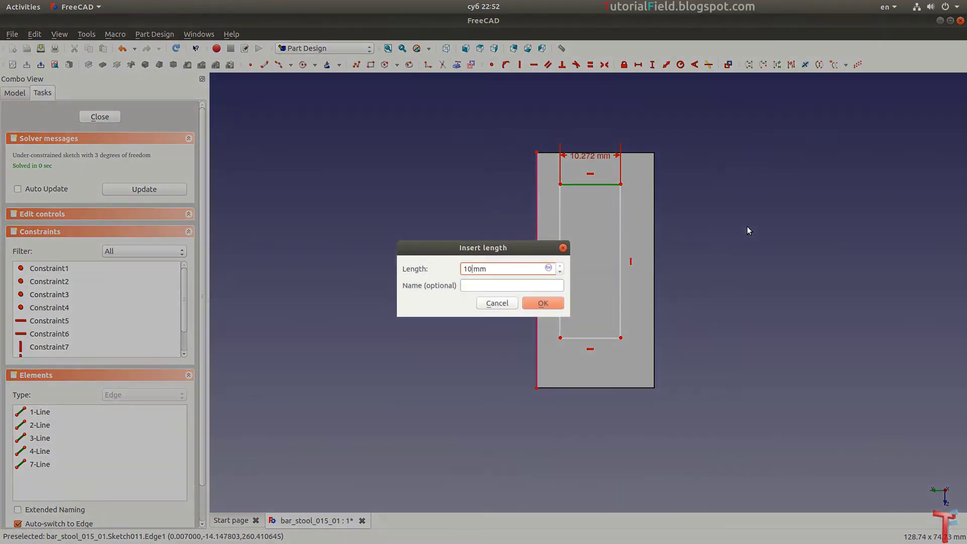
{"action": "key", "text": "Return"}
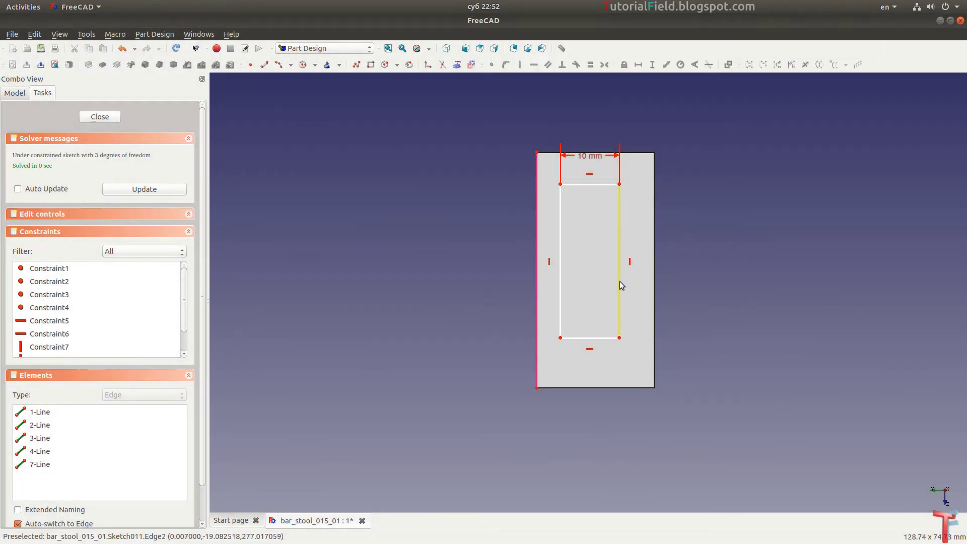
{"action": "left_click", "coordinate": [619, 281]}
{"action": "key", "text": "shift+v"}
{"action": "type", "text": "30"}
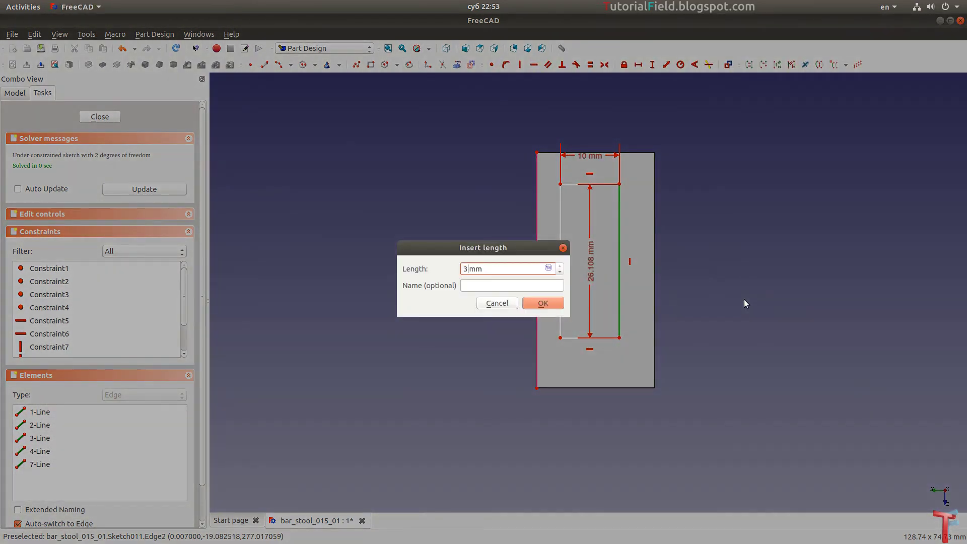
{"action": "key", "text": "Return"}
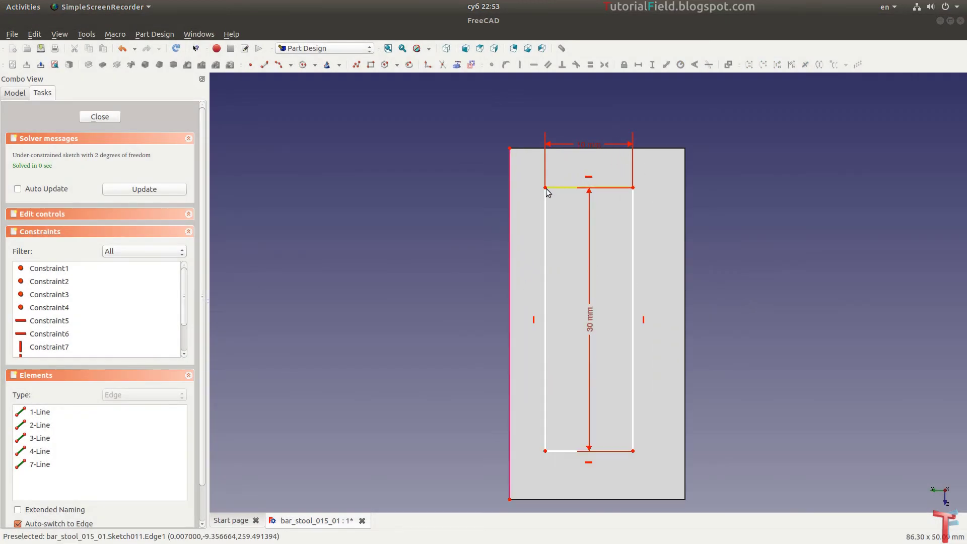
Inset the rectangle 5 mm horizontally and 5 mm vertically from the face's top-left corner.
{"action": "left_click", "coordinate": [545, 187]}
{"action": "left_click", "coordinate": [509, 149]}
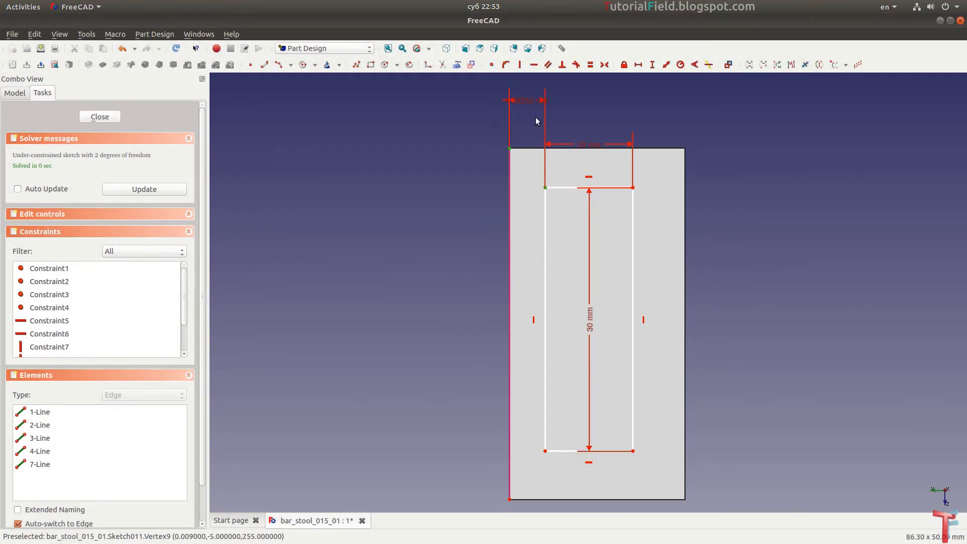
{"action": "type", "text": "5"}
{"action": "key", "text": "Return"}
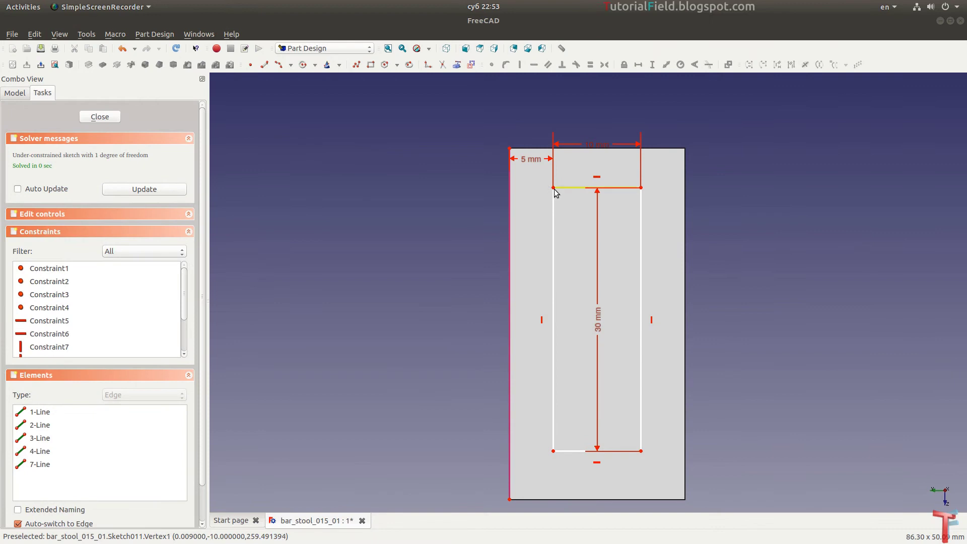
{"action": "left_click", "coordinate": [554, 188]}
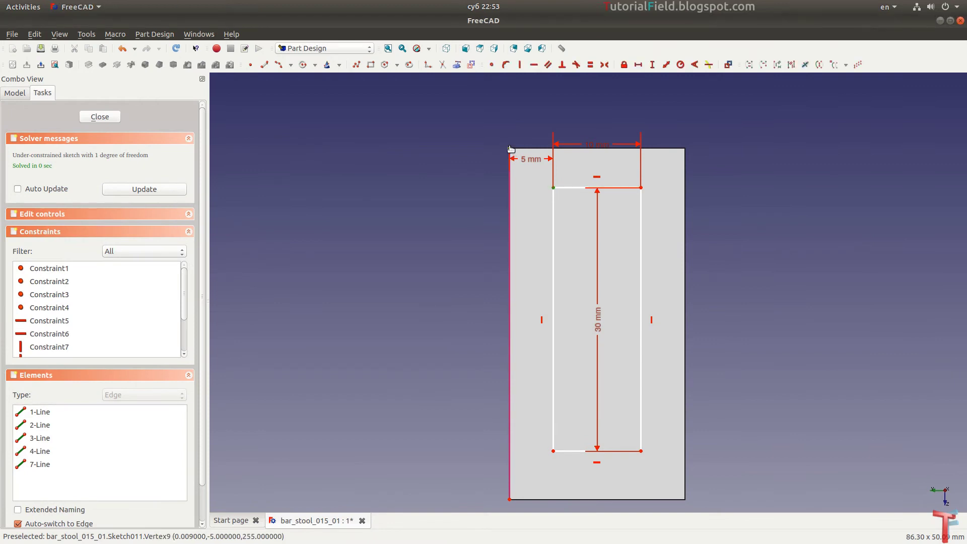
{"action": "left_click", "coordinate": [522, 126]}
{"action": "type", "text": "i"}
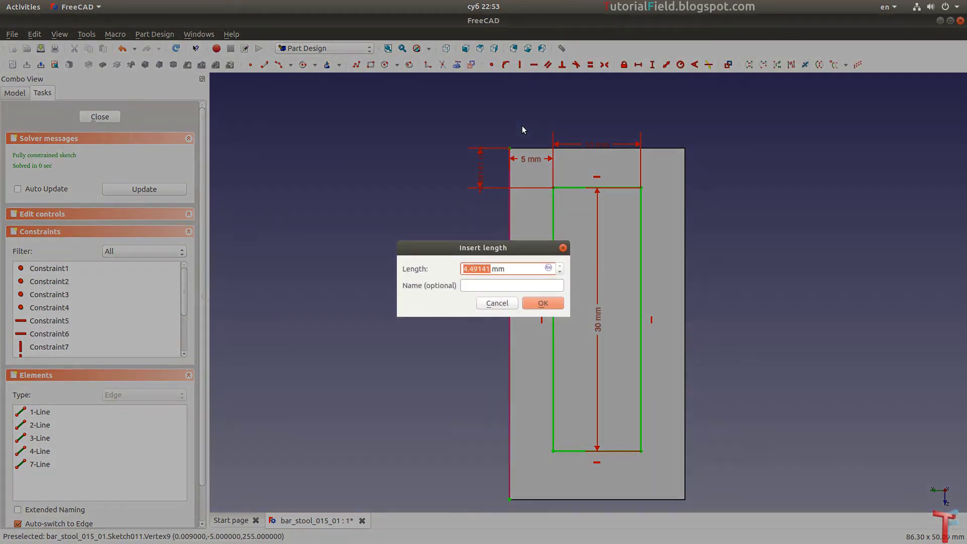
{"action": "type", "text": "5"}
{"action": "key", "text": "Return"}
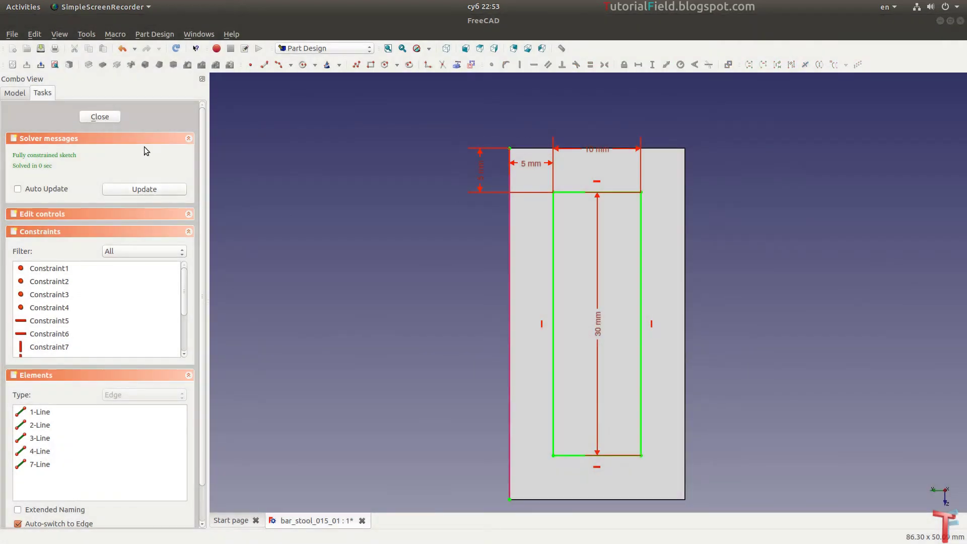
Pad the tenon sketch 20 mm out of the rail as Pad006.
{"action": "left_click", "coordinate": [107, 117]}
{"action": "left_click", "coordinate": [89, 65]}
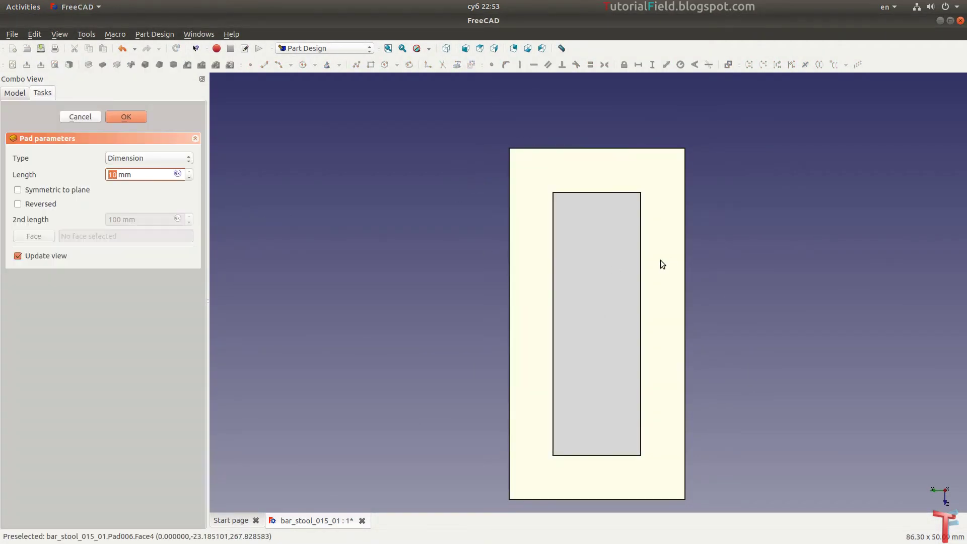
{"action": "mouse_move", "coordinate": [675, 260]}
{"action": "middle_mouse_down"}
{"action": "mouse_move", "coordinate": [624, 276]}
{"action": "mouse_move", "coordinate": [507, 356]}
{"action": "mouse_move", "coordinate": [687, 169]}
{"action": "mouse_move", "coordinate": [738, 340]}
{"action": "middle_mouse_up"}
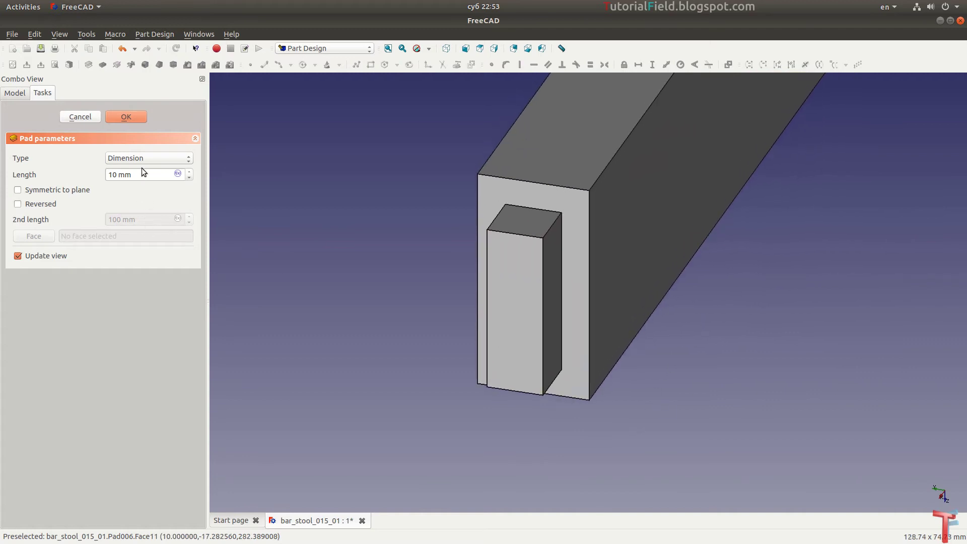
{"action": "scroll", "coordinate": [141, 171], "scroll_direction": "up", "scroll_amount": 3}
{"action": "left_click", "coordinate": [125, 116]}
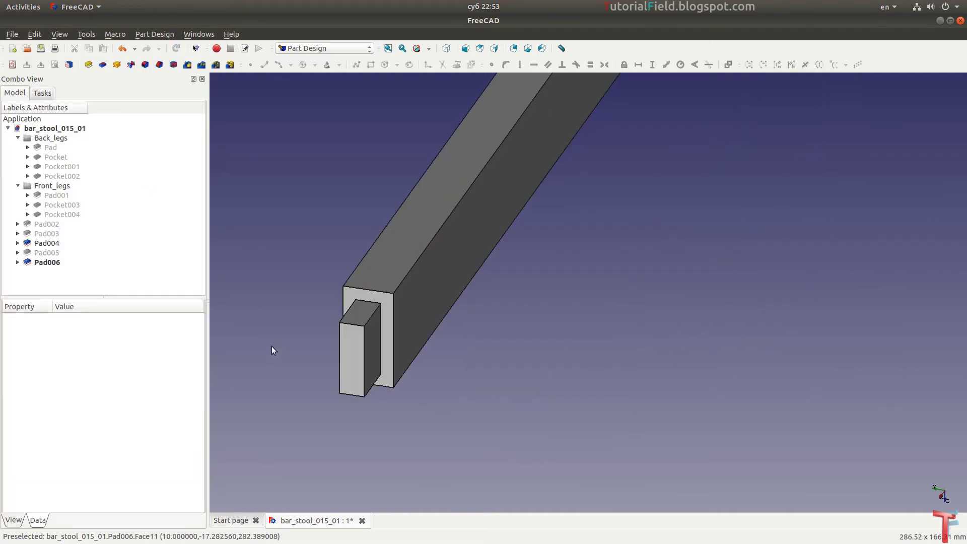
Start a new sketch on the rail's opposite end face.
{"action": "mouse_move", "coordinate": [271, 351]}
{"action": "middle_mouse_down"}
{"action": "mouse_move", "coordinate": [550, 350]}
{"action": "mouse_move", "coordinate": [451, 319]}
{"action": "mouse_move", "coordinate": [609, 393]}
{"action": "mouse_move", "coordinate": [516, 424]}
{"action": "mouse_move", "coordinate": [720, 376]}
{"action": "middle_mouse_up"}
{"action": "scroll", "coordinate": [663, 307], "scroll_direction": "up", "scroll_amount": 5}
{"action": "left_click", "coordinate": [657, 302]}
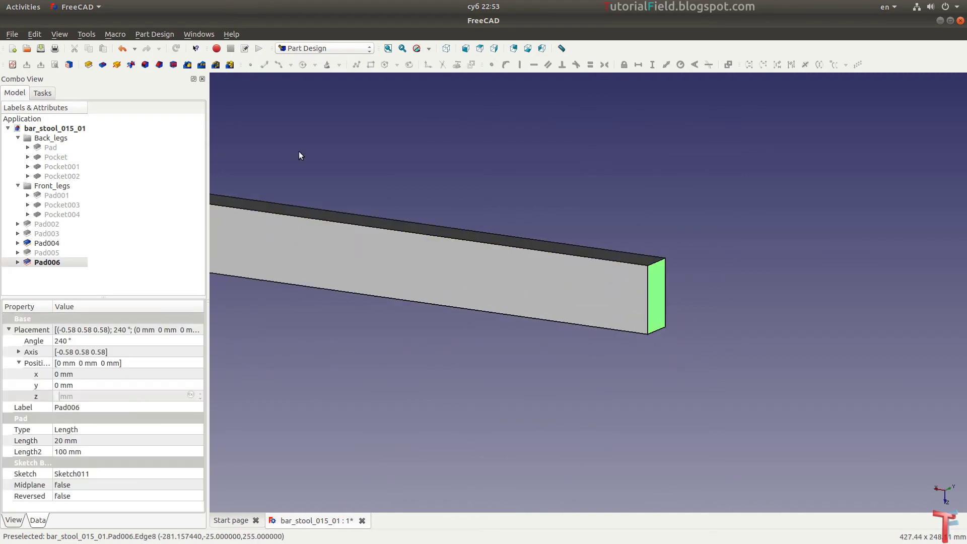
{"action": "left_click", "coordinate": [13, 65]}
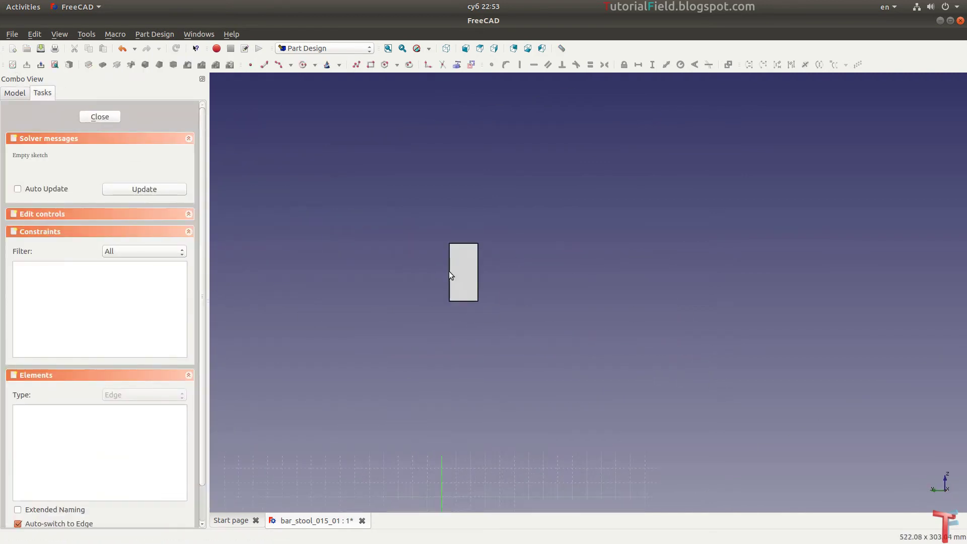
Draw a rectangle on the rail's other end face.
{"action": "scroll", "coordinate": [450, 275], "scroll_direction": "up", "scroll_amount": 5}
{"action": "left_click", "coordinate": [371, 64]}
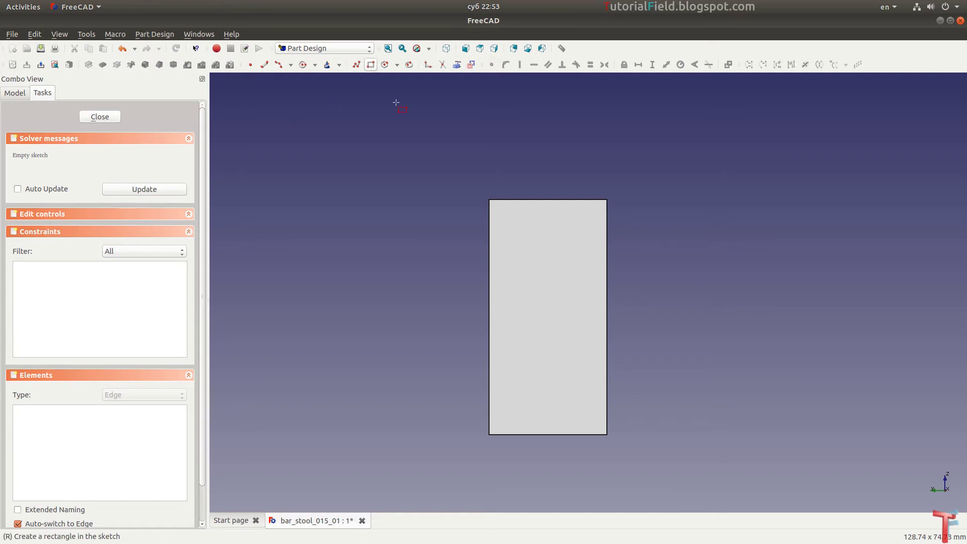
{"action": "left_click", "coordinate": [524, 228]}
{"action": "left_click", "coordinate": [574, 392]}
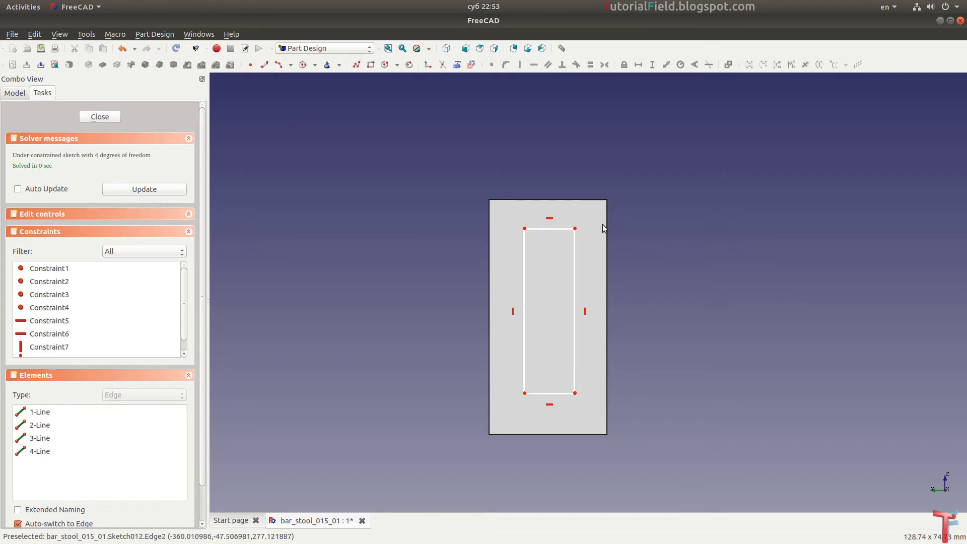
Constrain the rectangle to 10 mm wide and 30 mm tall.
{"action": "left_click", "coordinate": [554, 228]}
{"action": "type", "text": "l"}
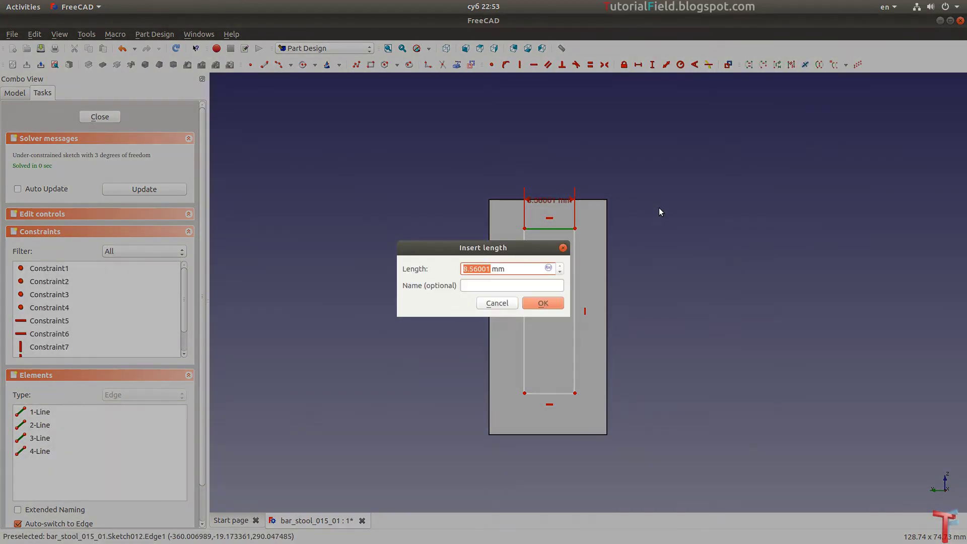
{"action": "type", "text": "10"}
{"action": "key", "text": "Return"}
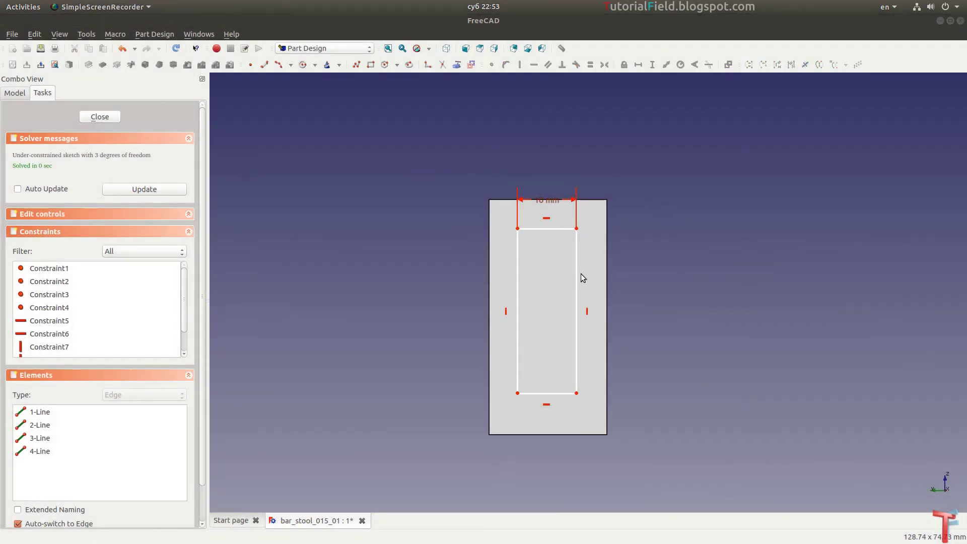
{"action": "left_click", "coordinate": [576, 277]}
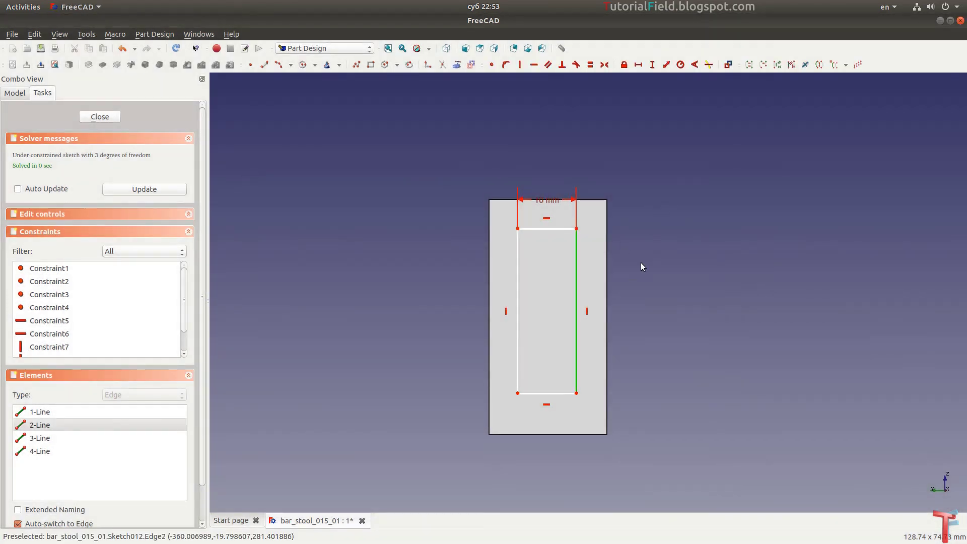
{"action": "type", "text": "i"}
{"action": "type", "text": "30"}
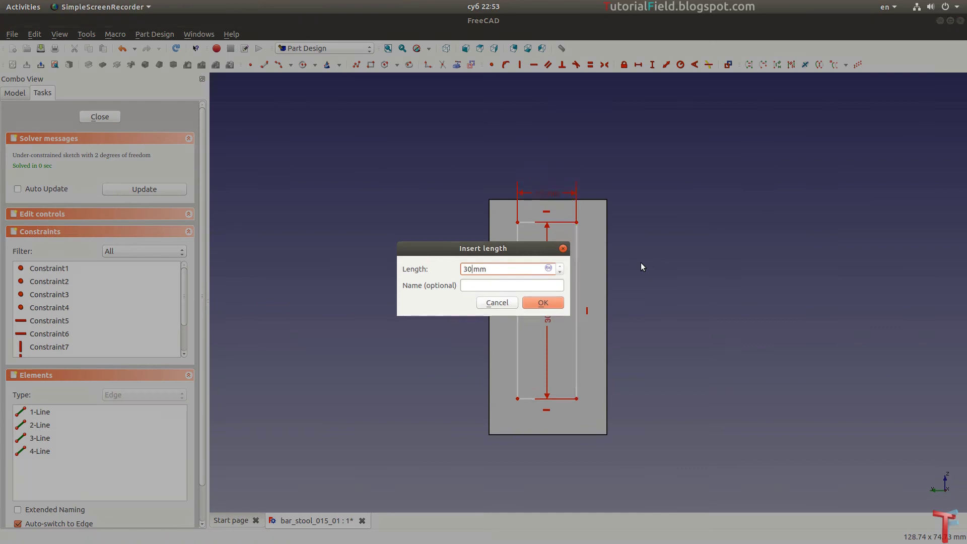
{"action": "key", "text": "Return"}
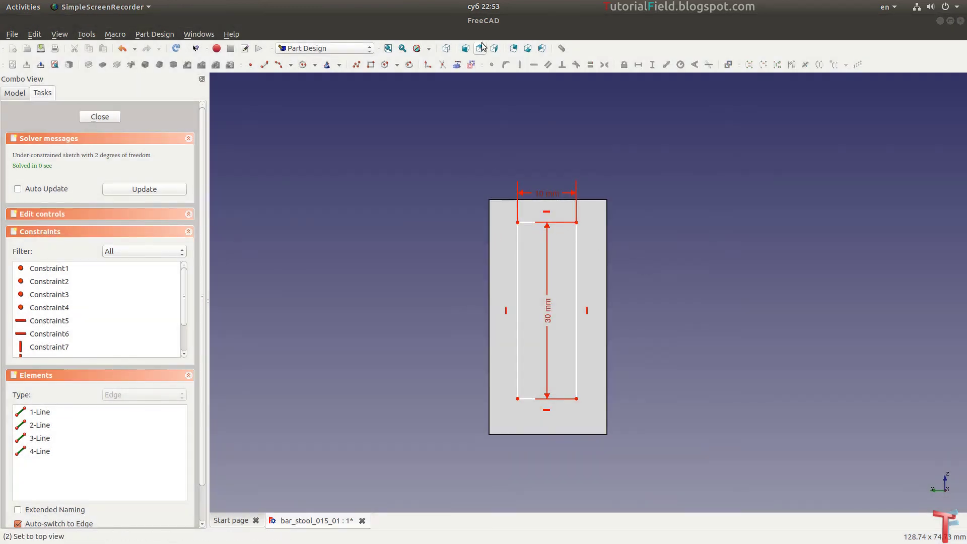
Link the face's left edge and set the rectangle 5 mm in from the left.
{"action": "left_click", "coordinate": [470, 65]}
{"action": "left_click", "coordinate": [489, 227]}
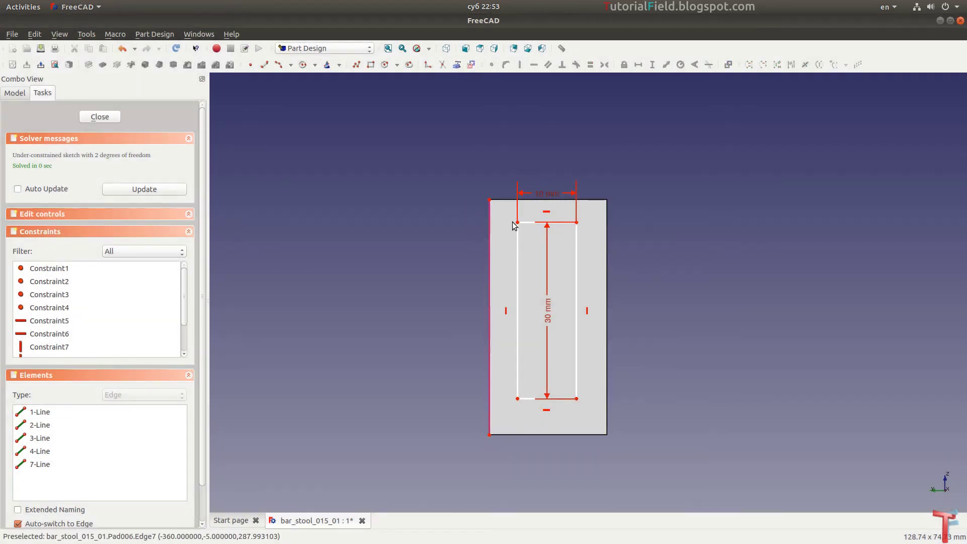
{"action": "left_click", "coordinate": [489, 200]}
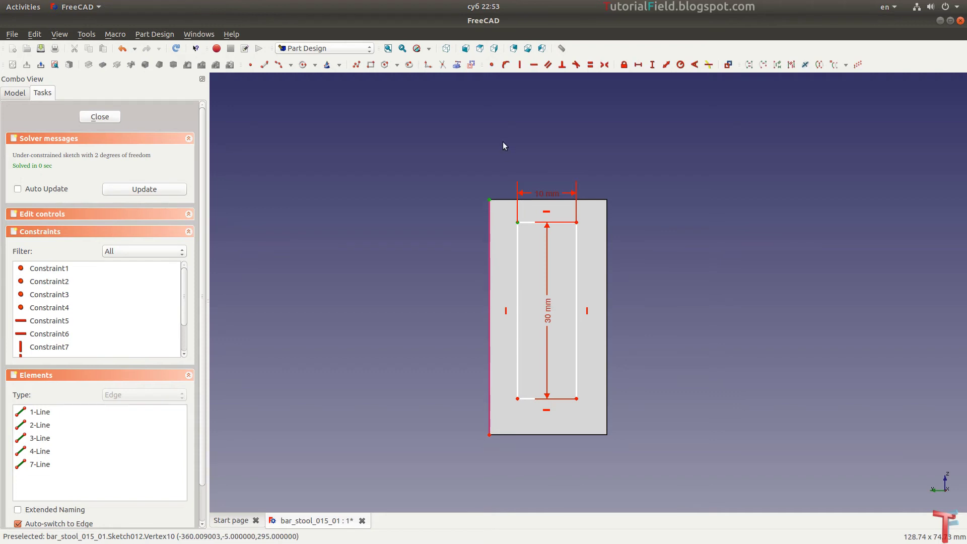
{"action": "key", "text": "shift+h"}
{"action": "type", "text": "5"}
{"action": "key", "text": "Return"}
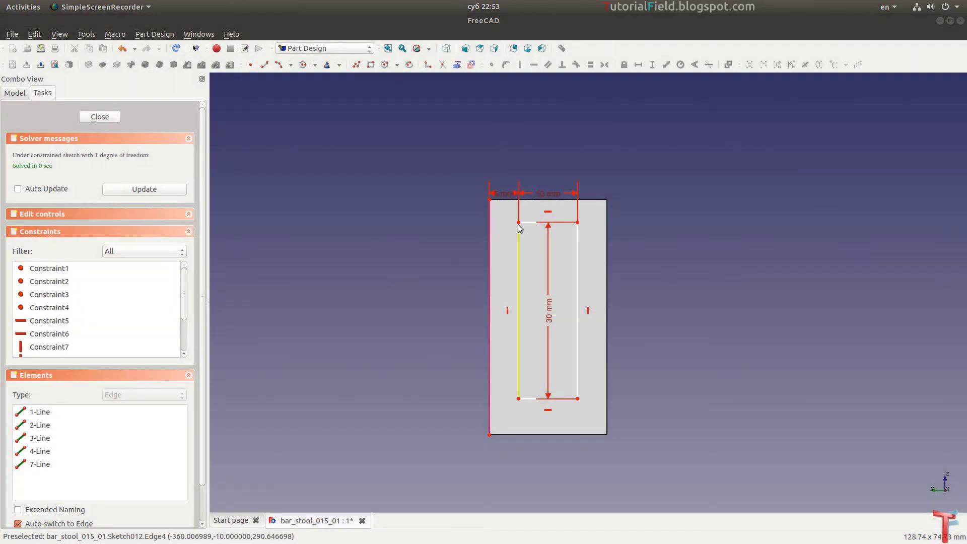
Set the rectangle 5 mm down from the face's top-left corner.
{"action": "left_click", "coordinate": [518, 222]}
{"action": "left_click", "coordinate": [489, 200]}
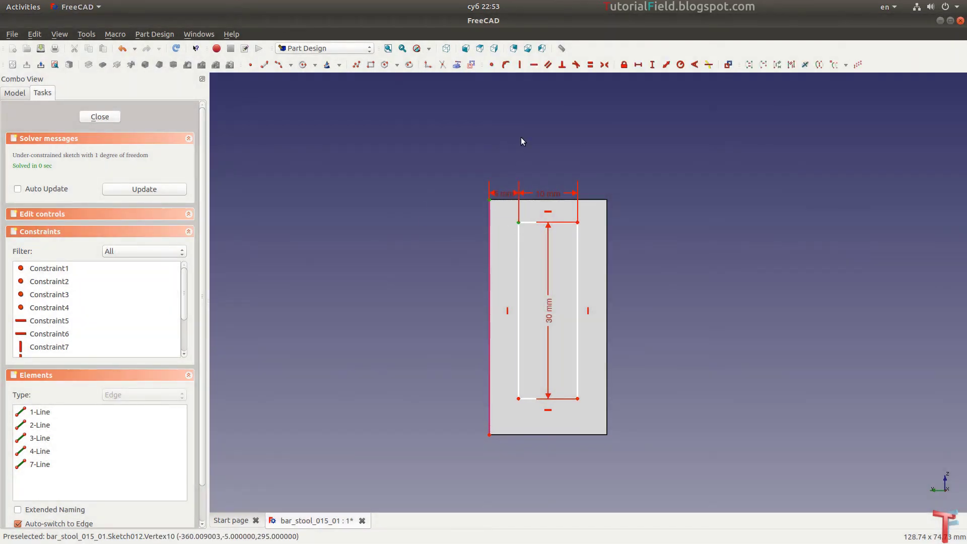
{"action": "key", "text": "shift+v"}
{"action": "type", "text": "5"}
{"action": "key", "text": "Return"}
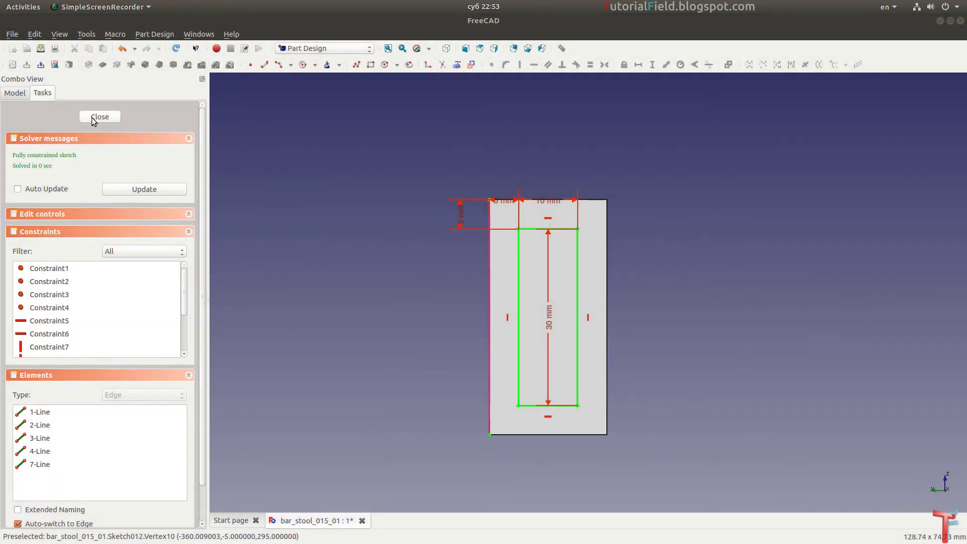
Pad the second tenon as Pad007 and view the rails isometrically.
{"action": "left_click", "coordinate": [95, 117]}
{"action": "left_click", "coordinate": [89, 64]}
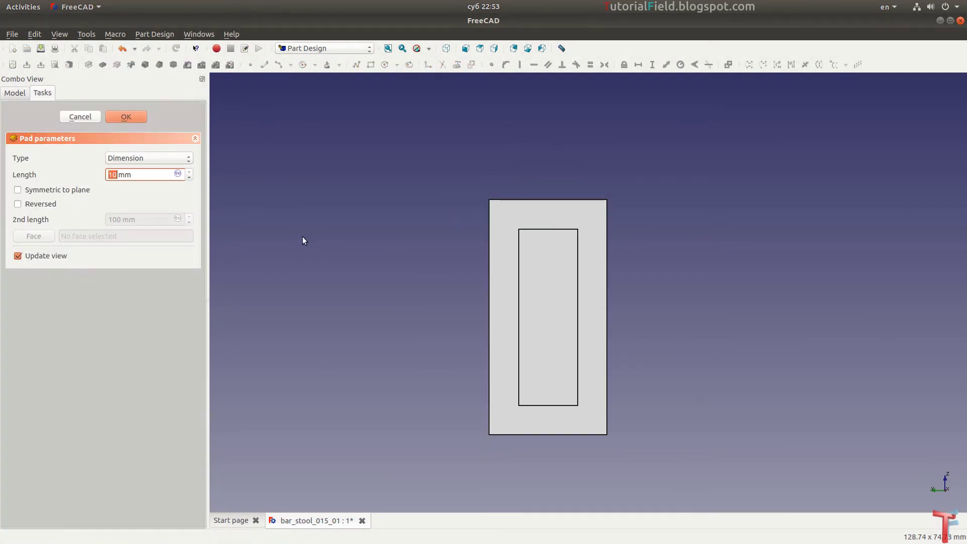
{"action": "left_click", "coordinate": [116, 119]}
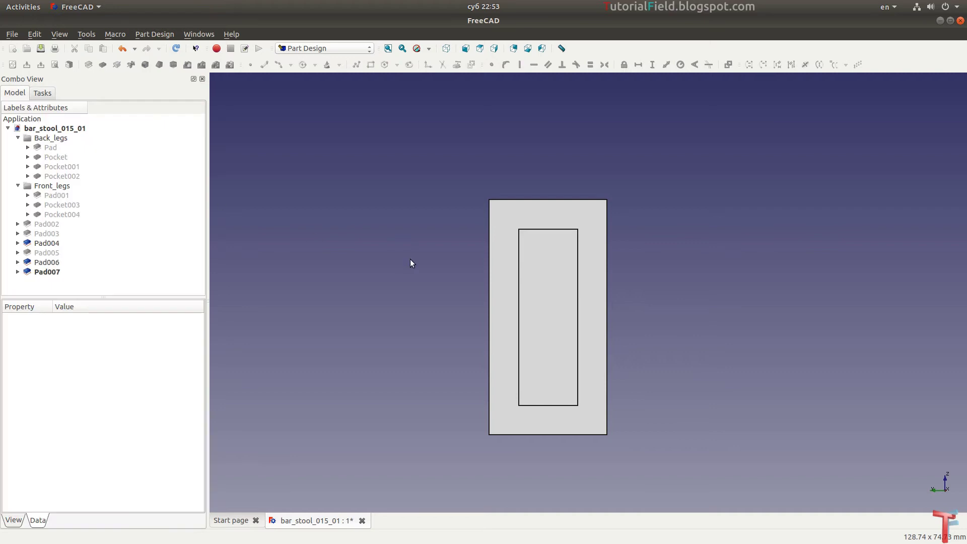
{"action": "middle_click_drag", "start_coordinate": [410, 259], "coordinate": [575, 300]}
{"action": "scroll", "coordinate": [531, 301], "scroll_direction": "down", "scroll_amount": 3}
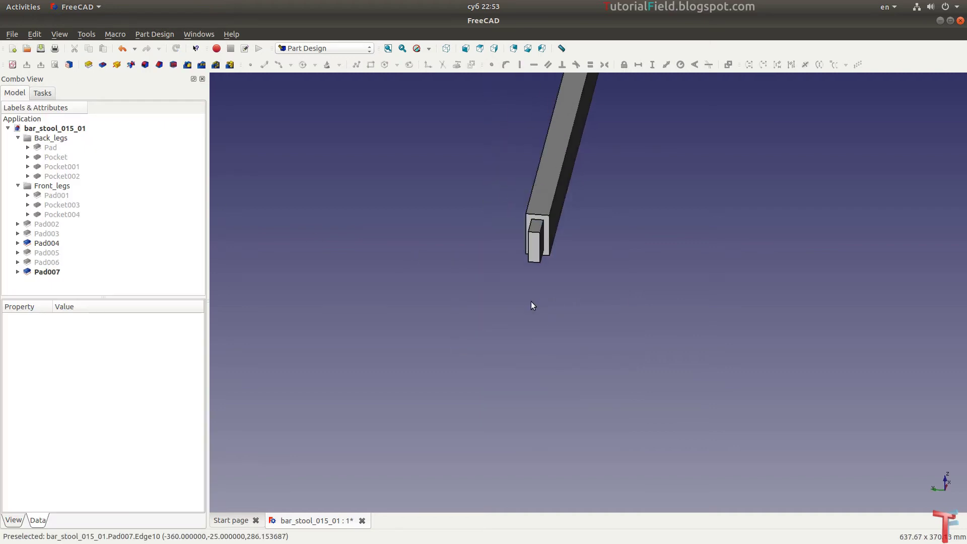
{"action": "left_click", "coordinate": [445, 48]}
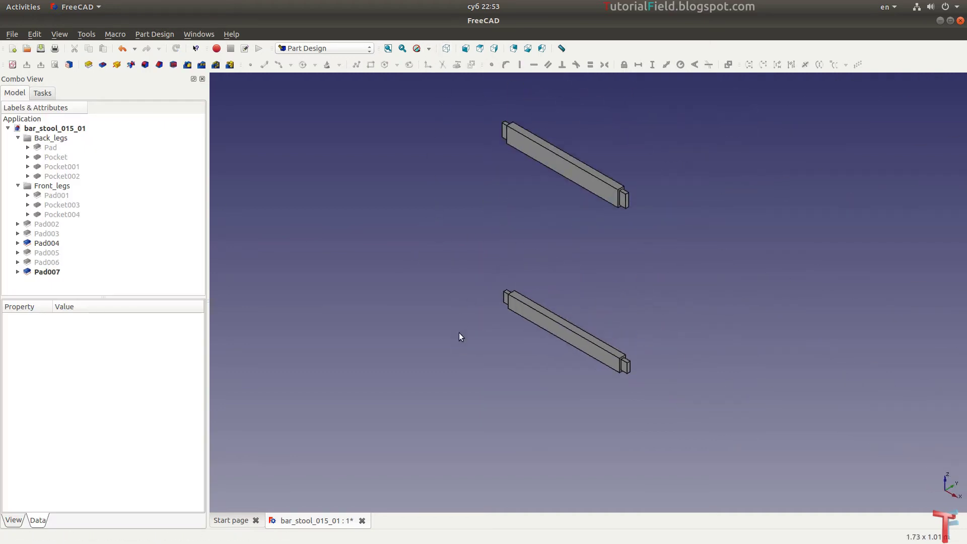
{"action": "scroll", "coordinate": [535, 255], "scroll_direction": "up", "scroll_amount": 2}
{"action": "scroll", "coordinate": [537, 256], "scroll_direction": "down", "scroll_amount": 3}
{"action": "scroll", "coordinate": [545, 285], "scroll_direction": "up", "scroll_amount": 1}
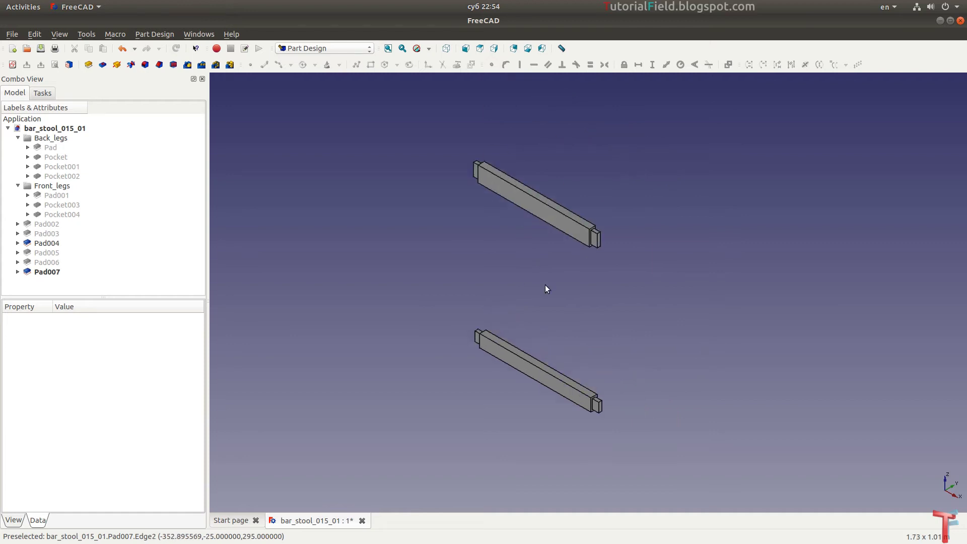
Show the Pocket002 and Pocket004 legs again and orbit around the full side frame.
{"action": "left_click", "coordinate": [56, 175]}
{"action": "key", "text": "space"}
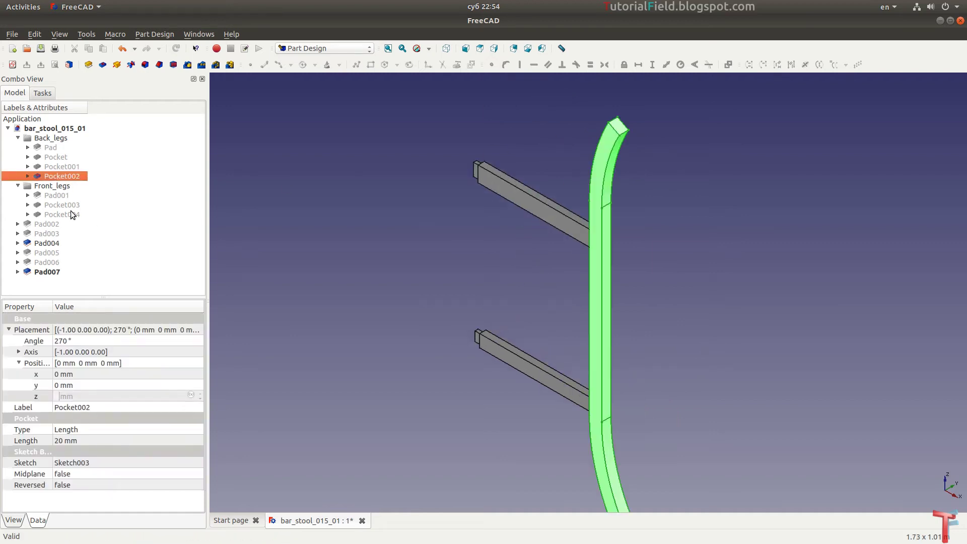
{"action": "left_click", "coordinate": [65, 214]}
{"action": "key", "text": "space"}
{"action": "left_click", "coordinate": [378, 281]}
{"action": "mouse_move", "coordinate": [371, 281]}
{"action": "middle_mouse_down"}
{"action": "mouse_move", "coordinate": [417, 309]}
{"action": "mouse_move", "coordinate": [558, 311]}
{"action": "mouse_move", "coordinate": [421, 362]}
{"action": "middle_mouse_up"}
{"action": "scroll", "coordinate": [526, 311], "scroll_direction": "down", "scroll_amount": 1}
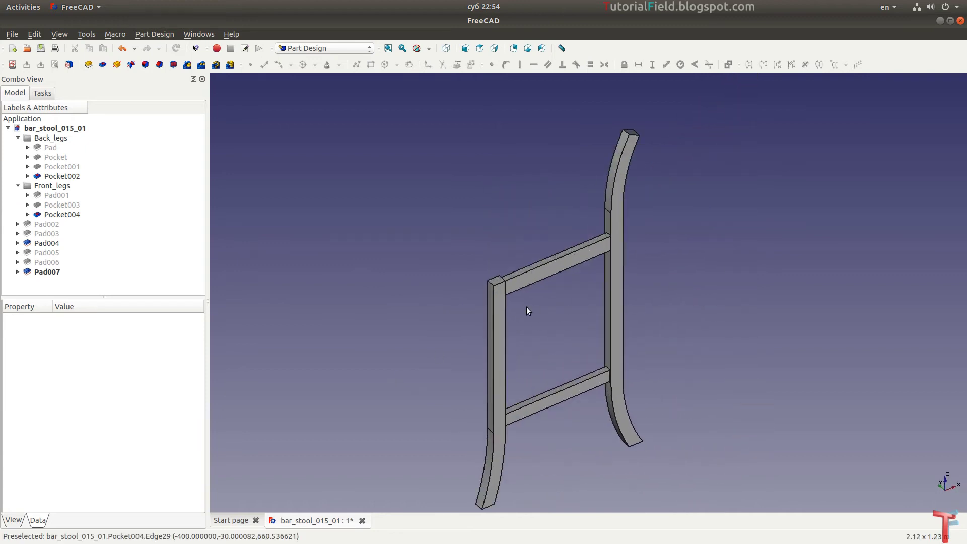
{"action": "middle_click_drag", "start_coordinate": [546, 382], "coordinate": [535, 353]}
{"action": "key", "text": "alt+Tab"}
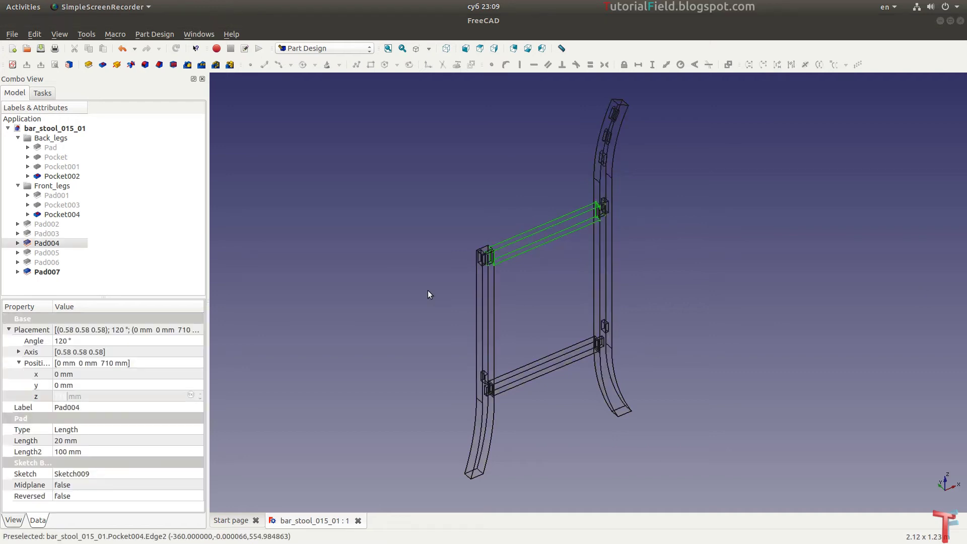
Create two new groups and name them Side_seat_rails and Side_lower_rails.
{"action": "right_click", "coordinate": [64, 131]}
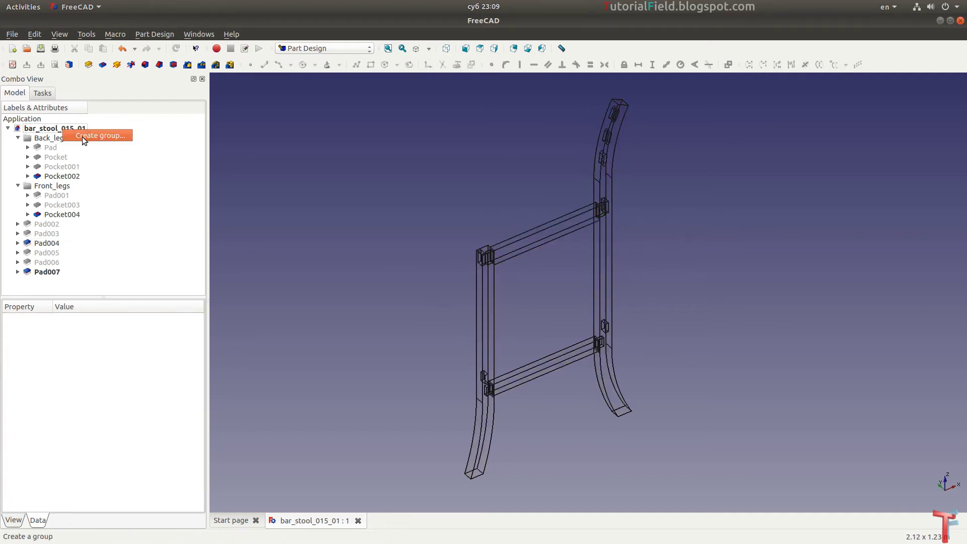
{"action": "left_click", "coordinate": [83, 137]}
{"action": "right_click", "coordinate": [71, 134]}
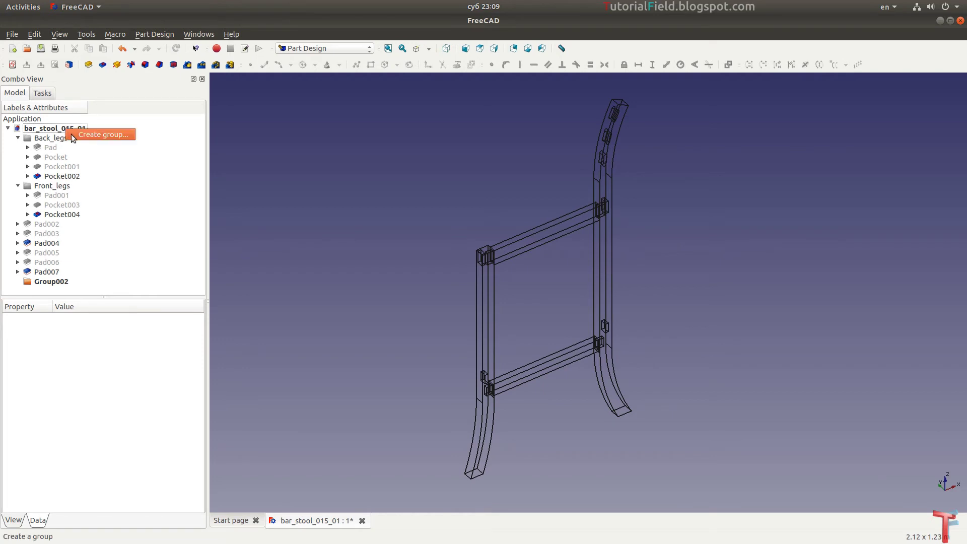
{"action": "left_click", "coordinate": [77, 137]}
{"action": "left_click", "coordinate": [61, 273]}
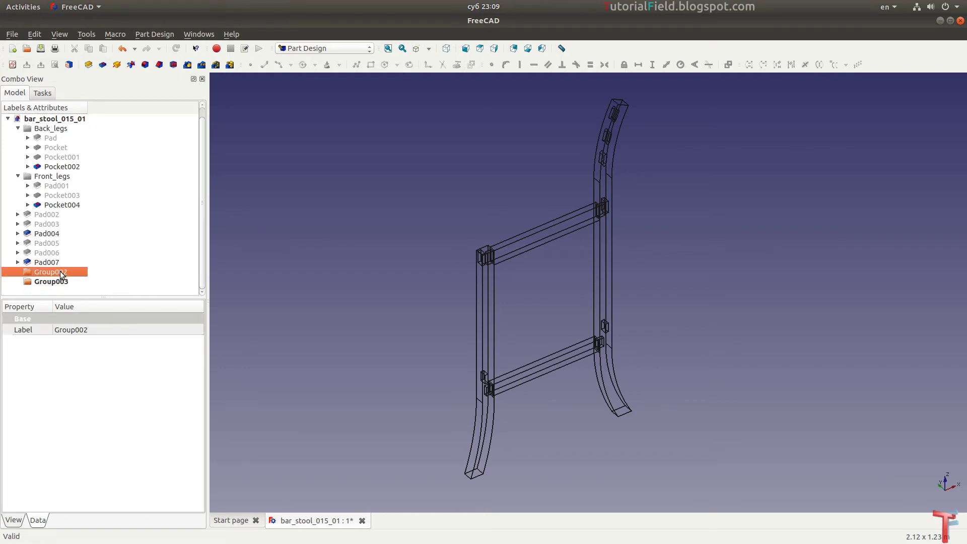
{"action": "type", "text": "Side_seat_rails"}
{"action": "key", "text": "Return"}
{"action": "left_click", "coordinate": [58, 282]}
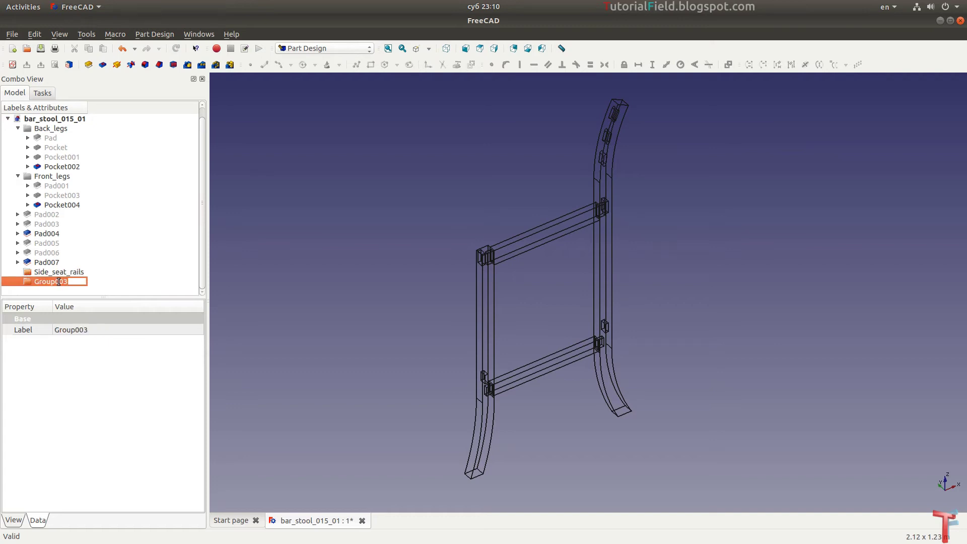
{"action": "type", "text": "Side_lower_rails"}
{"action": "key", "text": "Return"}
Move Pad002–Pad004 into Side_seat_rails and Pad005–Pad007 into Side_lower_rails.
{"action": "left_click", "coordinate": [55, 234]}
{"action": "left_click", "coordinate": [56, 215], "text": "shift"}
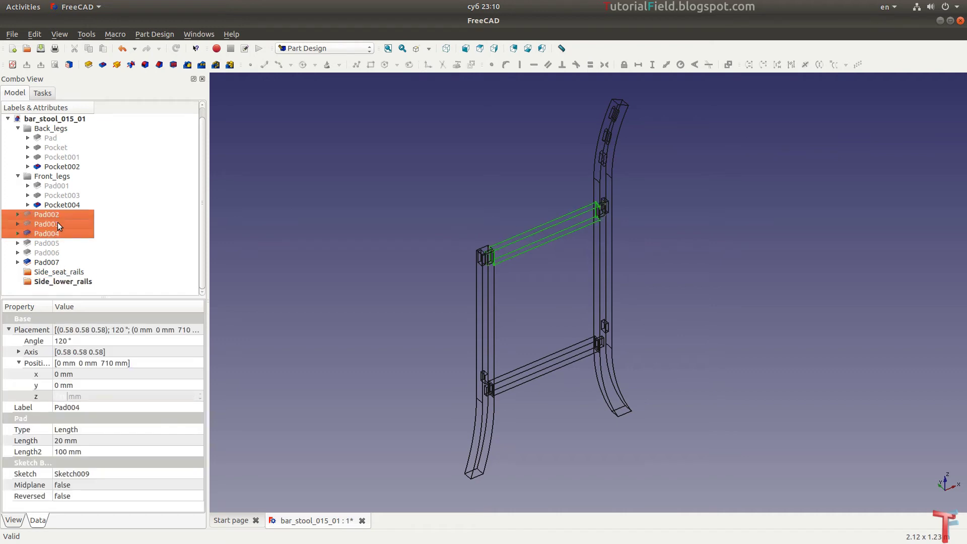
{"action": "left_click_drag", "start_coordinate": [57, 232], "coordinate": [61, 256]}
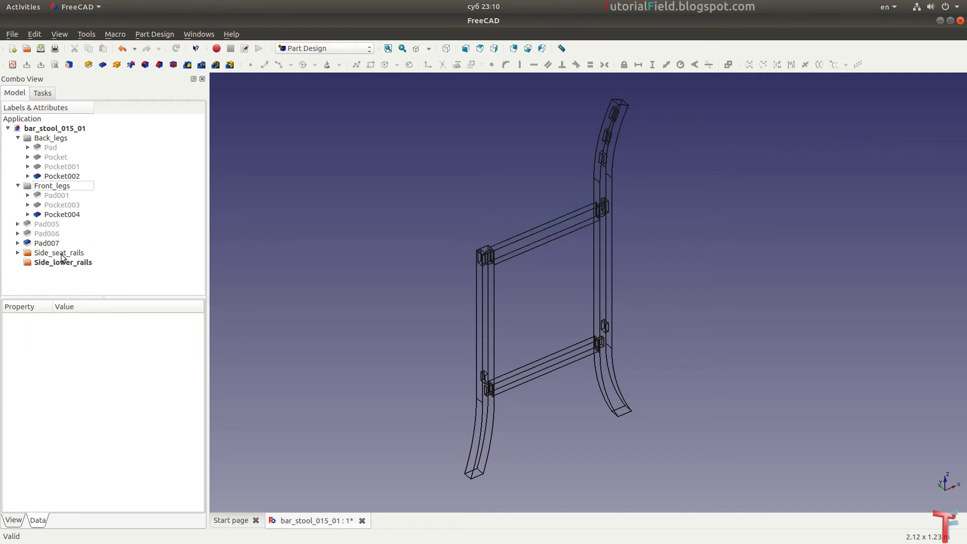
{"action": "left_click", "coordinate": [56, 224]}
{"action": "left_click", "coordinate": [52, 243], "text": "shift"}
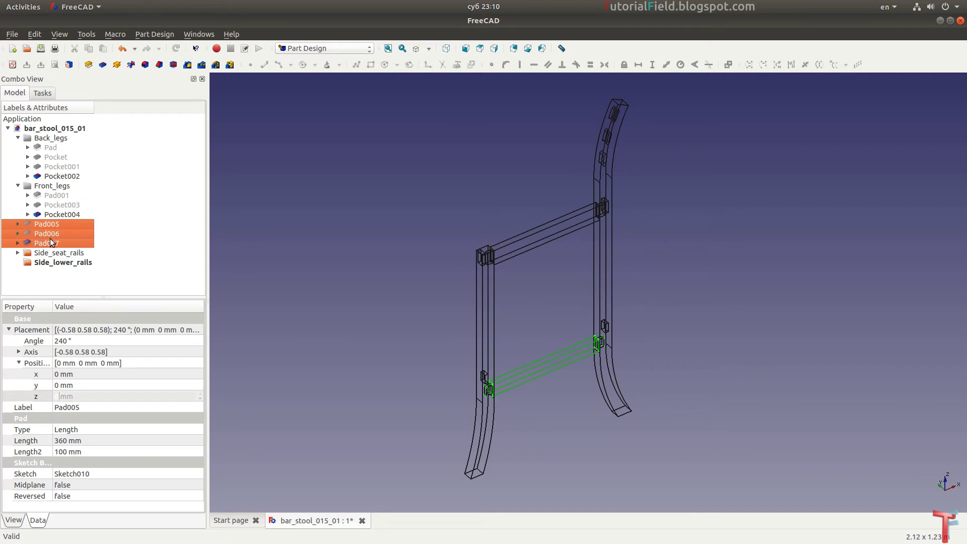
{"action": "mouse_move", "coordinate": [49, 238]}
{"action": "left_mouse_down"}
{"action": "mouse_move", "coordinate": [65, 266]}
{"action": "mouse_move", "coordinate": [39, 266]}
{"action": "left_mouse_up"}
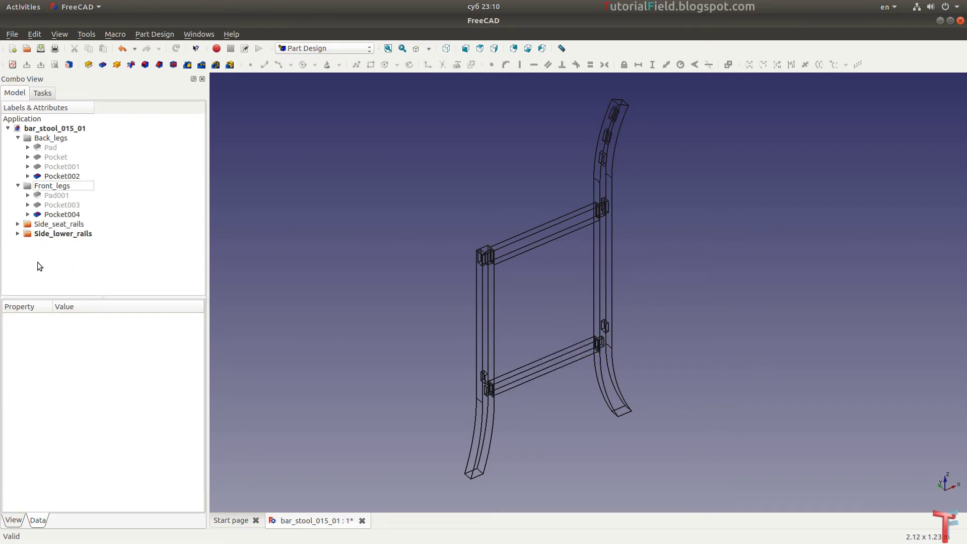
{"action": "left_click", "coordinate": [18, 233]}
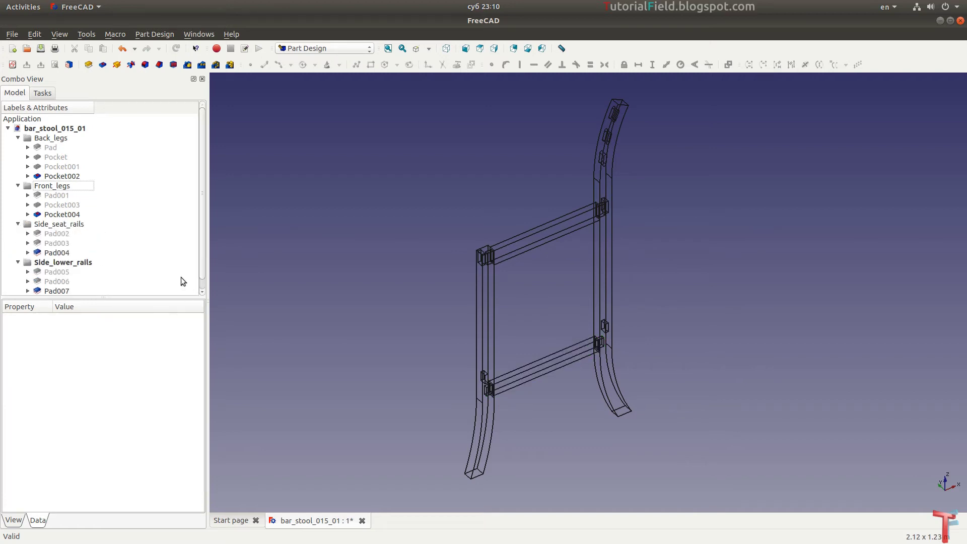
{"action": "scroll", "coordinate": [110, 252], "scroll_direction": "down", "scroll_amount": 1}
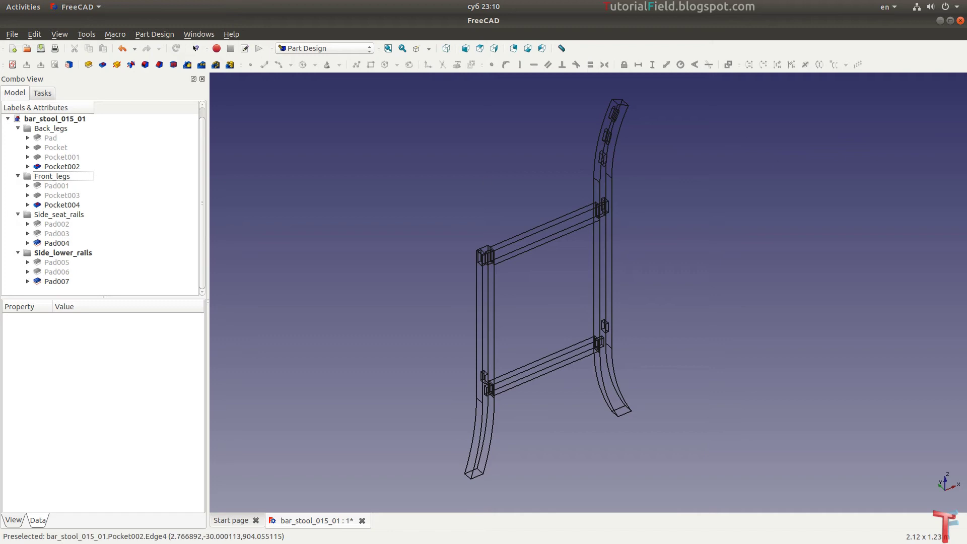
{"action": "key", "text": "ctrl+r"}
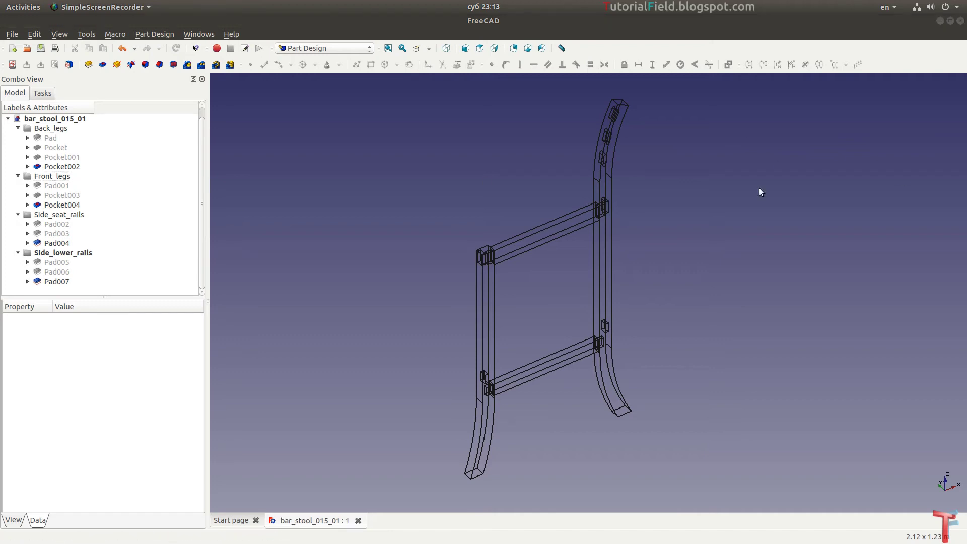
Draw a rough rectangle in a new sketch on the XZ plane.
{"action": "left_click", "coordinate": [12, 65]}
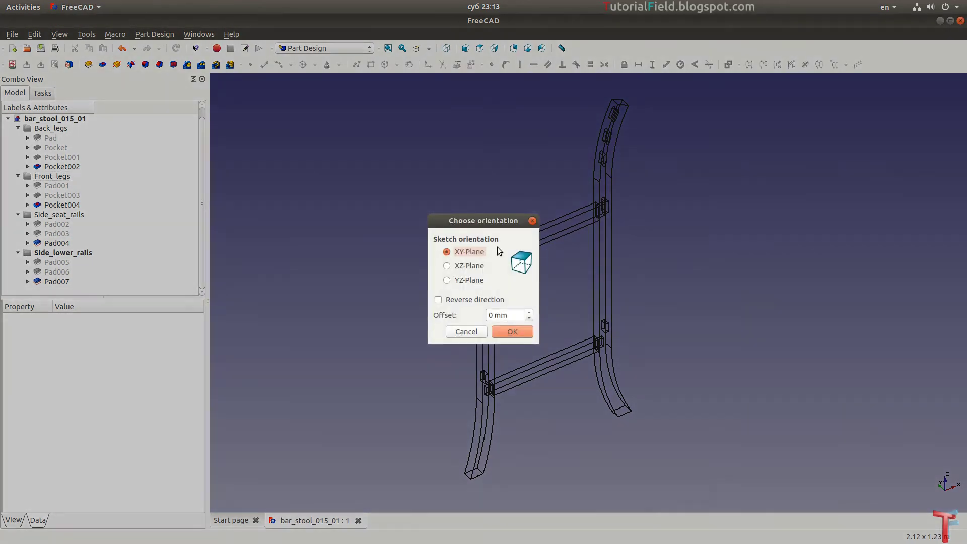
{"action": "left_click", "coordinate": [463, 272]}
{"action": "left_click", "coordinate": [512, 333]}
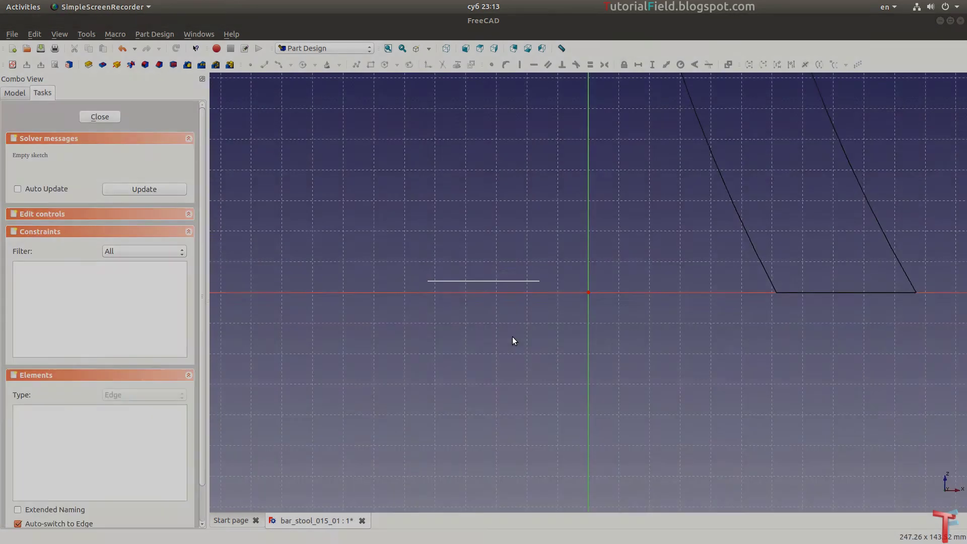
{"action": "scroll", "coordinate": [469, 395], "scroll_direction": "up", "scroll_amount": 4}
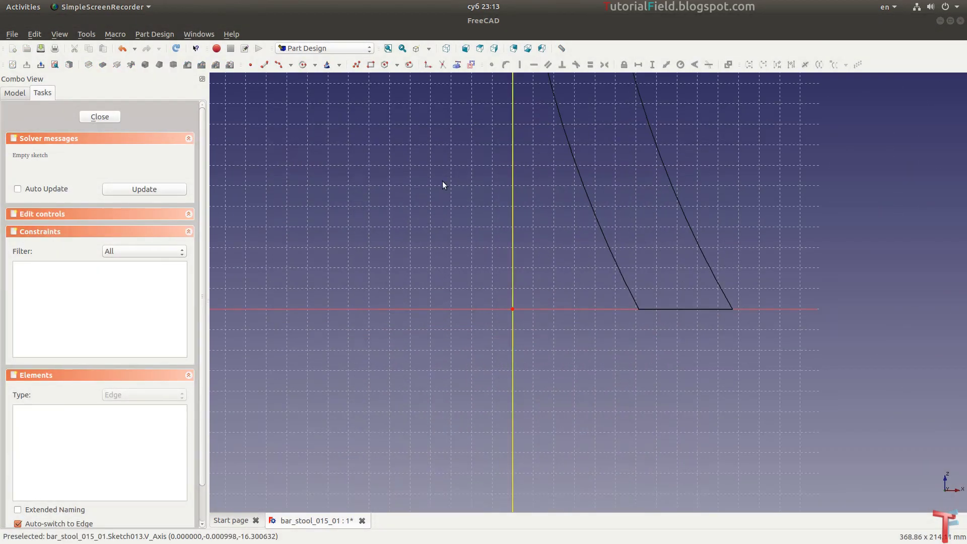
{"action": "left_click", "coordinate": [372, 65]}
{"action": "left_click", "coordinate": [531, 190]}
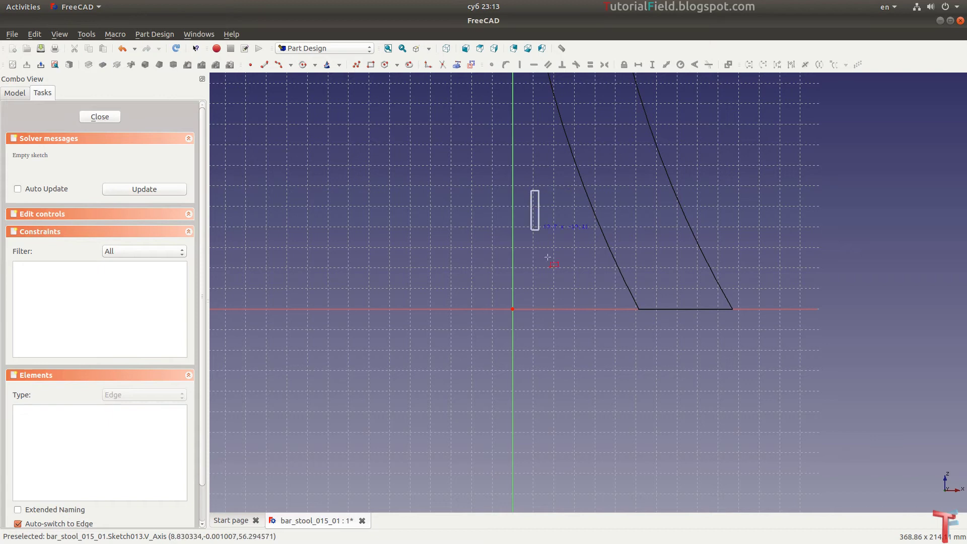
{"action": "left_click", "coordinate": [586, 290]}
{"action": "right_click", "coordinate": [574, 330]}
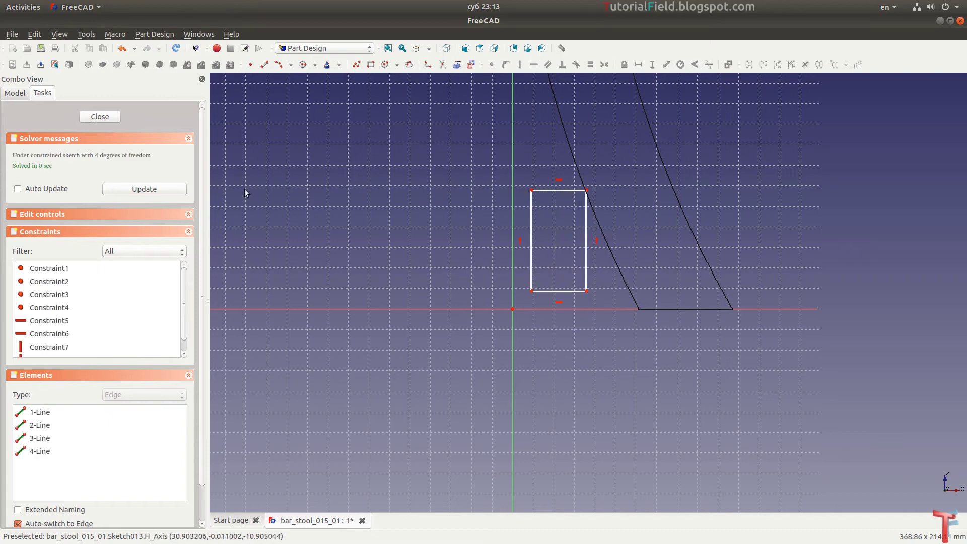
{"action": "left_click", "coordinate": [100, 117]}
Raise the new sketch's placement to z = 710 mm and select Sketch013.
{"action": "scroll", "coordinate": [100, 408], "scroll_direction": "up", "scroll_amount": 2}
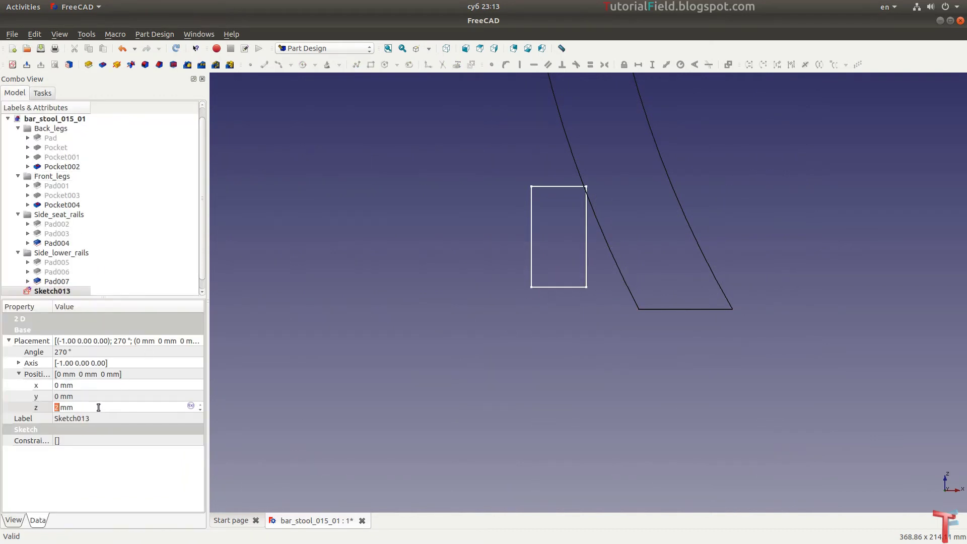
{"action": "type", "text": "710"}
{"action": "key", "text": "Return"}
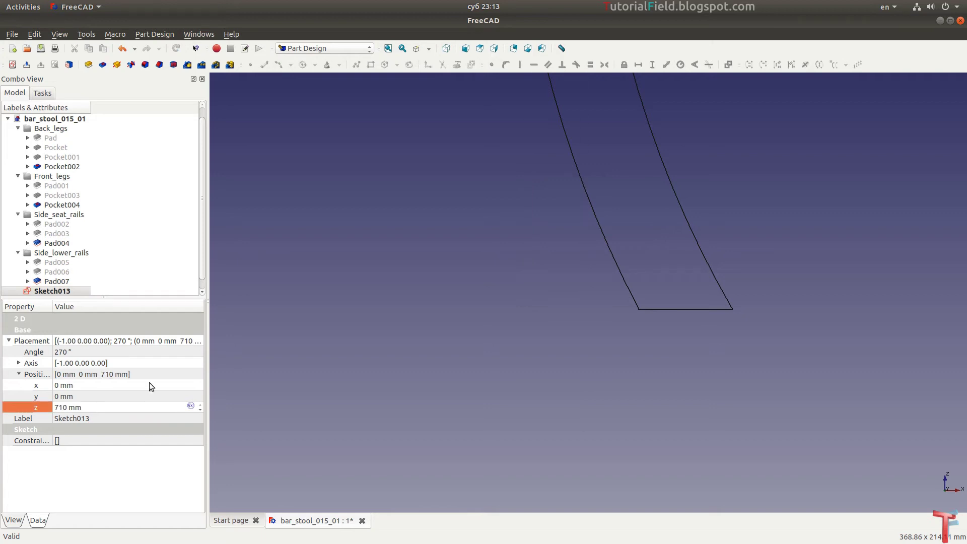
{"action": "scroll", "coordinate": [479, 347], "scroll_direction": "down", "scroll_amount": 5}
{"action": "scroll", "coordinate": [489, 183], "scroll_direction": "up", "scroll_amount": 5}
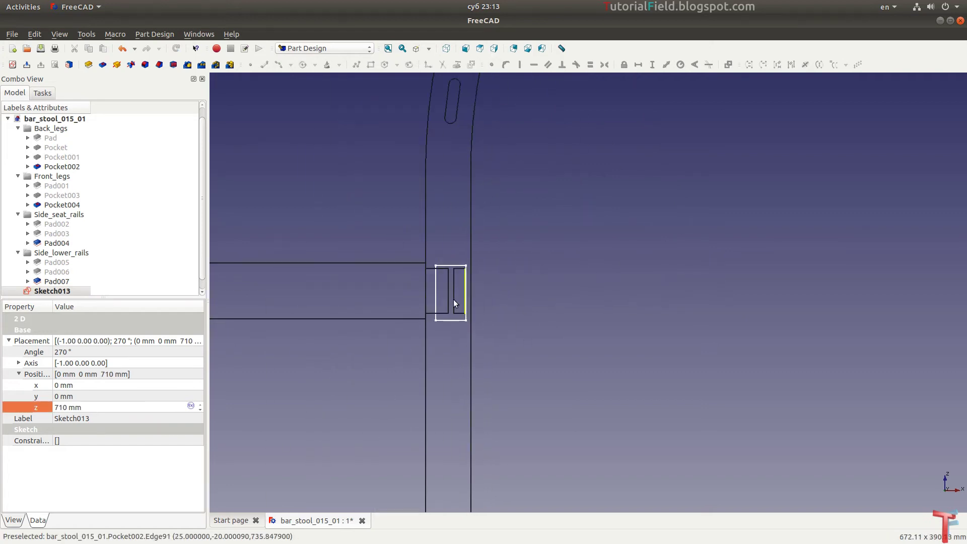
{"action": "scroll", "coordinate": [455, 306], "scroll_direction": "up", "scroll_amount": 2}
{"action": "left_click", "coordinate": [67, 292]}
Reopen Sketch013 and constrain the rectangle's top edge to 20 mm wide.
{"action": "right_click", "coordinate": [73, 294]}
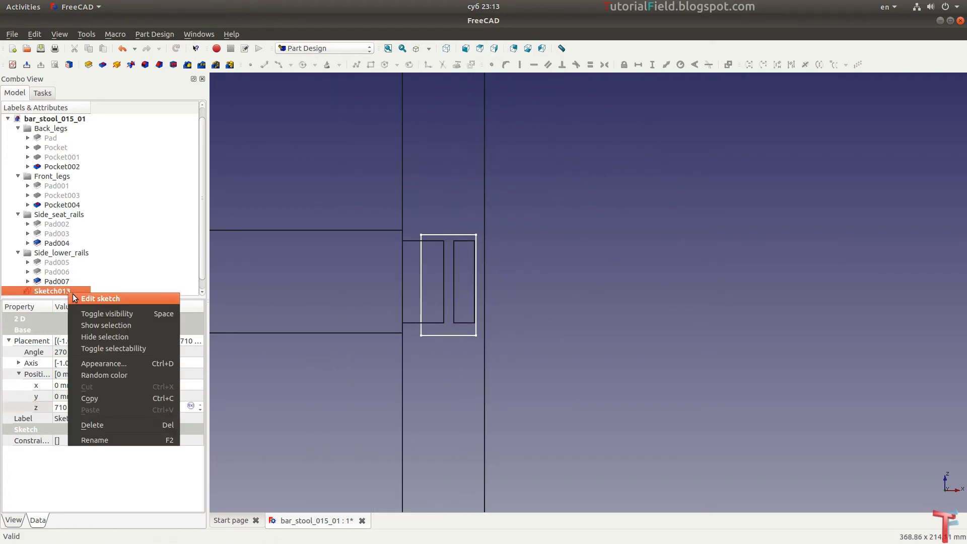
{"action": "left_click", "coordinate": [111, 298]}
{"action": "scroll", "coordinate": [440, 310], "scroll_direction": "down", "scroll_amount": 3}
{"action": "scroll", "coordinate": [457, 322], "scroll_direction": "up", "scroll_amount": 2}
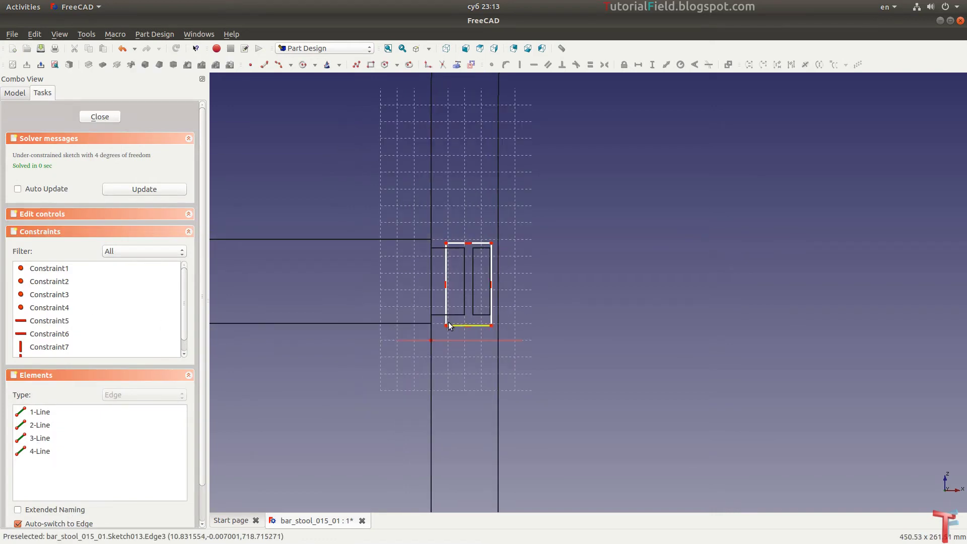
{"action": "scroll", "coordinate": [467, 327], "scroll_direction": "up", "scroll_amount": 2}
{"action": "scroll", "coordinate": [406, 328], "scroll_direction": "up", "scroll_amount": 1}
{"action": "scroll", "coordinate": [409, 322], "scroll_direction": "up", "scroll_amount": 1}
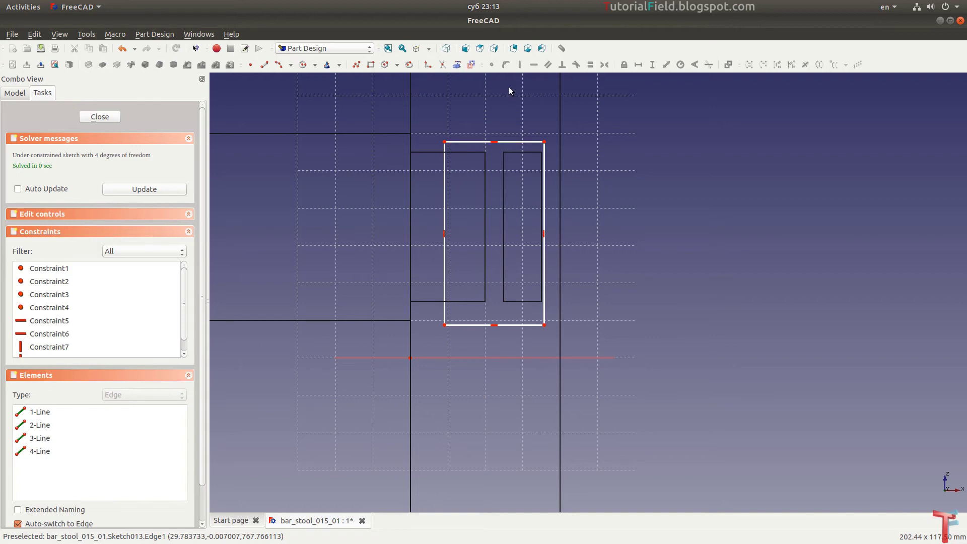
{"action": "left_click", "coordinate": [521, 145]}
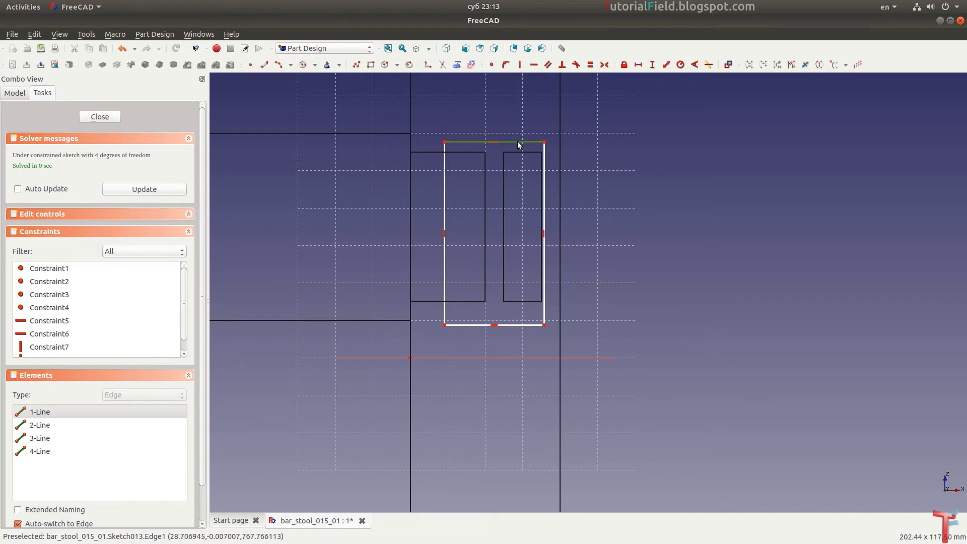
{"action": "key", "text": "shift+h"}
{"action": "type", "text": "20"}
{"action": "key", "text": "Return"}
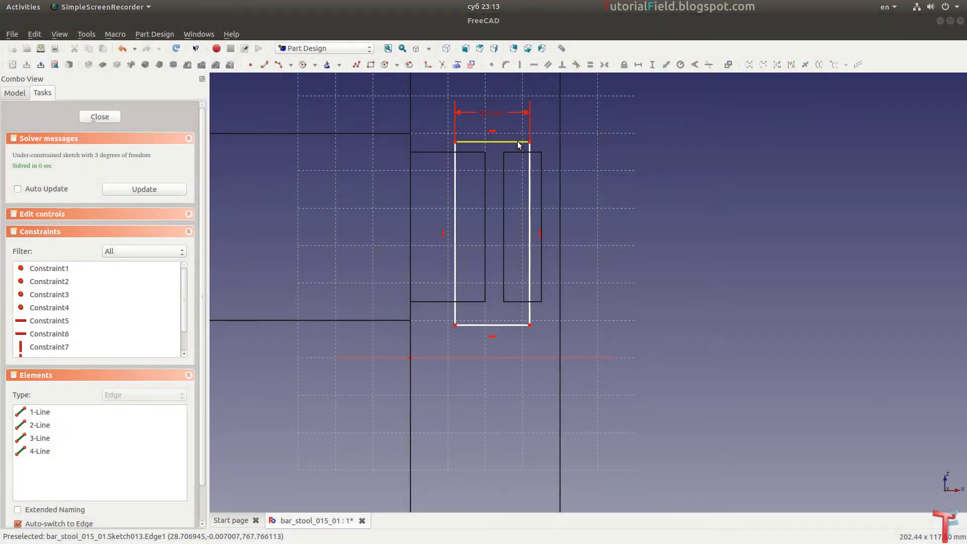
Constrain the rectangle's right edge to a 50 mm height, revising it from 40 mm.
{"action": "left_click", "coordinate": [530, 168]}
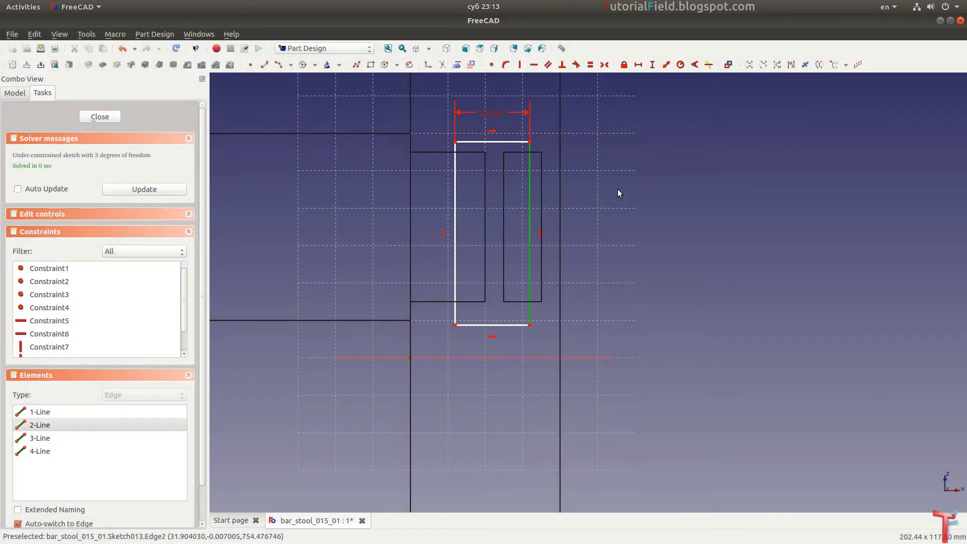
{"action": "key", "text": "shift+h"}
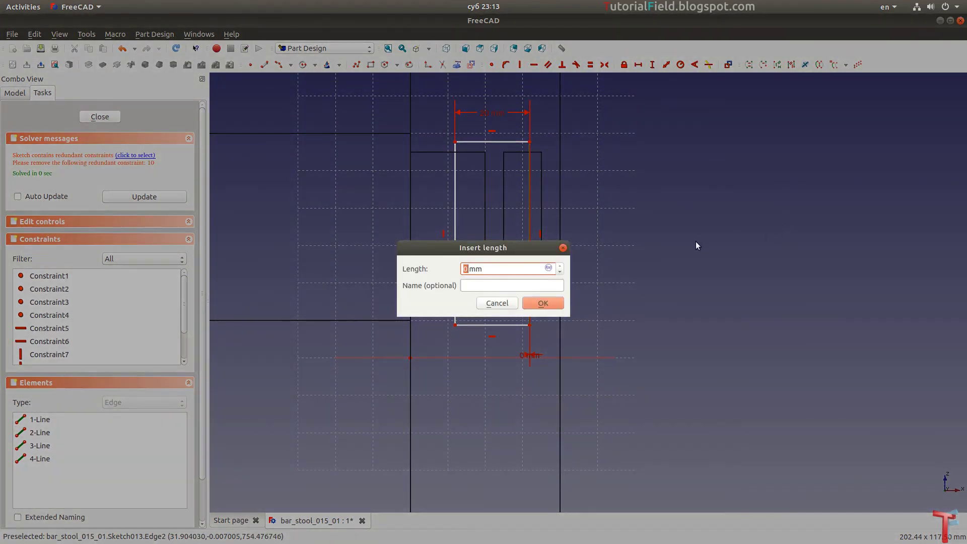
{"action": "left_click", "coordinate": [511, 303]}
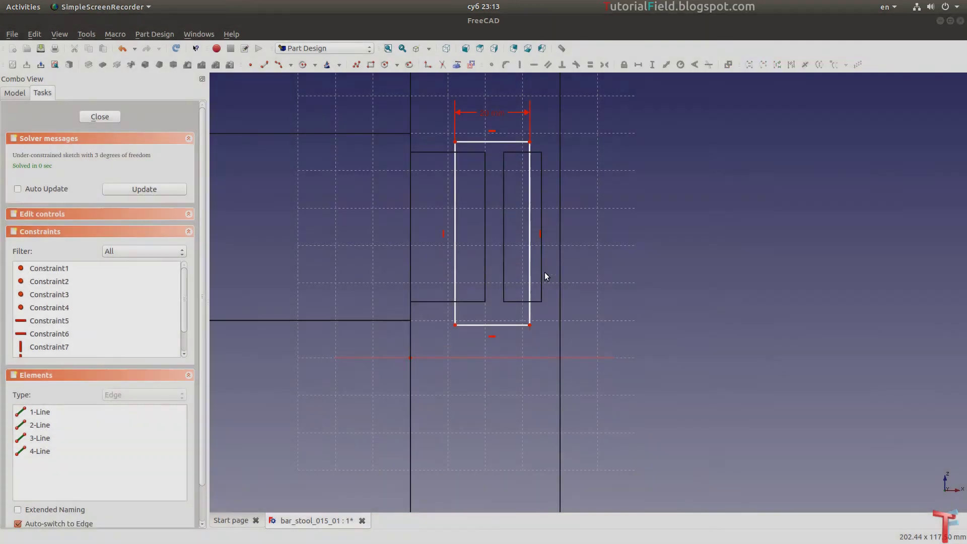
{"action": "left_click", "coordinate": [530, 229]}
{"action": "key", "text": "shift+v"}
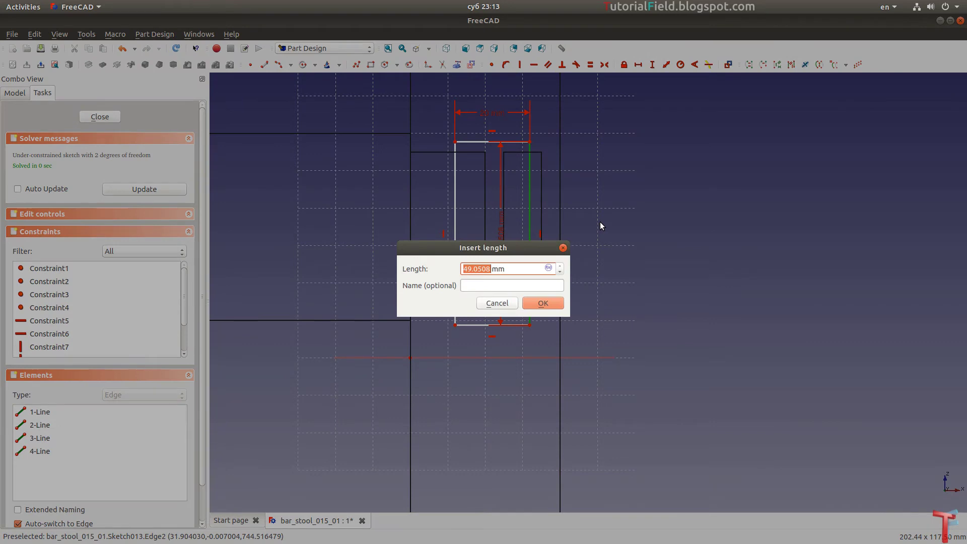
{"action": "type", "text": "40"}
{"action": "key", "text": "Return"}
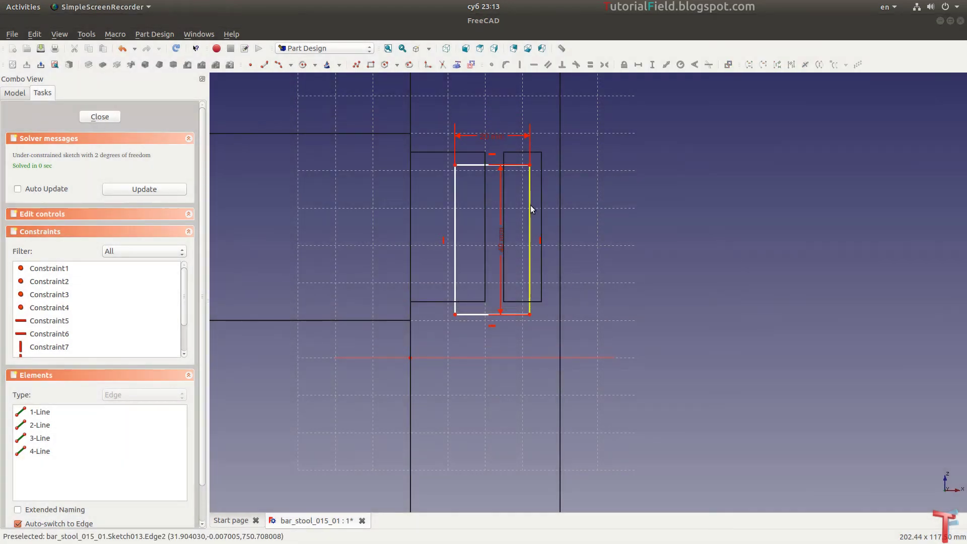
{"action": "left_click_drag", "start_coordinate": [530, 210], "coordinate": [558, 182]}
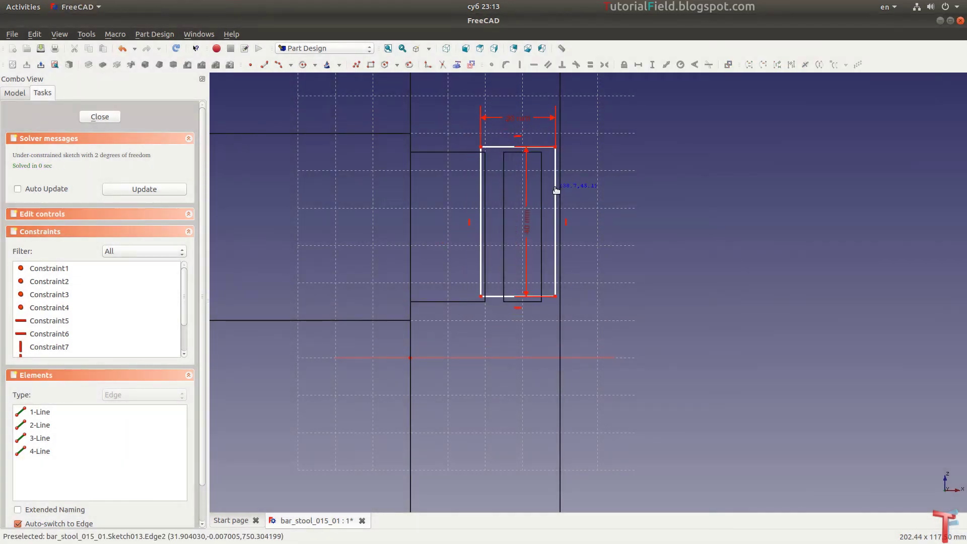
{"action": "double_click", "coordinate": [532, 211]}
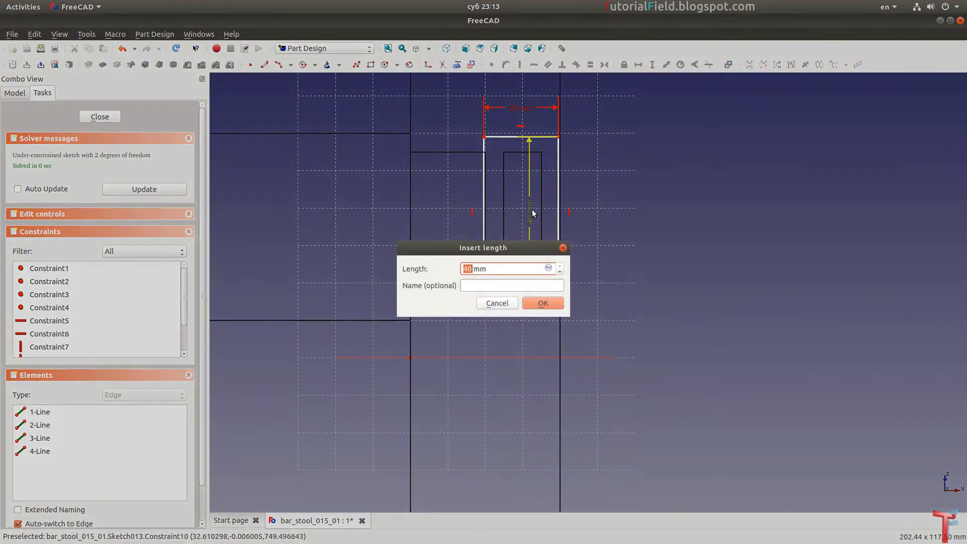
{"action": "type", "text": "50"}
{"action": "key", "text": "Return"}
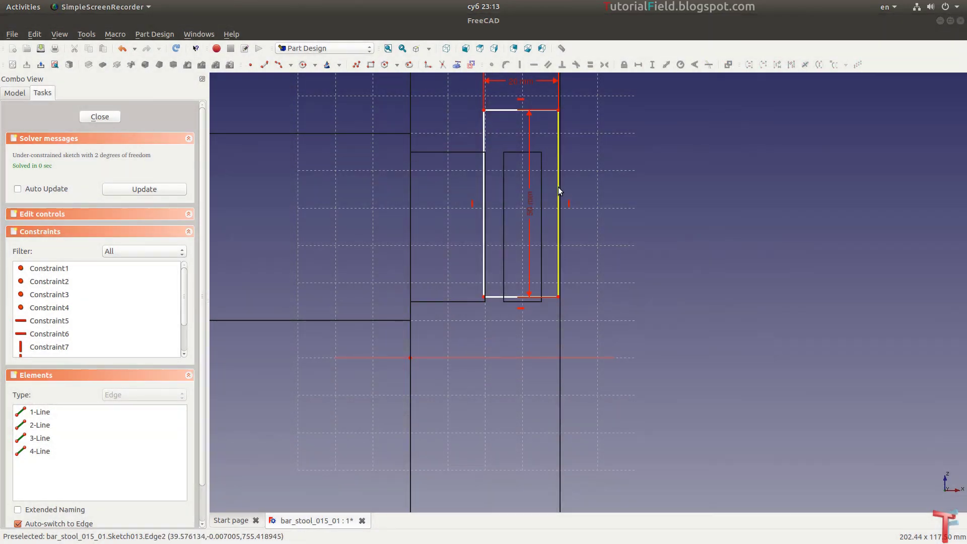
{"action": "mouse_move", "coordinate": [558, 186]}
{"action": "left_mouse_down"}
{"action": "mouse_move", "coordinate": [560, 209]}
{"action": "mouse_move", "coordinate": [591, 235]}
{"action": "left_mouse_up"}
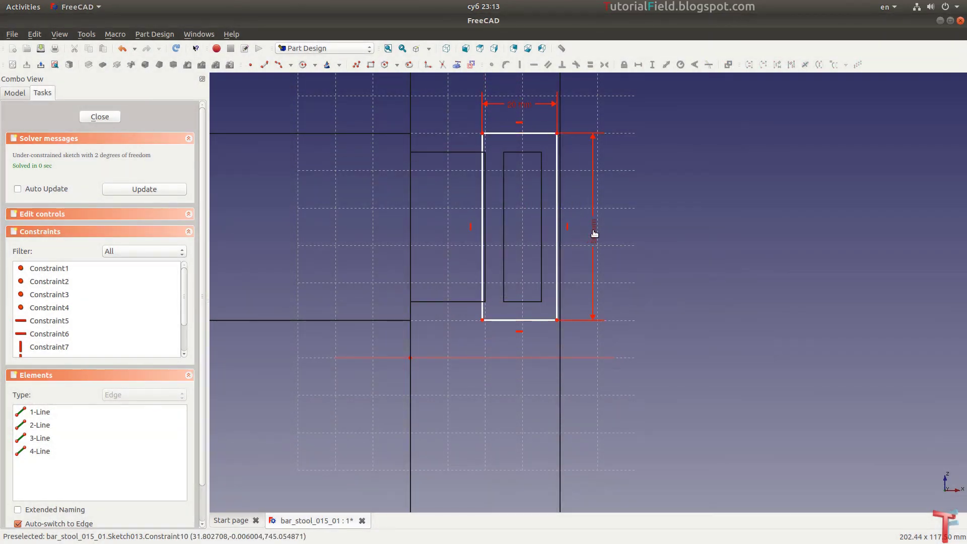
Place the bottom-left corner 20 mm horizontally and 10 mm vertically from the origin.
{"action": "left_click", "coordinate": [483, 143]}
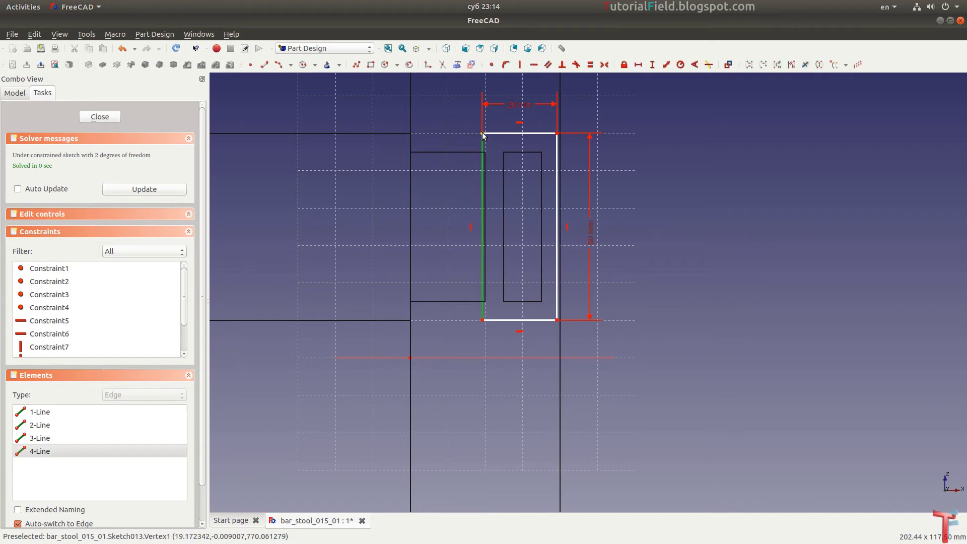
{"action": "left_click", "coordinate": [460, 135]}
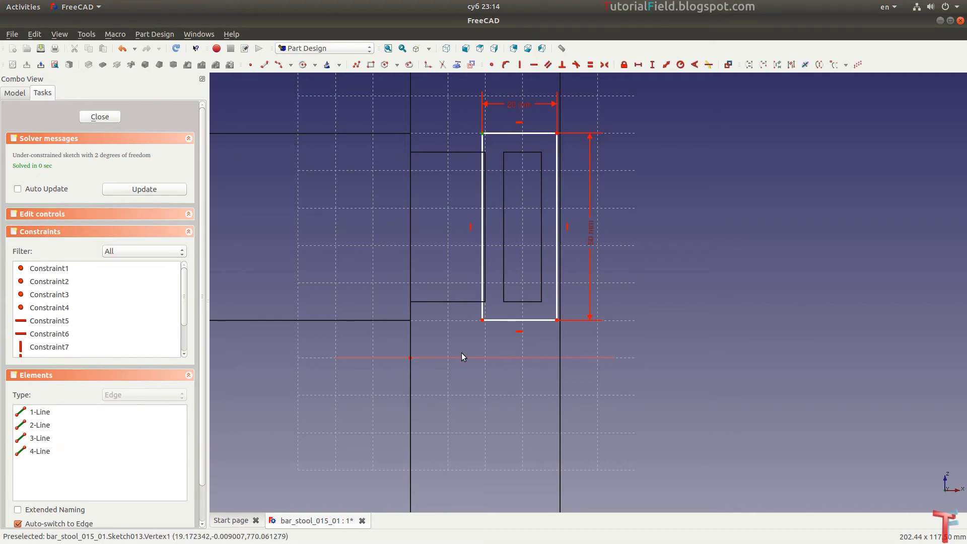
{"action": "key", "text": "shift+h"}
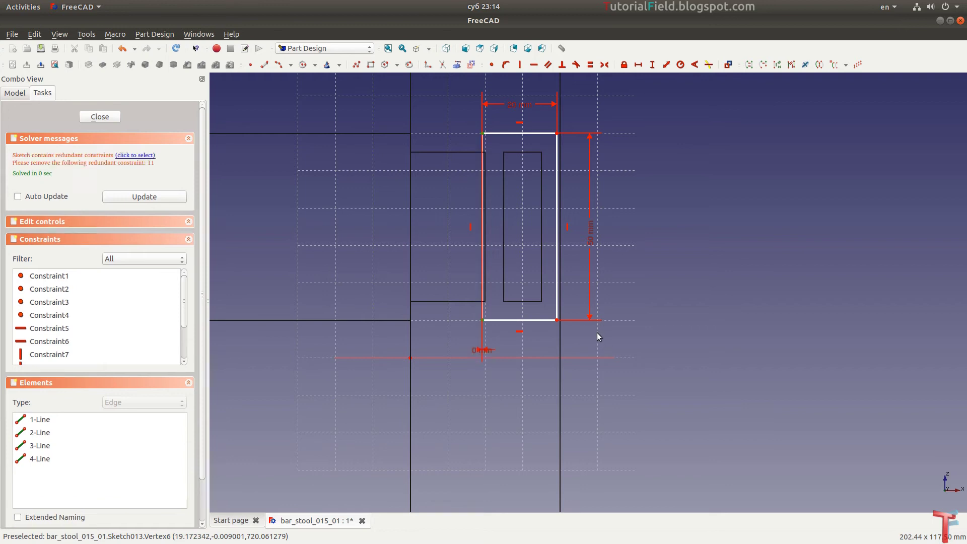
{"action": "key", "text": "Escape"}
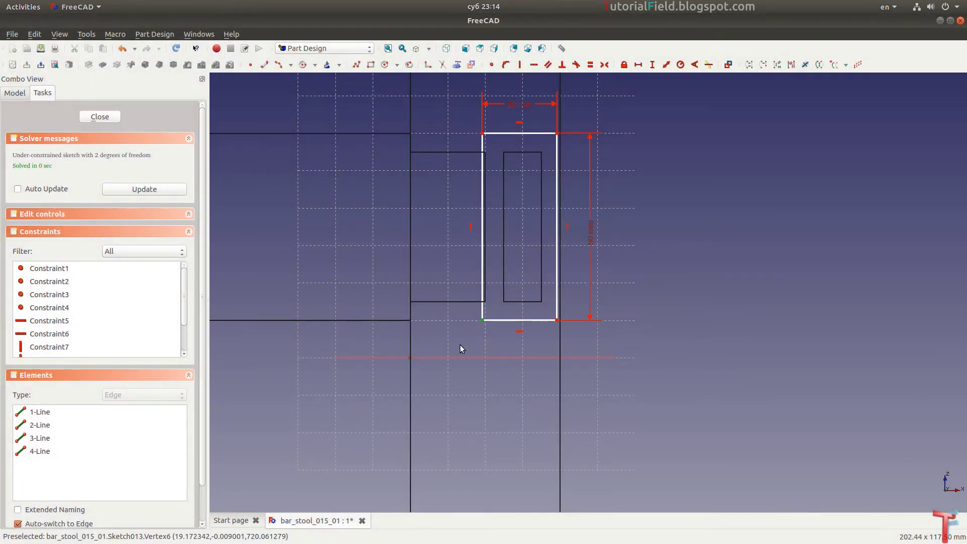
{"action": "key", "text": "shift+h"}
{"action": "type", "text": "20"}
{"action": "key", "text": "Return"}
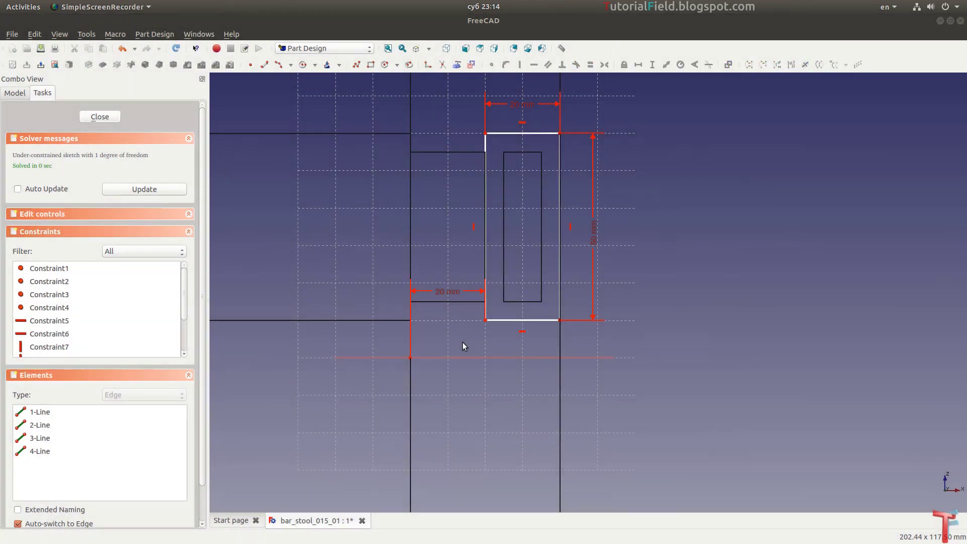
{"action": "left_click_drag", "start_coordinate": [448, 304], "coordinate": [443, 394]}
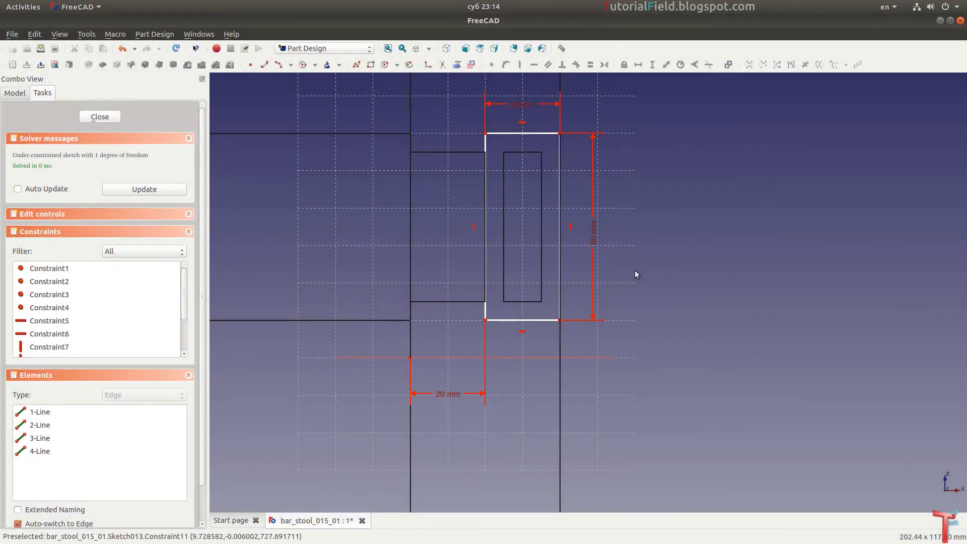
{"action": "left_click", "coordinate": [485, 319]}
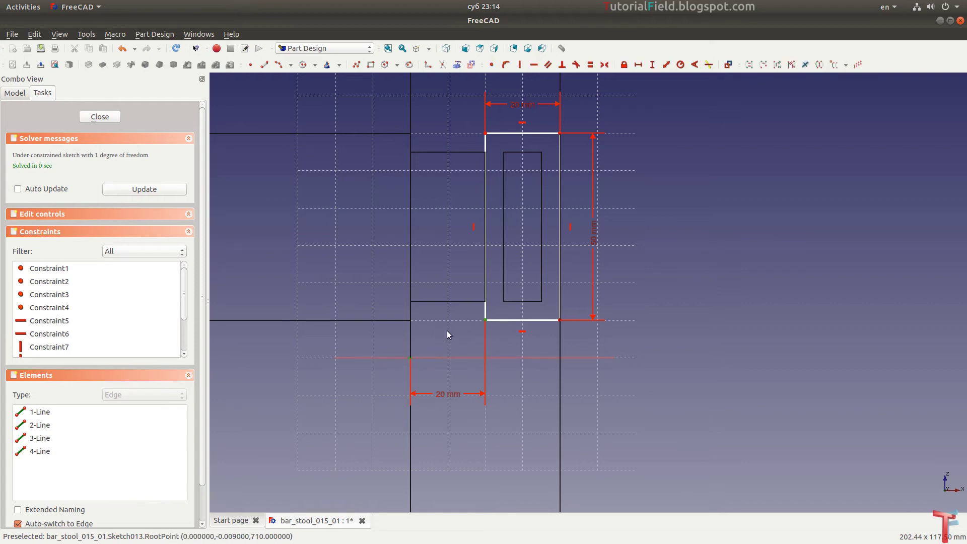
{"action": "type", "text": "i"}
{"action": "type", "text": "10mm"}
{"action": "key", "text": "Return"}
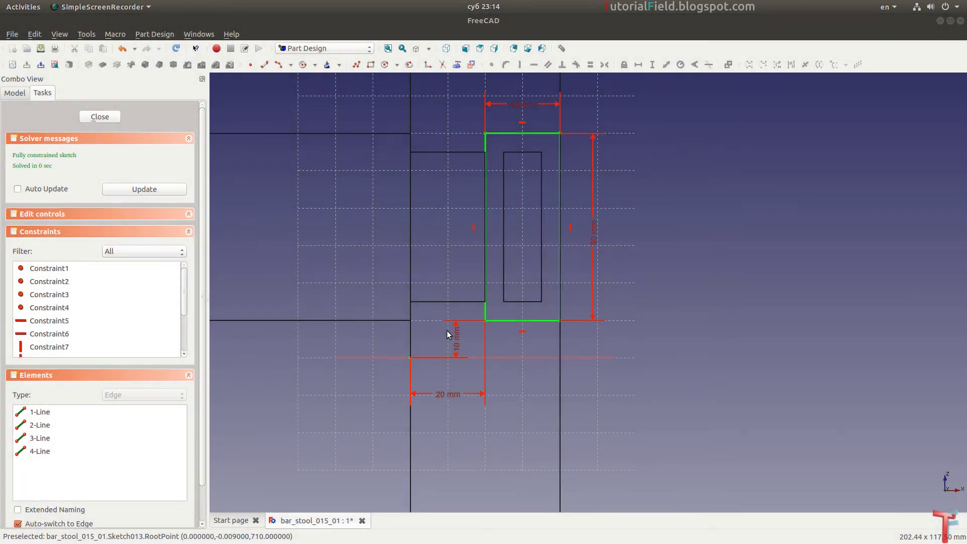
{"action": "left_click_drag", "start_coordinate": [404, 342], "coordinate": [383, 346]}
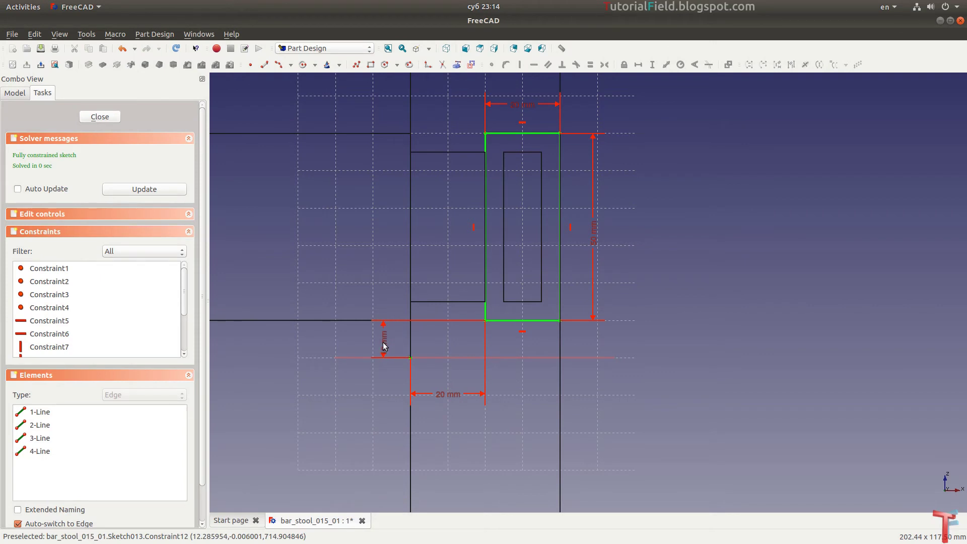
Close Sketch013 and pad it 370 mm in the reversed direction.
{"action": "left_click", "coordinate": [111, 119]}
{"action": "scroll", "coordinate": [394, 262], "scroll_direction": "down", "scroll_amount": 3}
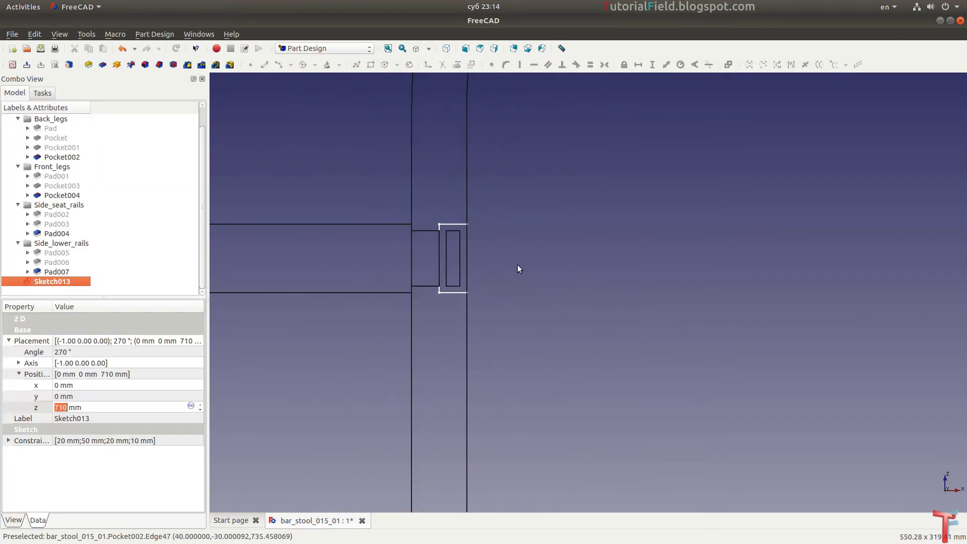
{"action": "middle_click_drag", "start_coordinate": [518, 264], "coordinate": [480, 252]}
{"action": "scroll", "coordinate": [481, 251], "scroll_direction": "down", "scroll_amount": 3}
{"action": "scroll", "coordinate": [431, 309], "scroll_direction": "up", "scroll_amount": 2}
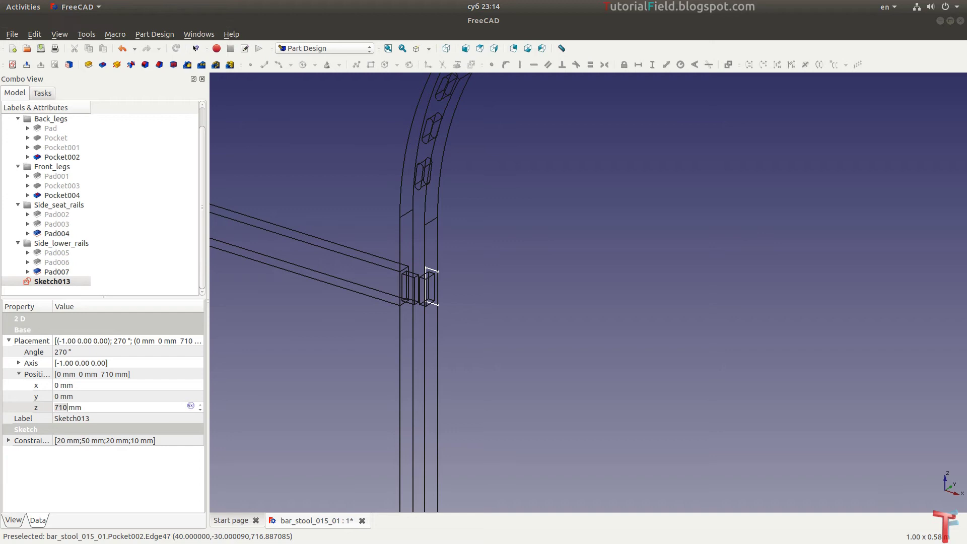
{"action": "scroll", "coordinate": [521, 319], "scroll_direction": "down", "scroll_amount": 3}
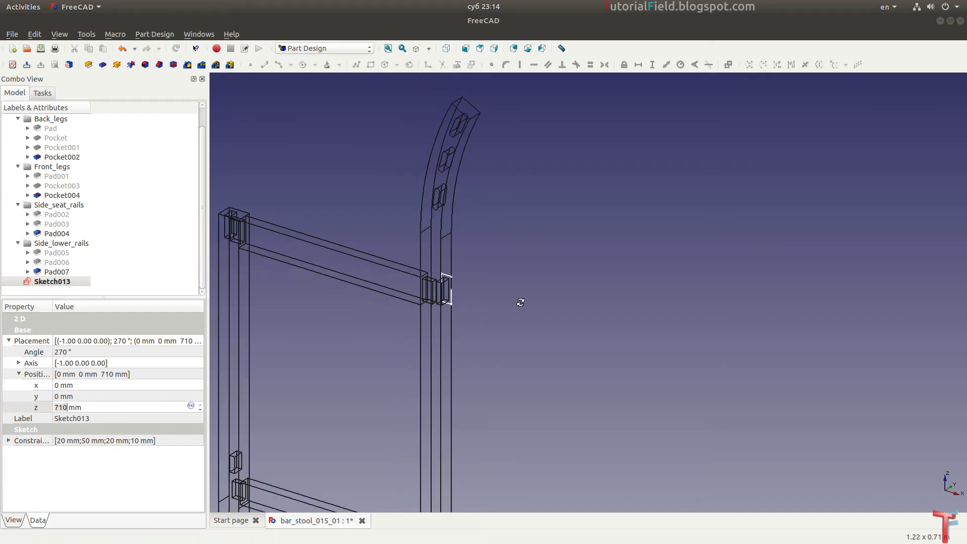
{"action": "scroll", "coordinate": [473, 283], "scroll_direction": "up", "scroll_amount": 3}
{"action": "scroll", "coordinate": [482, 277], "scroll_direction": "up", "scroll_amount": 2}
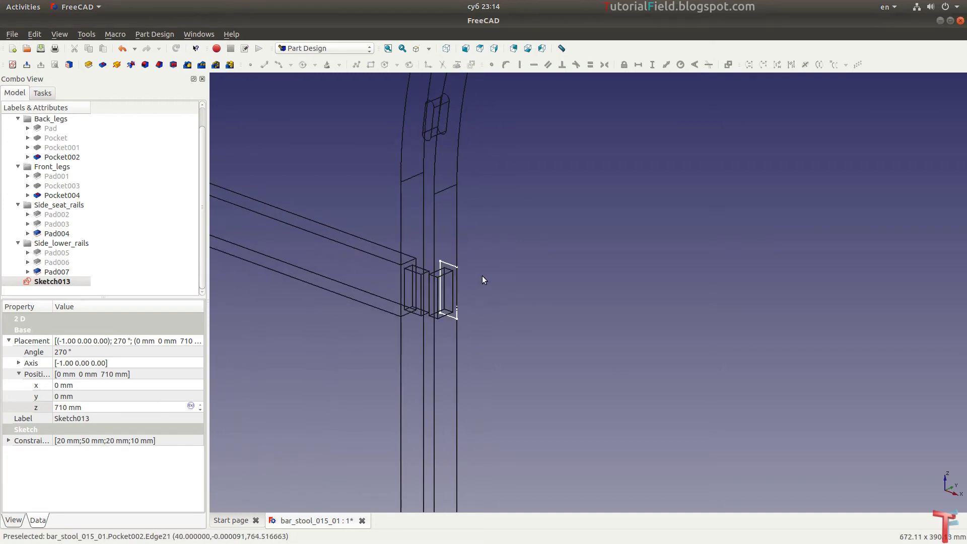
{"action": "scroll", "coordinate": [482, 276], "scroll_direction": "up", "scroll_amount": 2}
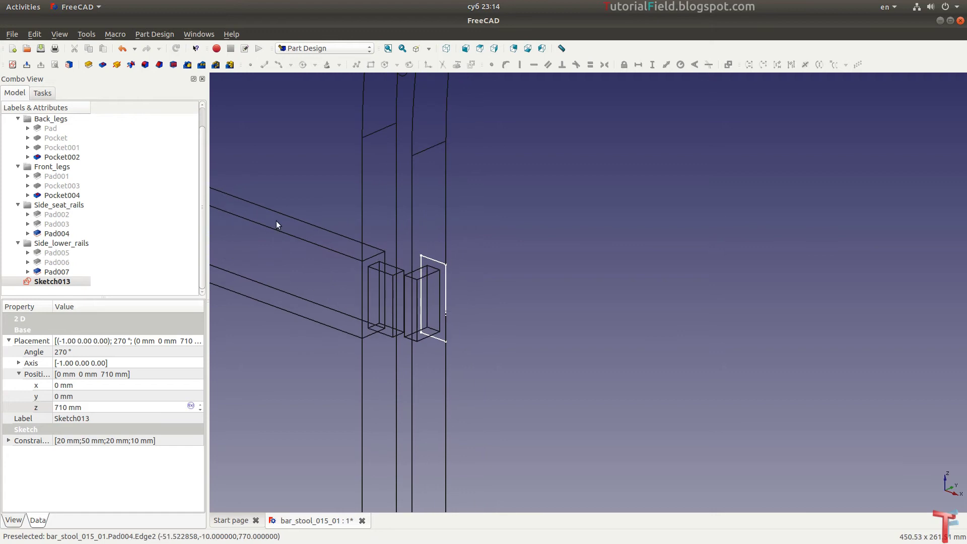
{"action": "left_click", "coordinate": [89, 65]}
{"action": "type", "text": "3"}
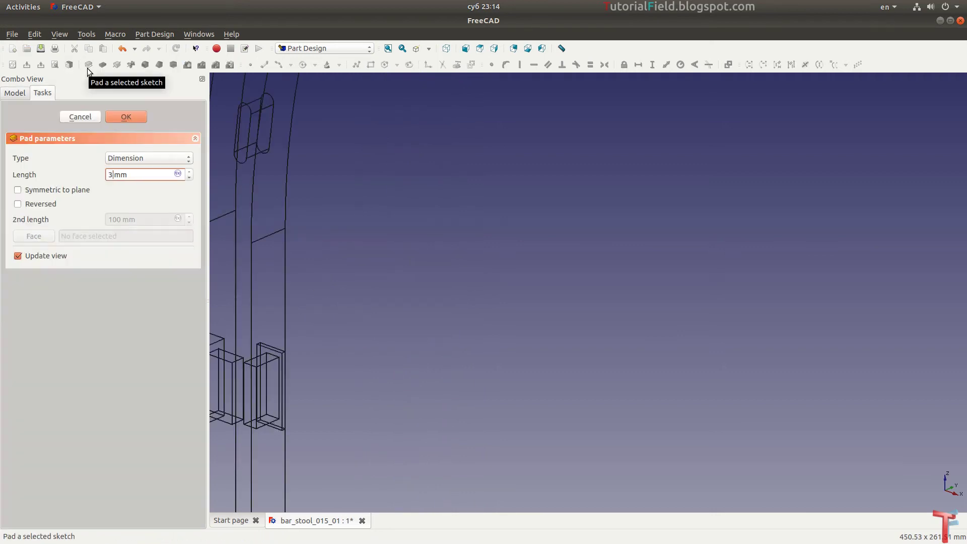
{"action": "type", "text": "70"}
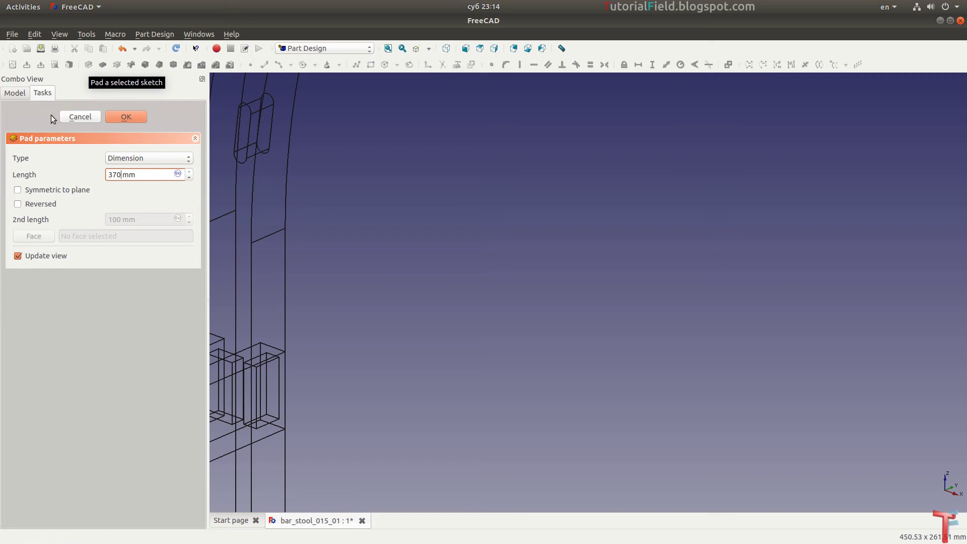
{"action": "left_click", "coordinate": [47, 203]}
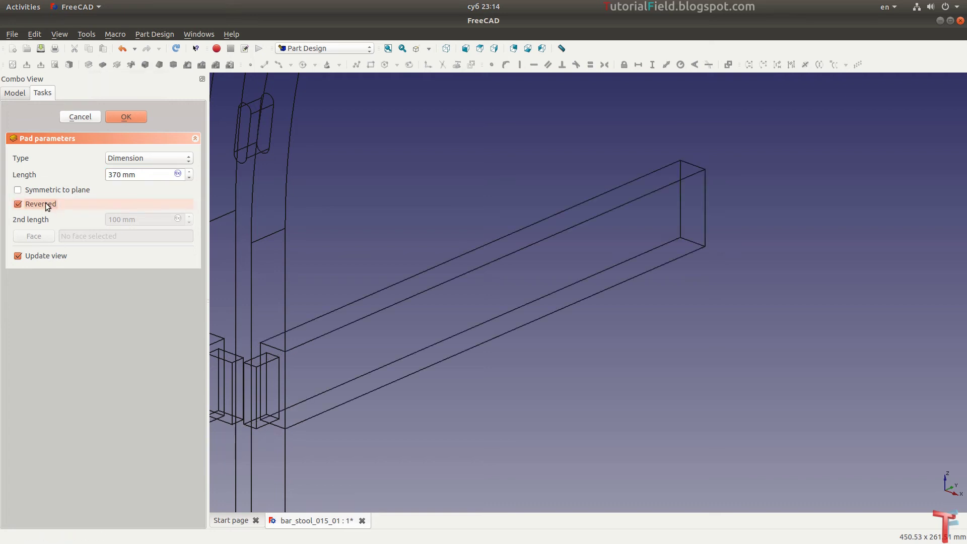
{"action": "left_click", "coordinate": [124, 119]}
Hide the back legs by toggling Pocket002's visibility.
{"action": "scroll", "coordinate": [335, 333], "scroll_direction": "up", "scroll_amount": 2}
{"action": "scroll", "coordinate": [356, 344], "scroll_direction": "up", "scroll_amount": 1}
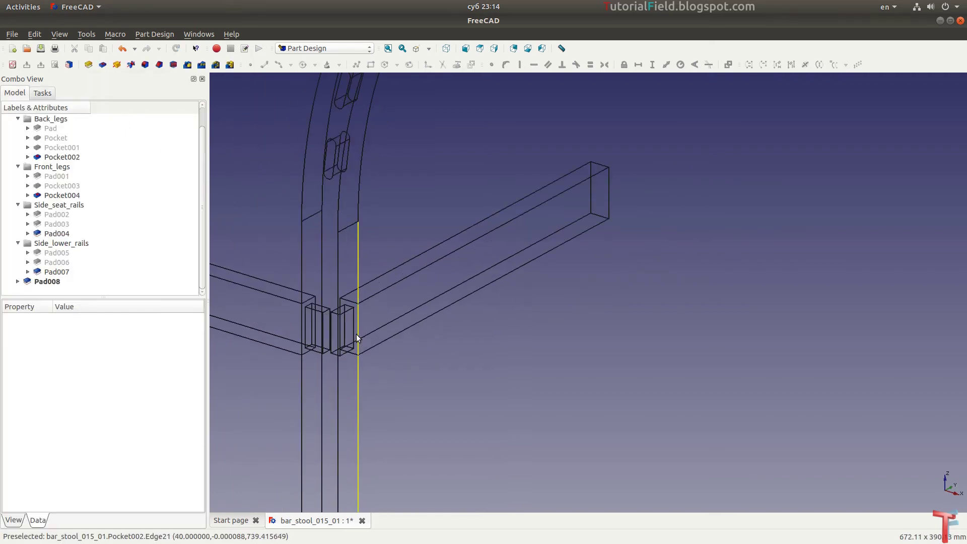
{"action": "scroll", "coordinate": [355, 336], "scroll_direction": "up", "scroll_amount": 1}
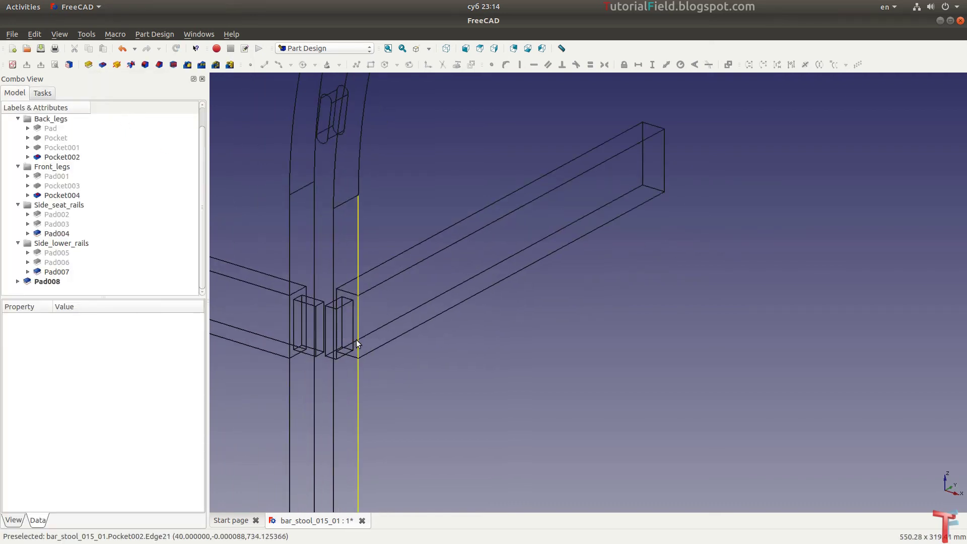
{"action": "left_click", "coordinate": [65, 157]}
{"action": "key", "text": "space"}
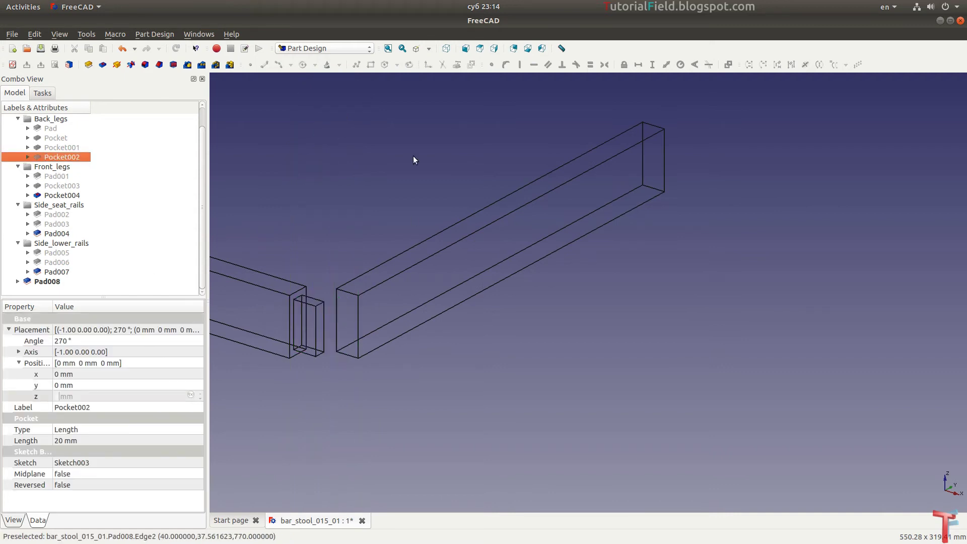
Switch to shaded display and sketch a rectangle on the new rail's end face.
{"action": "left_click", "coordinate": [428, 50]}
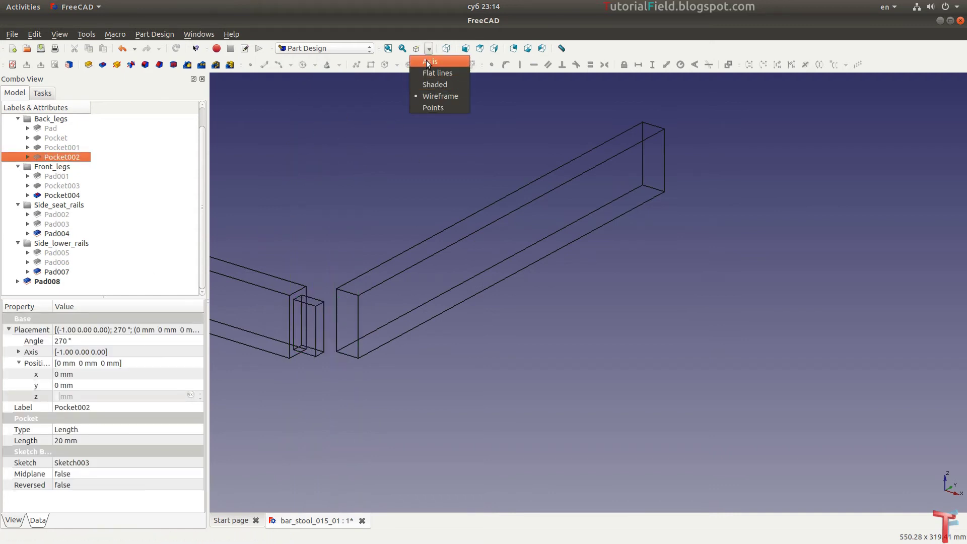
{"action": "left_click", "coordinate": [426, 61]}
{"action": "left_click", "coordinate": [343, 307]}
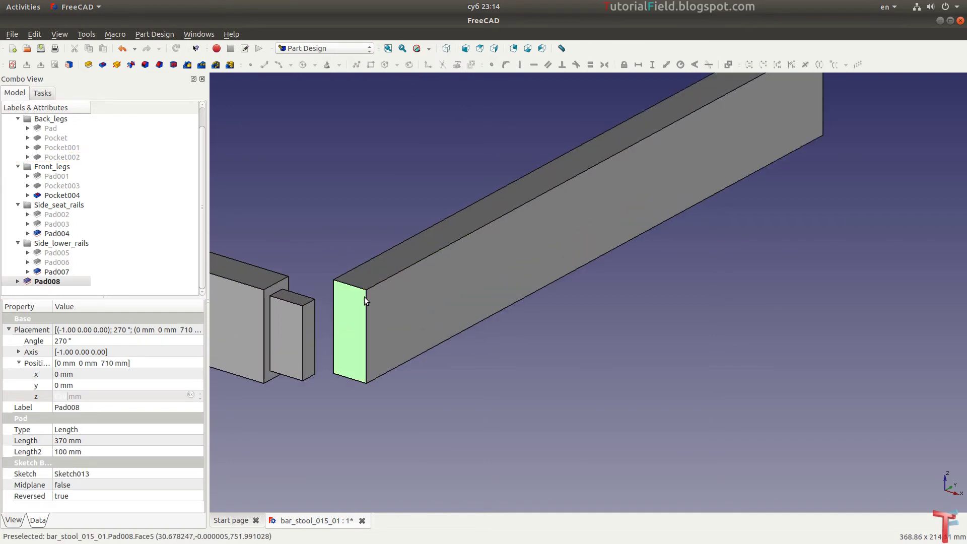
{"action": "left_click", "coordinate": [13, 65]}
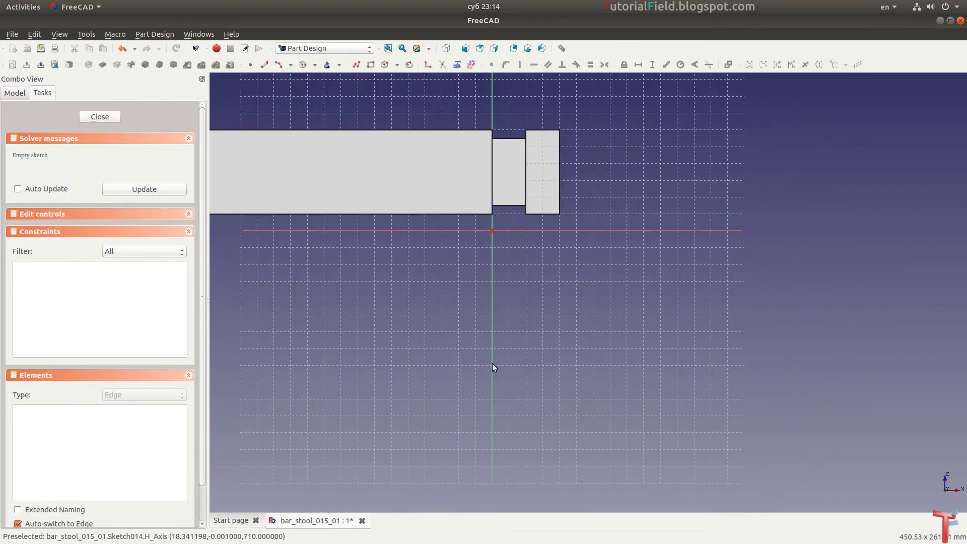
{"action": "scroll", "coordinate": [564, 197], "scroll_direction": "up", "scroll_amount": 2}
{"action": "left_click", "coordinate": [373, 68]}
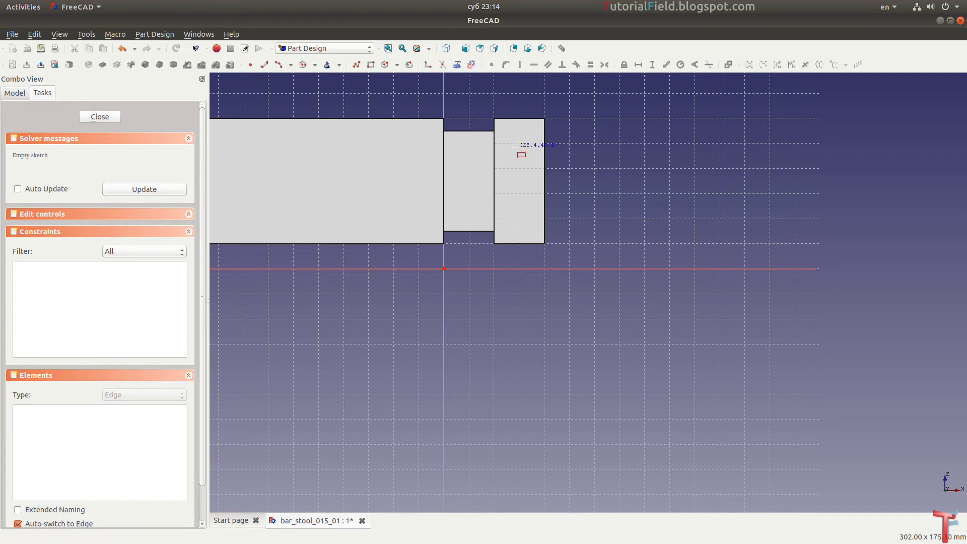
{"action": "left_click", "coordinate": [506, 141]}
{"action": "left_click", "coordinate": [530, 218]}
Constrain the slot rectangle to 10 mm wide and 40 mm tall.
{"action": "scroll", "coordinate": [492, 113], "scroll_direction": "up", "scroll_amount": 2}
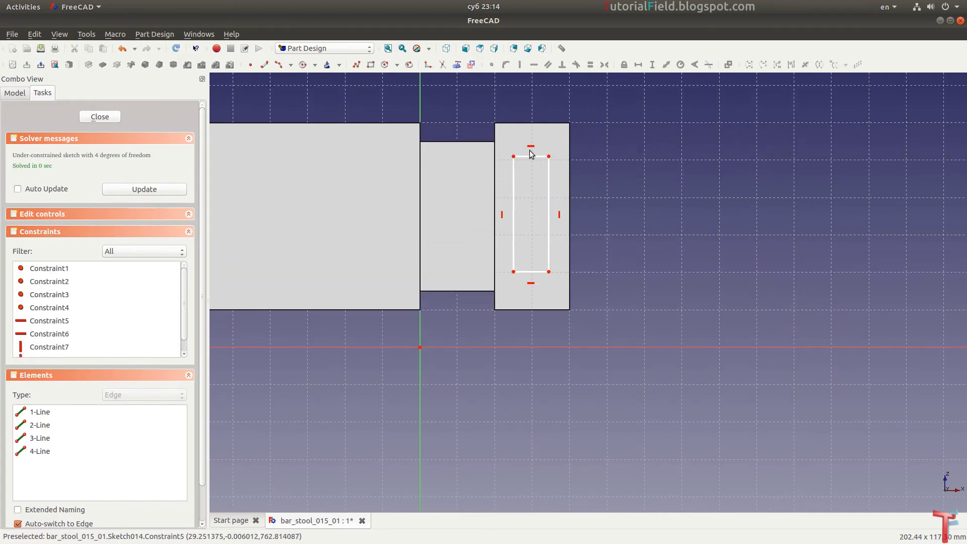
{"action": "left_click", "coordinate": [531, 156]}
{"action": "key", "text": "shift+h"}
{"action": "type", "text": "10"}
{"action": "key", "text": "Return"}
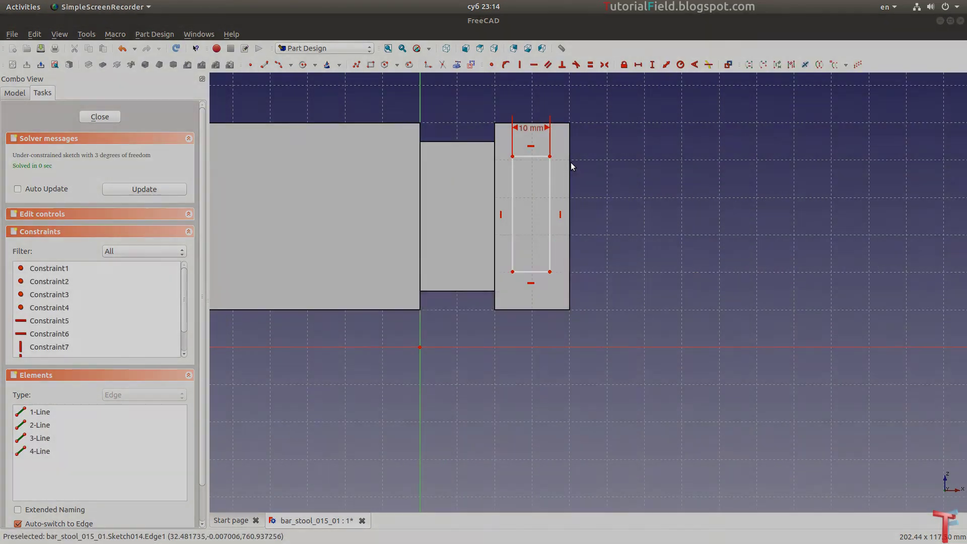
{"action": "left_click", "coordinate": [552, 193]}
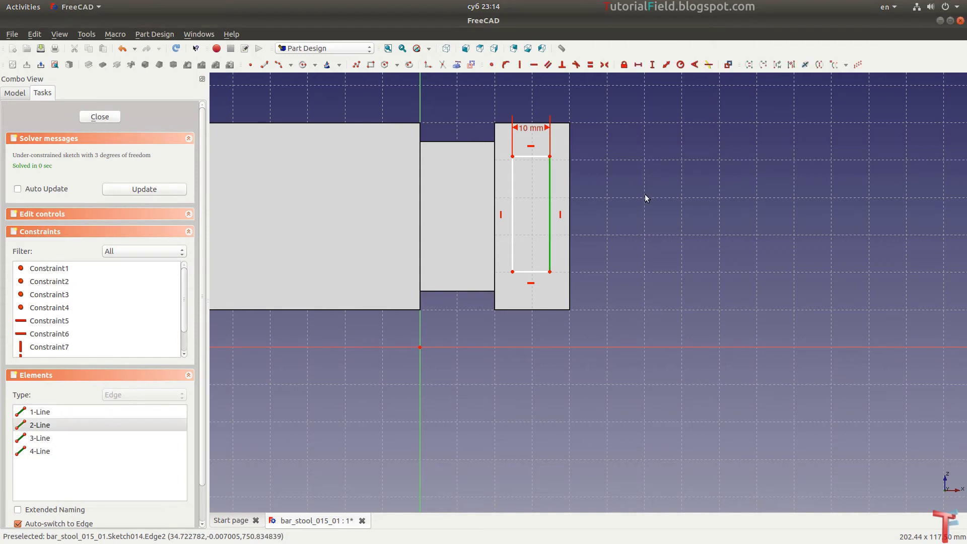
{"action": "key", "text": "shift+v"}
{"action": "type", "text": "40"}
{"action": "key", "text": "Return"}
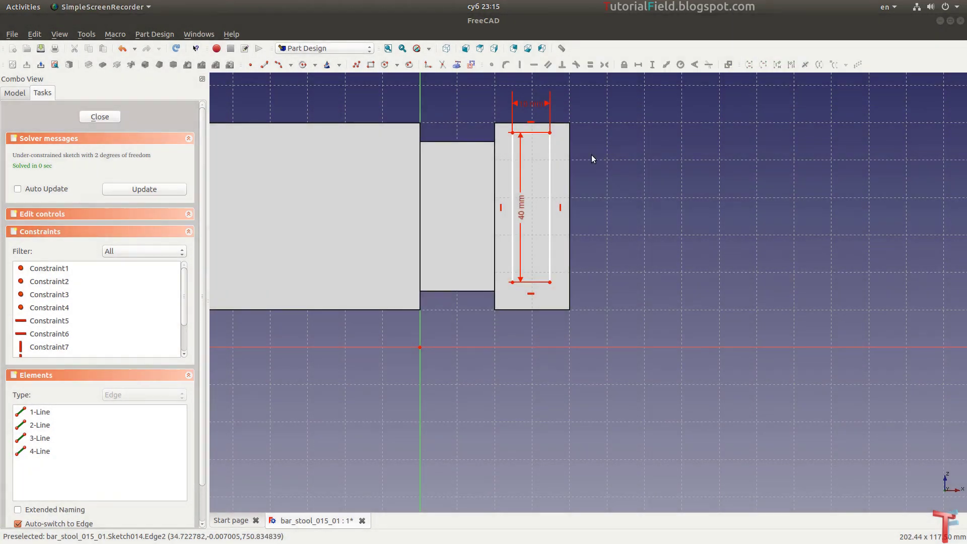
{"action": "left_click_drag", "start_coordinate": [552, 218], "coordinate": [552, 229]}
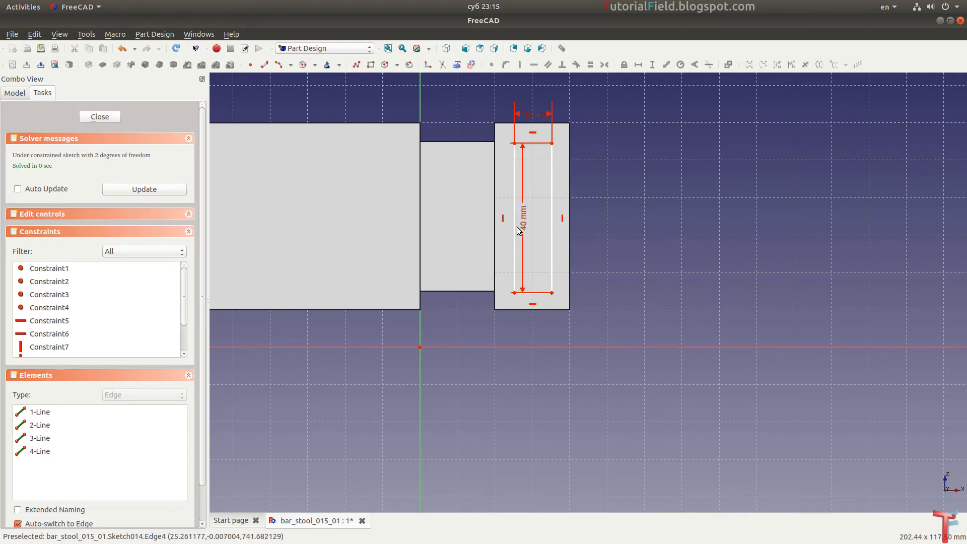
{"action": "left_click_drag", "start_coordinate": [522, 231], "coordinate": [584, 212]}
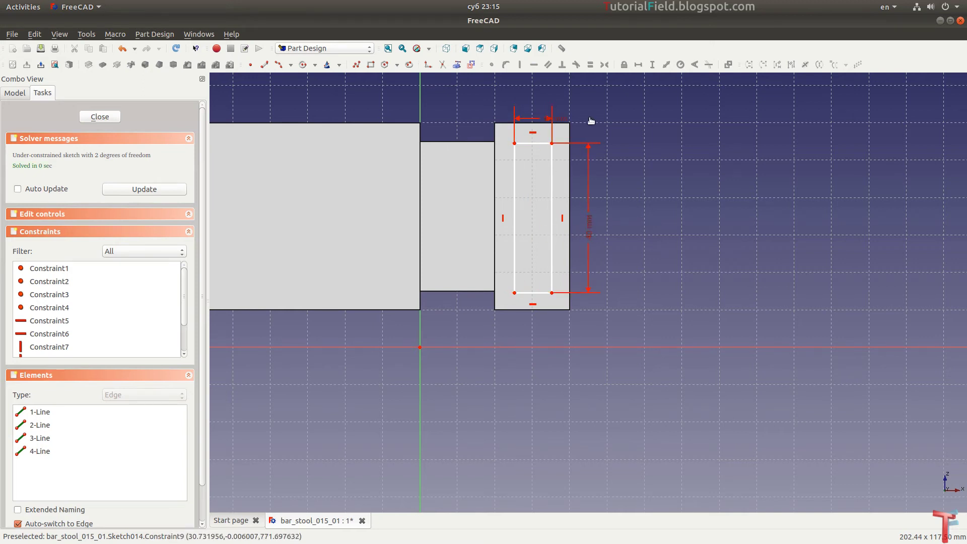
{"action": "left_click_drag", "start_coordinate": [590, 120], "coordinate": [616, 117]}
Place the slot's bottom-left corner 15 mm vertically and 25 mm horizontally from the origin.
{"action": "left_click", "coordinate": [511, 294]}
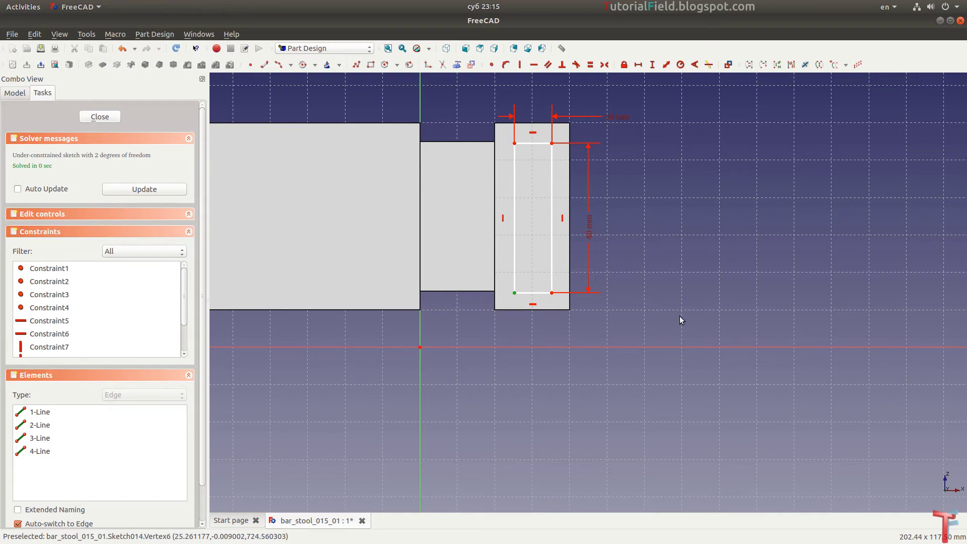
{"action": "type", "text": "i15"}
{"action": "key", "text": "Return"}
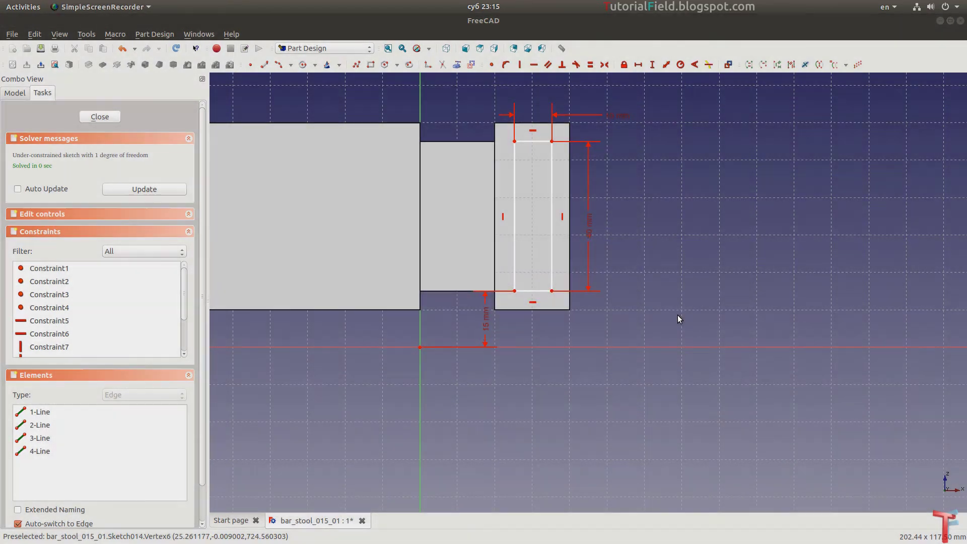
{"action": "left_click", "coordinate": [514, 291]}
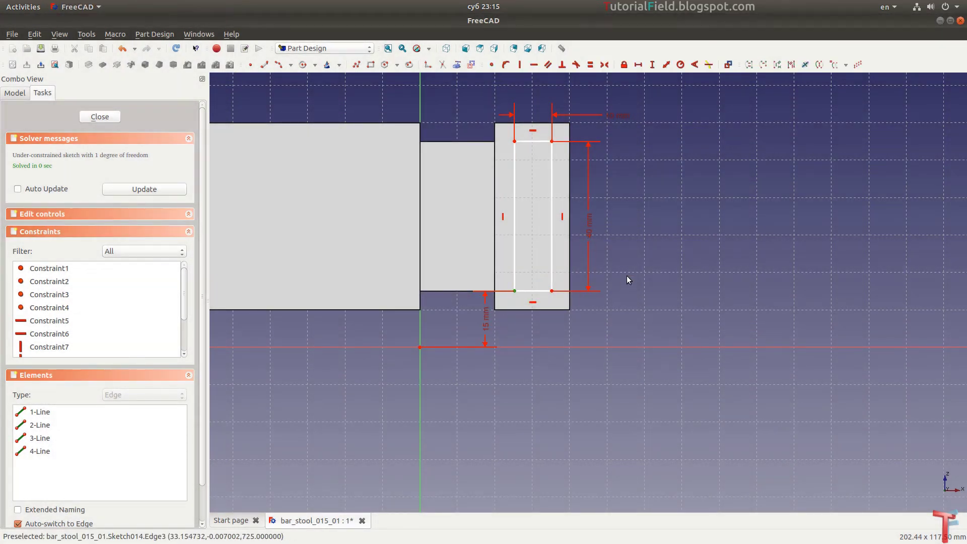
{"action": "type", "text": "l"}
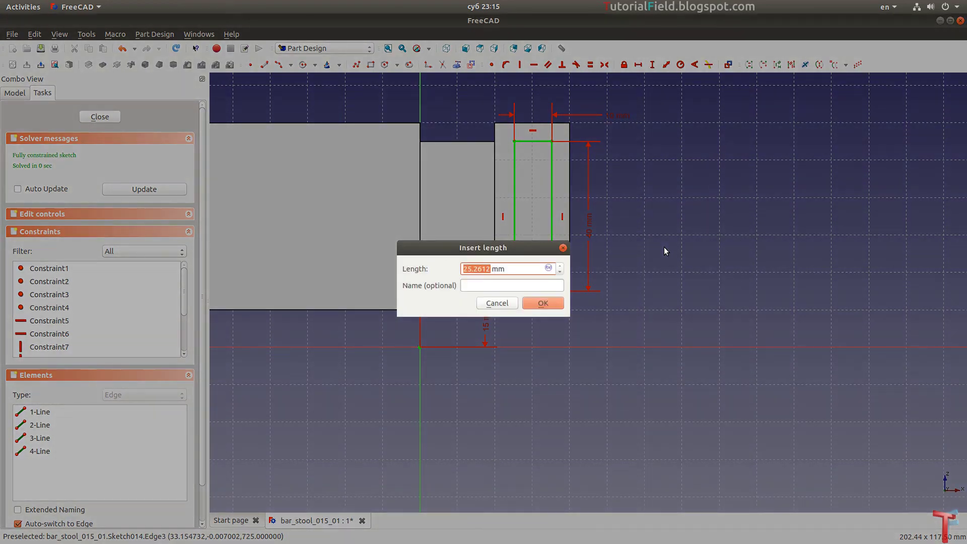
{"action": "type", "text": "25"}
{"action": "key", "text": "Return"}
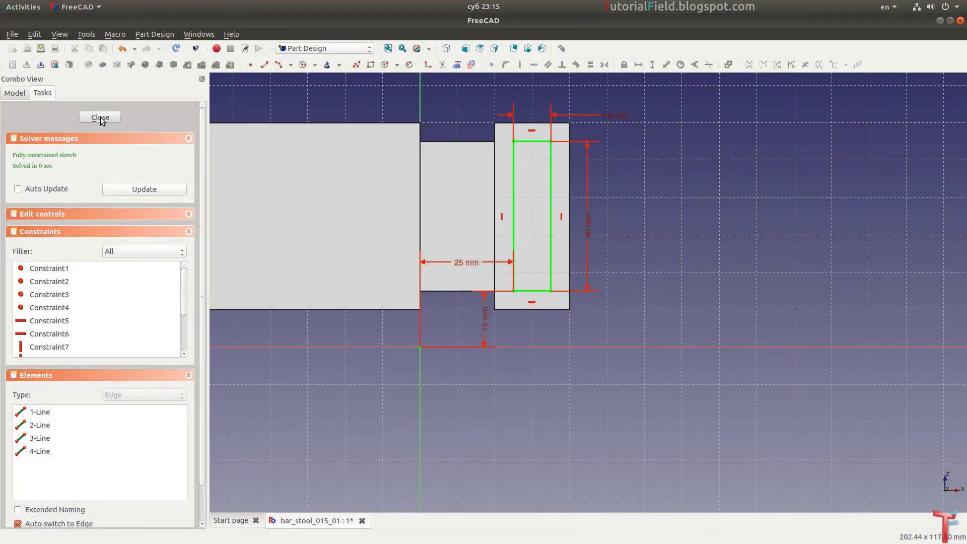
{"action": "left_click", "coordinate": [100, 117]}
Pad the slot sketch into Pad009 and orbit to an angled view.
{"action": "left_click", "coordinate": [89, 65]}
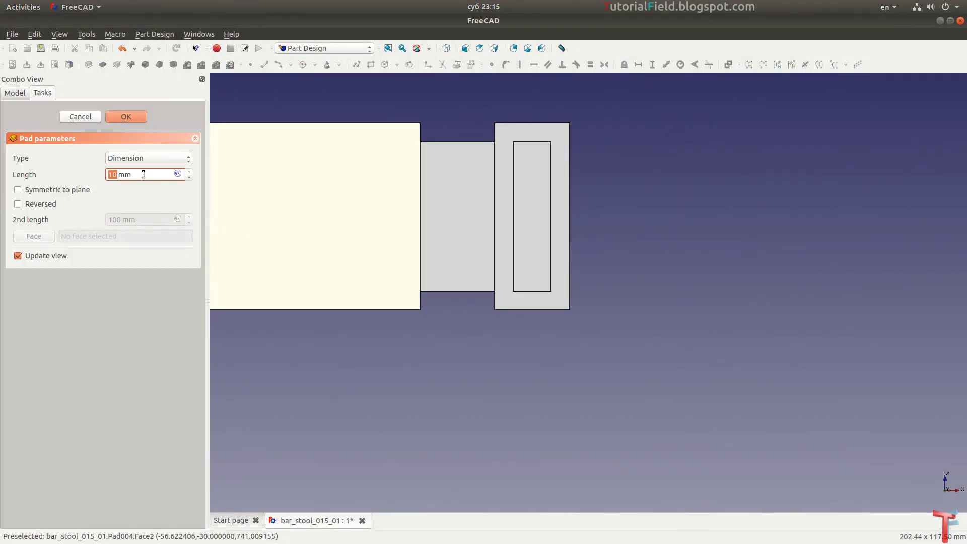
{"action": "left_click", "coordinate": [119, 112]}
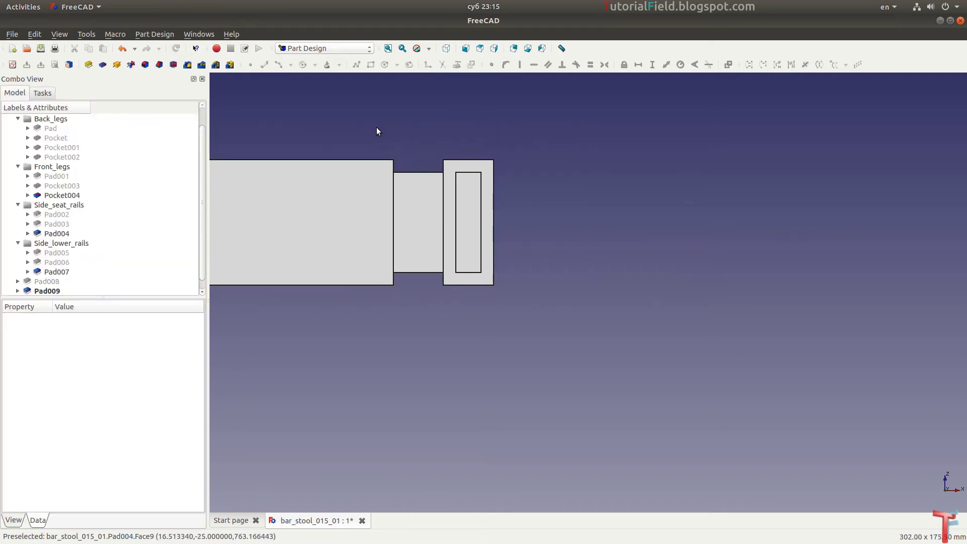
{"action": "mouse_move", "coordinate": [594, 273]}
{"action": "middle_mouse_down"}
{"action": "mouse_move", "coordinate": [423, 348]}
{"action": "mouse_move", "coordinate": [331, 371]}
{"action": "middle_mouse_up"}
{"action": "scroll", "coordinate": [600, 303], "scroll_direction": "down", "scroll_amount": 5}
{"action": "scroll", "coordinate": [652, 263], "scroll_direction": "up", "scroll_amount": 5}
{"action": "scroll", "coordinate": [533, 364], "scroll_direction": "down", "scroll_amount": 3}
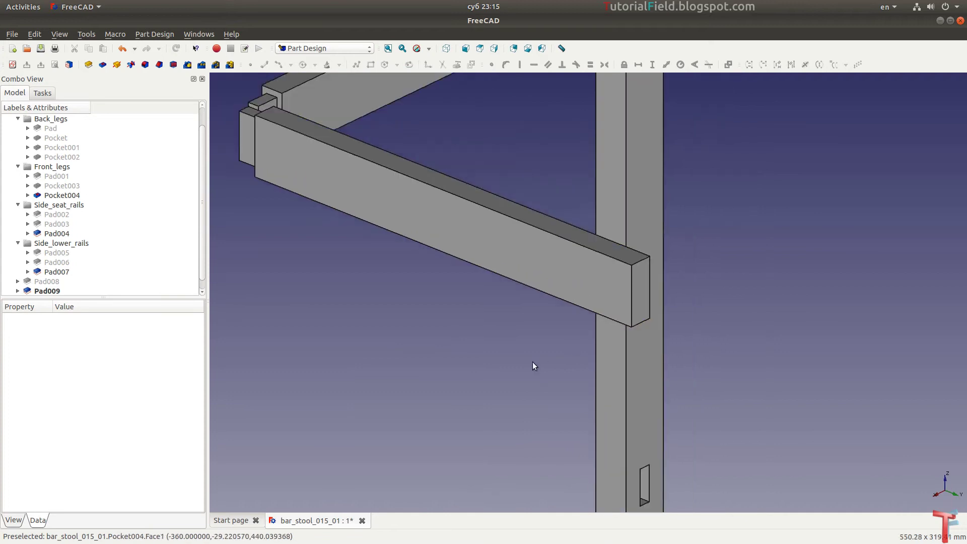
{"action": "scroll", "coordinate": [645, 297], "scroll_direction": "up", "scroll_amount": 3}
Start a new sketch on the rail's end face.
{"action": "left_click", "coordinate": [638, 297]}
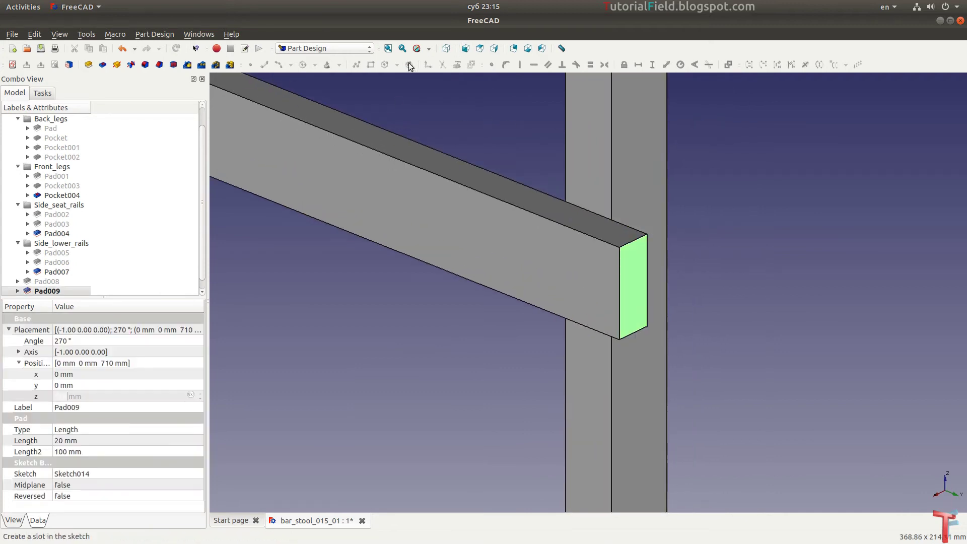
{"action": "left_click", "coordinate": [88, 65]}
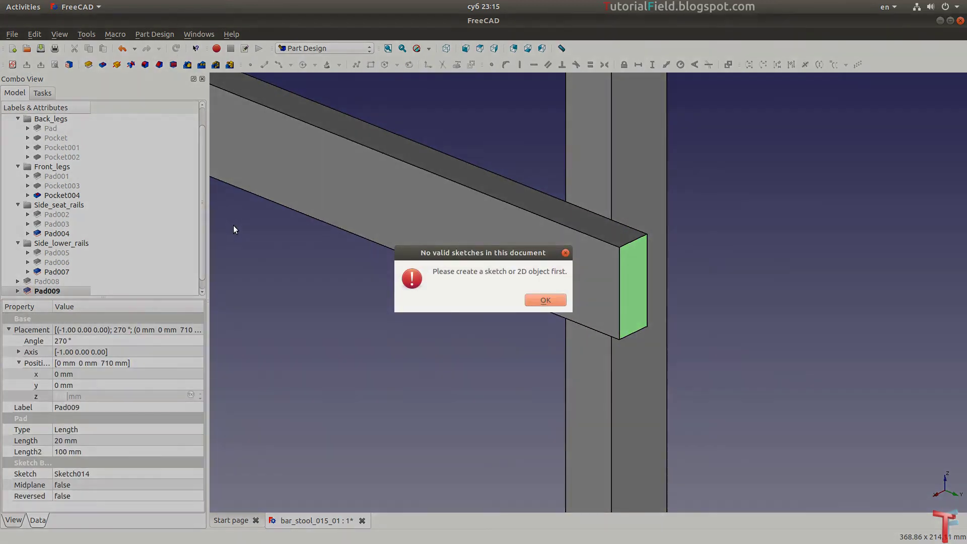
{"action": "left_click", "coordinate": [535, 300]}
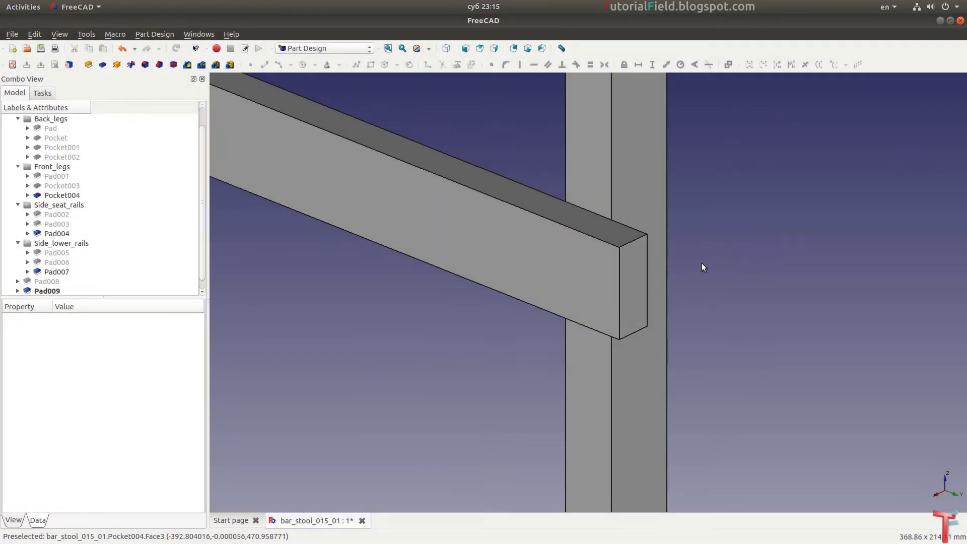
{"action": "left_click", "coordinate": [629, 280]}
{"action": "left_click", "coordinate": [6, 65]}
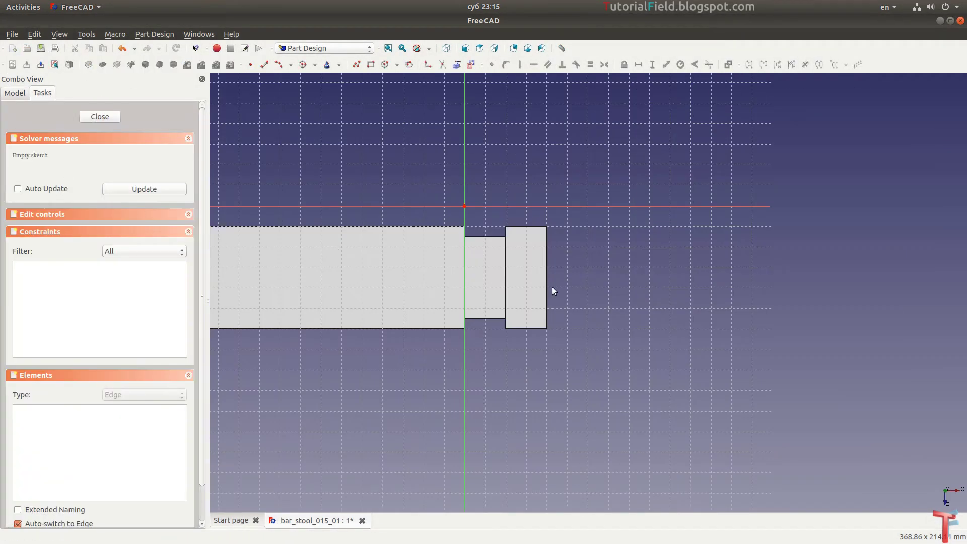
Draw a rectangle and constrain it to 10 mm wide by 40 mm tall.
{"action": "scroll", "coordinate": [551, 291], "scroll_direction": "up", "scroll_amount": 3}
{"action": "left_click", "coordinate": [371, 65]}
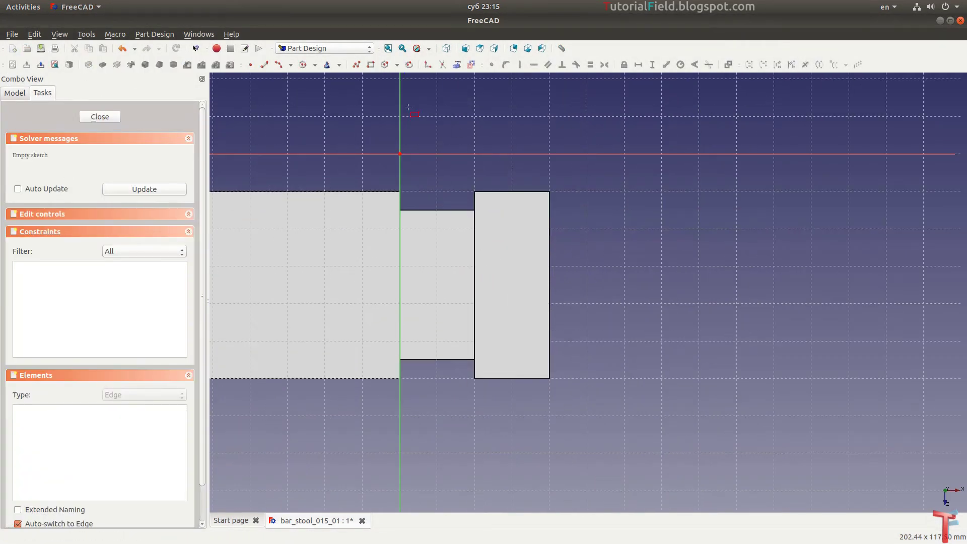
{"action": "left_click", "coordinate": [490, 225]}
{"action": "left_click", "coordinate": [529, 334]}
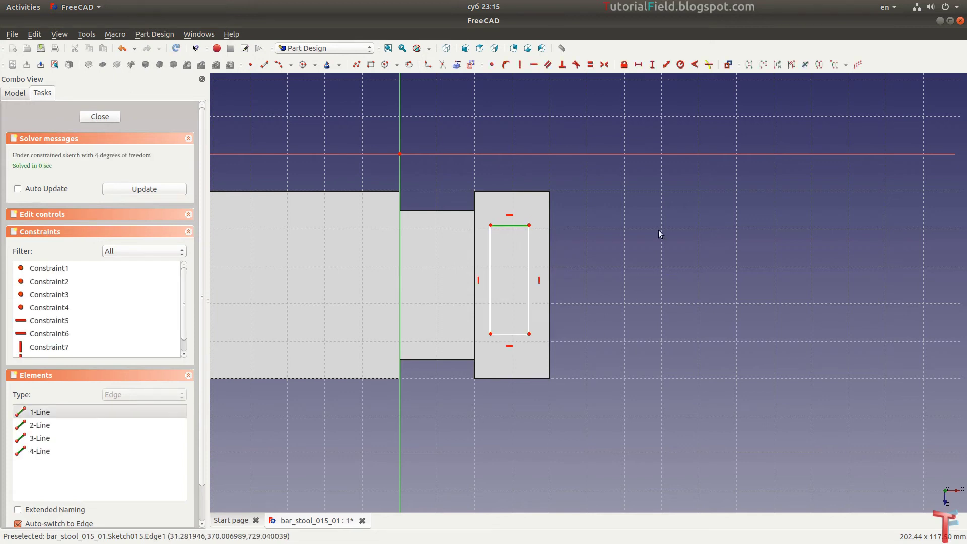
{"action": "key", "text": "shift+h"}
{"action": "type", "text": "10.3641"}
{"action": "key", "text": "Return"}
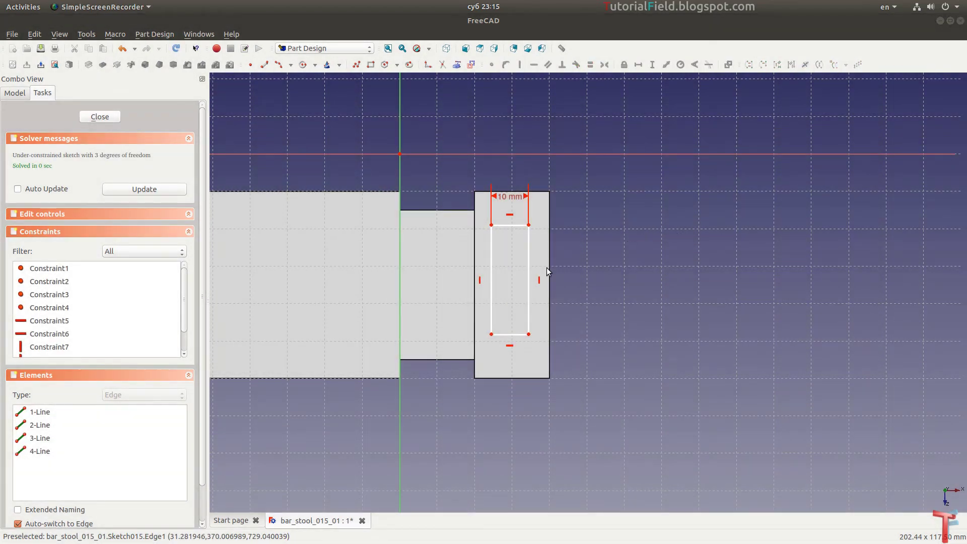
{"action": "left_click", "coordinate": [529, 275]}
{"action": "key", "text": "shift+v"}
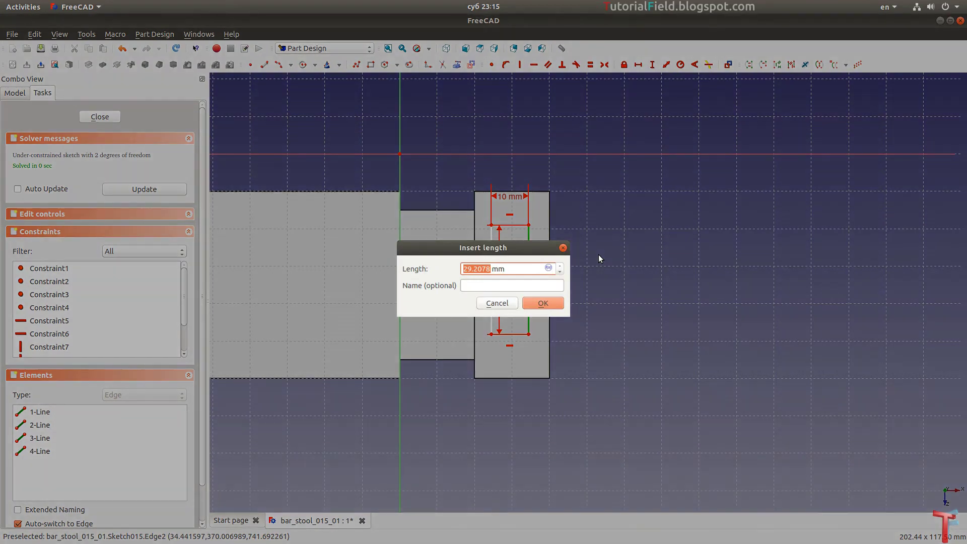
{"action": "type", "text": "40"}
{"action": "key", "text": "Return"}
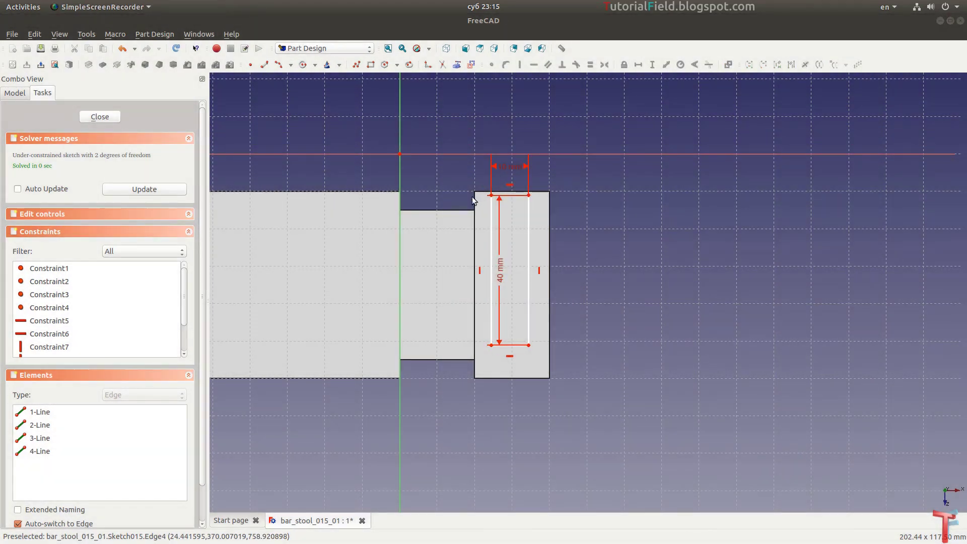
Offset the rectangle's top-left corner 25 mm horizontally and 15 mm vertically, then close the sketch.
{"action": "left_click", "coordinate": [491, 195]}
{"action": "key", "text": "shift+h"}
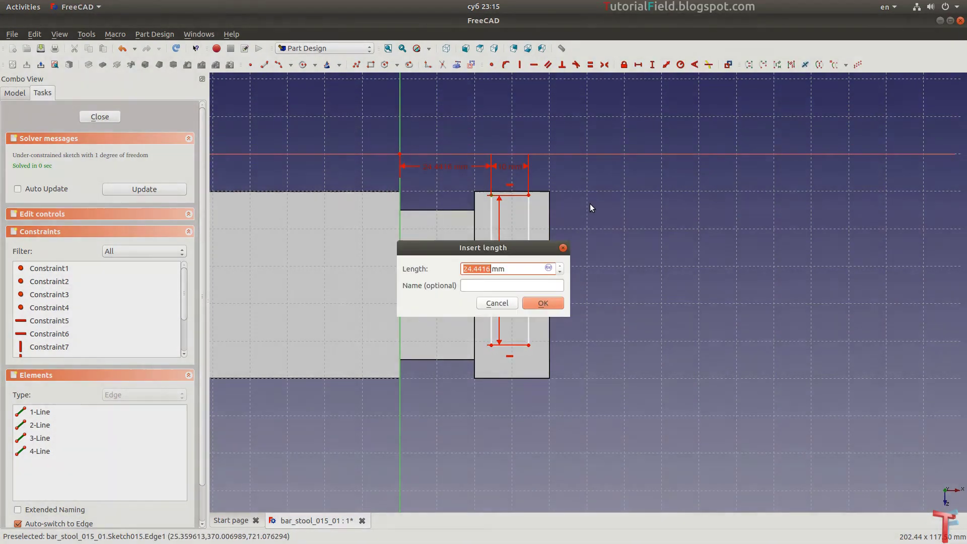
{"action": "type", "text": "25"}
{"action": "key", "text": "Return"}
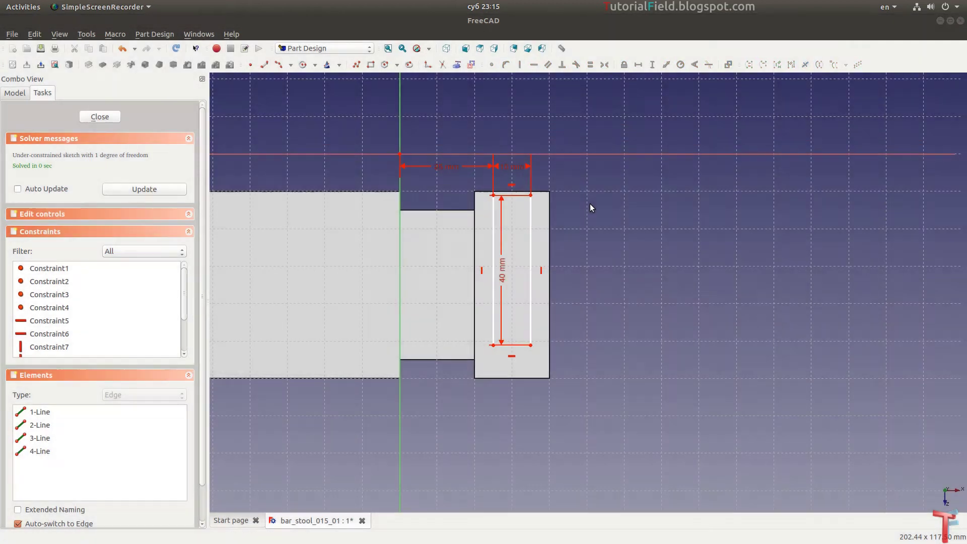
{"action": "left_click", "coordinate": [495, 195]}
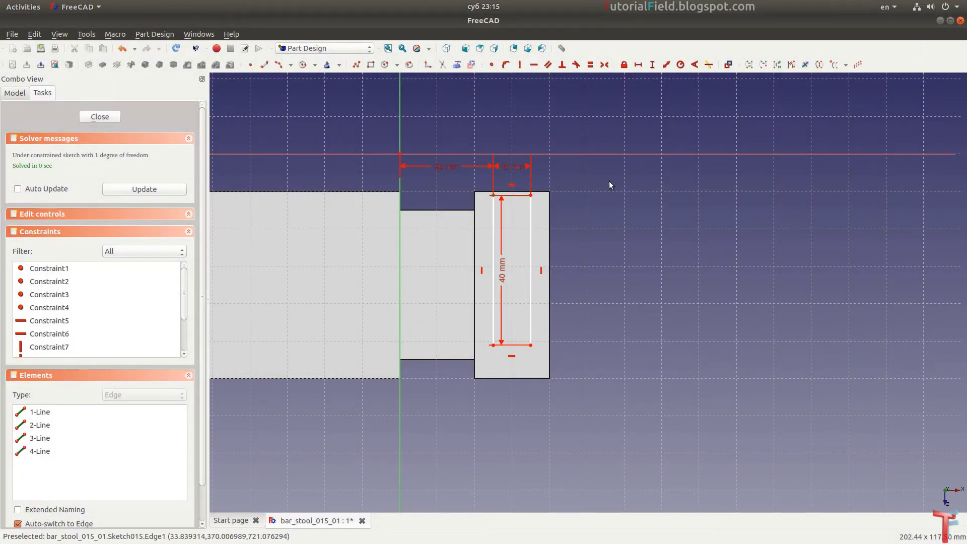
{"action": "key", "text": "shift+v"}
{"action": "type", "text": "15"}
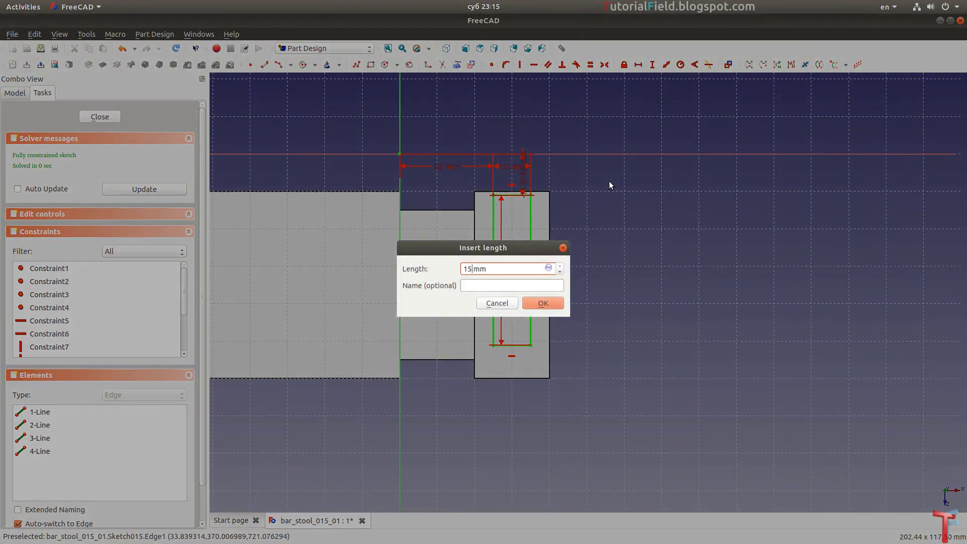
{"action": "key", "text": "Return"}
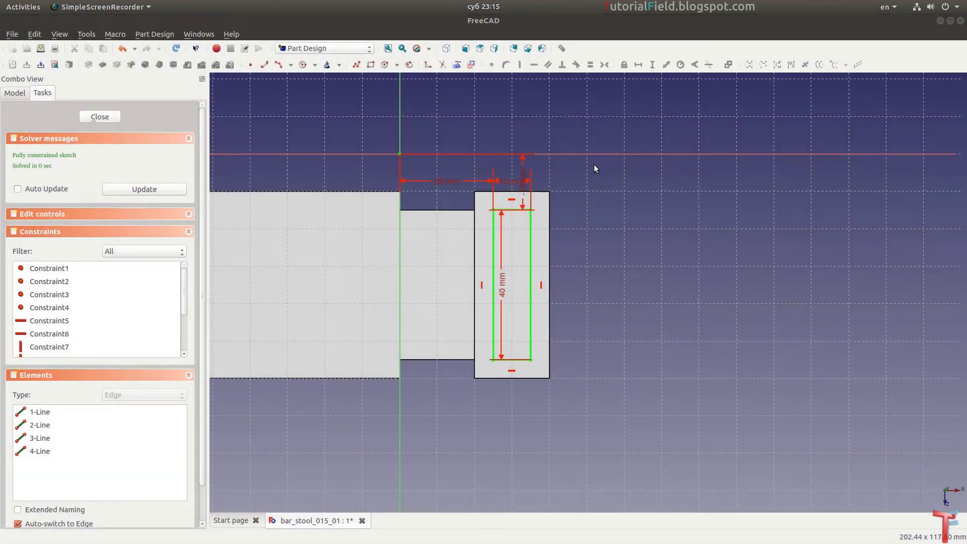
{"action": "left_click", "coordinate": [100, 116]}
Pad the 10 × 40 mm rectangle into Pad010 and view the stool isometrically.
{"action": "left_click", "coordinate": [88, 64]}
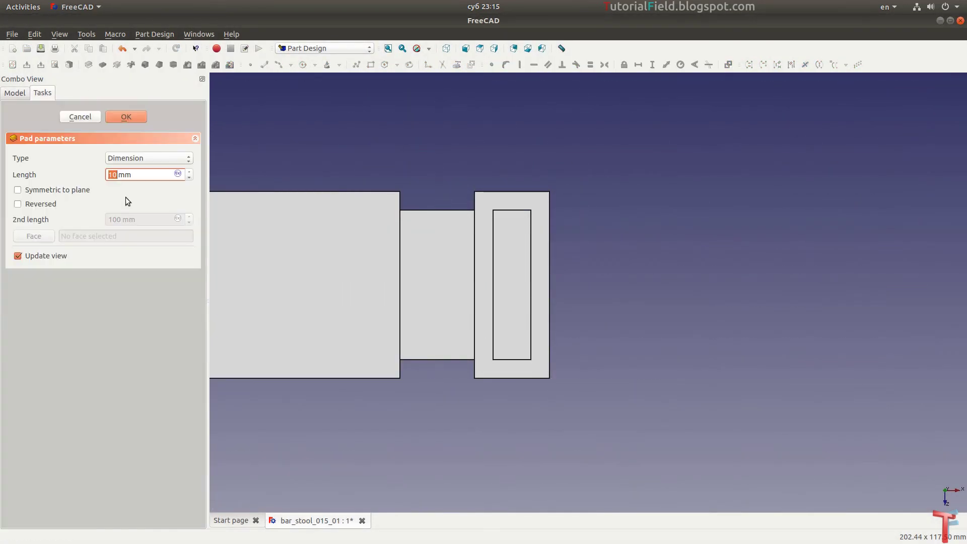
{"action": "left_click", "coordinate": [126, 116]}
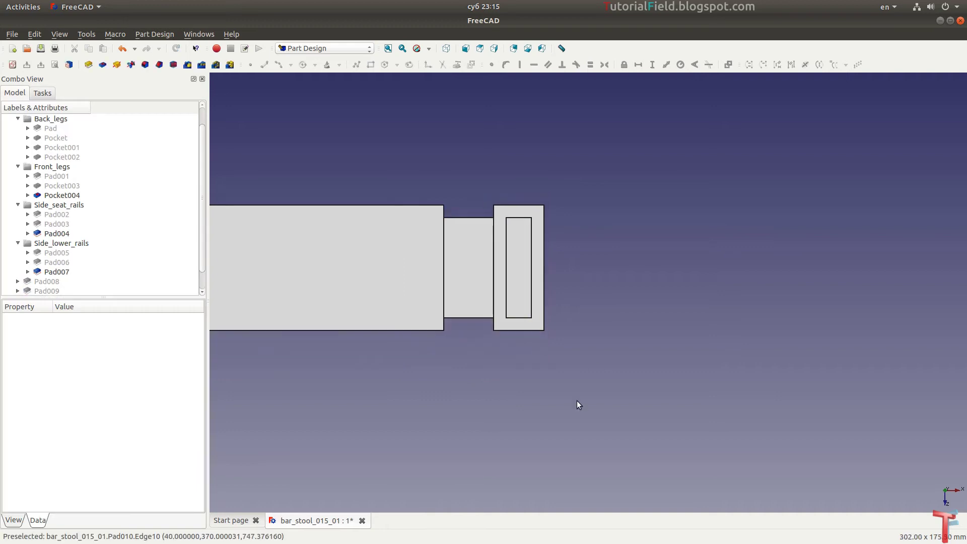
{"action": "scroll", "coordinate": [536, 315], "scroll_direction": "down", "scroll_amount": 5}
{"action": "scroll", "coordinate": [654, 393], "scroll_direction": "down", "scroll_amount": 5}
{"action": "middle_click_drag", "start_coordinate": [654, 393], "coordinate": [570, 373]}
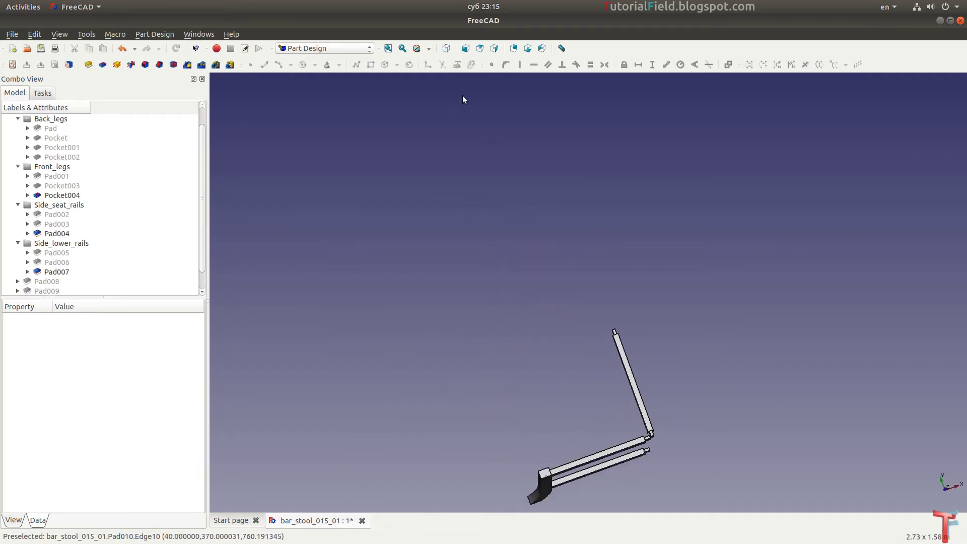
{"action": "left_click", "coordinate": [446, 48]}
{"action": "scroll", "coordinate": [473, 379], "scroll_direction": "up", "scroll_amount": 1}
{"action": "scroll", "coordinate": [471, 336], "scroll_direction": "up", "scroll_amount": 4}
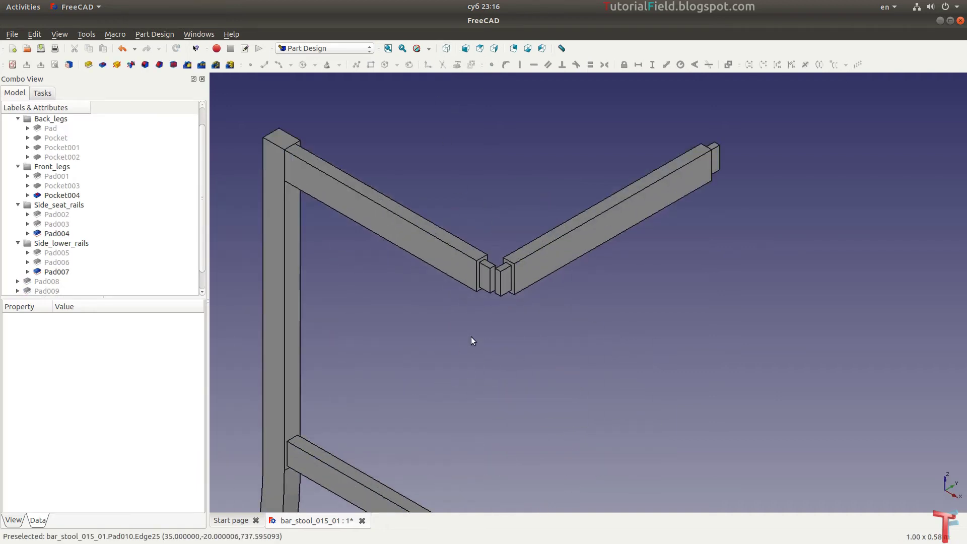
{"action": "scroll", "coordinate": [475, 367], "scroll_direction": "down", "scroll_amount": 3}
{"action": "scroll", "coordinate": [476, 367], "scroll_direction": "up", "scroll_amount": 3}
Show the back leg's Pocket002 again and frame the whole side frame.
{"action": "left_click", "coordinate": [74, 157]}
{"action": "key", "text": "space"}
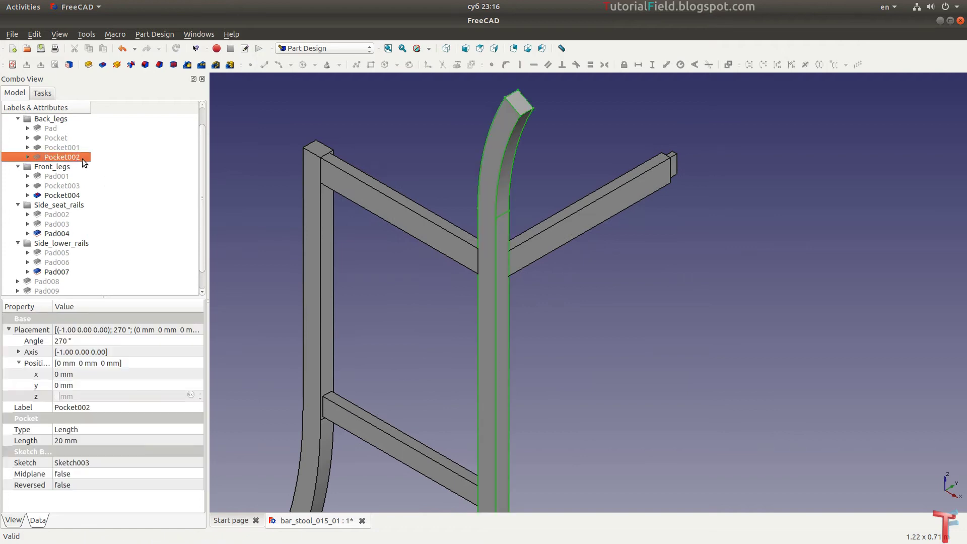
{"action": "mouse_move", "coordinate": [430, 199]}
{"action": "middle_mouse_down"}
{"action": "mouse_move", "coordinate": [502, 268]}
{"action": "mouse_move", "coordinate": [515, 268]}
{"action": "middle_mouse_up"}
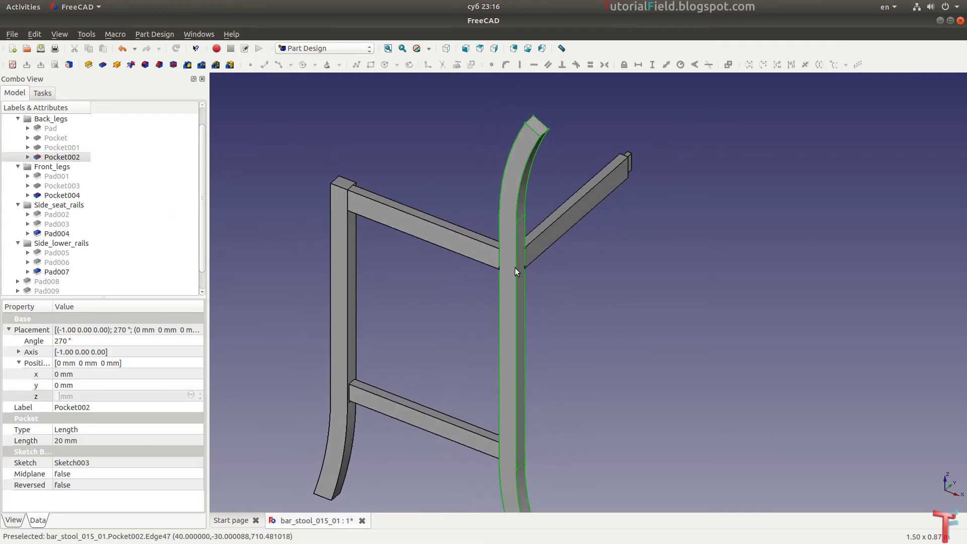
{"action": "left_click", "coordinate": [437, 310]}
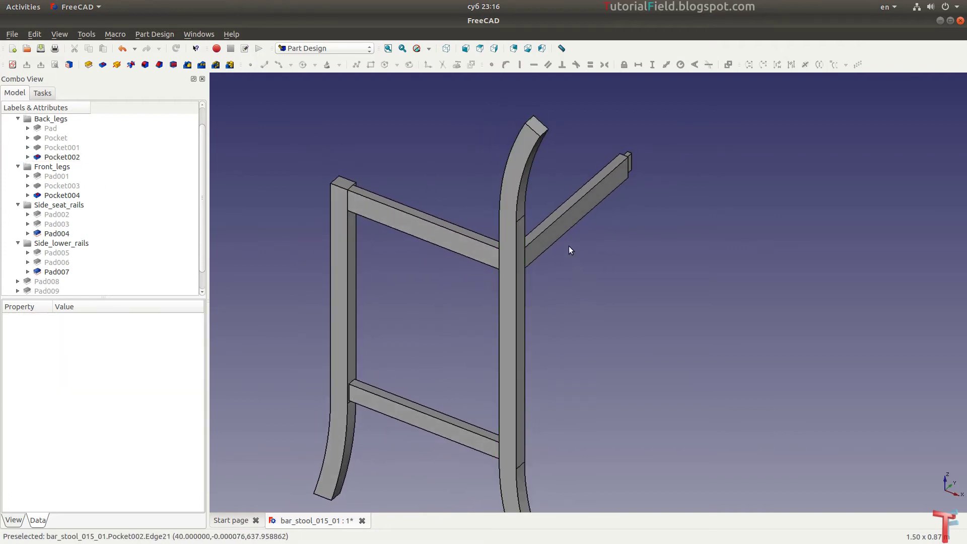
{"action": "scroll", "coordinate": [569, 250], "scroll_direction": "down", "scroll_amount": 1}
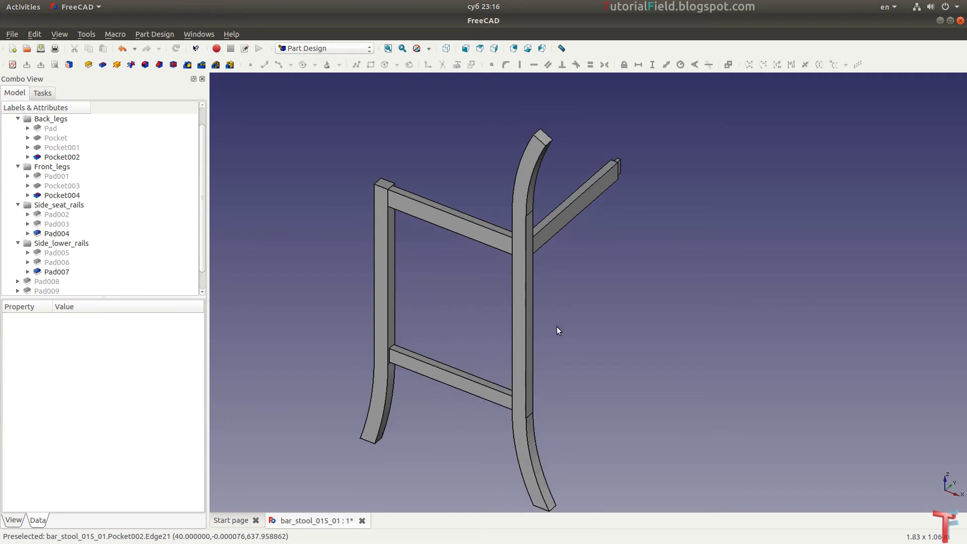
{"action": "middle_click_drag", "start_coordinate": [556, 330], "coordinate": [578, 309]}
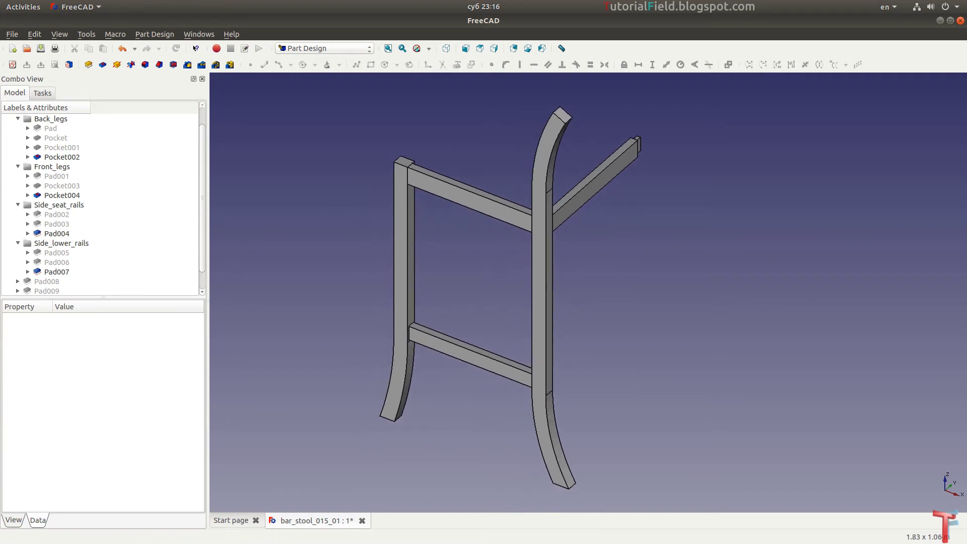
{"action": "key", "text": "alt+Tab"}
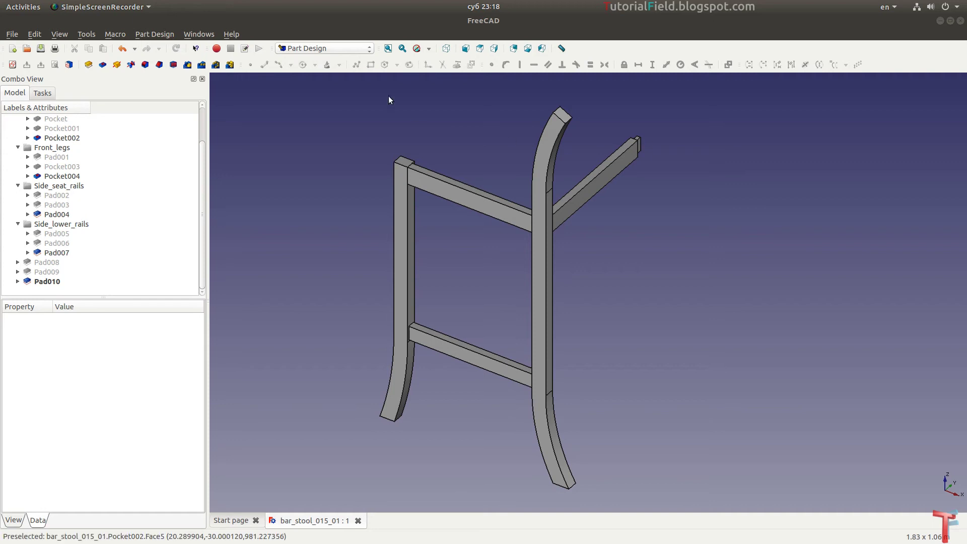
Create a new sketch on the XZ plane with wireframe display.
{"action": "left_click", "coordinate": [12, 65]}
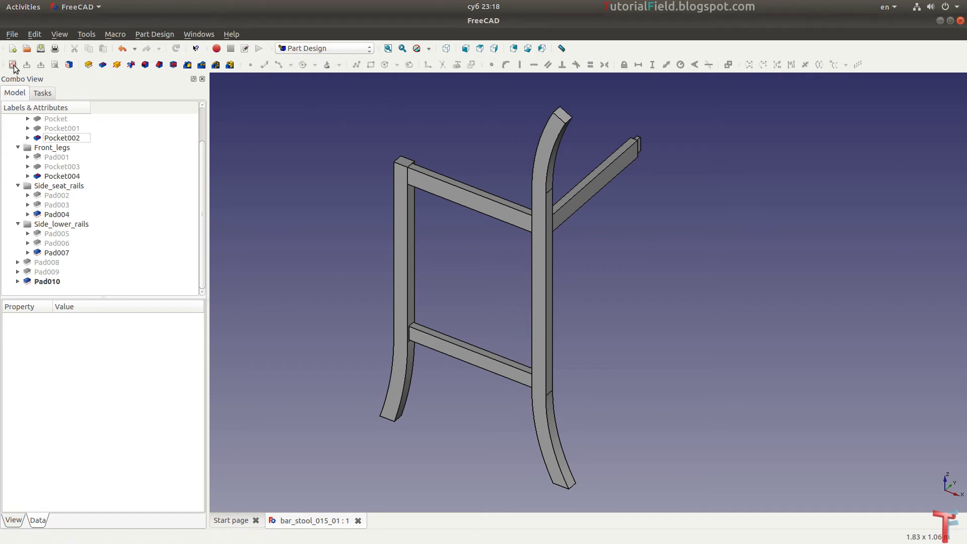
{"action": "left_click", "coordinate": [466, 270]}
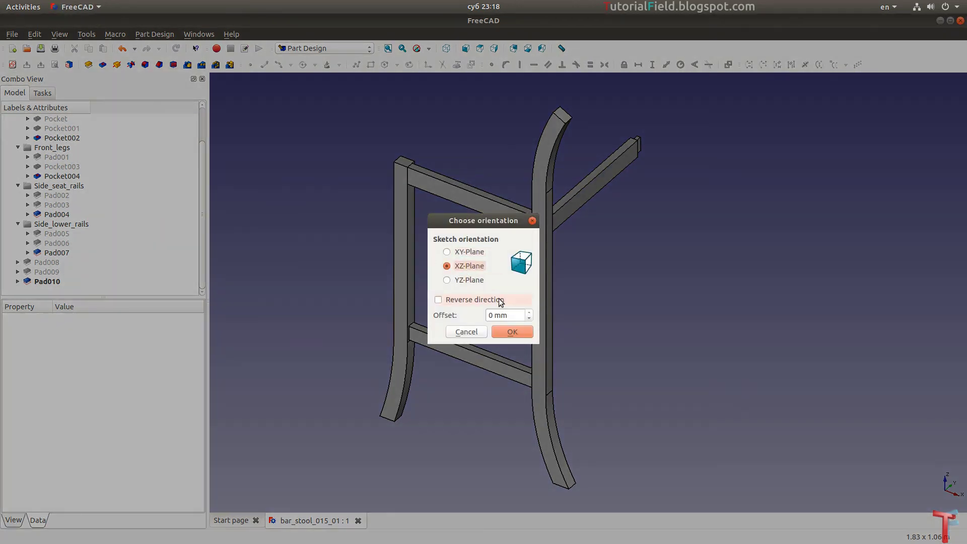
{"action": "left_click", "coordinate": [519, 334]}
{"action": "scroll", "coordinate": [553, 321], "scroll_direction": "up", "scroll_amount": 4}
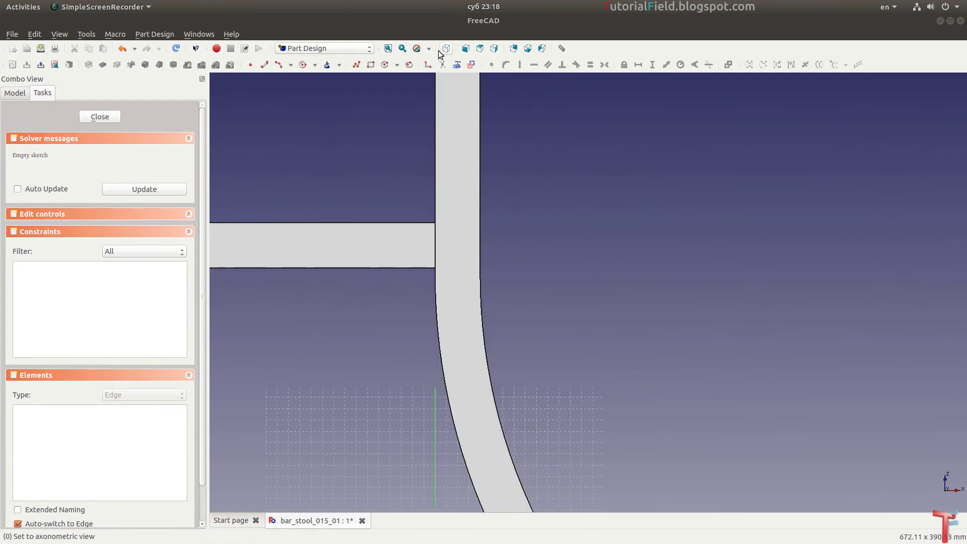
{"action": "left_click", "coordinate": [428, 49]}
{"action": "left_click", "coordinate": [434, 97]}
{"action": "scroll", "coordinate": [492, 199], "scroll_direction": "up", "scroll_amount": 2}
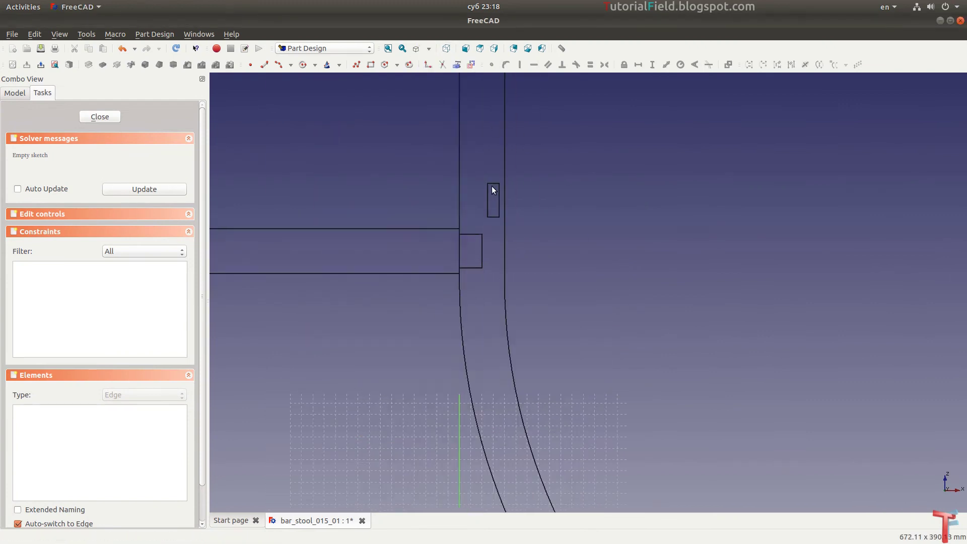
{"action": "scroll", "coordinate": [393, 152], "scroll_direction": "up", "scroll_amount": 2}
Draw a rectangle on the back leg sized 20 mm wide by 40 mm tall.
{"action": "left_click", "coordinate": [371, 64]}
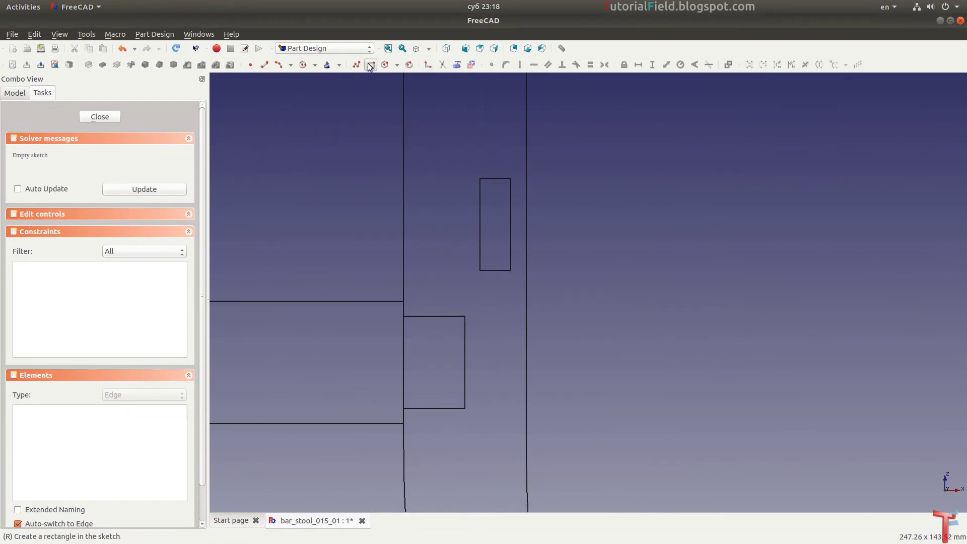
{"action": "left_click", "coordinate": [466, 158]}
{"action": "left_click", "coordinate": [527, 287]}
{"action": "right_click", "coordinate": [568, 273]}
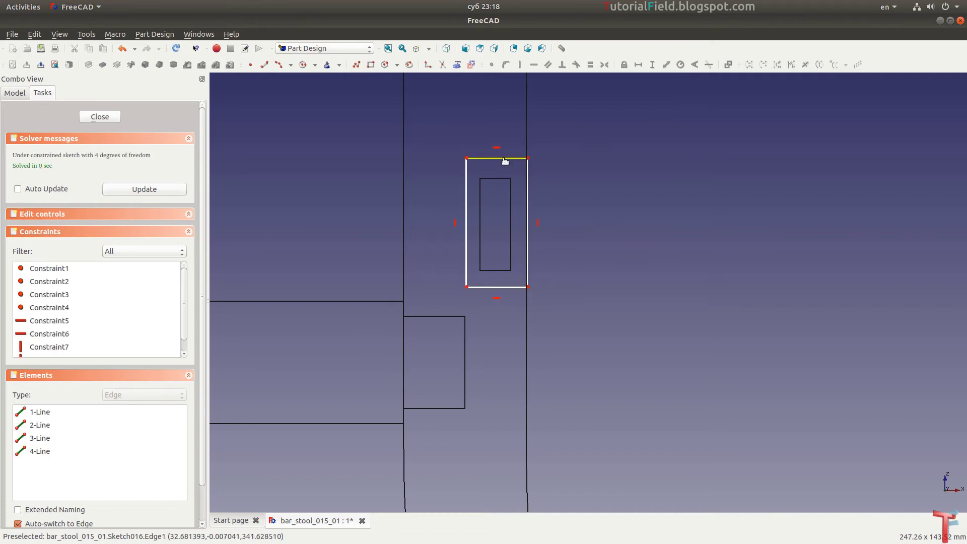
{"action": "left_click", "coordinate": [505, 159]}
{"action": "key", "text": "shift+h"}
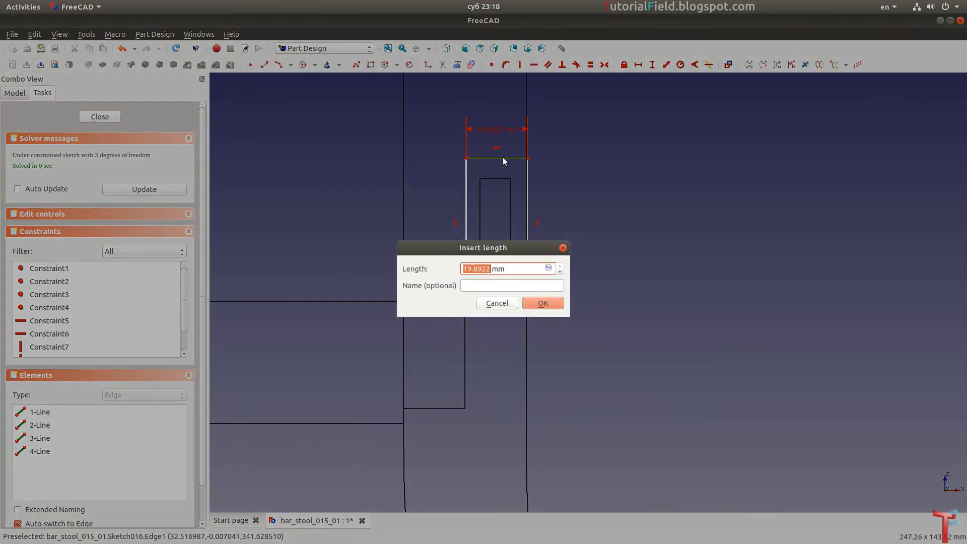
{"action": "type", "text": "20"}
{"action": "key", "text": "Return"}
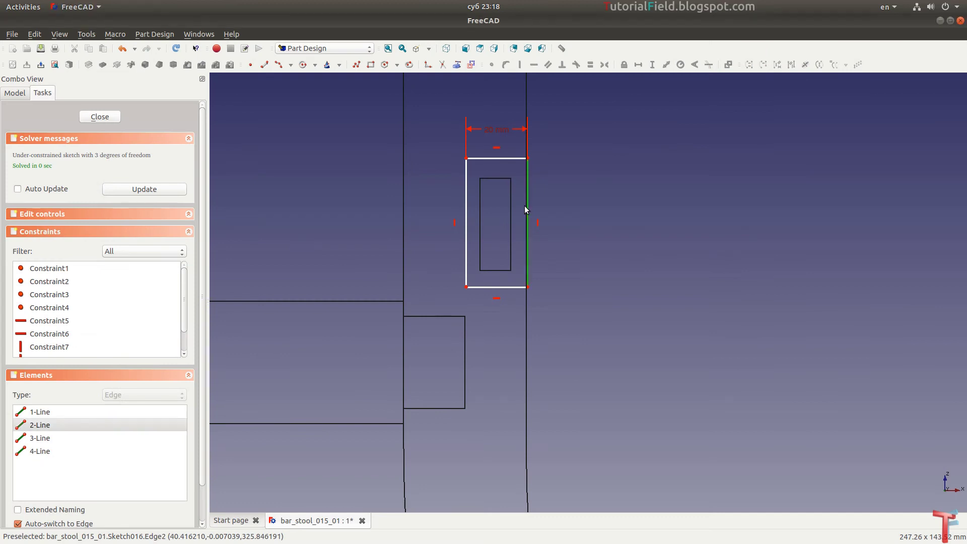
{"action": "left_click", "coordinate": [527, 207]}
{"action": "key", "text": "shift+v"}
{"action": "type", "text": "40"}
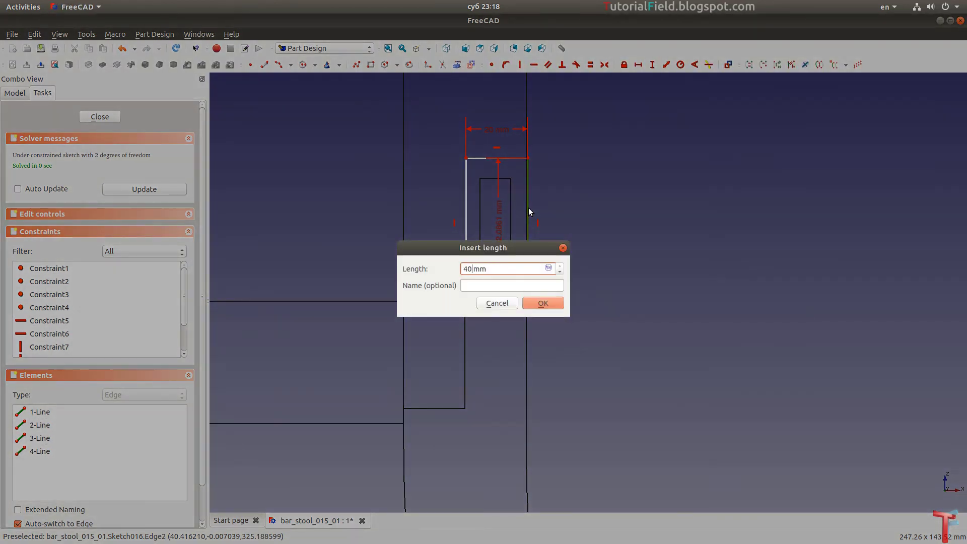
{"action": "key", "text": "Return"}
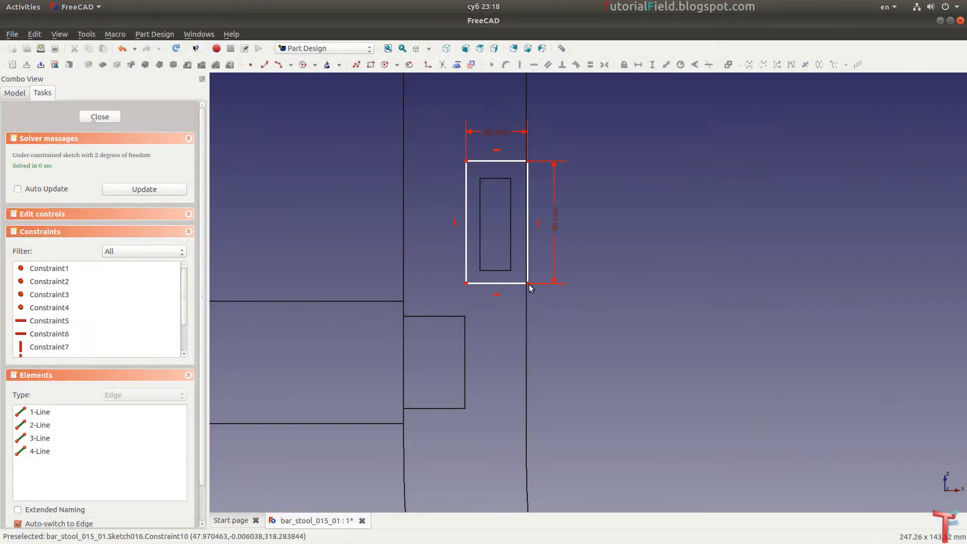
Constrain the rectangle's lower corner 300 mm vertically from the origin.
{"action": "left_click", "coordinate": [528, 284]}
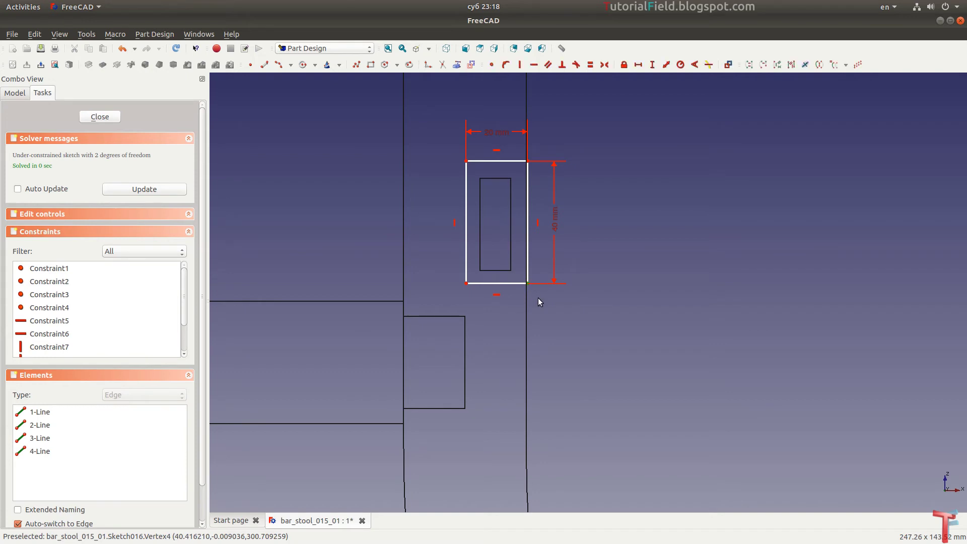
{"action": "type", "text": "i30"}
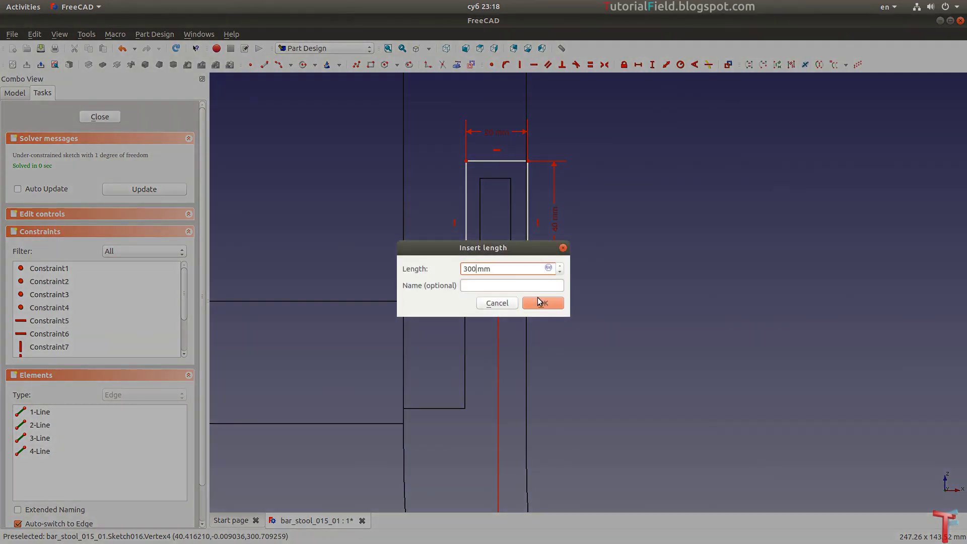
{"action": "left_click", "coordinate": [538, 298]}
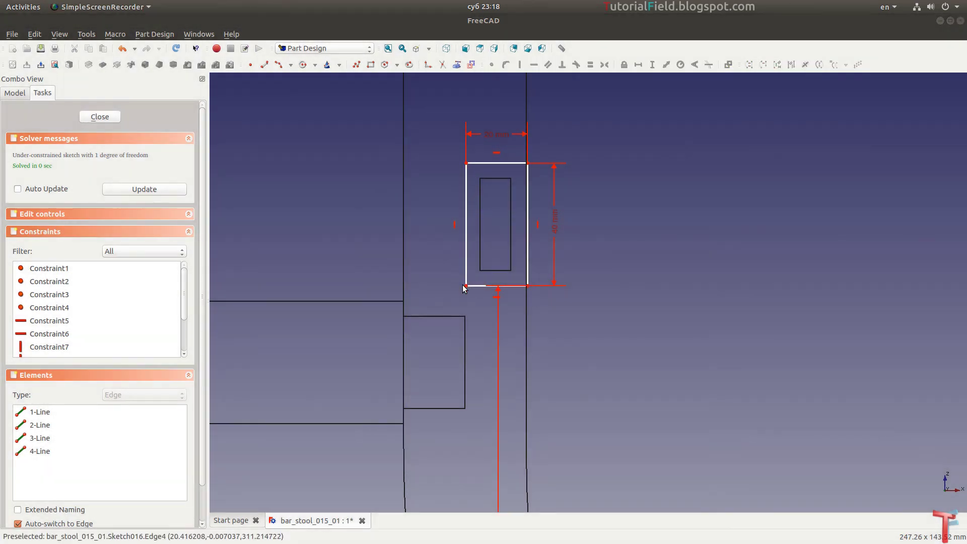
{"action": "scroll", "coordinate": [636, 144], "scroll_direction": "down", "scroll_amount": 3}
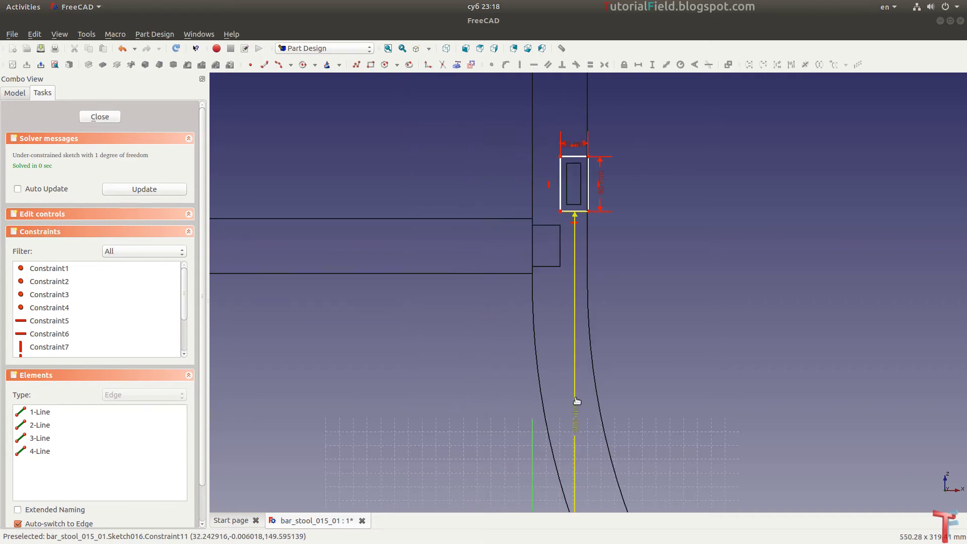
{"action": "left_click_drag", "start_coordinate": [571, 416], "coordinate": [601, 242]}
{"action": "scroll", "coordinate": [541, 215], "scroll_direction": "up", "scroll_amount": 2}
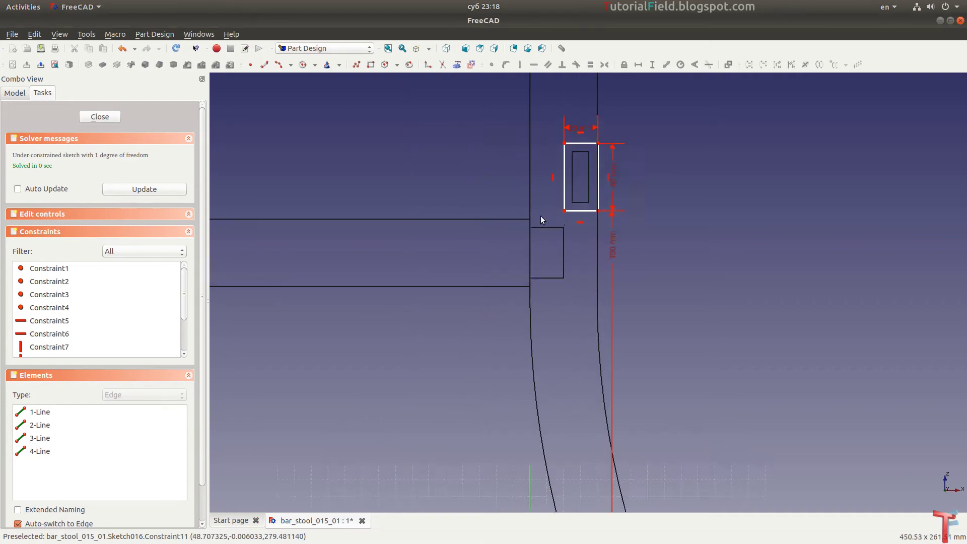
{"action": "scroll", "coordinate": [541, 215], "scroll_direction": "up", "scroll_amount": 2}
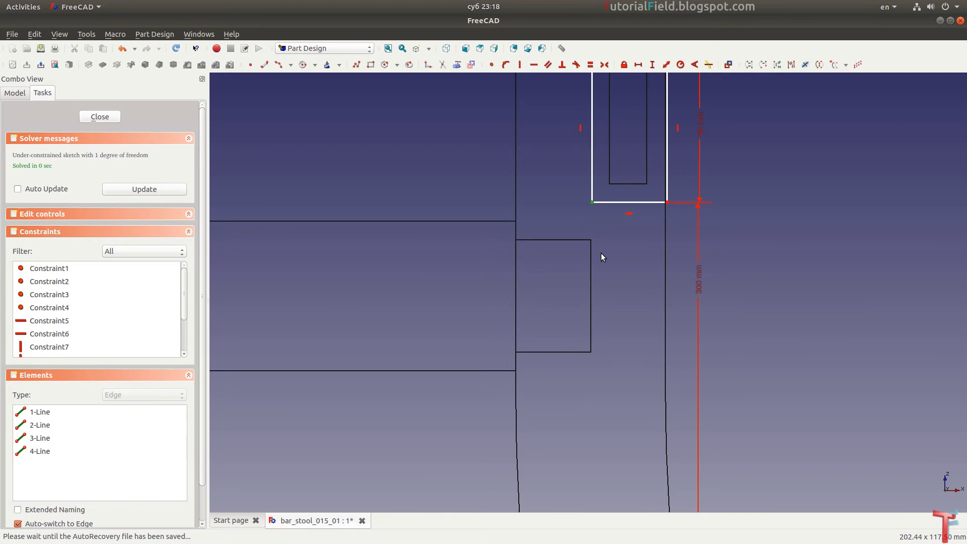
Add the 20 mm horizontal offset, close the sketch and start a pad.
{"action": "type", "text": "l30"}
{"action": "key", "text": "Return"}
{"action": "scroll", "coordinate": [460, 331], "scroll_direction": "down", "scroll_amount": 2}
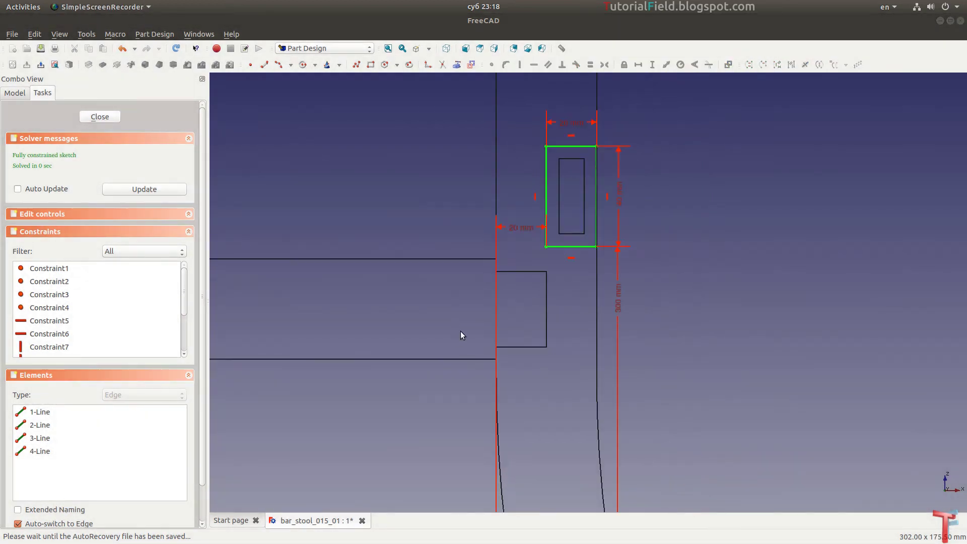
{"action": "scroll", "coordinate": [497, 183], "scroll_direction": "up", "scroll_amount": 2}
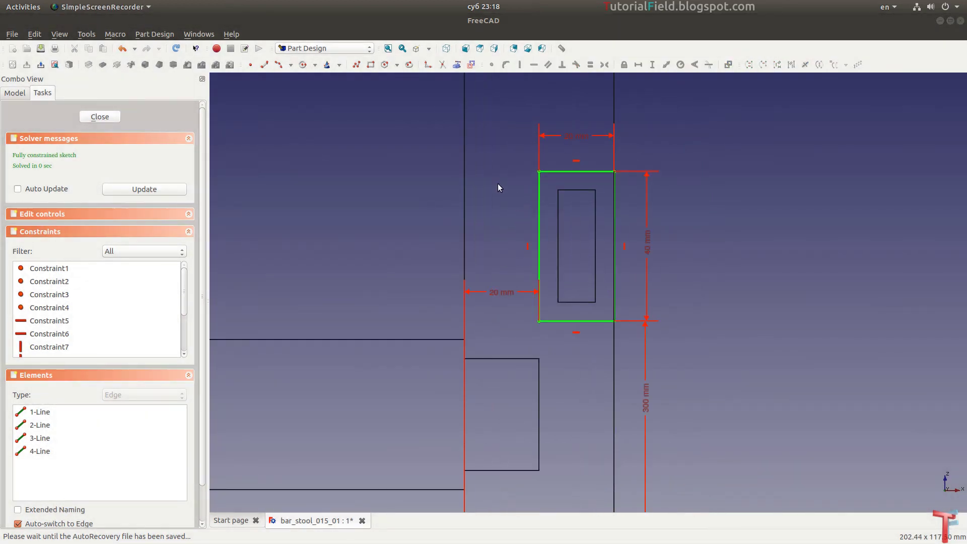
{"action": "left_click", "coordinate": [98, 117]}
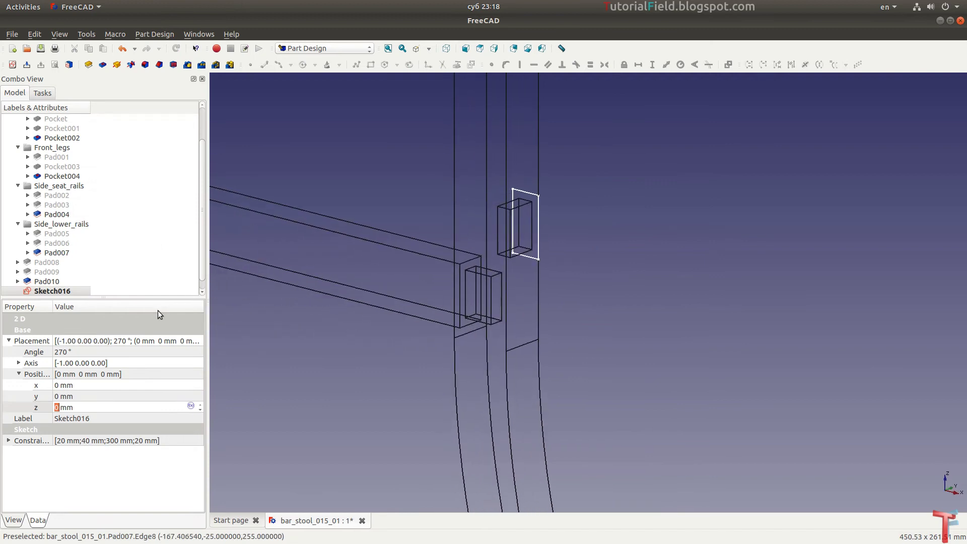
{"action": "left_click", "coordinate": [89, 64]}
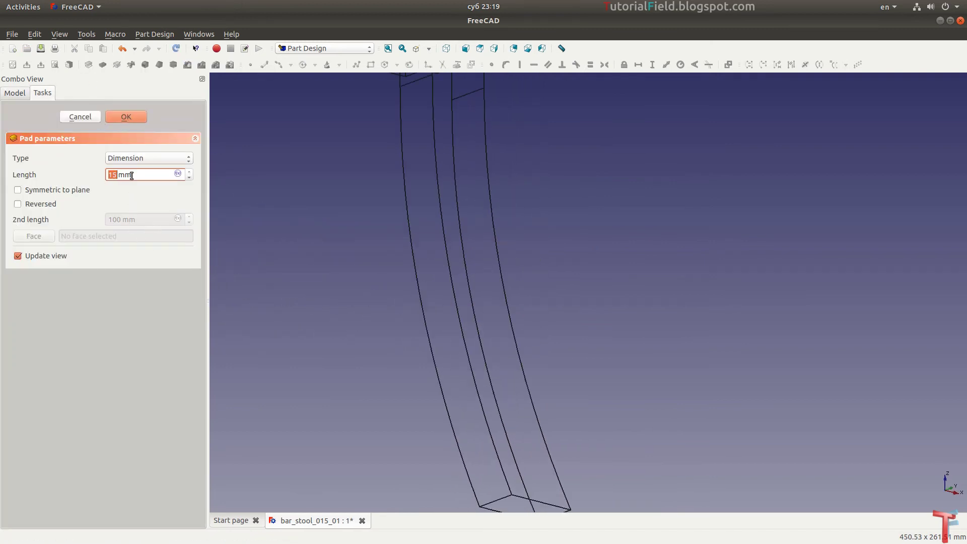
Pad the rail 370 mm in the reversed direction.
{"action": "type", "text": "370"}
{"action": "left_click", "coordinate": [22, 205]}
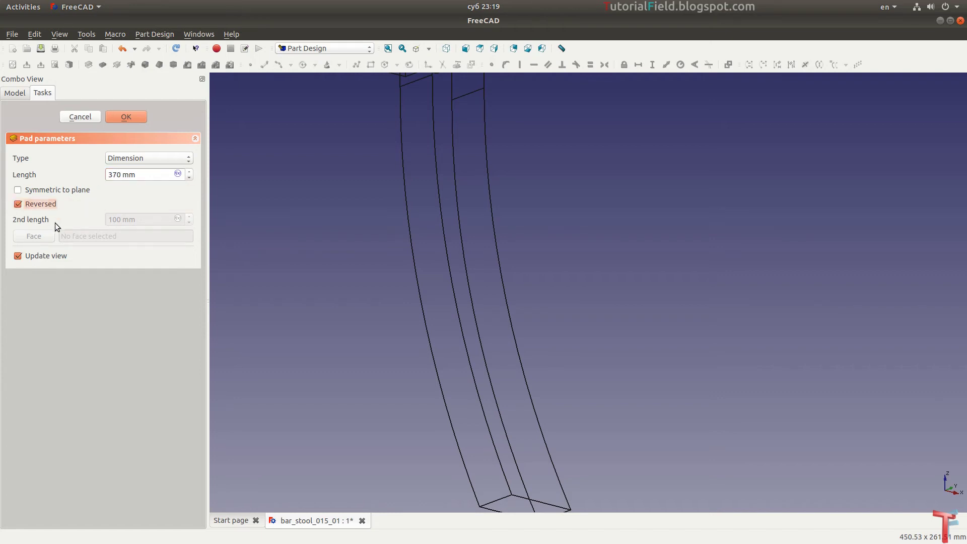
{"action": "left_click", "coordinate": [127, 124]}
Hide the front legs, switch the draw style to Shaded, and start a sketch on the rail end face.
{"action": "scroll", "coordinate": [347, 364], "scroll_direction": "down", "scroll_amount": 5}
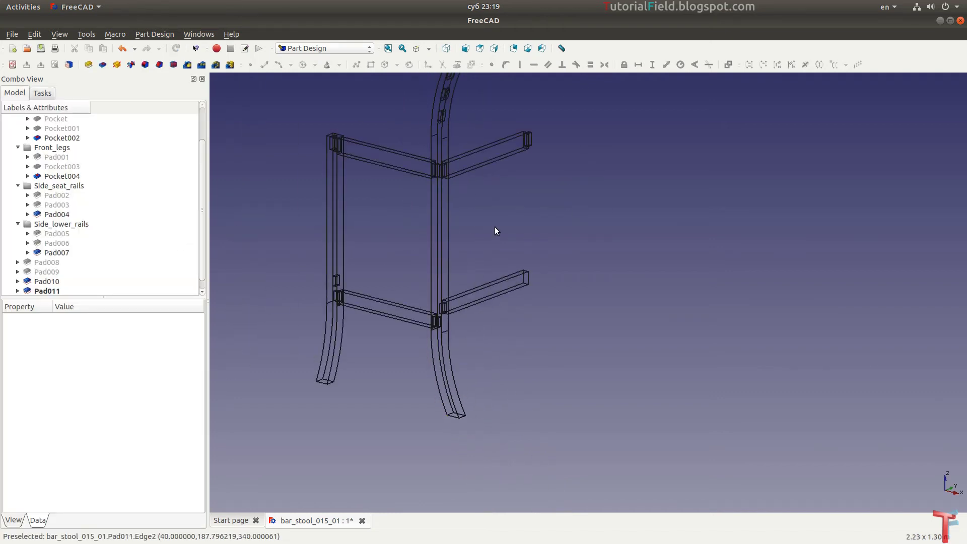
{"action": "scroll", "coordinate": [491, 252], "scroll_direction": "up", "scroll_amount": 5}
{"action": "scroll", "coordinate": [367, 390], "scroll_direction": "up", "scroll_amount": 2}
{"action": "left_click", "coordinate": [52, 137]}
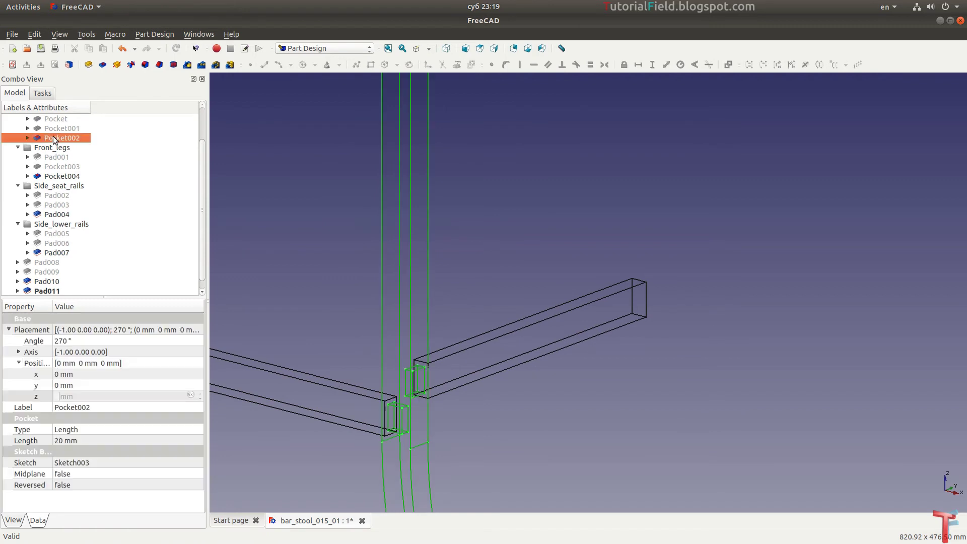
{"action": "key", "text": "space"}
{"action": "scroll", "coordinate": [431, 373], "scroll_direction": "up", "scroll_amount": 2}
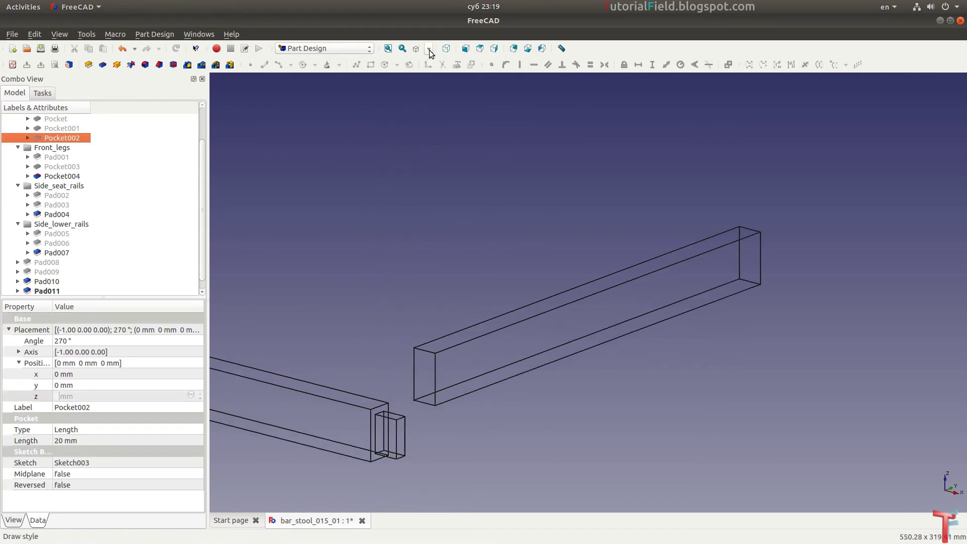
{"action": "left_click", "coordinate": [429, 48]}
{"action": "left_click", "coordinate": [420, 385]}
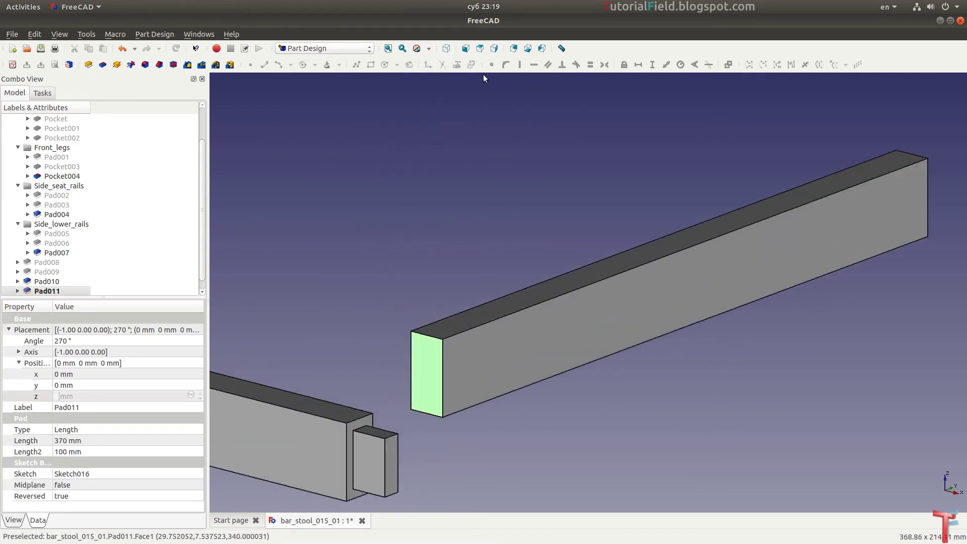
{"action": "left_click", "coordinate": [13, 65]}
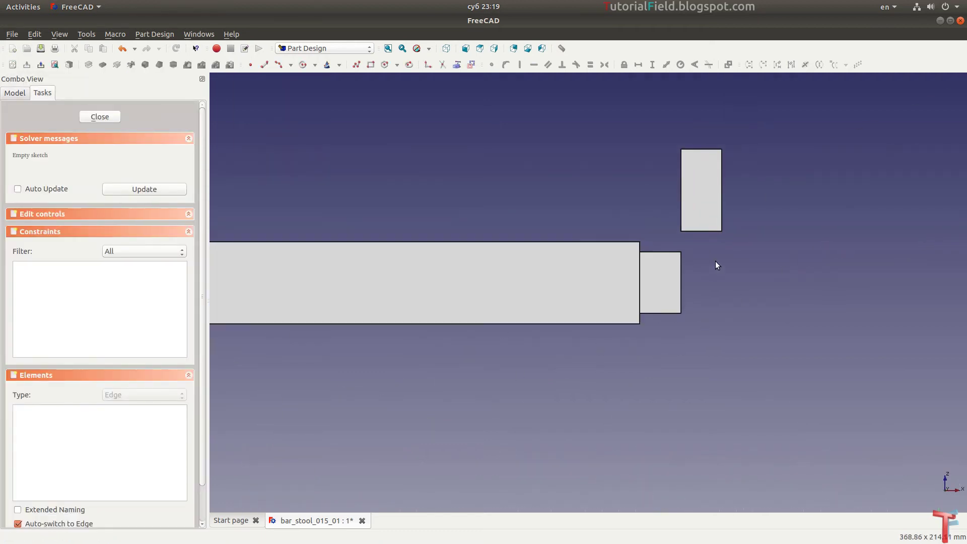
Centre the rail end and draw a rectangle inside its face.
{"action": "scroll", "coordinate": [548, 347], "scroll_direction": "up", "scroll_amount": 1}
{"action": "scroll", "coordinate": [623, 269], "scroll_direction": "up", "scroll_amount": 1}
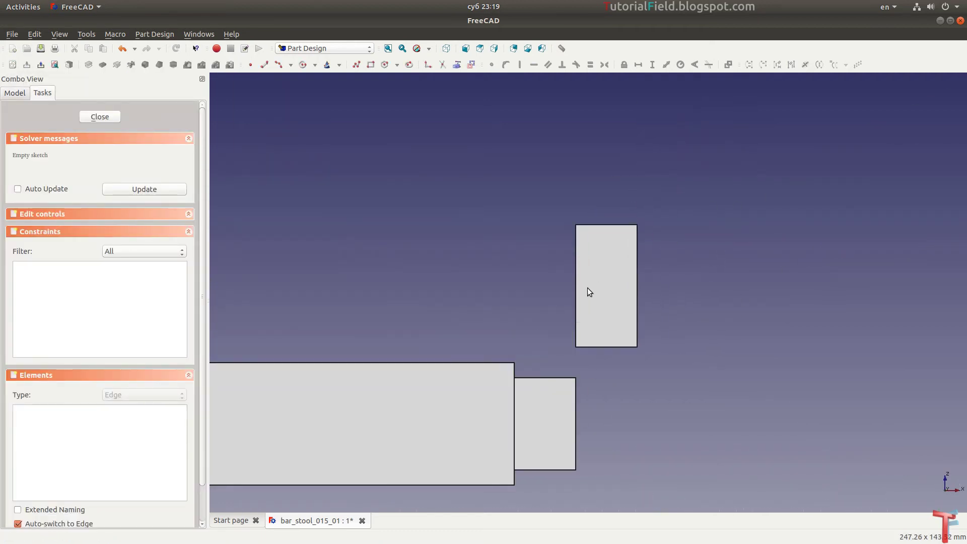
{"action": "right_click", "coordinate": [619, 275]}
{"action": "middle_click_drag", "start_coordinate": [605, 288], "coordinate": [633, 255]}
{"action": "scroll", "coordinate": [638, 250], "scroll_direction": "up", "scroll_amount": 1}
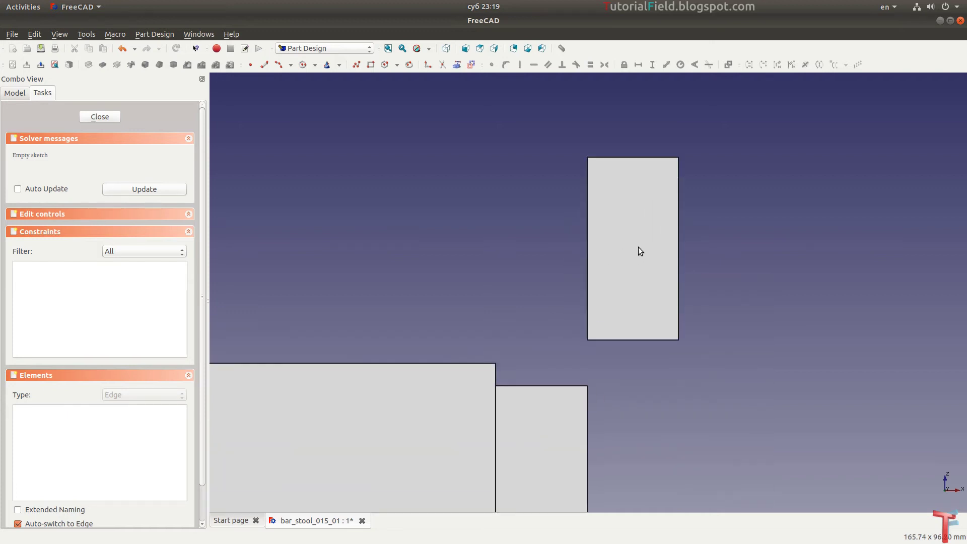
{"action": "left_click", "coordinate": [370, 64]}
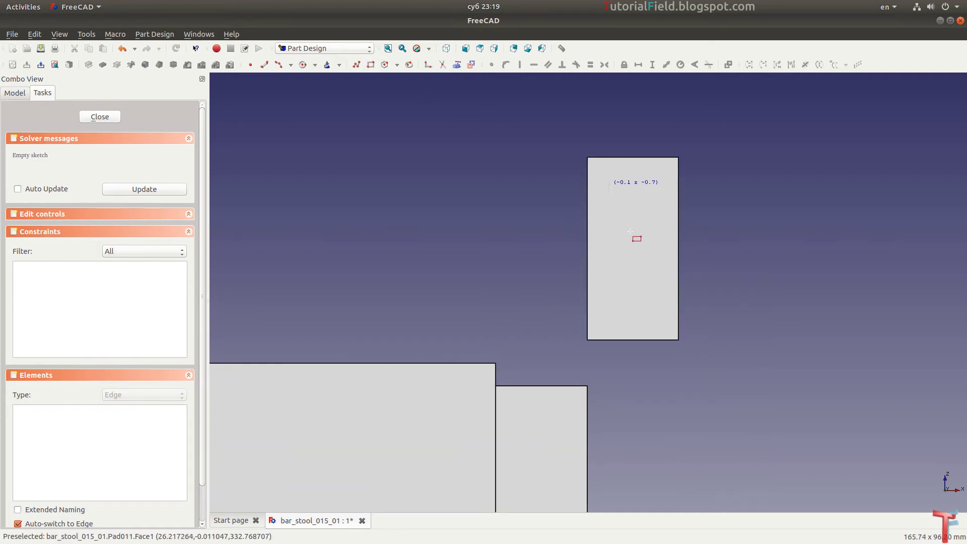
{"action": "left_click", "coordinate": [609, 183]}
{"action": "left_click", "coordinate": [652, 315]}
Constrain the rectangle to 10 mm wide and 30 mm tall.
{"action": "left_click", "coordinate": [635, 182]}
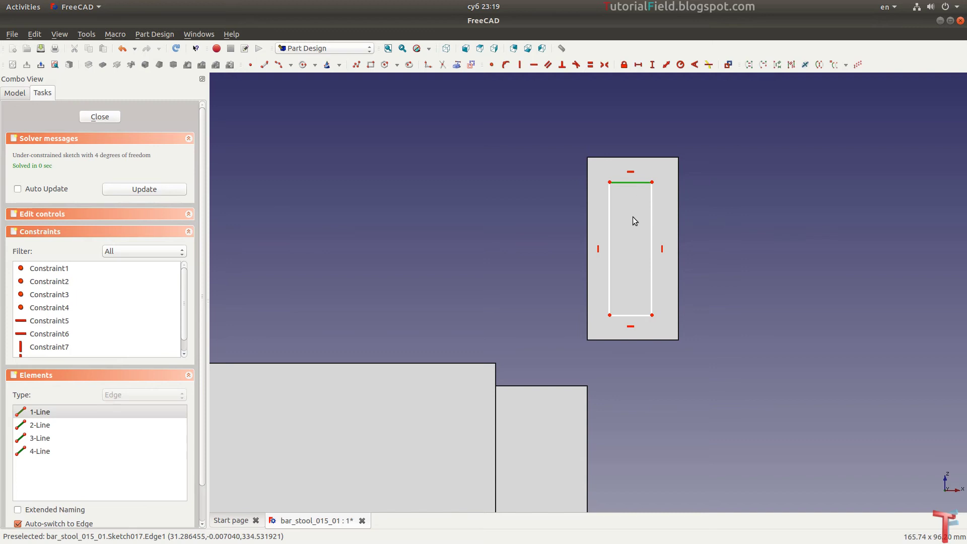
{"action": "key", "text": "shift+h"}
{"action": "type", "text": "10"}
{"action": "key", "text": "Return"}
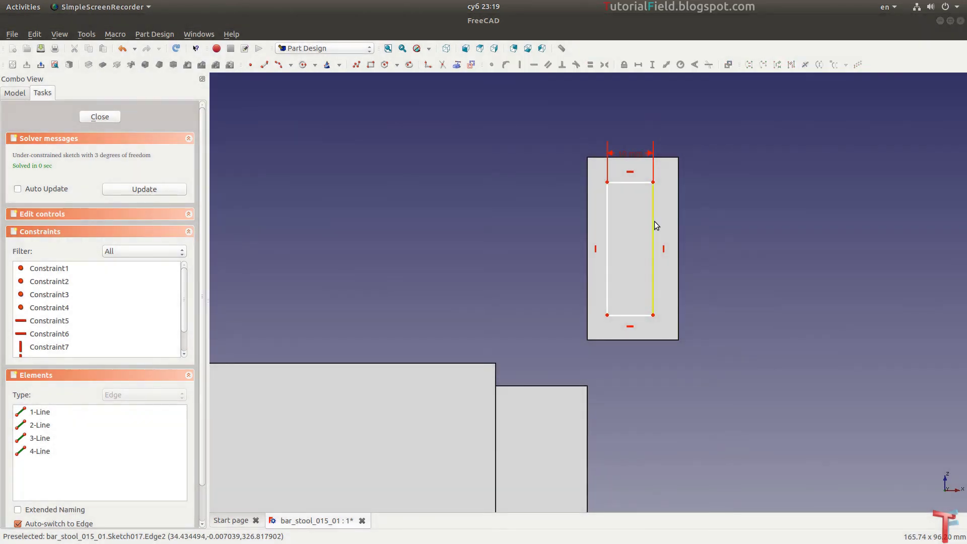
{"action": "left_click", "coordinate": [653, 224]}
{"action": "type", "text": "i"}
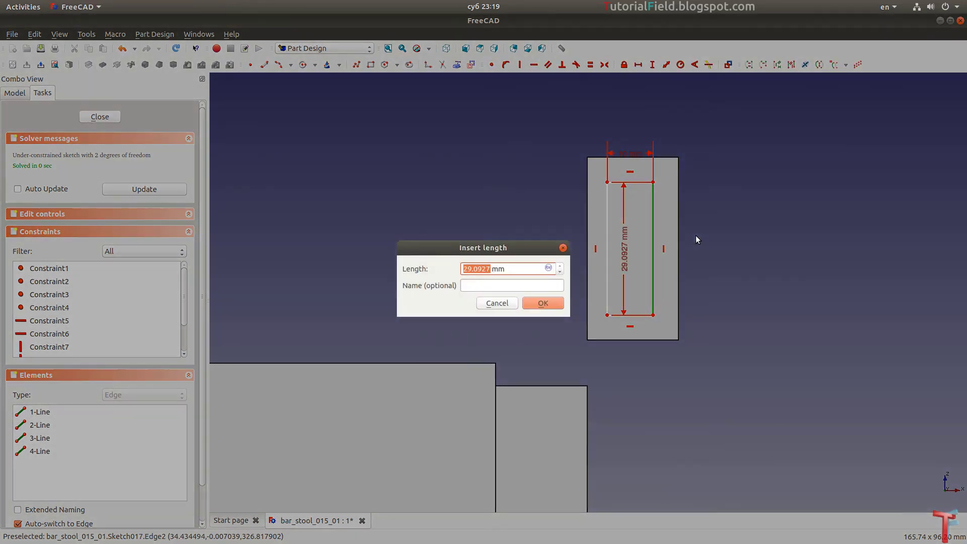
{"action": "type", "text": "30"}
{"action": "key", "text": "Return"}
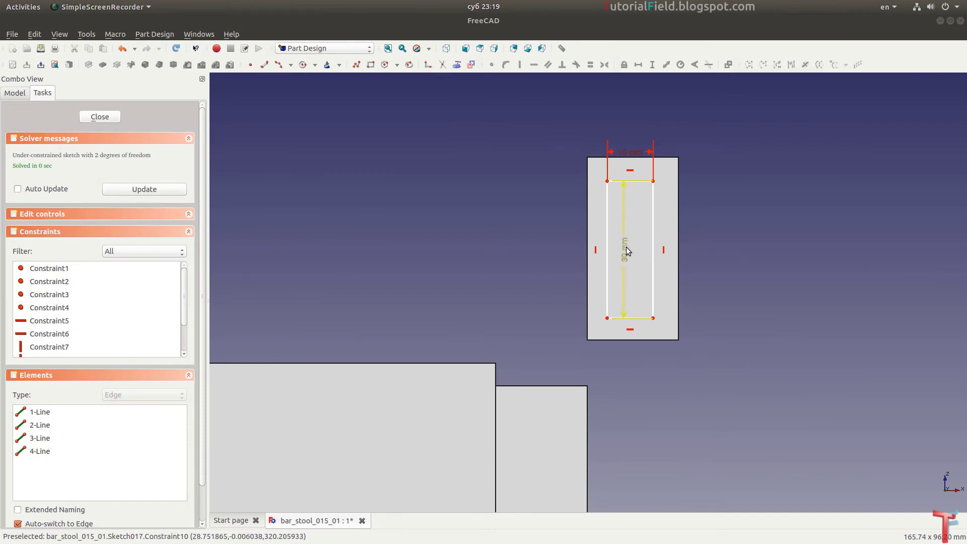
{"action": "left_click_drag", "start_coordinate": [626, 248], "coordinate": [713, 251]}
{"action": "left_click_drag", "start_coordinate": [638, 153], "coordinate": [638, 130]}
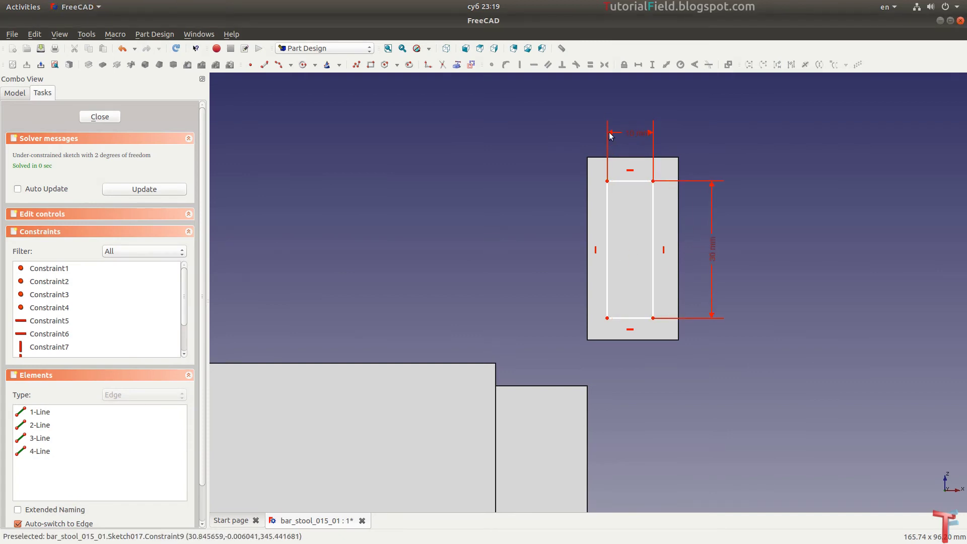
Reference the face's left edge and inset the rectangle 5 mm from the side.
{"action": "left_click", "coordinate": [457, 64]}
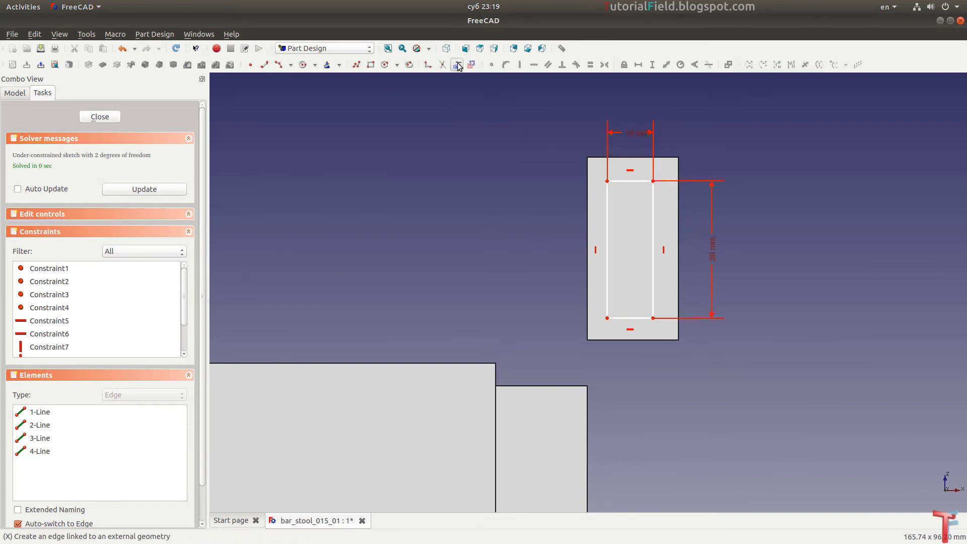
{"action": "left_click", "coordinate": [587, 236]}
{"action": "scroll", "coordinate": [604, 181], "scroll_direction": "up", "scroll_amount": 2}
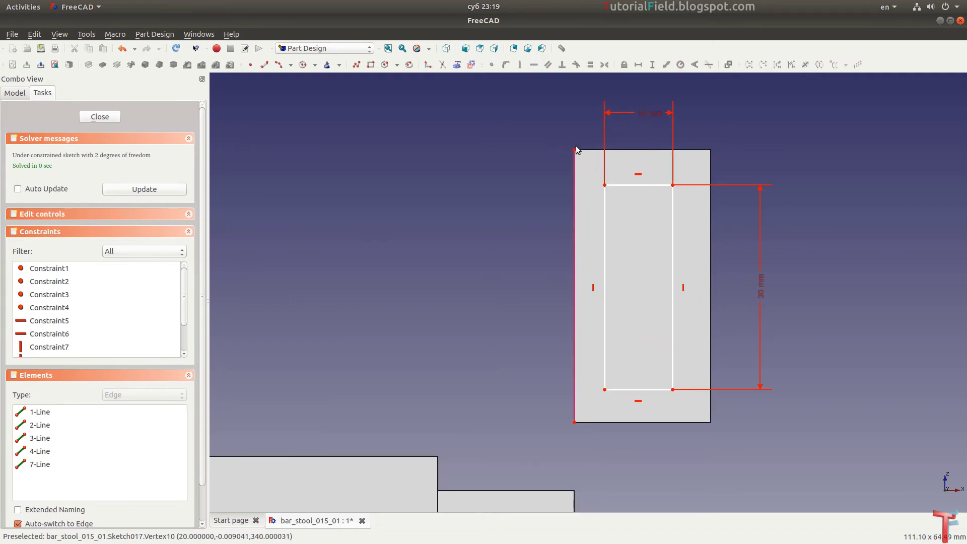
{"action": "left_click", "coordinate": [575, 150]}
{"action": "left_click", "coordinate": [604, 185]}
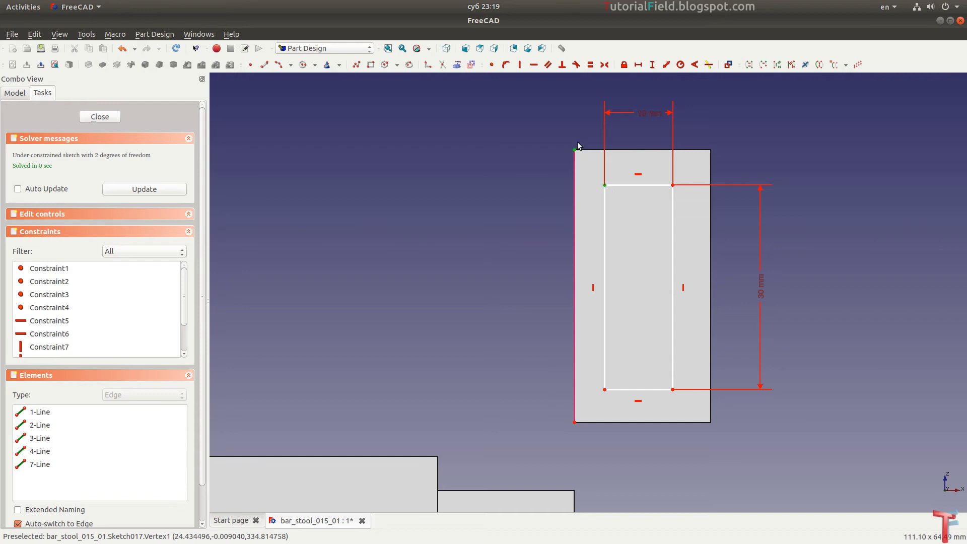
{"action": "key", "text": "shift+h"}
{"action": "type", "text": "5"}
{"action": "key", "text": "Return"}
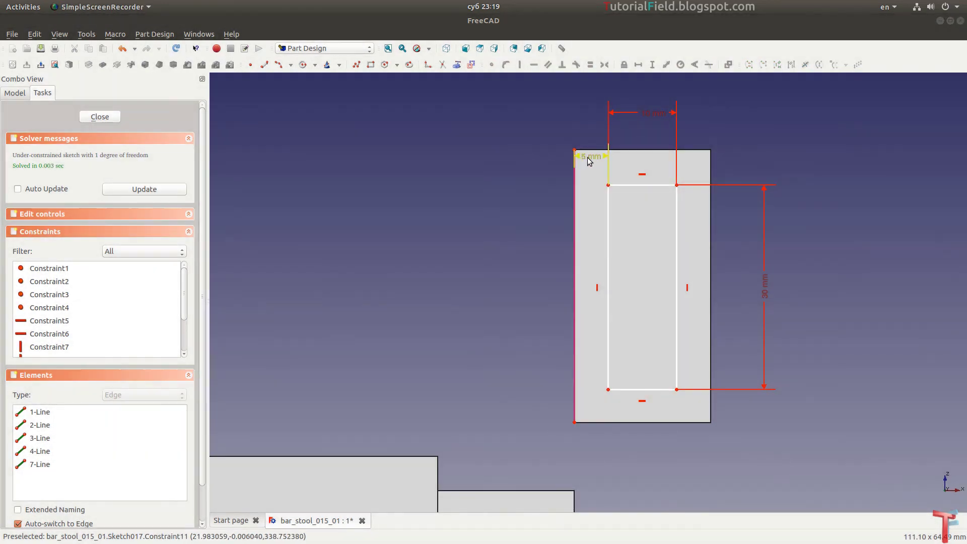
{"action": "left_click_drag", "start_coordinate": [587, 158], "coordinate": [508, 126]}
Inset the rectangle 5 mm from the top edge and close the sketch.
{"action": "left_click", "coordinate": [608, 185]}
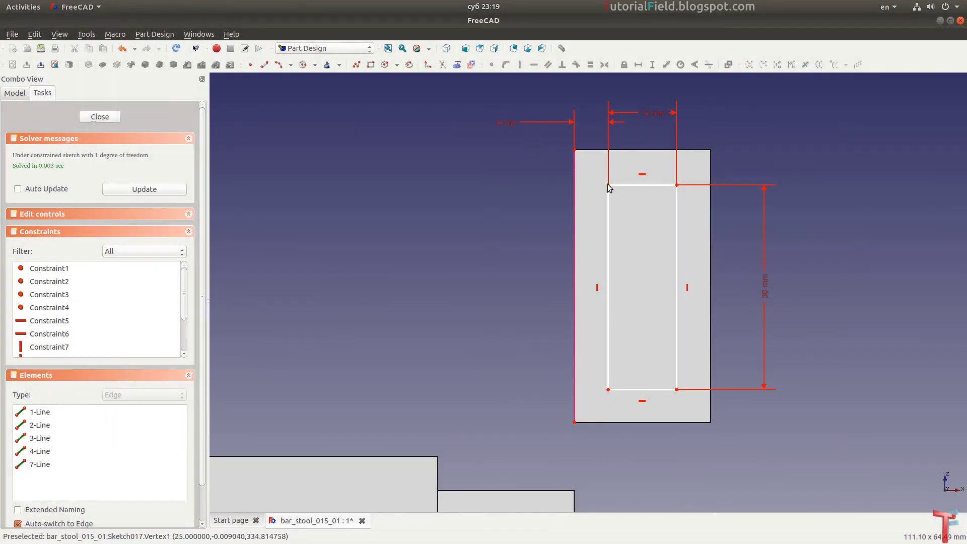
{"action": "left_click", "coordinate": [576, 152]}
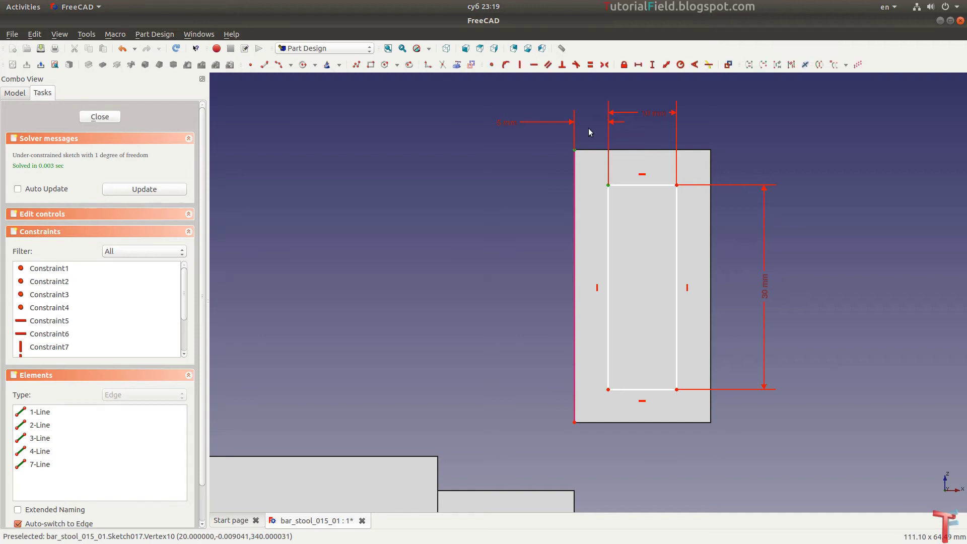
{"action": "key", "text": "shift+v"}
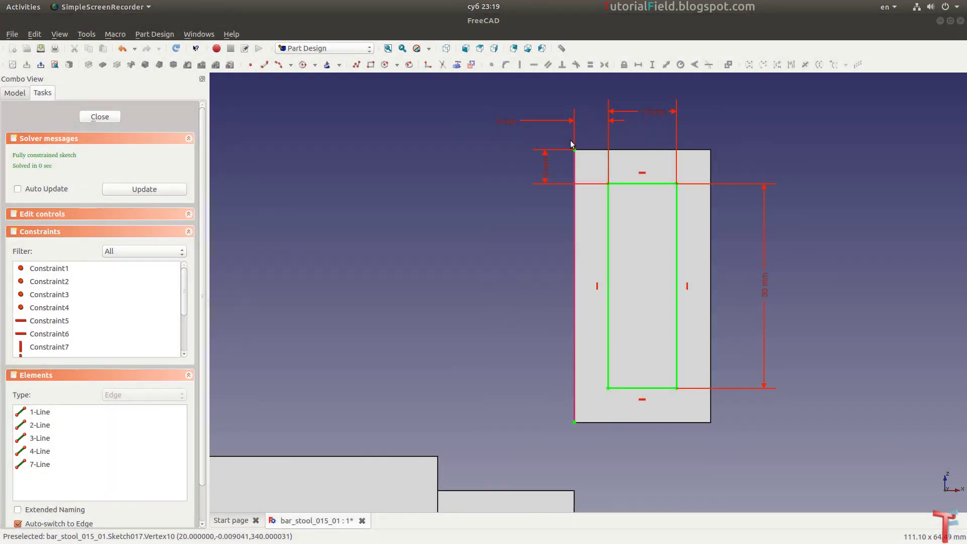
{"action": "left_click_drag", "start_coordinate": [541, 179], "coordinate": [532, 230]}
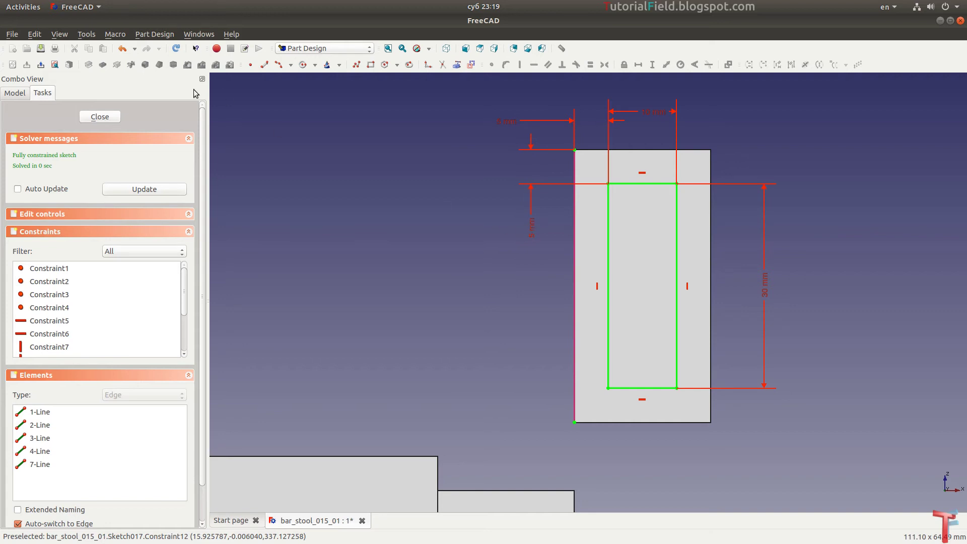
{"action": "left_click", "coordinate": [100, 116]}
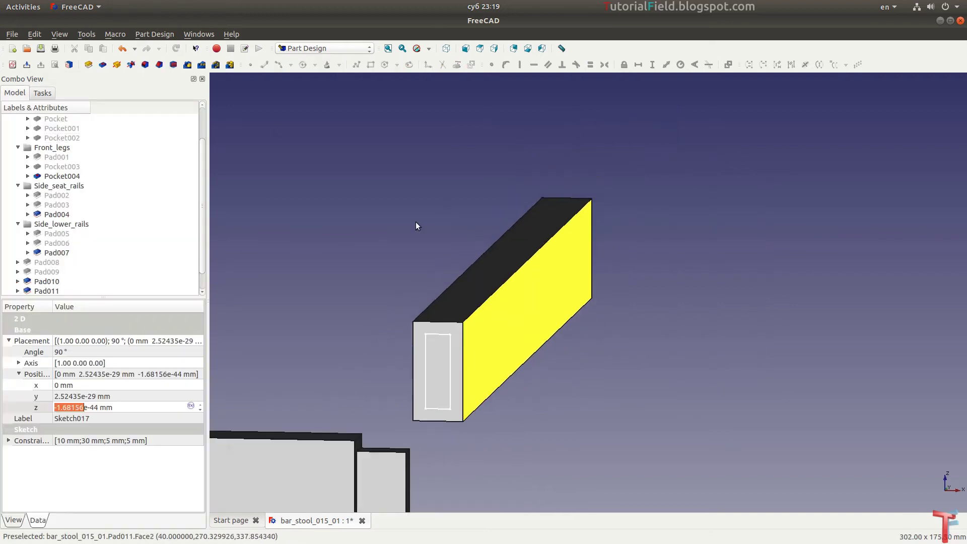
Pad Sketch017 20 mm to form the tenon.
{"action": "left_click", "coordinate": [89, 64]}
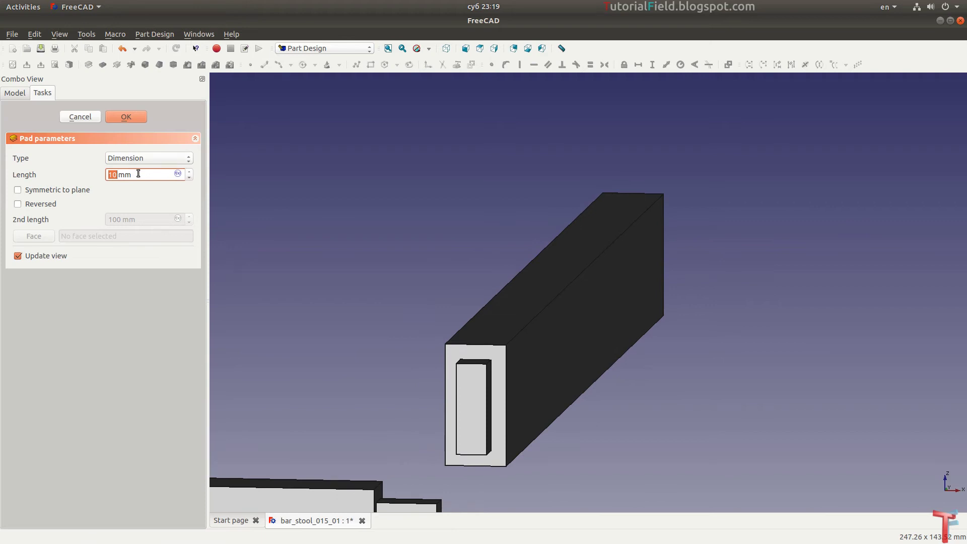
{"action": "type", "text": "20"}
{"action": "left_click", "coordinate": [134, 117]}
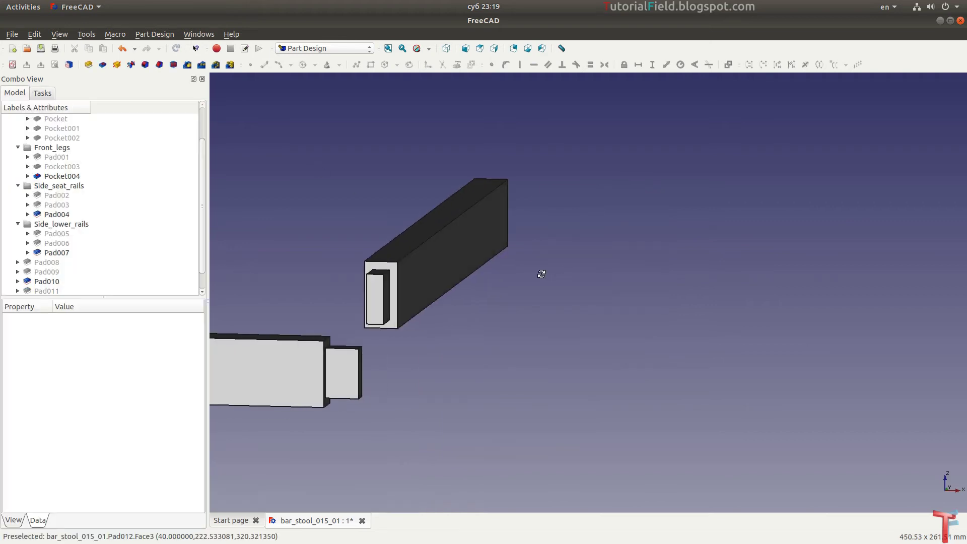
Select the other rail's end face and dismiss the Pad no-sketch warning.
{"action": "middle_click_drag", "start_coordinate": [541, 273], "coordinate": [371, 294]}
{"action": "scroll", "coordinate": [475, 264], "scroll_direction": "down", "scroll_amount": 5}
{"action": "scroll", "coordinate": [682, 211], "scroll_direction": "up", "scroll_amount": 5}
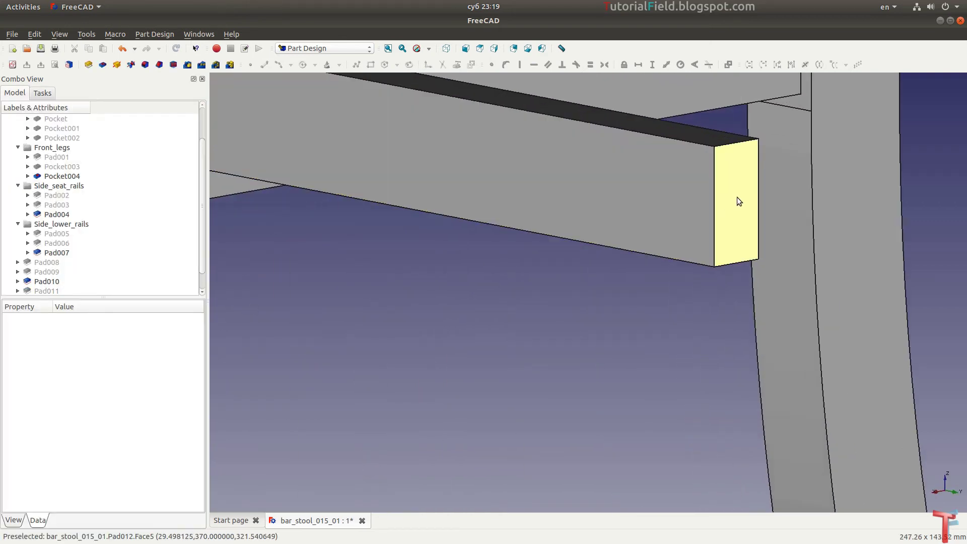
{"action": "left_click", "coordinate": [737, 201]}
{"action": "scroll", "coordinate": [711, 245], "scroll_direction": "down", "scroll_amount": 3}
{"action": "scroll", "coordinate": [623, 228], "scroll_direction": "up", "scroll_amount": 2}
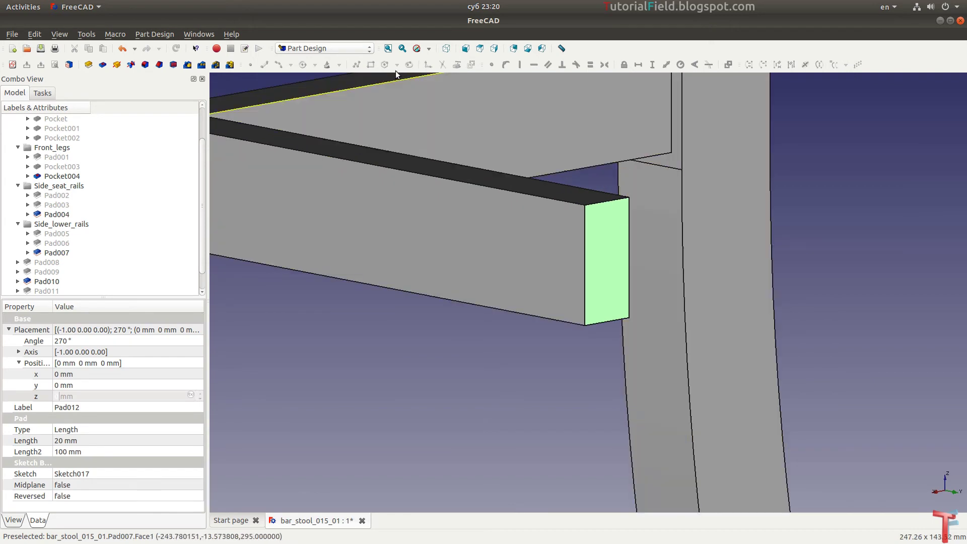
{"action": "left_click", "coordinate": [88, 65]}
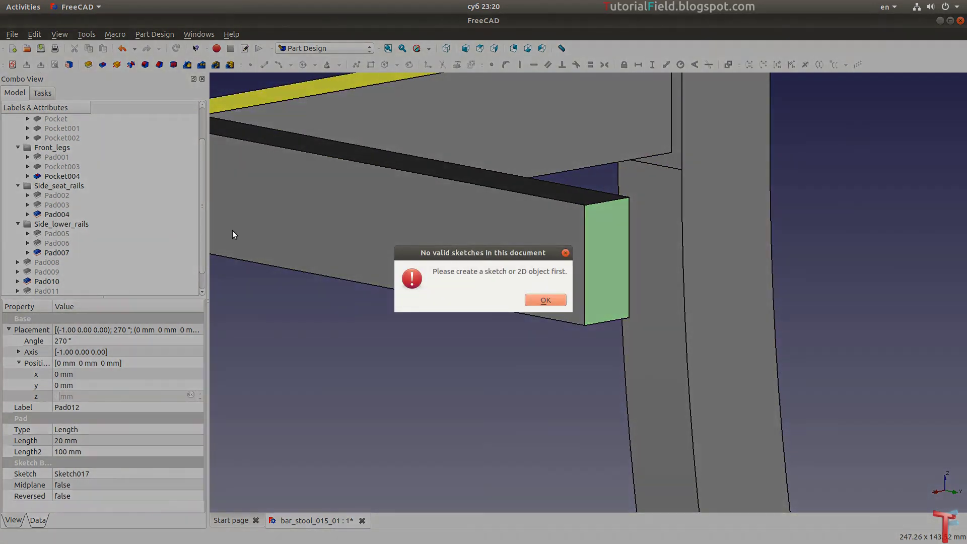
{"action": "left_click", "coordinate": [527, 303]}
Start a sketch on the selected rail end and draw a rectangle.
{"action": "left_click", "coordinate": [12, 64]}
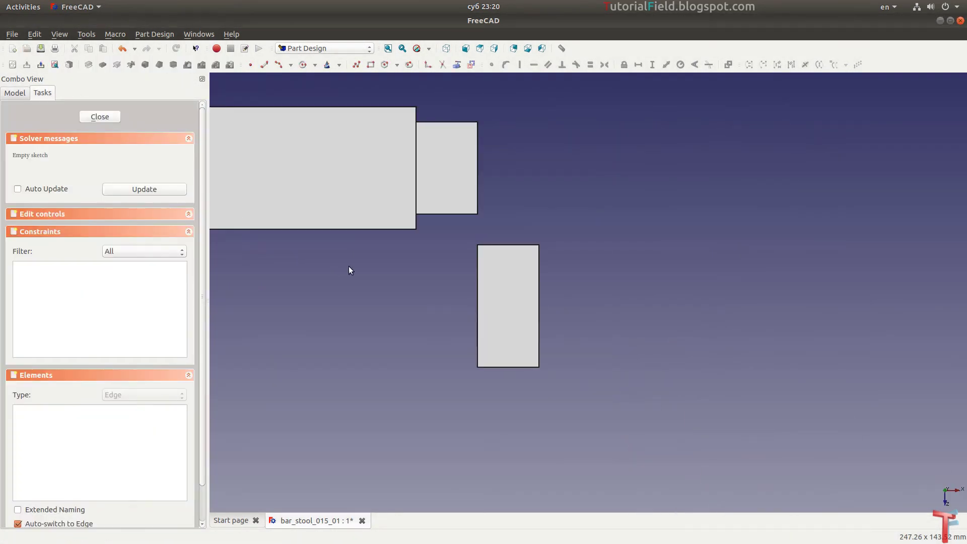
{"action": "scroll", "coordinate": [502, 314], "scroll_direction": "up", "scroll_amount": 2}
{"action": "left_click", "coordinate": [371, 65]}
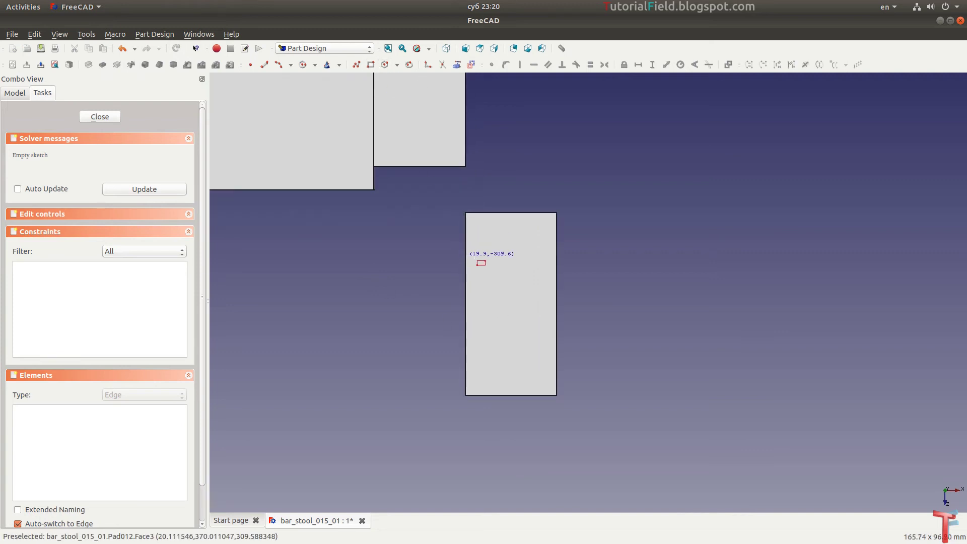
{"action": "left_click", "coordinate": [484, 241]}
{"action": "left_click", "coordinate": [535, 364]}
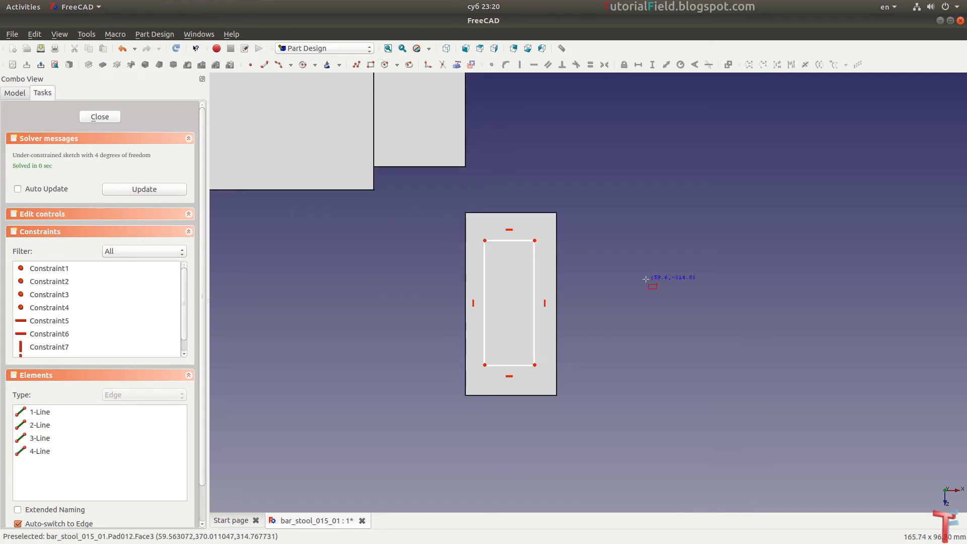
Constrain the rectangle to 10 mm wide and 30 mm tall.
{"action": "left_click", "coordinate": [508, 242]}
{"action": "key", "text": "shift+h"}
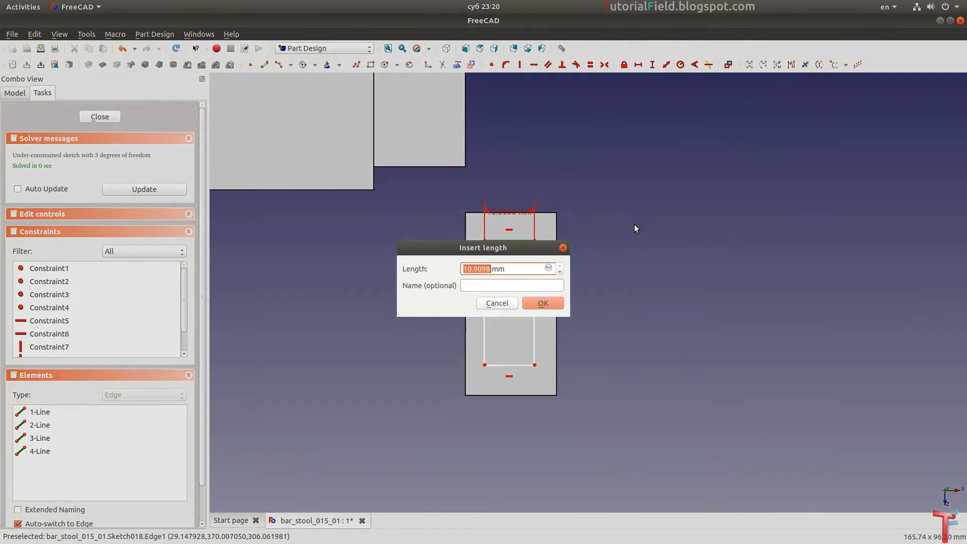
{"action": "type", "text": "10"}
{"action": "key", "text": "Return"}
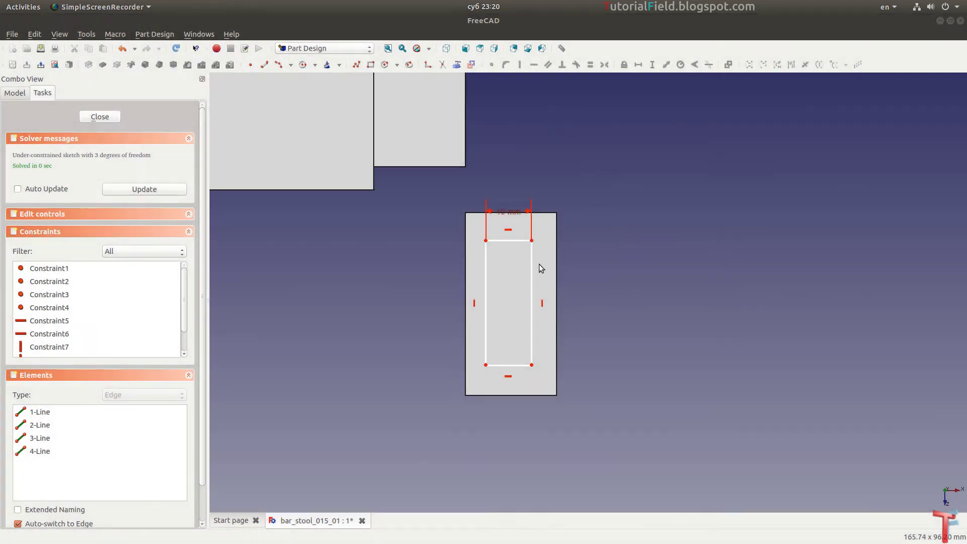
{"action": "left_click", "coordinate": [531, 269]}
{"action": "key", "text": "shift+v"}
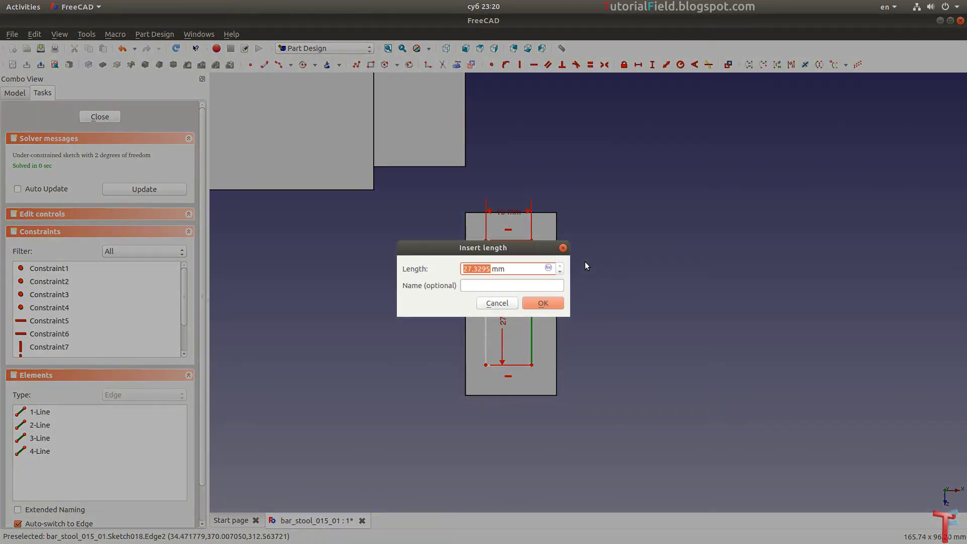
{"action": "type", "text": "30"}
{"action": "key", "text": "Return"}
{"action": "scroll", "coordinate": [460, 250], "scroll_direction": "up", "scroll_amount": 2}
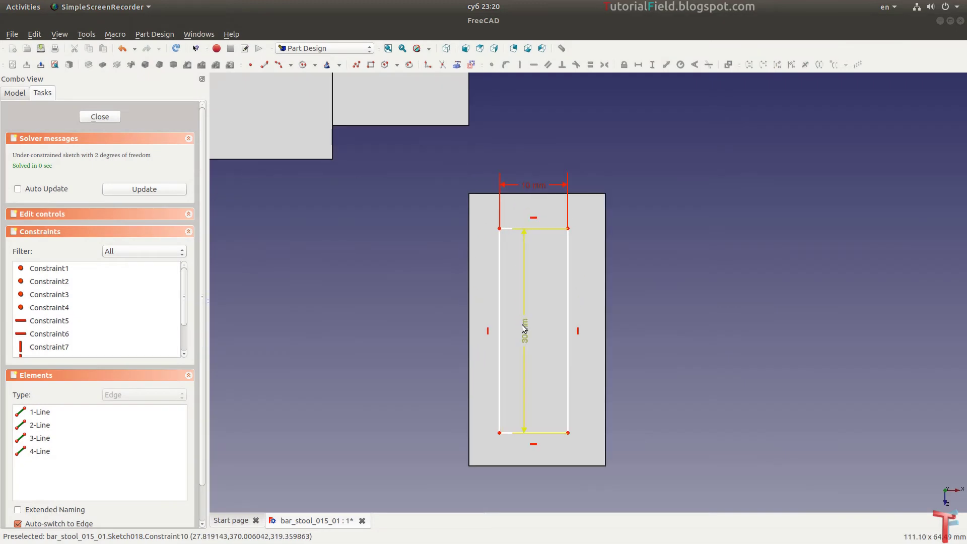
{"action": "left_click_drag", "start_coordinate": [646, 335], "coordinate": [656, 336]}
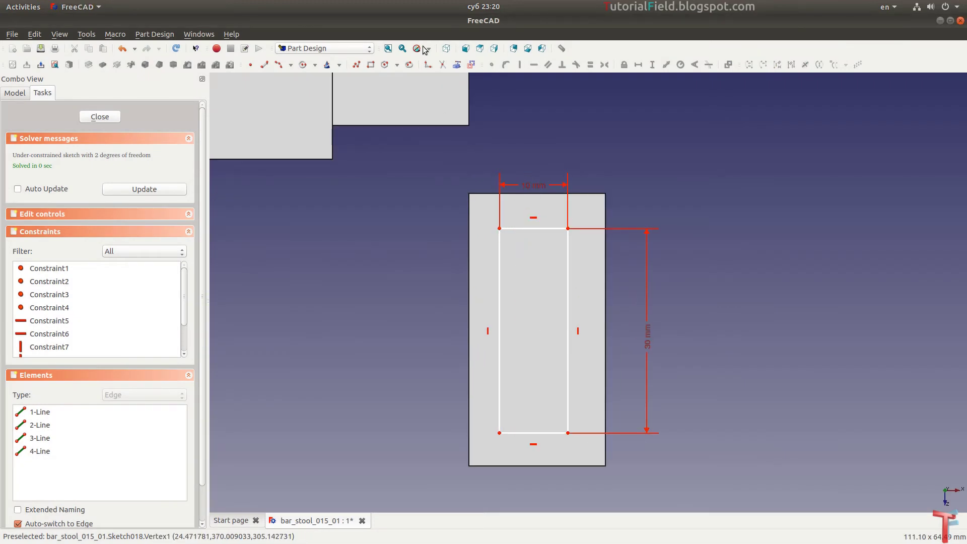
Reference the rail end's left edge and inset the rectangle 5 mm from it.
{"action": "left_click", "coordinate": [457, 66]}
{"action": "left_click", "coordinate": [470, 265]}
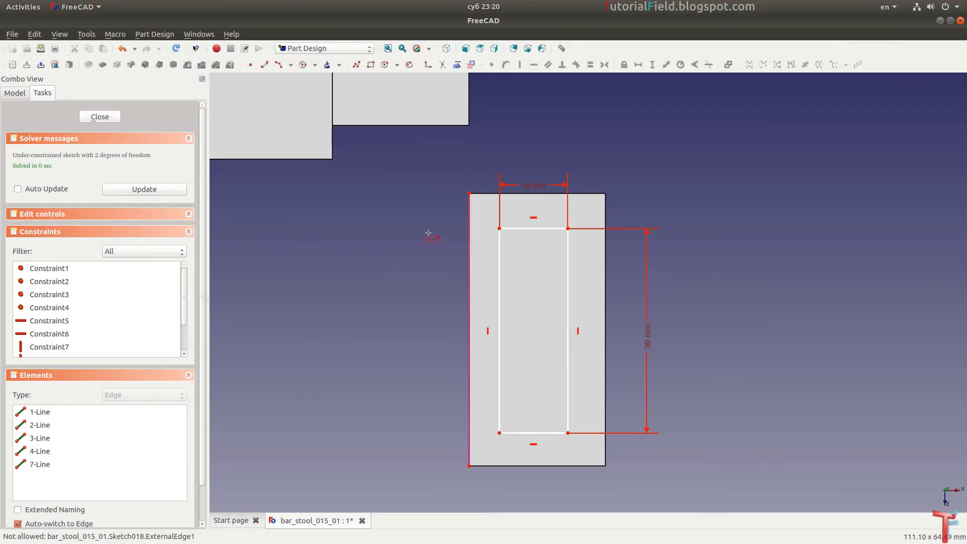
{"action": "left_click", "coordinate": [469, 193]}
{"action": "left_click", "coordinate": [499, 229]}
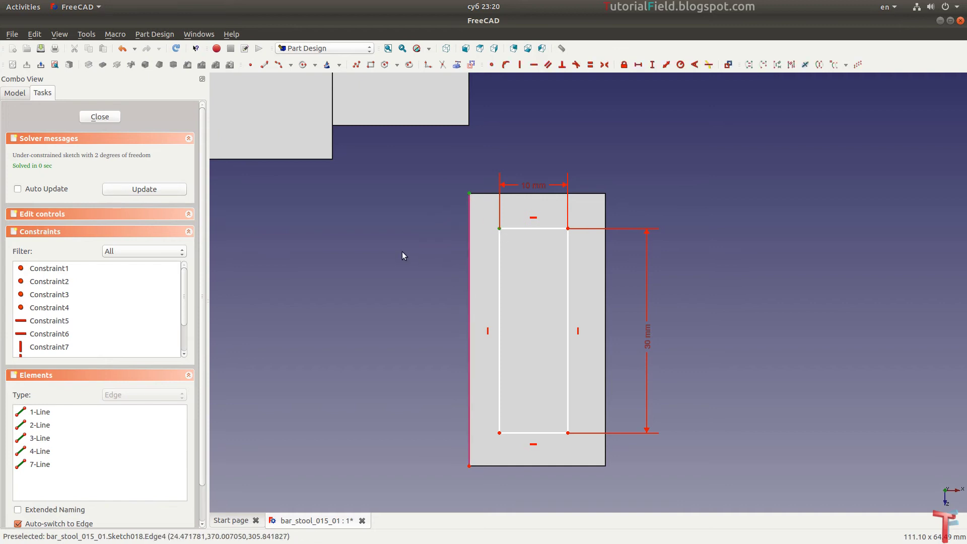
{"action": "key", "text": "shift+h"}
{"action": "type", "text": "5"}
{"action": "key", "text": "Return"}
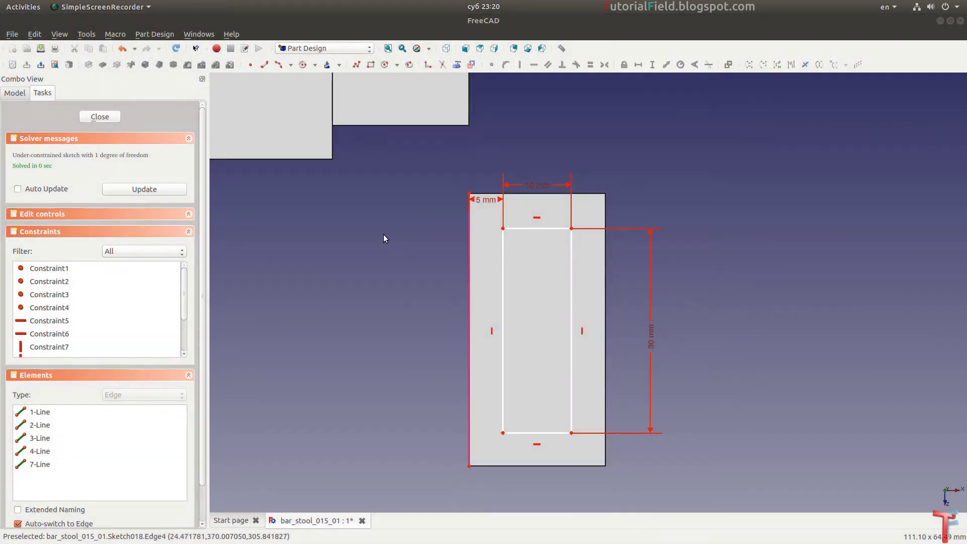
{"action": "left_click_drag", "start_coordinate": [475, 201], "coordinate": [442, 176]}
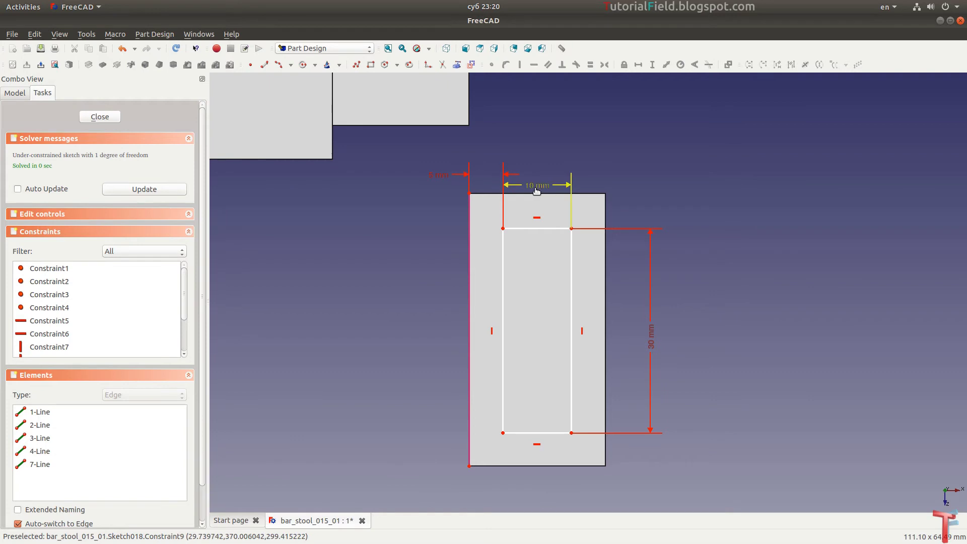
{"action": "left_click_drag", "start_coordinate": [537, 186], "coordinate": [537, 180]}
Inset the rectangle 5 mm from the top edge and close Sketch018.
{"action": "left_click", "coordinate": [468, 194]}
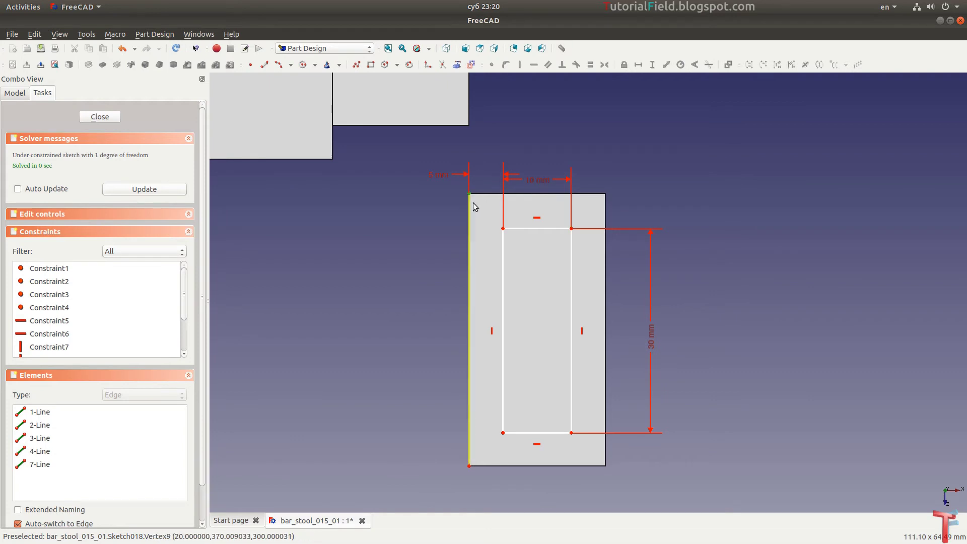
{"action": "left_click", "coordinate": [501, 228]}
{"action": "key", "text": "i"}
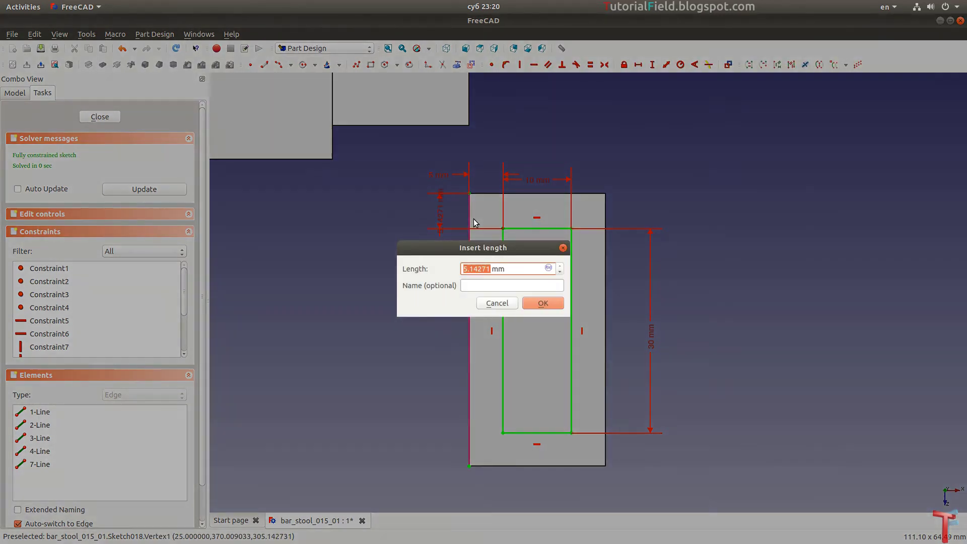
{"action": "key", "text": "Return"}
{"action": "left_click_drag", "start_coordinate": [439, 222], "coordinate": [435, 278]}
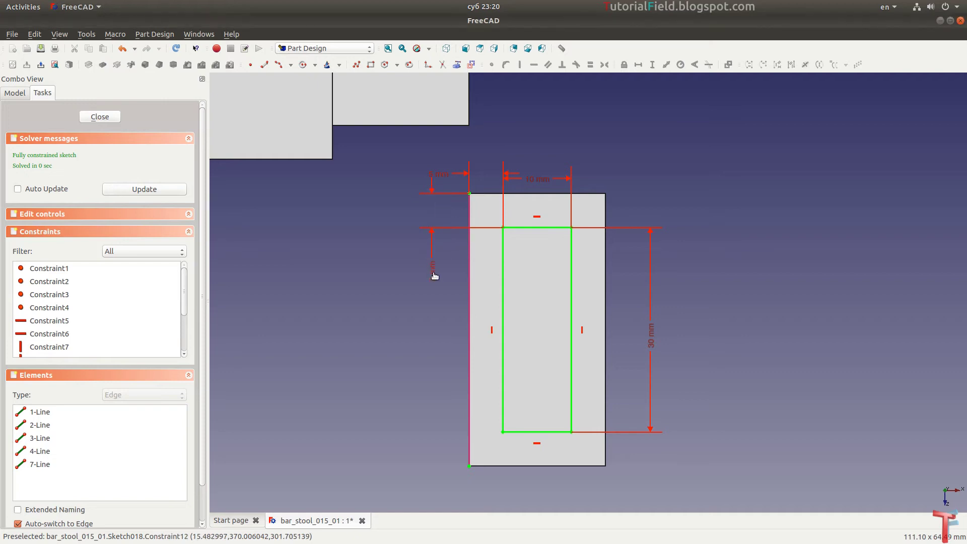
{"action": "left_click_drag", "start_coordinate": [538, 179], "coordinate": [544, 169]}
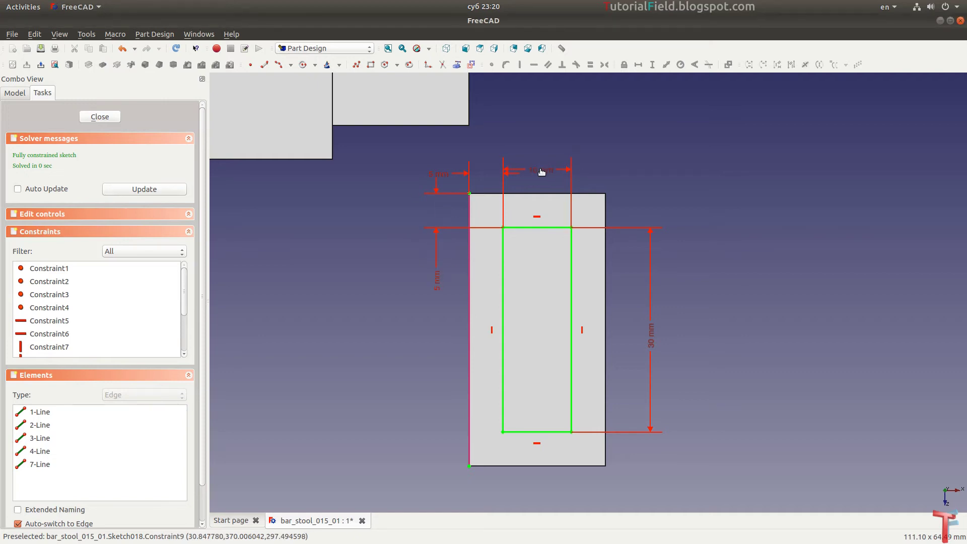
{"action": "left_click", "coordinate": [100, 116]}
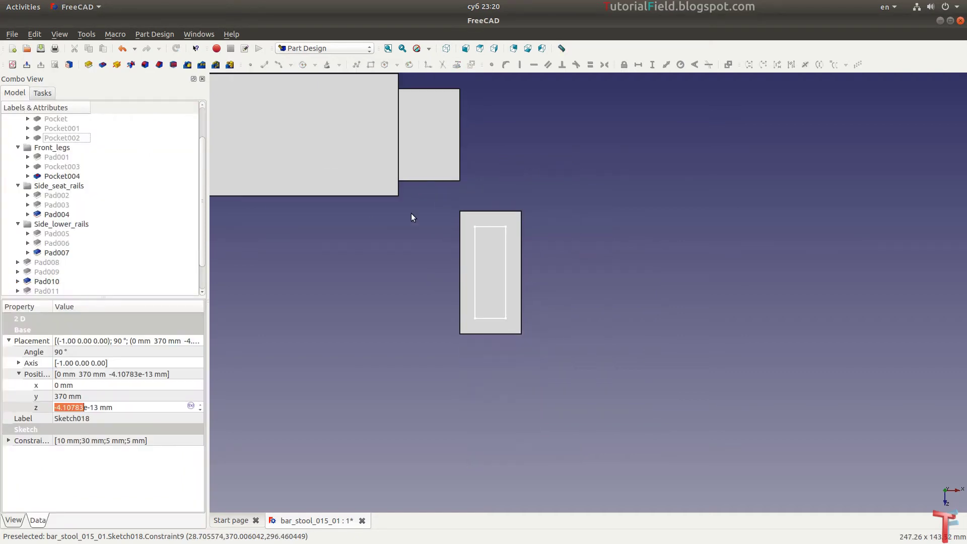
Pad the tenon sketch 20 mm out of the rail end.
{"action": "left_click", "coordinate": [88, 64]}
{"action": "key", "text": "0"}
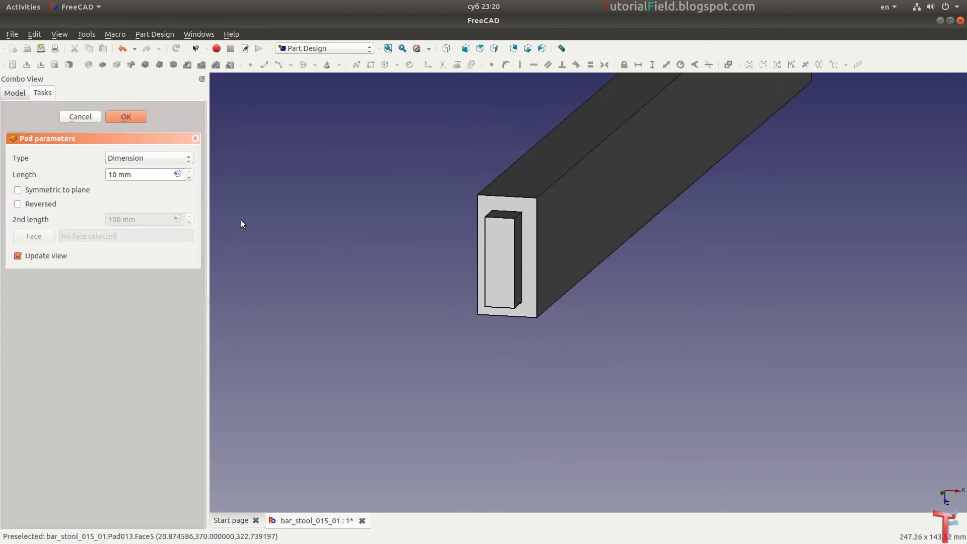
{"action": "double_click", "coordinate": [147, 180]}
{"action": "type", "text": "20"}
{"action": "left_click", "coordinate": [125, 120]}
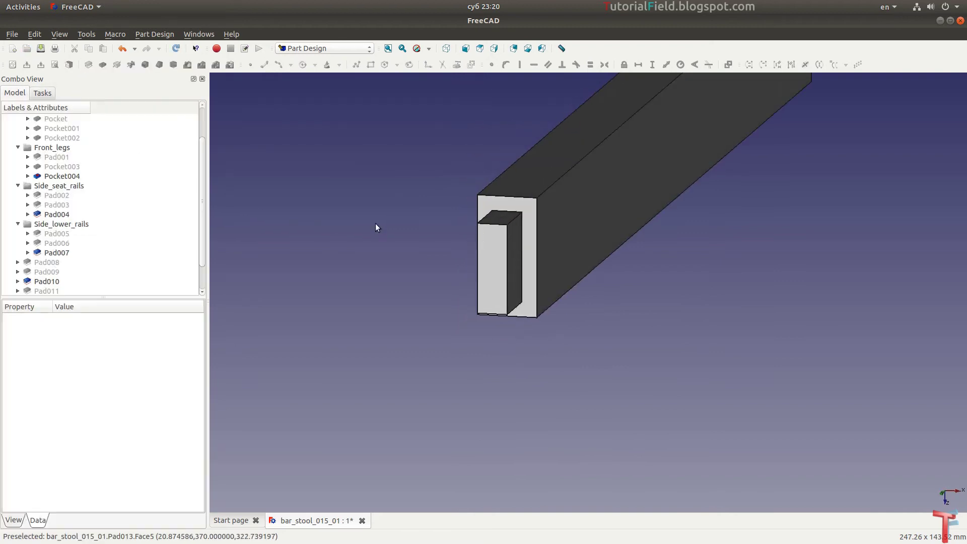
Zoom out in axonometric view to inspect the frame's tenons.
{"action": "scroll", "coordinate": [387, 212], "scroll_direction": "down", "scroll_amount": 5}
{"action": "scroll", "coordinate": [428, 259], "scroll_direction": "down", "scroll_amount": 3}
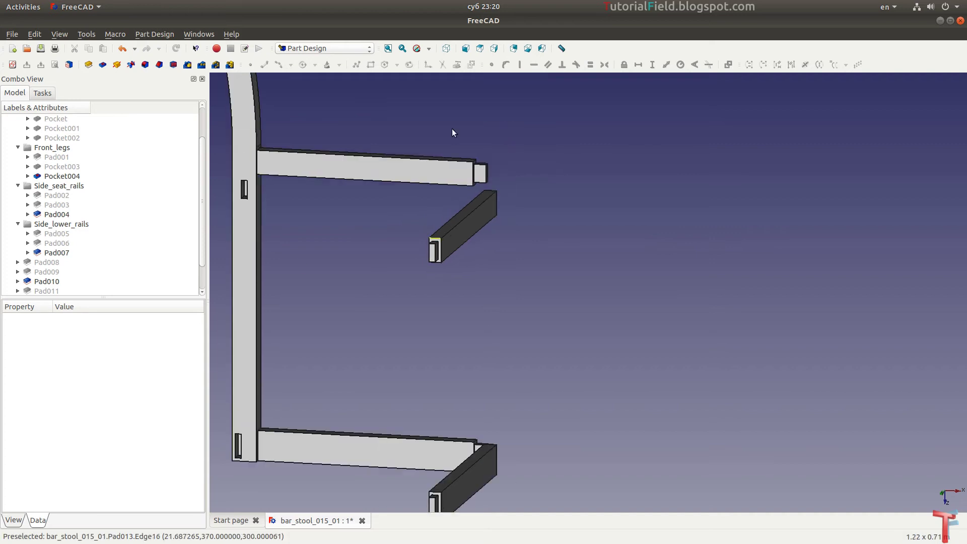
{"action": "left_click", "coordinate": [446, 50]}
{"action": "scroll", "coordinate": [410, 195], "scroll_direction": "down", "scroll_amount": 5}
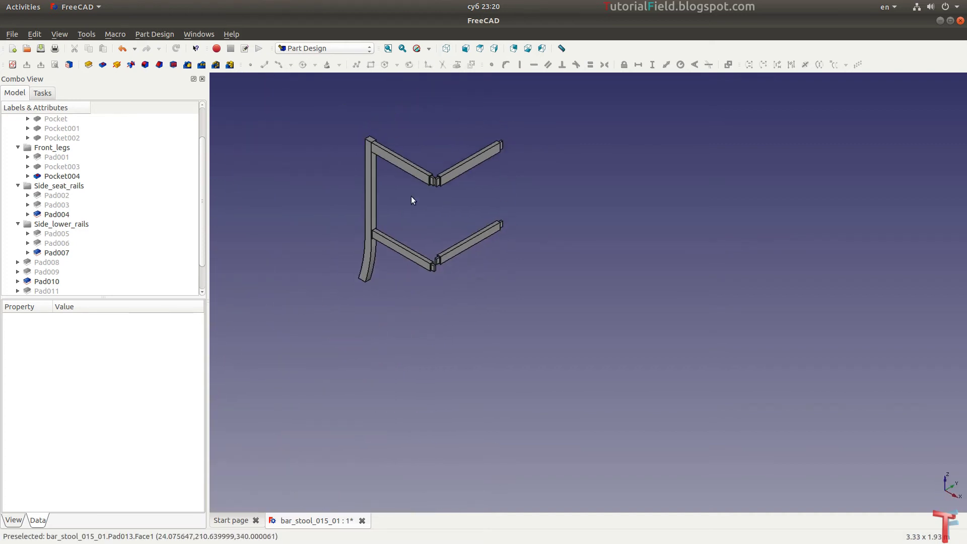
{"action": "scroll", "coordinate": [405, 213], "scroll_direction": "up", "scroll_amount": 2}
{"action": "scroll", "coordinate": [433, 202], "scroll_direction": "up", "scroll_amount": 1}
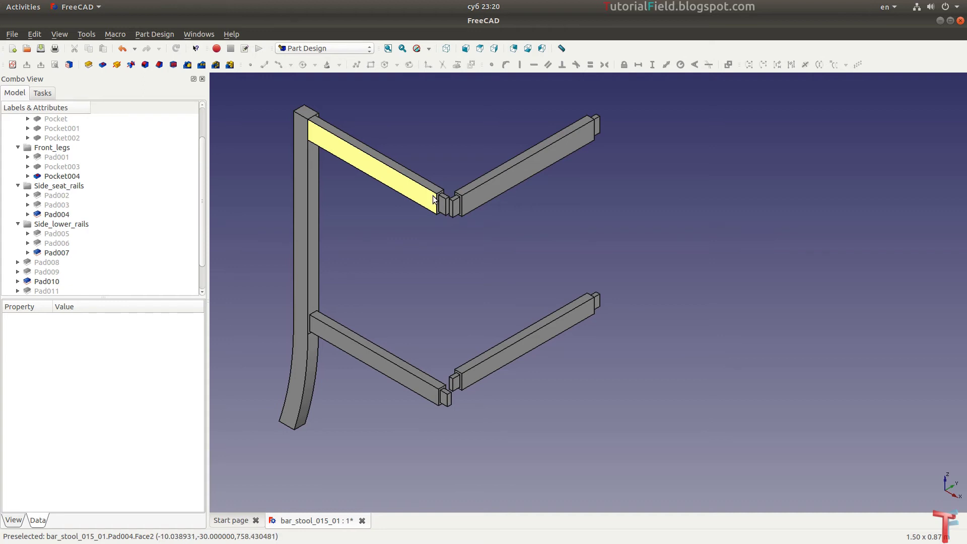
{"action": "scroll", "coordinate": [431, 217], "scroll_direction": "down", "scroll_amount": 1}
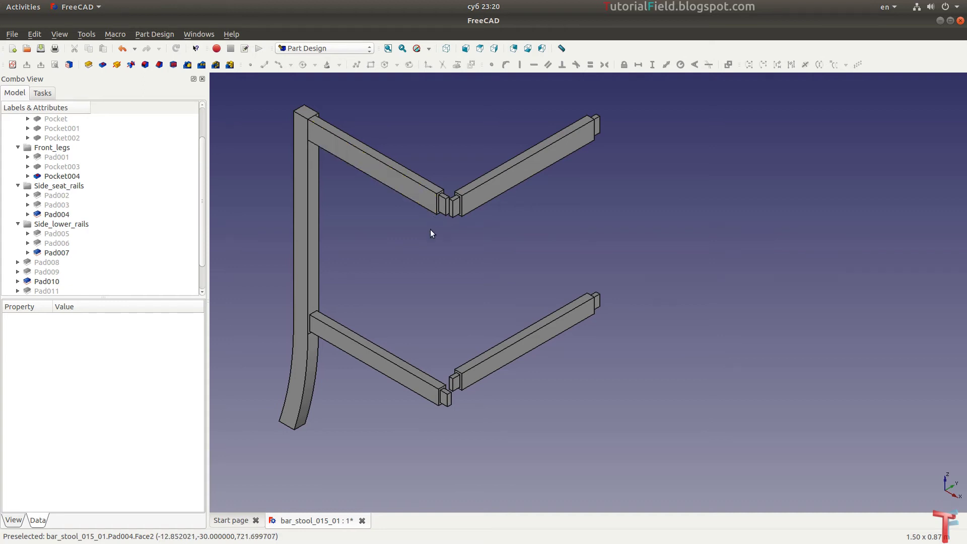
{"action": "scroll", "coordinate": [429, 202], "scroll_direction": "down", "scroll_amount": 1}
{"action": "scroll", "coordinate": [445, 227], "scroll_direction": "up", "scroll_amount": 2}
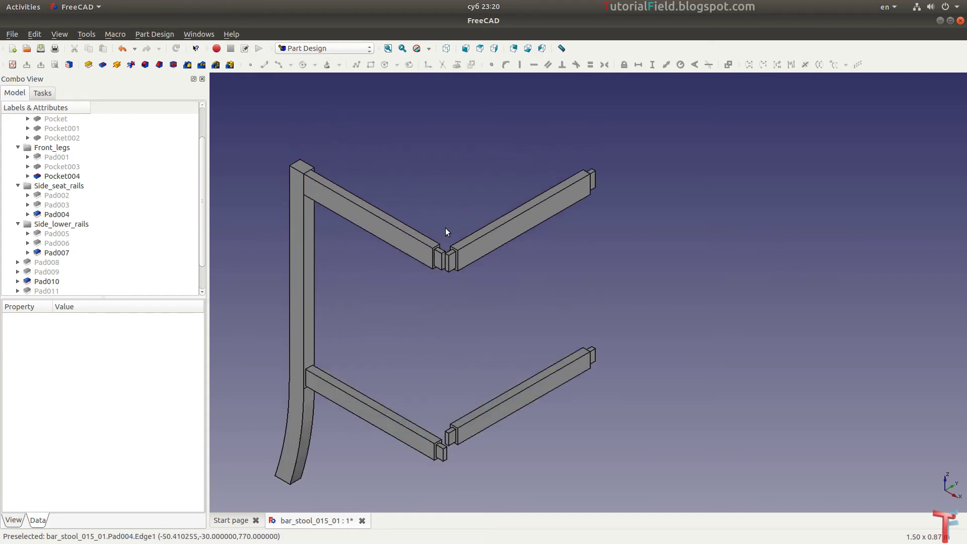
Make the curved back leg Pocket002 visible again and reframe the view.
{"action": "left_click", "coordinate": [86, 141]}
{"action": "key", "text": "space"}
{"action": "scroll", "coordinate": [505, 196], "scroll_direction": "down", "scroll_amount": 1}
{"action": "scroll", "coordinate": [471, 249], "scroll_direction": "up", "scroll_amount": 1}
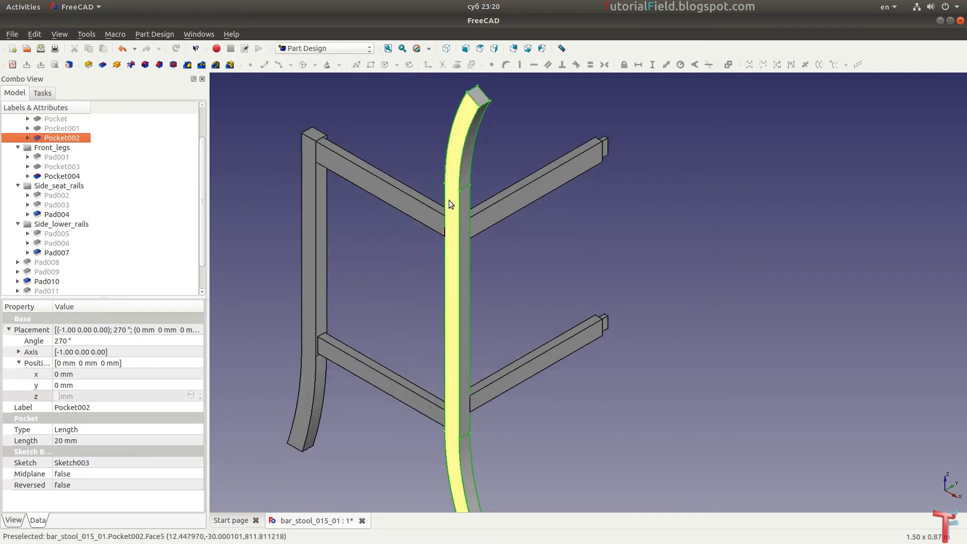
{"action": "mouse_move", "coordinate": [551, 249]}
{"action": "middle_mouse_down"}
{"action": "mouse_move", "coordinate": [617, 230]}
{"action": "mouse_move", "coordinate": [638, 237]}
{"action": "middle_mouse_up"}
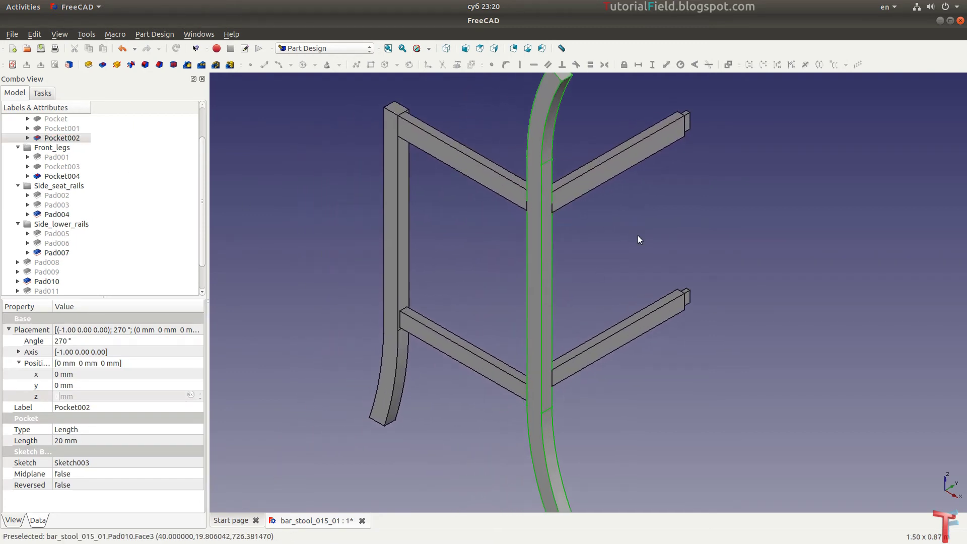
{"action": "left_click", "coordinate": [638, 240]}
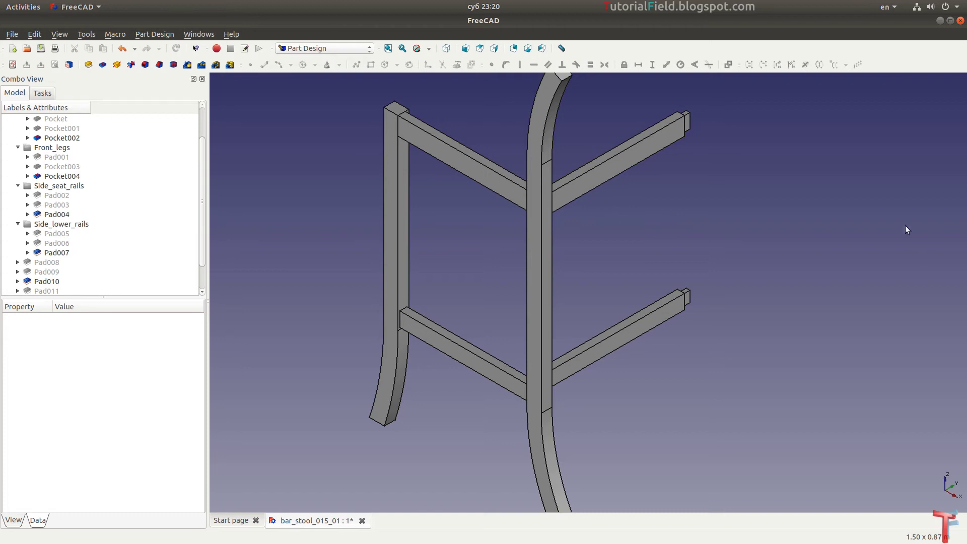
{"action": "key", "text": "alt+Tab"}
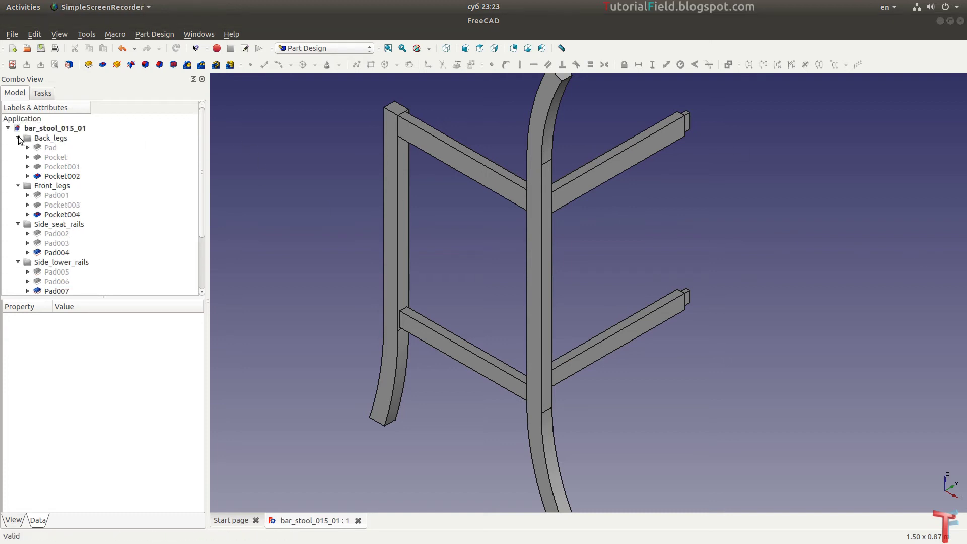
Collapse the part folders and add two new groups to the document.
{"action": "left_click", "coordinate": [18, 138]}
{"action": "left_click", "coordinate": [18, 157]}
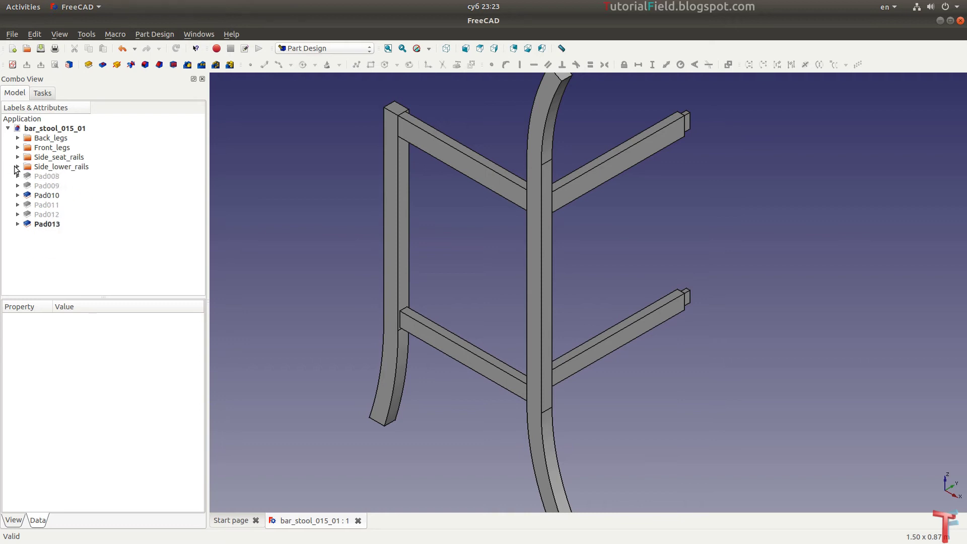
{"action": "right_click", "coordinate": [64, 130]}
{"action": "left_click", "coordinate": [96, 132]}
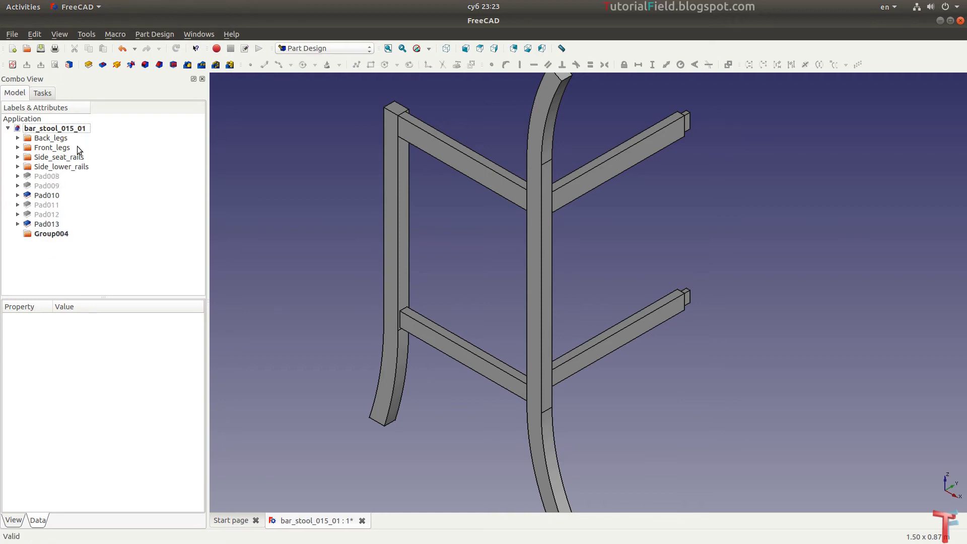
{"action": "right_click", "coordinate": [75, 129]}
{"action": "left_click", "coordinate": [116, 132]}
Rename the groups to Back_front_seat_rails and Back_front_lower_rails.
{"action": "left_click", "coordinate": [53, 234]}
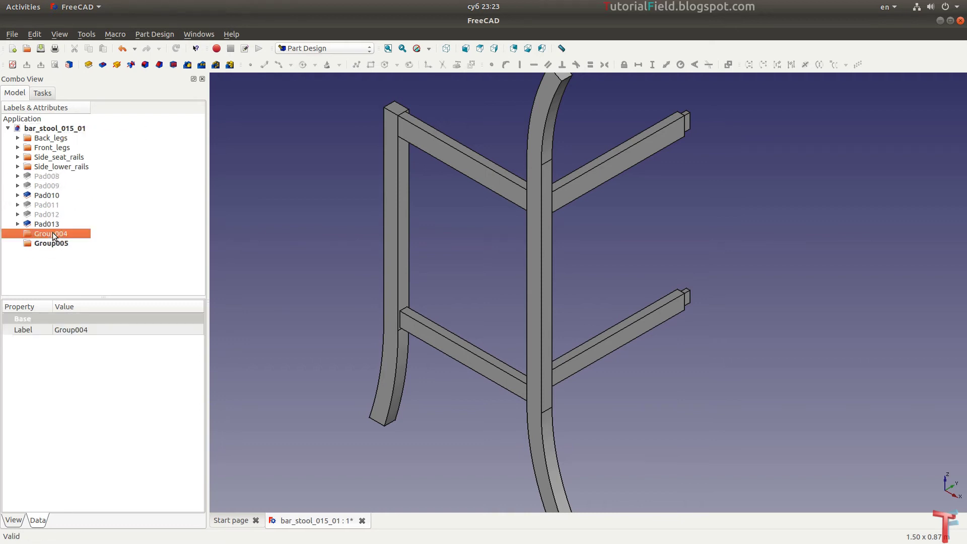
{"action": "left_click", "coordinate": [52, 233]}
{"action": "type", "text": "Back_front_seat_rails"}
{"action": "key", "text": "Return"}
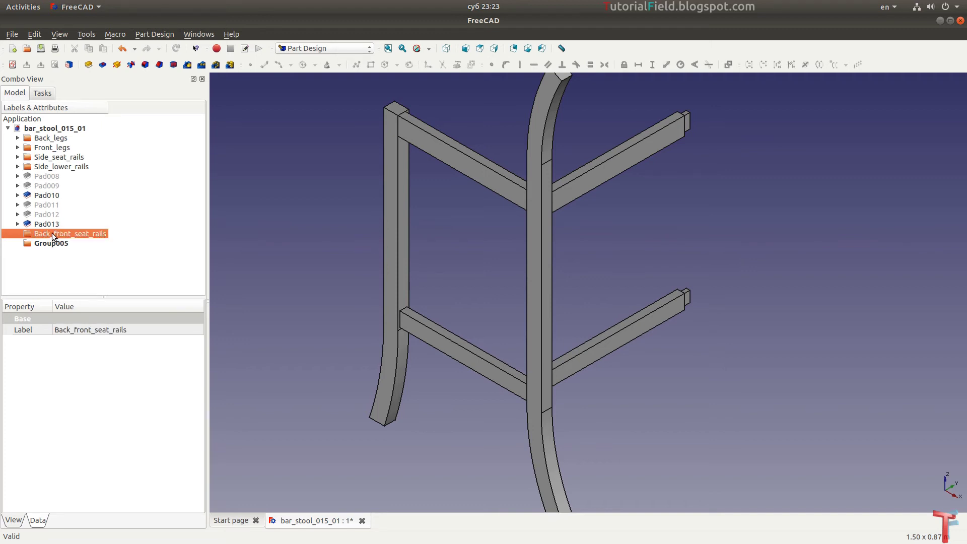
{"action": "left_click", "coordinate": [63, 243]}
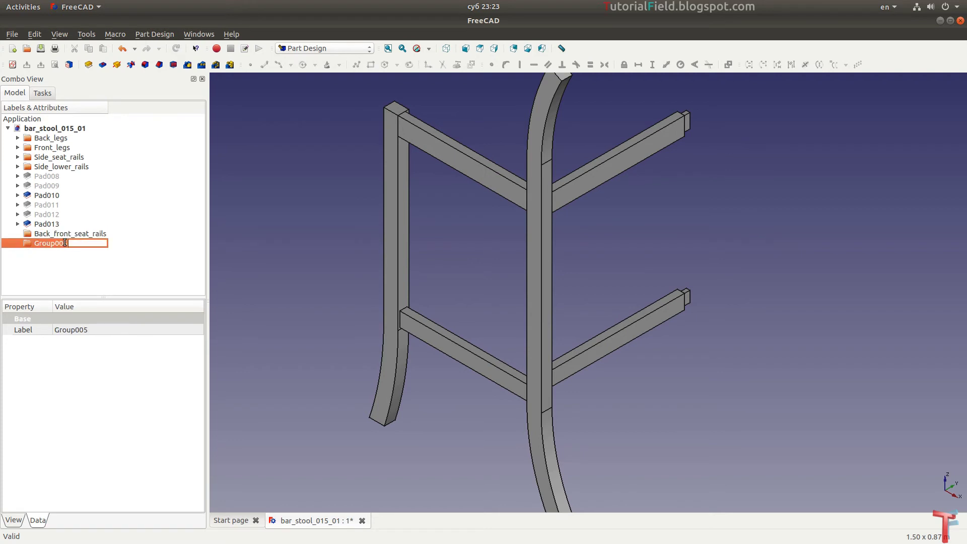
{"action": "type", "text": "Back_front_lower_rails"}
{"action": "key", "text": "Return"}
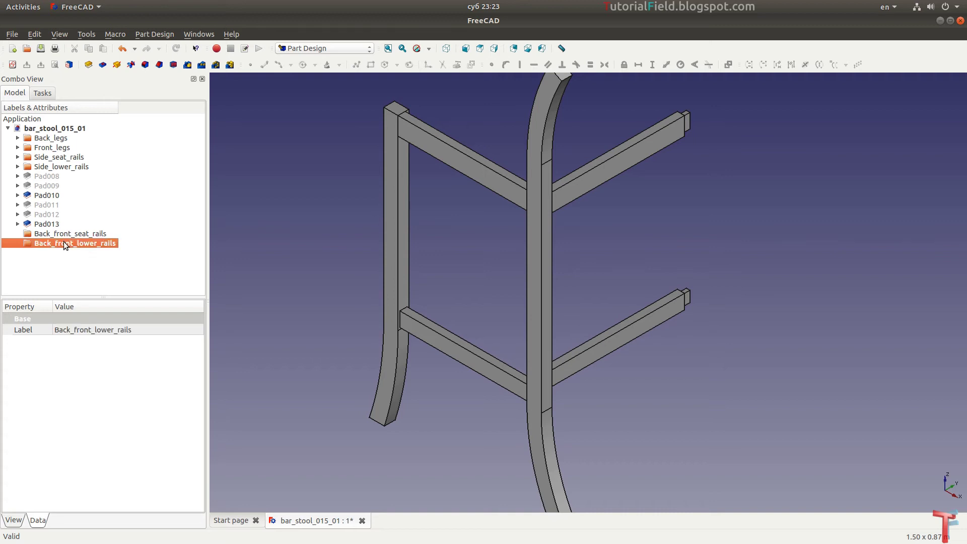
Move Pad008–Pad010 into Back_front_seat_rails and Pad011–Pad013 into Back_front_lower_rails.
{"action": "left_click", "coordinate": [67, 196]}
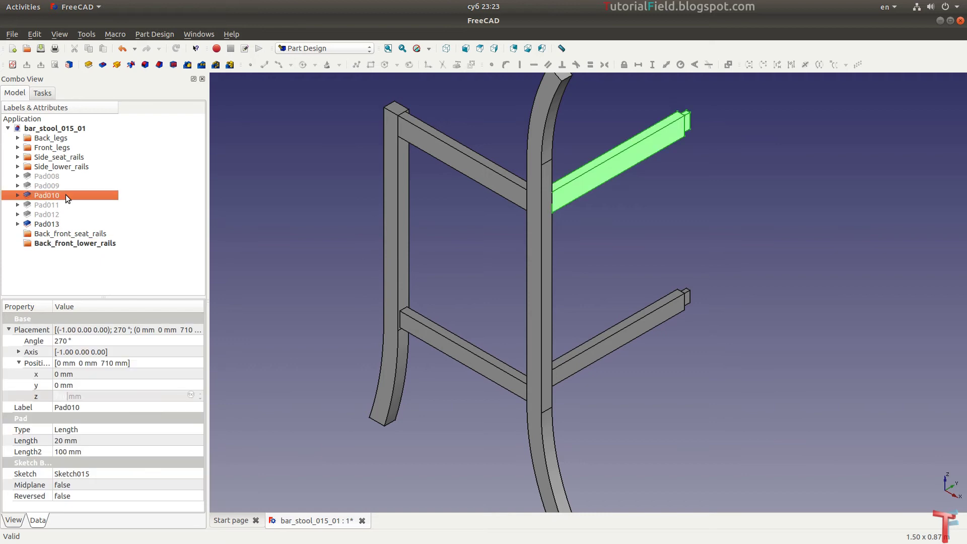
{"action": "left_click", "coordinate": [58, 185], "text": "ctrl"}
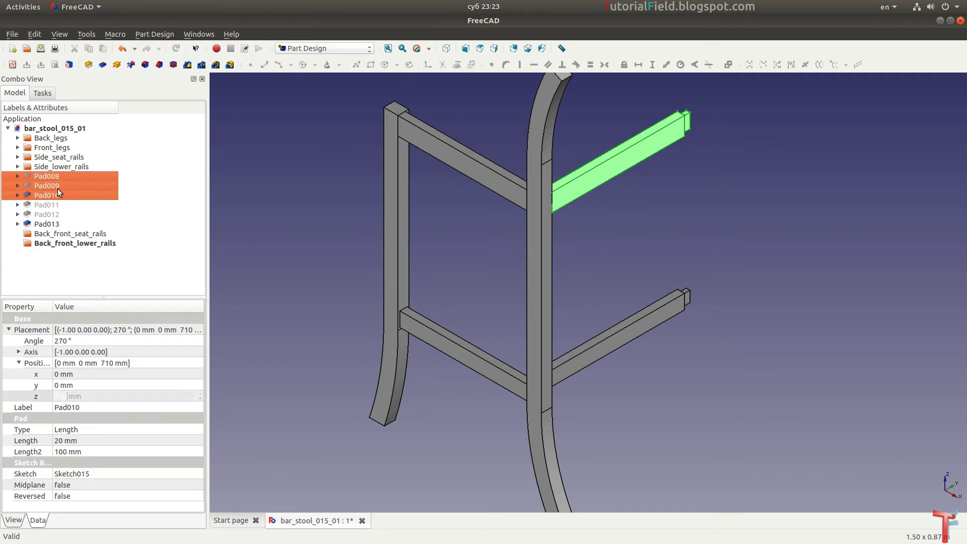
{"action": "left_click_drag", "start_coordinate": [58, 189], "coordinate": [69, 233]}
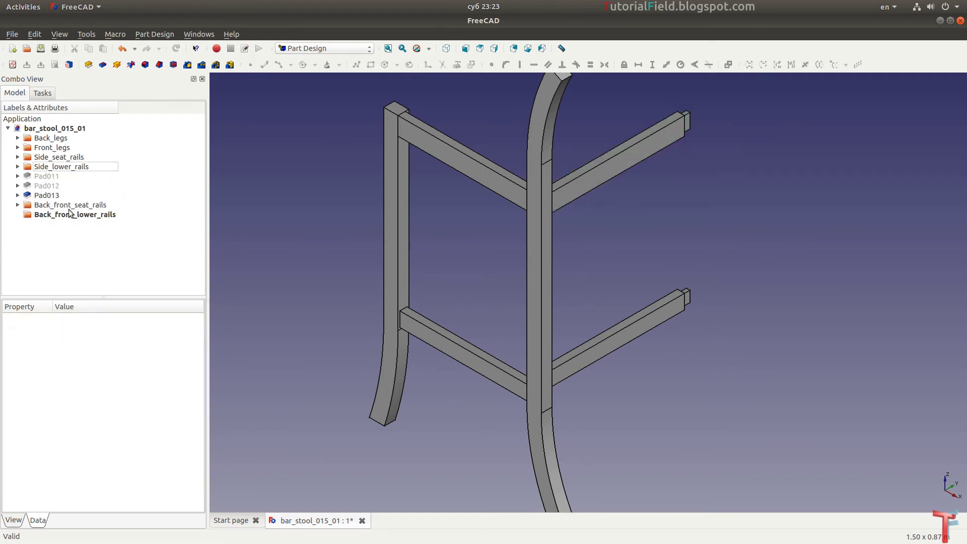
{"action": "left_click", "coordinate": [55, 176]}
{"action": "left_click", "coordinate": [55, 194], "text": "ctrl"}
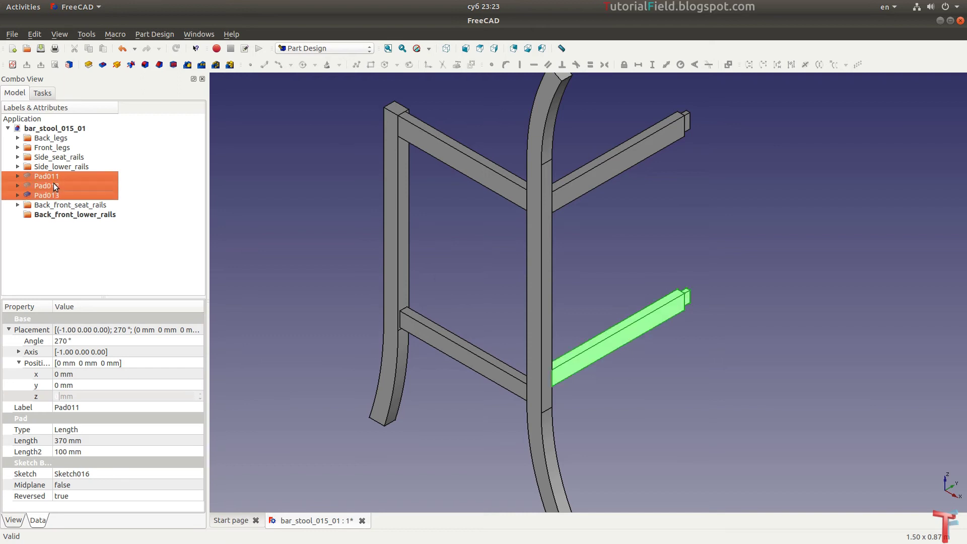
{"action": "left_click_drag", "start_coordinate": [56, 186], "coordinate": [72, 216]}
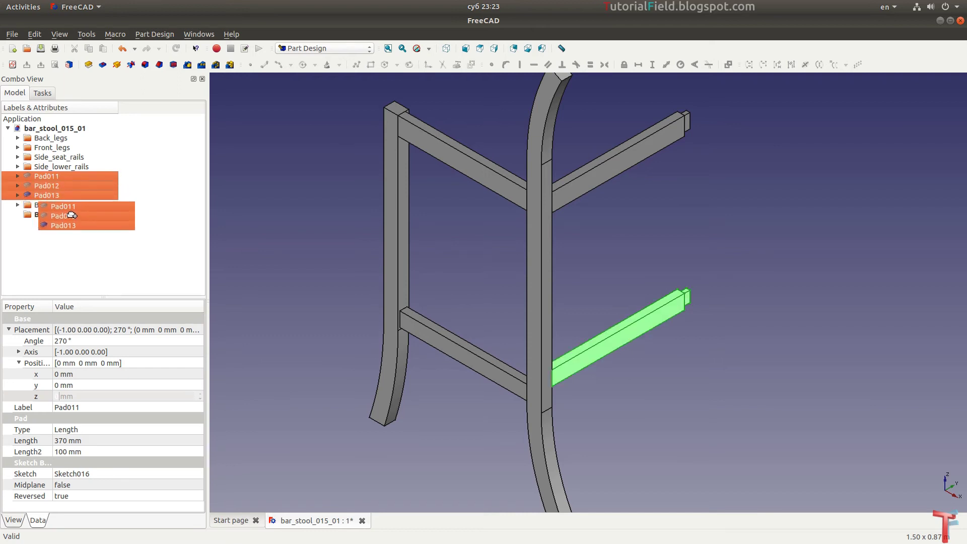
{"action": "left_click_drag", "start_coordinate": [71, 216], "coordinate": [71, 214]}
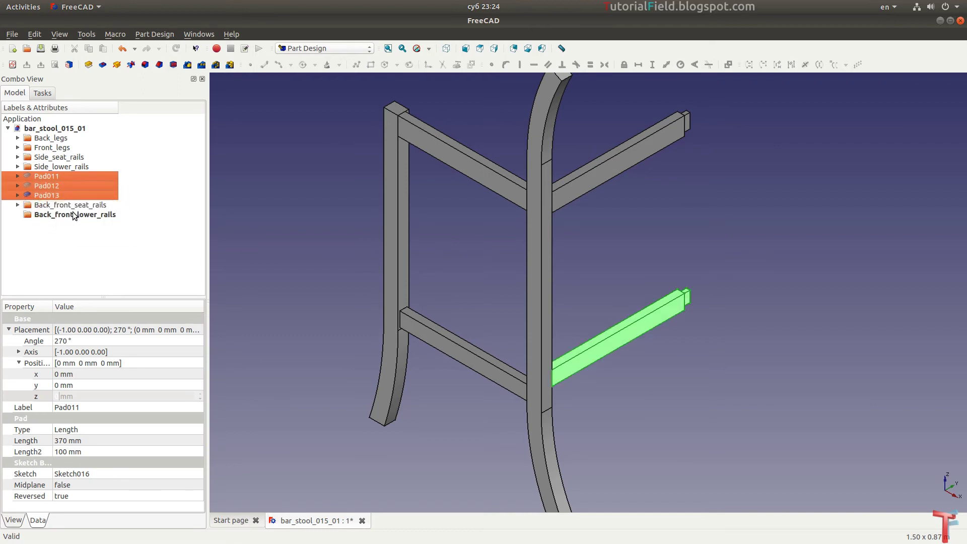
{"action": "left_click", "coordinate": [18, 176]}
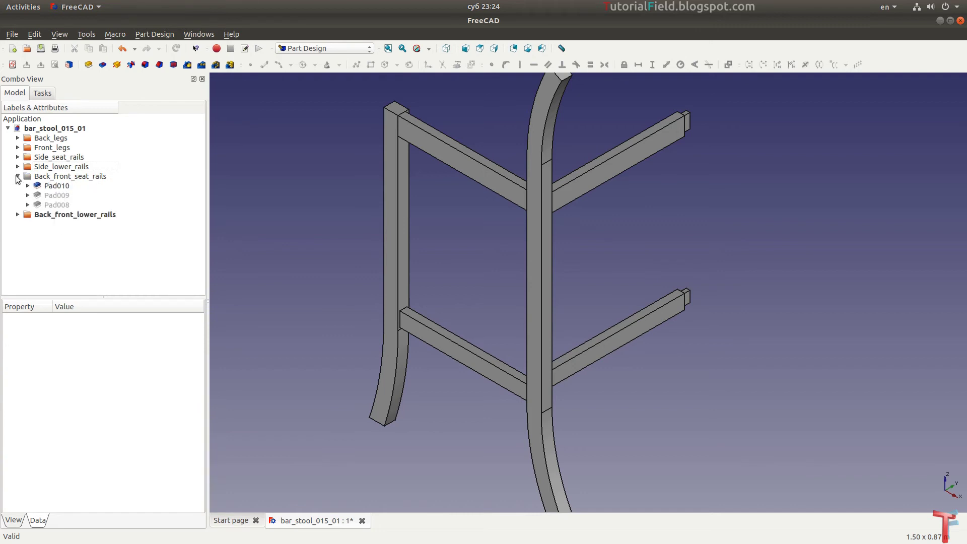
{"action": "left_click", "coordinate": [18, 177]}
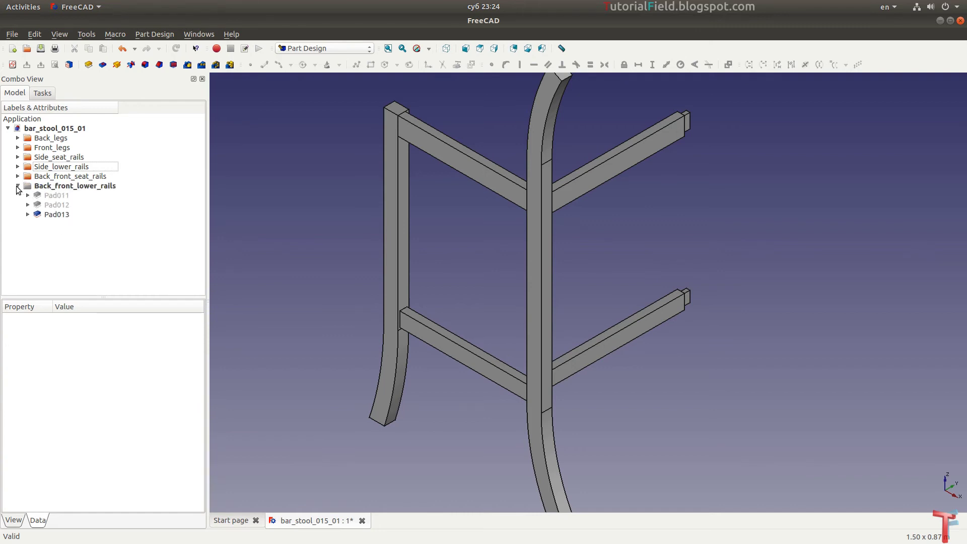
{"action": "left_click", "coordinate": [18, 186]}
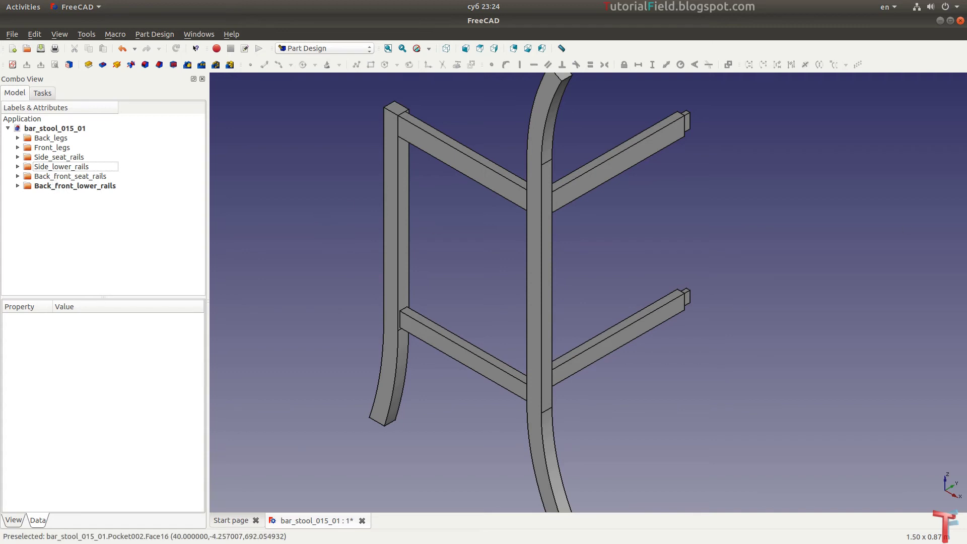
Save the stool document and switch to the Draft workbench.
{"action": "key", "text": "alt+Tab"}
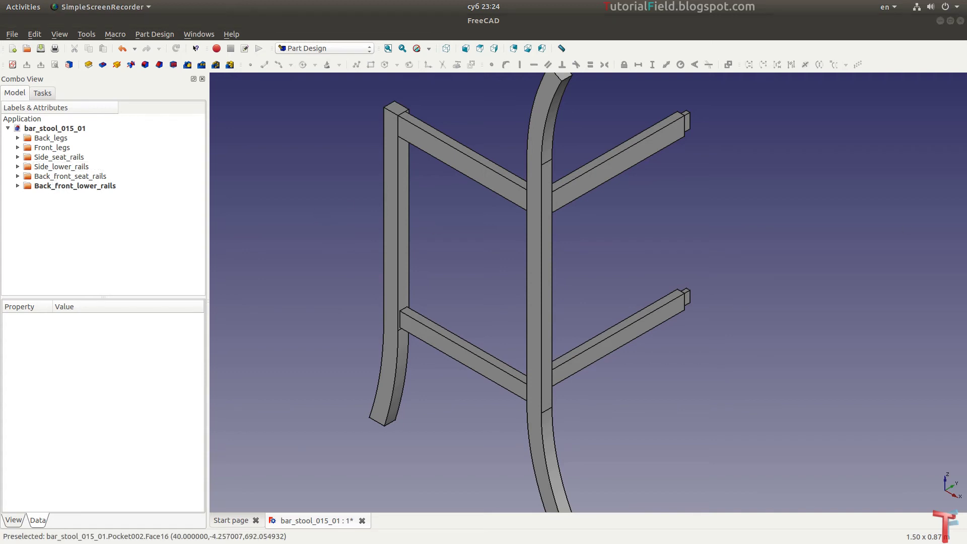
{"action": "key", "text": "ctrl+s"}
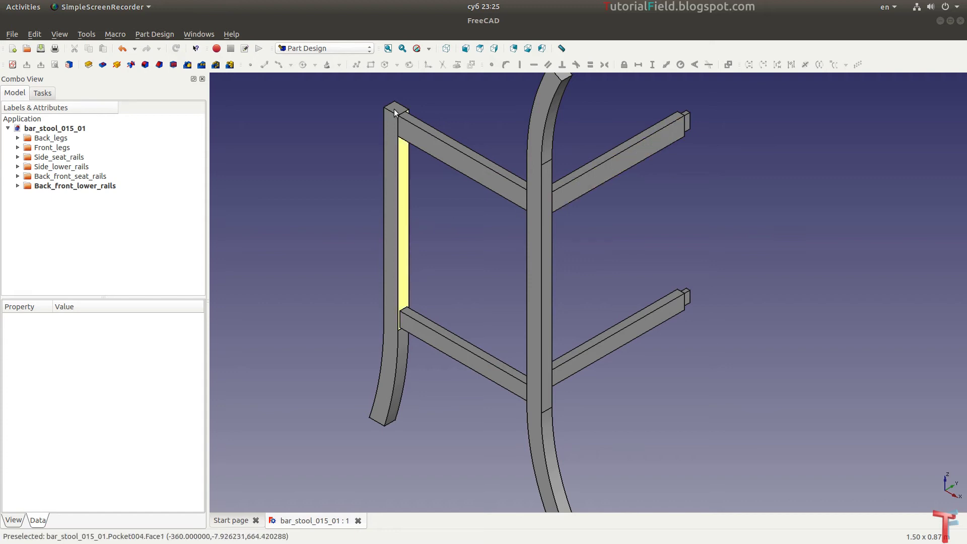
{"action": "left_click", "coordinate": [320, 47]}
{"action": "left_click", "coordinate": [343, 202]}
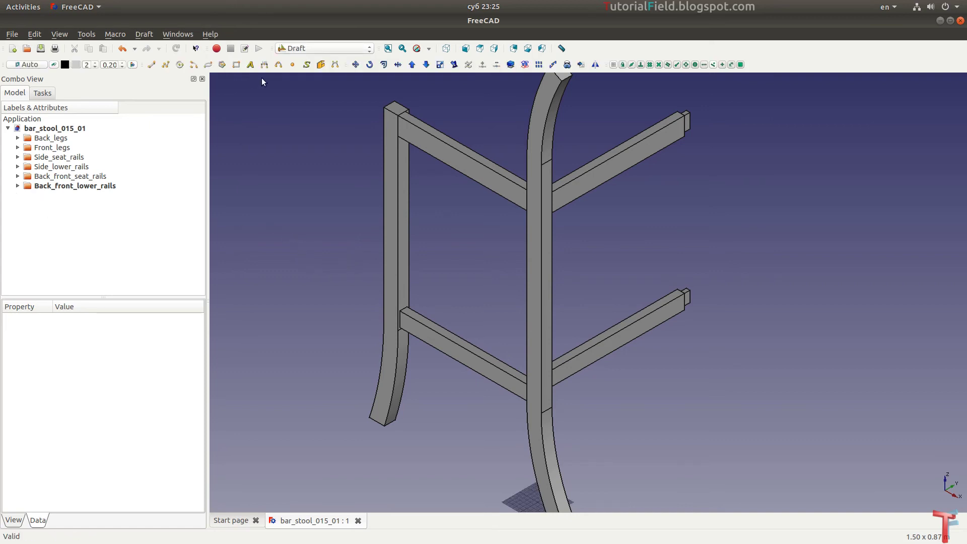
Set the draw style to Wireframe and select the Pad013 lower rail in Back_front_lower_rails.
{"action": "left_click", "coordinate": [428, 48]}
{"action": "left_click", "coordinate": [427, 92]}
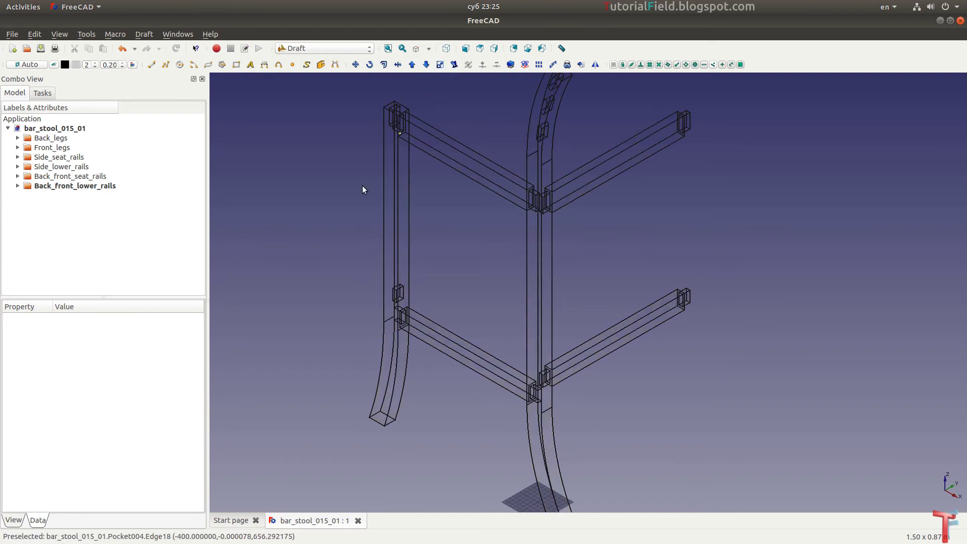
{"action": "scroll", "coordinate": [403, 182], "scroll_direction": "down", "scroll_amount": 3}
{"action": "scroll", "coordinate": [443, 226], "scroll_direction": "up", "scroll_amount": 5}
{"action": "left_click", "coordinate": [15, 186]}
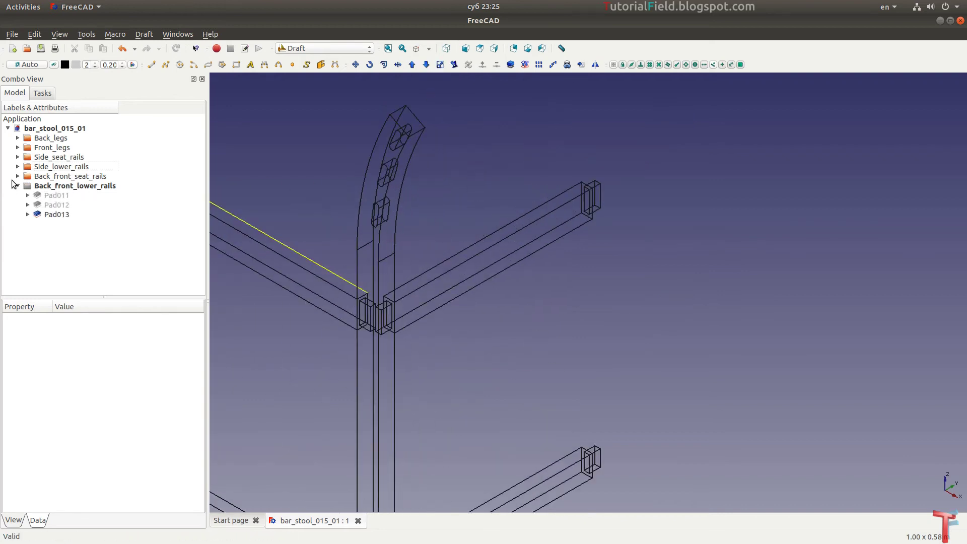
{"action": "left_click", "coordinate": [57, 214]}
{"action": "scroll", "coordinate": [500, 213], "scroll_direction": "down", "scroll_amount": 3}
{"action": "scroll", "coordinate": [436, 395], "scroll_direction": "up", "scroll_amount": 3}
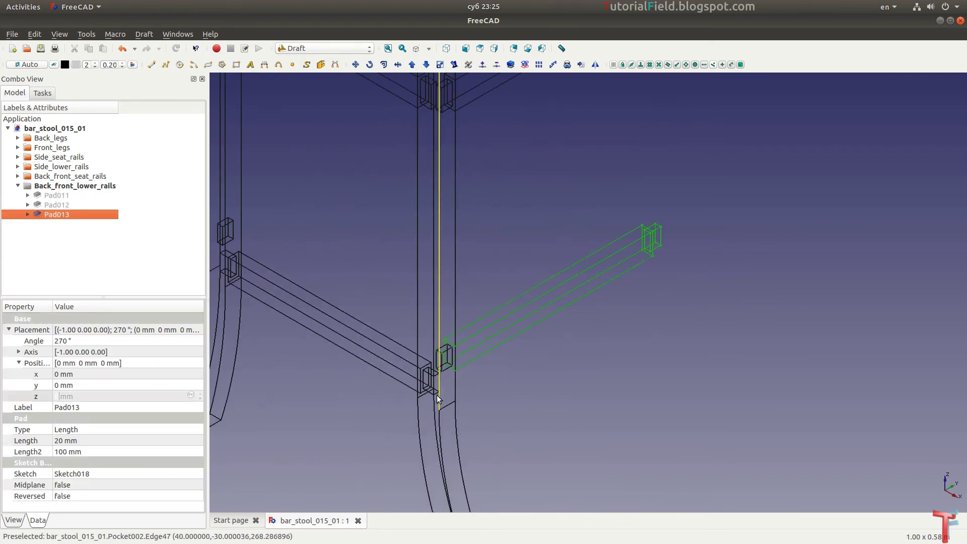
{"action": "scroll", "coordinate": [457, 392], "scroll_direction": "down", "scroll_amount": 3}
{"action": "scroll", "coordinate": [372, 336], "scroll_direction": "up", "scroll_amount": 3}
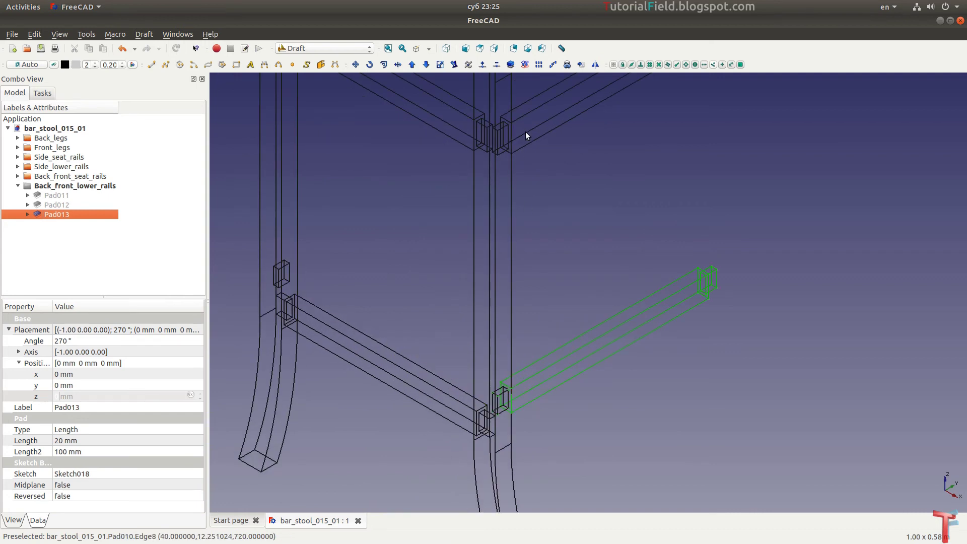
Clone Pad013 and put Clone of Pad013 inside Back_front_lower_rails.
{"action": "left_click", "coordinate": [568, 65]}
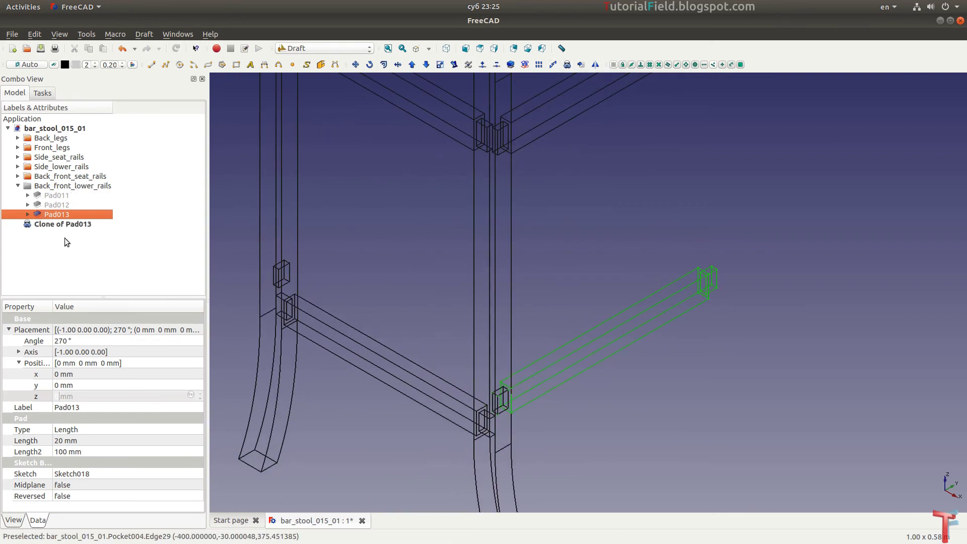
{"action": "left_click", "coordinate": [61, 226]}
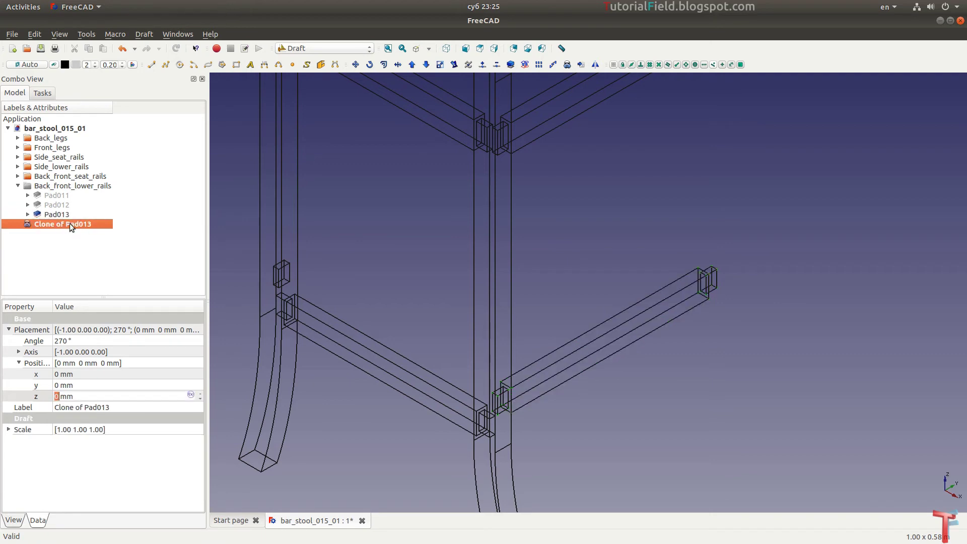
{"action": "left_click_drag", "start_coordinate": [69, 223], "coordinate": [78, 188]}
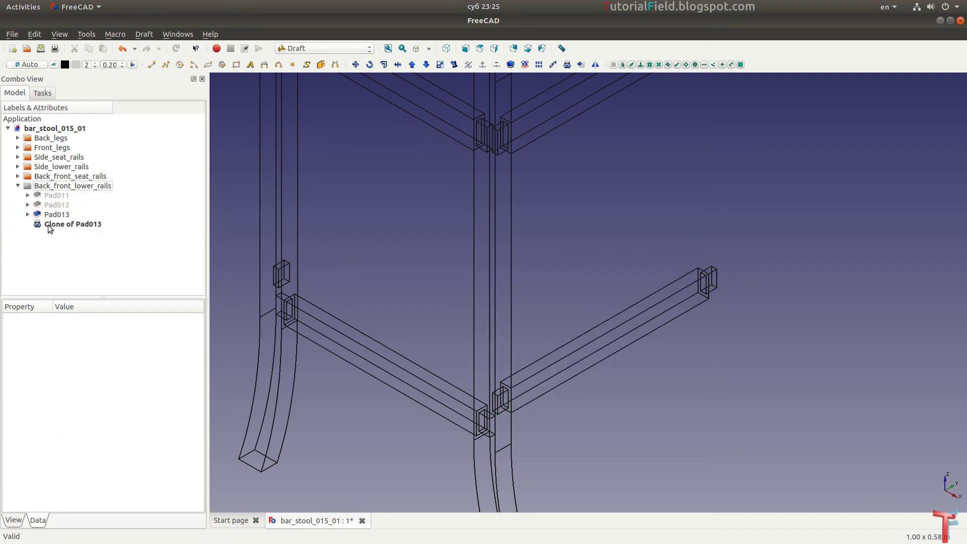
Move Clone of Pad013 from its rail joint to the opposite leg's joint, to x = -410 mm.
{"action": "left_click", "coordinate": [56, 224]}
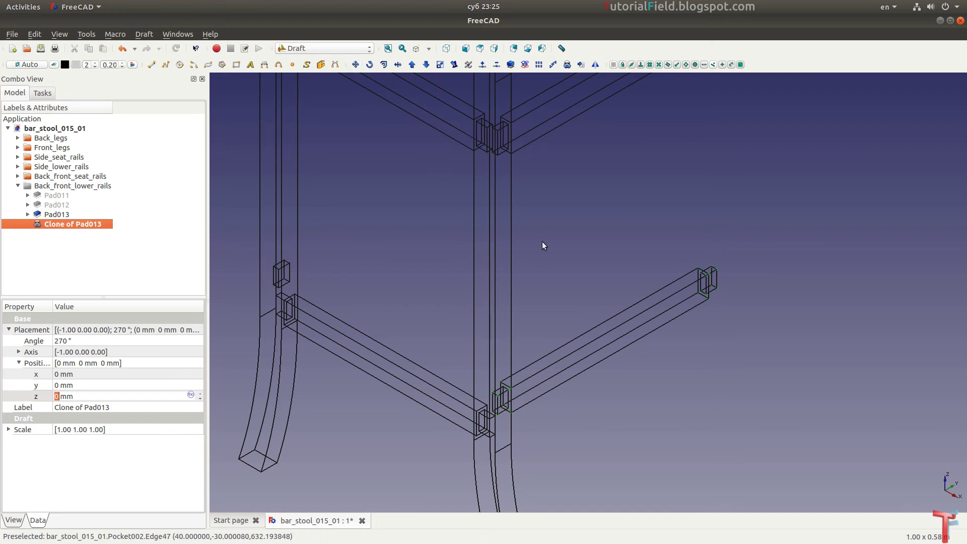
{"action": "middle_click_drag", "start_coordinate": [541, 241], "coordinate": [453, 337]}
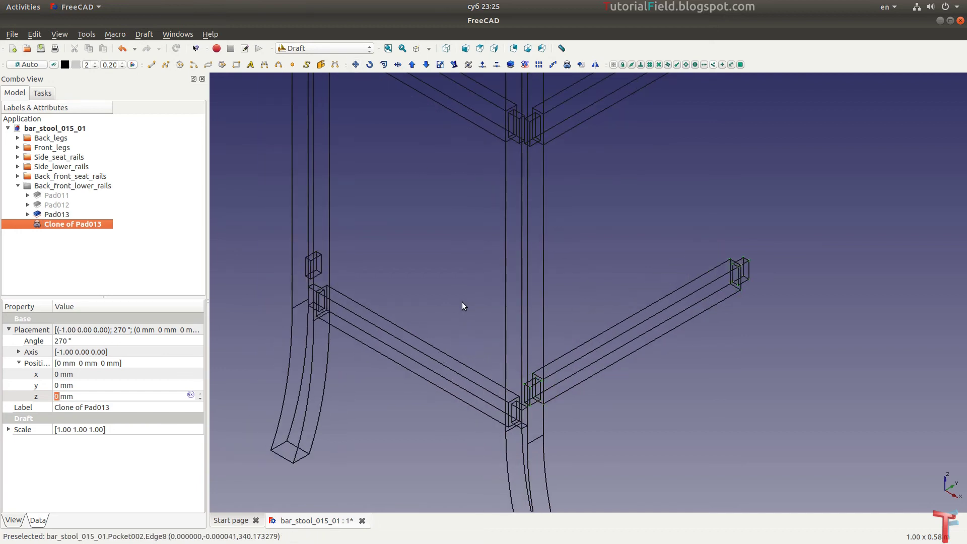
{"action": "left_click", "coordinate": [355, 64]}
{"action": "scroll", "coordinate": [532, 382], "scroll_direction": "up", "scroll_amount": 2}
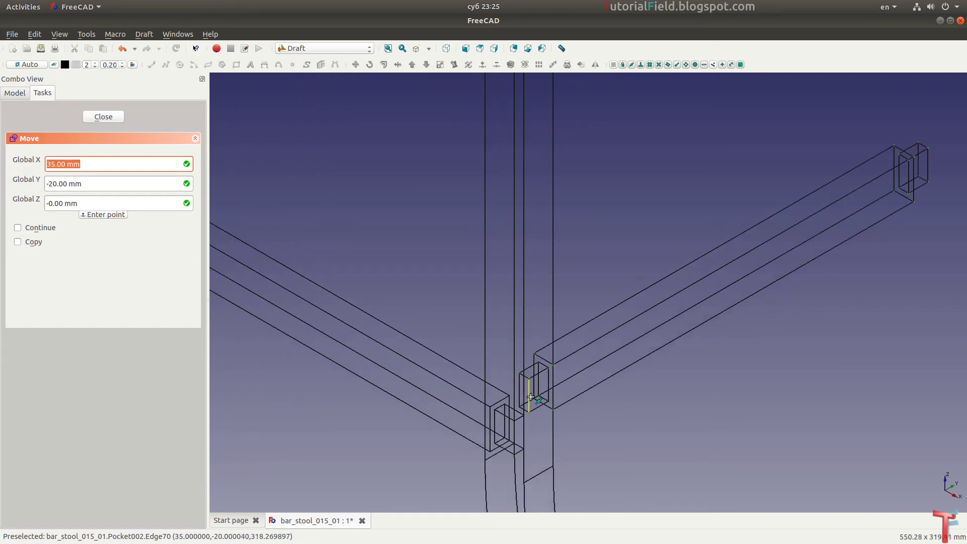
{"action": "scroll", "coordinate": [532, 381], "scroll_direction": "up", "scroll_amount": 1}
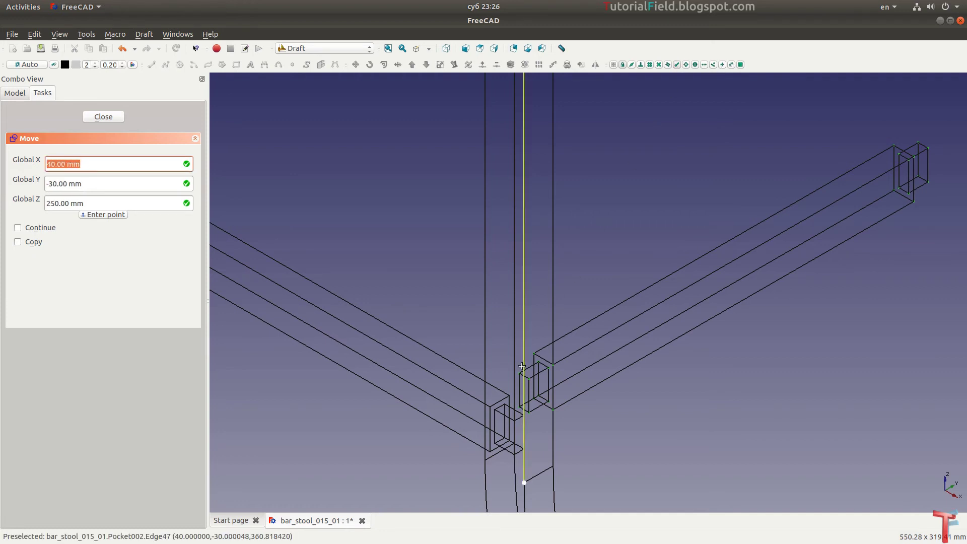
{"action": "left_click", "coordinate": [520, 371]}
{"action": "scroll", "coordinate": [521, 371], "scroll_direction": "down", "scroll_amount": 2}
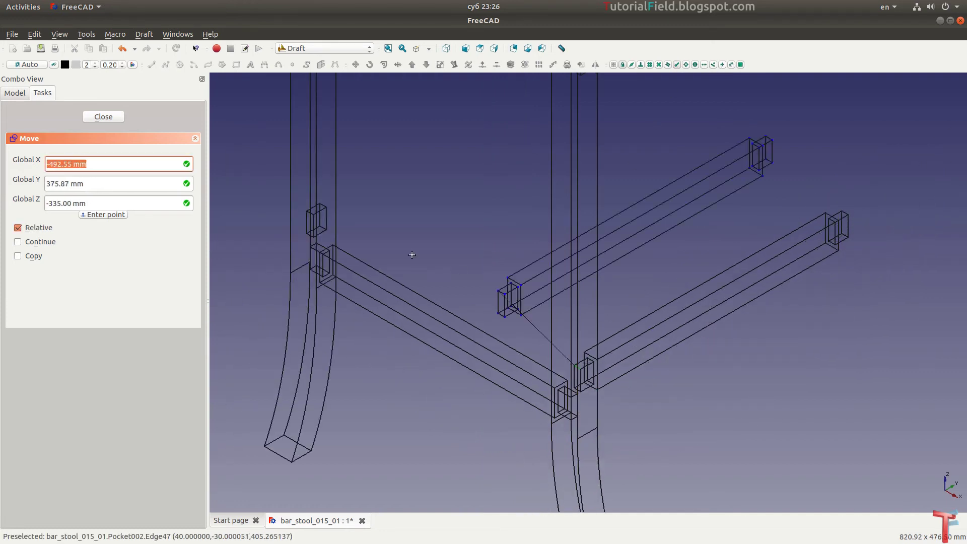
{"action": "scroll", "coordinate": [264, 211], "scroll_direction": "up", "scroll_amount": 3}
{"action": "scroll", "coordinate": [303, 166], "scroll_direction": "up", "scroll_amount": 3}
{"action": "left_click", "coordinate": [297, 165]}
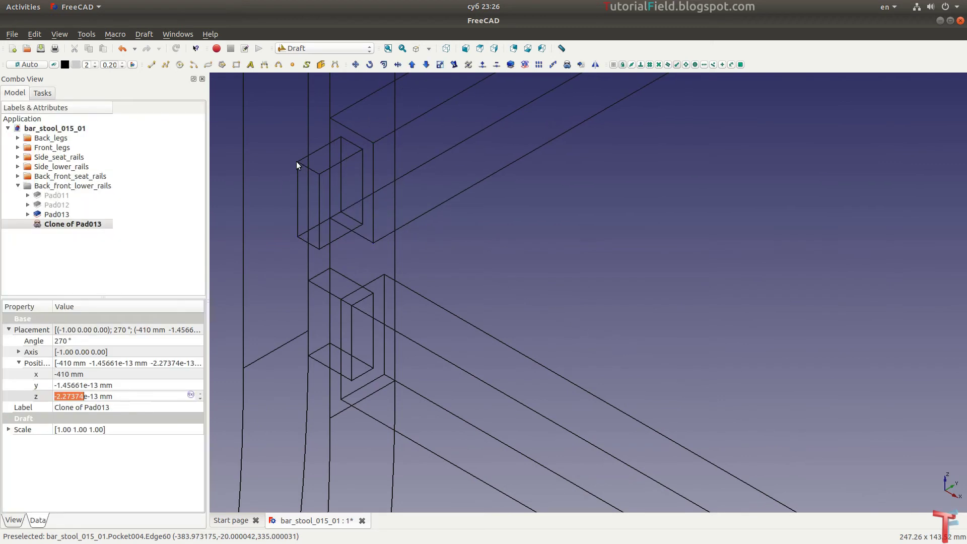
{"action": "scroll", "coordinate": [322, 268], "scroll_direction": "down", "scroll_amount": 2}
{"action": "scroll", "coordinate": [321, 268], "scroll_direction": "down", "scroll_amount": 3}
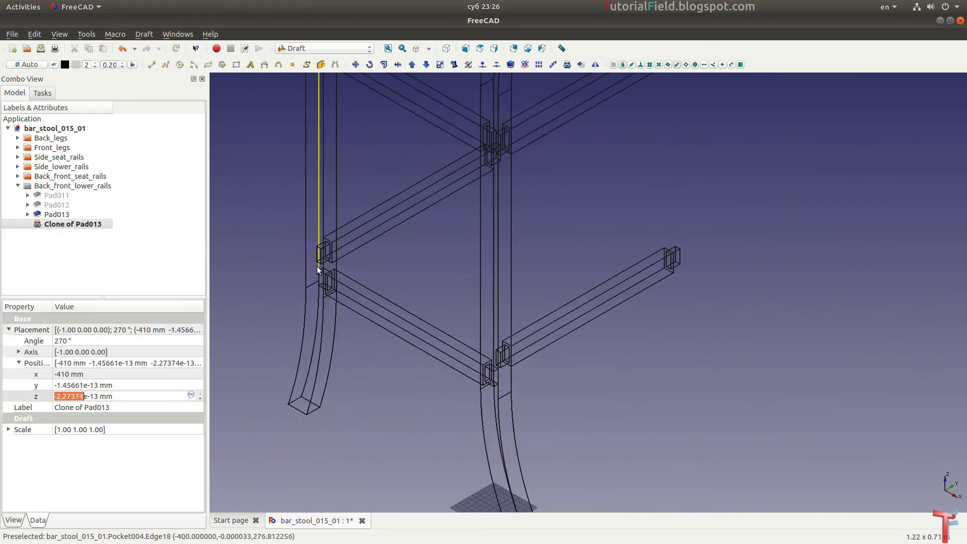
Clone the Pad010 seat rail and put Clone of Pad010 inside Back_front_seat_rails.
{"action": "left_click", "coordinate": [76, 214]}
{"action": "left_click", "coordinate": [77, 212]}
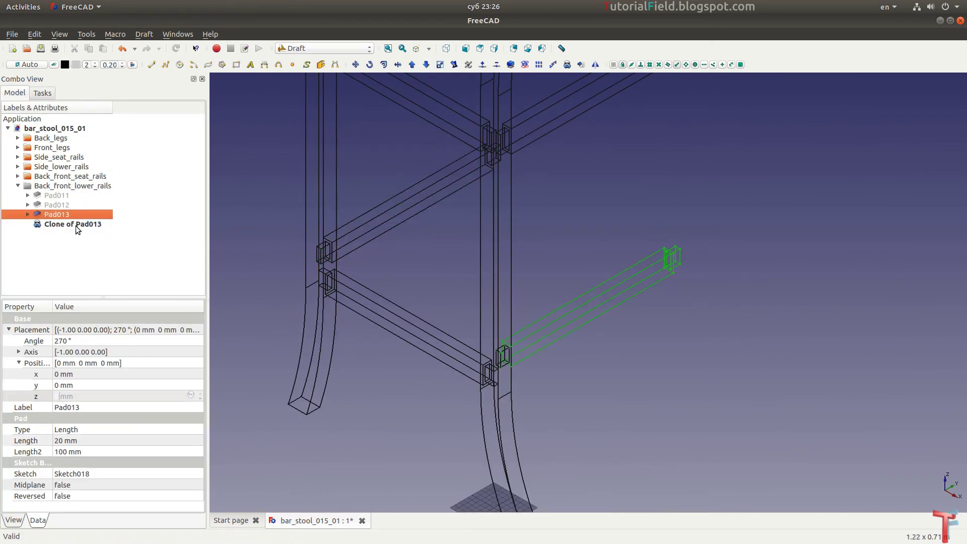
{"action": "left_click", "coordinate": [18, 185]}
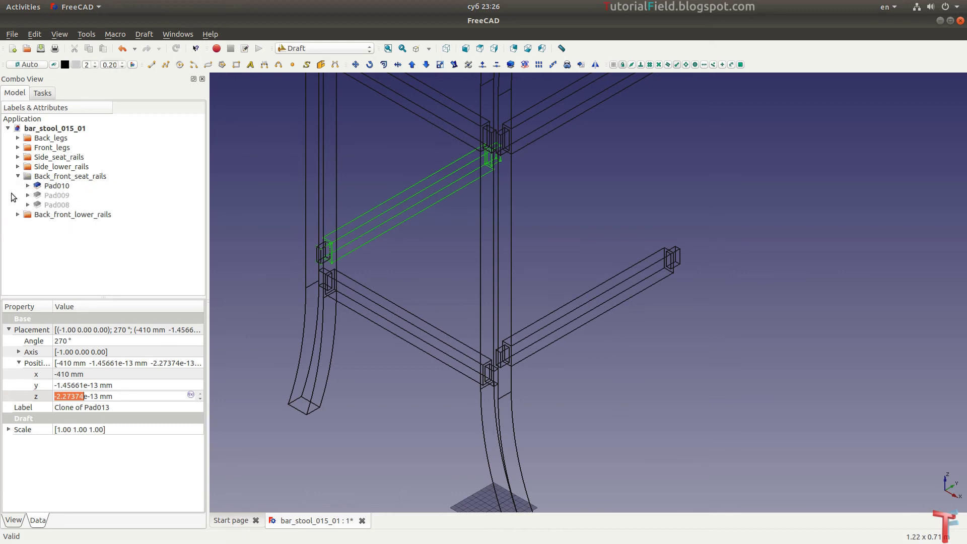
{"action": "left_click", "coordinate": [56, 185]}
{"action": "scroll", "coordinate": [574, 220], "scroll_direction": "down", "scroll_amount": 3}
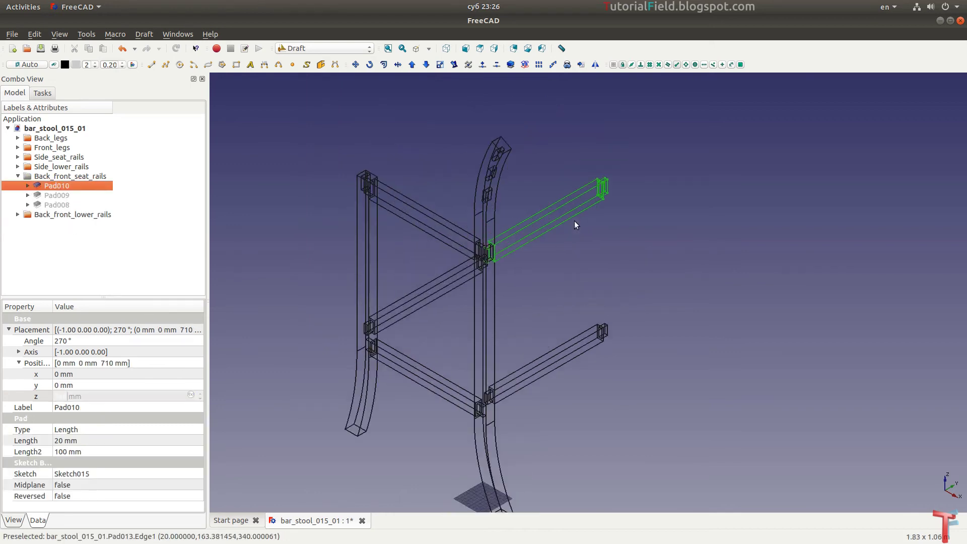
{"action": "scroll", "coordinate": [541, 167], "scroll_direction": "up", "scroll_amount": 4}
{"action": "left_click", "coordinate": [567, 64]}
{"action": "scroll", "coordinate": [685, 333], "scroll_direction": "down", "scroll_amount": 2}
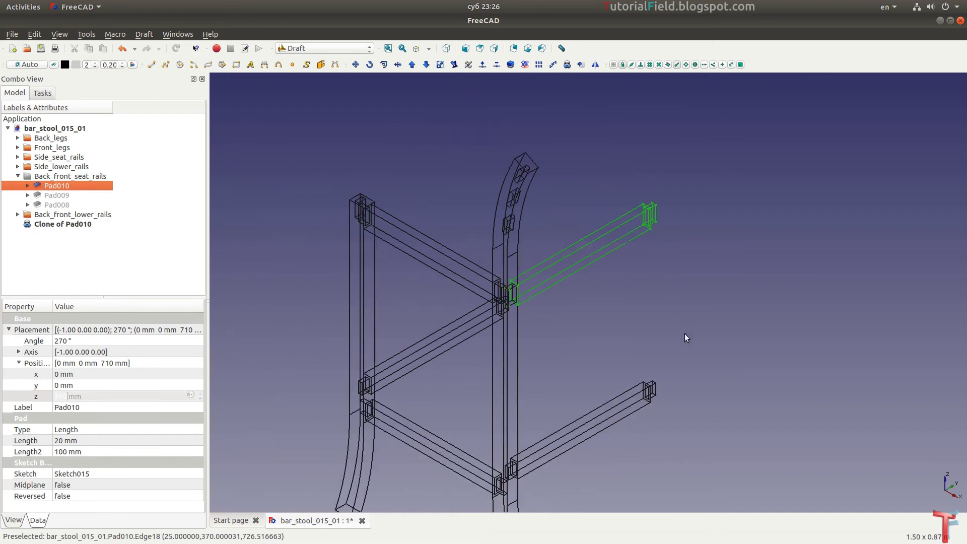
{"action": "scroll", "coordinate": [284, 267], "scroll_direction": "up", "scroll_amount": 1}
{"action": "left_click_drag", "start_coordinate": [62, 224], "coordinate": [59, 179]}
Move Clone of Pad010 from its joint to the matching joint on the other legs.
{"action": "left_click", "coordinate": [59, 215]}
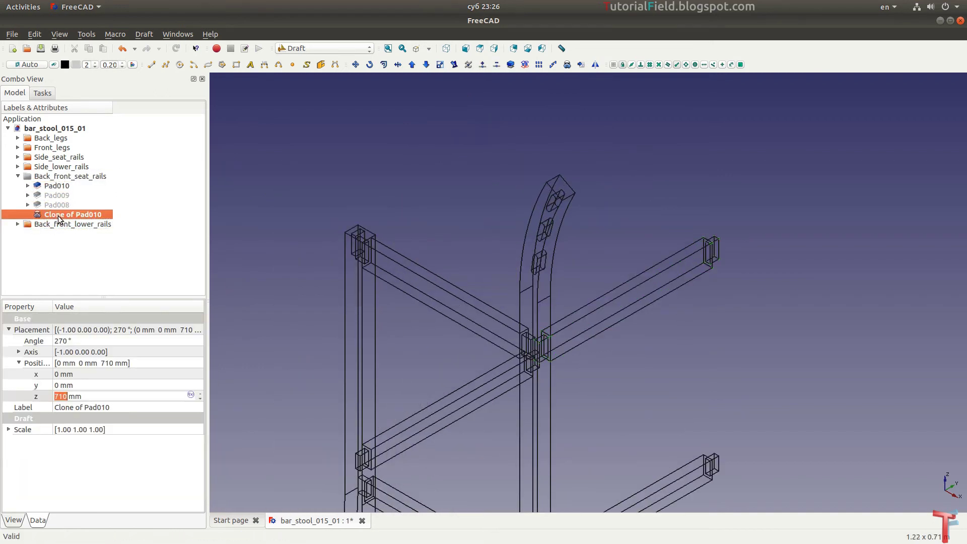
{"action": "scroll", "coordinate": [539, 328], "scroll_direction": "up", "scroll_amount": 2}
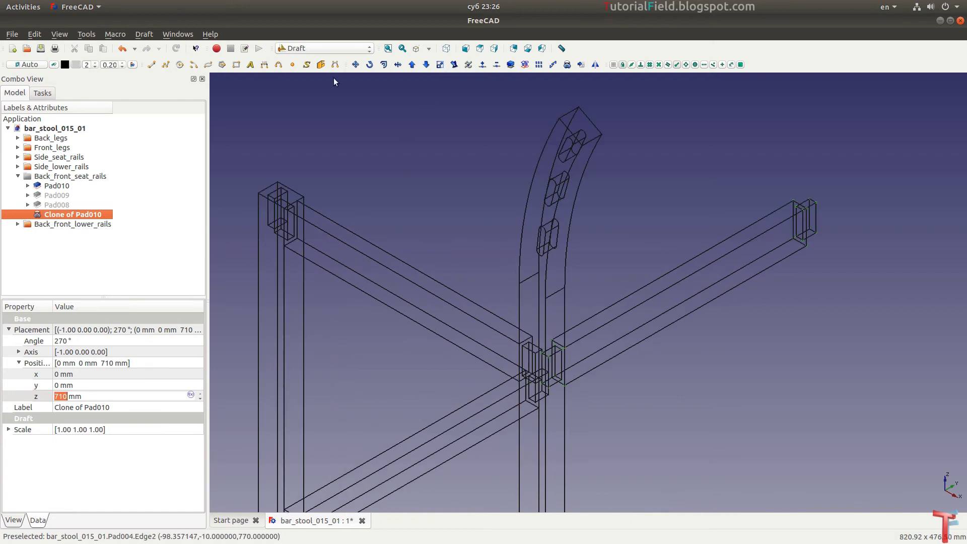
{"action": "left_click", "coordinate": [356, 65]}
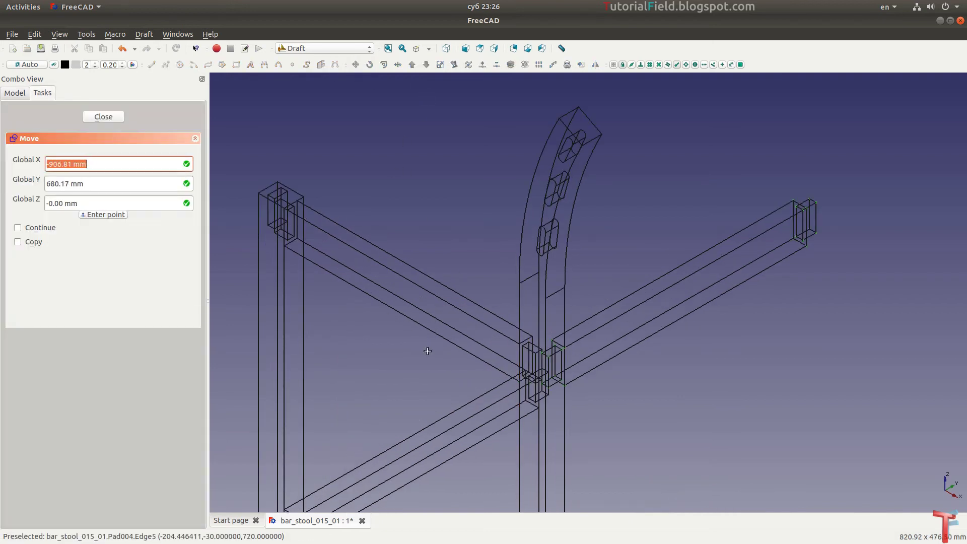
{"action": "scroll", "coordinate": [539, 350], "scroll_direction": "up", "scroll_amount": 2}
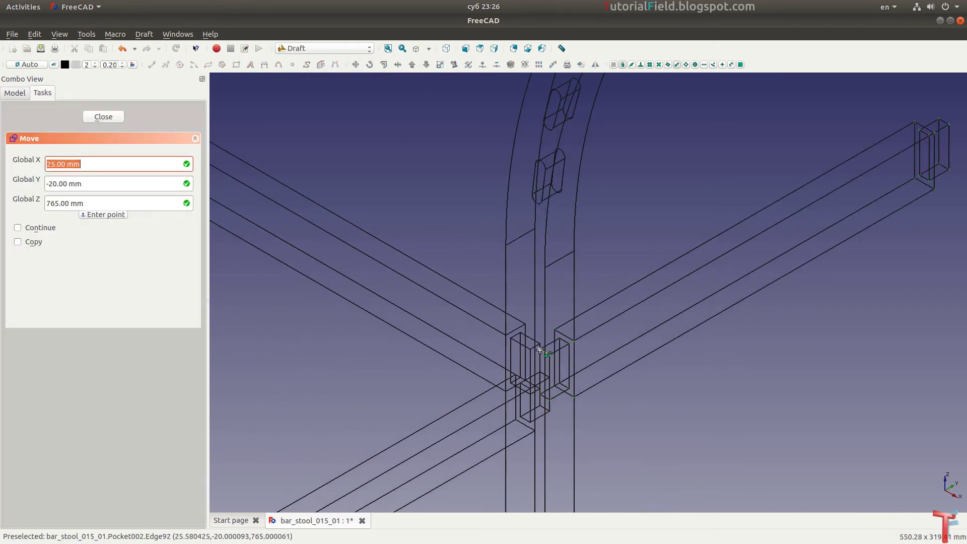
{"action": "left_click", "coordinate": [539, 350]}
{"action": "scroll", "coordinate": [540, 350], "scroll_direction": "down", "scroll_amount": 3}
{"action": "scroll", "coordinate": [499, 297], "scroll_direction": "up", "scroll_amount": 3}
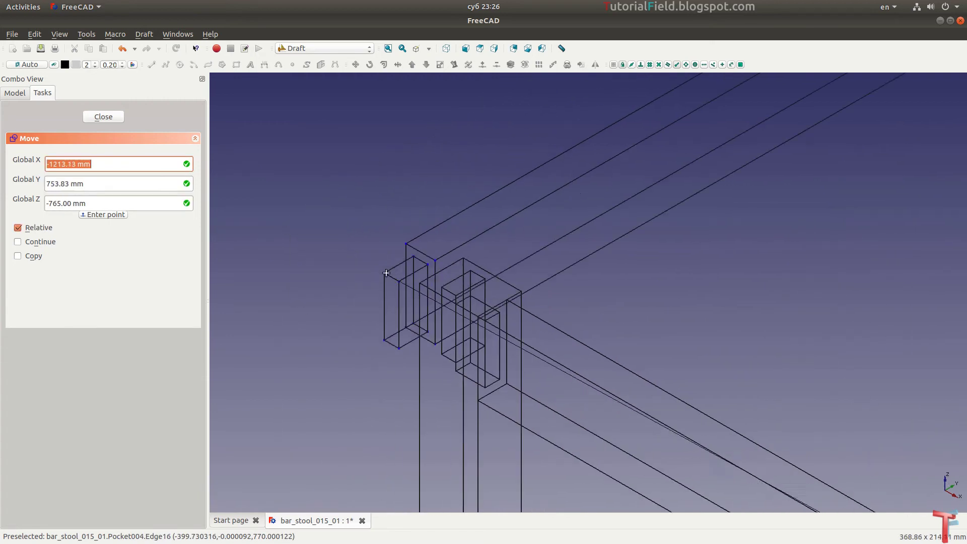
{"action": "scroll", "coordinate": [501, 298], "scroll_direction": "up", "scroll_amount": 2}
{"action": "left_click", "coordinate": [484, 295]}
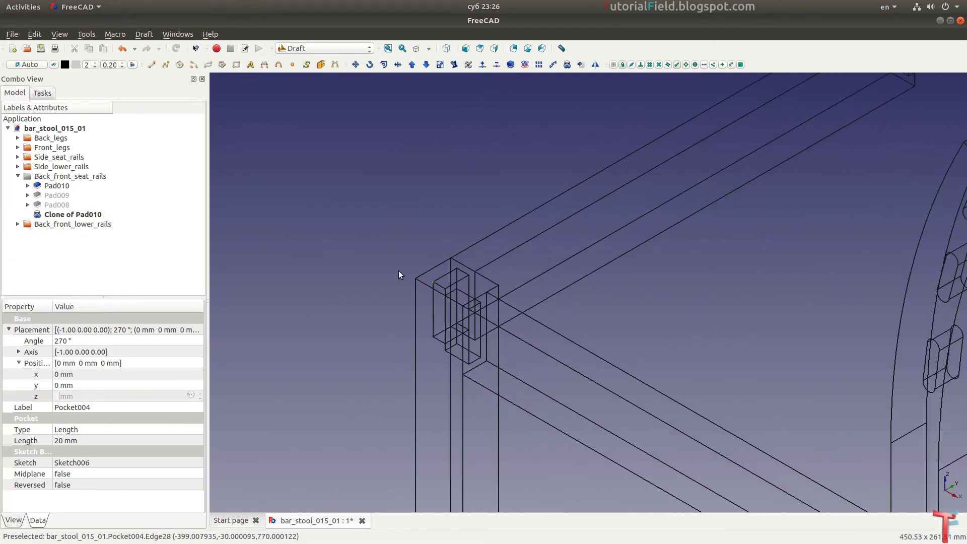
{"action": "scroll", "coordinate": [397, 271], "scroll_direction": "down", "scroll_amount": 5}
Orbit and zoom out to inspect the newly placed seat rail.
{"action": "middle_click_drag", "start_coordinate": [411, 266], "coordinate": [529, 356]}
{"action": "mouse_move", "coordinate": [781, 351]}
{"action": "middle_mouse_down"}
{"action": "mouse_move", "coordinate": [781, 330]}
{"action": "mouse_move", "coordinate": [546, 341]}
{"action": "mouse_move", "coordinate": [529, 274]}
{"action": "mouse_move", "coordinate": [556, 361]}
{"action": "mouse_move", "coordinate": [542, 305]}
{"action": "middle_mouse_up"}
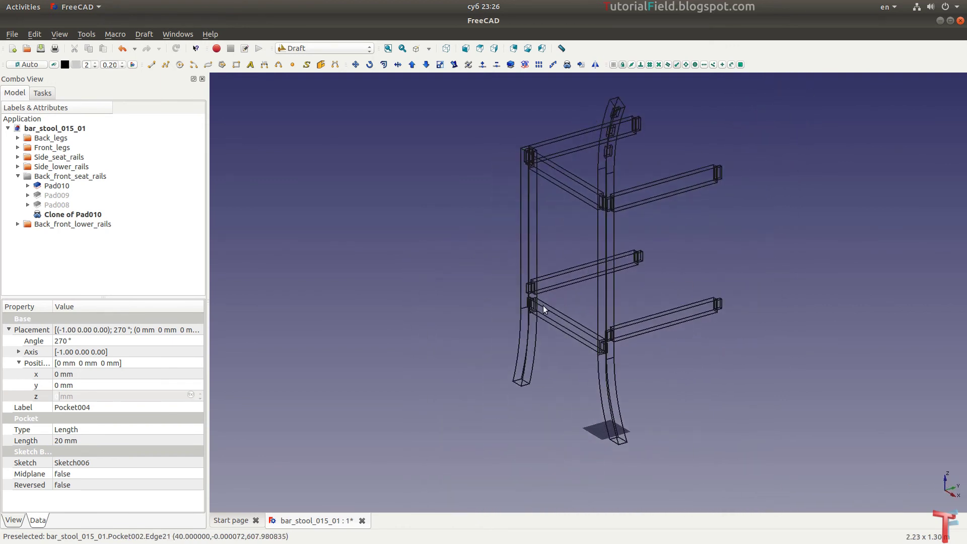
{"action": "mouse_move", "coordinate": [552, 341]}
{"action": "middle_mouse_down"}
{"action": "mouse_move", "coordinate": [619, 334]}
{"action": "mouse_move", "coordinate": [640, 268]}
{"action": "mouse_move", "coordinate": [603, 272]}
{"action": "mouse_move", "coordinate": [595, 282]}
{"action": "middle_mouse_up"}
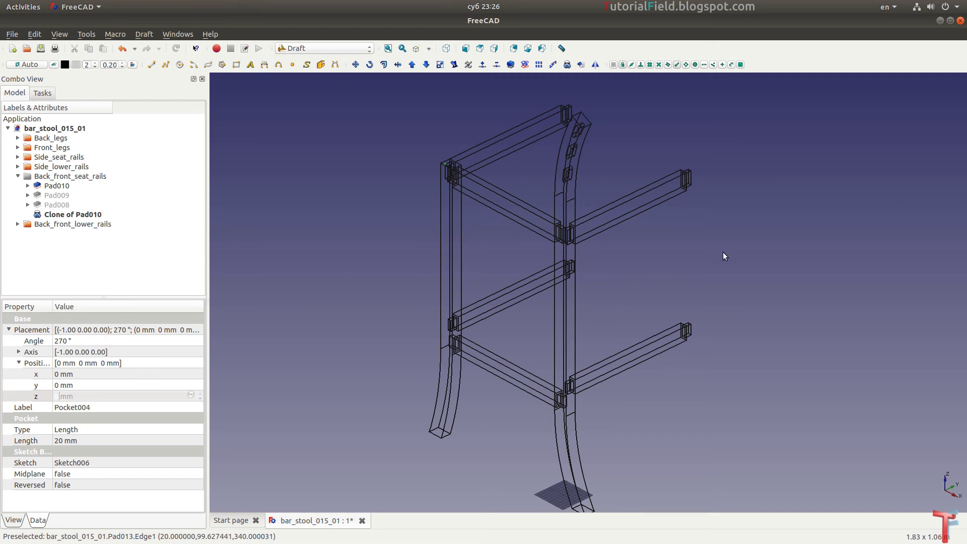
{"action": "key", "text": "alt+Tab"}
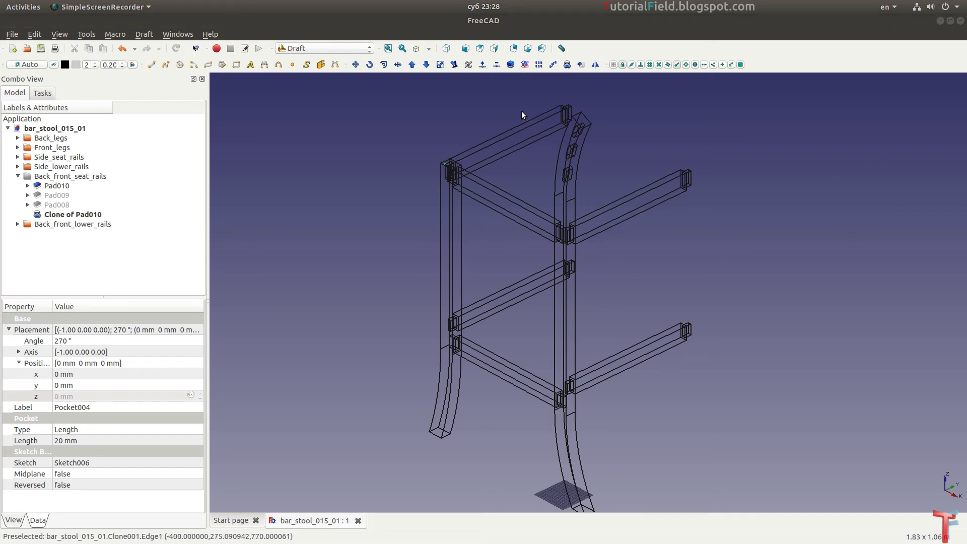
Switch to the Right view and shift the side view of the frame.
{"action": "left_click", "coordinate": [492, 49]}
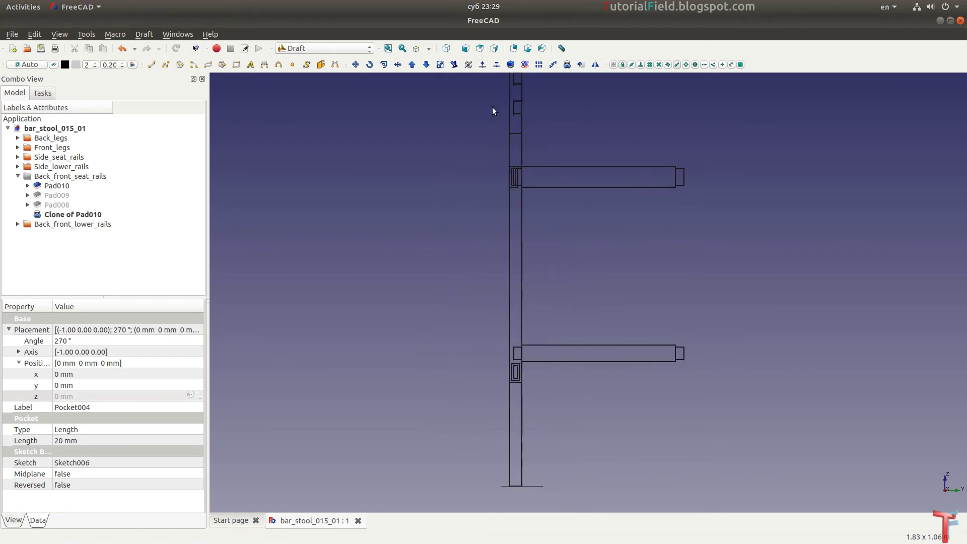
{"action": "scroll", "coordinate": [508, 166], "scroll_direction": "down", "scroll_amount": 3}
{"action": "scroll", "coordinate": [530, 225], "scroll_direction": "up", "scroll_amount": 1}
{"action": "scroll", "coordinate": [545, 202], "scroll_direction": "up", "scroll_amount": 1}
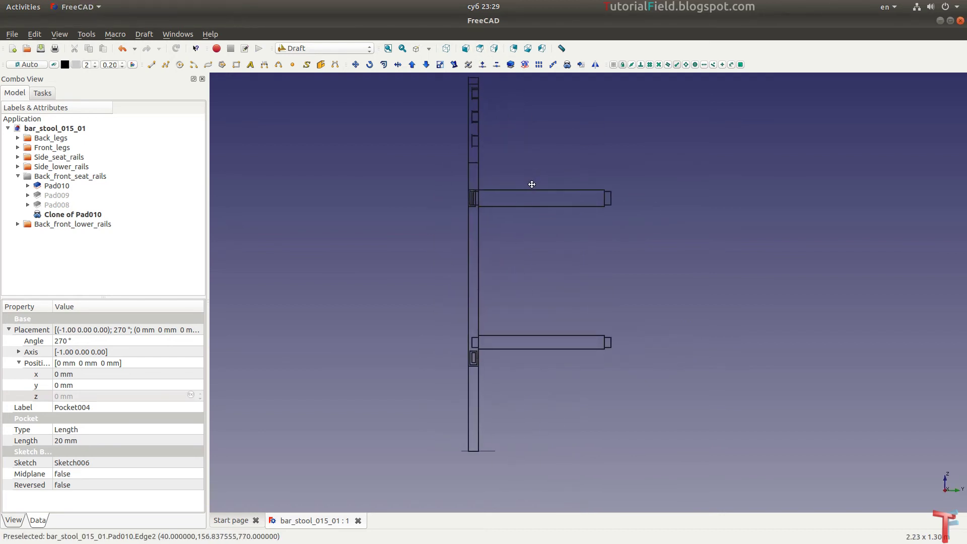
{"action": "middle_click_drag", "start_coordinate": [532, 185], "coordinate": [524, 208]}
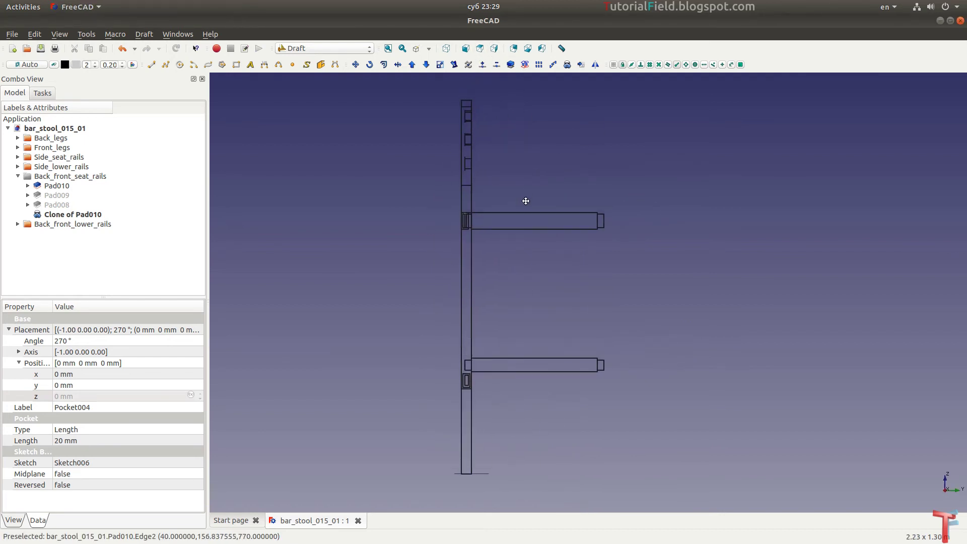
Mirror back leg Pocket002 across the rails' midpoint, then check it and return to side view.
{"action": "left_click", "coordinate": [17, 177]}
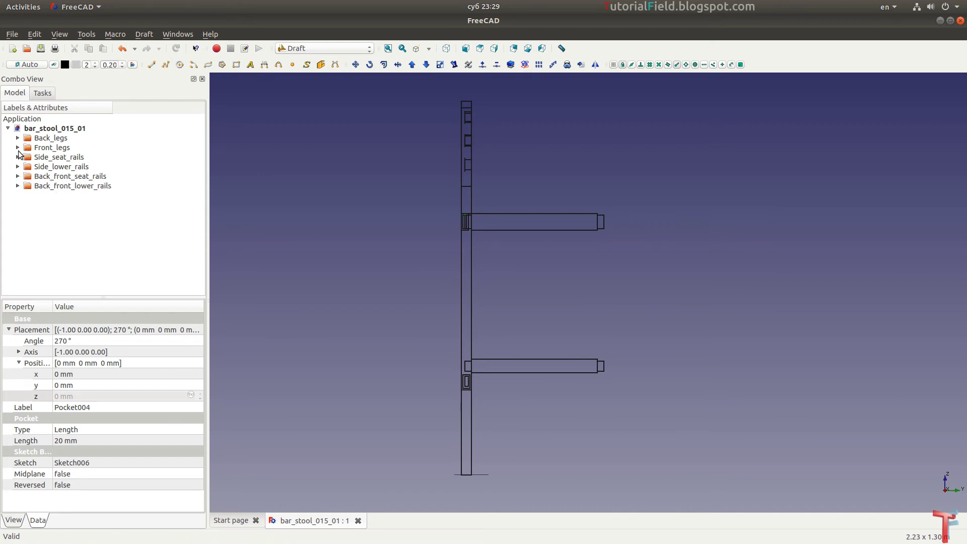
{"action": "left_click", "coordinate": [18, 138]}
{"action": "left_click", "coordinate": [54, 176]}
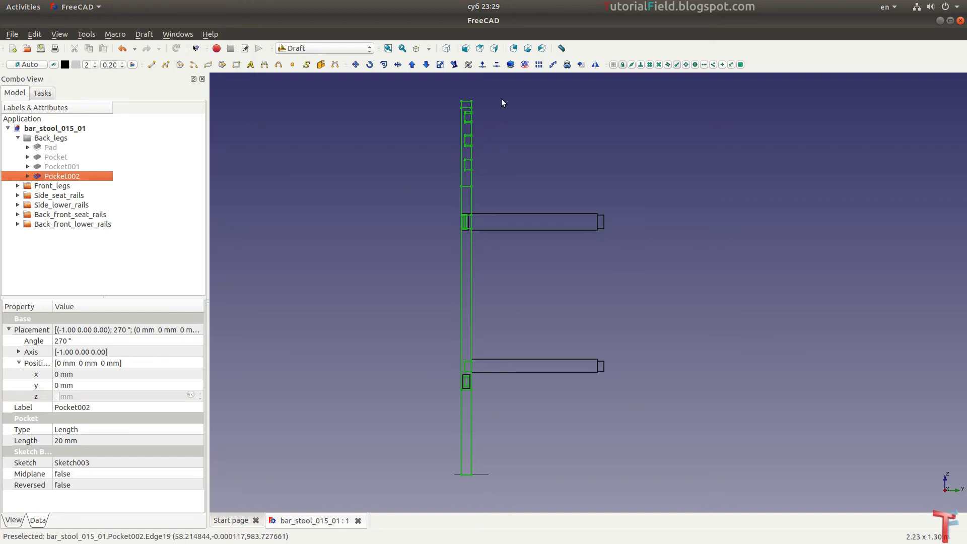
{"action": "left_click", "coordinate": [595, 65]}
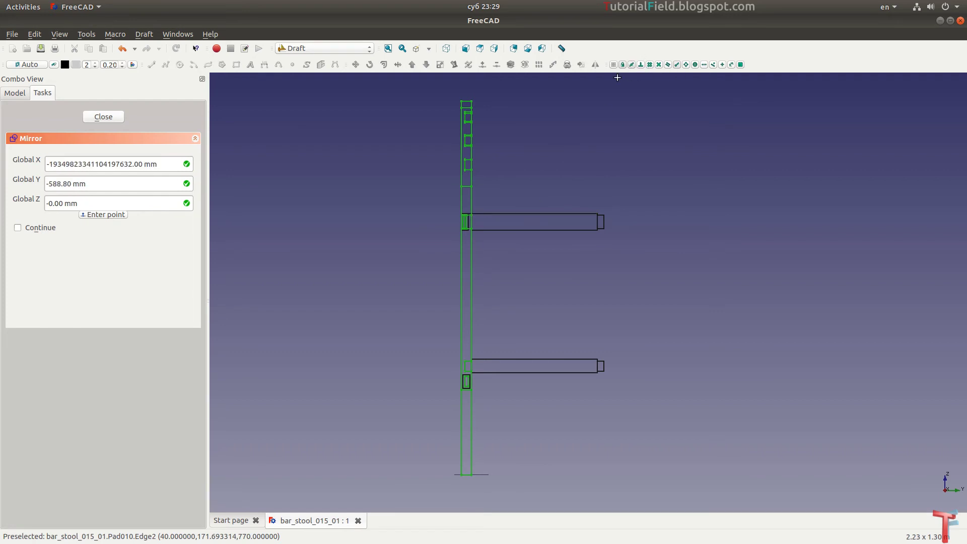
{"action": "left_click", "coordinate": [534, 212]}
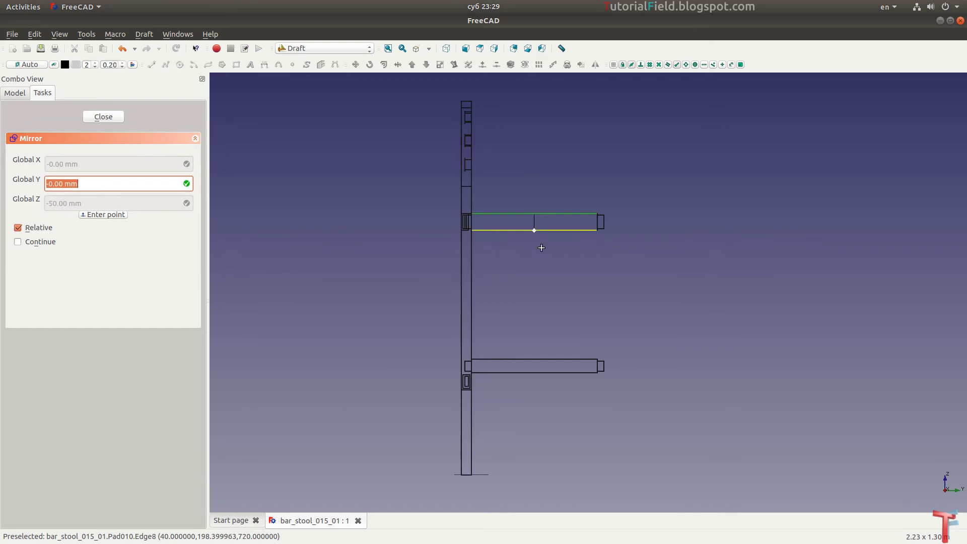
{"action": "left_click", "coordinate": [535, 360]}
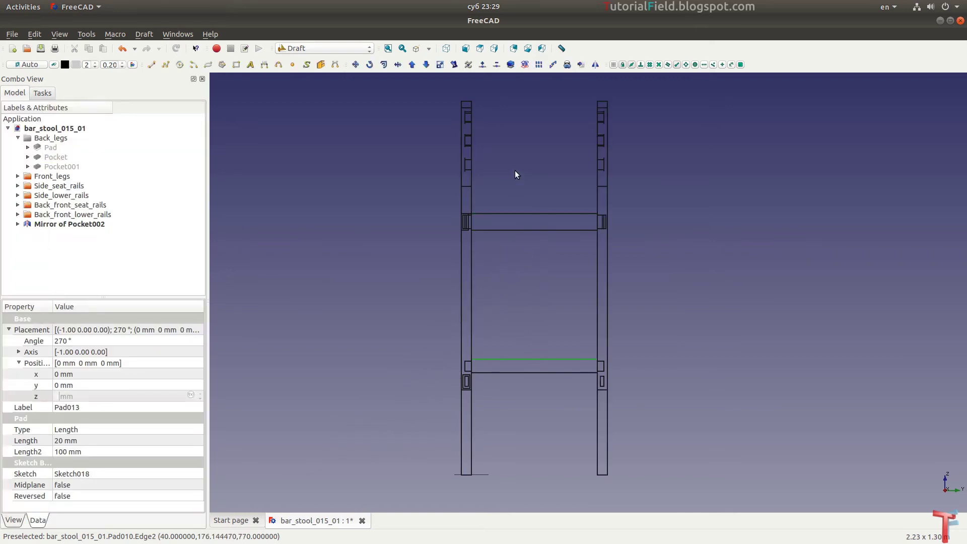
{"action": "mouse_move", "coordinate": [383, 237]}
{"action": "middle_mouse_down"}
{"action": "mouse_move", "coordinate": [478, 254]}
{"action": "mouse_move", "coordinate": [448, 261]}
{"action": "middle_mouse_up"}
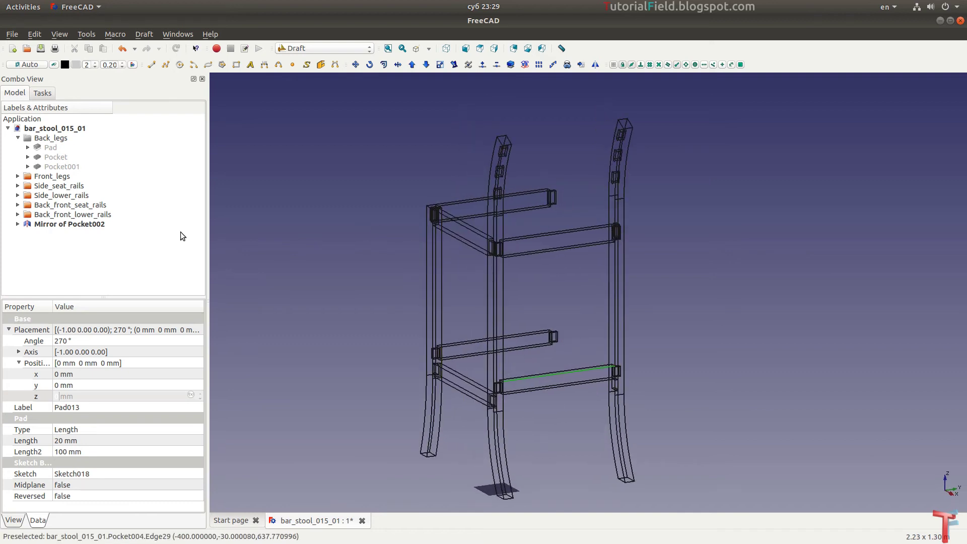
{"action": "left_click", "coordinate": [495, 51]}
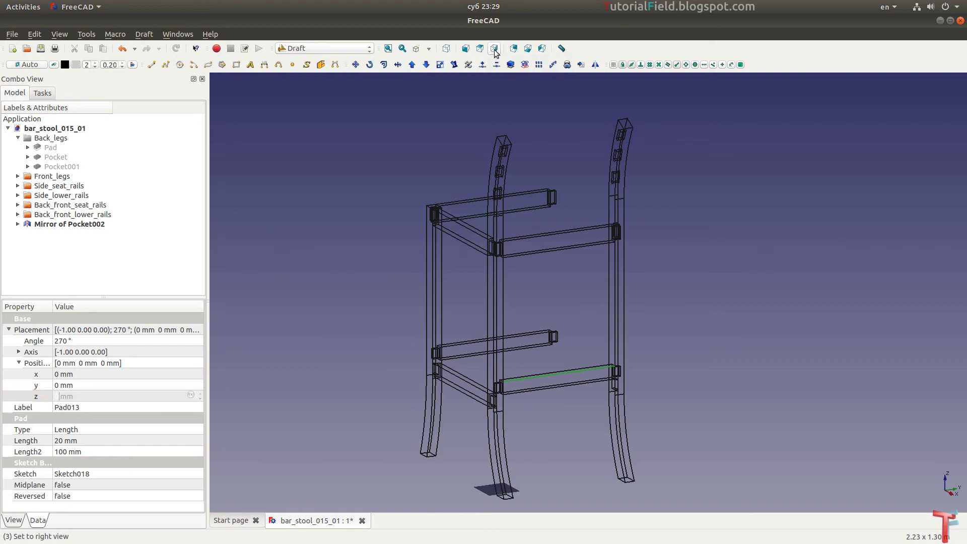
Mirror front leg Pocket004 along the rail midline, creating Mirror of Pocket004.
{"action": "left_click", "coordinate": [17, 176]}
{"action": "left_click", "coordinate": [56, 206]}
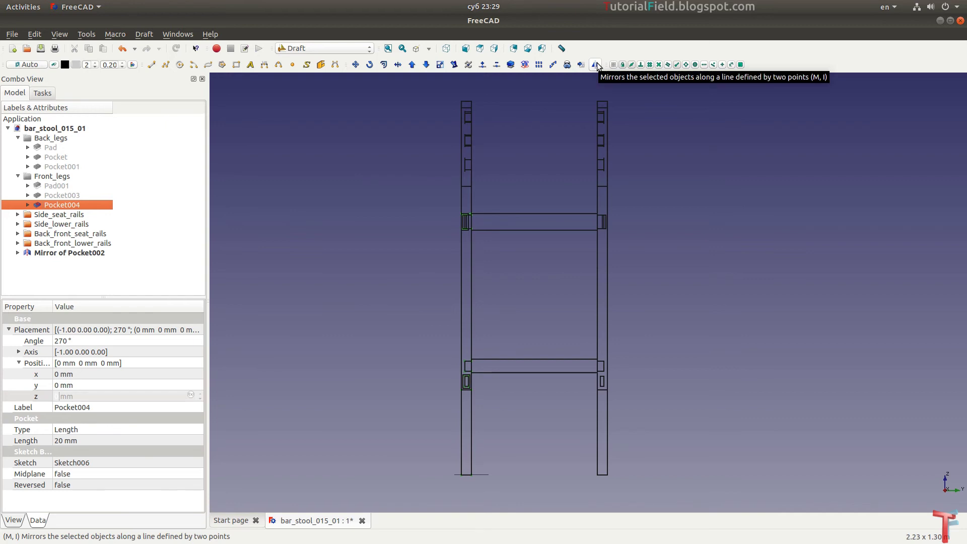
{"action": "left_click", "coordinate": [595, 66]}
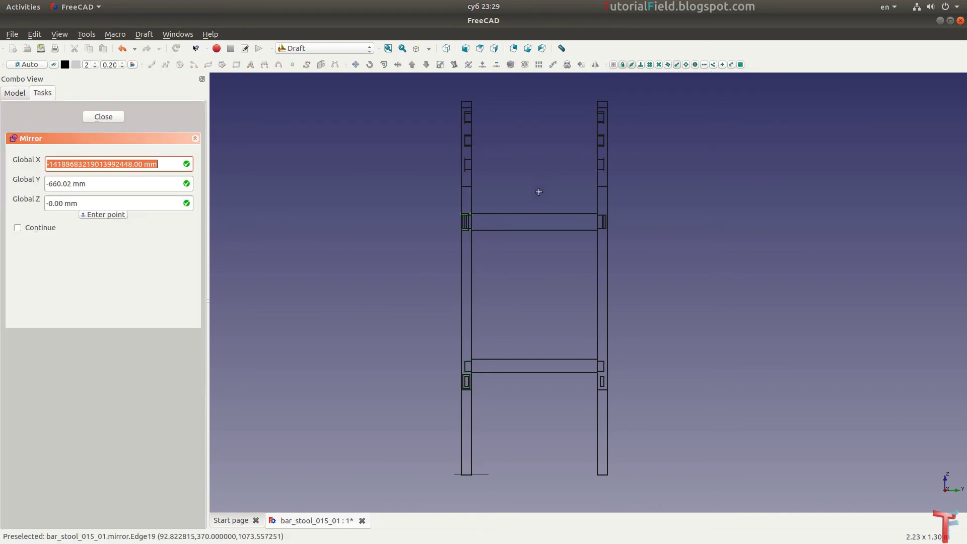
{"action": "left_click", "coordinate": [533, 213]}
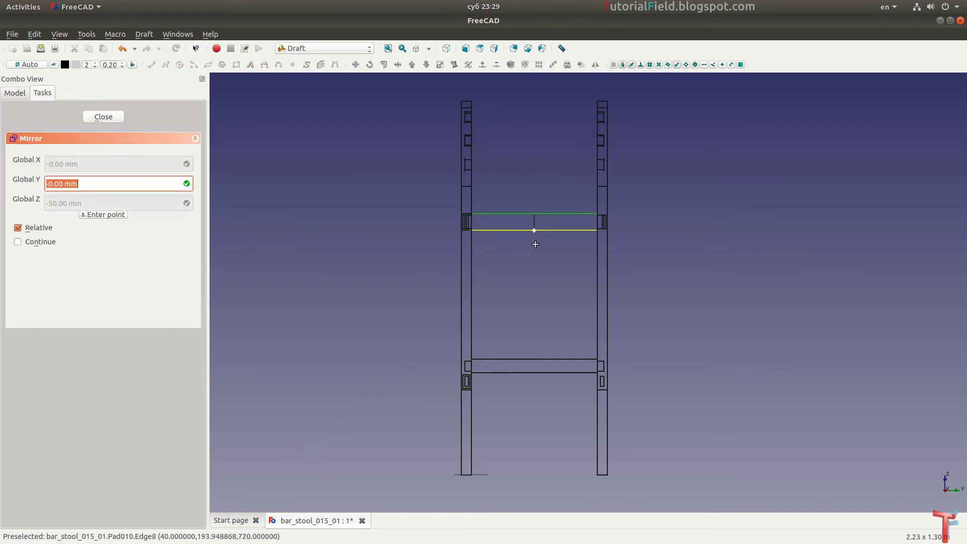
{"action": "left_click", "coordinate": [534, 359]}
{"action": "mouse_move", "coordinate": [304, 272]}
{"action": "middle_mouse_down"}
{"action": "mouse_move", "coordinate": [403, 308]}
{"action": "mouse_move", "coordinate": [378, 299]}
{"action": "middle_mouse_up"}
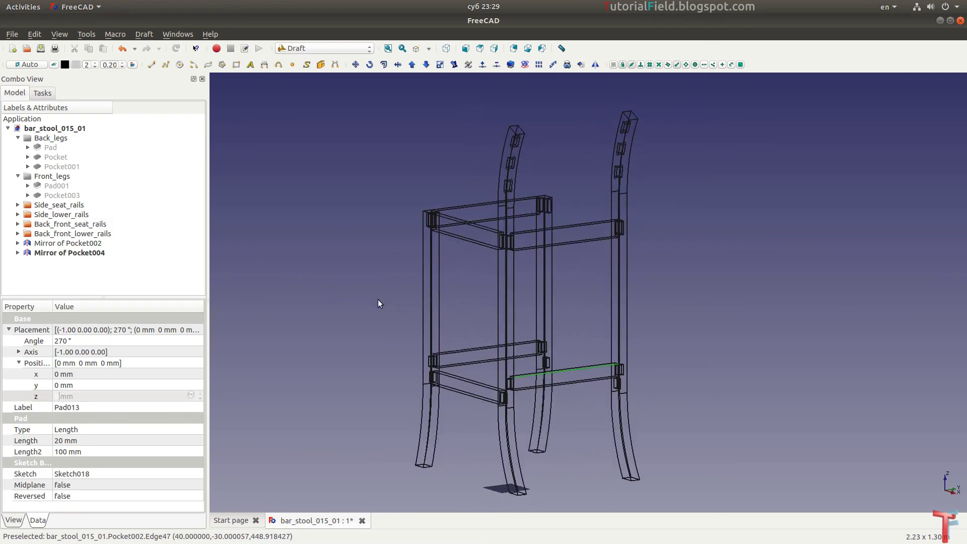
{"action": "scroll", "coordinate": [457, 208], "scroll_direction": "up", "scroll_amount": 3}
{"action": "middle_click_drag", "start_coordinate": [385, 213], "coordinate": [402, 216]}
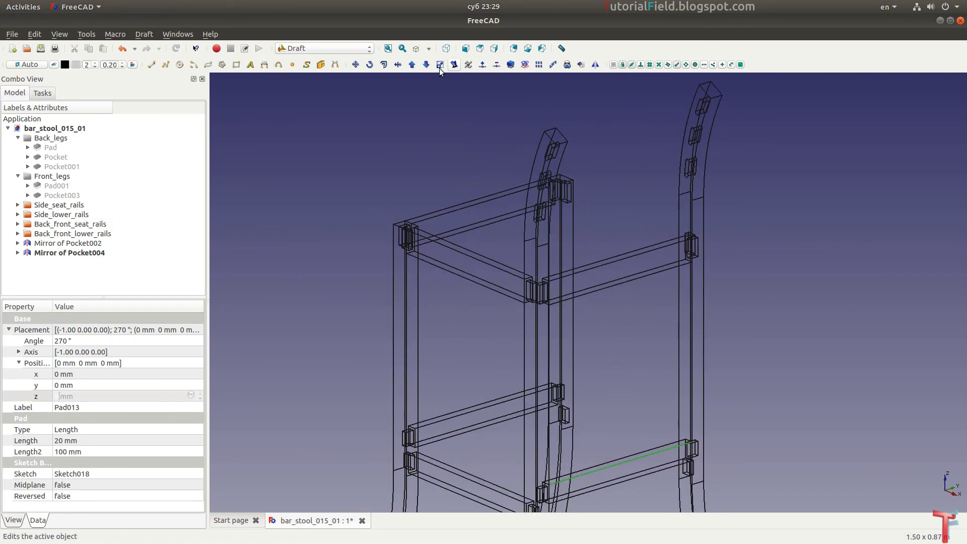
Inspect the four-legged frame shaded and isometric, then return to Wireframe display.
{"action": "left_click", "coordinate": [429, 48]}
{"action": "left_click", "coordinate": [428, 60]}
{"action": "mouse_move", "coordinate": [363, 169]}
{"action": "middle_mouse_down"}
{"action": "mouse_move", "coordinate": [405, 222]}
{"action": "mouse_move", "coordinate": [363, 205]}
{"action": "mouse_move", "coordinate": [383, 197]}
{"action": "mouse_move", "coordinate": [697, 272]}
{"action": "mouse_move", "coordinate": [657, 194]}
{"action": "middle_mouse_up"}
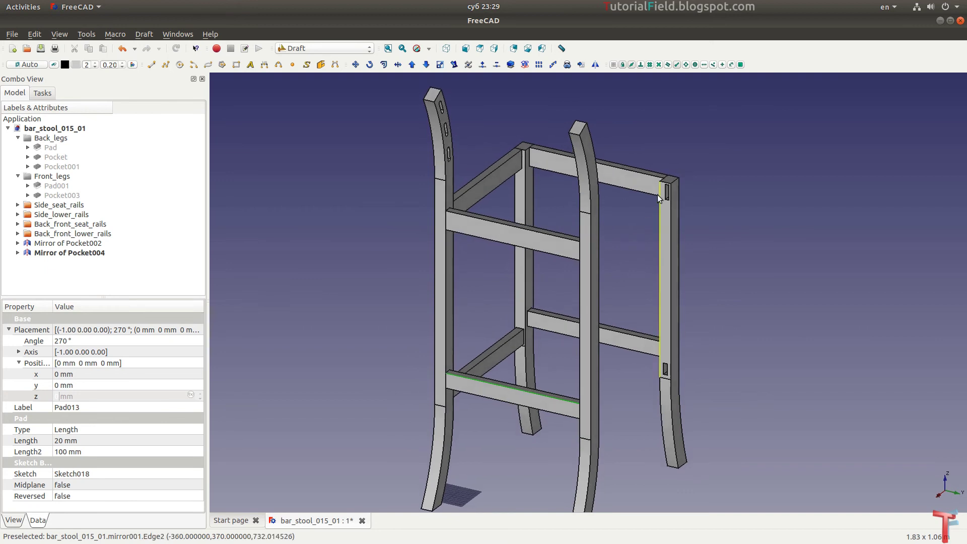
{"action": "key", "text": "0"}
{"action": "left_click", "coordinate": [429, 48]}
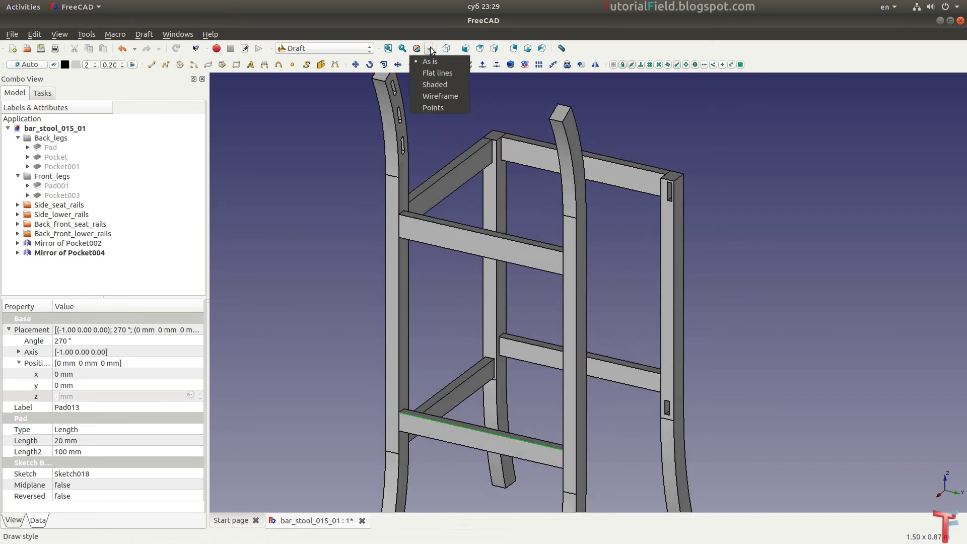
{"action": "left_click", "coordinate": [427, 96]}
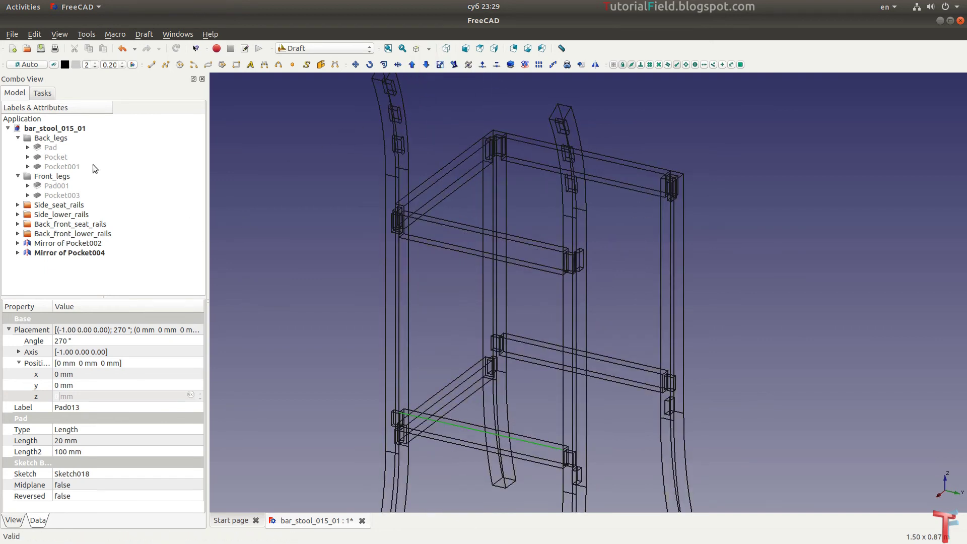
{"action": "left_click", "coordinate": [19, 139]}
Clone side seat rail Pad004 and put Clone of Pad004 inside Side_seat_rails.
{"action": "left_click", "coordinate": [18, 147]}
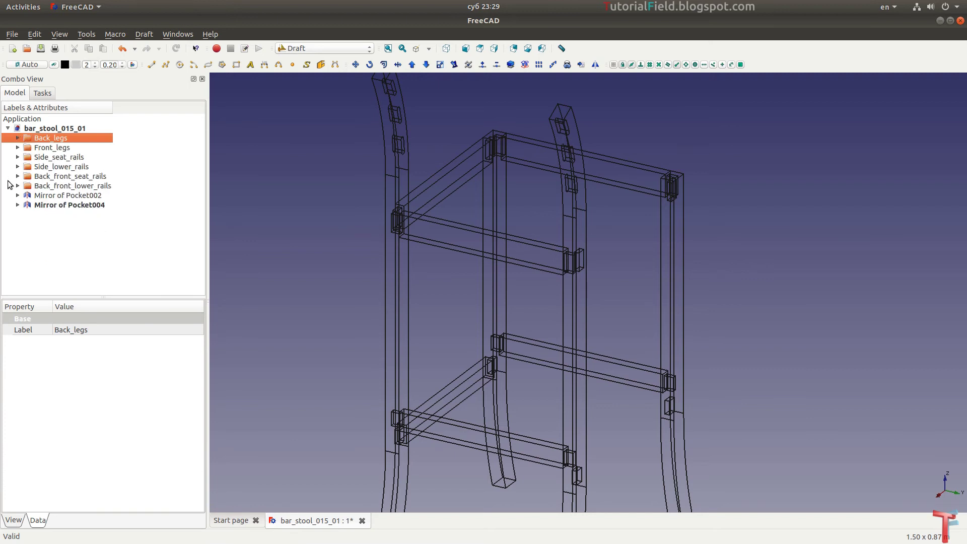
{"action": "left_click", "coordinate": [17, 167]}
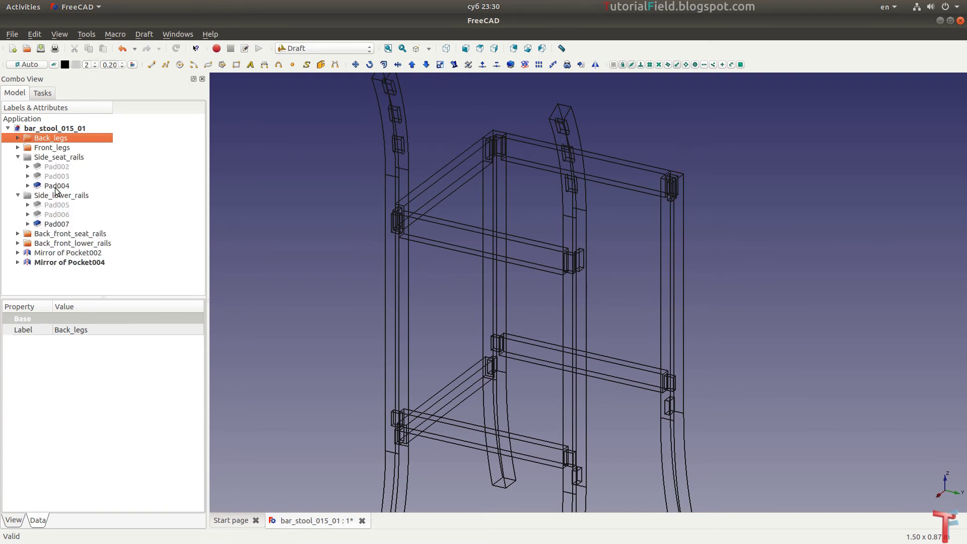
{"action": "left_click", "coordinate": [56, 186]}
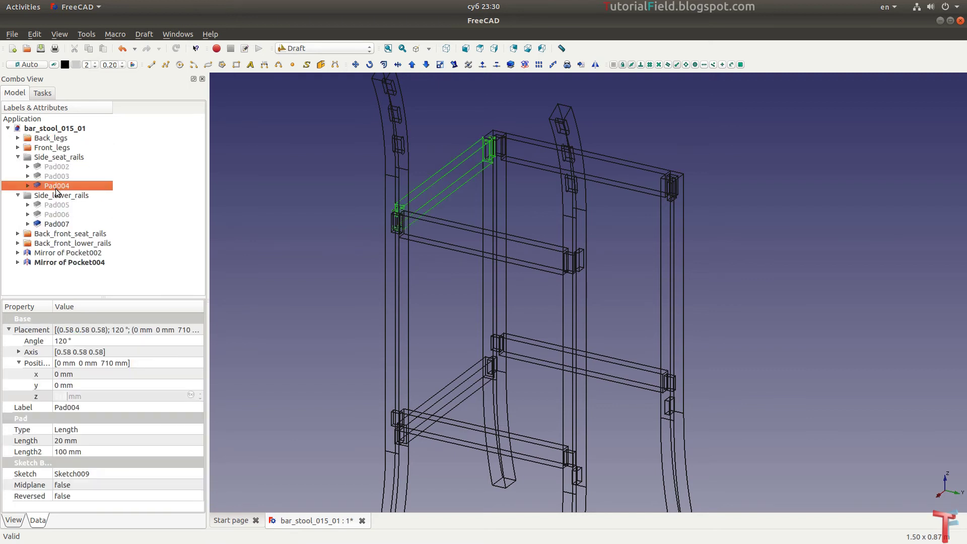
{"action": "left_click", "coordinate": [567, 64]}
{"action": "scroll", "coordinate": [436, 192], "scroll_direction": "up", "scroll_amount": 2}
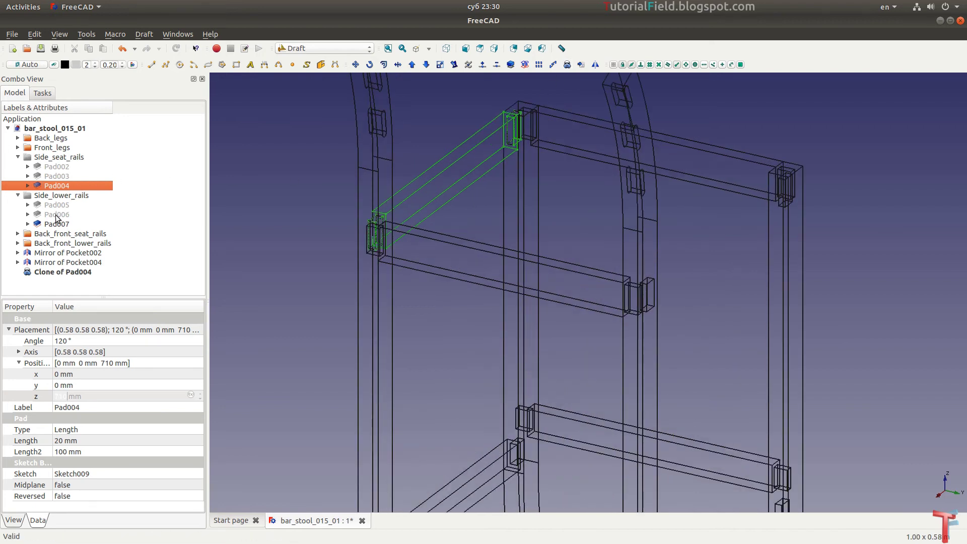
{"action": "left_click_drag", "start_coordinate": [55, 277], "coordinate": [54, 161]}
{"action": "left_click", "coordinate": [63, 197]}
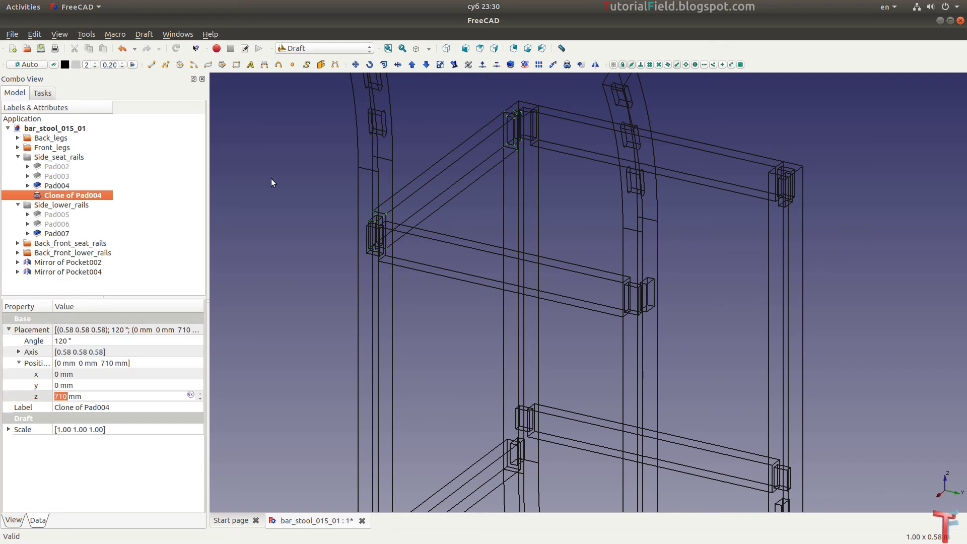
Move Clone of Pad004 from its joint to the opposite leg joint.
{"action": "left_click", "coordinate": [355, 64]}
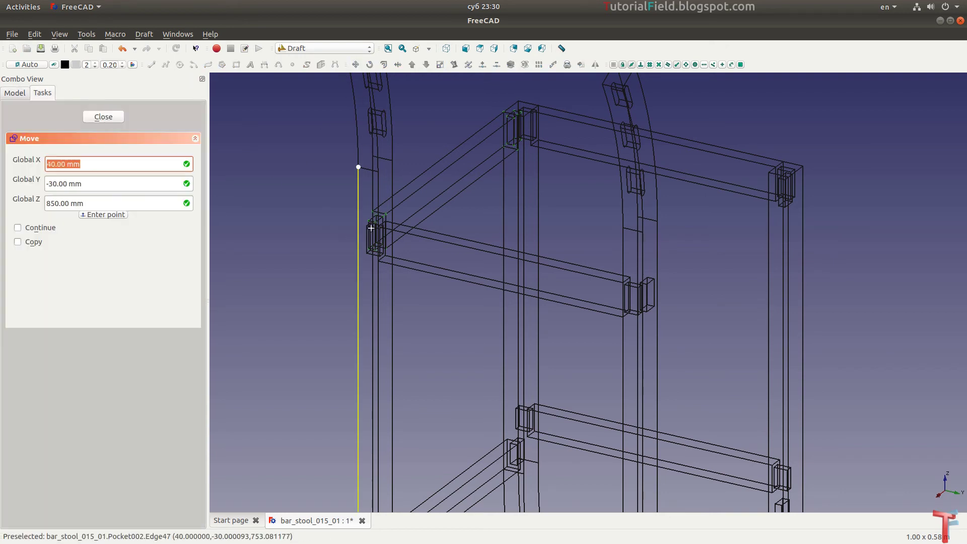
{"action": "scroll", "coordinate": [363, 222], "scroll_direction": "up", "scroll_amount": 2}
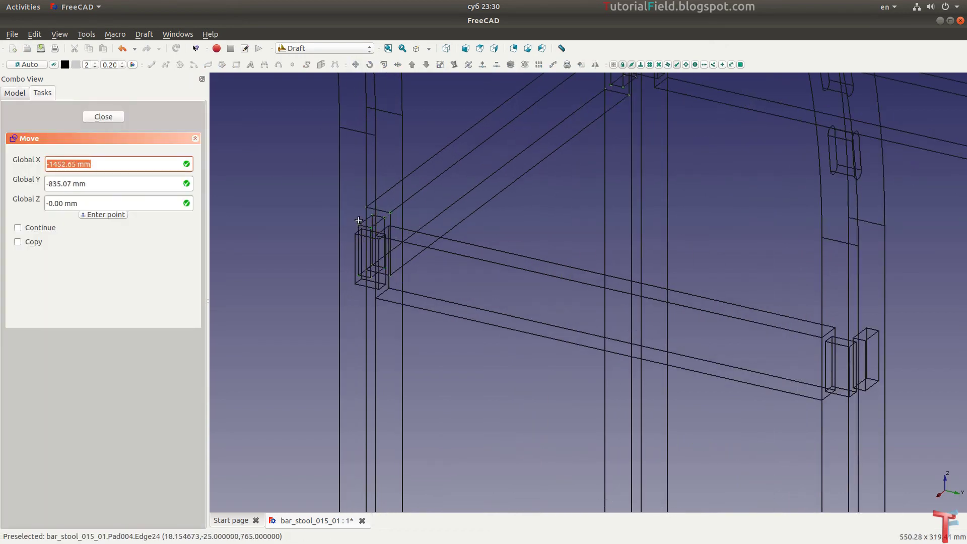
{"action": "left_click", "coordinate": [358, 223]}
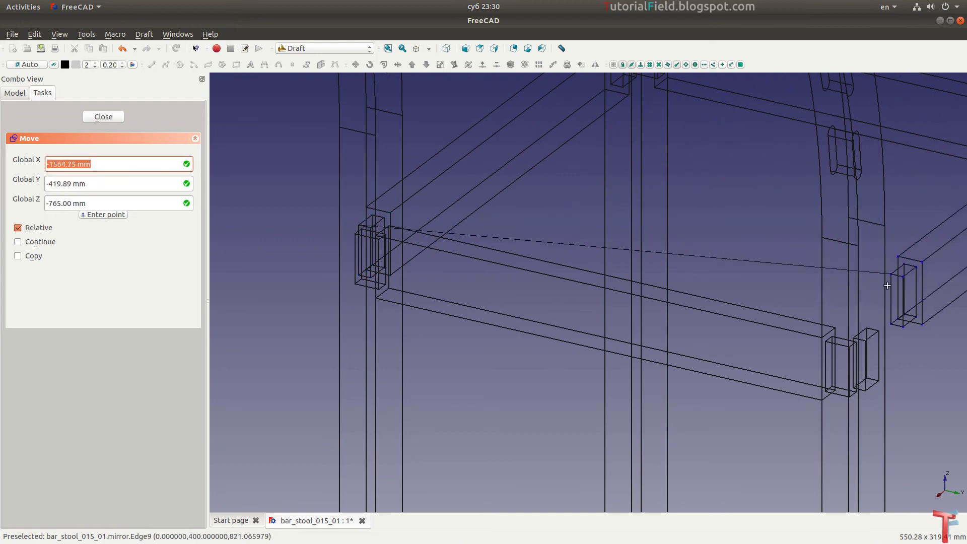
{"action": "scroll", "coordinate": [806, 332], "scroll_direction": "up", "scroll_amount": 2}
{"action": "scroll", "coordinate": [803, 331], "scroll_direction": "up", "scroll_amount": 2}
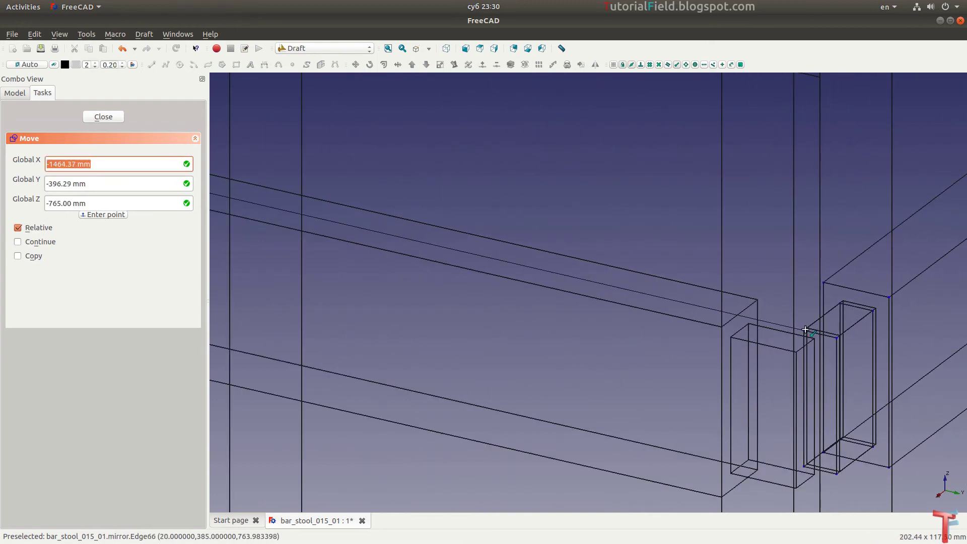
{"action": "left_click", "coordinate": [802, 331]}
{"action": "scroll", "coordinate": [760, 207], "scroll_direction": "down", "scroll_amount": 3}
Clone side lower rail Pad007 and put Clone of Pad007 inside Side_lower_rails.
{"action": "scroll", "coordinate": [760, 206], "scroll_direction": "down", "scroll_amount": 2}
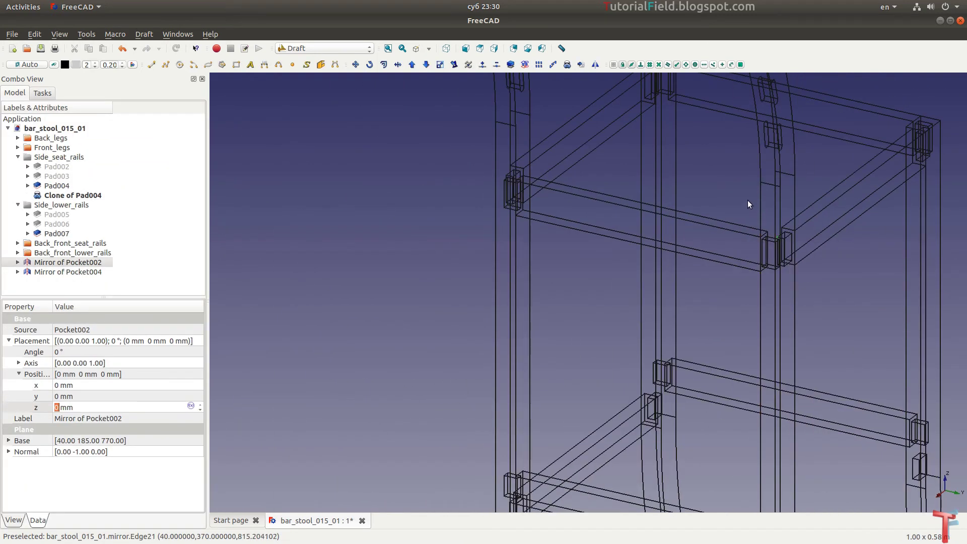
{"action": "scroll", "coordinate": [748, 204], "scroll_direction": "down", "scroll_amount": 2}
{"action": "scroll", "coordinate": [730, 243], "scroll_direction": "up", "scroll_amount": 2}
{"action": "scroll", "coordinate": [713, 260], "scroll_direction": "up", "scroll_amount": 2}
{"action": "scroll", "coordinate": [703, 352], "scroll_direction": "up", "scroll_amount": 1}
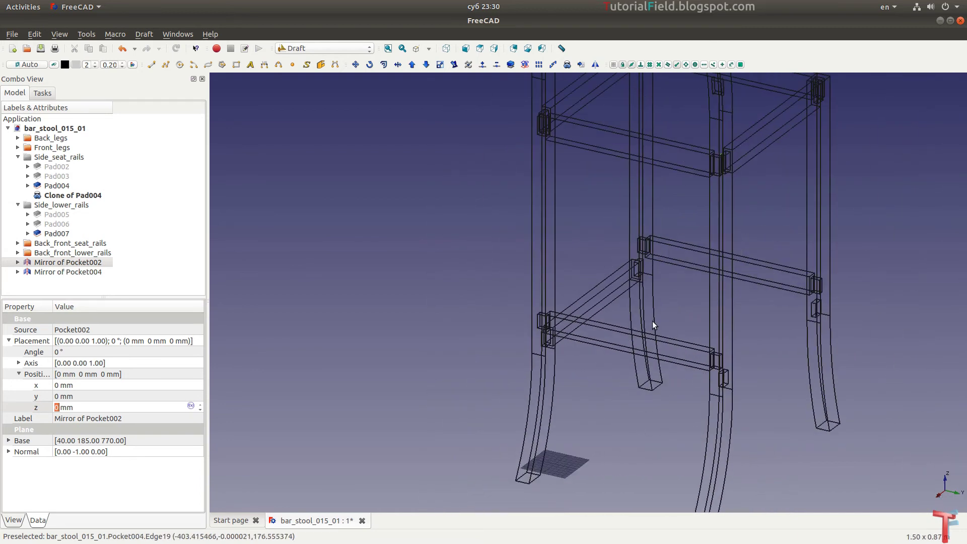
{"action": "scroll", "coordinate": [652, 321], "scroll_direction": "up", "scroll_amount": 1}
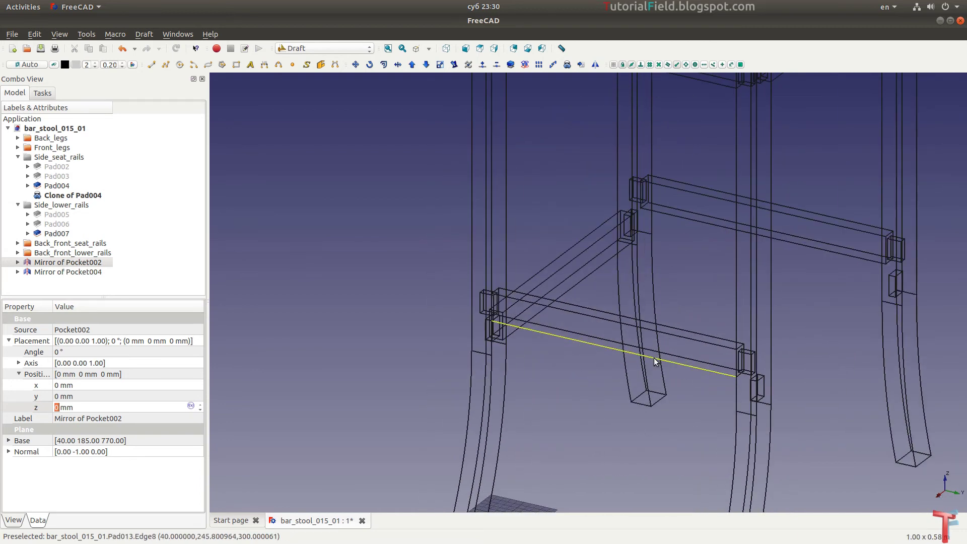
{"action": "left_click", "coordinate": [55, 233]}
{"action": "left_click", "coordinate": [525, 65]}
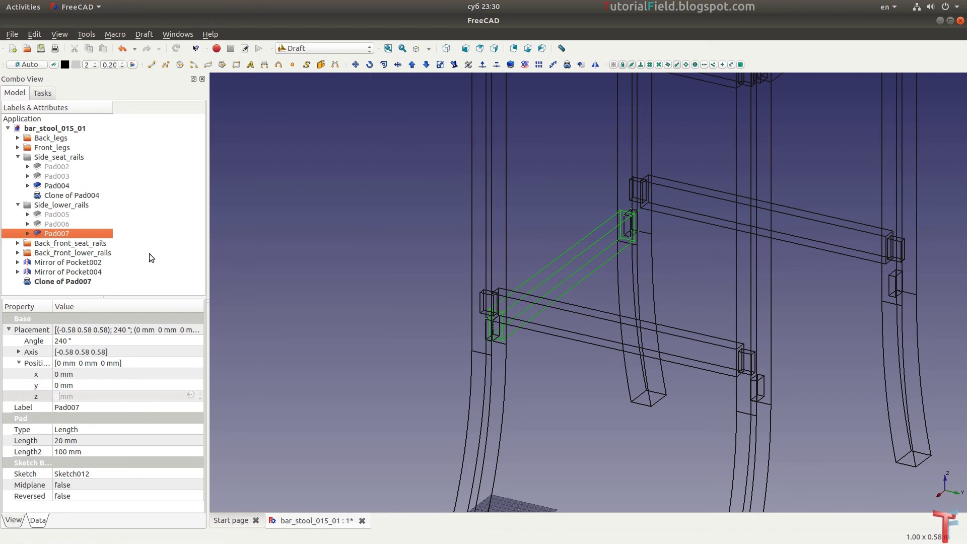
{"action": "left_click_drag", "start_coordinate": [73, 283], "coordinate": [57, 206]}
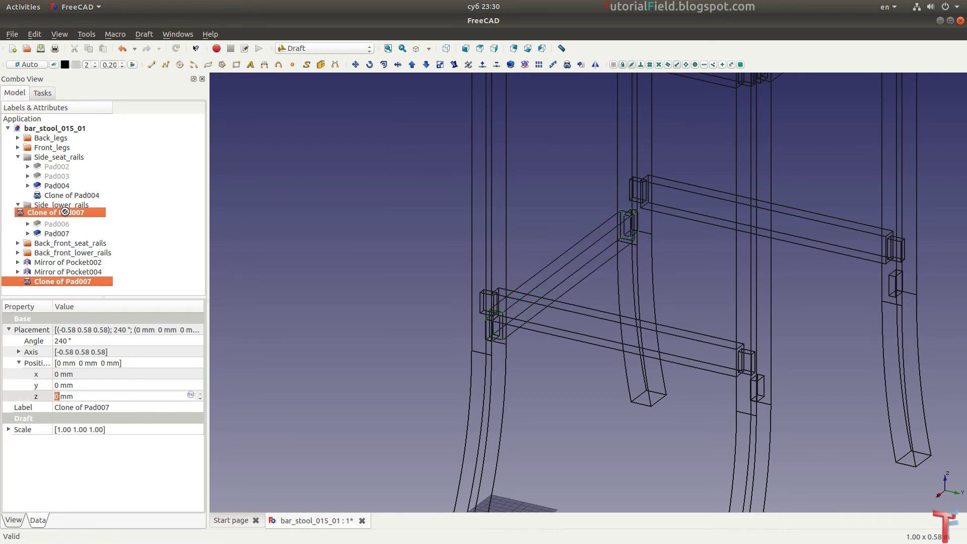
{"action": "left_click", "coordinate": [58, 244]}
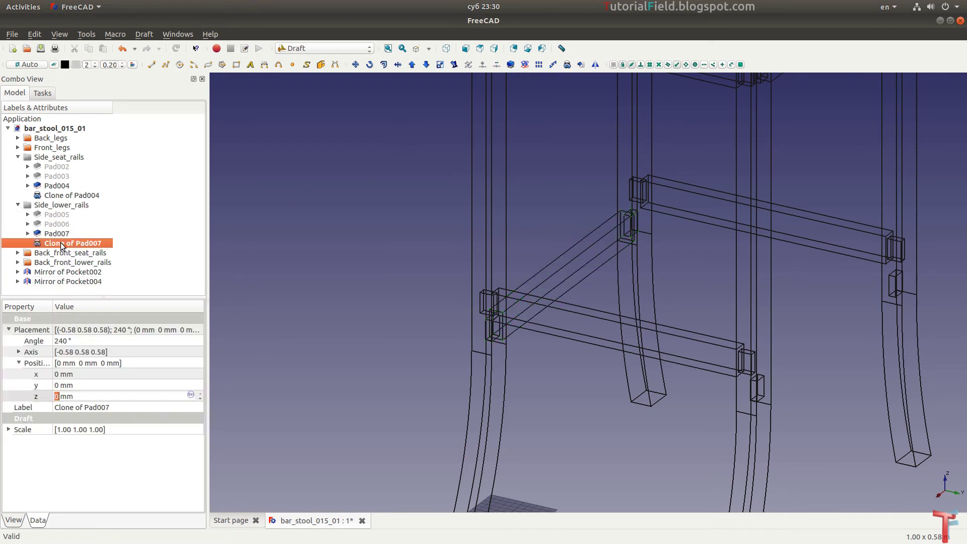
Move Clone of Pad007 400 mm along Y, then set the draw style back to As is.
{"action": "left_click", "coordinate": [356, 64]}
{"action": "scroll", "coordinate": [498, 336], "scroll_direction": "up", "scroll_amount": 3}
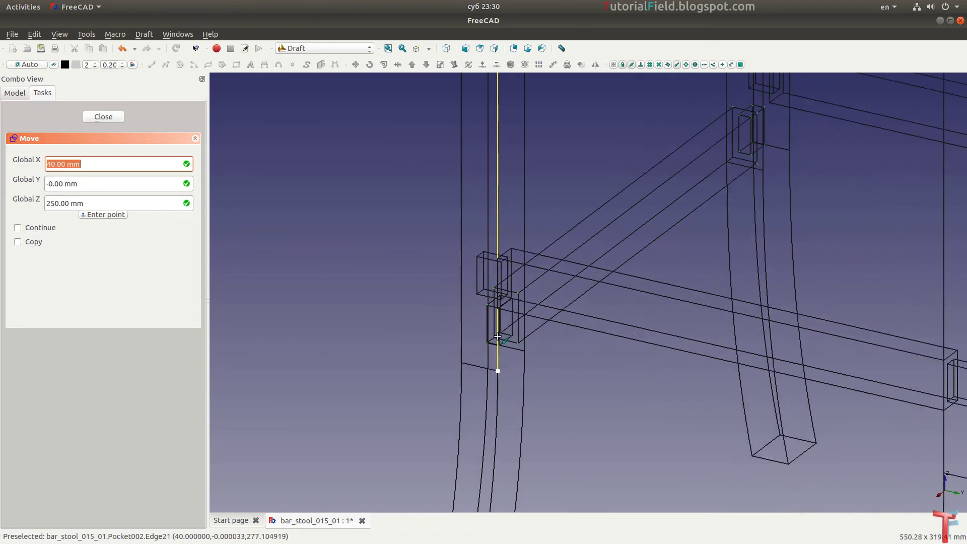
{"action": "scroll", "coordinate": [497, 337], "scroll_direction": "down", "scroll_amount": 1}
{"action": "left_click", "coordinate": [480, 300]}
{"action": "scroll", "coordinate": [308, 272], "scroll_direction": "down", "scroll_amount": 2}
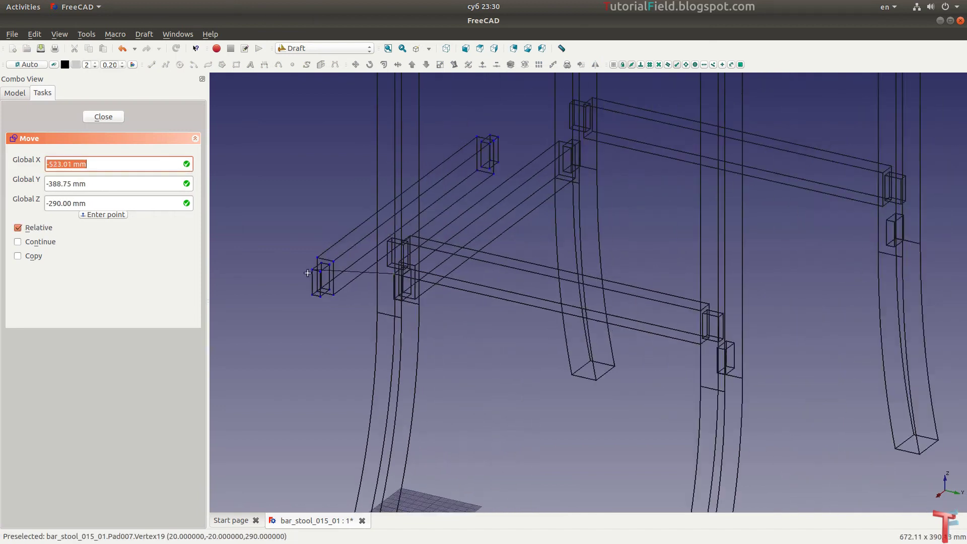
{"action": "scroll", "coordinate": [712, 322], "scroll_direction": "up", "scroll_amount": 2}
{"action": "key", "text": "y"}
{"action": "scroll", "coordinate": [750, 332], "scroll_direction": "up", "scroll_amount": 2}
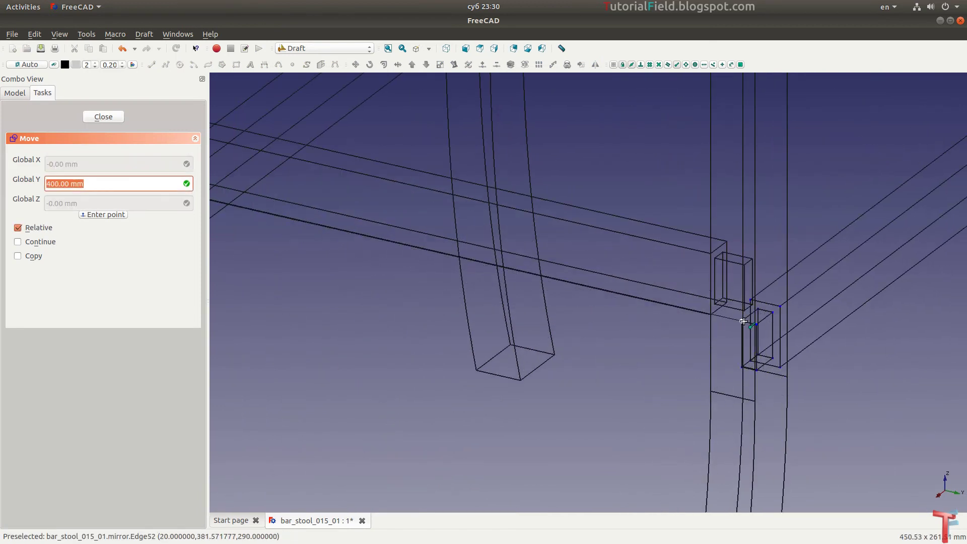
{"action": "left_click", "coordinate": [743, 321]}
{"action": "scroll", "coordinate": [608, 373], "scroll_direction": "down", "scroll_amount": 3}
{"action": "scroll", "coordinate": [597, 311], "scroll_direction": "down", "scroll_amount": 2}
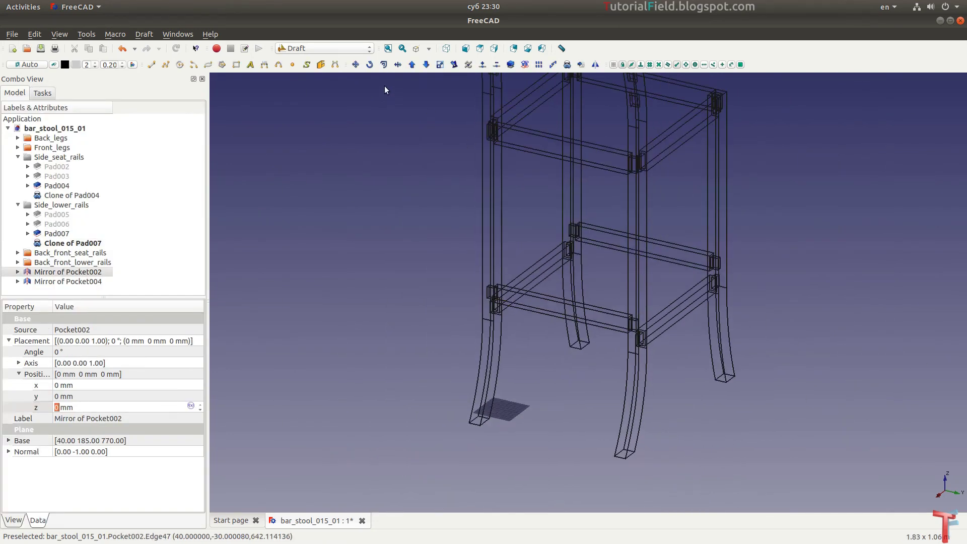
{"action": "left_click", "coordinate": [428, 47]}
Orbit the shaded stool, snap to isometric and fit all, then save bar_stool_015_01.
{"action": "scroll", "coordinate": [613, 321], "scroll_direction": "down", "scroll_amount": 2}
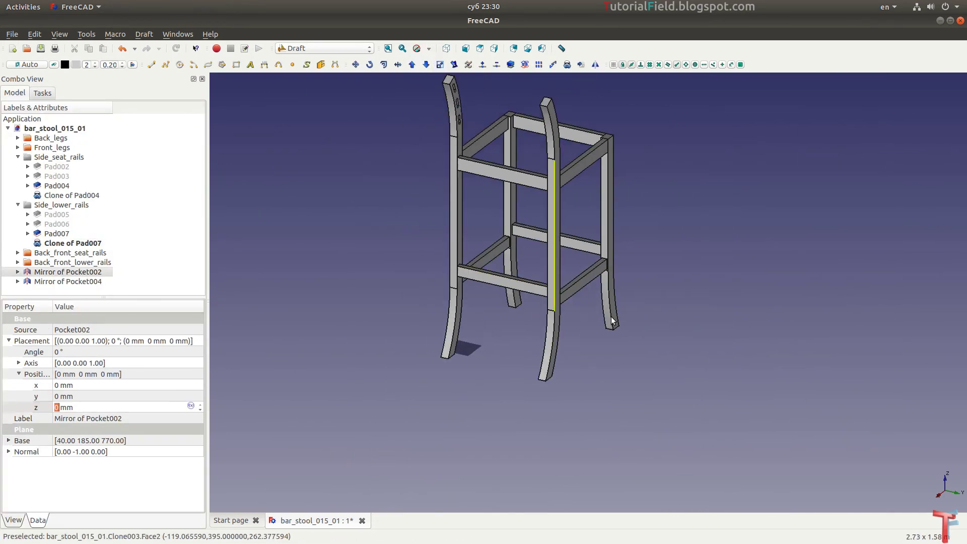
{"action": "middle_click_drag", "start_coordinate": [612, 321], "coordinate": [457, 297]}
{"action": "scroll", "coordinate": [432, 283], "scroll_direction": "up", "scroll_amount": 3}
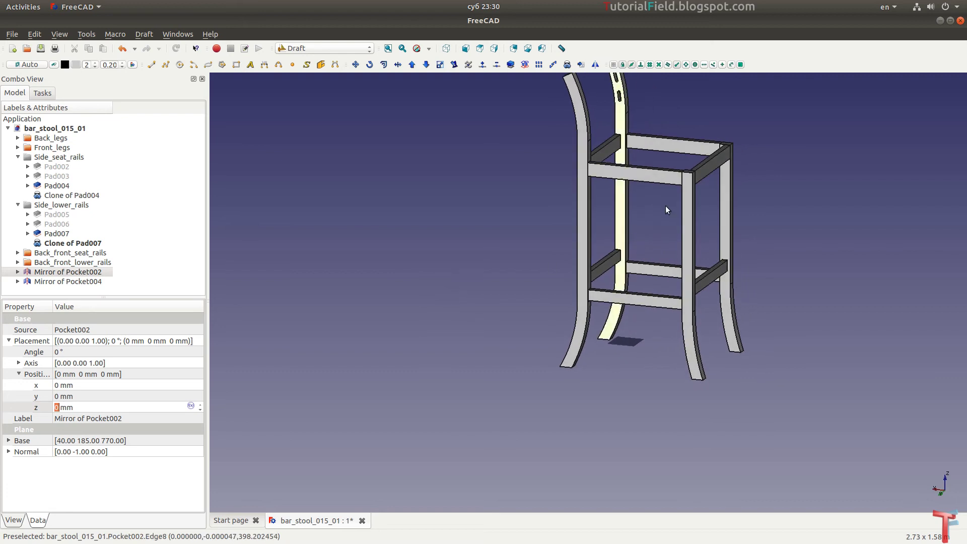
{"action": "left_click", "coordinate": [445, 49]}
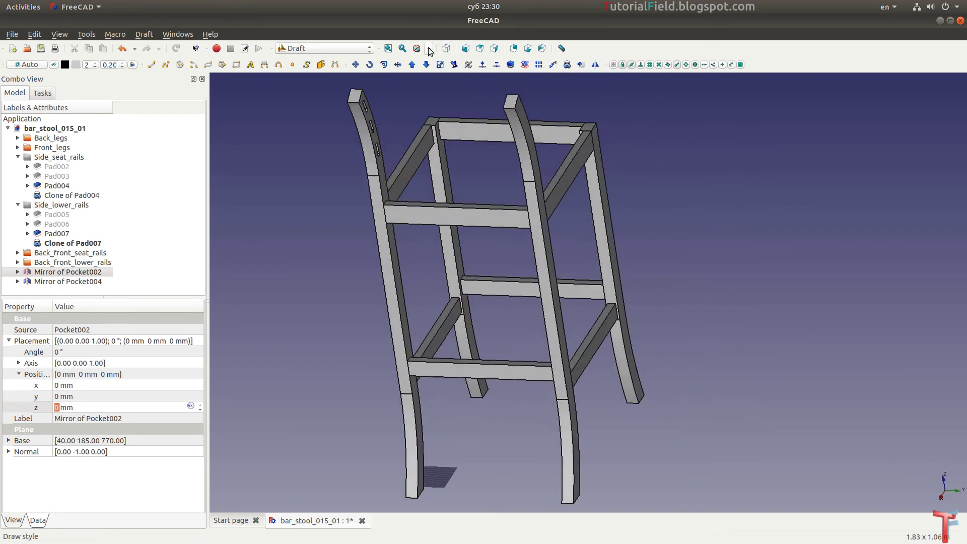
{"action": "left_click", "coordinate": [387, 49]}
{"action": "mouse_move", "coordinate": [453, 303]}
{"action": "middle_mouse_down"}
{"action": "mouse_move", "coordinate": [560, 318]}
{"action": "mouse_move", "coordinate": [719, 319]}
{"action": "mouse_move", "coordinate": [839, 304]}
{"action": "mouse_move", "coordinate": [873, 287]}
{"action": "mouse_move", "coordinate": [857, 254]}
{"action": "middle_mouse_up"}
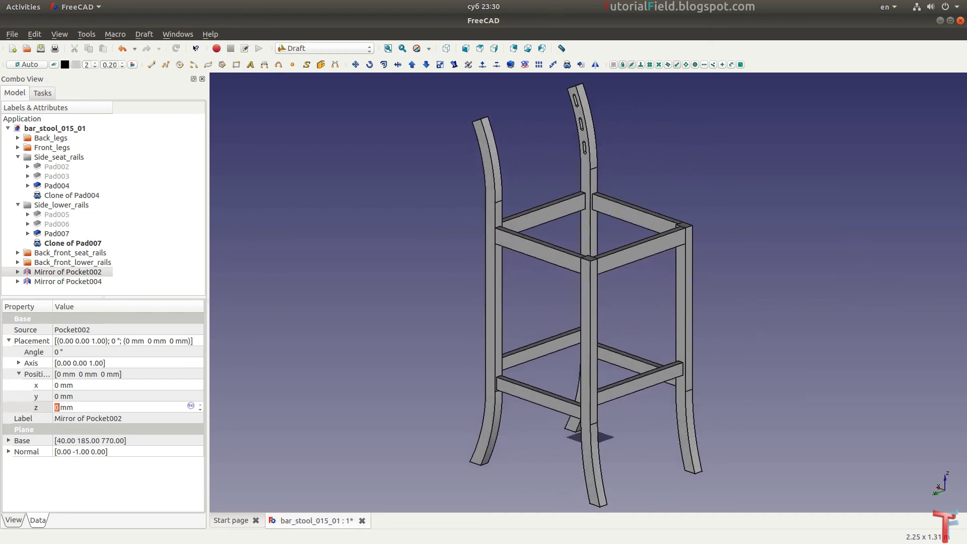
{"action": "key", "text": "ctrl+r"}
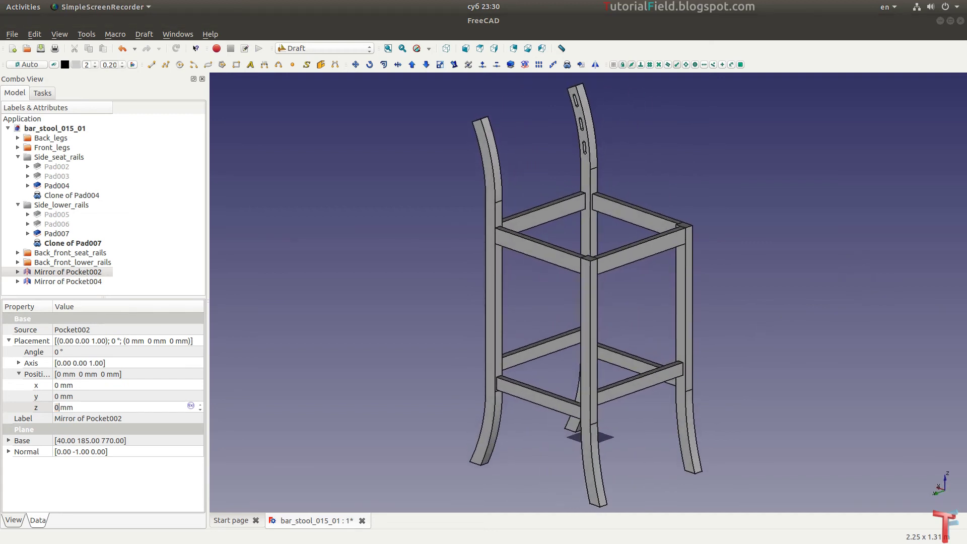
Switch to the Part Design workbench and start a new sketch on the XZ plane.
{"action": "left_click", "coordinate": [302, 47]}
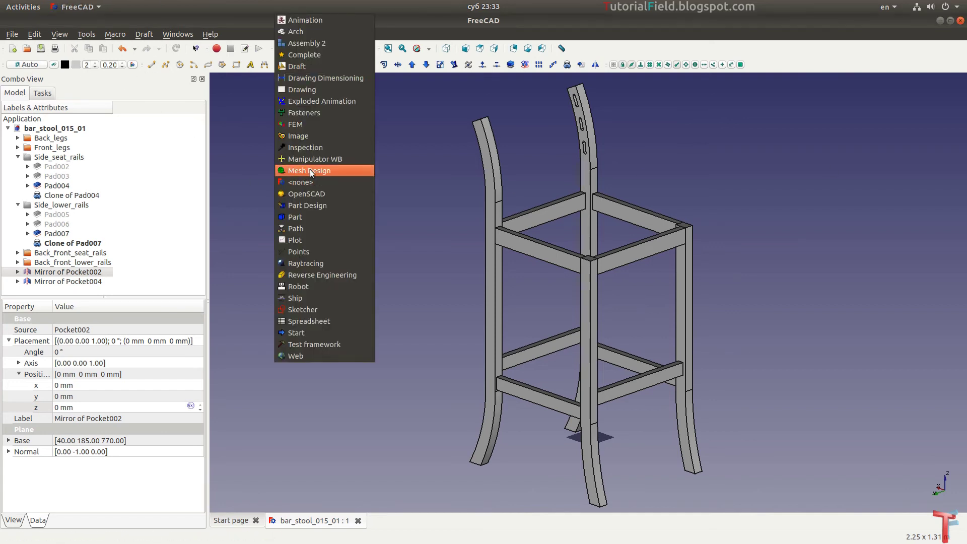
{"action": "left_click", "coordinate": [315, 205]}
{"action": "left_click", "coordinate": [12, 64]}
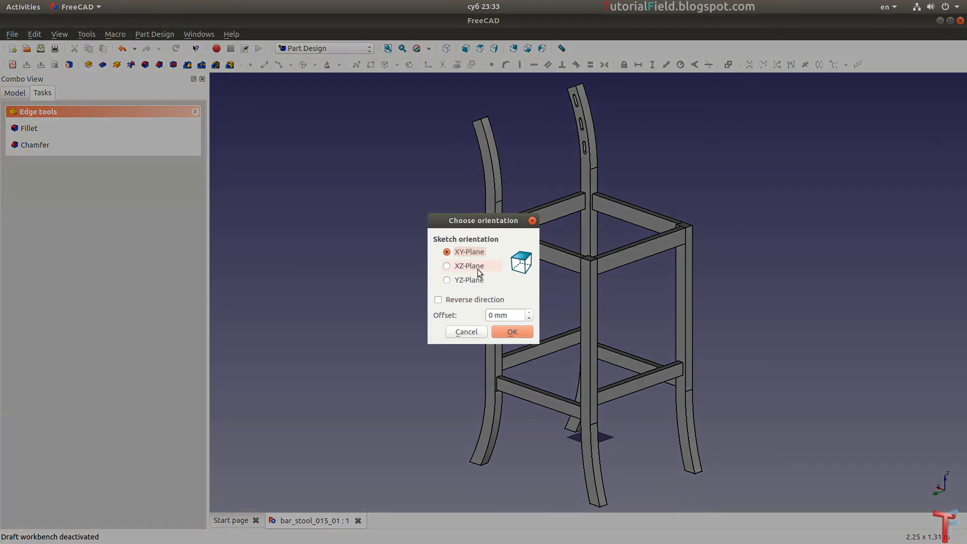
{"action": "left_click", "coordinate": [512, 332]}
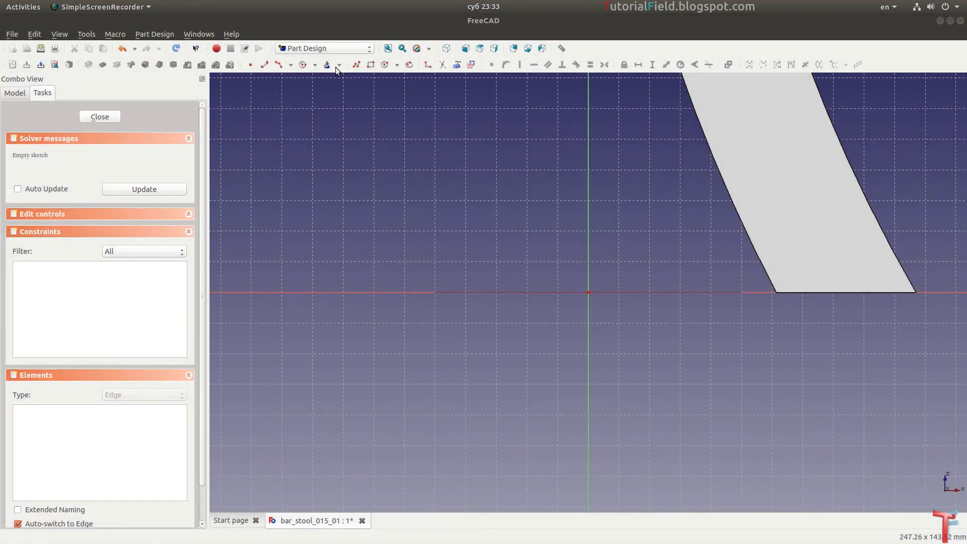
Draw a rectangle and make its corner coincident with the origin.
{"action": "left_click", "coordinate": [370, 67]}
{"action": "left_click", "coordinate": [609, 207]}
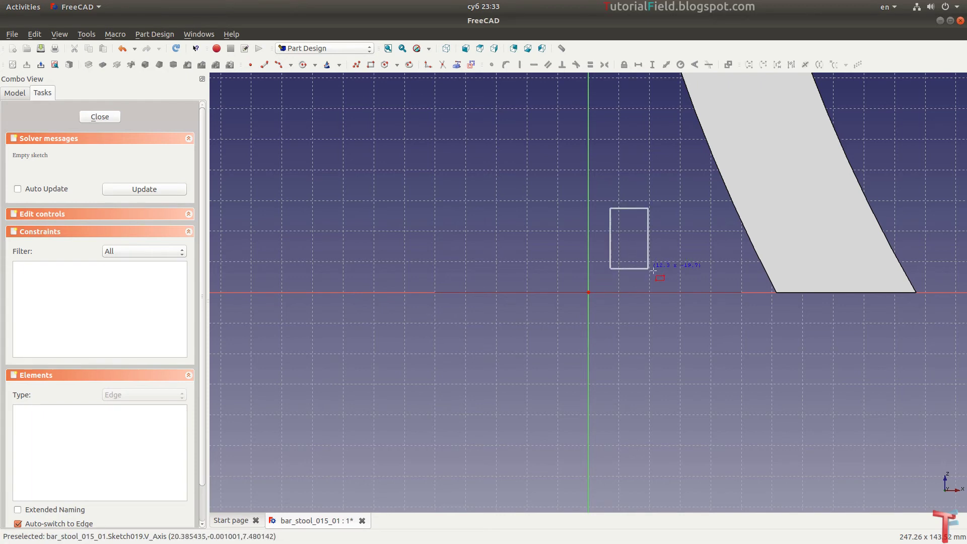
{"action": "left_click", "coordinate": [659, 276]}
{"action": "left_click_drag", "start_coordinate": [624, 269], "coordinate": [573, 308]}
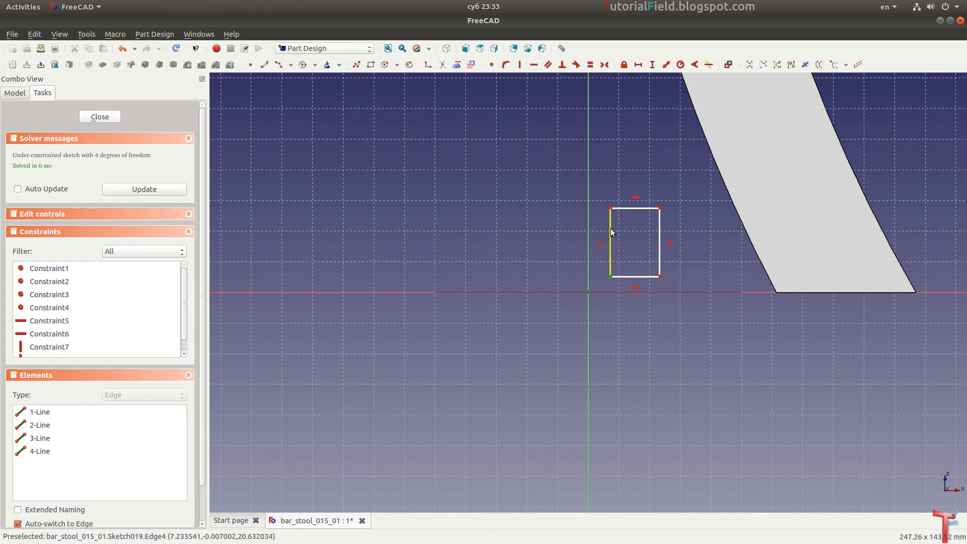
{"action": "key", "text": "c"}
Dimension the rectangle 20 mm wide and 50 mm tall, then close the sketch.
{"action": "scroll", "coordinate": [628, 200], "scroll_direction": "up", "scroll_amount": 3}
{"action": "left_click", "coordinate": [594, 232]}
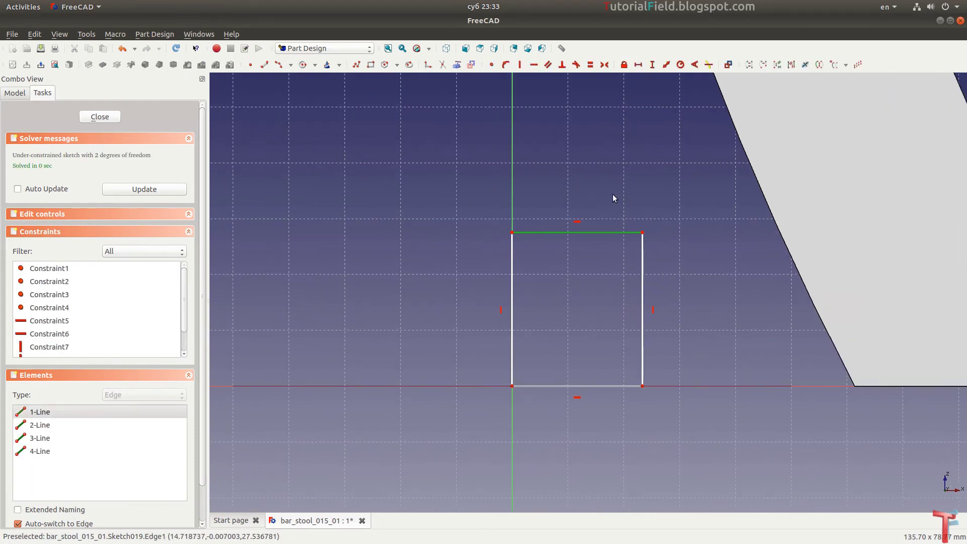
{"action": "key", "text": "l"}
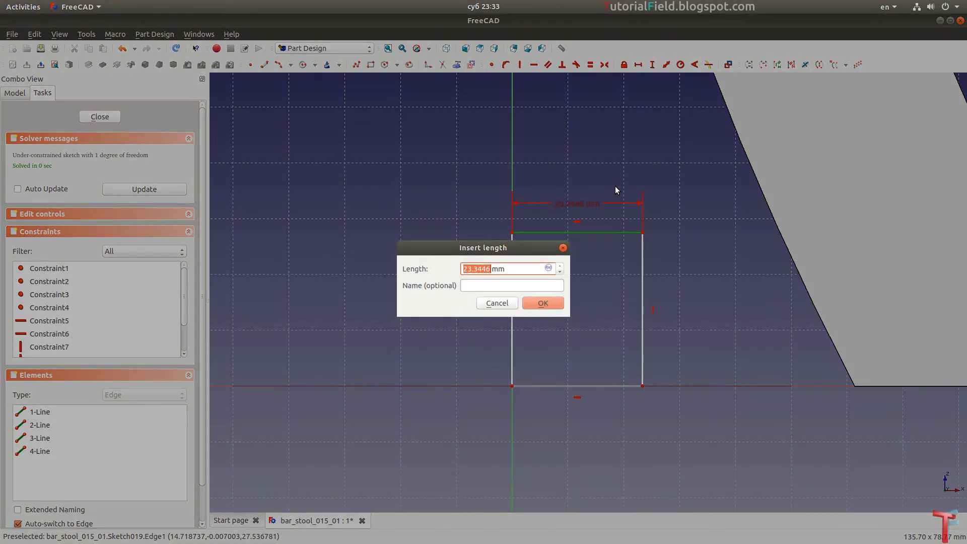
{"action": "type", "text": "20"}
{"action": "key", "text": "Return"}
{"action": "left_click", "coordinate": [623, 300]}
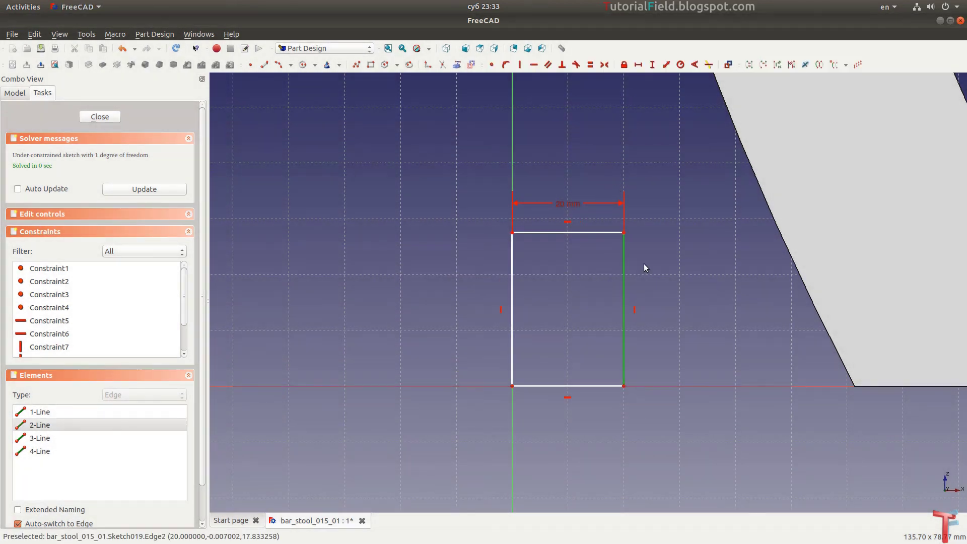
{"action": "type", "text": "i50"}
{"action": "key", "text": "Return"}
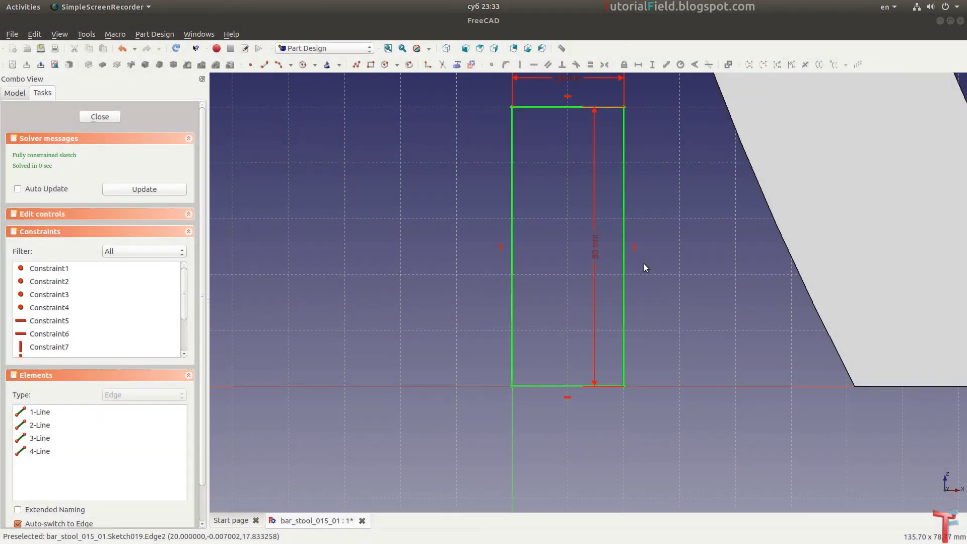
{"action": "scroll", "coordinate": [597, 259], "scroll_direction": "down", "scroll_amount": 2}
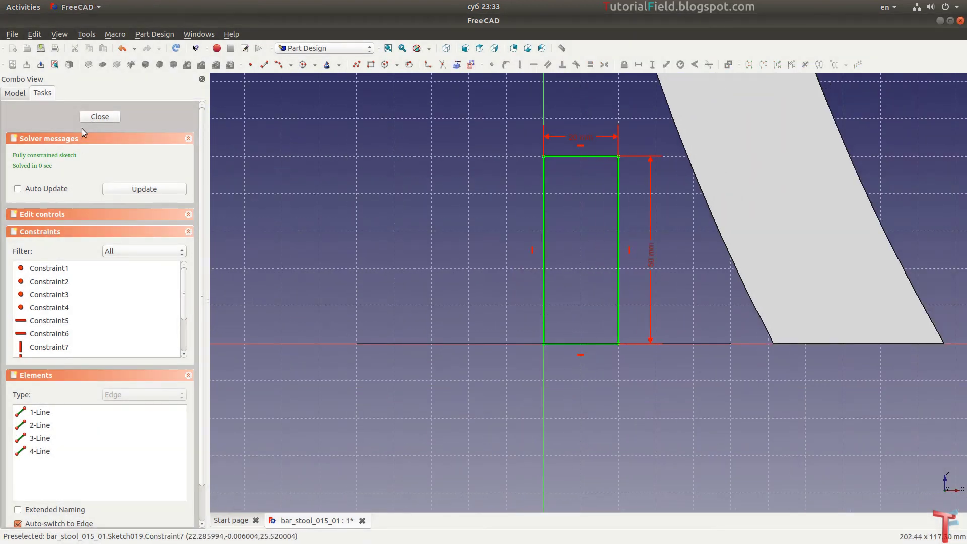
{"action": "left_click", "coordinate": [93, 117]}
Set Sketch019's Placement x position to 200 mm.
{"action": "left_click", "coordinate": [15, 92]}
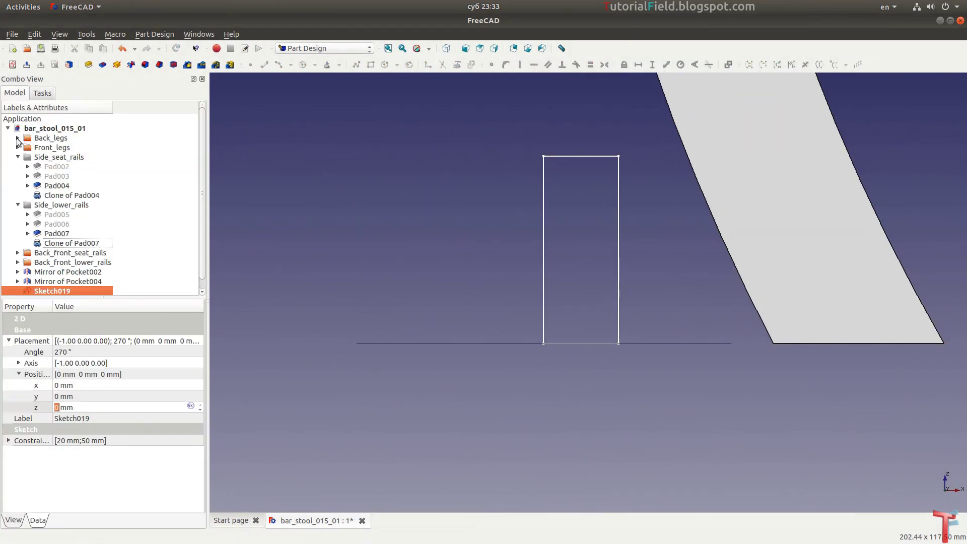
{"action": "left_click", "coordinate": [75, 384]}
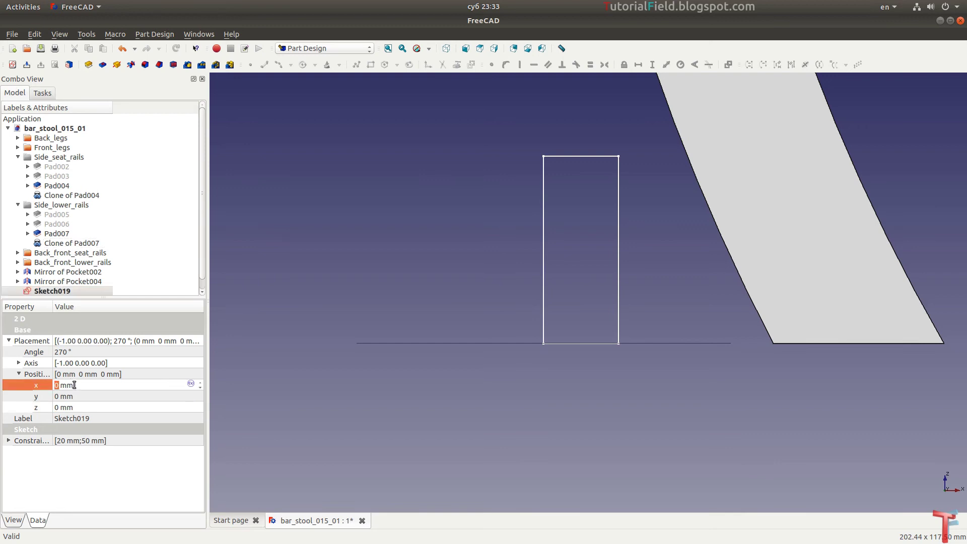
{"action": "type", "text": "20"}
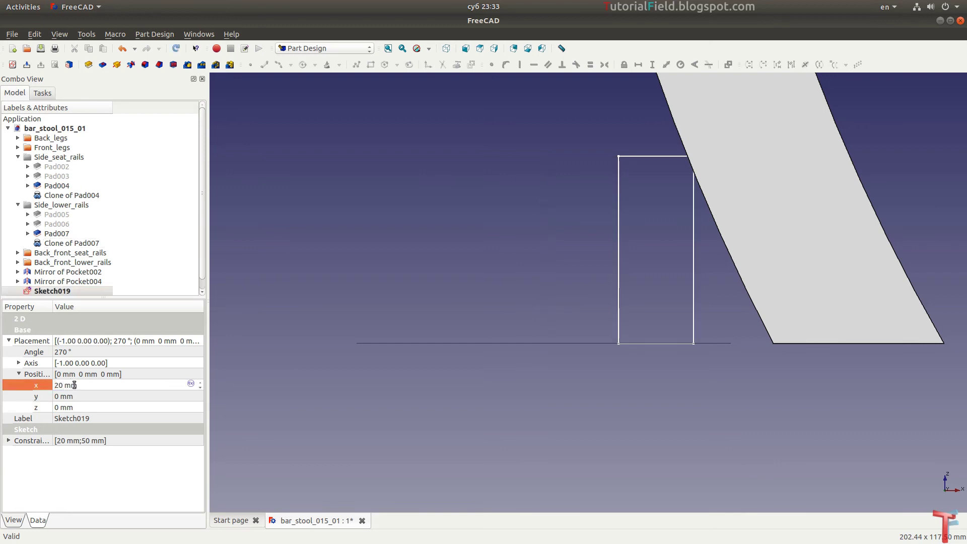
{"action": "type", "text": "0"}
{"action": "key", "text": "Tab"}
{"action": "key", "text": "Tab"}
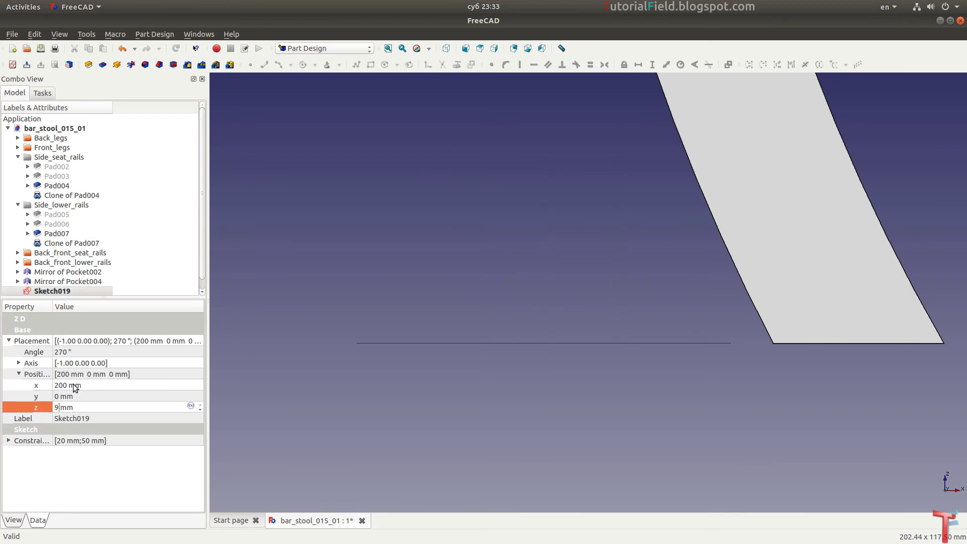
Orbit to check Sketch019 beside the back leg, then reselect it in the tree.
{"action": "scroll", "coordinate": [507, 239], "scroll_direction": "down", "scroll_amount": 3}
{"action": "scroll", "coordinate": [443, 389], "scroll_direction": "down", "scroll_amount": 3}
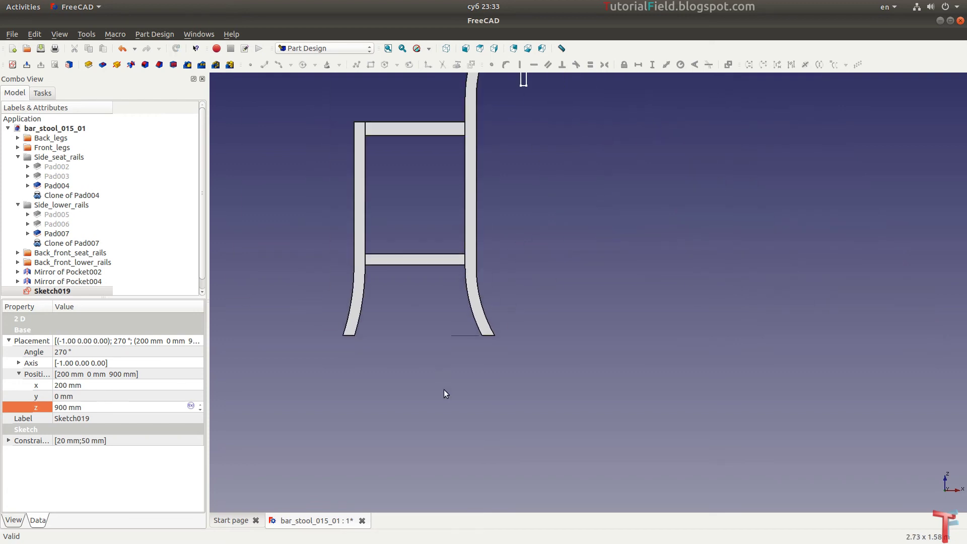
{"action": "scroll", "coordinate": [500, 138], "scroll_direction": "up", "scroll_amount": 4}
{"action": "scroll", "coordinate": [500, 138], "scroll_direction": "up", "scroll_amount": 2}
{"action": "mouse_move", "coordinate": [499, 182]}
{"action": "middle_mouse_down"}
{"action": "mouse_move", "coordinate": [505, 167]}
{"action": "mouse_move", "coordinate": [522, 257]}
{"action": "mouse_move", "coordinate": [575, 261]}
{"action": "mouse_move", "coordinate": [556, 263]}
{"action": "middle_mouse_up"}
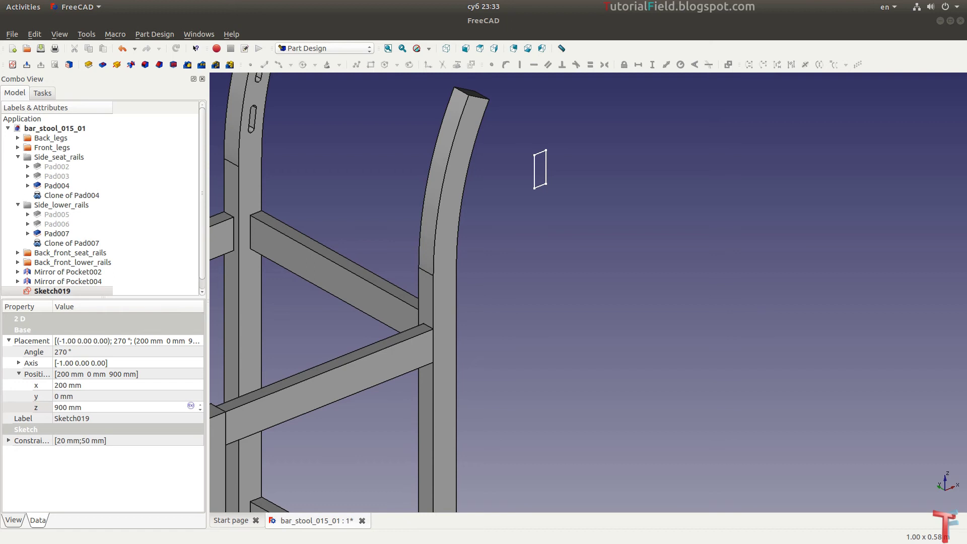
{"action": "left_click", "coordinate": [60, 290]}
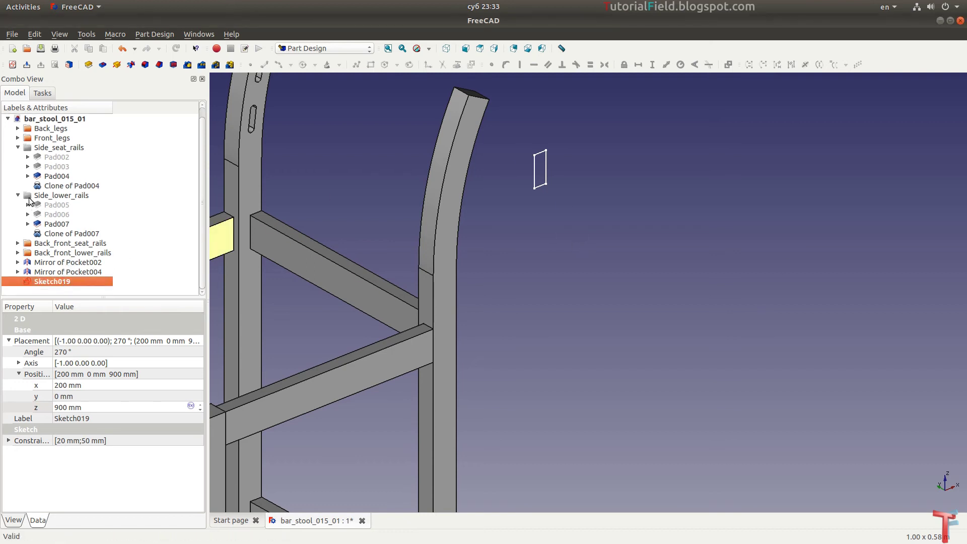
Collapse the side rail groups and set Sketch020's Placement y position to 370 mm.
{"action": "left_click", "coordinate": [18, 147]}
{"action": "left_click", "coordinate": [18, 166]}
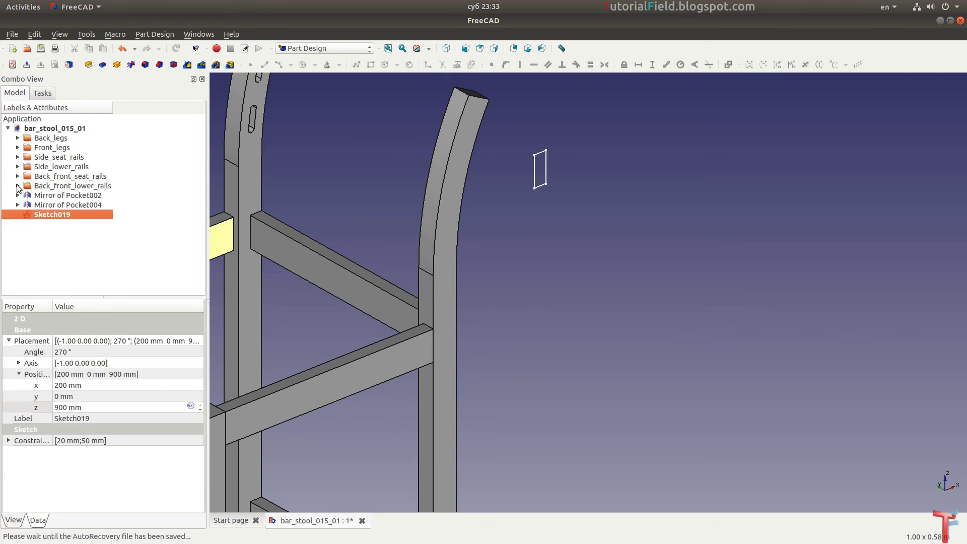
{"action": "left_click", "coordinate": [52, 223]}
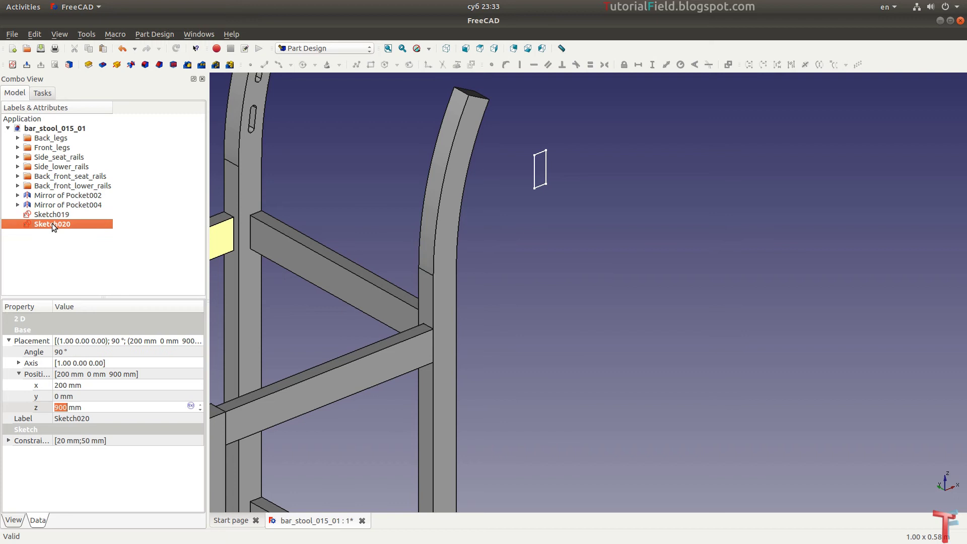
{"action": "left_click", "coordinate": [81, 396]}
{"action": "type", "text": "370"}
{"action": "key", "text": "Return"}
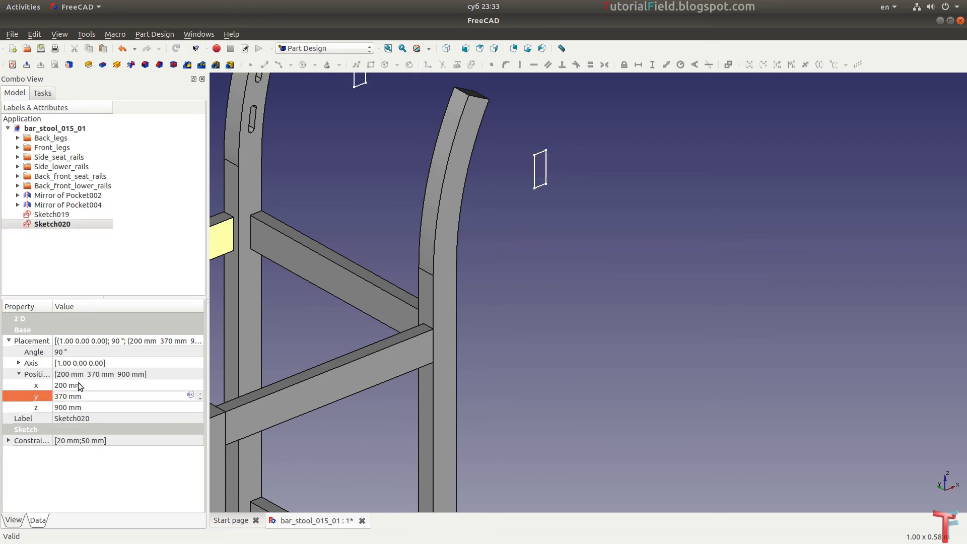
{"action": "scroll", "coordinate": [397, 343], "scroll_direction": "down", "scroll_amount": 1}
{"action": "scroll", "coordinate": [423, 418], "scroll_direction": "down", "scroll_amount": 3}
{"action": "scroll", "coordinate": [436, 251], "scroll_direction": "up", "scroll_amount": 5}
{"action": "scroll", "coordinate": [474, 282], "scroll_direction": "up", "scroll_amount": 1}
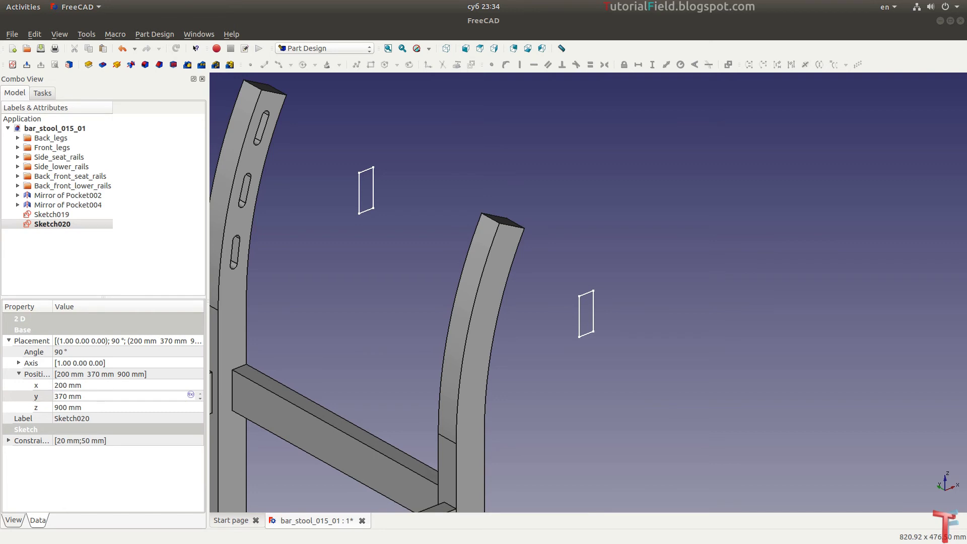
{"action": "scroll", "coordinate": [436, 206], "scroll_direction": "down", "scroll_amount": 3}
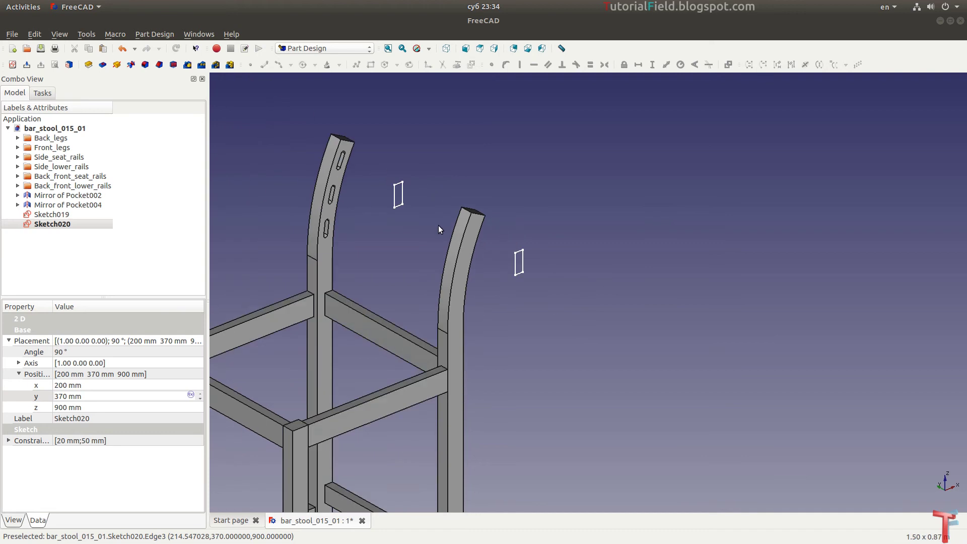
{"action": "scroll", "coordinate": [428, 224], "scroll_direction": "up", "scroll_amount": 1}
{"action": "scroll", "coordinate": [421, 225], "scroll_direction": "up", "scroll_amount": 1}
Start a new sketch, Sketch021, on the XY plane.
{"action": "left_click", "coordinate": [19, 65]}
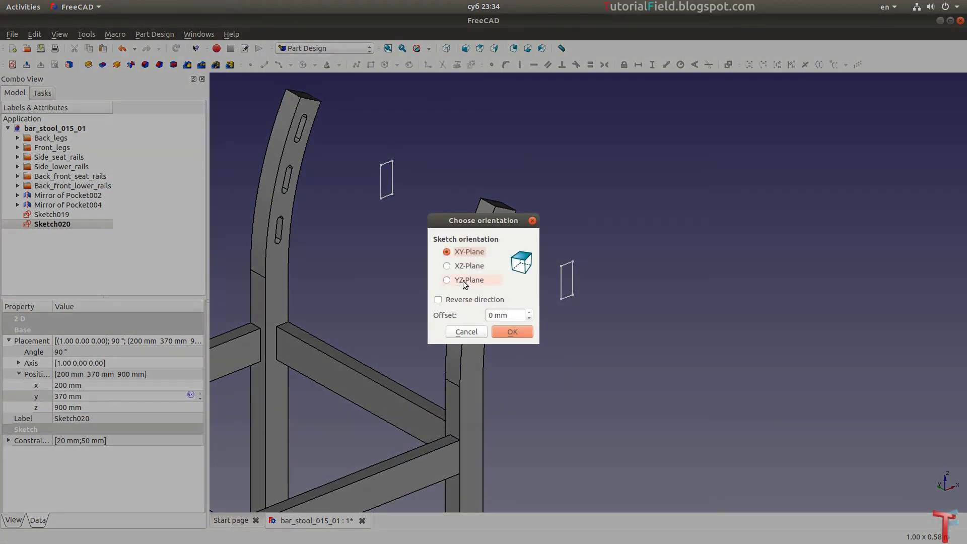
{"action": "left_click", "coordinate": [463, 280]}
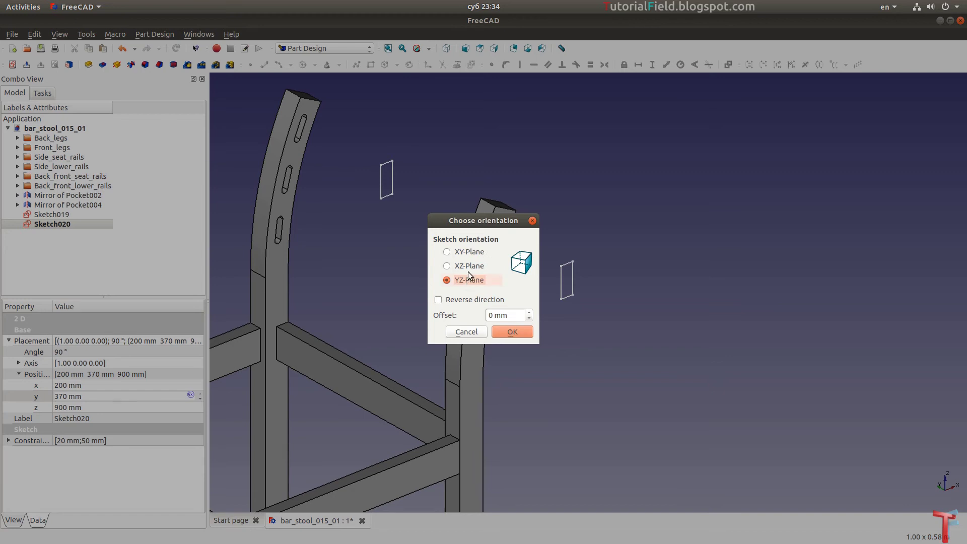
{"action": "left_click", "coordinate": [468, 251]}
{"action": "scroll", "coordinate": [523, 298], "scroll_direction": "down", "scroll_amount": 4}
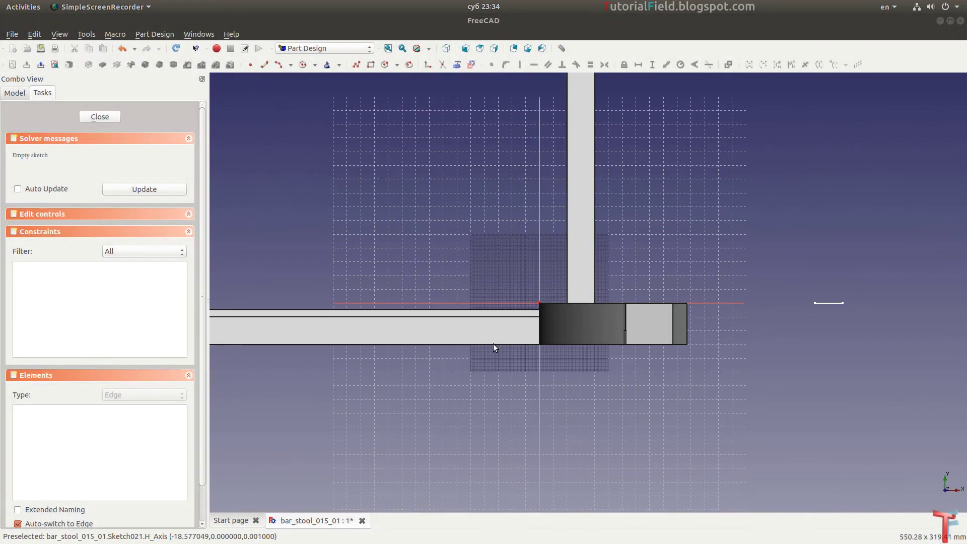
{"action": "scroll", "coordinate": [494, 344], "scroll_direction": "down", "scroll_amount": 4}
{"action": "scroll", "coordinate": [519, 302], "scroll_direction": "up", "scroll_amount": 1}
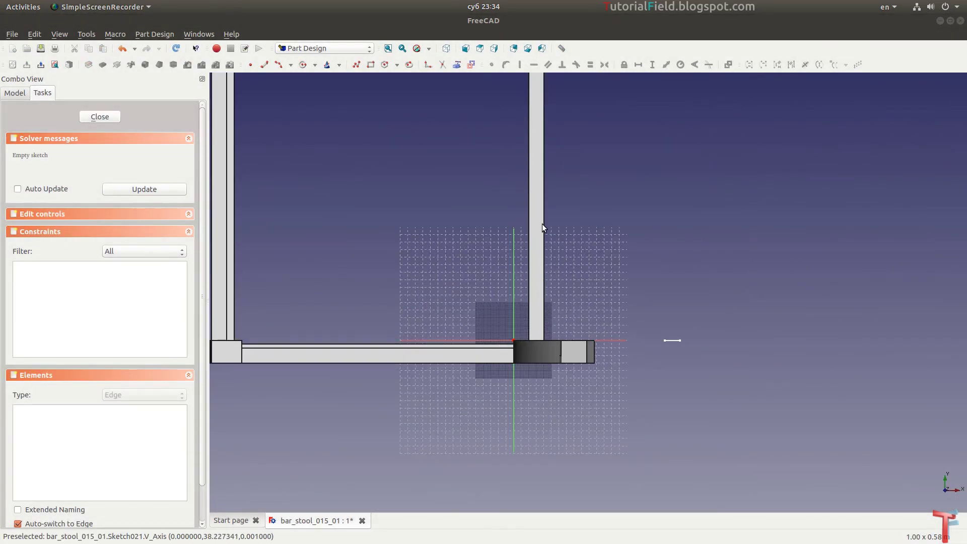
Draw one center-point arc and close the sketch.
{"action": "left_click", "coordinate": [302, 65]}
{"action": "left_click", "coordinate": [571, 257]}
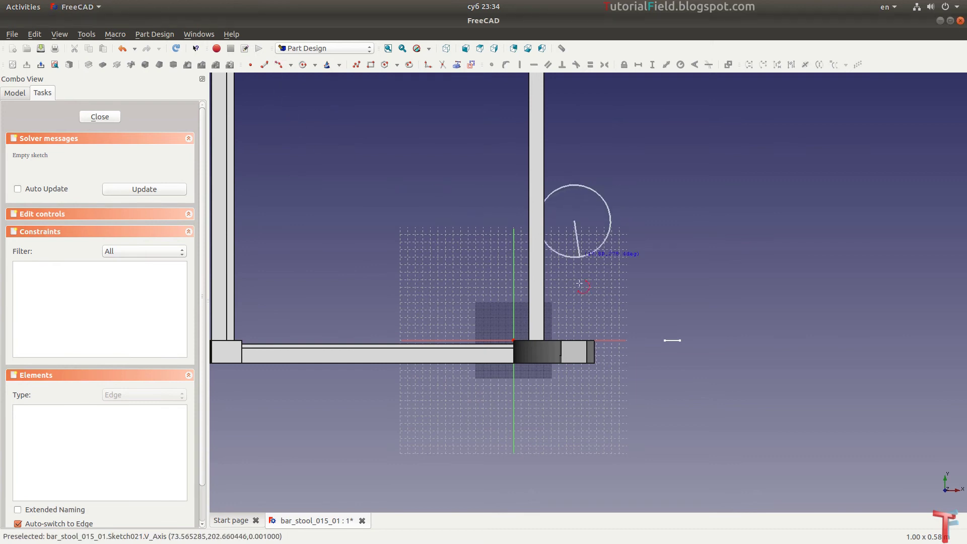
{"action": "left_click", "coordinate": [575, 330]}
{"action": "left_click", "coordinate": [569, 186]}
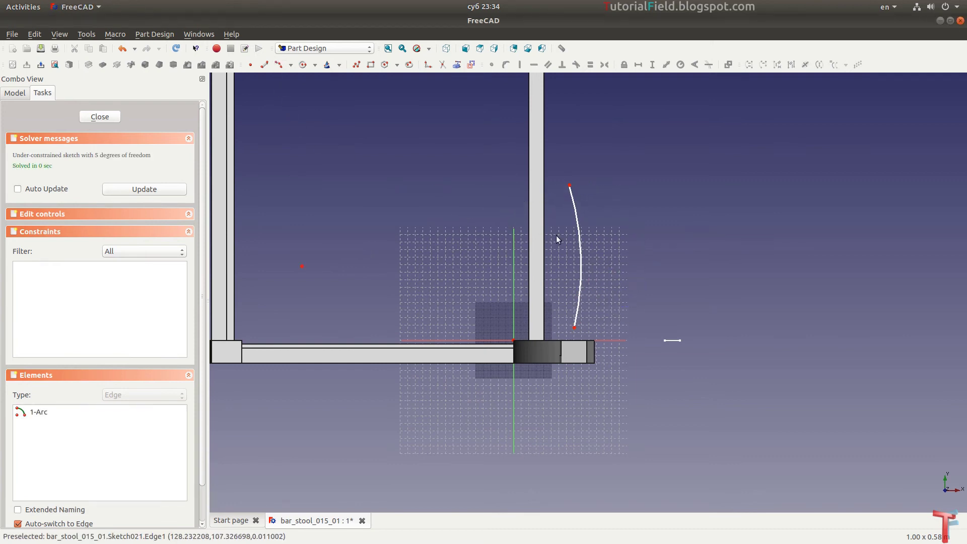
{"action": "left_click", "coordinate": [100, 116]}
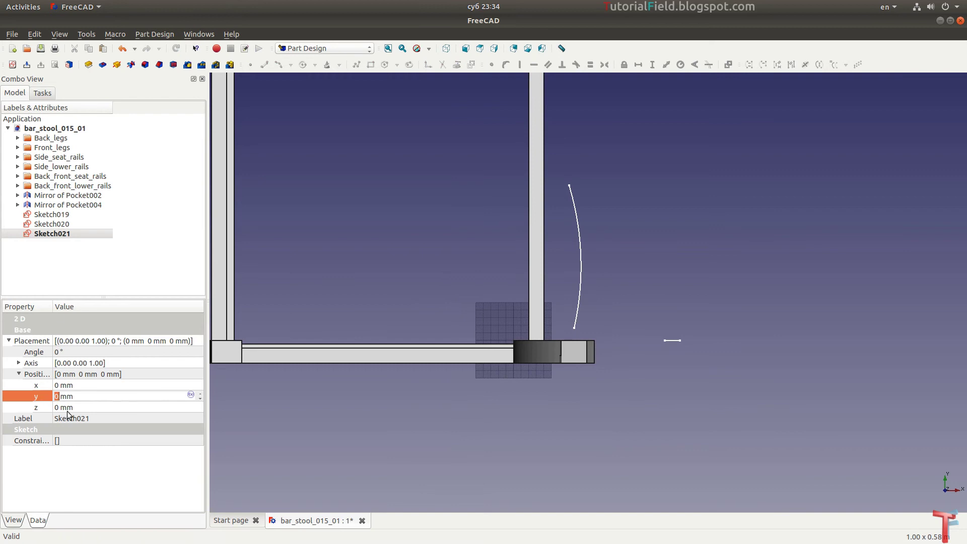
Set Sketch021's Placement position to z 900 mm and x 200 mm.
{"action": "left_click", "coordinate": [80, 407]}
{"action": "type", "text": "900"}
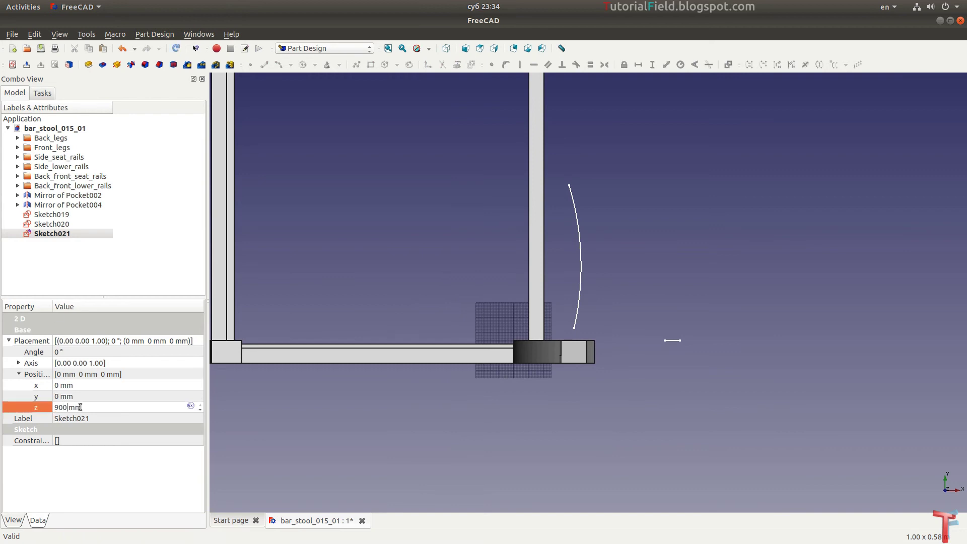
{"action": "left_click", "coordinate": [81, 388]}
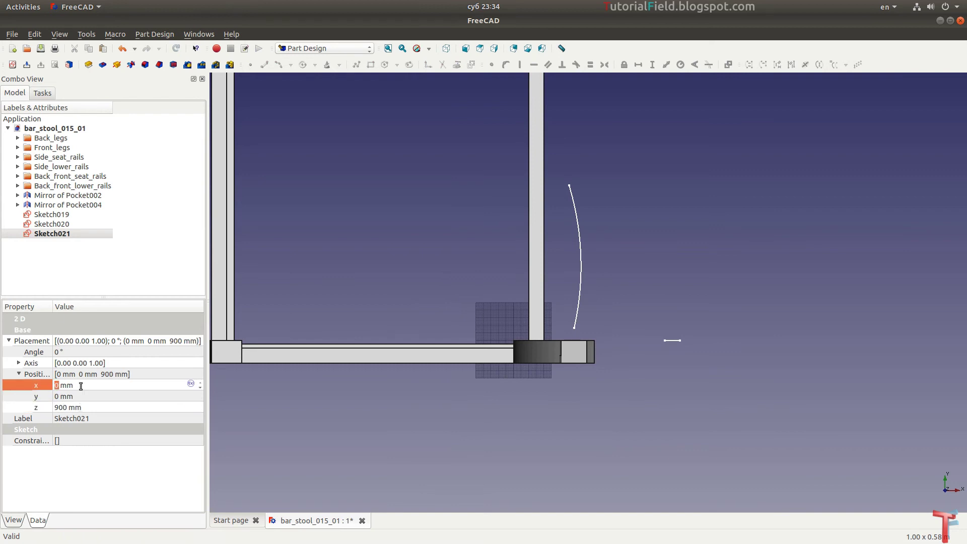
{"action": "type", "text": "200"}
{"action": "key", "text": "Return"}
{"action": "scroll", "coordinate": [575, 294], "scroll_direction": "down", "scroll_amount": 1}
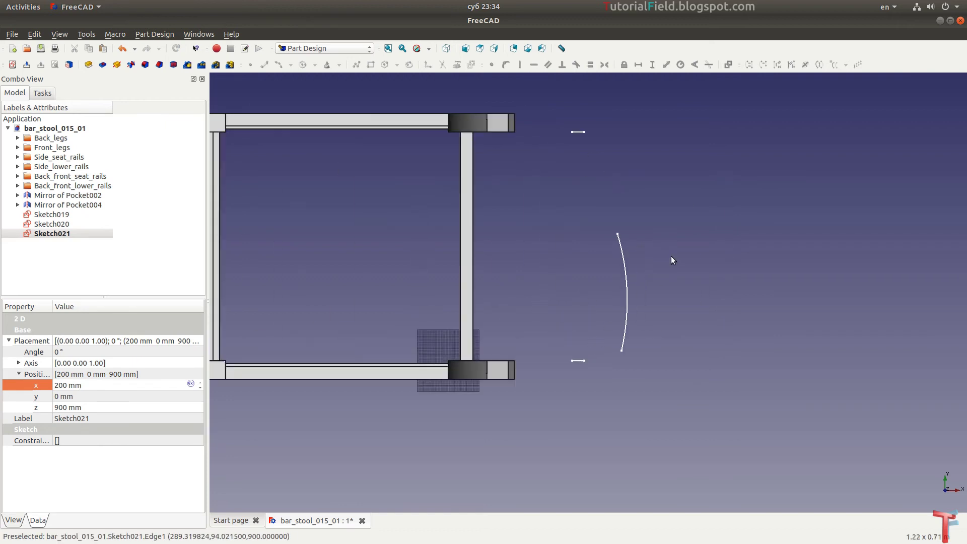
{"action": "scroll", "coordinate": [670, 260], "scroll_direction": "up", "scroll_amount": 1}
{"action": "scroll", "coordinate": [591, 274], "scroll_direction": "up", "scroll_amount": 1}
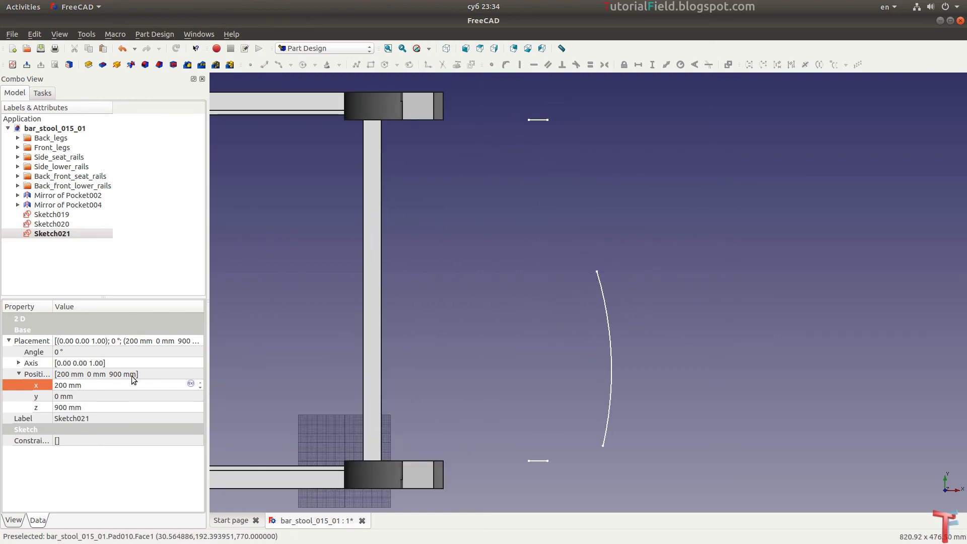
Reopen Sketch021 and make the arc's lower endpoint coincident with the origin.
{"action": "left_click", "coordinate": [52, 234]}
{"action": "right_click", "coordinate": [52, 234]}
{"action": "left_click", "coordinate": [71, 240]}
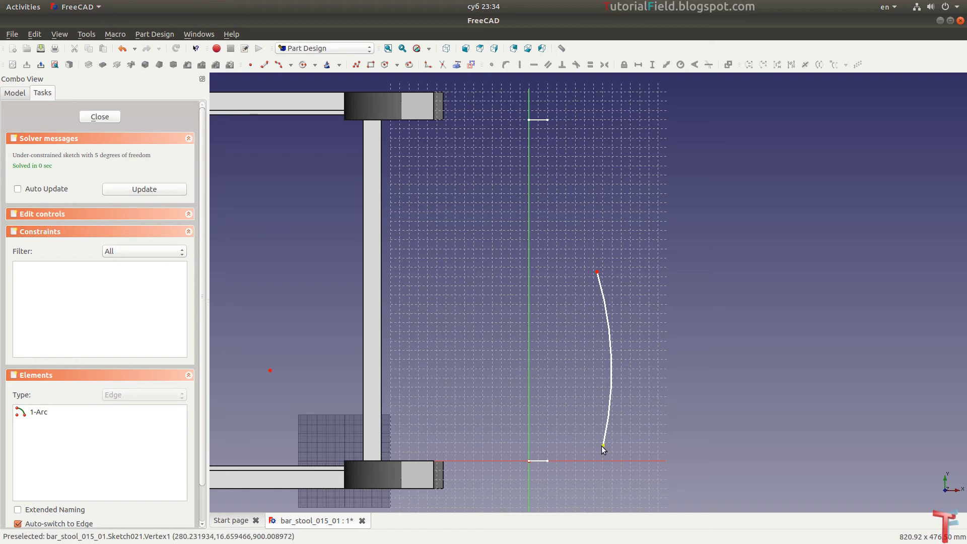
{"action": "left_click_drag", "start_coordinate": [601, 445], "coordinate": [548, 443]}
{"action": "scroll", "coordinate": [530, 465], "scroll_direction": "up", "scroll_amount": 4}
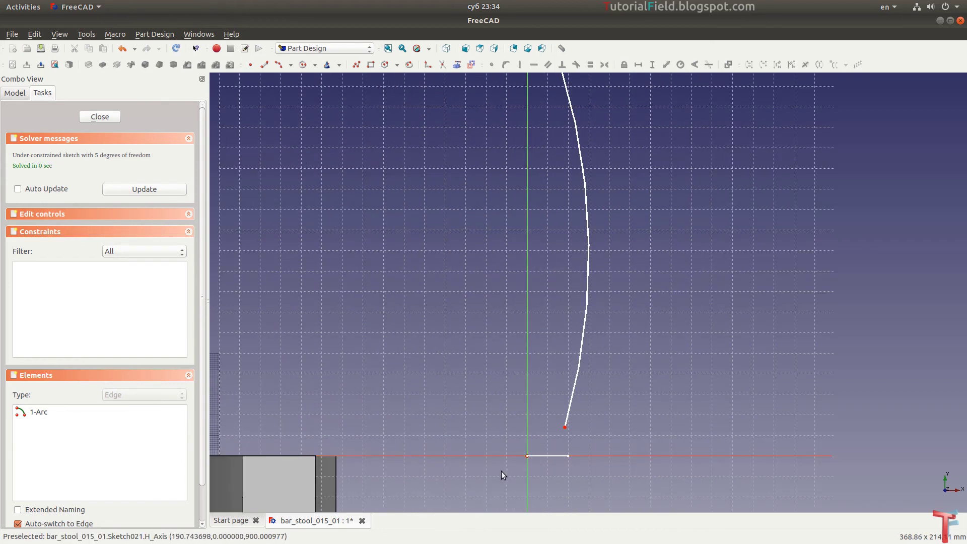
{"action": "left_click_drag", "start_coordinate": [502, 470], "coordinate": [586, 410]}
{"action": "key", "text": "c"}
{"action": "scroll", "coordinate": [574, 398], "scroll_direction": "down", "scroll_amount": 3}
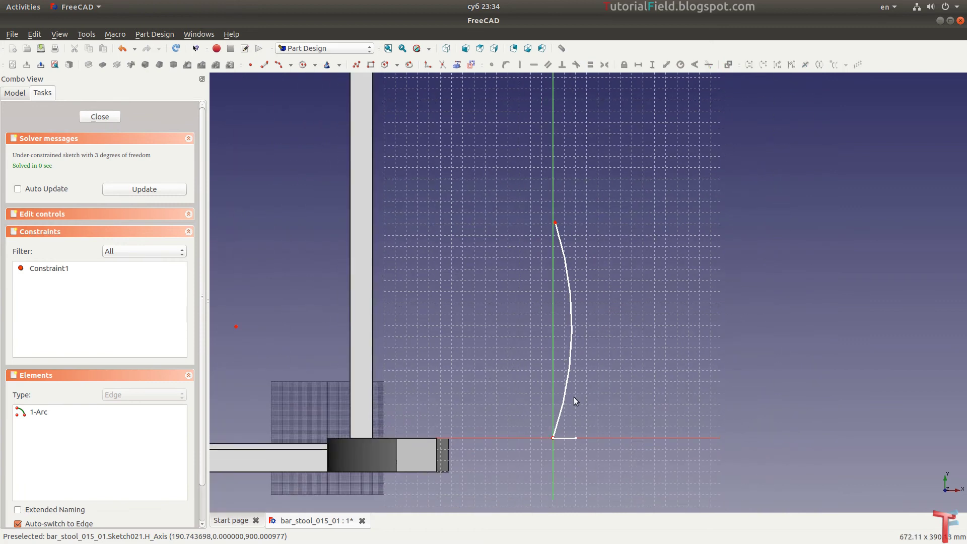
{"action": "scroll", "coordinate": [546, 216], "scroll_direction": "up", "scroll_amount": 2}
Give the arc's upper endpoint a 370 mm vertical distance.
{"action": "left_click", "coordinate": [563, 232]}
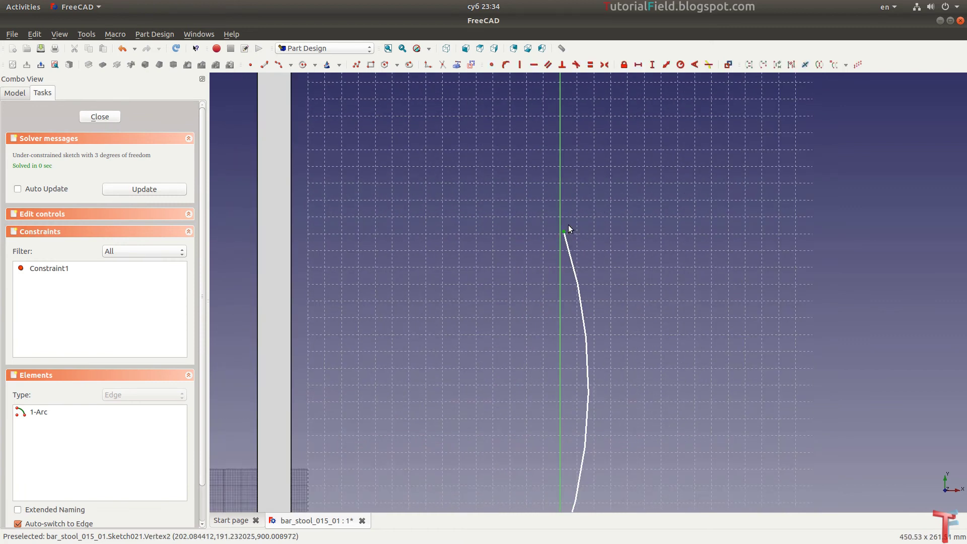
{"action": "type", "text": "i"}
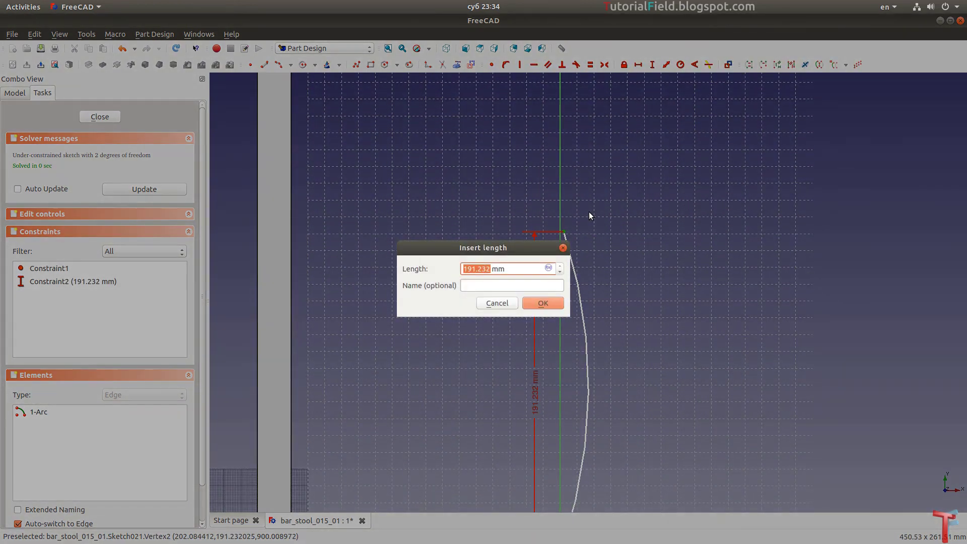
{"action": "type", "text": "370"}
{"action": "key", "text": "Return"}
{"action": "scroll", "coordinate": [562, 361], "scroll_direction": "down", "scroll_amount": 2}
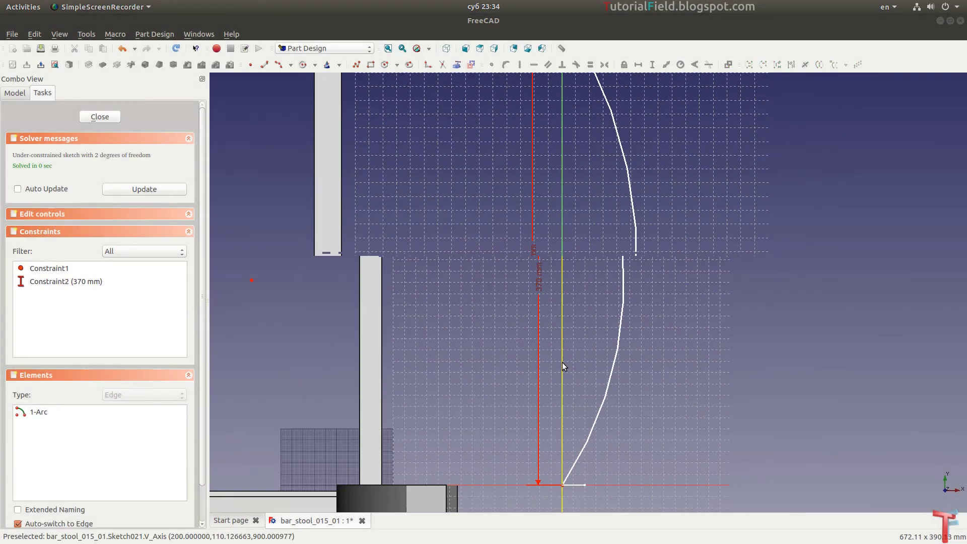
{"action": "scroll", "coordinate": [579, 134], "scroll_direction": "down", "scroll_amount": 1}
{"action": "scroll", "coordinate": [553, 161], "scroll_direction": "up", "scroll_amount": 5}
{"action": "scroll", "coordinate": [542, 210], "scroll_direction": "up", "scroll_amount": 3}
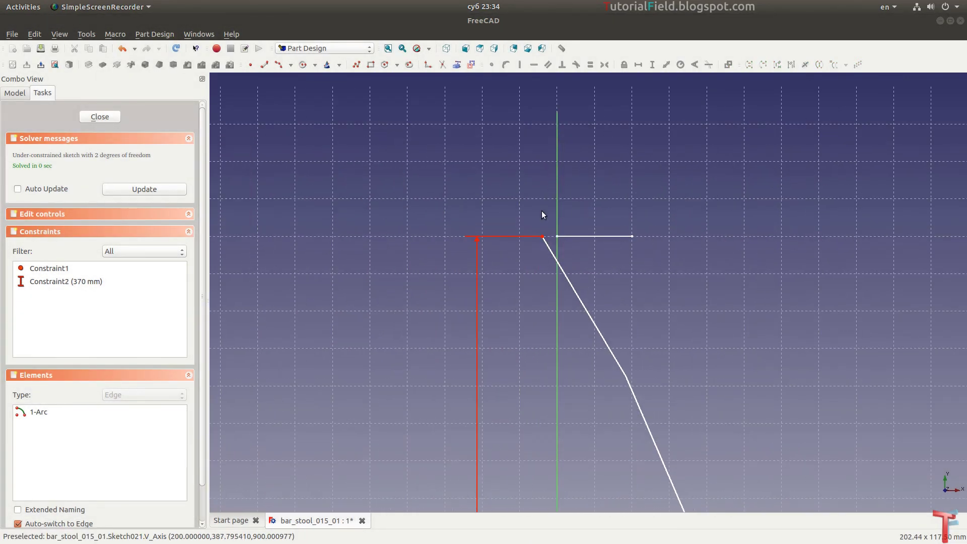
Constrain the arc's upper endpoint onto the vertical axis.
{"action": "left_click", "coordinate": [542, 237]}
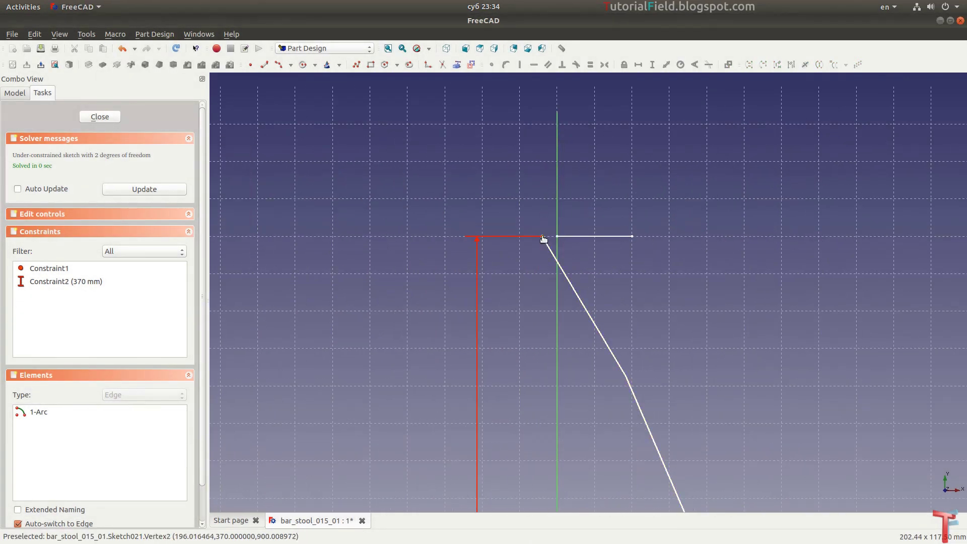
{"action": "left_click", "coordinate": [557, 277]}
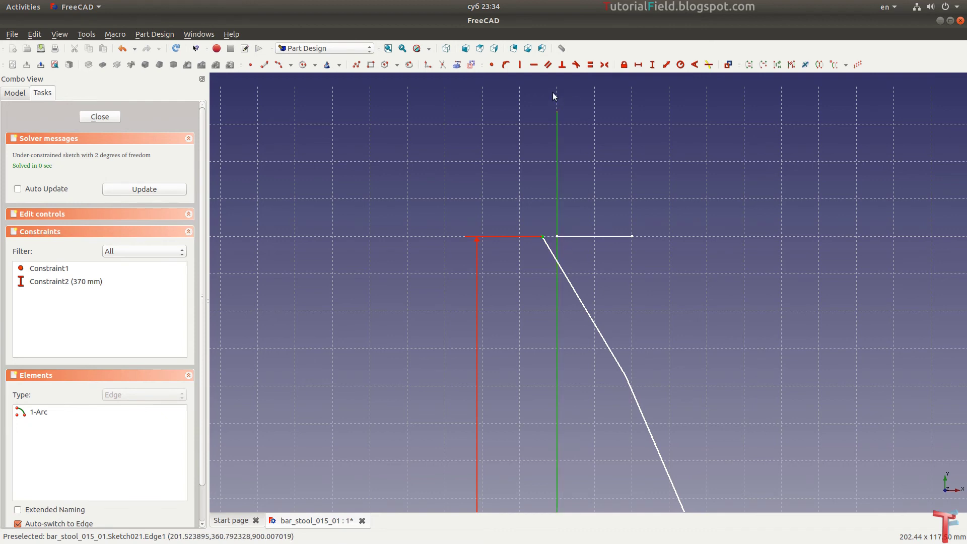
{"action": "left_click", "coordinate": [505, 64]}
{"action": "scroll", "coordinate": [518, 247], "scroll_direction": "down", "scroll_amount": 3}
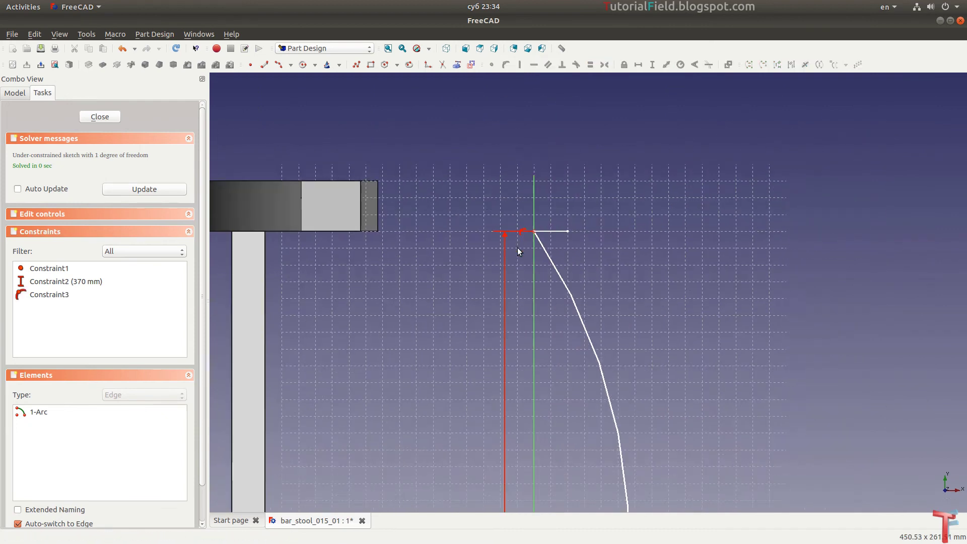
Give the arc an 800 mm radius and close the sketch.
{"action": "left_click", "coordinate": [530, 343]}
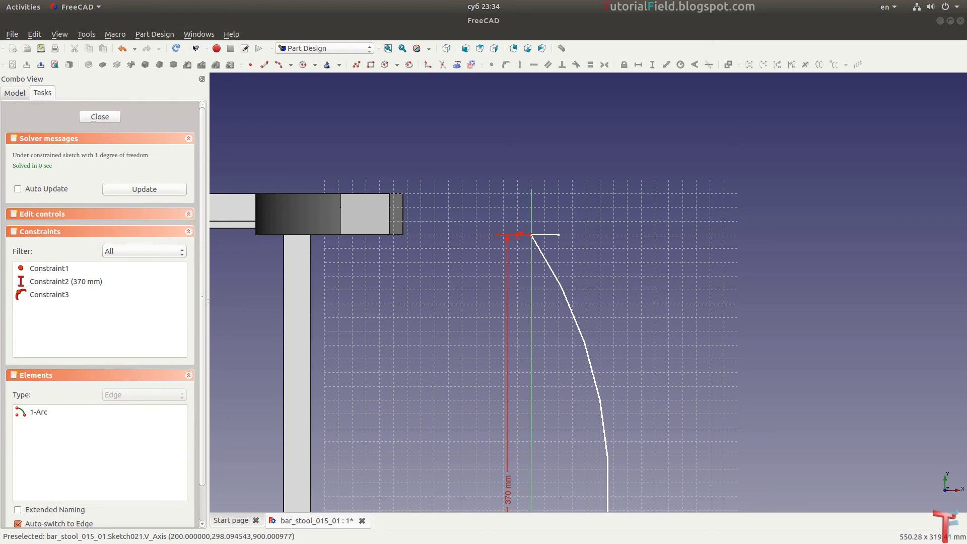
{"action": "left_click", "coordinate": [584, 334]}
{"action": "scroll", "coordinate": [654, 189], "scroll_direction": "down", "scroll_amount": 3}
{"action": "scroll", "coordinate": [656, 271], "scroll_direction": "up", "scroll_amount": 1}
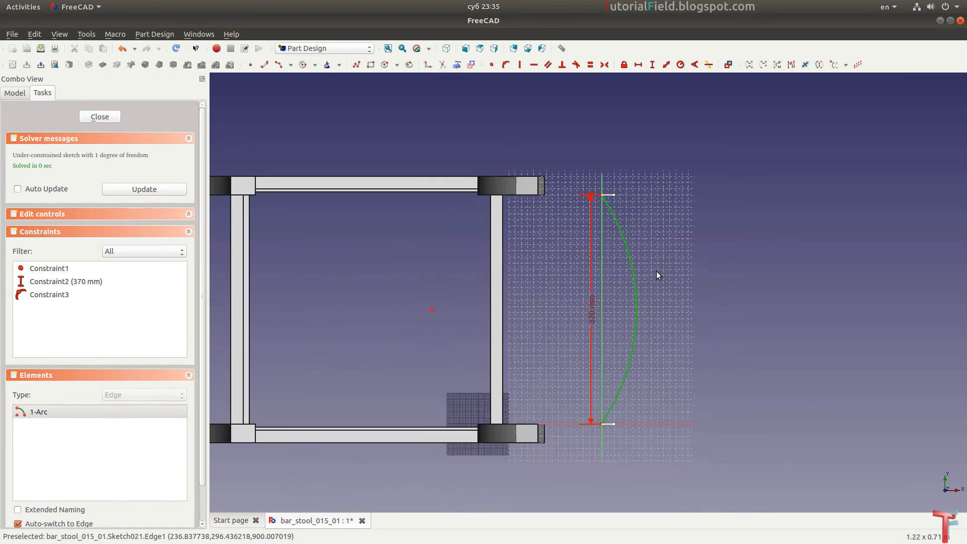
{"action": "scroll", "coordinate": [656, 270], "scroll_direction": "up", "scroll_amount": 2}
{"action": "key", "text": "shift+r"}
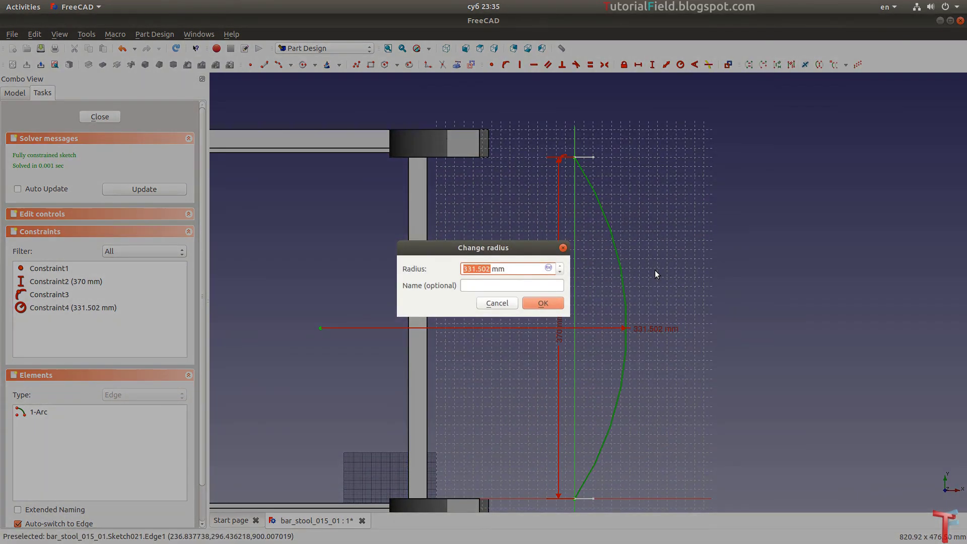
{"action": "type", "text": "800"}
{"action": "key", "text": "Return"}
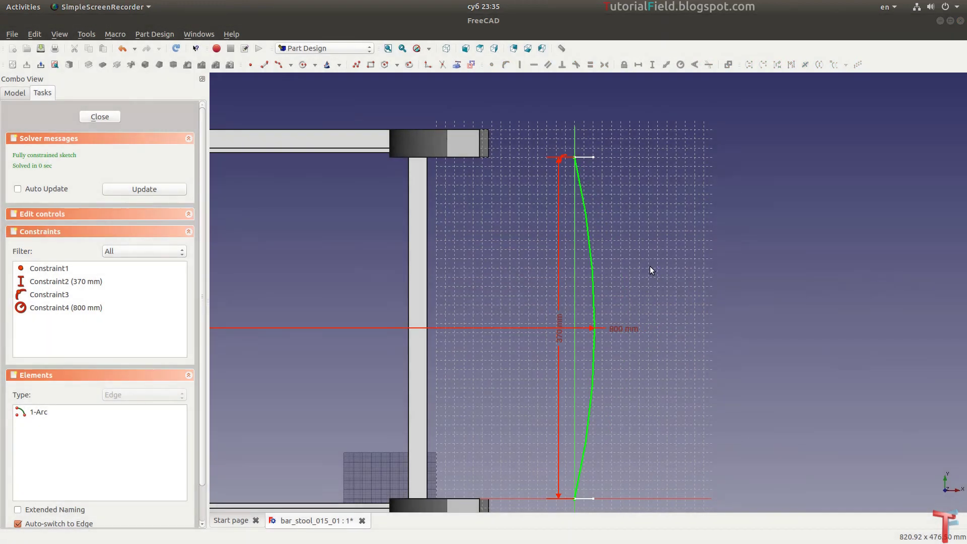
{"action": "left_click", "coordinate": [98, 116]}
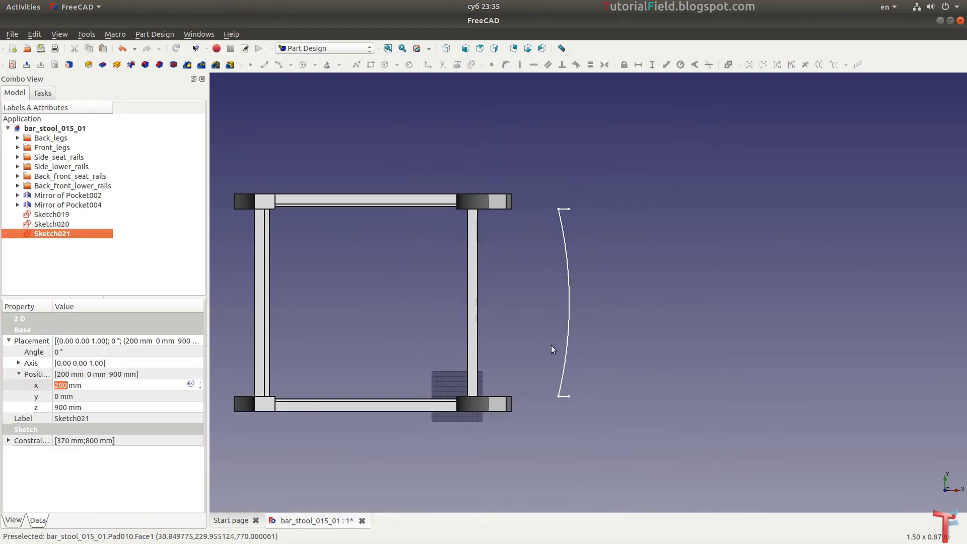
Switch to the Part workbench.
{"action": "scroll", "coordinate": [529, 310], "scroll_direction": "down", "scroll_amount": 5}
{"action": "scroll", "coordinate": [530, 198], "scroll_direction": "up", "scroll_amount": 3}
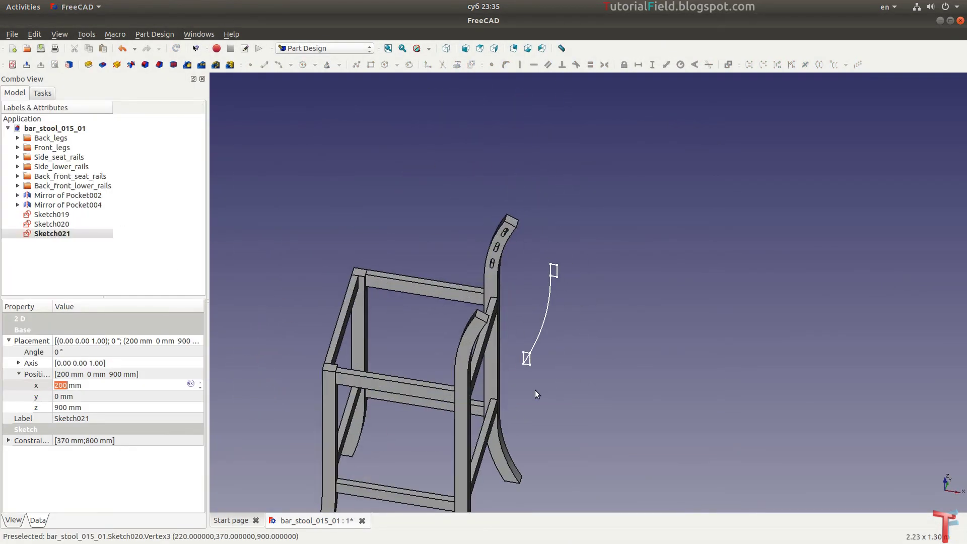
{"action": "scroll", "coordinate": [544, 236], "scroll_direction": "up", "scroll_amount": 2}
{"action": "scroll", "coordinate": [563, 280], "scroll_direction": "up", "scroll_amount": 3}
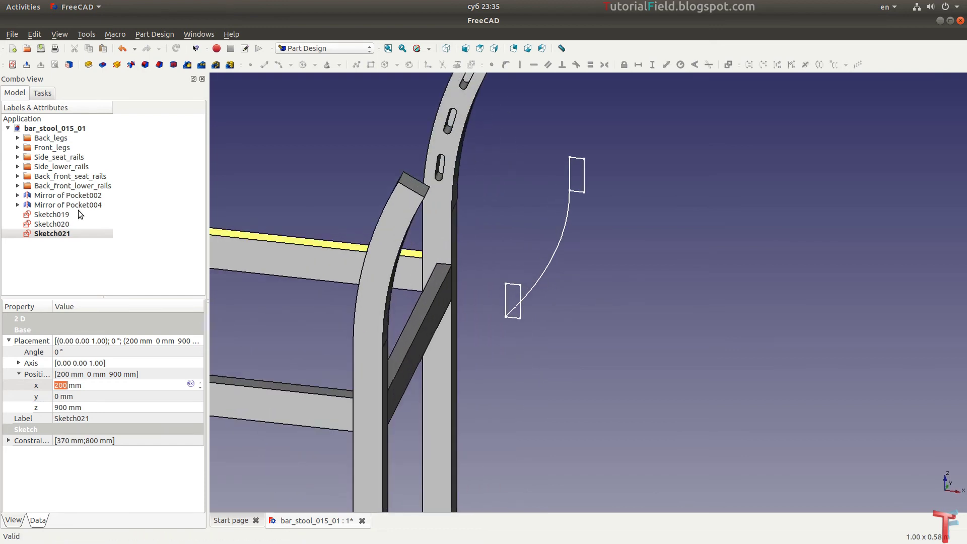
{"action": "left_click", "coordinate": [305, 49]}
{"action": "left_click", "coordinate": [306, 213]}
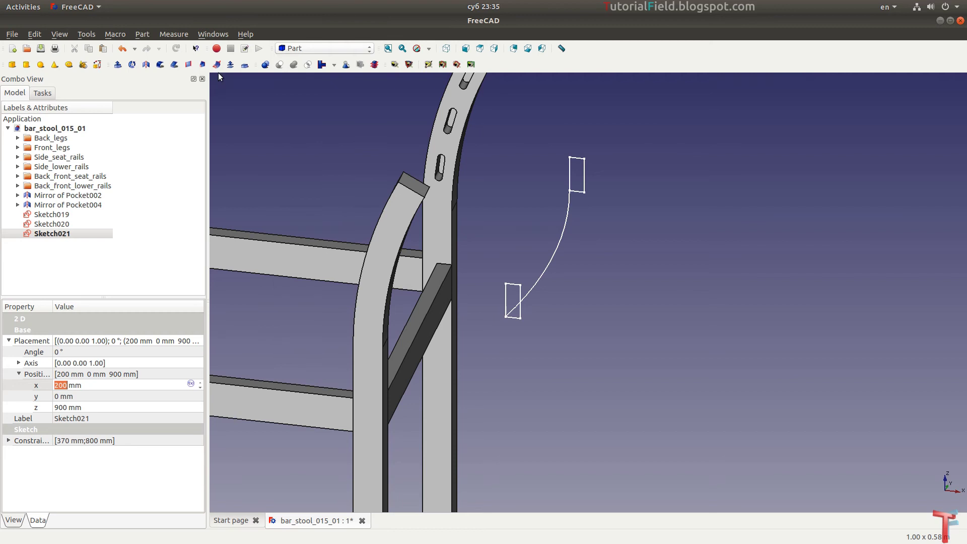
Start a Sweep with Sketch019 and Sketch020 as its profiles.
{"action": "left_click", "coordinate": [216, 65]}
{"action": "scroll", "coordinate": [91, 210], "scroll_direction": "down", "scroll_amount": 1}
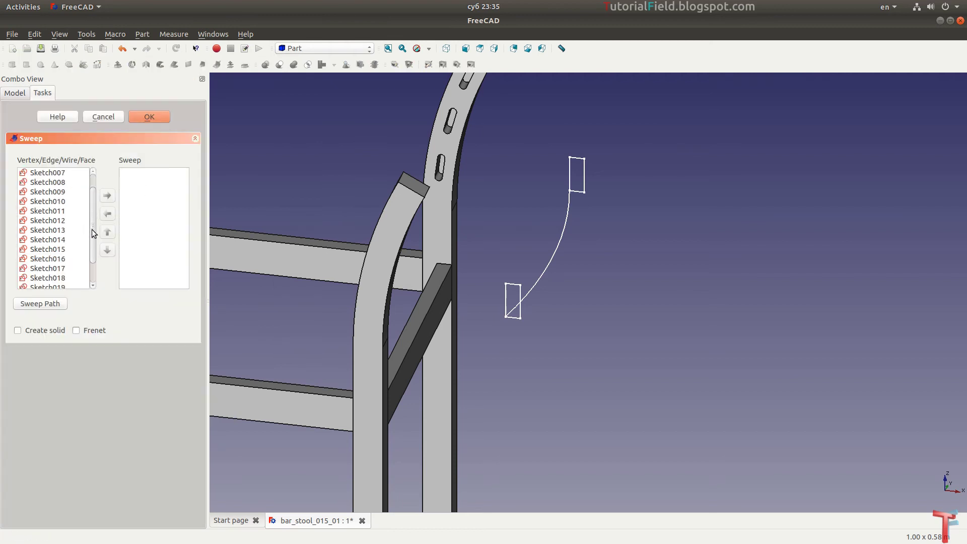
{"action": "scroll", "coordinate": [85, 241], "scroll_direction": "down", "scroll_amount": 1}
{"action": "left_click", "coordinate": [59, 268]}
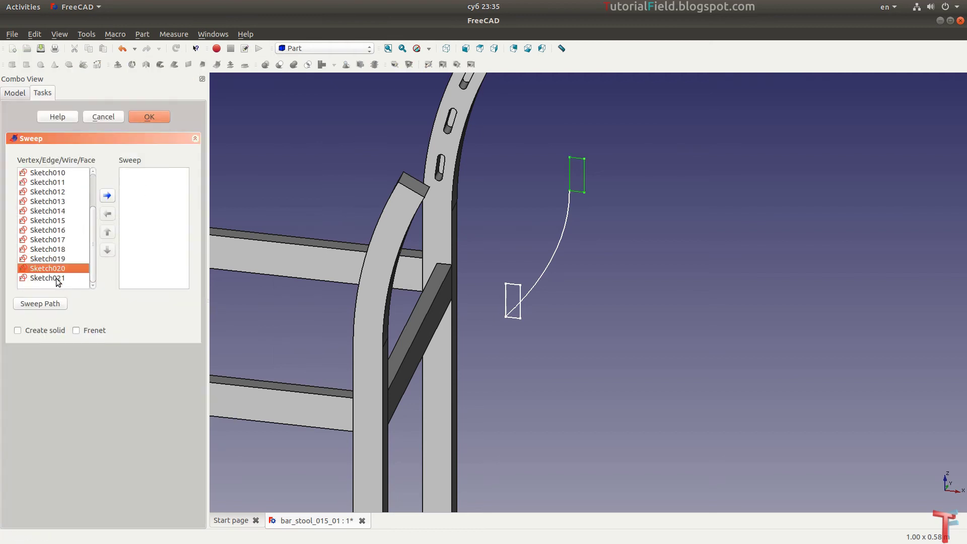
{"action": "left_click", "coordinate": [60, 258]}
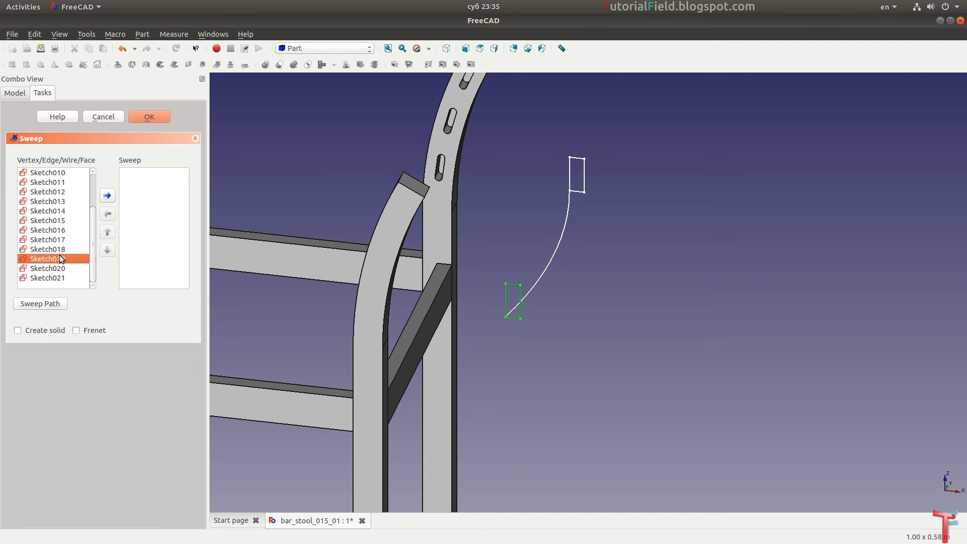
{"action": "left_click", "coordinate": [107, 196]}
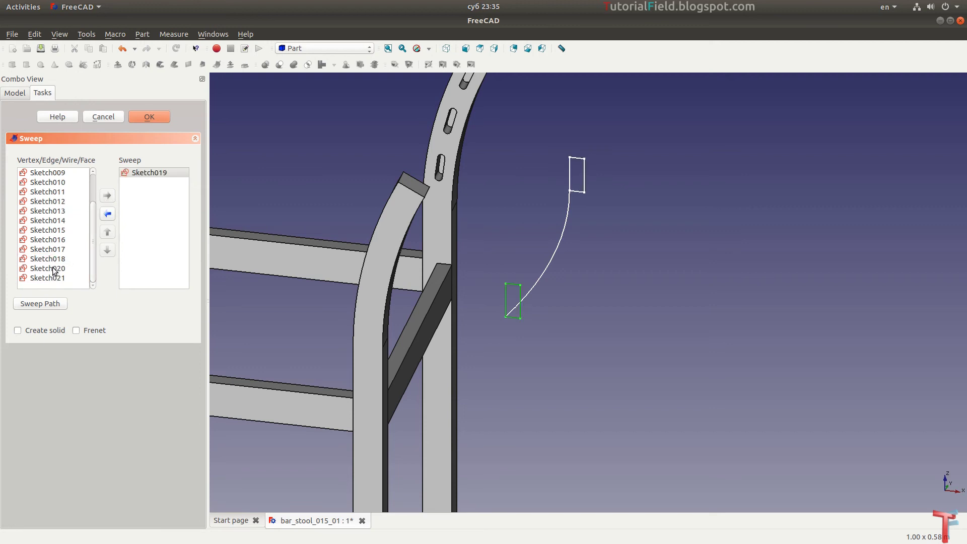
{"action": "left_click", "coordinate": [59, 269]}
{"action": "left_click", "coordinate": [107, 197]}
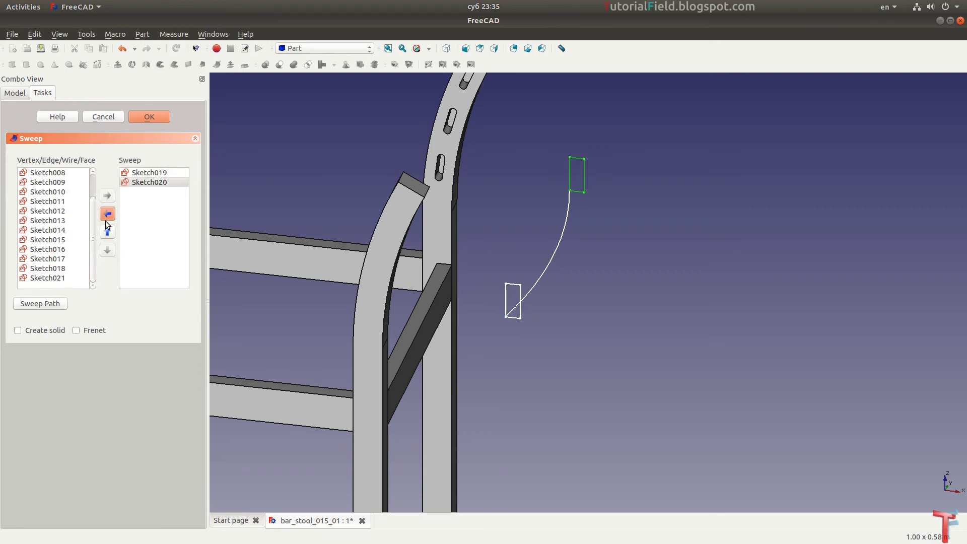
Use the Sketch021 arc as the sweep path and create the solid slat.
{"action": "left_click", "coordinate": [47, 304]}
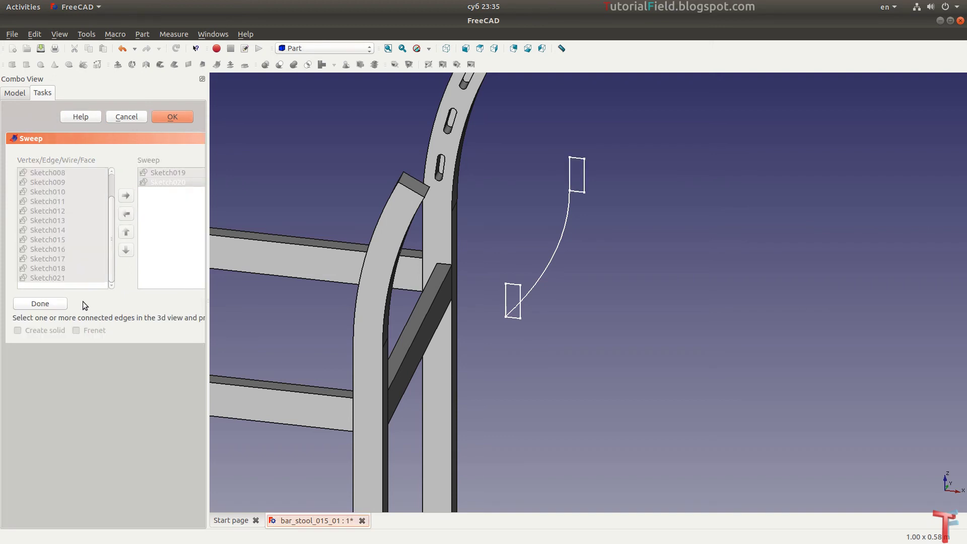
{"action": "left_click", "coordinate": [548, 266]}
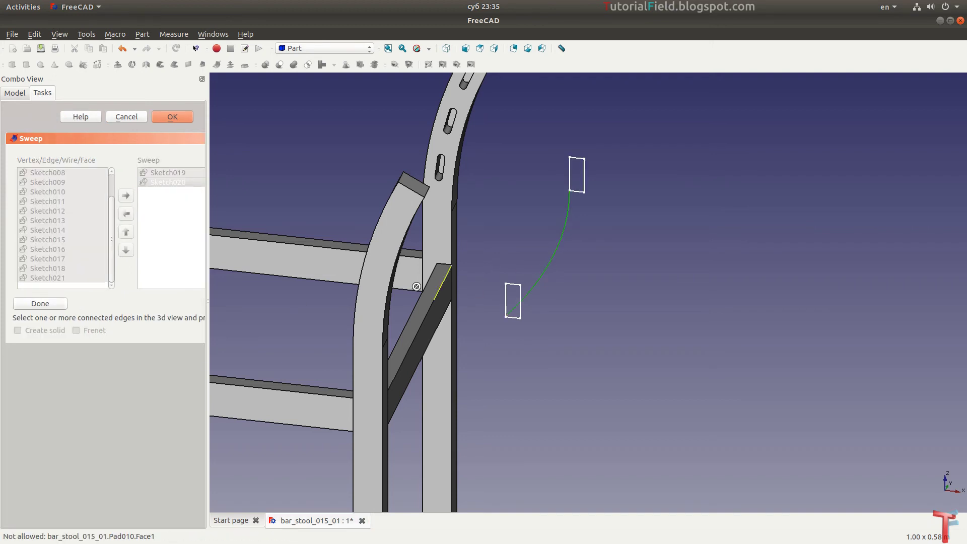
{"action": "left_click", "coordinate": [47, 304]}
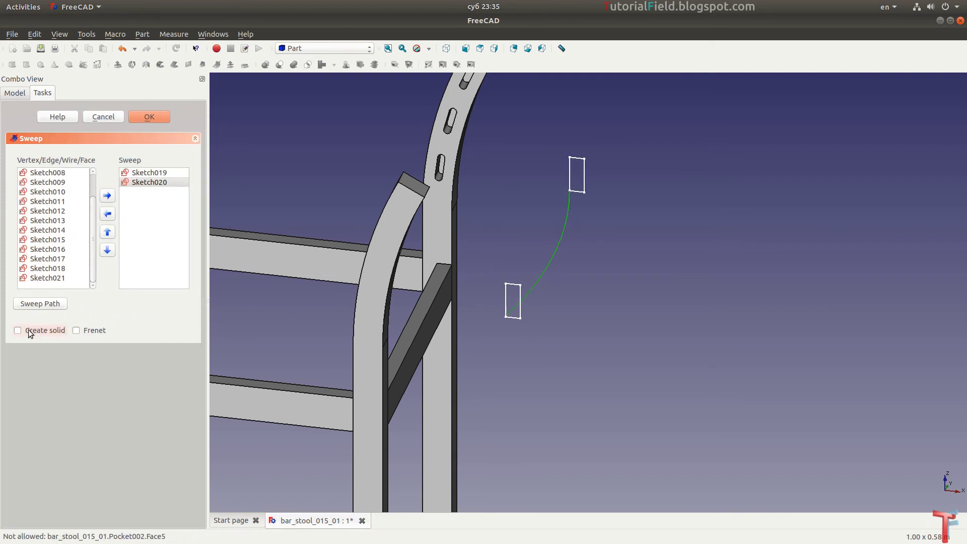
{"action": "left_click", "coordinate": [150, 117]}
Inspect the new swept slat from a few angles and save the stool model.
{"action": "middle_click_drag", "start_coordinate": [516, 333], "coordinate": [498, 314]}
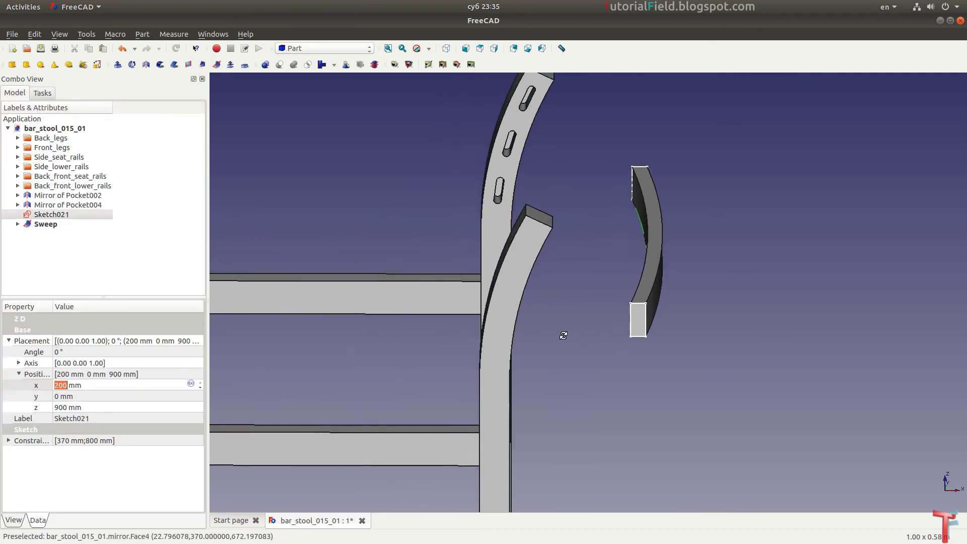
{"action": "scroll", "coordinate": [500, 317], "scroll_direction": "down", "scroll_amount": 3}
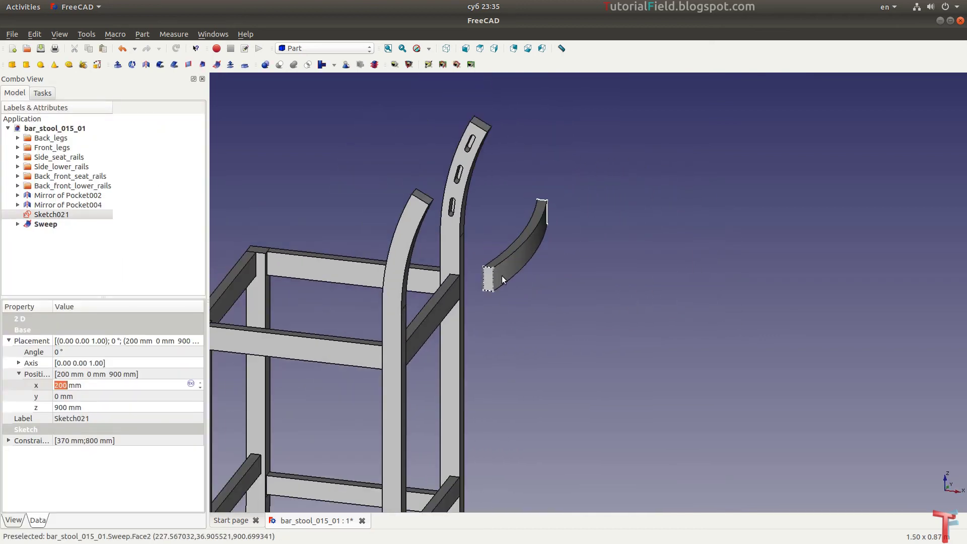
{"action": "scroll", "coordinate": [589, 354], "scroll_direction": "up", "scroll_amount": 2}
{"action": "scroll", "coordinate": [553, 310], "scroll_direction": "up", "scroll_amount": 2}
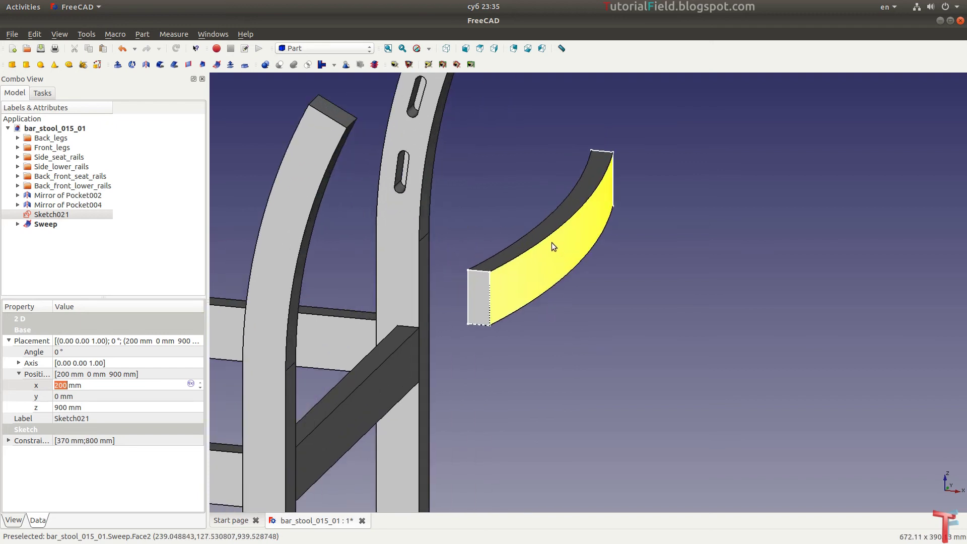
{"action": "middle_click_drag", "start_coordinate": [563, 311], "coordinate": [598, 366]}
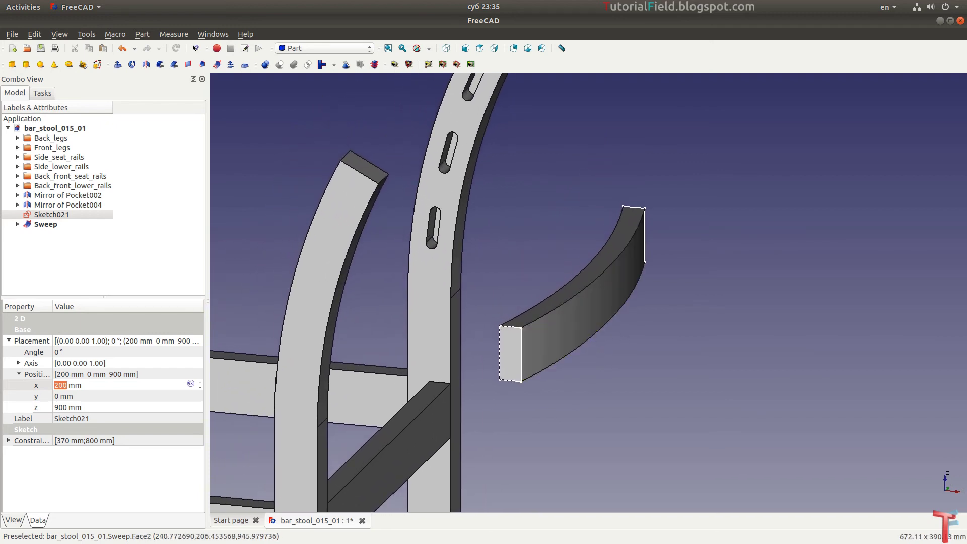
{"action": "key", "text": "ctrl+r"}
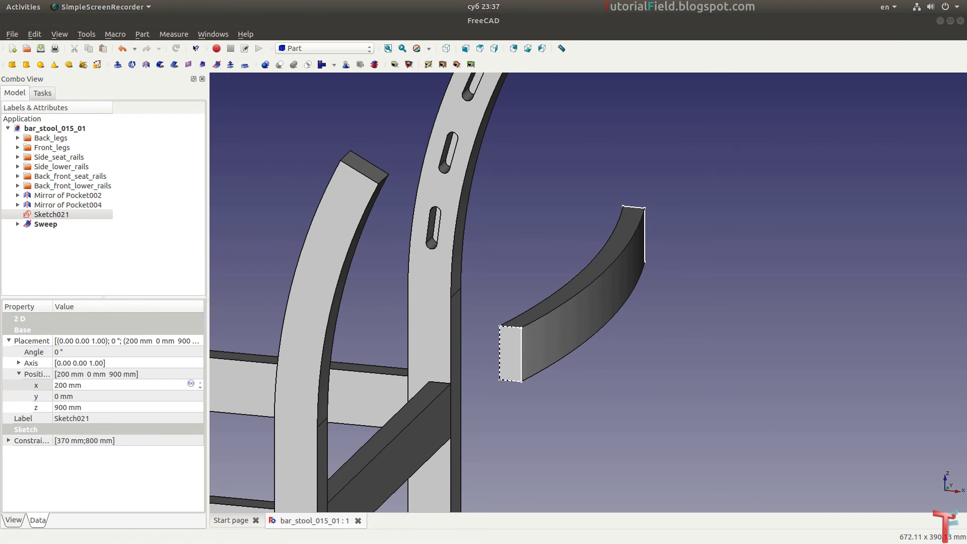
Expand the Sweep to review Sketch019 and Sketch020, then select the slat's end face.
{"action": "scroll", "coordinate": [616, 284], "scroll_direction": "up", "scroll_amount": 1}
{"action": "scroll", "coordinate": [564, 316], "scroll_direction": "up", "scroll_amount": 1}
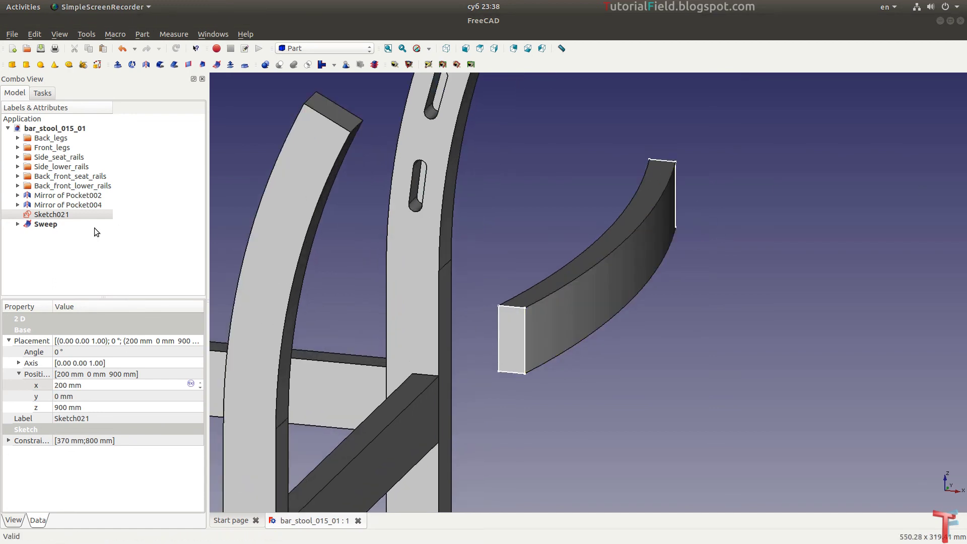
{"action": "left_click", "coordinate": [17, 224]}
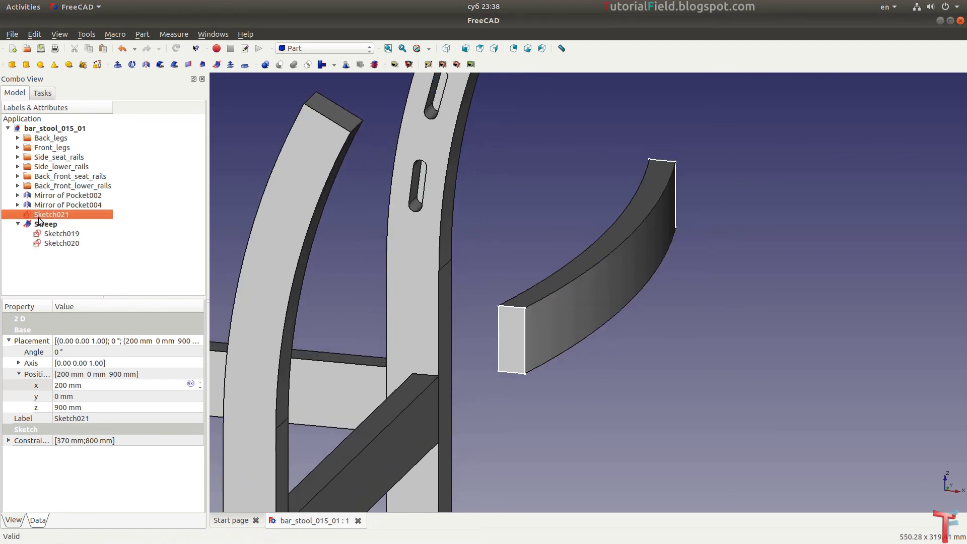
{"action": "left_click", "coordinate": [61, 233]}
{"action": "left_click", "coordinate": [64, 243]}
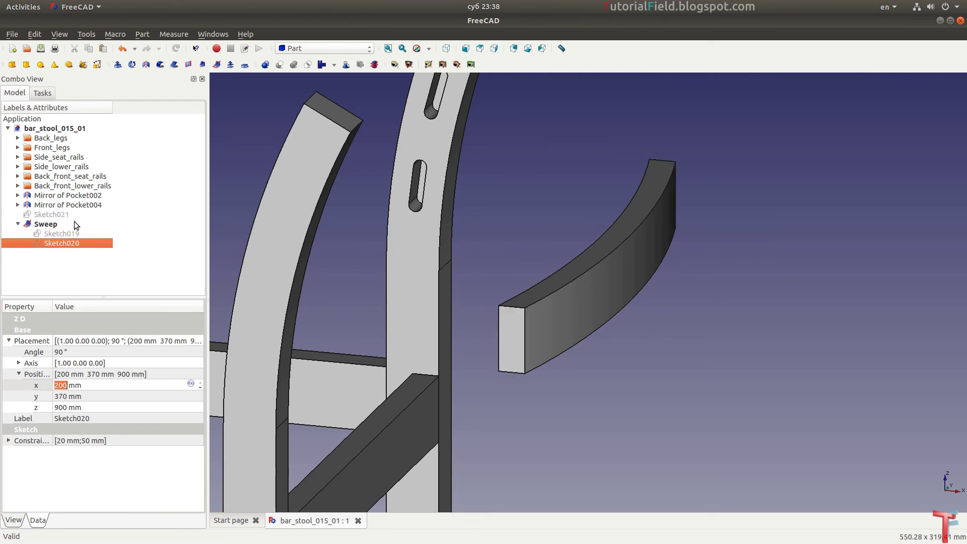
{"action": "left_click", "coordinate": [511, 336]}
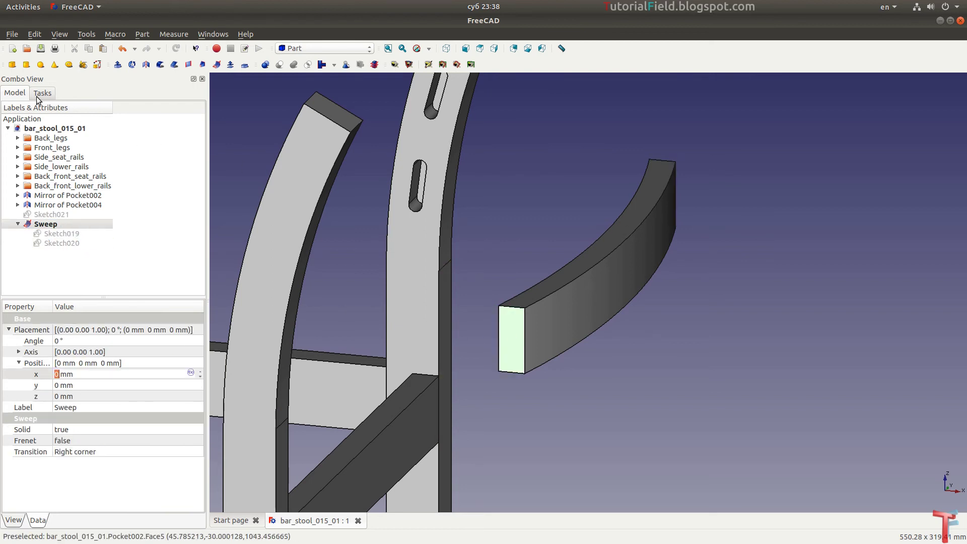
{"action": "left_click", "coordinate": [323, 48]}
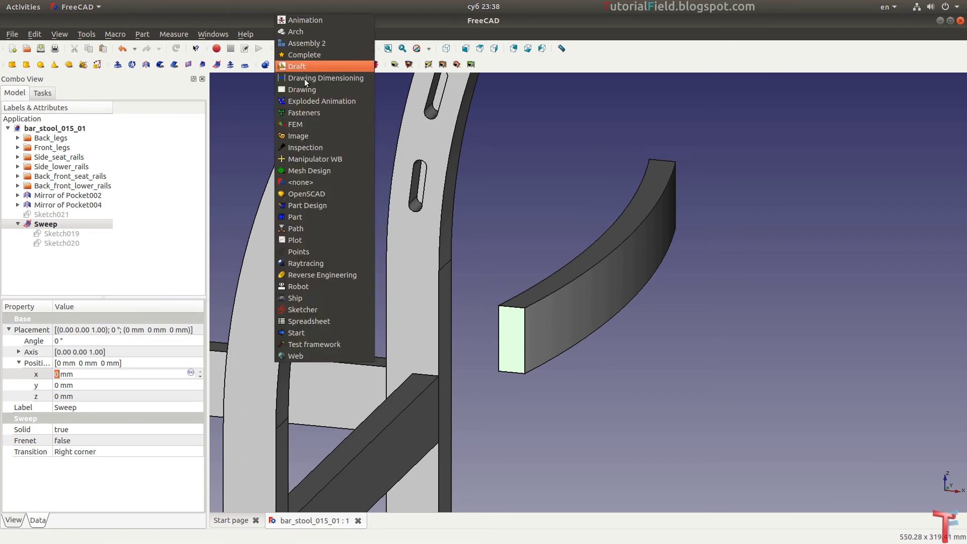
Start a sketch on the slat's end face and link its left edge as reference geometry.
{"action": "left_click", "coordinate": [317, 206]}
{"action": "left_click", "coordinate": [12, 64]}
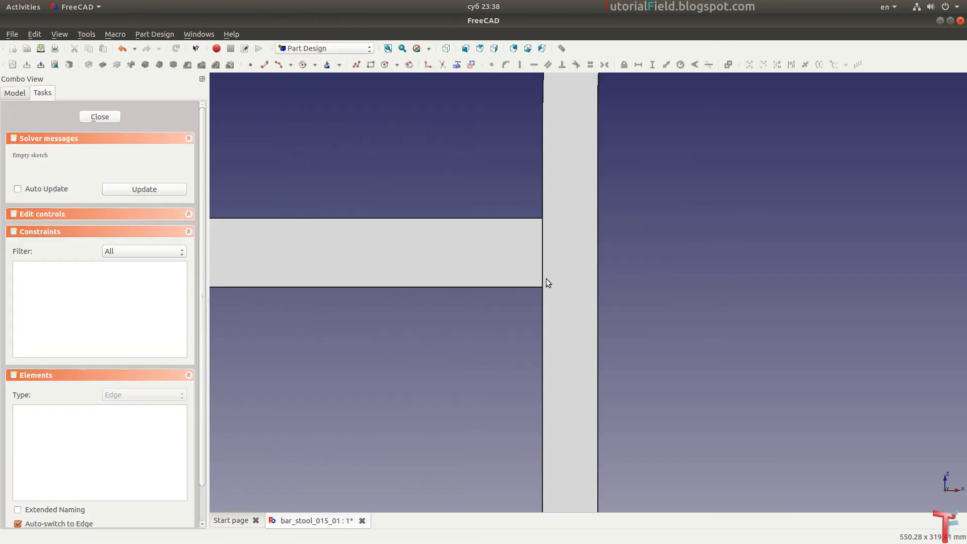
{"action": "scroll", "coordinate": [628, 237], "scroll_direction": "up", "scroll_amount": 8}
{"action": "scroll", "coordinate": [553, 205], "scroll_direction": "up", "scroll_amount": 3}
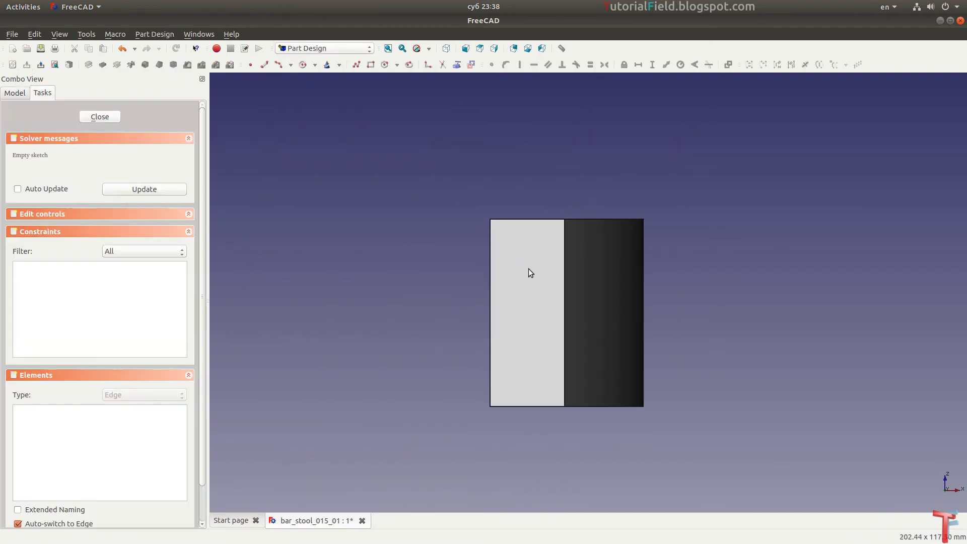
{"action": "left_click", "coordinate": [456, 64]}
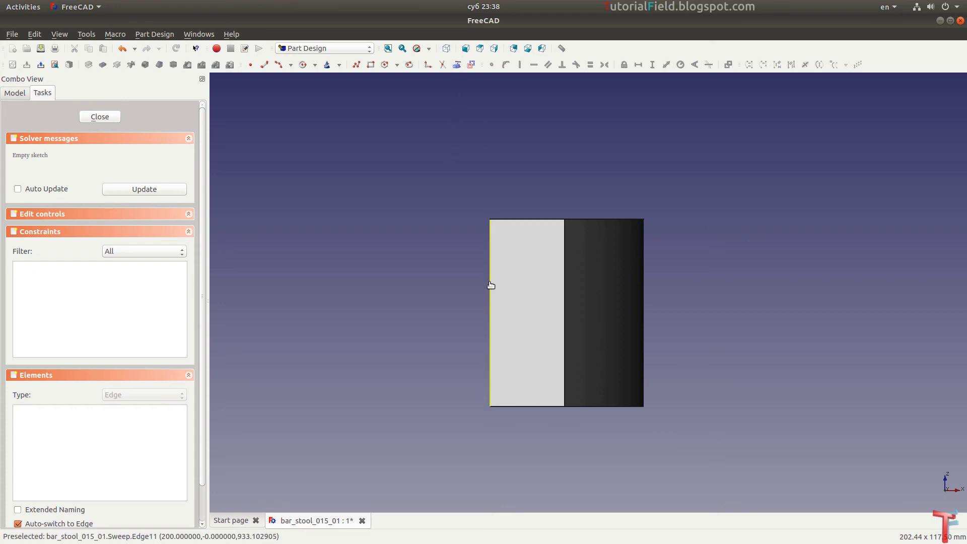
{"action": "left_click", "coordinate": [489, 285]}
{"action": "scroll", "coordinate": [503, 291], "scroll_direction": "up", "scroll_amount": 4}
{"action": "scroll", "coordinate": [503, 290], "scroll_direction": "down", "scroll_amount": 2}
Draw the slot's two side lines and constrain both vertical.
{"action": "key", "text": "l"}
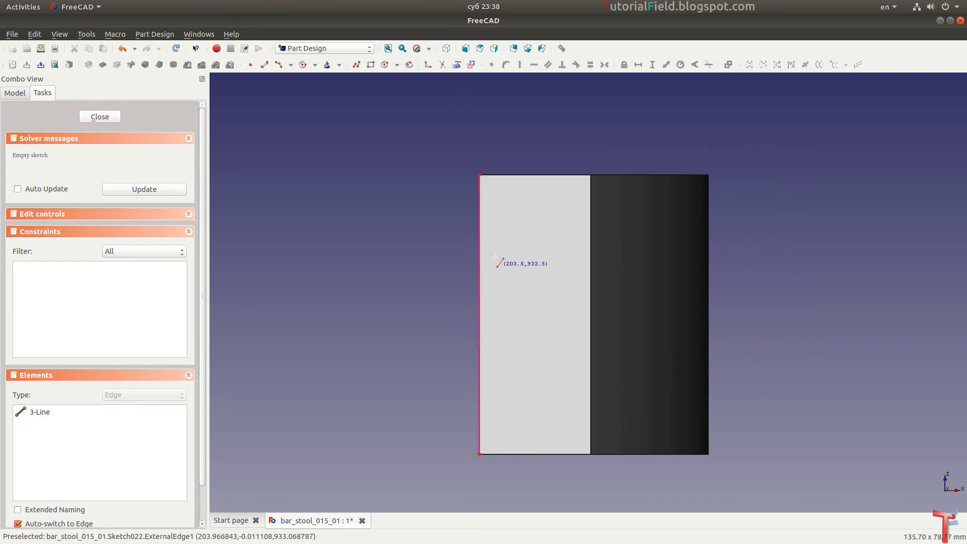
{"action": "left_click", "coordinate": [497, 240]}
{"action": "left_click", "coordinate": [504, 384]}
{"action": "left_click", "coordinate": [544, 245]}
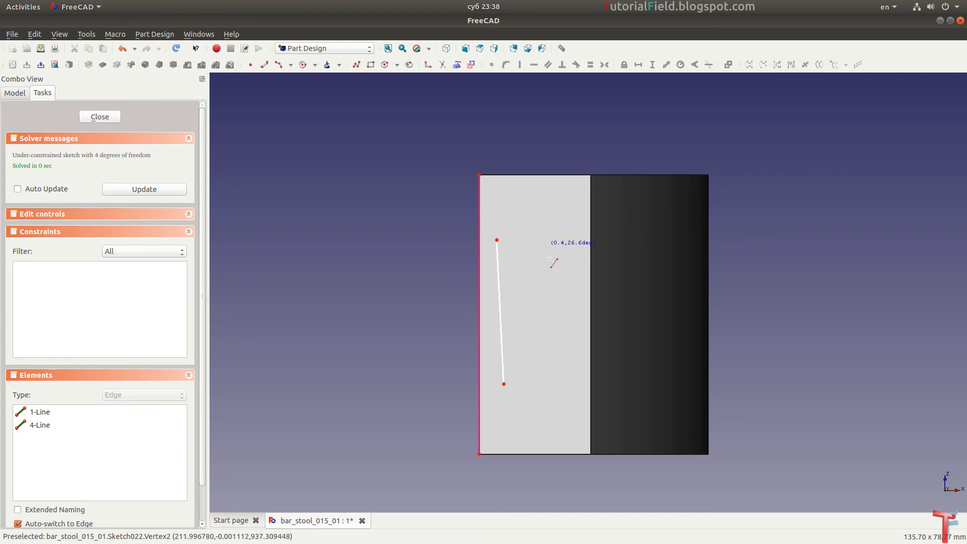
{"action": "left_click", "coordinate": [542, 377]}
{"action": "right_click", "coordinate": [539, 322]}
{"action": "left_click", "coordinate": [542, 321]}
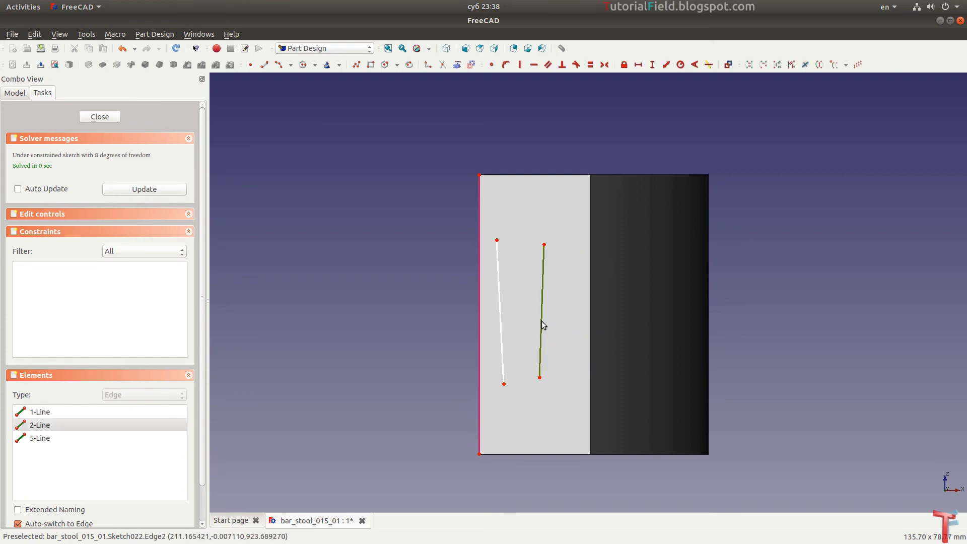
{"action": "key", "text": "v"}
{"action": "left_click", "coordinate": [504, 325]}
{"action": "key", "text": "v"}
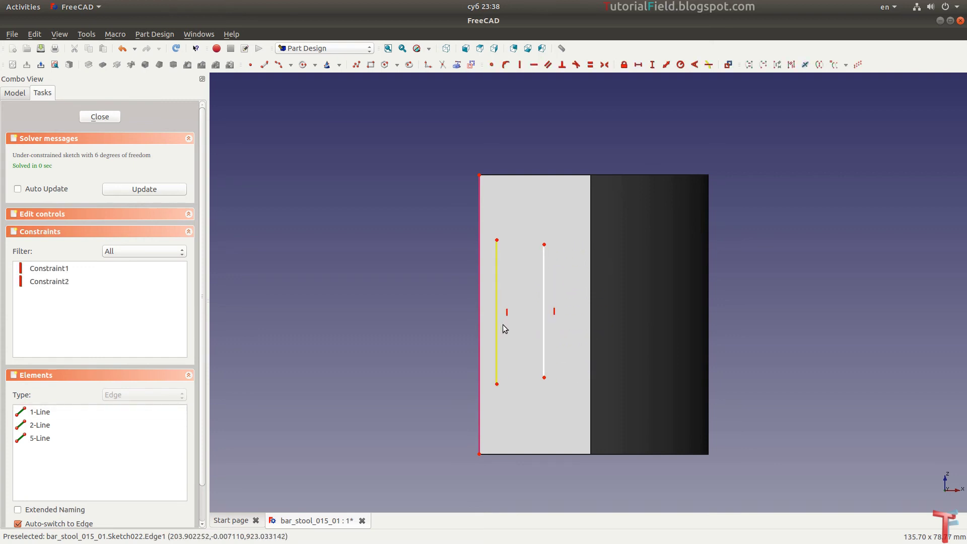
{"action": "scroll", "coordinate": [515, 251], "scroll_direction": "up", "scroll_amount": 1}
Close the slot's top and bottom with two arcs.
{"action": "left_click", "coordinate": [278, 65]}
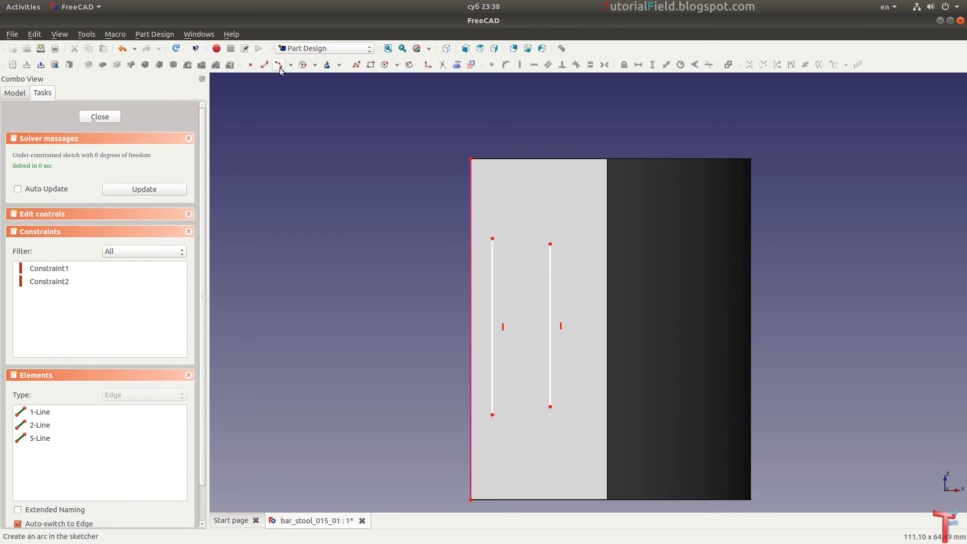
{"action": "left_click", "coordinate": [517, 227]}
{"action": "left_click", "coordinate": [550, 230]}
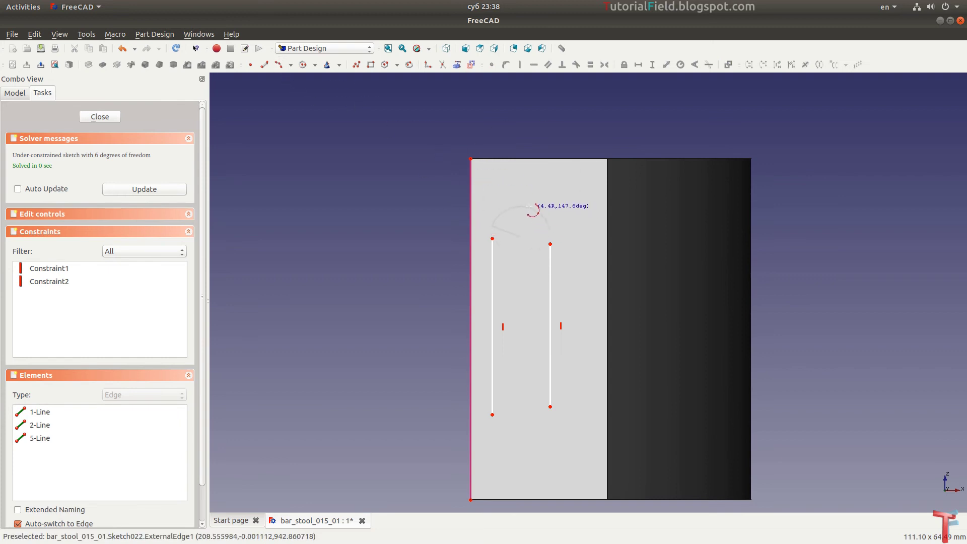
{"action": "left_click", "coordinate": [492, 225]}
{"action": "left_click", "coordinate": [525, 431]}
{"action": "left_click", "coordinate": [556, 432]}
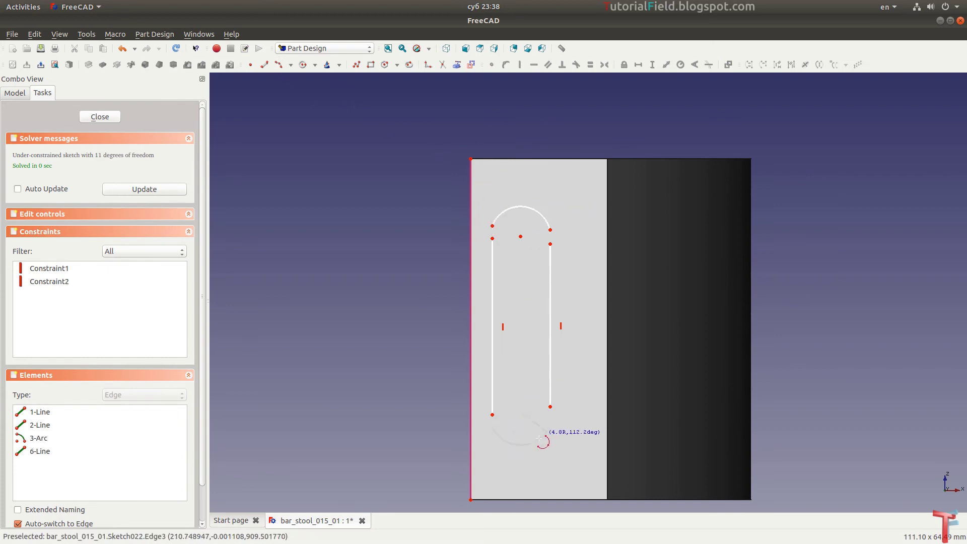
{"action": "left_click", "coordinate": [492, 430]}
Make the arcs tangent to the side lines at the top-left, top-right and lower-right joins.
{"action": "left_click_drag", "start_coordinate": [483, 220], "coordinate": [506, 252]}
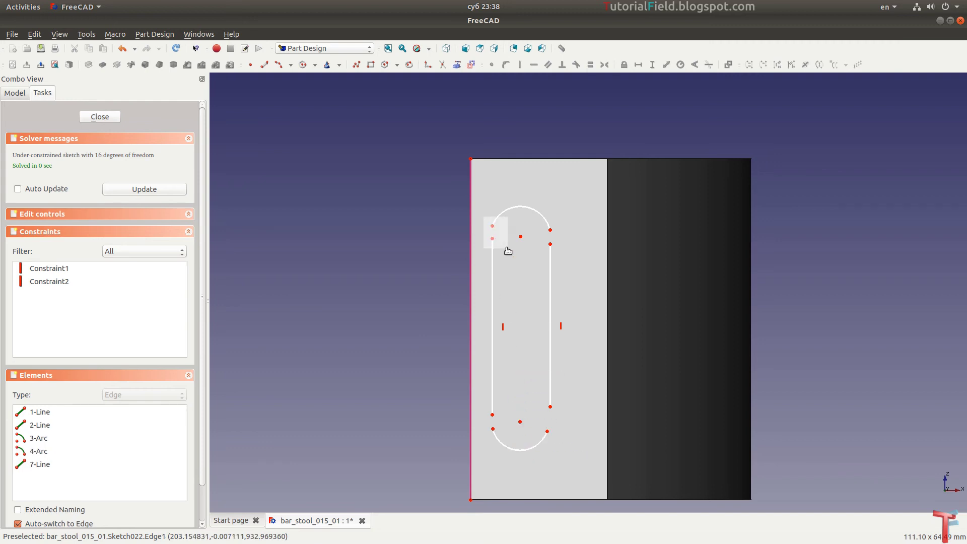
{"action": "key", "text": "t"}
{"action": "left_click_drag", "start_coordinate": [568, 221], "coordinate": [543, 261]}
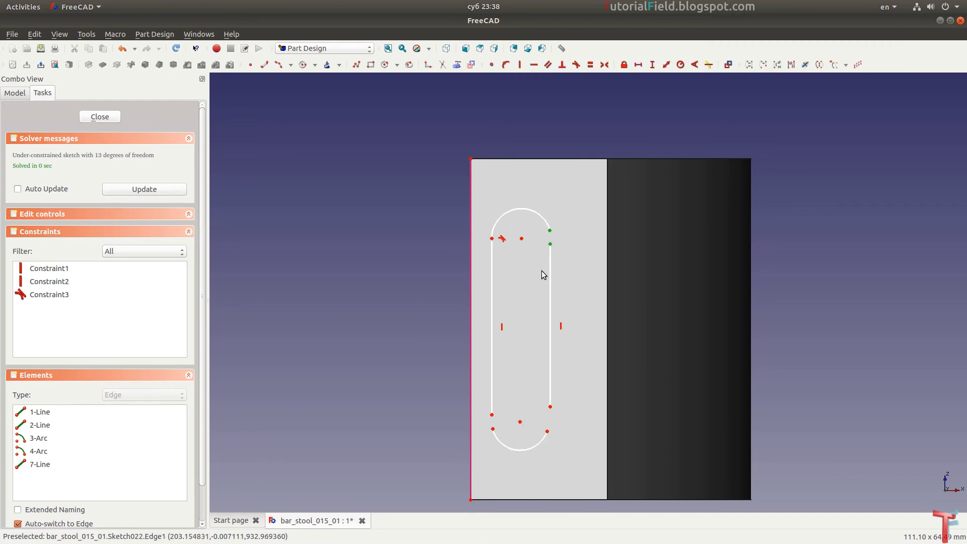
{"action": "key", "text": "t"}
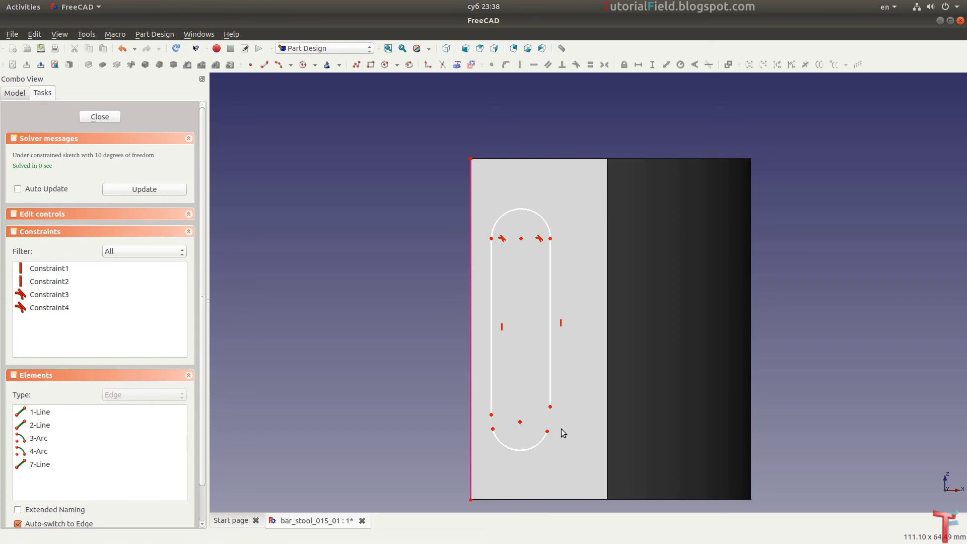
{"action": "mouse_move", "coordinate": [567, 392]}
{"action": "left_mouse_down"}
{"action": "mouse_move", "coordinate": [537, 443]}
{"action": "mouse_move", "coordinate": [481, 443]}
{"action": "left_mouse_up"}
{"action": "key", "text": "t"}
{"action": "key", "text": "t"}
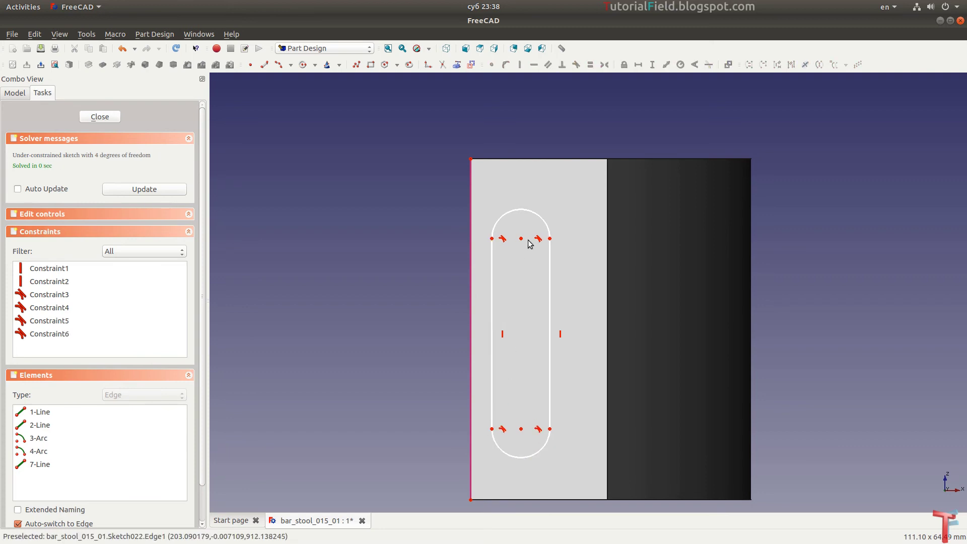
Give the upper arc a 5 mm radius and shift the slot up and right on the face.
{"action": "left_click", "coordinate": [523, 211]}
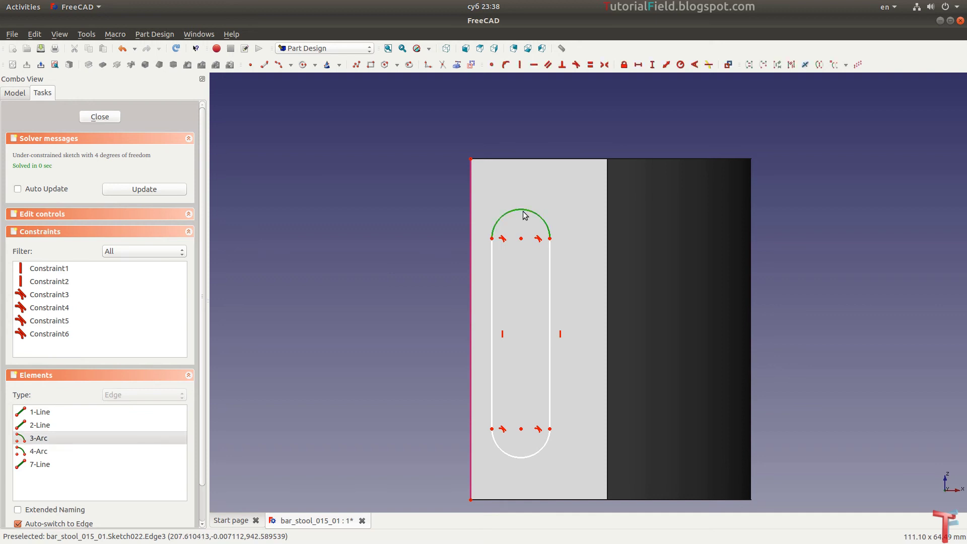
{"action": "key", "text": "shift+r"}
{"action": "type", "text": "5"}
{"action": "key", "text": "Return"}
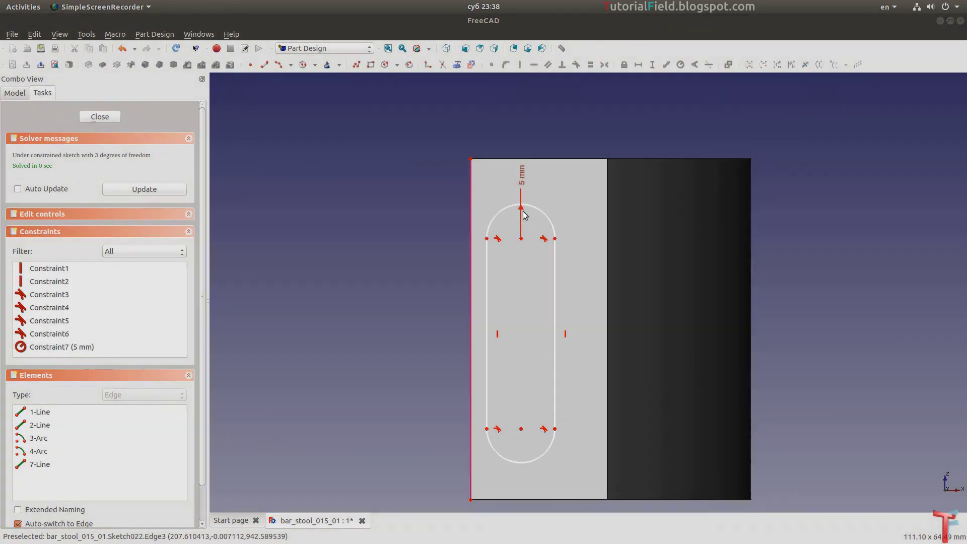
{"action": "left_click_drag", "start_coordinate": [521, 176], "coordinate": [560, 191]}
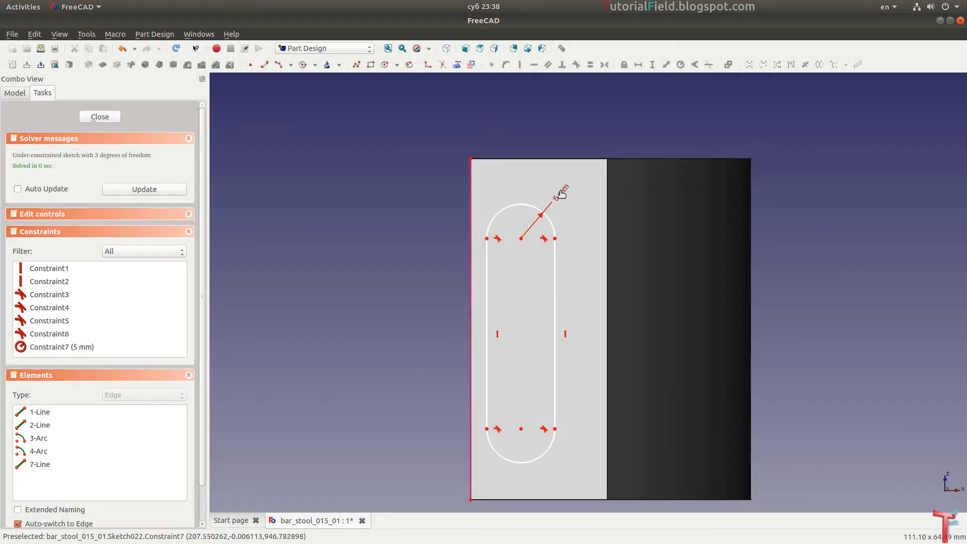
{"action": "left_click_drag", "start_coordinate": [524, 243], "coordinate": [549, 233]}
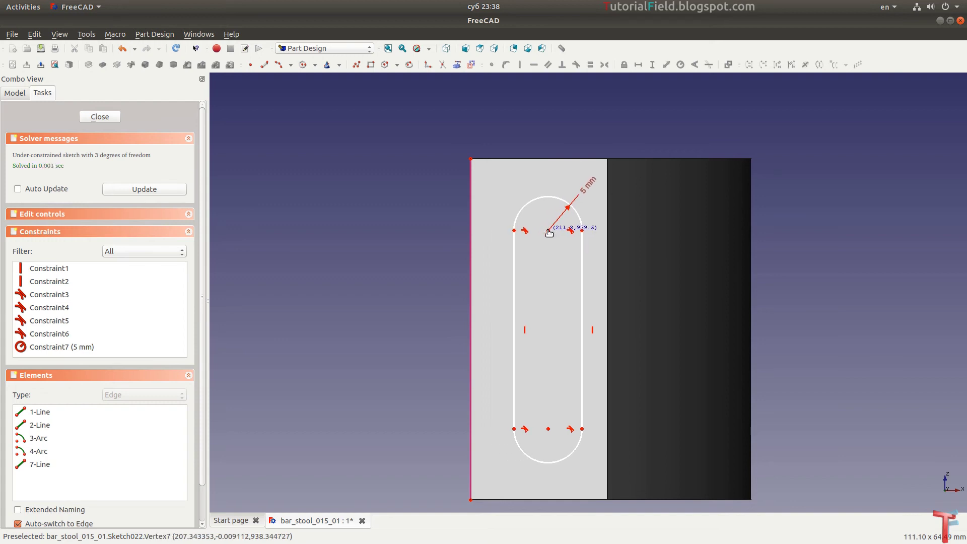
Set 30 mm vertical distance between the two arc centres.
{"action": "left_click", "coordinate": [548, 230]}
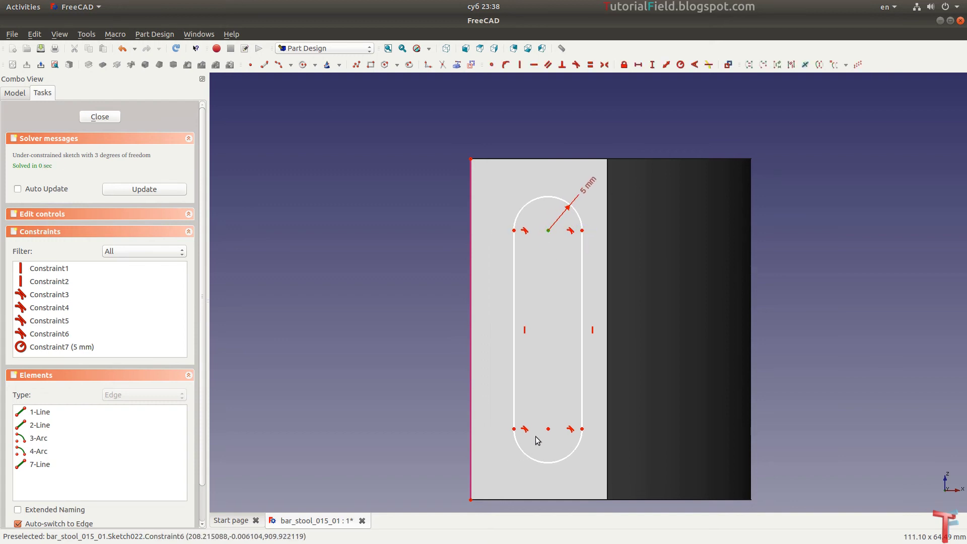
{"action": "left_click", "coordinate": [547, 429]}
{"action": "type", "text": "i"}
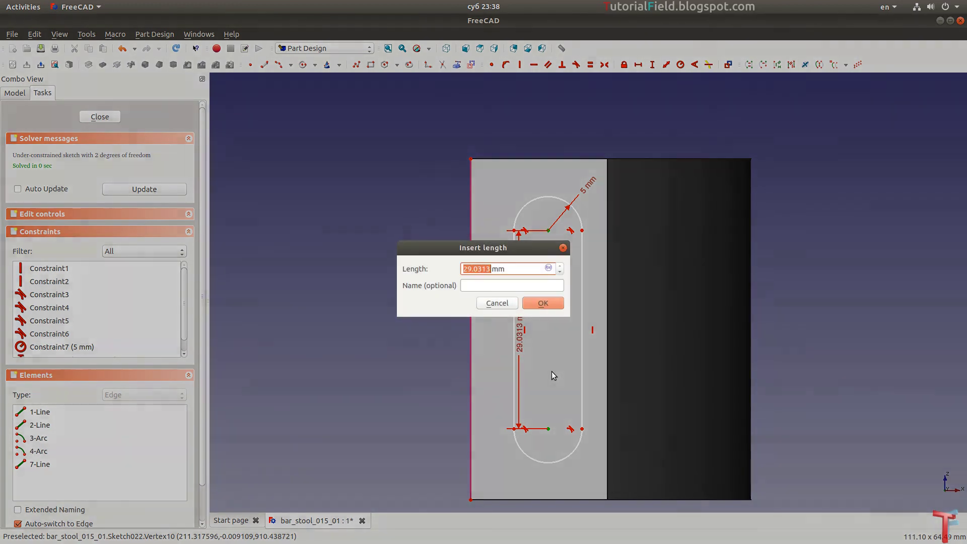
{"action": "type", "text": "30"}
{"action": "key", "text": "Return"}
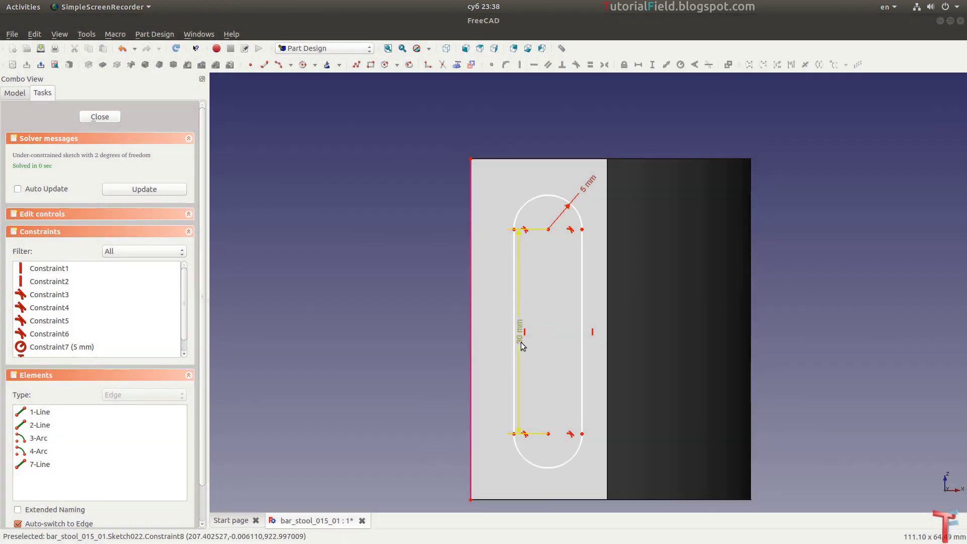
{"action": "left_click_drag", "start_coordinate": [520, 342], "coordinate": [415, 337]}
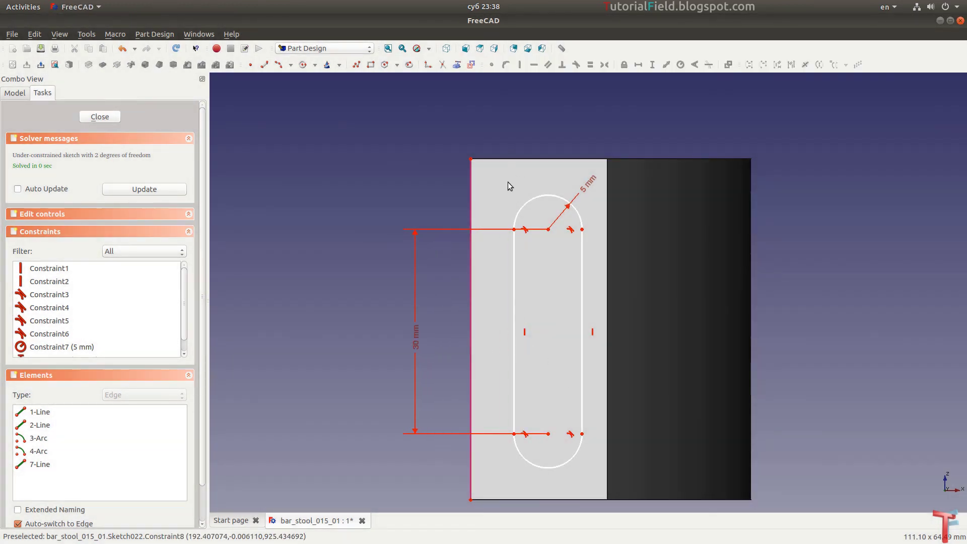
Place the top arc centre 10 mm horizontally and 10 mm vertically from the face's top-left corner.
{"action": "left_click", "coordinate": [548, 230]}
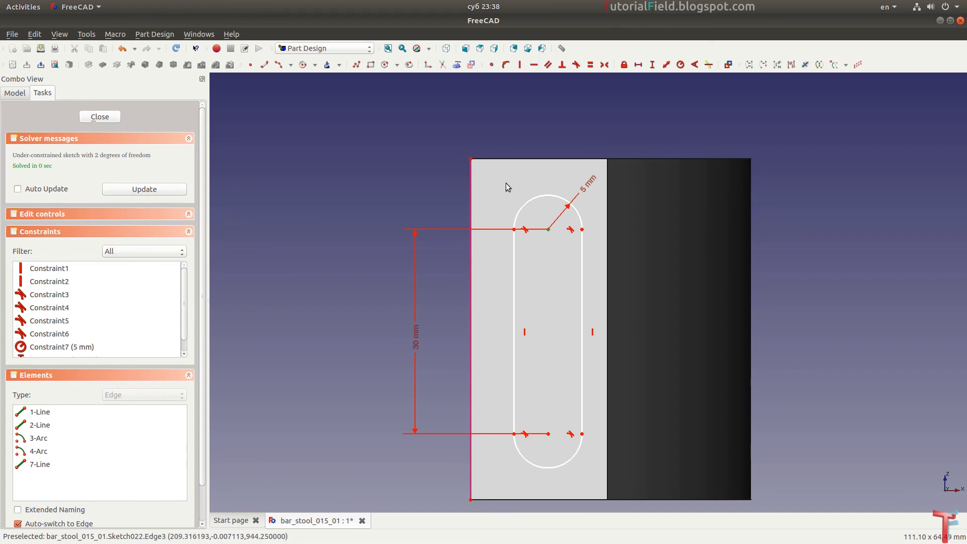
{"action": "left_click", "coordinate": [469, 160]}
{"action": "key", "text": "shift+h"}
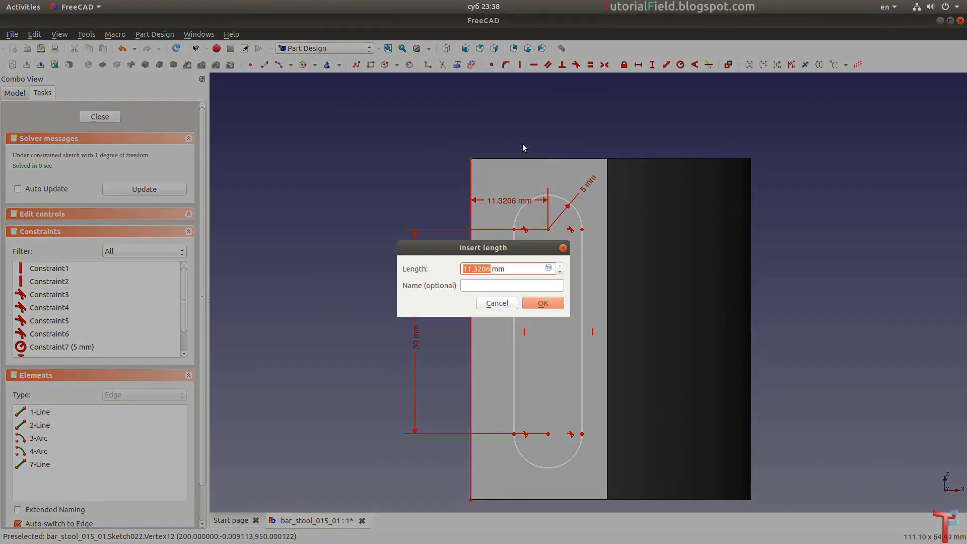
{"action": "type", "text": "10"}
{"action": "key", "text": "Return"}
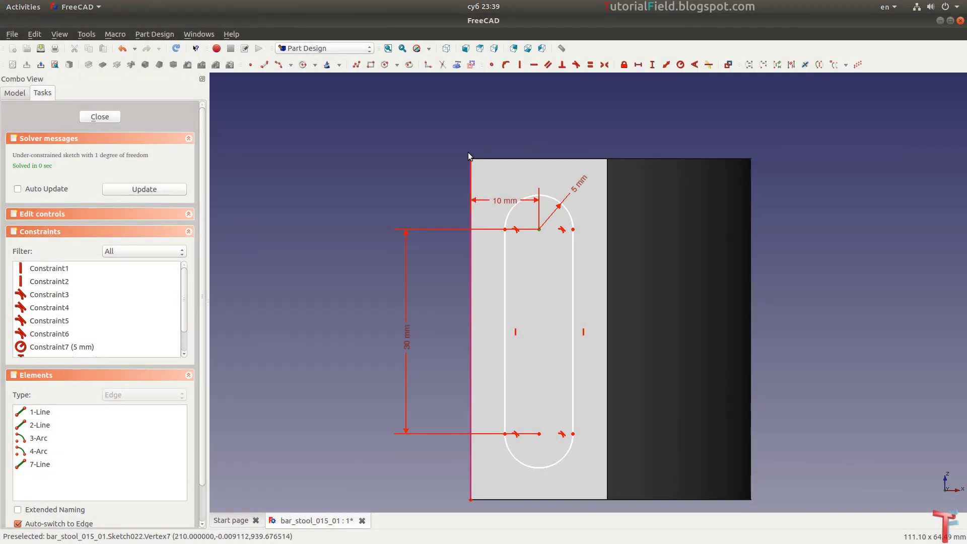
{"action": "left_click", "coordinate": [470, 159]}
{"action": "key", "text": "shift+v"}
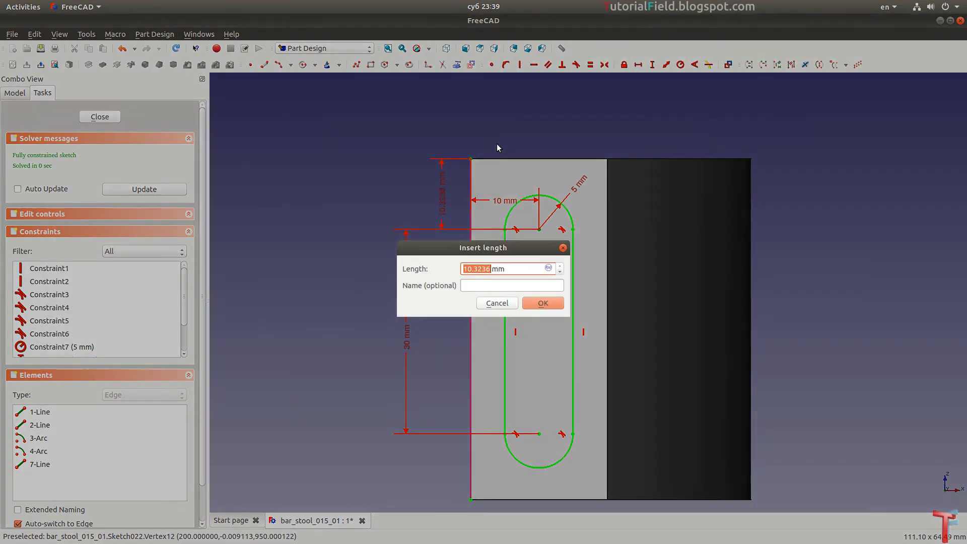
{"action": "key", "text": "Return"}
{"action": "left_click_drag", "start_coordinate": [501, 199], "coordinate": [505, 133]}
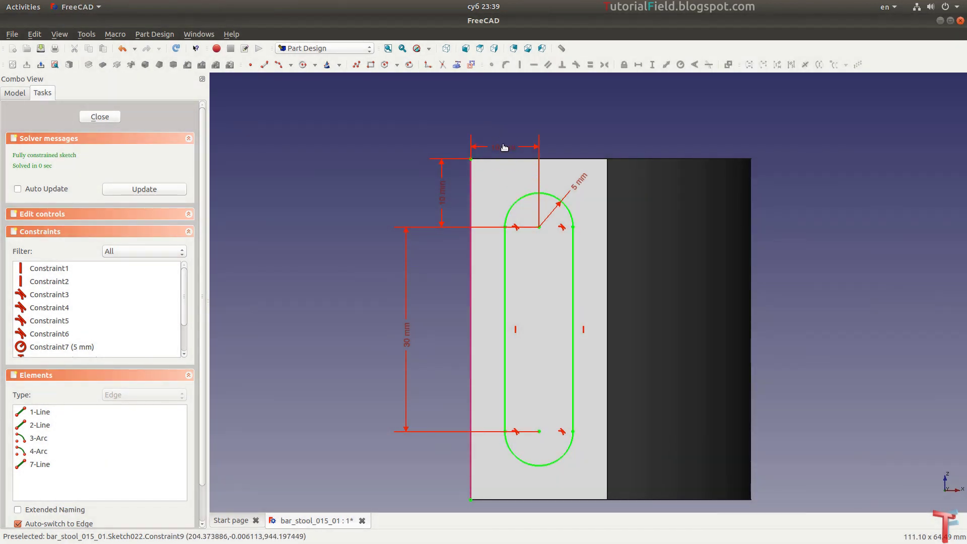
Close Sketch022 and pad the slot 20 mm outward as the slat-end tenon.
{"action": "left_click", "coordinate": [100, 116]}
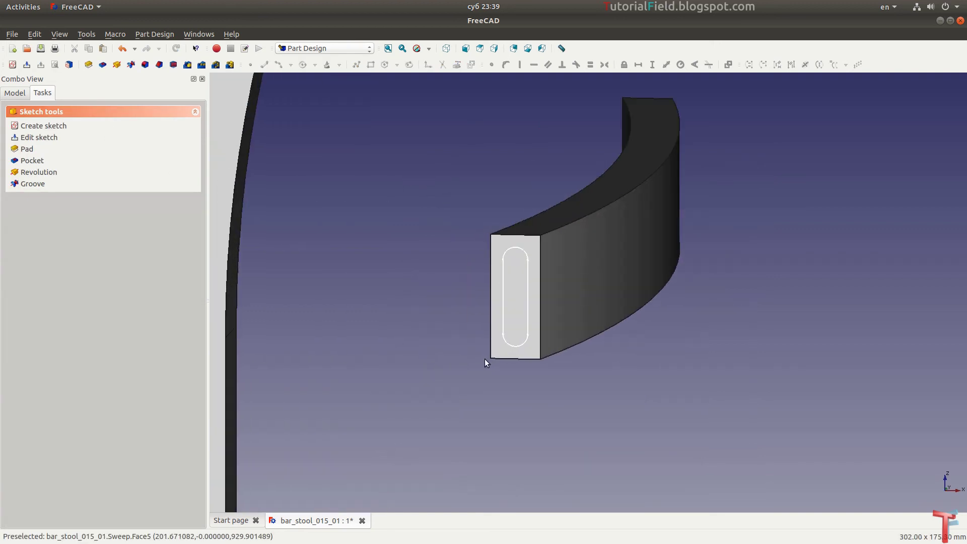
{"action": "left_click", "coordinate": [28, 149]}
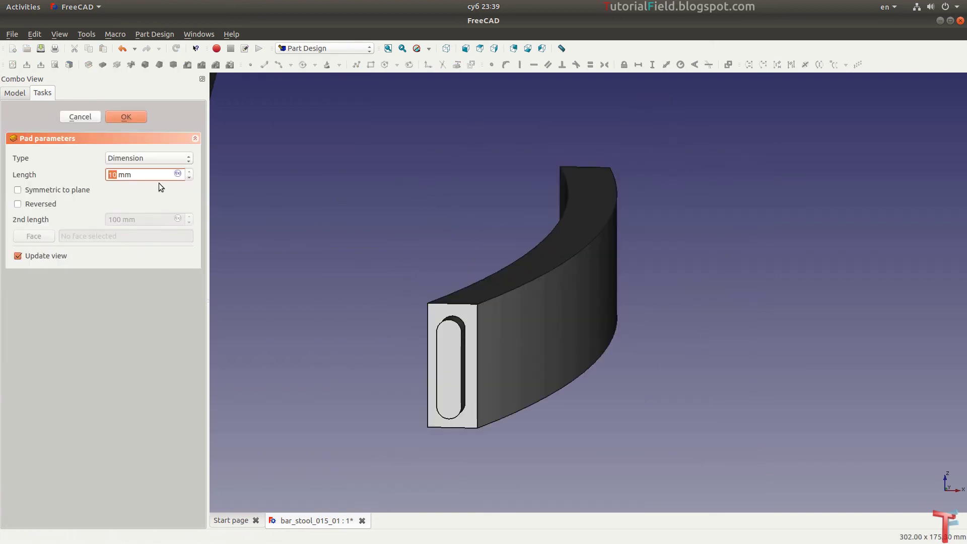
{"action": "scroll", "coordinate": [151, 172], "scroll_direction": "up", "scroll_amount": 1}
{"action": "scroll", "coordinate": [151, 172], "scroll_direction": "up", "scroll_amount": 1}
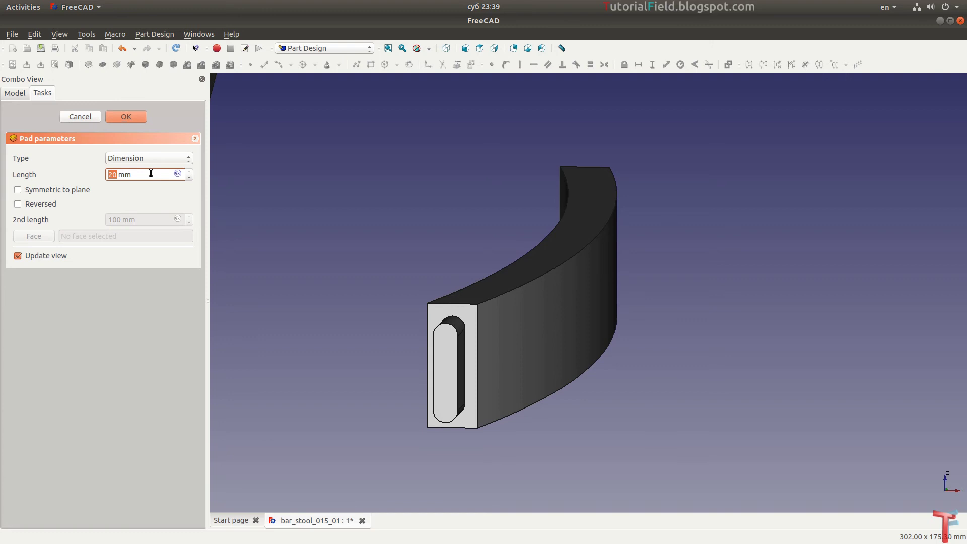
{"action": "left_click", "coordinate": [127, 117]}
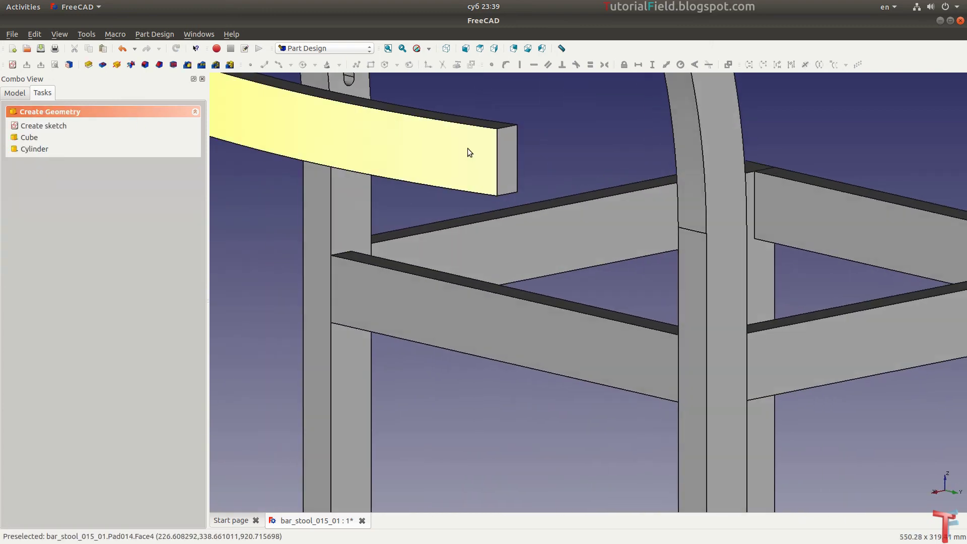
{"action": "scroll", "coordinate": [468, 151], "scroll_direction": "up", "scroll_amount": 3}
Start a new sketch on the slat's other end face.
{"action": "left_click", "coordinate": [531, 171]}
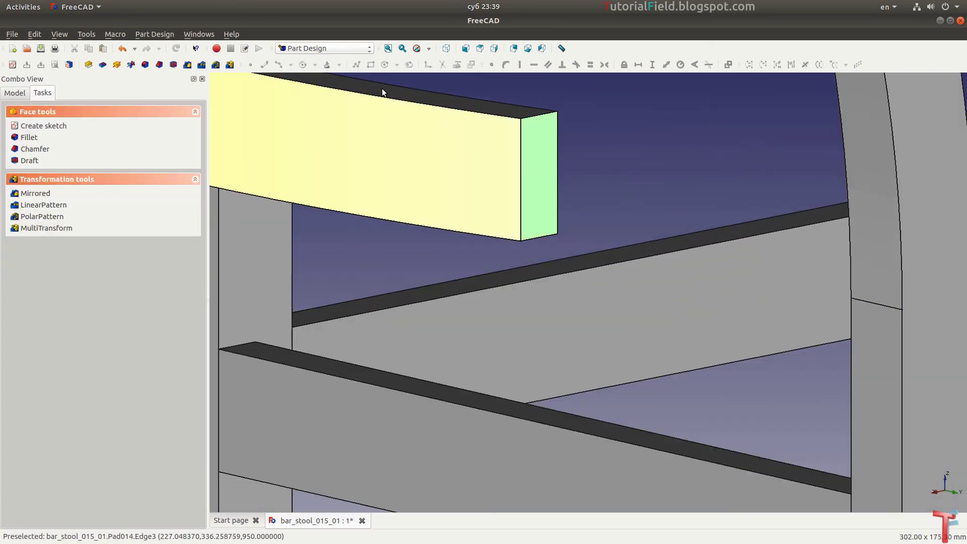
{"action": "left_click", "coordinate": [13, 64]}
{"action": "scroll", "coordinate": [735, 226], "scroll_direction": "up", "scroll_amount": 5}
{"action": "scroll", "coordinate": [651, 211], "scroll_direction": "up", "scroll_amount": 1}
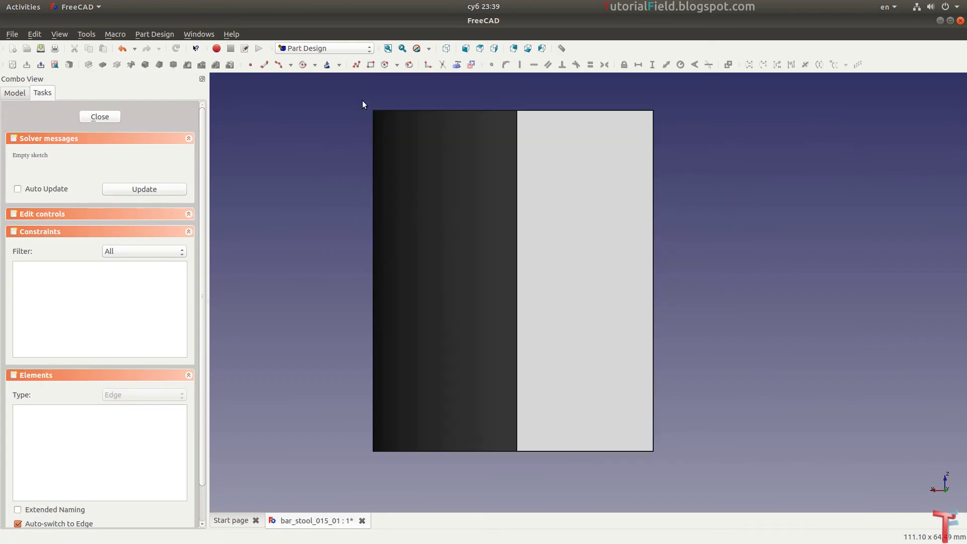
{"action": "left_click", "coordinate": [370, 65]}
{"action": "left_click", "coordinate": [552, 156]}
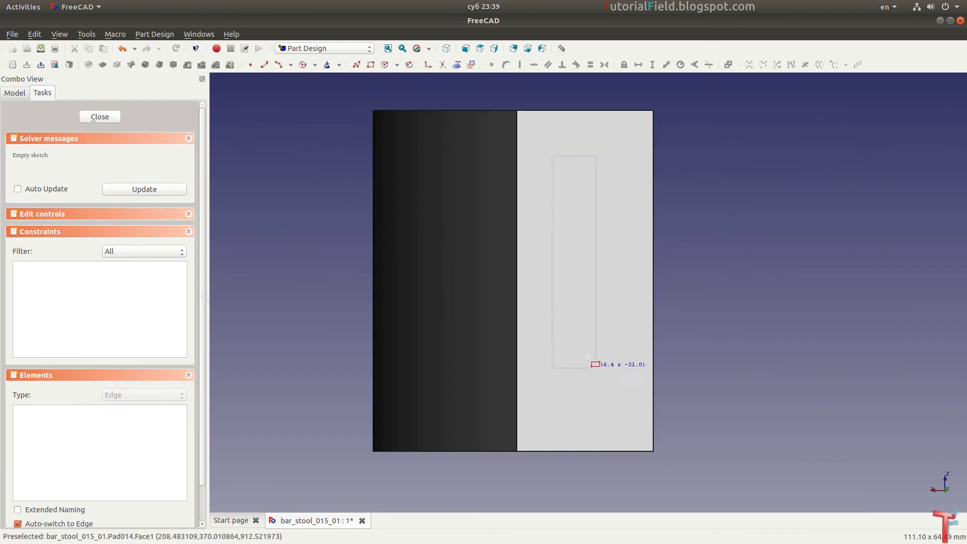
{"action": "key", "text": "Escape"}
Draw the second slot's two side lines and constrain both vertical.
{"action": "left_click", "coordinate": [556, 172]}
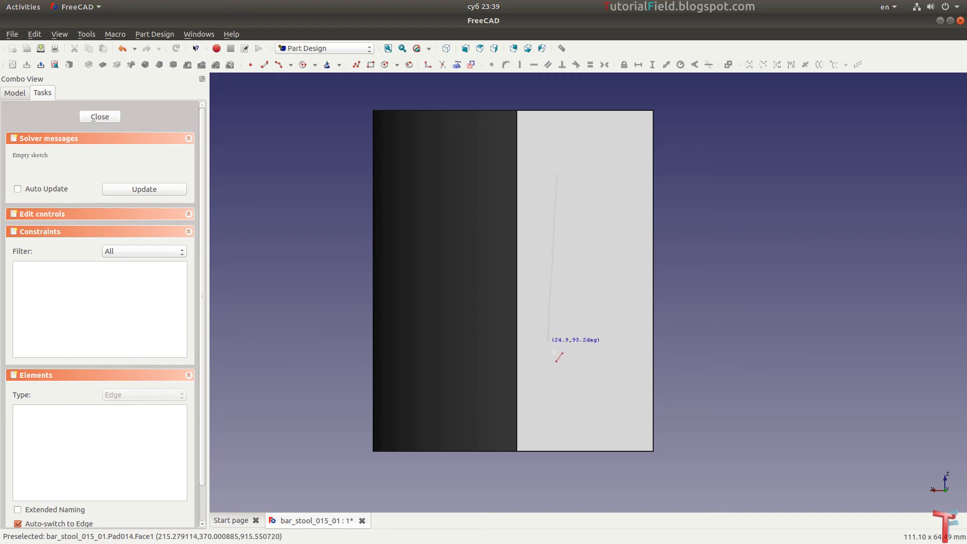
{"action": "left_click", "coordinate": [559, 367]}
{"action": "left_click", "coordinate": [608, 381]}
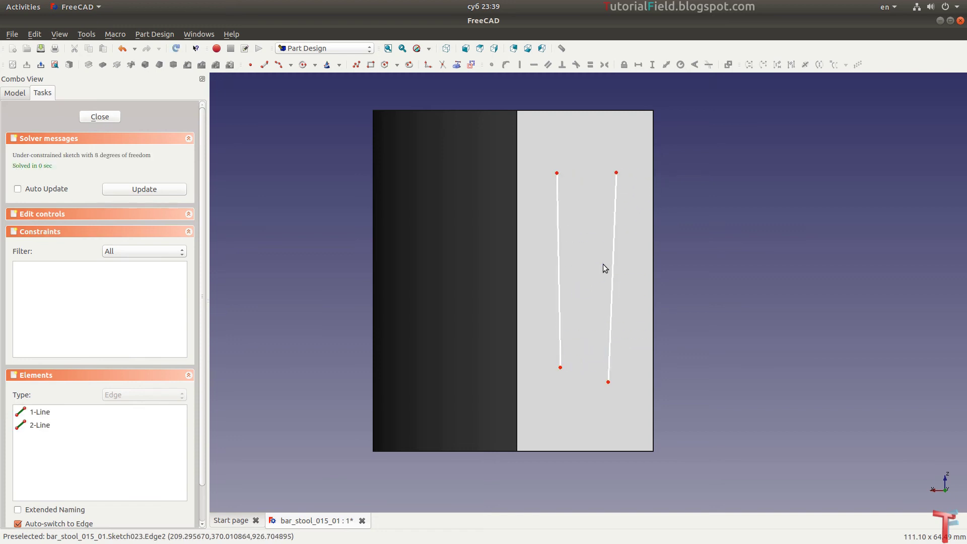
{"action": "left_click", "coordinate": [614, 270]}
{"action": "key", "text": "v"}
{"action": "left_click", "coordinate": [559, 259]}
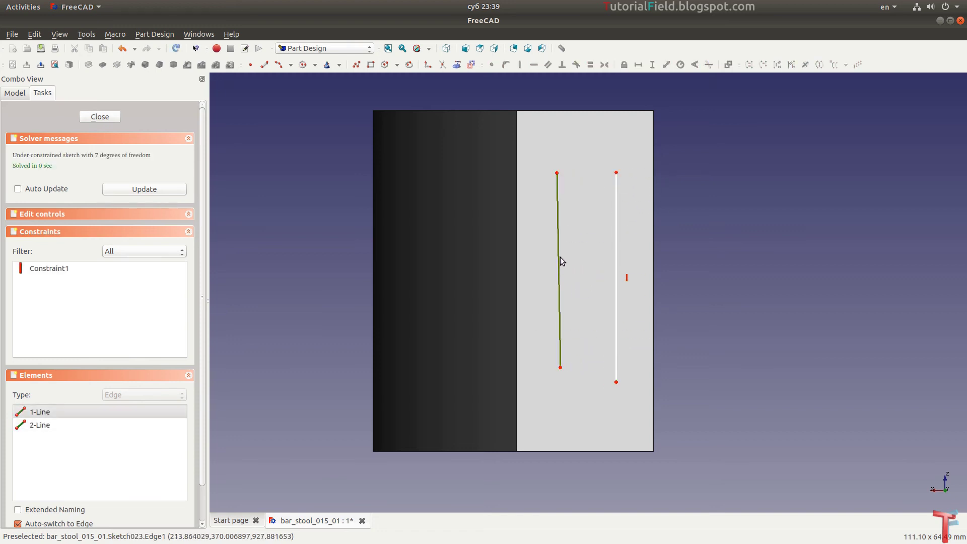
{"action": "key", "text": "v"}
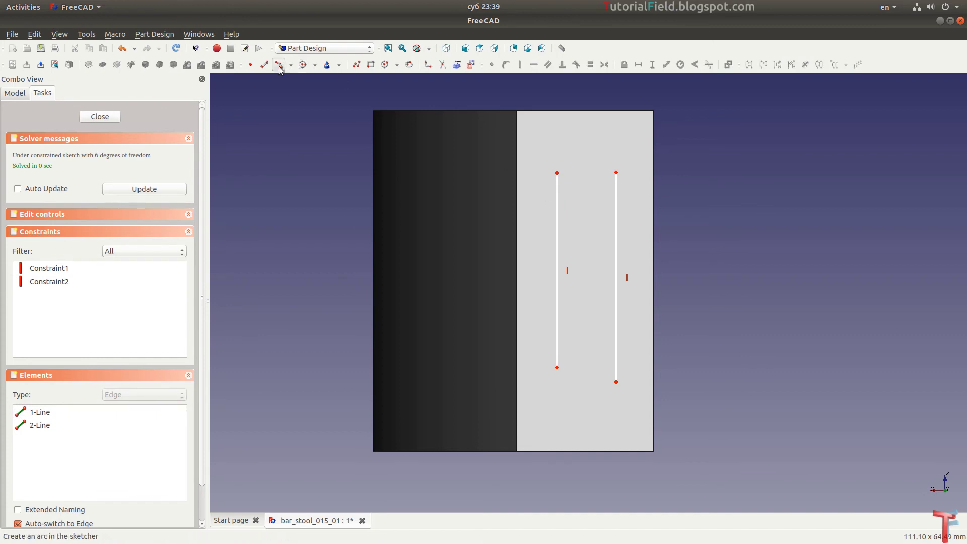
{"action": "left_click", "coordinate": [279, 65]}
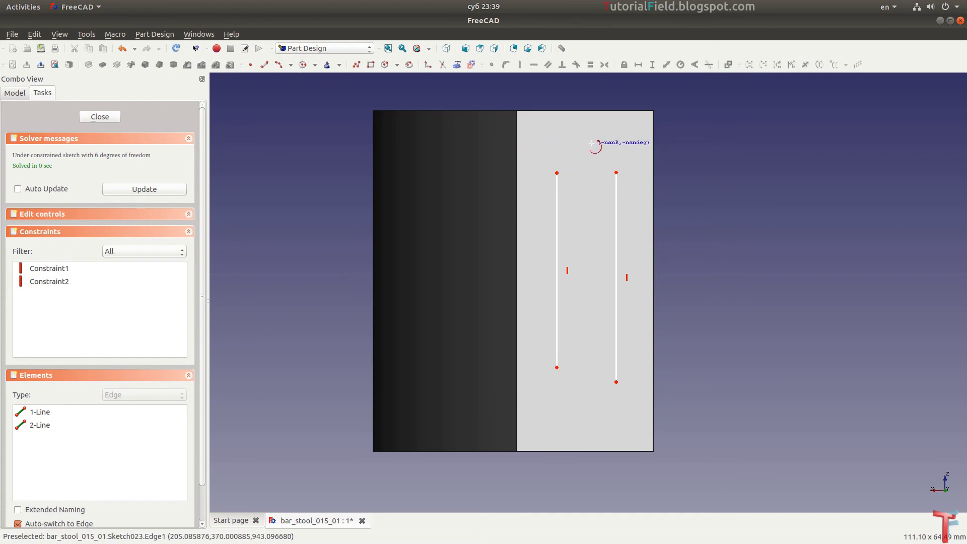
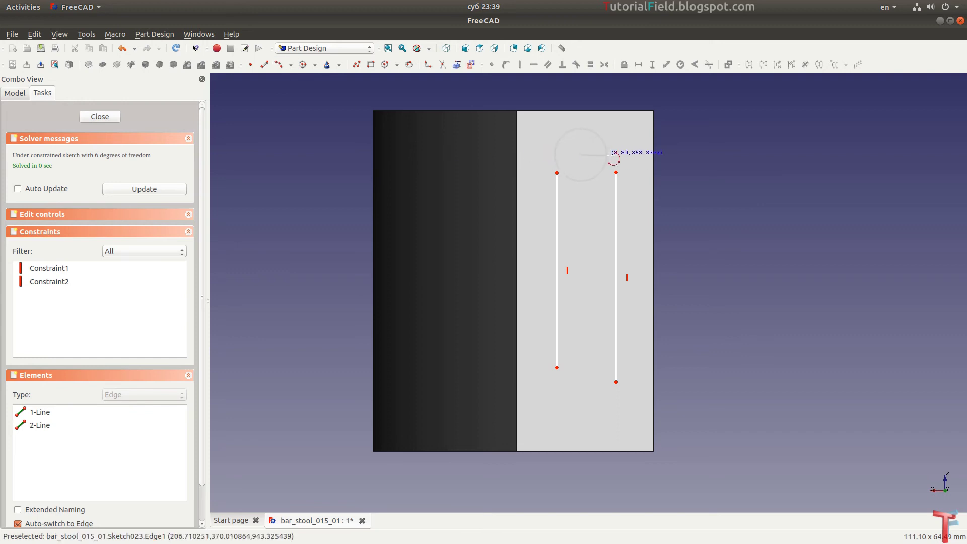
Add both slot end arcs and make every line-to-arc joint tangent.
{"action": "left_click", "coordinate": [582, 140]}
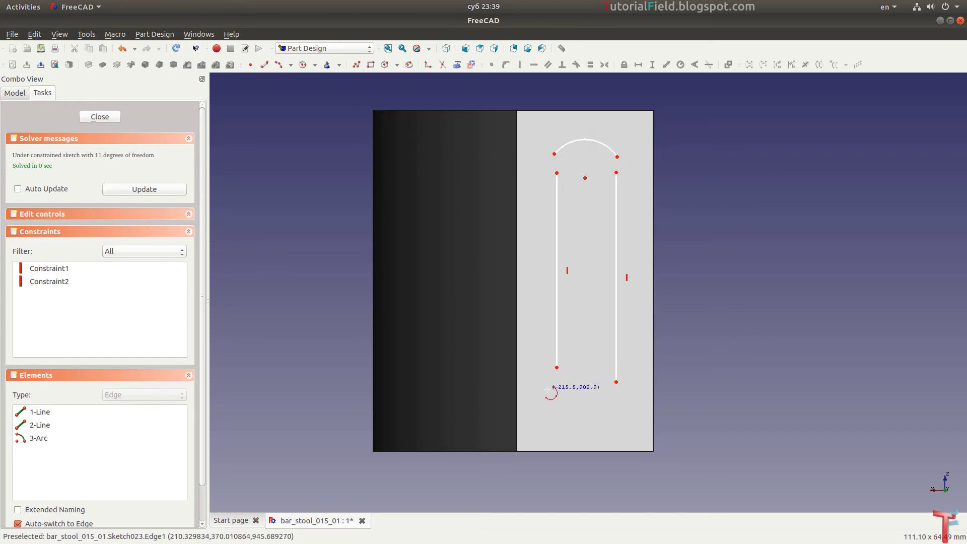
{"action": "left_click", "coordinate": [588, 412]}
{"action": "left_click_drag", "start_coordinate": [539, 142], "coordinate": [571, 196]}
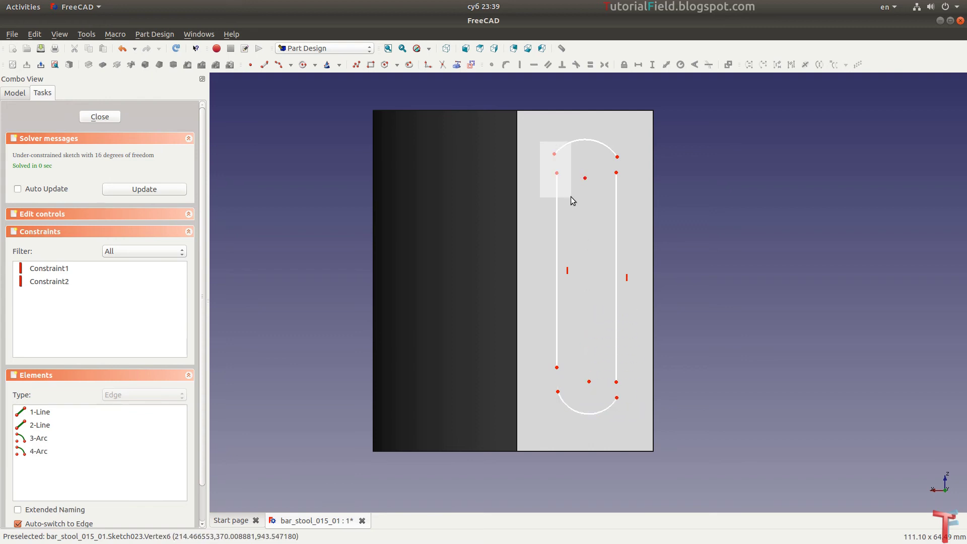
{"action": "key", "text": "t"}
{"action": "key", "text": "t"}
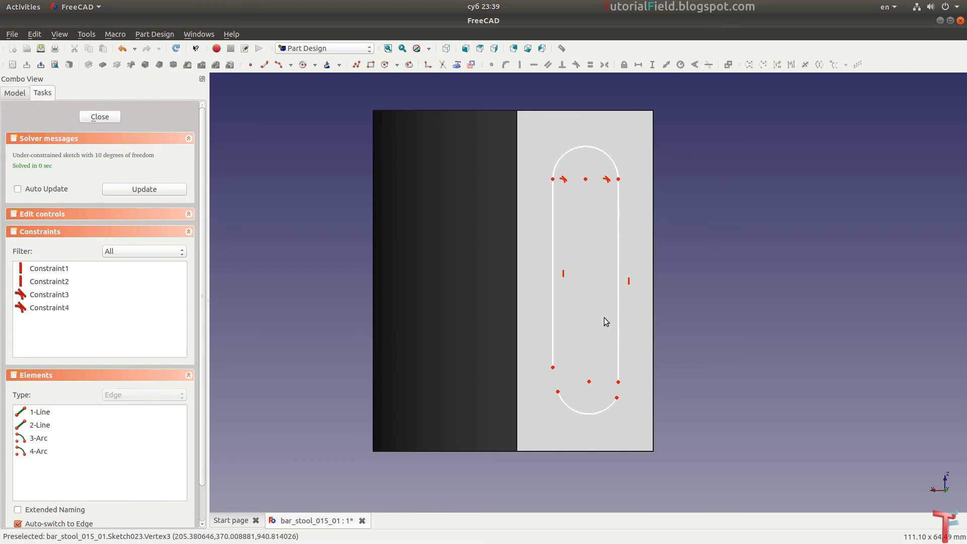
{"action": "left_click_drag", "start_coordinate": [636, 374], "coordinate": [609, 411]}
{"action": "key", "text": "t"}
{"action": "left_click_drag", "start_coordinate": [565, 346], "coordinate": [535, 413]}
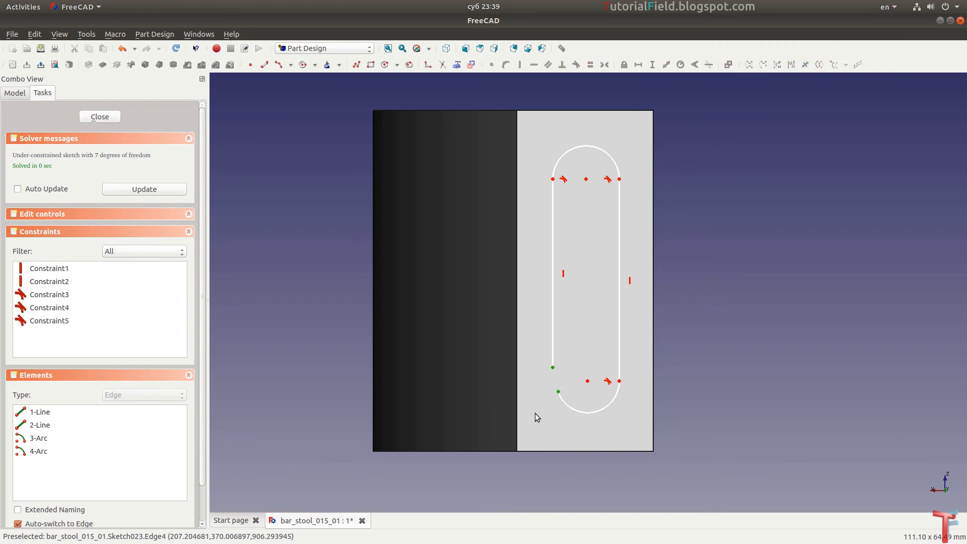
{"action": "key", "text": "t"}
Give the top end arc a 5 mm radius.
{"action": "left_click", "coordinate": [590, 148]}
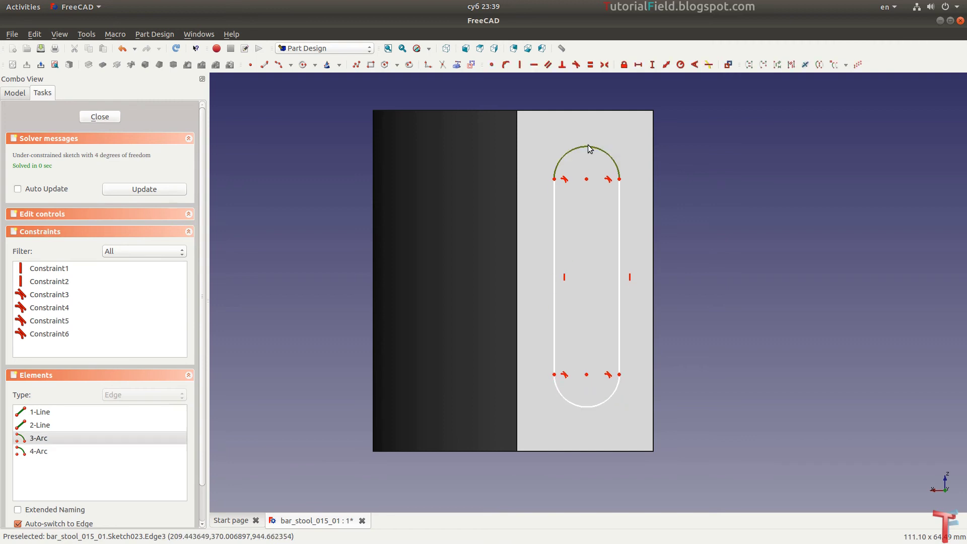
{"action": "key", "text": "shift+r"}
{"action": "key", "text": "Return"}
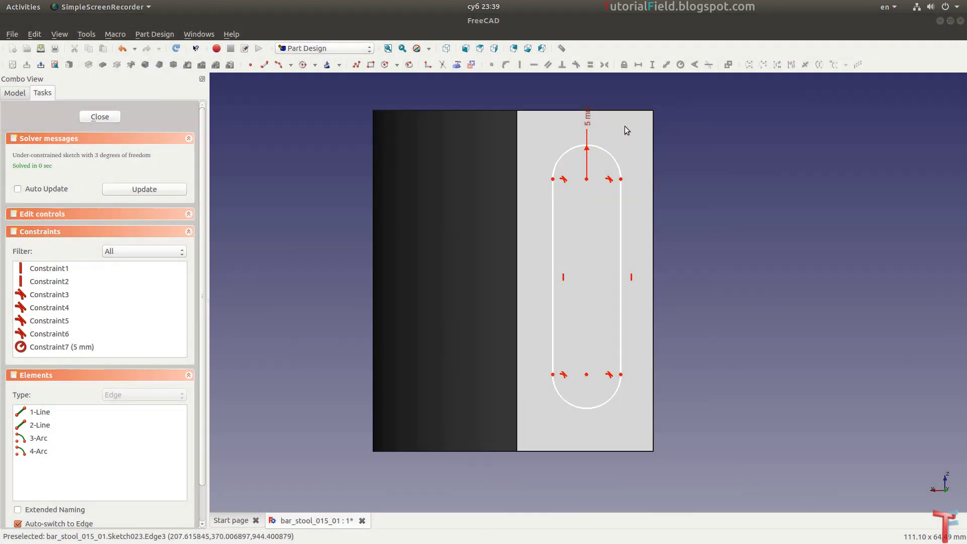
{"action": "left_click_drag", "start_coordinate": [588, 120], "coordinate": [636, 138]}
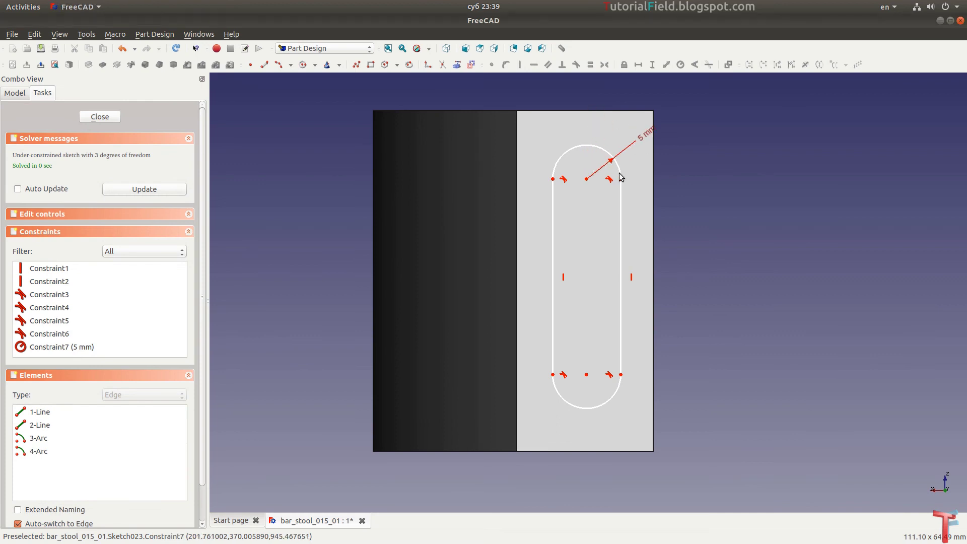
Bring the part's left and right face edges into the sketch as external geometry.
{"action": "left_click", "coordinate": [456, 65]}
{"action": "left_click", "coordinate": [514, 145]}
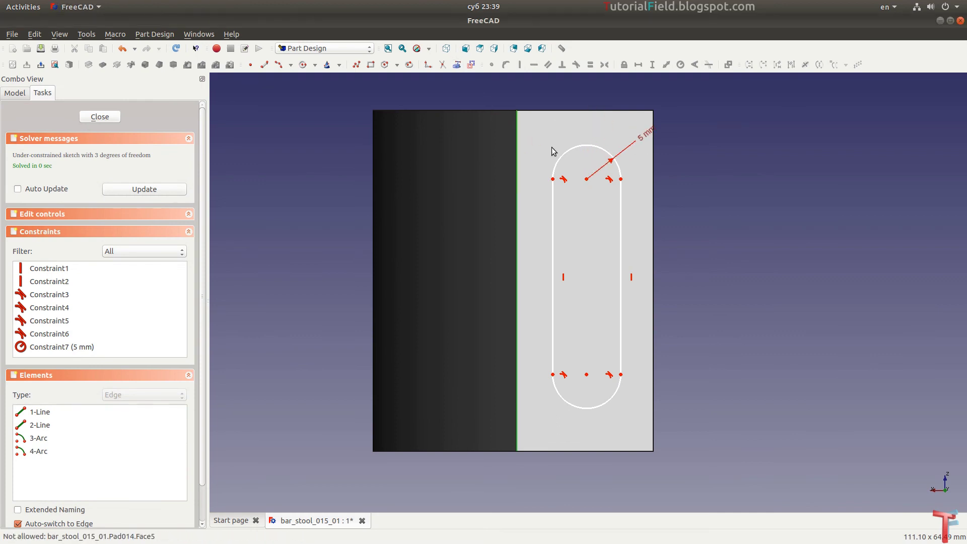
{"action": "left_click", "coordinate": [586, 179]}
{"action": "left_click", "coordinate": [585, 90]}
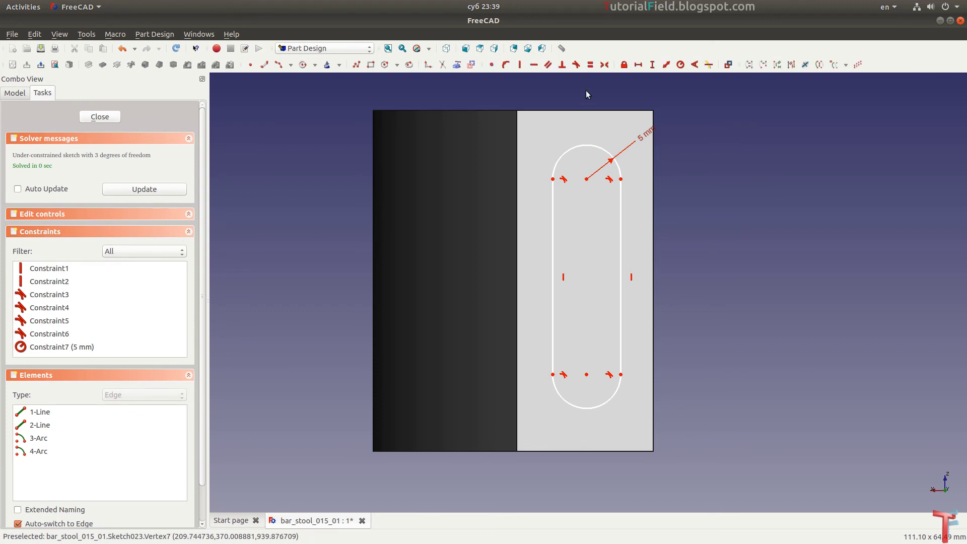
{"action": "left_click", "coordinate": [653, 233]}
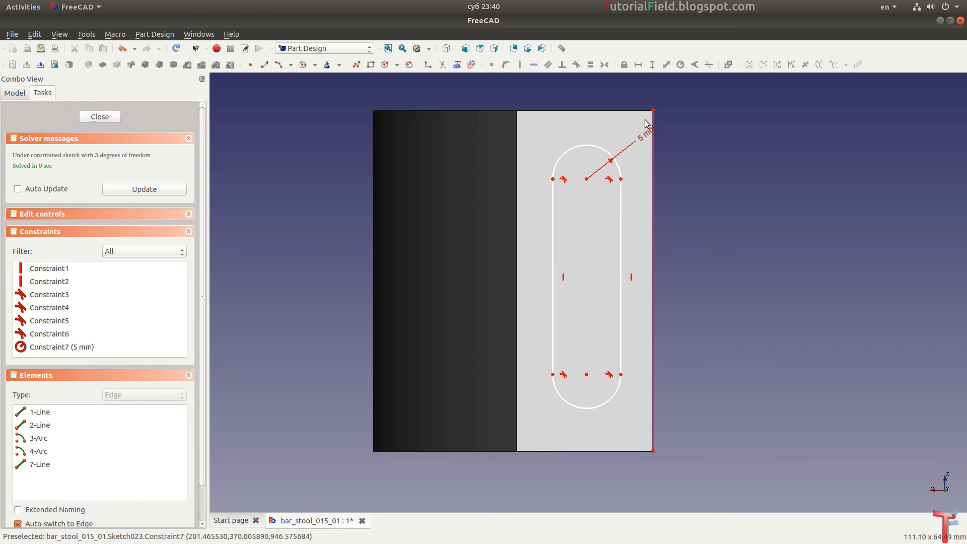
Place the top arc centre 10 mm from the top edge and 10 mm from the right edge.
{"action": "left_click", "coordinate": [587, 179]}
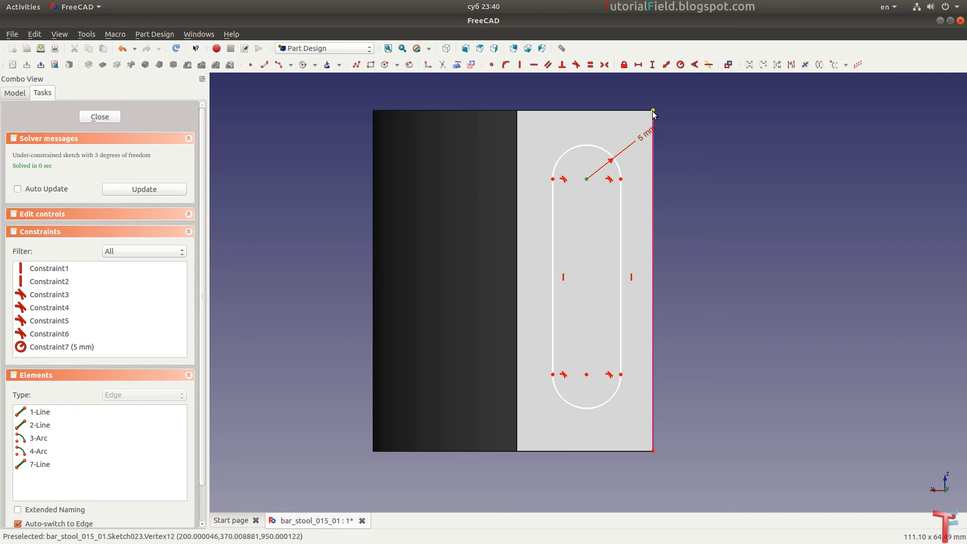
{"action": "type", "text": "i10"}
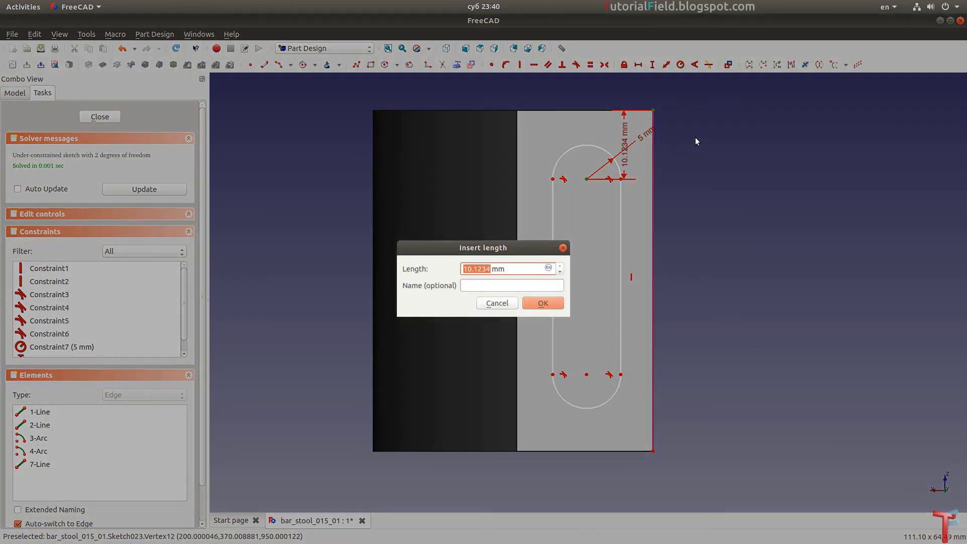
{"action": "key", "text": "Return"}
{"action": "left_click_drag", "start_coordinate": [626, 157], "coordinate": [687, 164]}
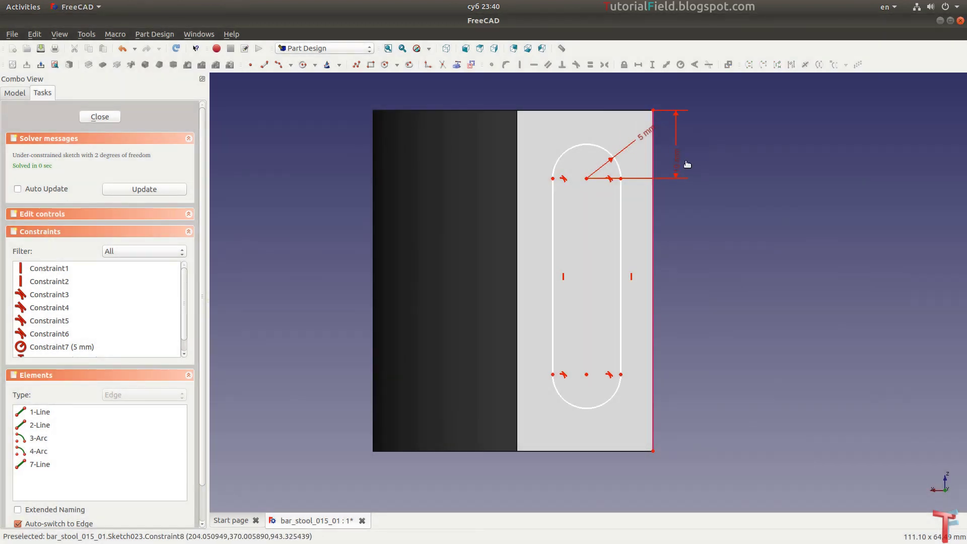
{"action": "left_click", "coordinate": [653, 110]}
{"action": "left_click", "coordinate": [587, 178], "text": "ctrl"}
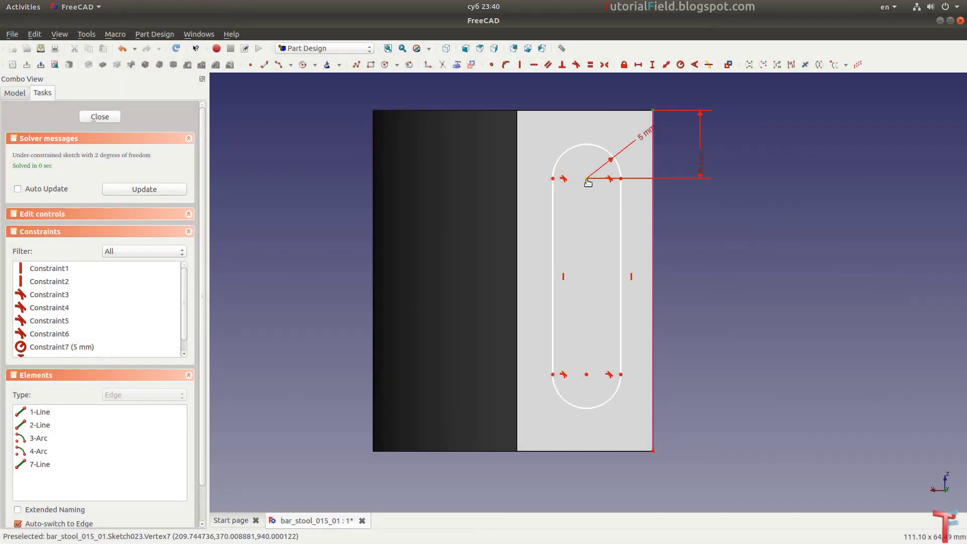
{"action": "type", "text": "l10"}
{"action": "key", "text": "Return"}
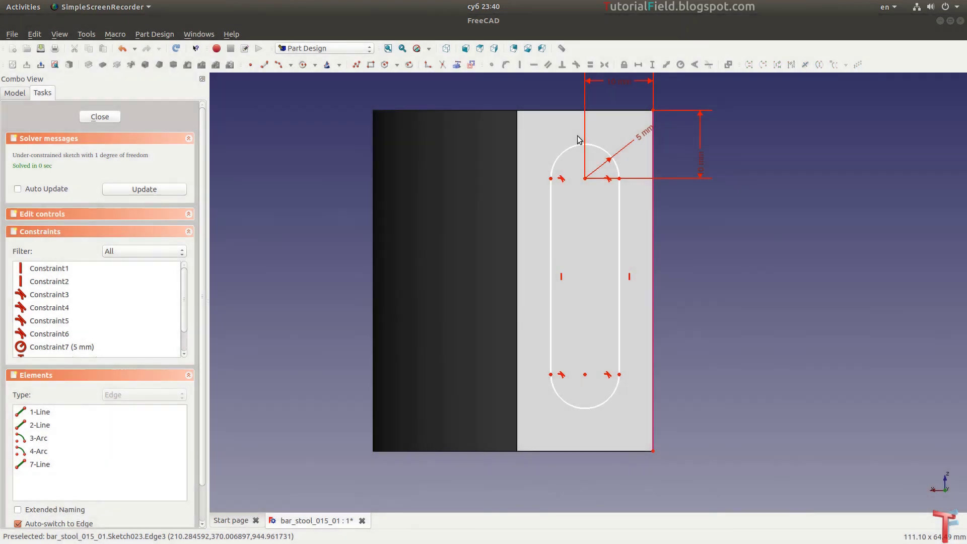
Set a 30 mm distance between the two arc centres and close the sketch.
{"action": "left_click", "coordinate": [585, 179]}
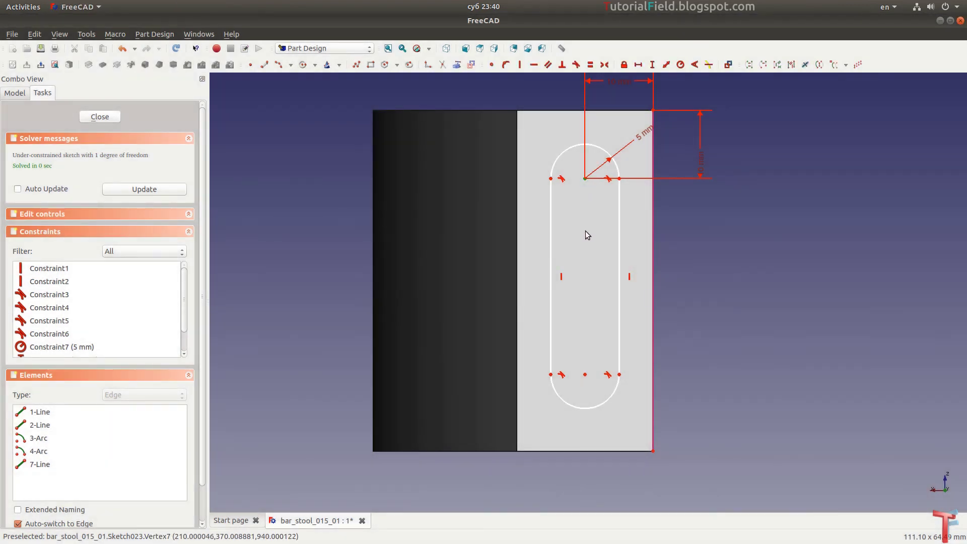
{"action": "left_click", "coordinate": [585, 374], "text": "ctrl"}
{"action": "type", "text": "i"}
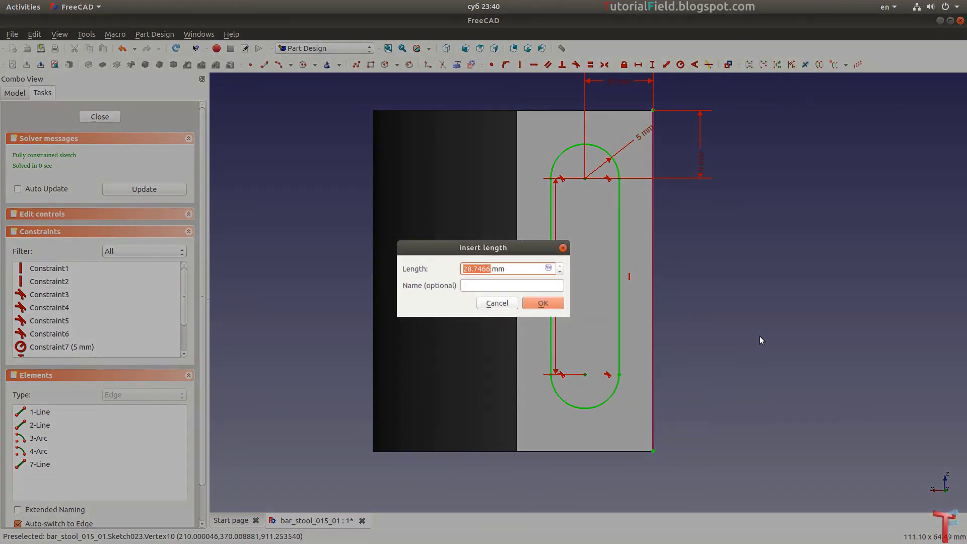
{"action": "type", "text": "30"}
{"action": "key", "text": "Return"}
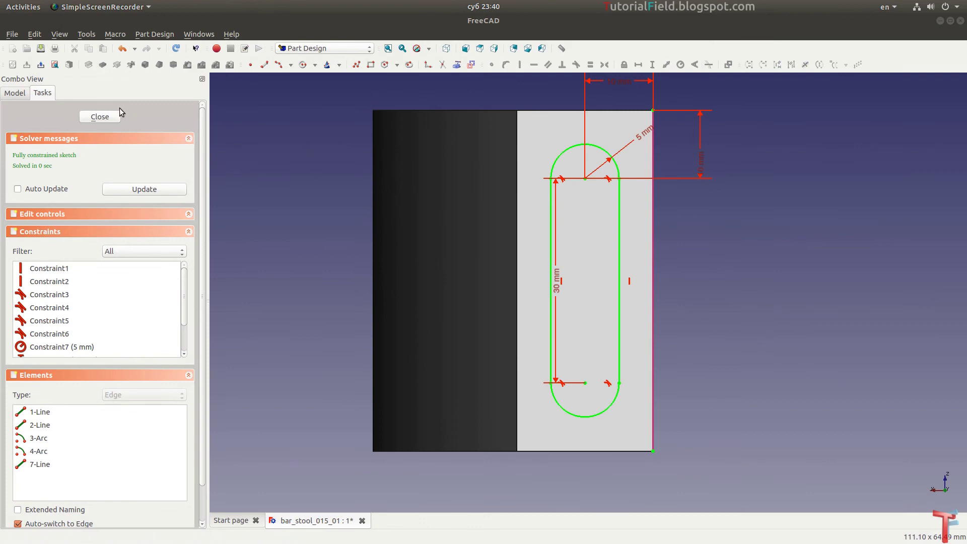
{"action": "left_click", "coordinate": [99, 116]}
Pad the slot sketch into a rounded tenon and view it isometrically.
{"action": "left_click", "coordinate": [88, 65]}
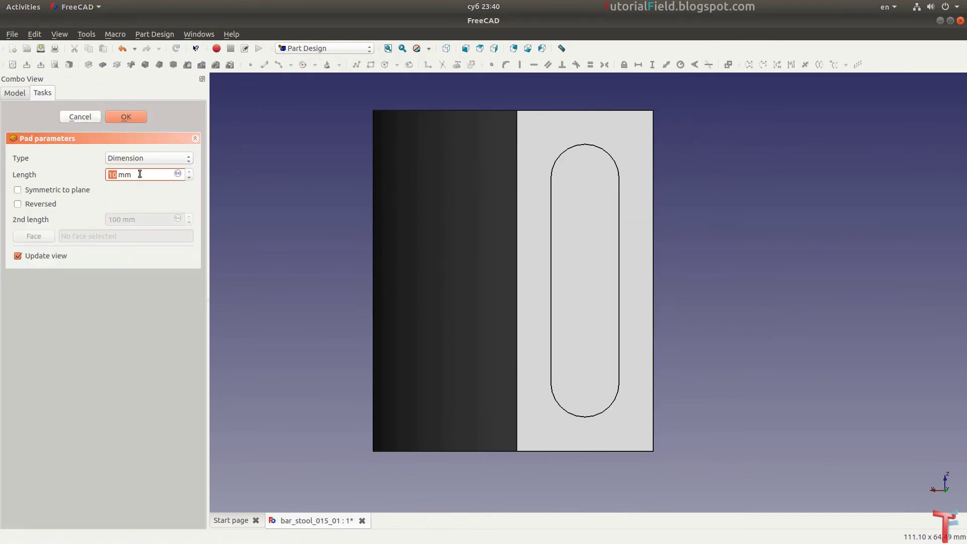
{"action": "left_click", "coordinate": [125, 115]}
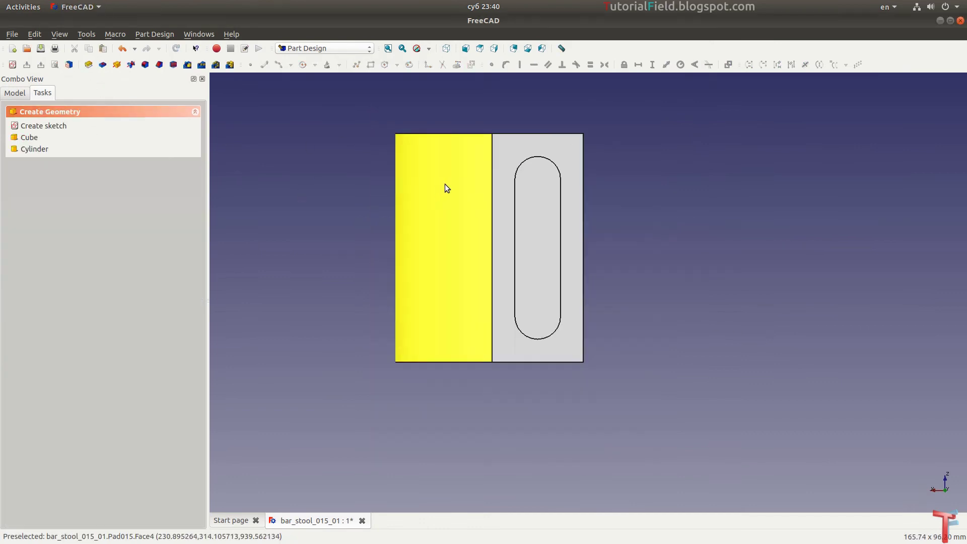
{"action": "mouse_move", "coordinate": [445, 183]}
{"action": "middle_mouse_down"}
{"action": "mouse_move", "coordinate": [637, 226]}
{"action": "mouse_move", "coordinate": [481, 313]}
{"action": "mouse_move", "coordinate": [549, 201]}
{"action": "mouse_move", "coordinate": [497, 333]}
{"action": "middle_mouse_up"}
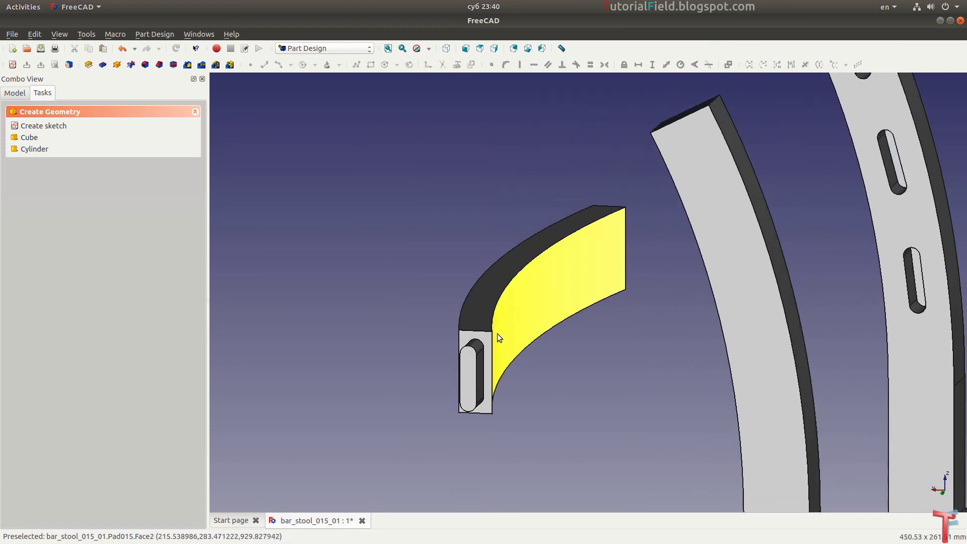
{"action": "left_click", "coordinate": [445, 50]}
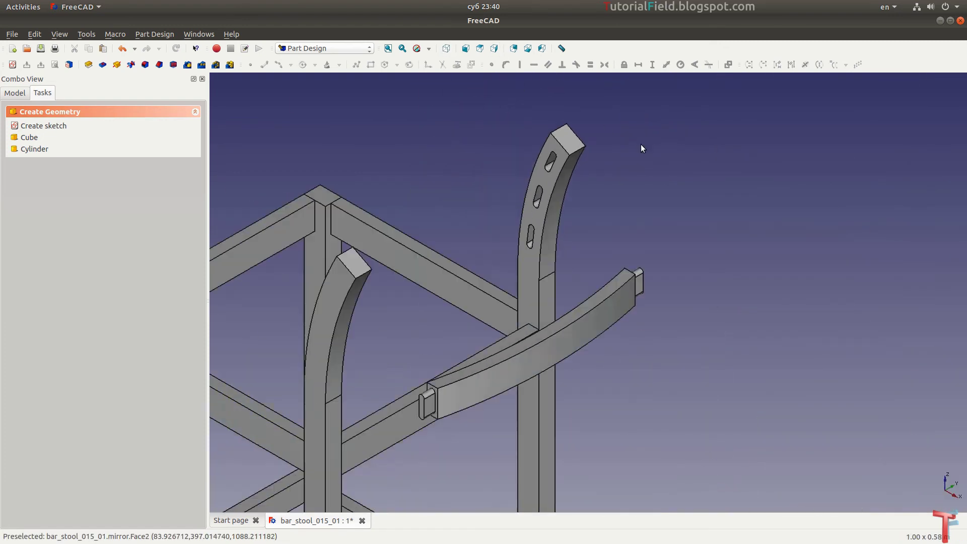
{"action": "scroll", "coordinate": [436, 324], "scroll_direction": "up", "scroll_amount": 3}
Show the model as wireframe and zoom in on the tenoned crossbar end.
{"action": "left_click", "coordinate": [429, 48]}
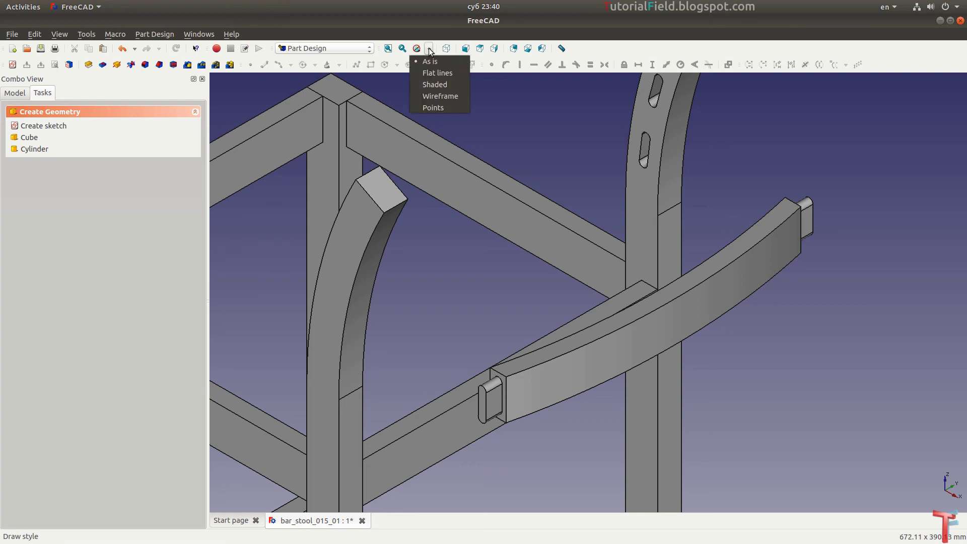
{"action": "left_click", "coordinate": [430, 96]}
{"action": "mouse_move", "coordinate": [513, 209]}
{"action": "middle_mouse_down"}
{"action": "mouse_move", "coordinate": [560, 368]}
{"action": "mouse_move", "coordinate": [648, 339]}
{"action": "middle_mouse_up"}
{"action": "scroll", "coordinate": [581, 267], "scroll_direction": "up", "scroll_amount": 3}
{"action": "scroll", "coordinate": [612, 274], "scroll_direction": "up", "scroll_amount": 2}
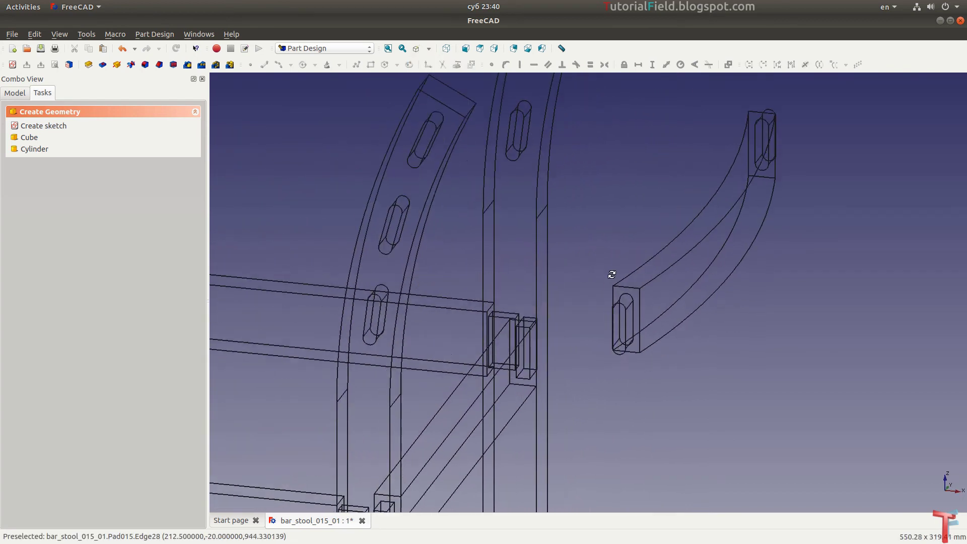
{"action": "scroll", "coordinate": [588, 247], "scroll_direction": "up", "scroll_amount": 2}
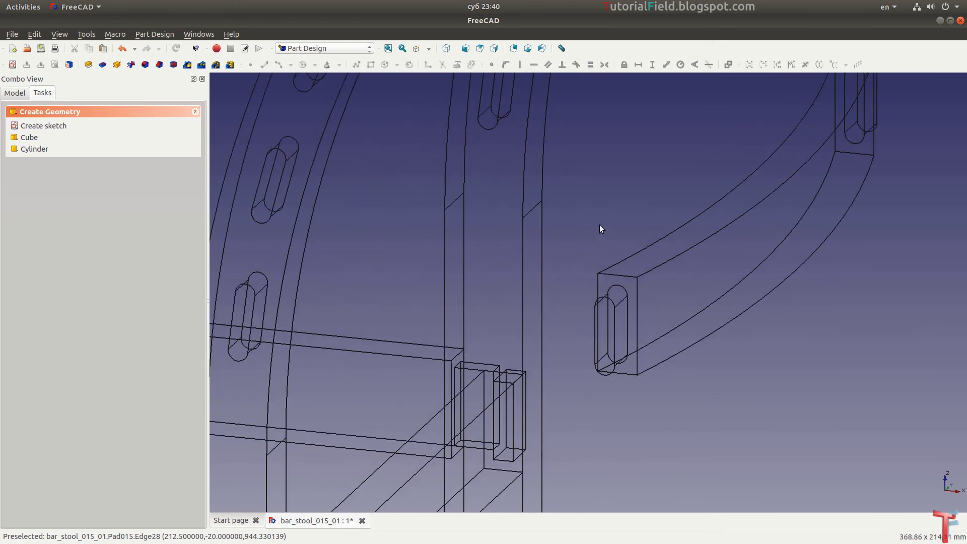
{"action": "mouse_move", "coordinate": [599, 224]}
{"action": "middle_mouse_down"}
{"action": "mouse_move", "coordinate": [630, 276]}
{"action": "mouse_move", "coordinate": [625, 300]}
{"action": "middle_mouse_up"}
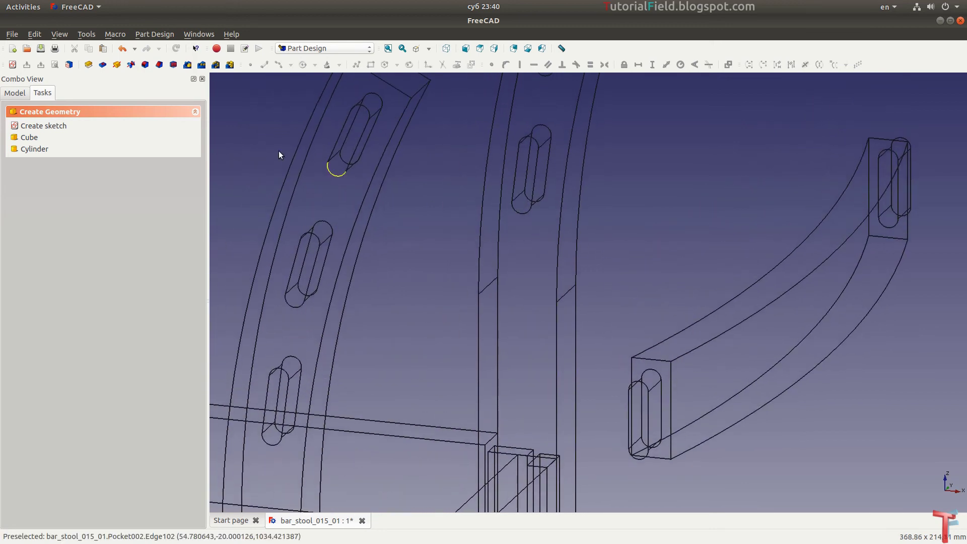
In the Draft workbench, hide Pad015 and make a clone of it.
{"action": "left_click", "coordinate": [321, 49]}
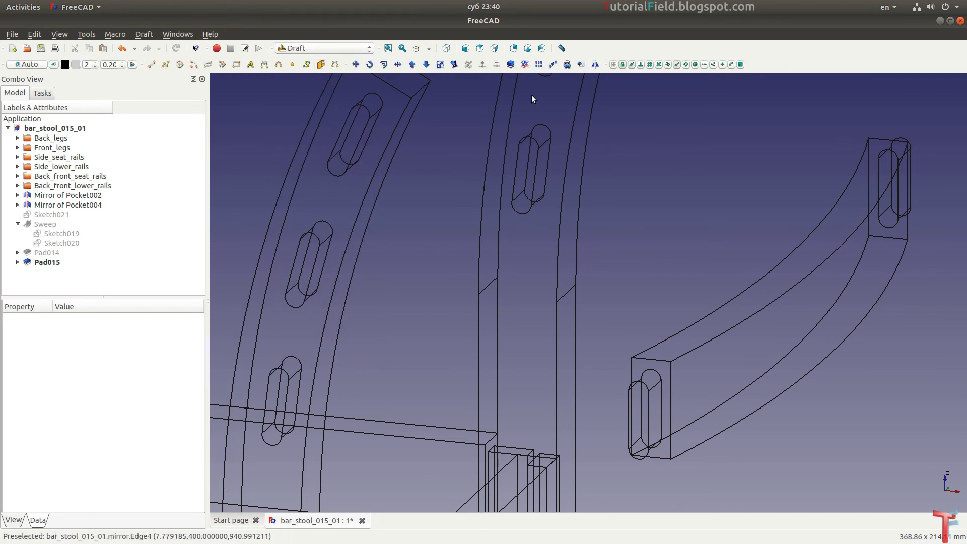
{"action": "left_click", "coordinate": [48, 262]}
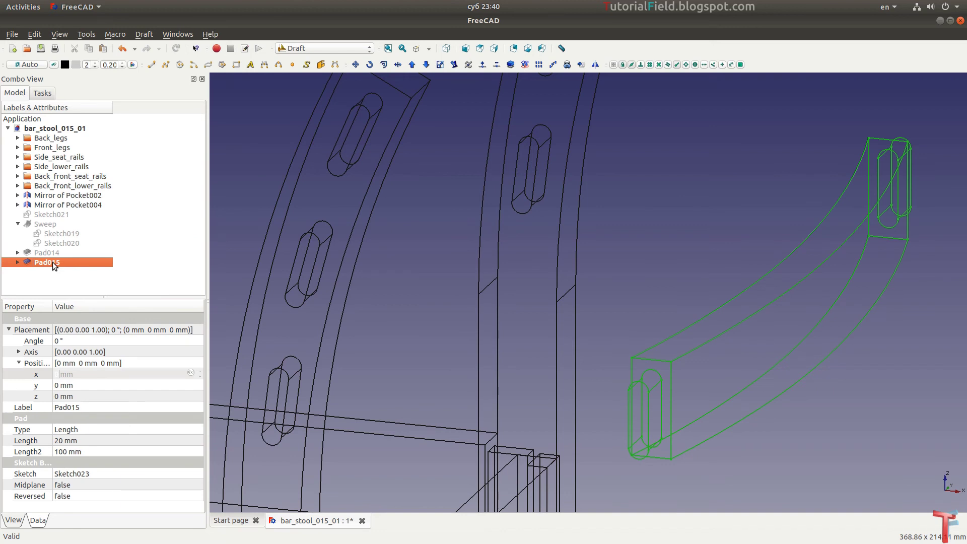
{"action": "key", "text": "space"}
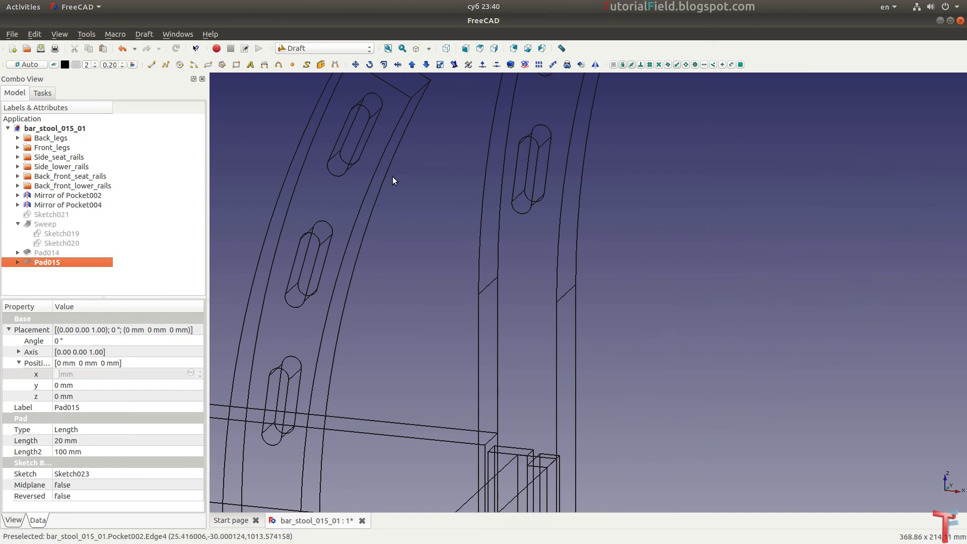
{"action": "left_click", "coordinate": [568, 66]}
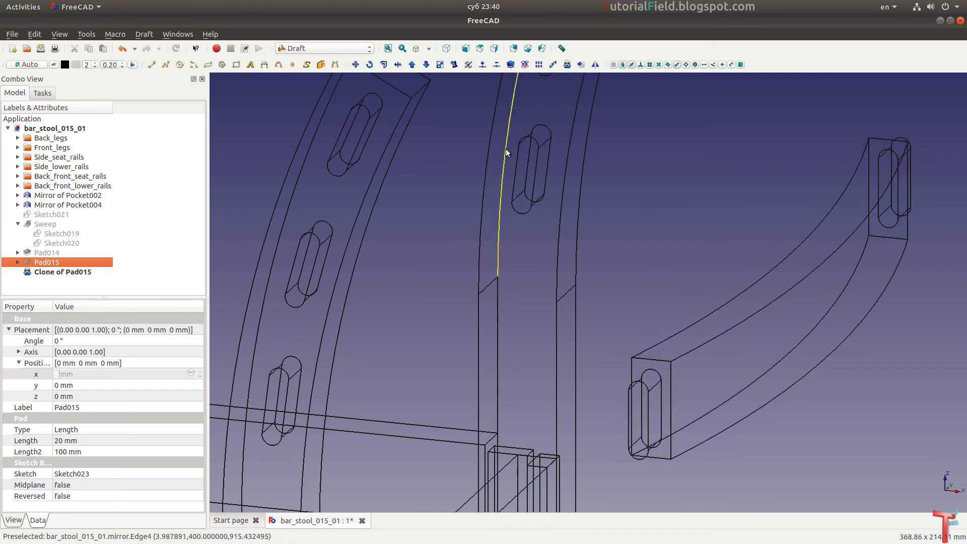
Move the clone from its slot end into the back leg's lower slot.
{"action": "left_click", "coordinate": [59, 273]}
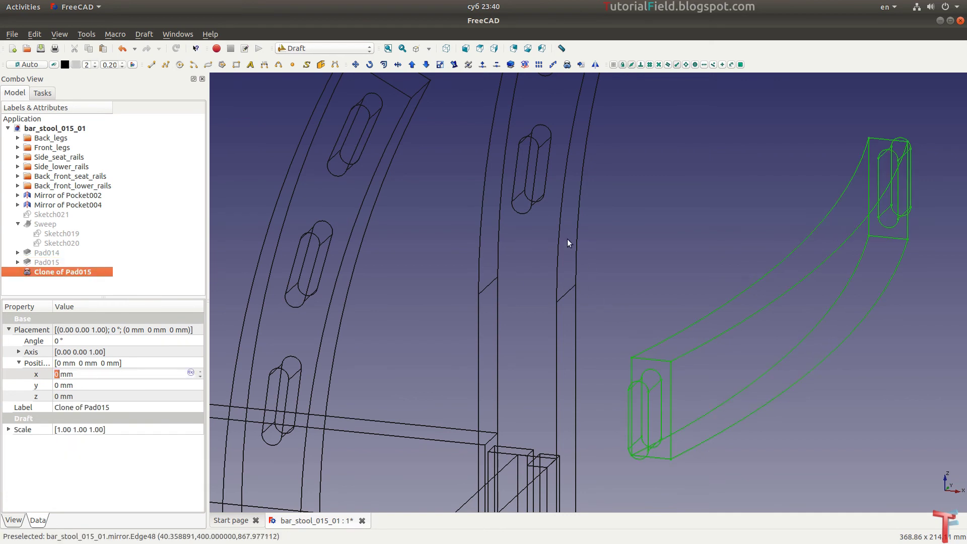
{"action": "left_click", "coordinate": [354, 65]}
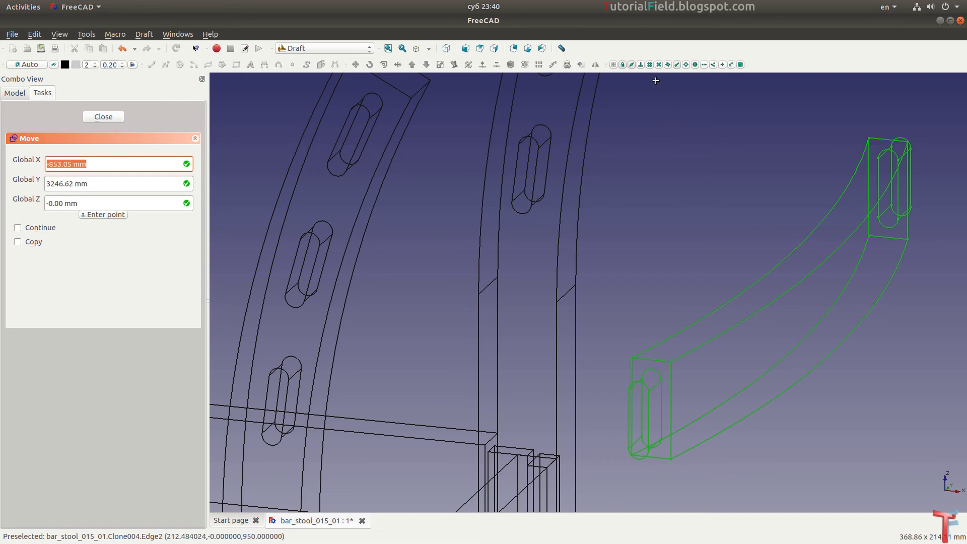
{"action": "left_click", "coordinate": [692, 66]}
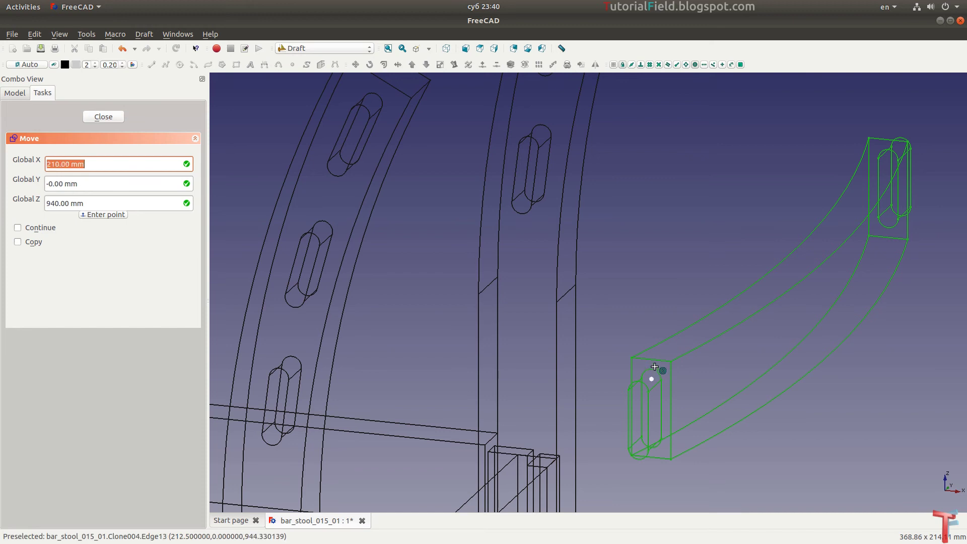
{"action": "left_click", "coordinate": [655, 371]}
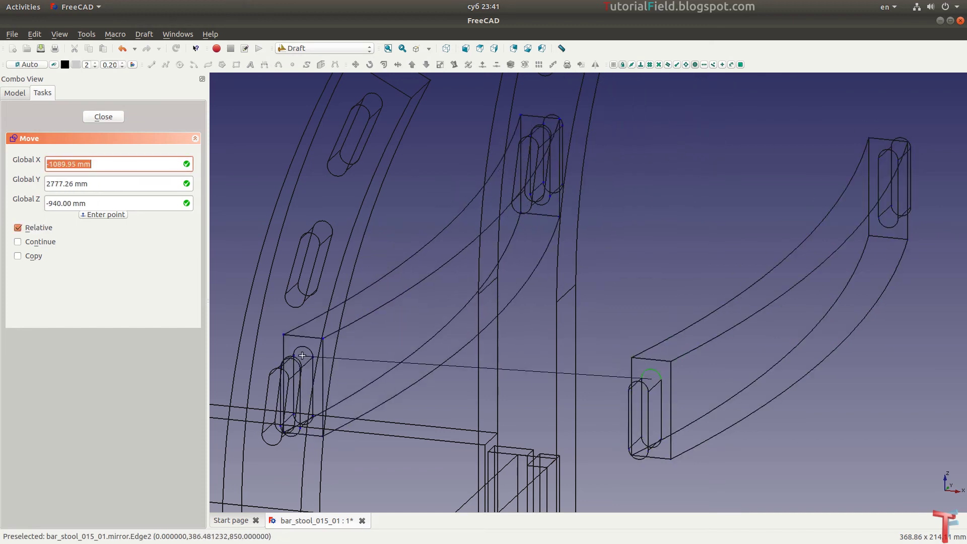
{"action": "left_click", "coordinate": [295, 355]}
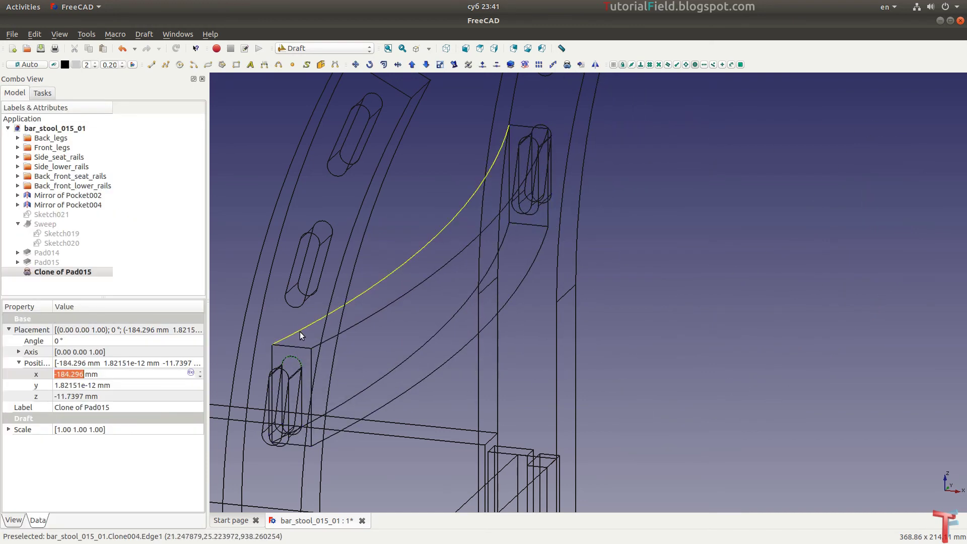
{"action": "left_click", "coordinate": [59, 262]}
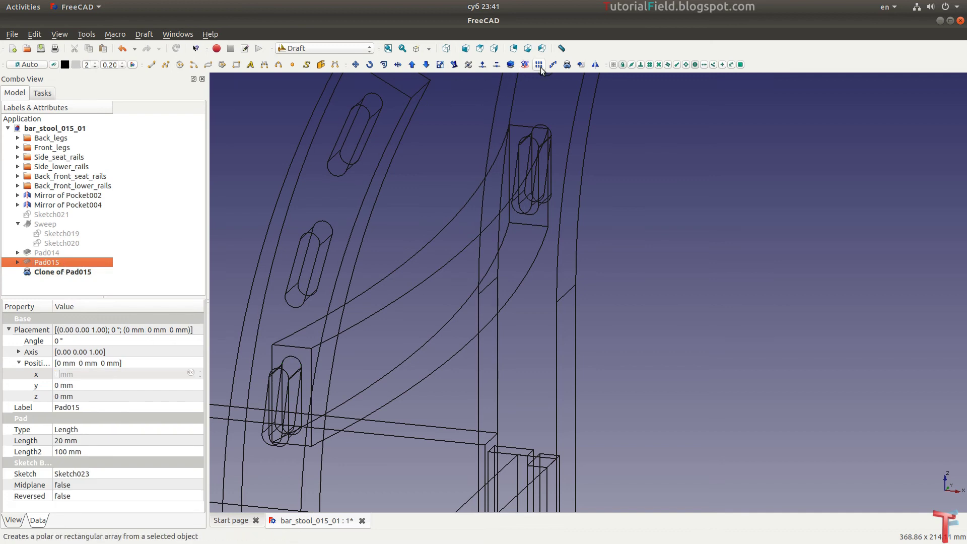
Clone the curved rail again and move the clone onto a back-leg slot.
{"action": "left_click", "coordinate": [567, 65]}
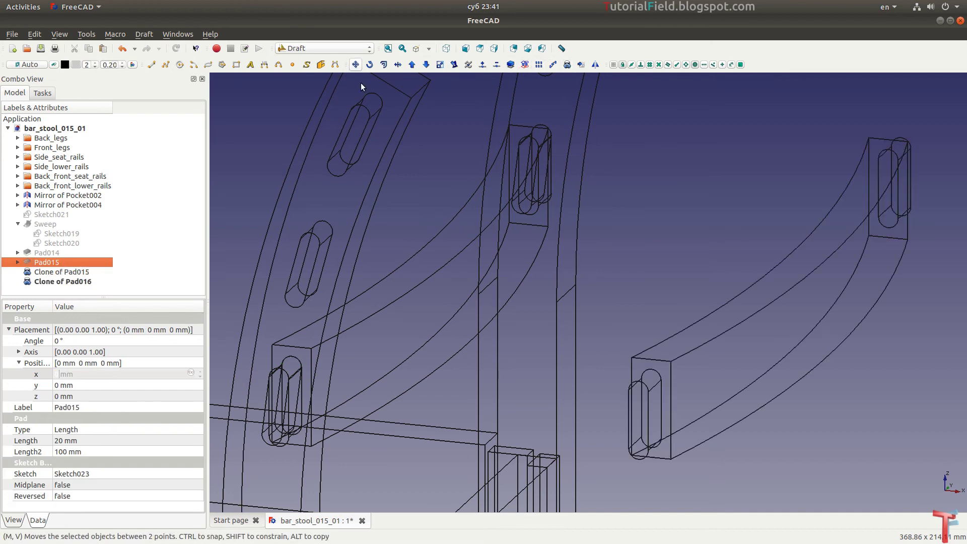
{"action": "left_click", "coordinate": [355, 64]}
{"action": "left_click", "coordinate": [659, 371]}
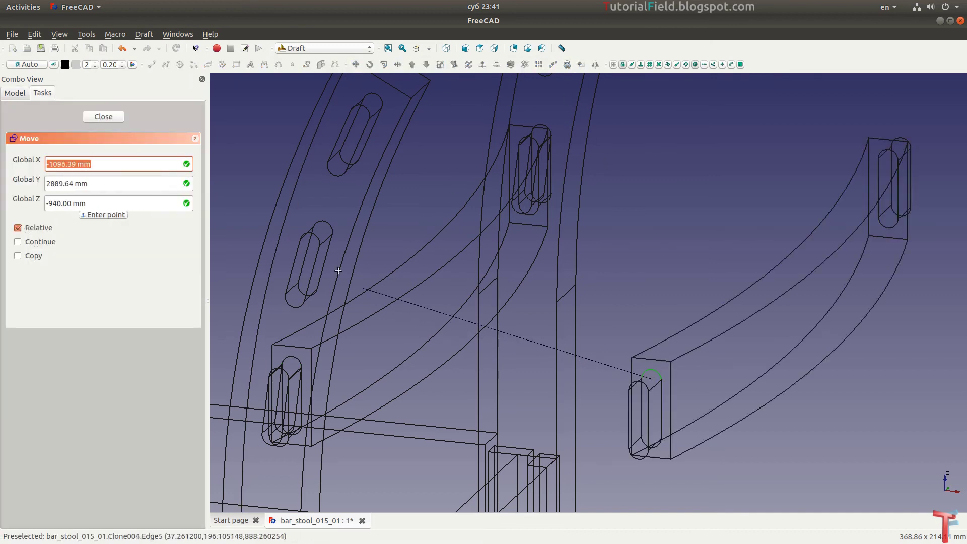
{"action": "left_click", "coordinate": [327, 220]}
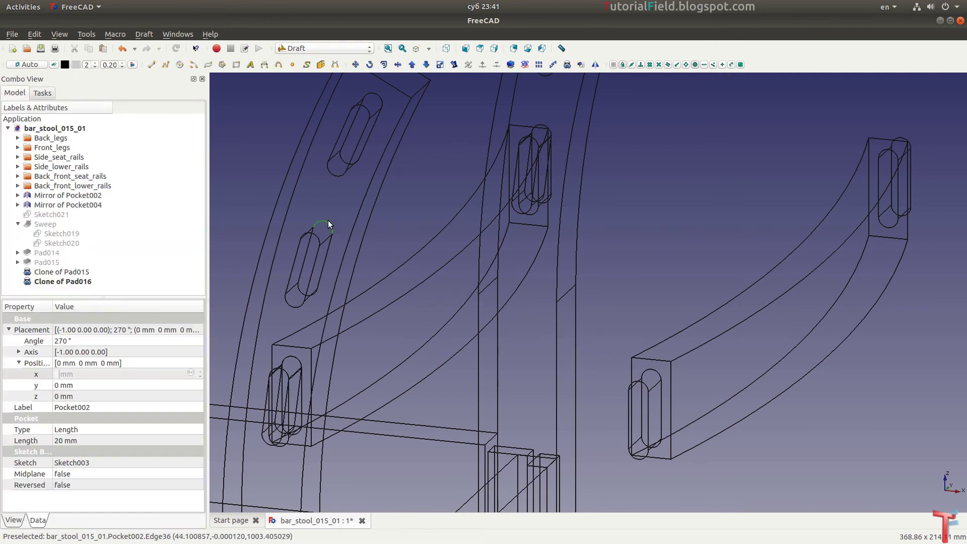
Move Clone of Pad016 from its slot end into the next slot up.
{"action": "left_click", "coordinate": [66, 285]}
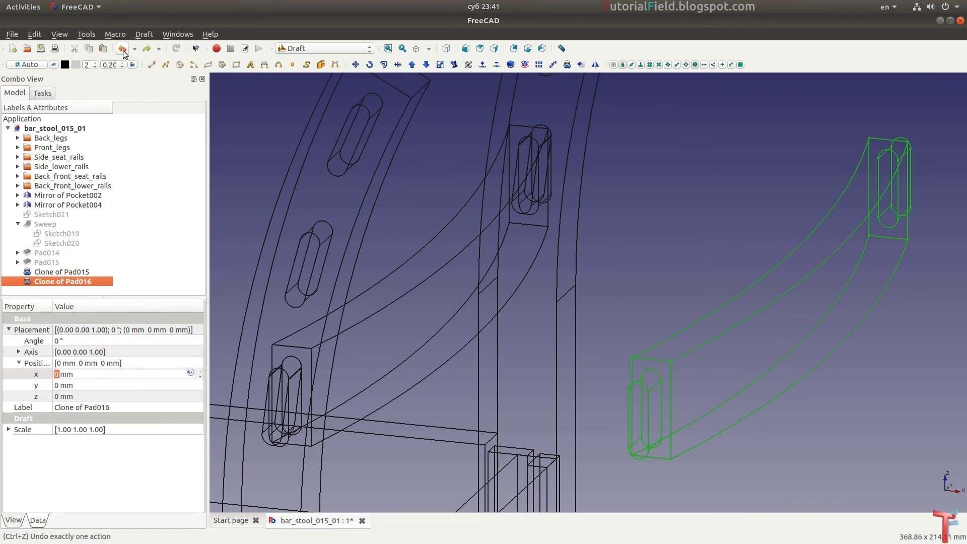
{"action": "left_click", "coordinate": [60, 262]}
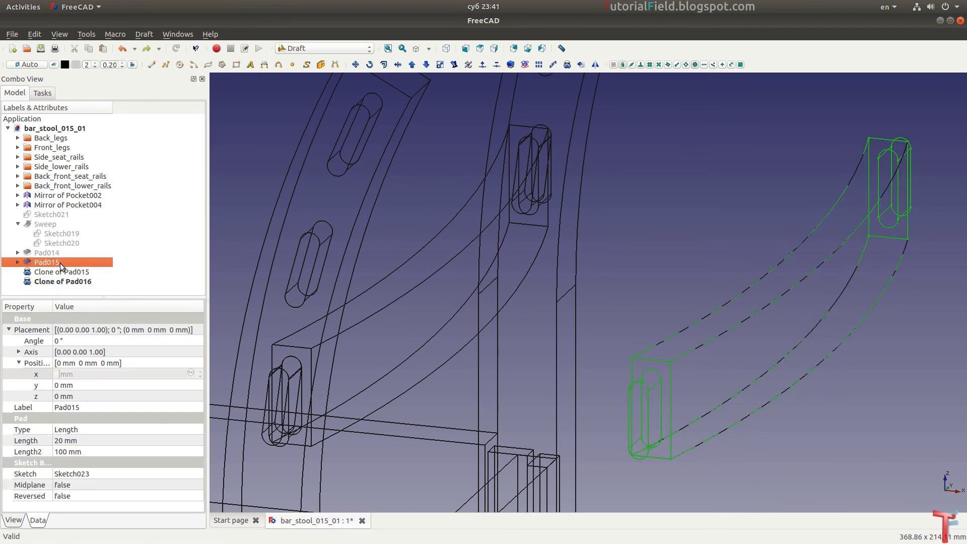
{"action": "left_click", "coordinate": [62, 281]}
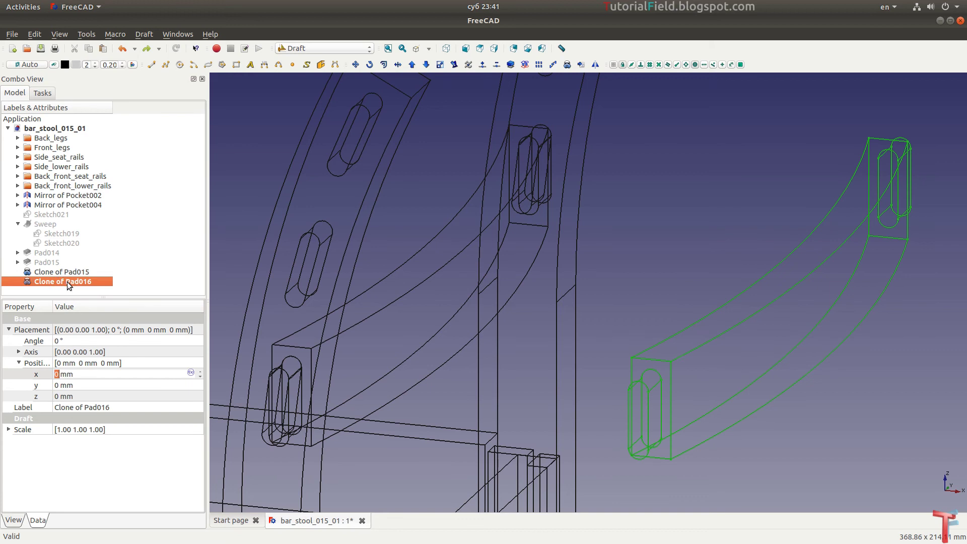
{"action": "left_click", "coordinate": [357, 64]}
{"action": "left_click", "coordinate": [652, 380]}
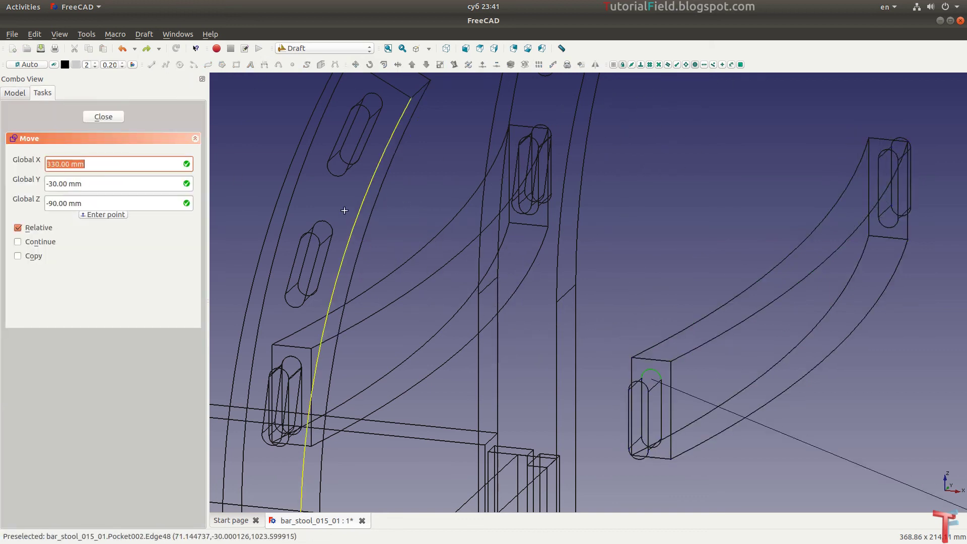
{"action": "left_click", "coordinate": [322, 226]}
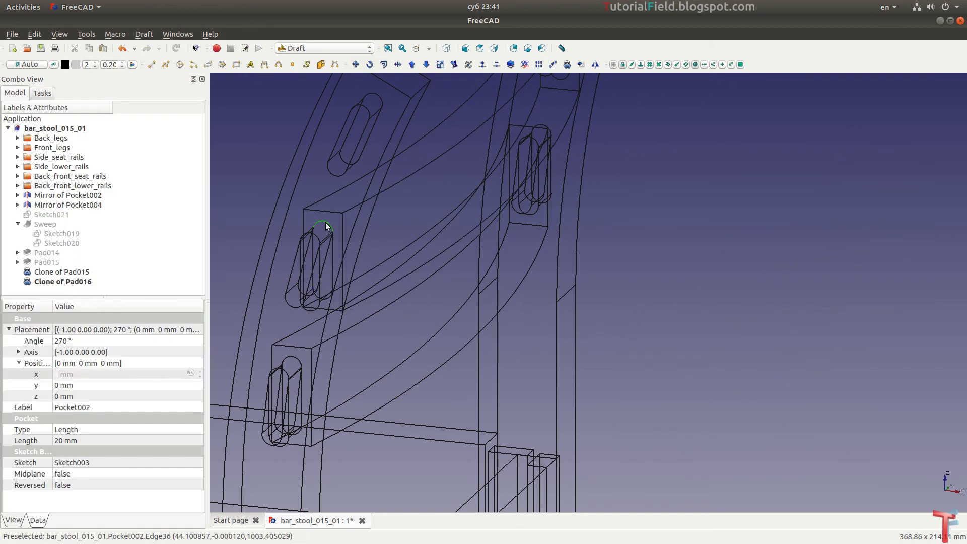
Make a third rail clone and place it in the top slot.
{"action": "left_click", "coordinate": [97, 262]}
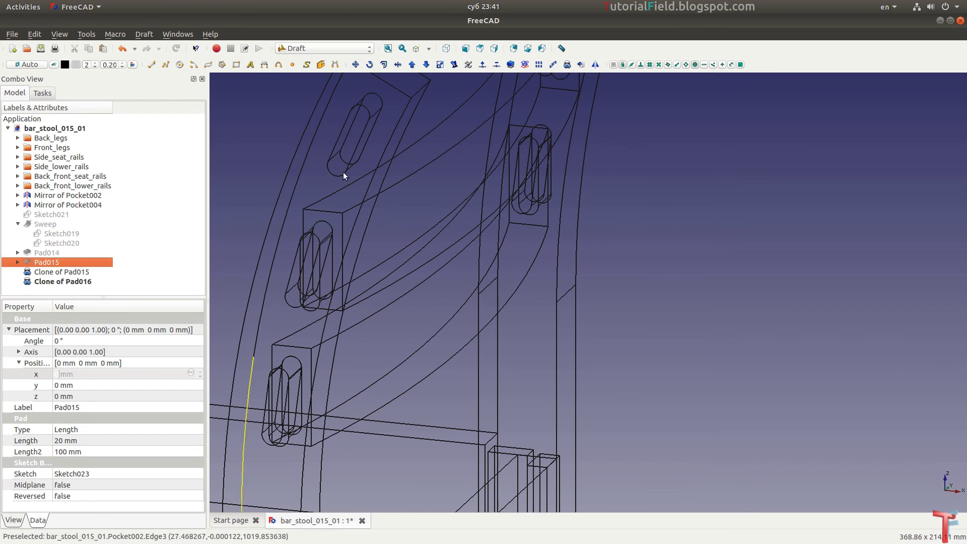
{"action": "left_click", "coordinate": [567, 68]}
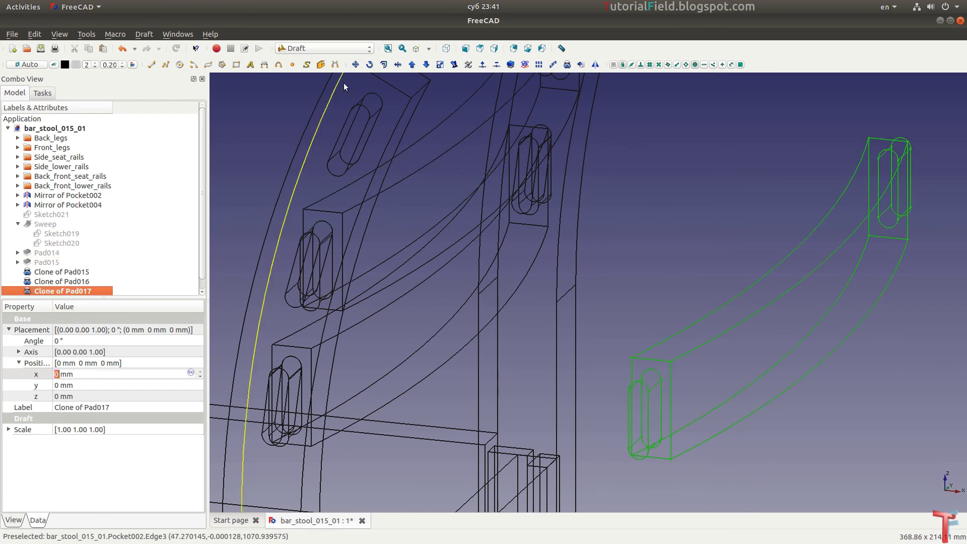
{"action": "left_click", "coordinate": [355, 64]}
{"action": "left_click", "coordinate": [642, 352]}
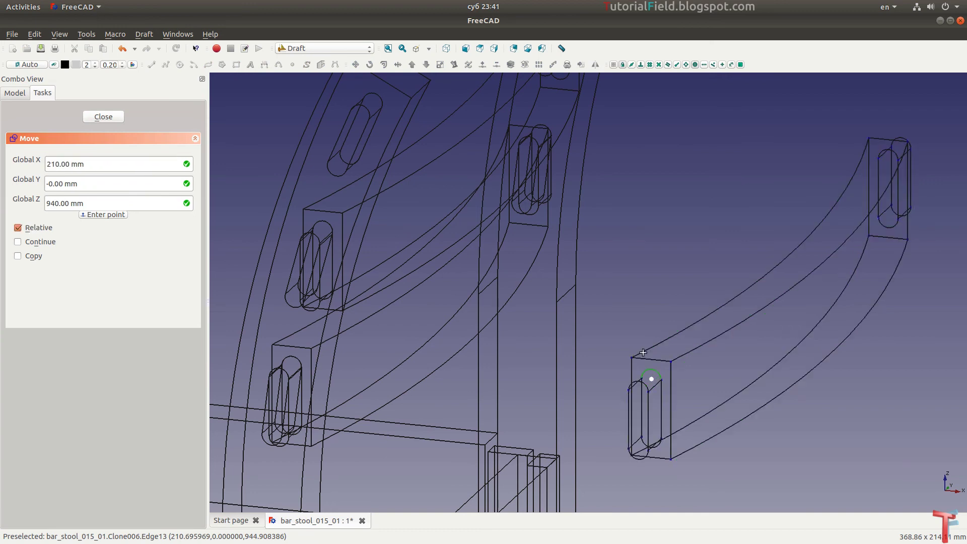
{"action": "left_click", "coordinate": [378, 98]}
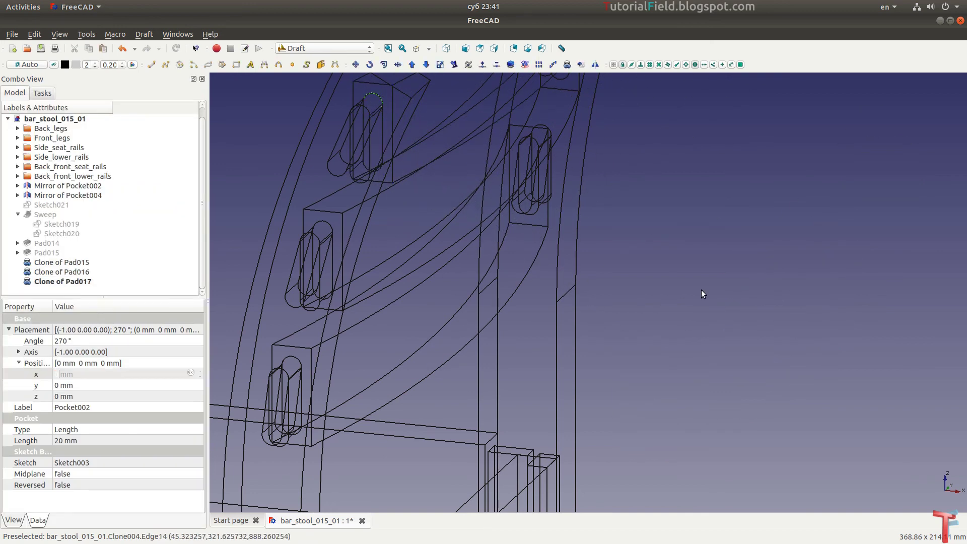
{"action": "middle_click_drag", "start_coordinate": [629, 226], "coordinate": [744, 307]}
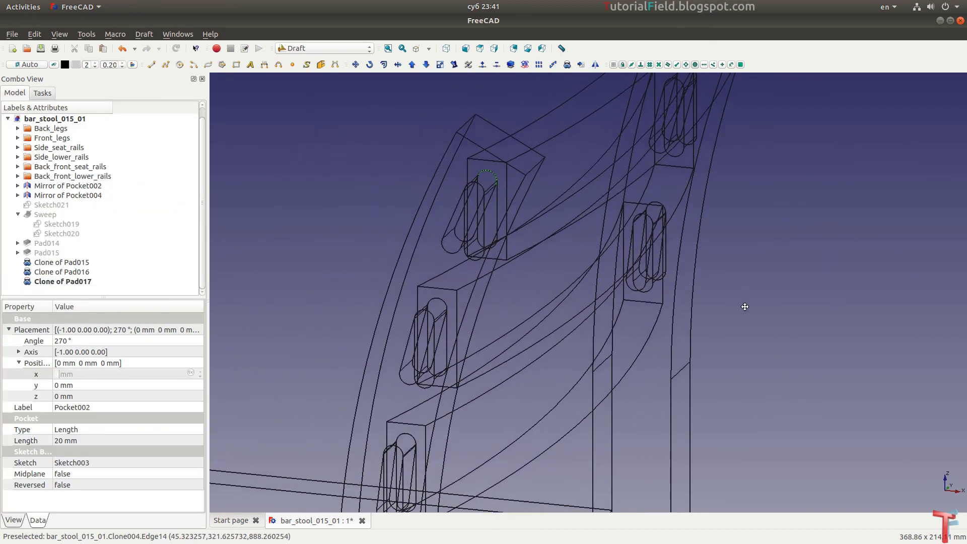
{"action": "scroll", "coordinate": [744, 297], "scroll_direction": "down", "scroll_amount": 1}
{"action": "scroll", "coordinate": [744, 285], "scroll_direction": "down", "scroll_amount": 1}
{"action": "scroll", "coordinate": [746, 277], "scroll_direction": "down", "scroll_amount": 1}
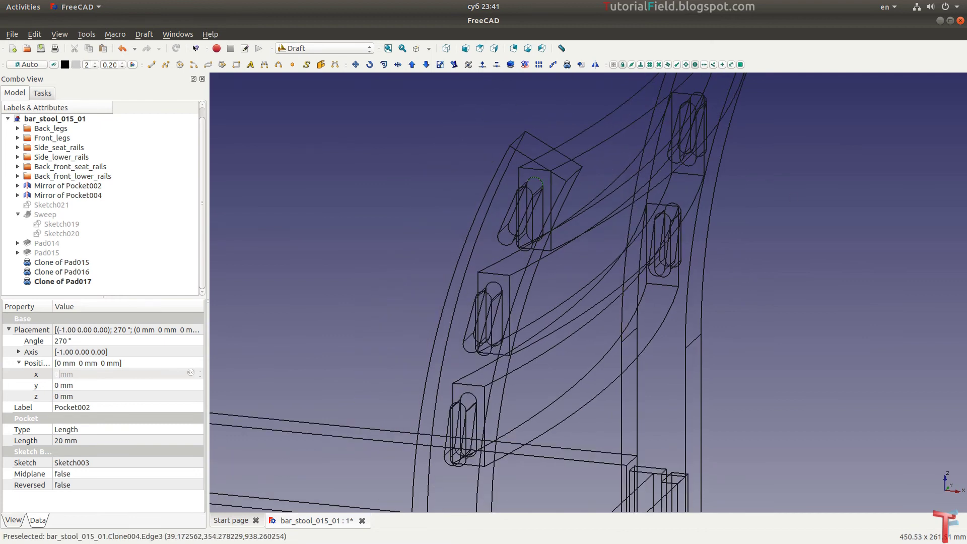
{"action": "key", "text": "alt+Tab"}
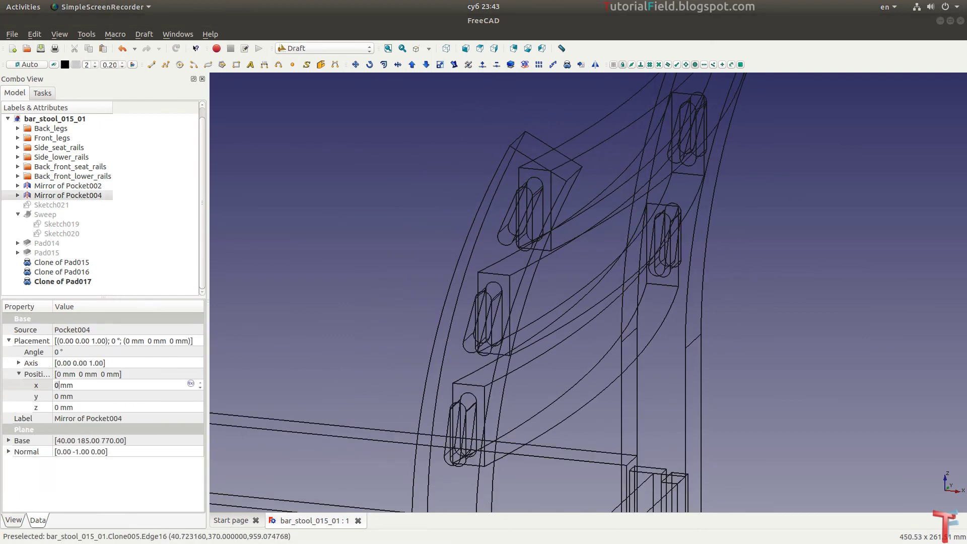
Move Mirror of Pocket002 and Mirror of Pocket004 into a part group.
{"action": "left_click", "coordinate": [62, 186]}
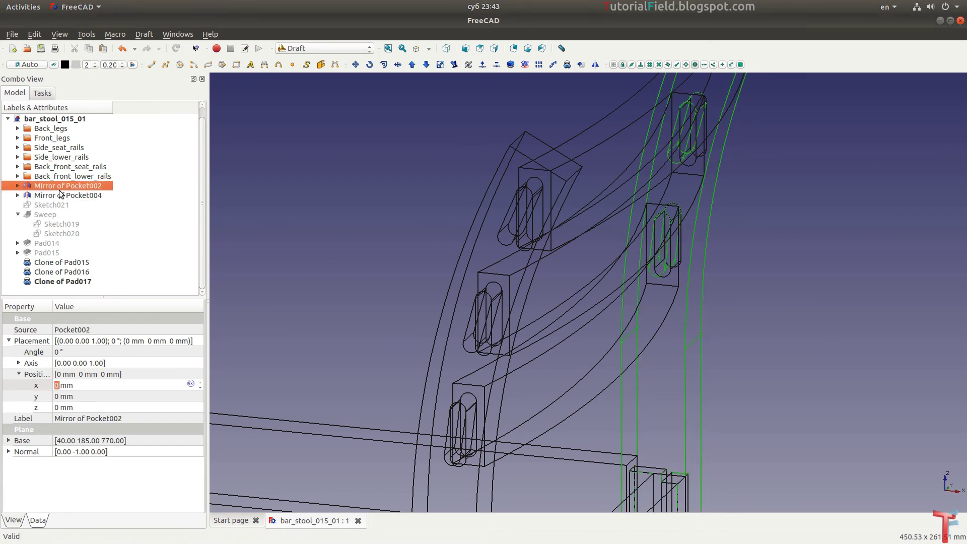
{"action": "left_click_drag", "start_coordinate": [59, 190], "coordinate": [61, 135]}
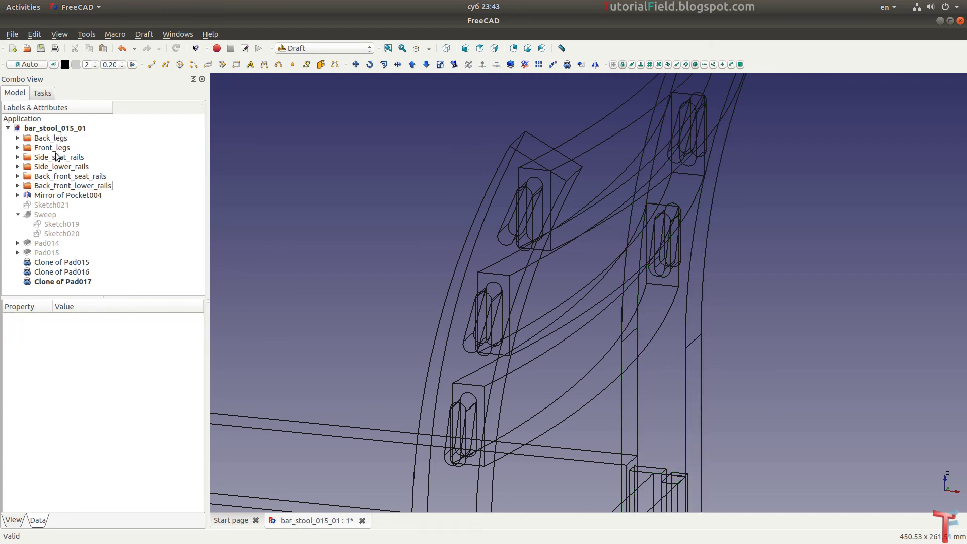
{"action": "left_click", "coordinate": [59, 196]}
{"action": "scroll", "coordinate": [614, 312], "scroll_direction": "down", "scroll_amount": 3}
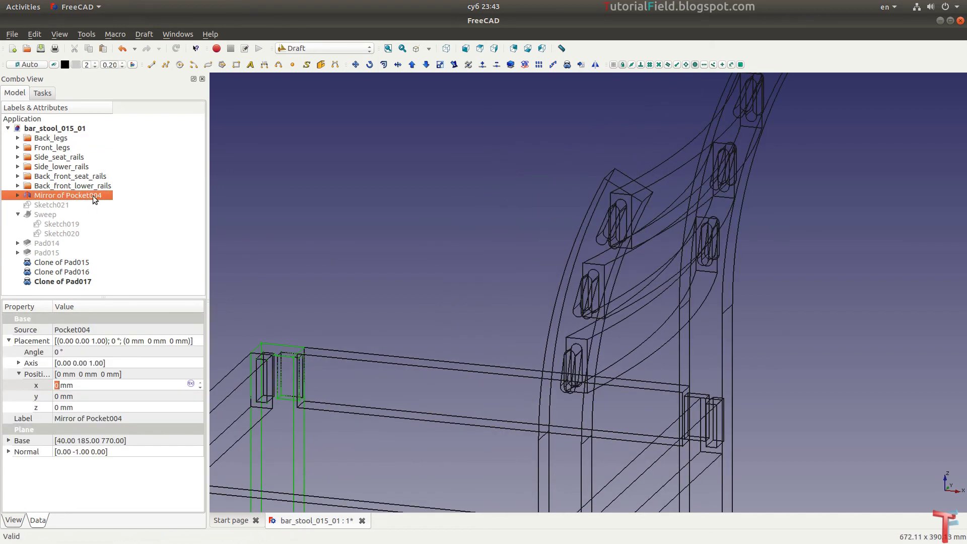
{"action": "left_click_drag", "start_coordinate": [93, 198], "coordinate": [80, 147]}
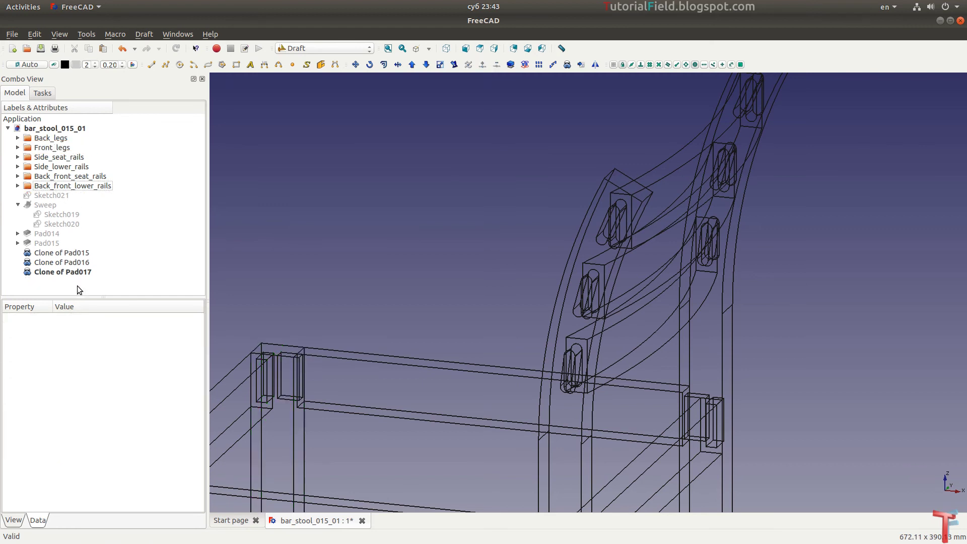
Create a new group and rename it Back_rails.
{"action": "left_click", "coordinate": [65, 272]}
{"action": "left_click", "coordinate": [64, 253]}
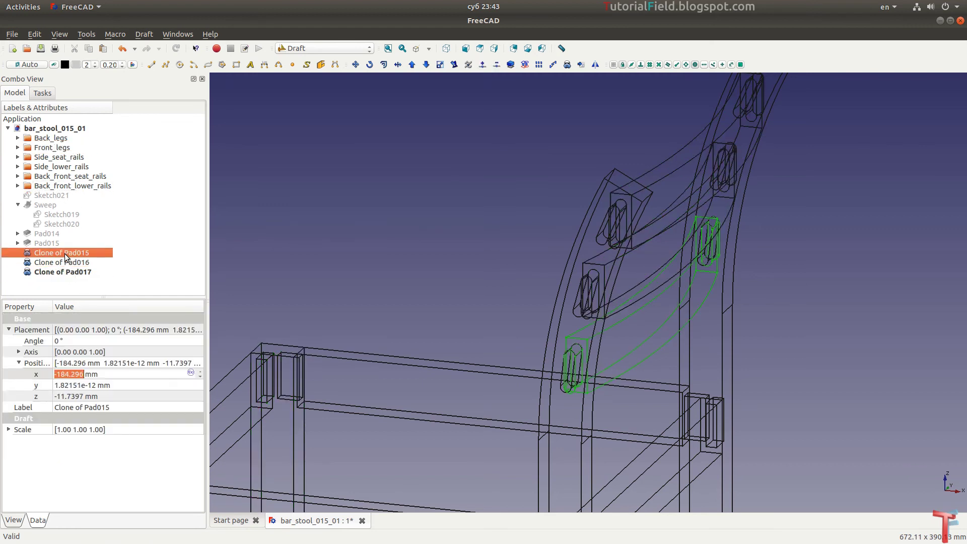
{"action": "right_click", "coordinate": [45, 133]}
{"action": "left_click", "coordinate": [60, 140]}
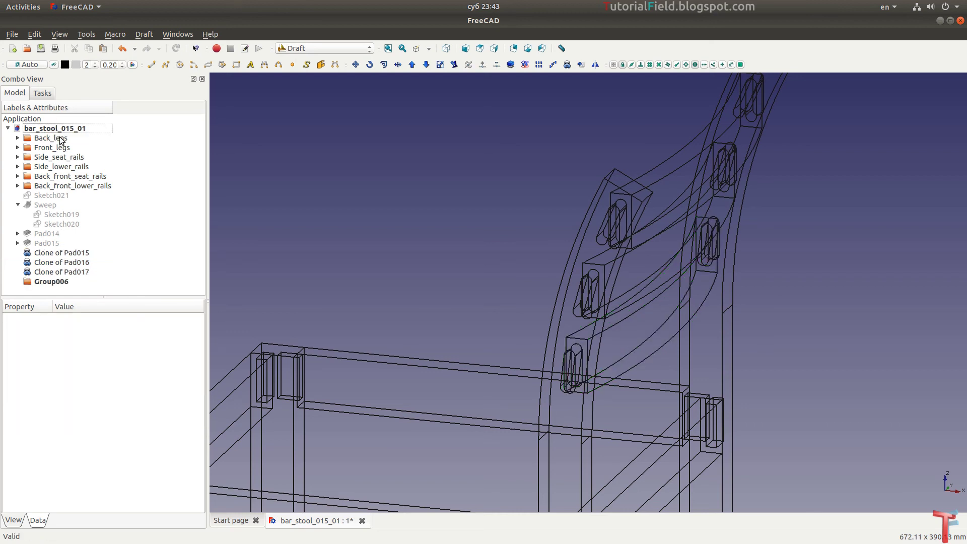
{"action": "left_click", "coordinate": [53, 284]}
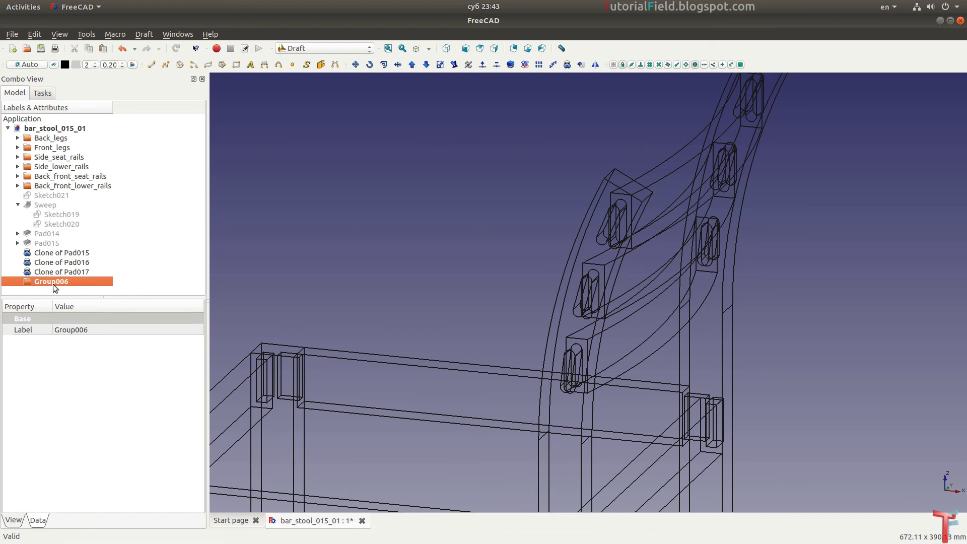
{"action": "left_click", "coordinate": [53, 284]}
{"action": "type", "text": "Back_rails"}
Move Sketch021 through Clone of Pad017 into Back_rails and expand the group.
{"action": "left_click", "coordinate": [61, 197]}
{"action": "left_click", "coordinate": [68, 272], "text": "shift"}
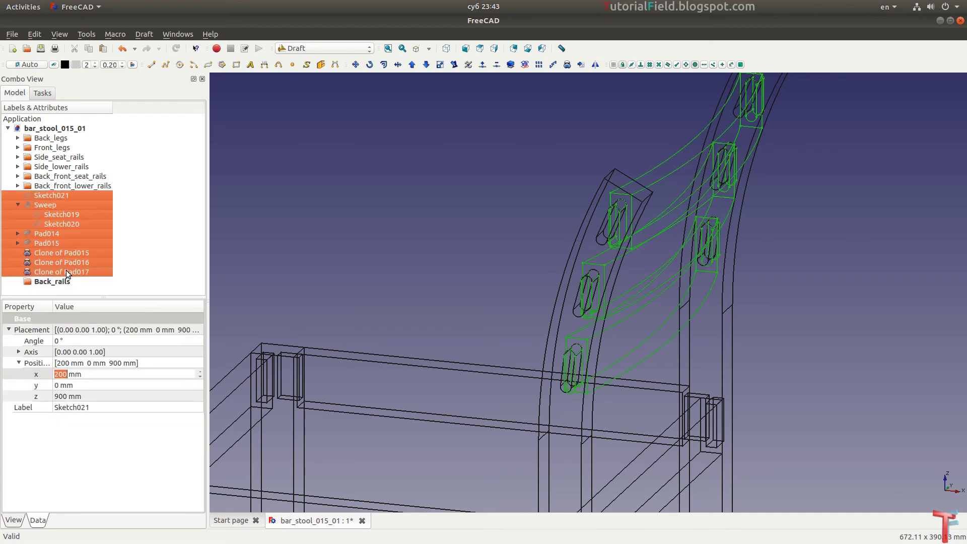
{"action": "left_click_drag", "start_coordinate": [66, 275], "coordinate": [66, 283]}
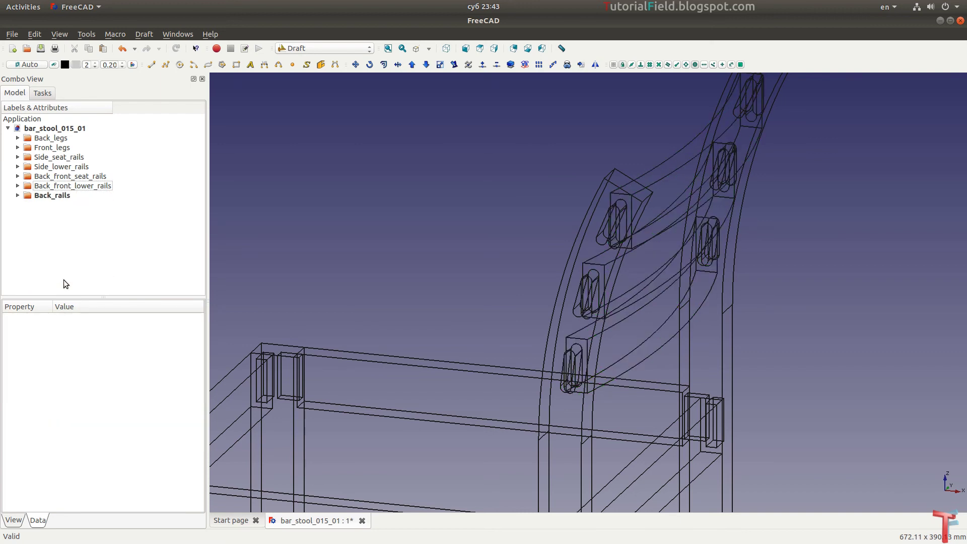
{"action": "left_click", "coordinate": [17, 195]}
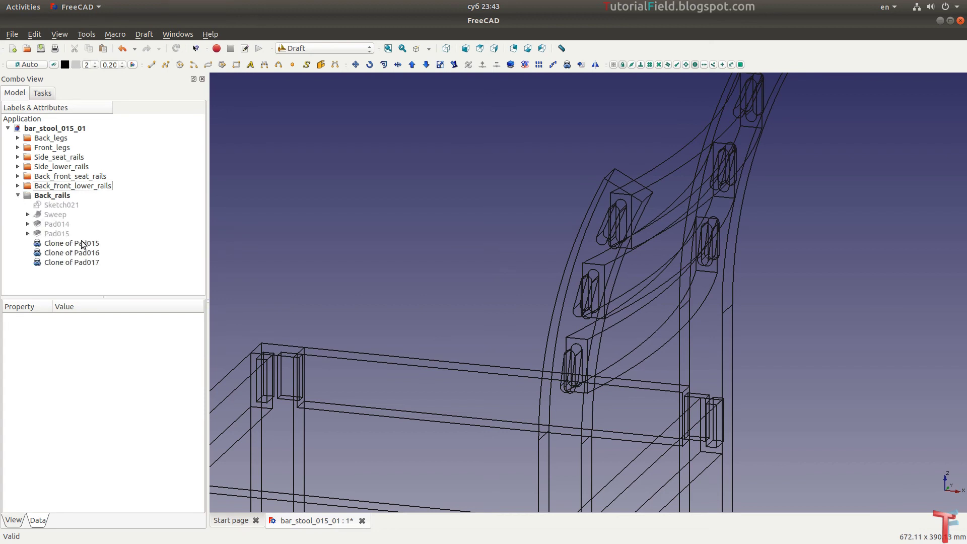
From the front view, try rotating Clone of Pad015 and undo the wrong half-turn.
{"action": "left_click", "coordinate": [473, 51]}
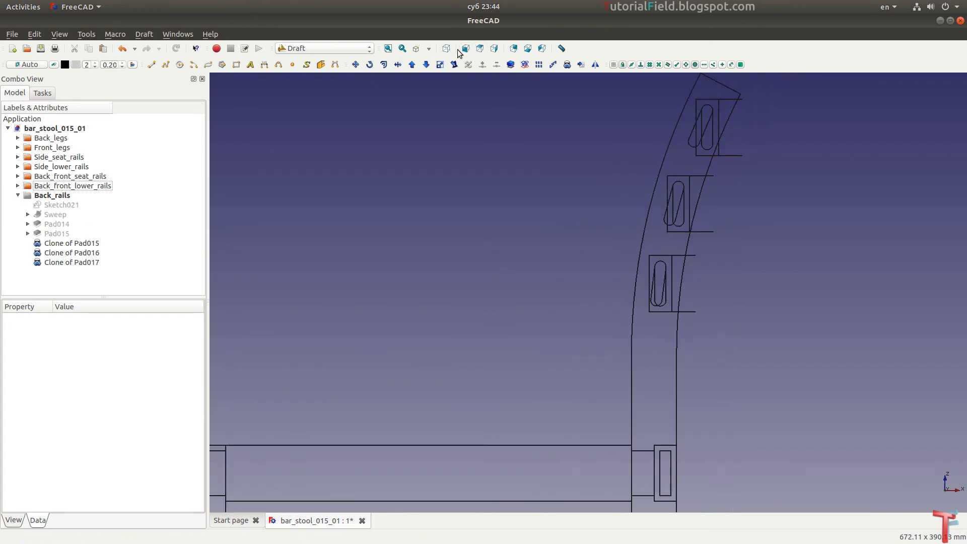
{"action": "scroll", "coordinate": [579, 282], "scroll_direction": "up", "scroll_amount": 3}
{"action": "scroll", "coordinate": [571, 262], "scroll_direction": "up", "scroll_amount": 3}
{"action": "scroll", "coordinate": [571, 263], "scroll_direction": "up", "scroll_amount": 2}
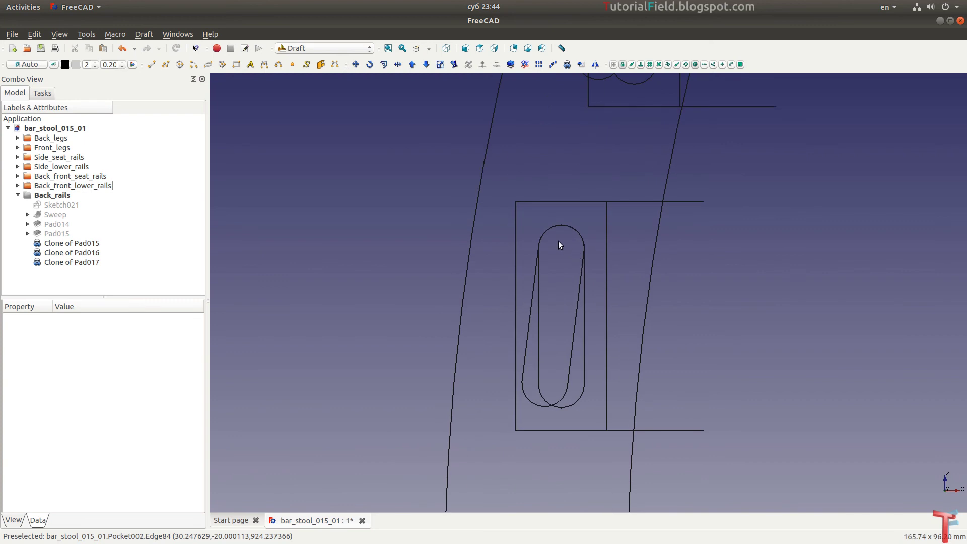
{"action": "left_click", "coordinate": [76, 243]}
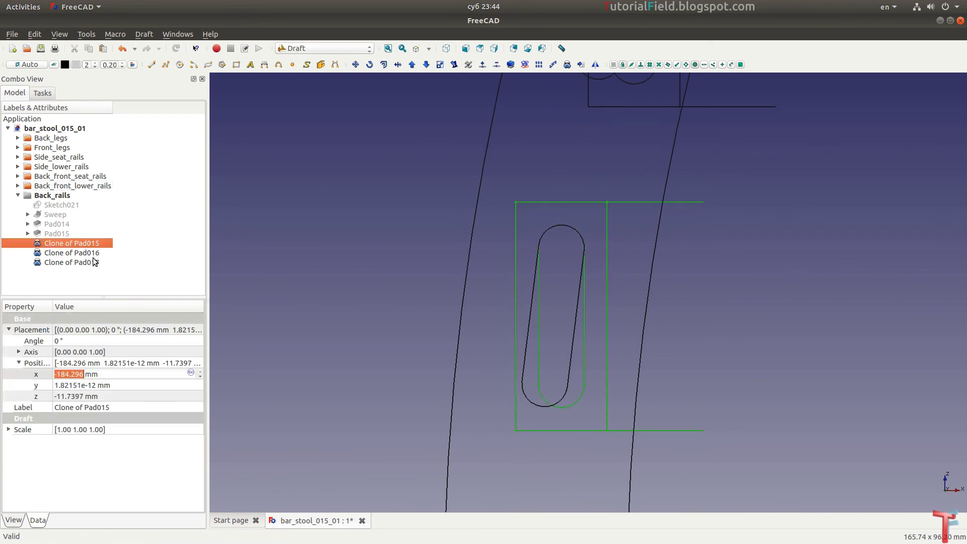
{"action": "left_click", "coordinate": [370, 64]}
{"action": "left_click", "coordinate": [561, 243]}
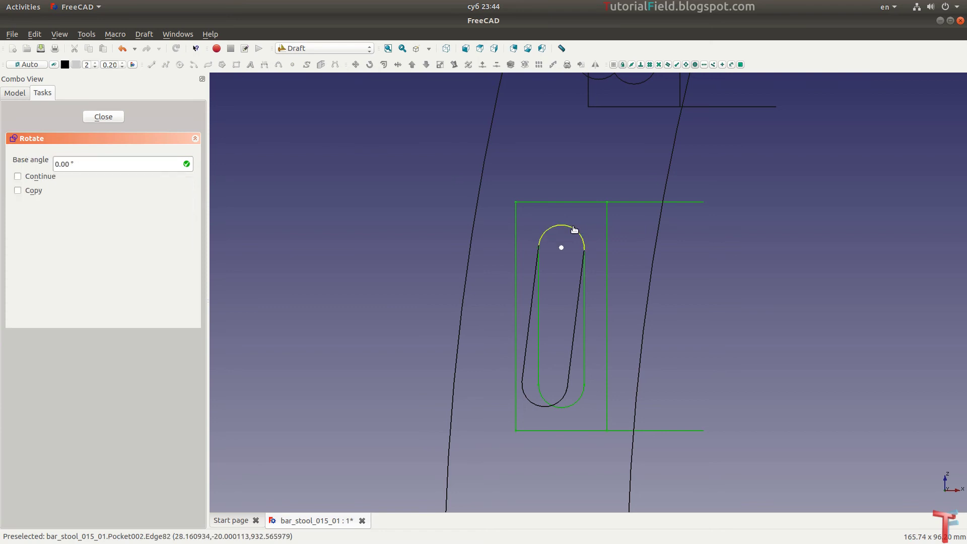
{"action": "left_click", "coordinate": [561, 385]}
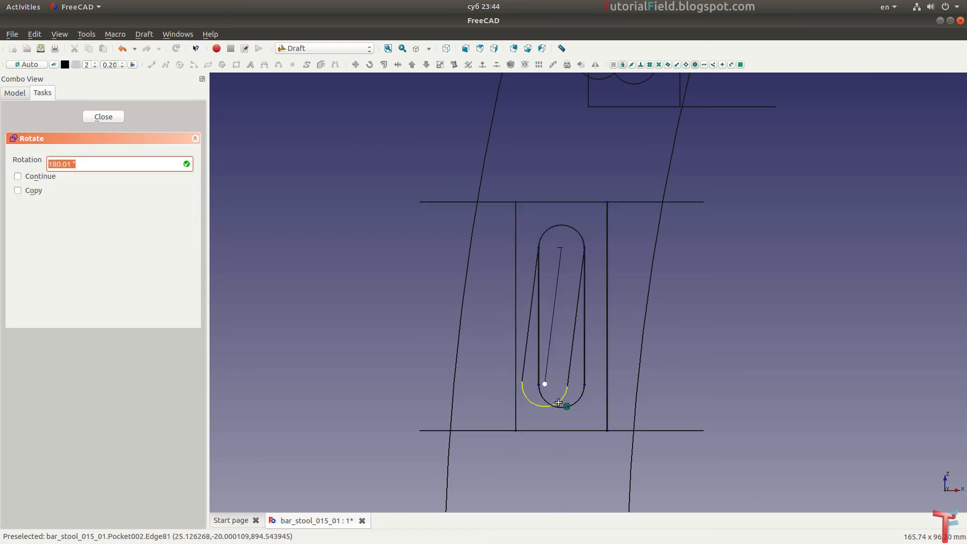
{"action": "left_click", "coordinate": [547, 406]}
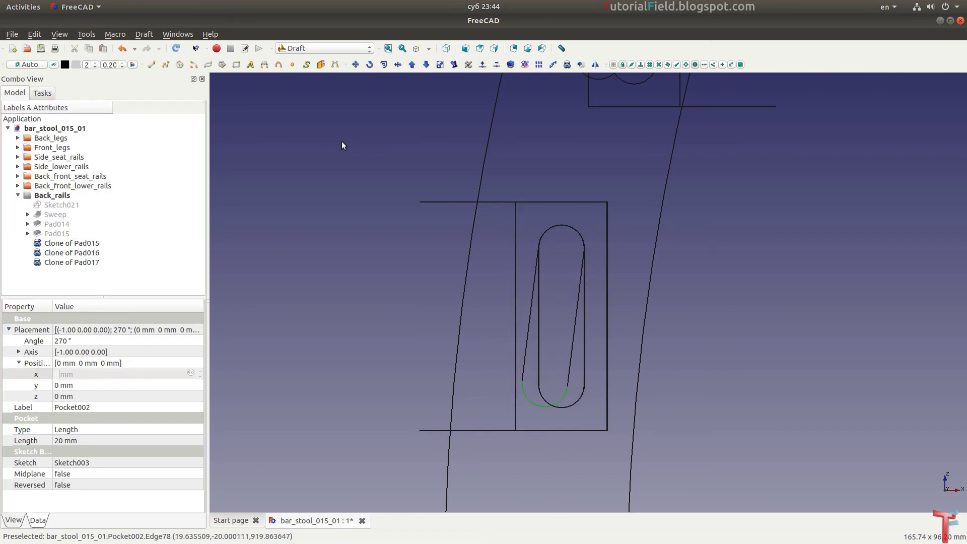
{"action": "left_click", "coordinate": [122, 48]}
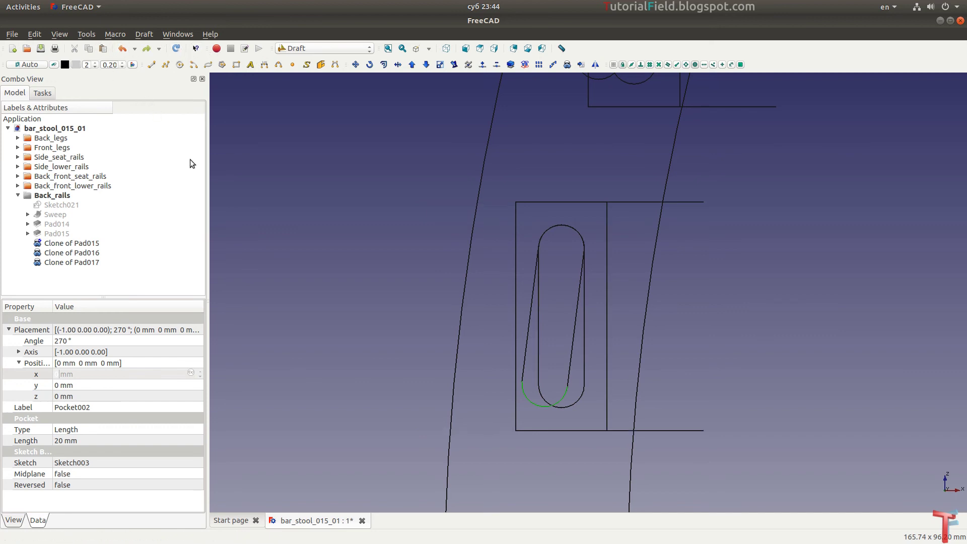
Set the Draft working plane to Front and rotate Clone of Pad015 to its slot's tilt.
{"action": "left_click", "coordinate": [35, 66]}
{"action": "left_click", "coordinate": [35, 188]}
{"action": "left_click", "coordinate": [82, 244]}
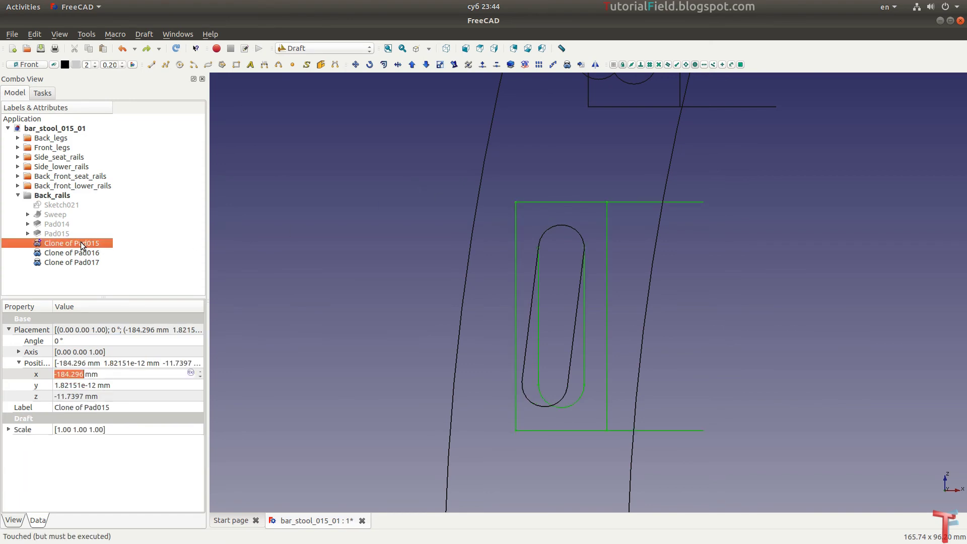
{"action": "left_click", "coordinate": [369, 64]}
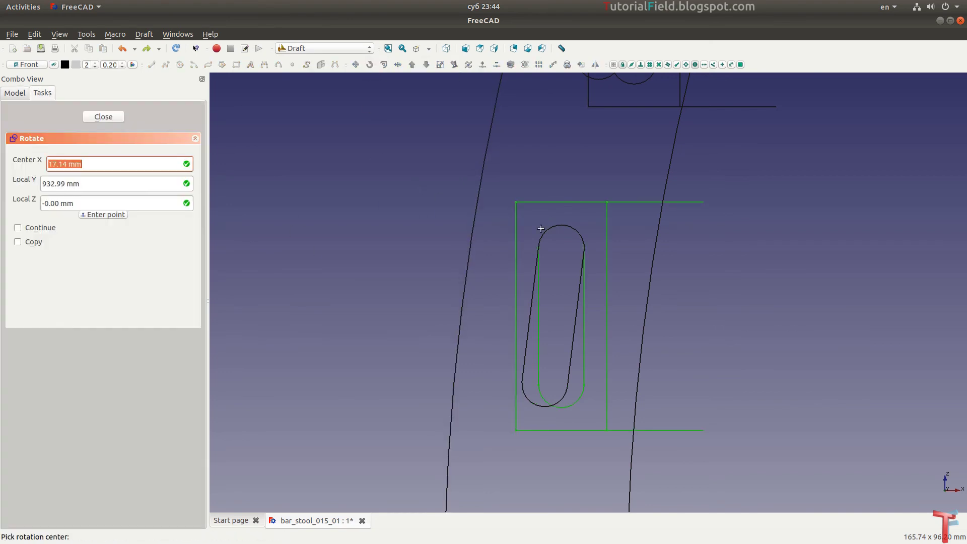
{"action": "left_click", "coordinate": [574, 229]}
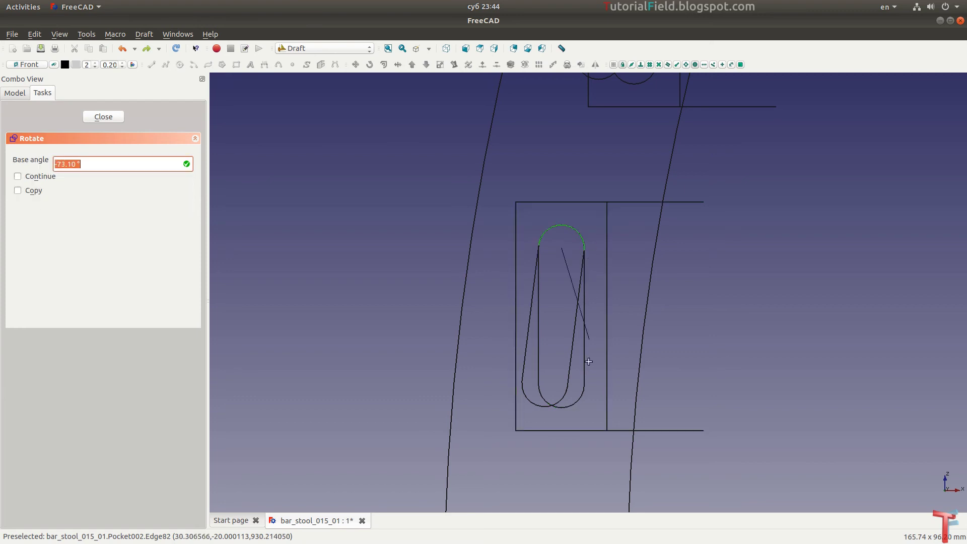
{"action": "left_click", "coordinate": [556, 407]}
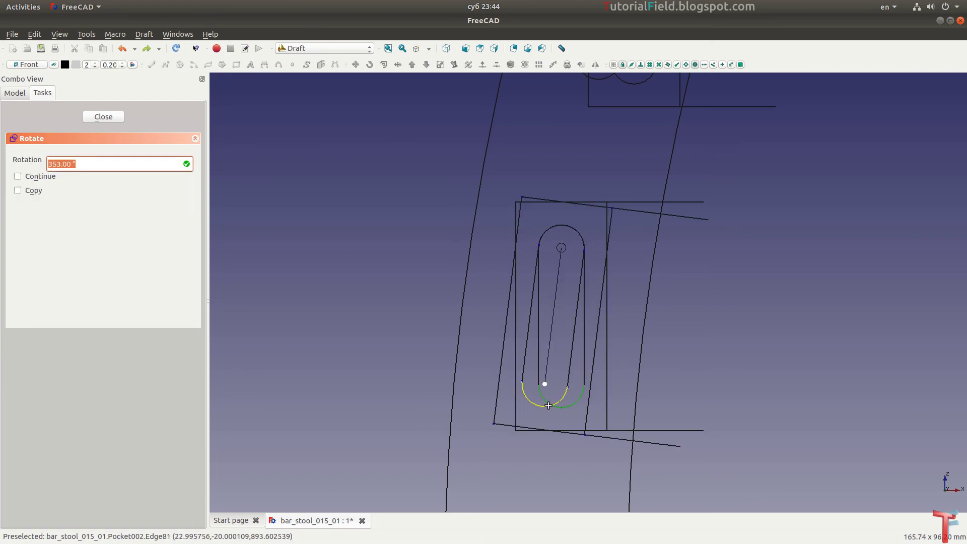
{"action": "left_click", "coordinate": [548, 406]}
{"action": "scroll", "coordinate": [518, 355], "scroll_direction": "down", "scroll_amount": 3}
{"action": "scroll", "coordinate": [552, 195], "scroll_direction": "up", "scroll_amount": 3}
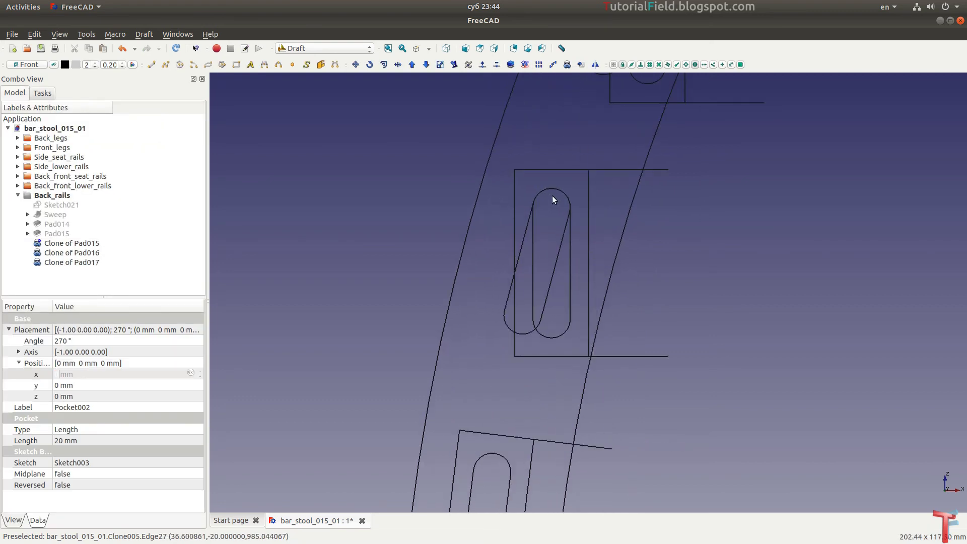
Rotate Clone of Pad016 about its top arc centre to follow its slot.
{"action": "left_click", "coordinate": [94, 254]}
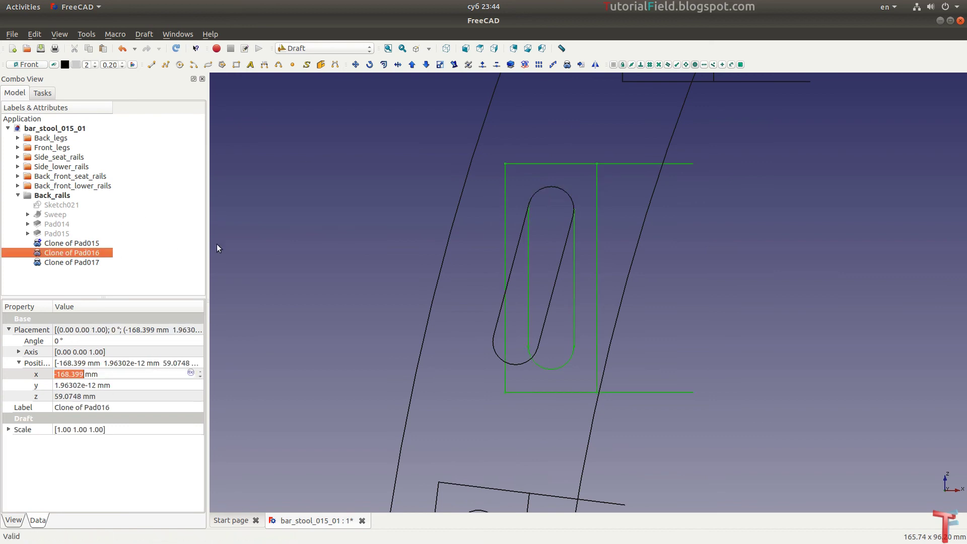
{"action": "left_click", "coordinate": [369, 65]}
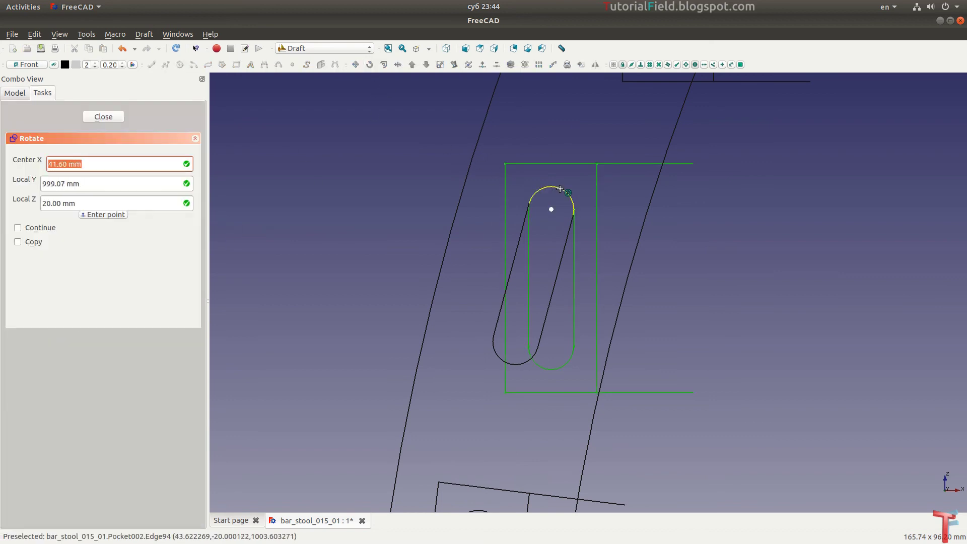
{"action": "left_click", "coordinate": [552, 208]}
{"action": "left_click", "coordinate": [552, 365]}
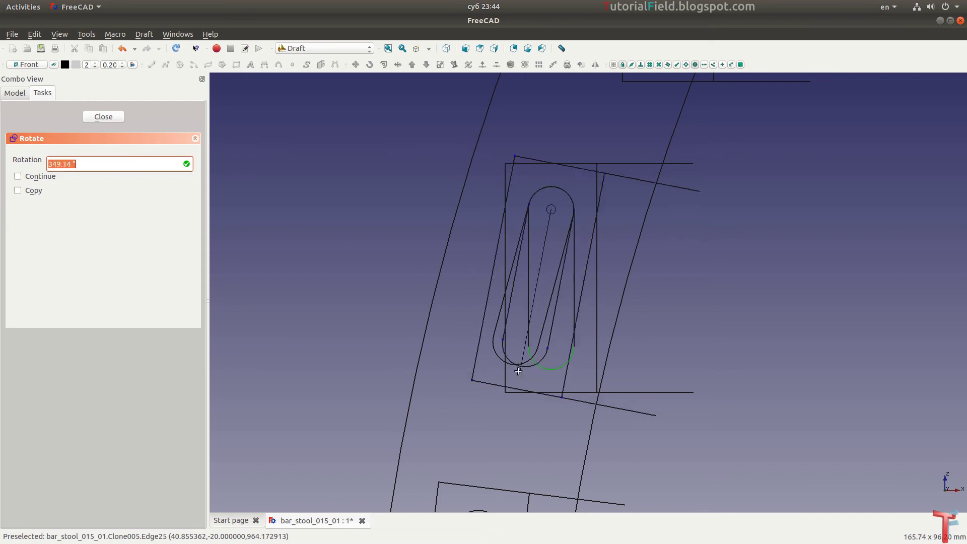
{"action": "left_click", "coordinate": [487, 379]}
{"action": "scroll", "coordinate": [488, 378], "scroll_direction": "down", "scroll_amount": 2}
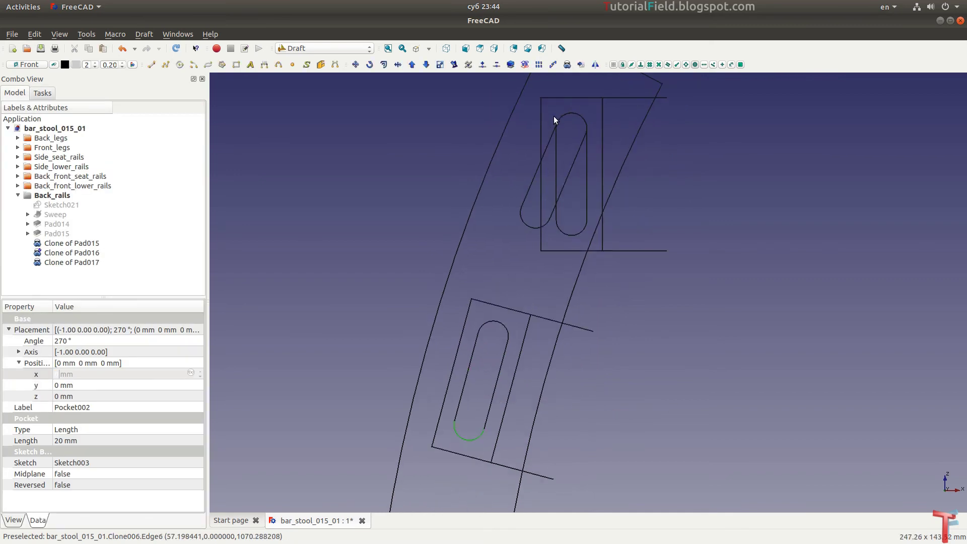
{"action": "scroll", "coordinate": [545, 170], "scroll_direction": "up", "scroll_amount": 2}
{"action": "scroll", "coordinate": [534, 166], "scroll_direction": "up", "scroll_amount": 1}
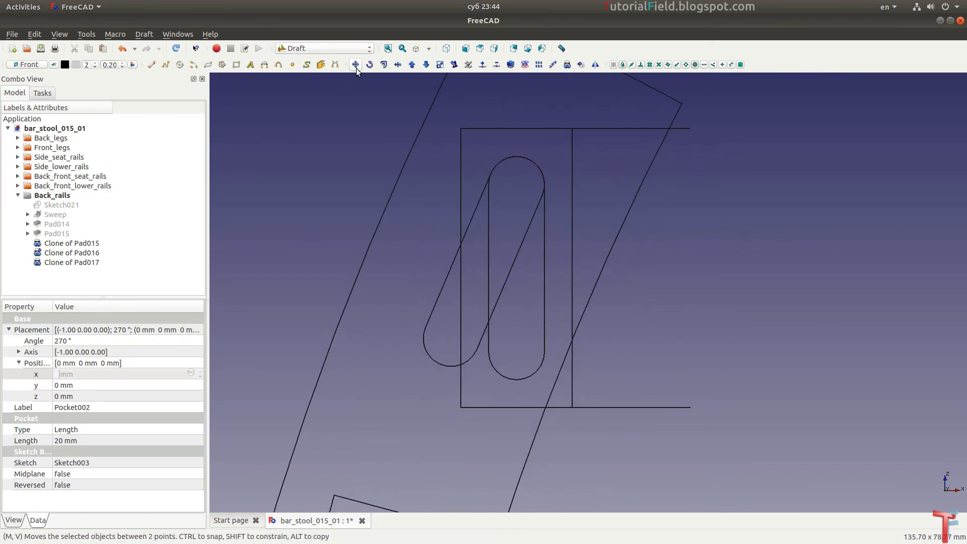
Rotate Clone of Pad017 about its top arc centre to follow its slot.
{"action": "left_click", "coordinate": [91, 261]}
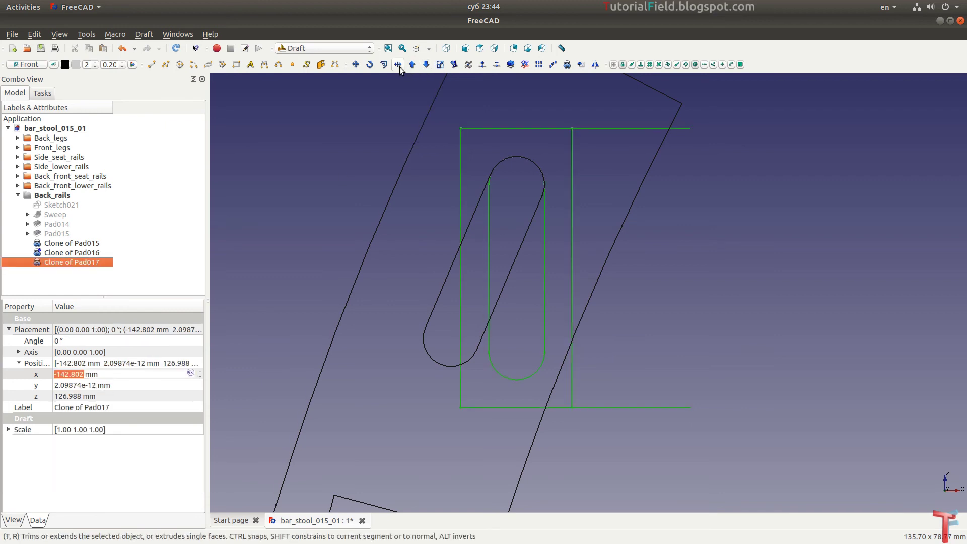
{"action": "left_click", "coordinate": [370, 64]}
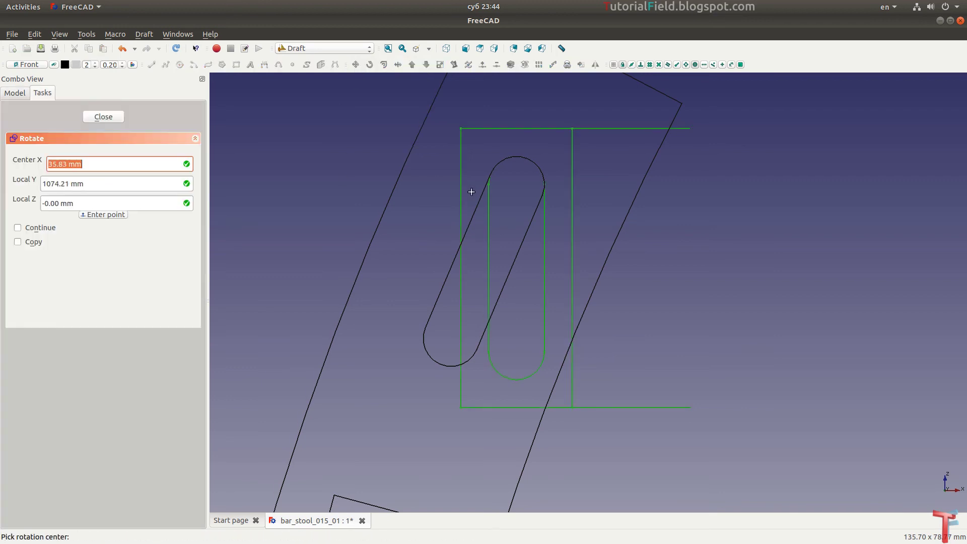
{"action": "left_click", "coordinate": [541, 171]}
{"action": "left_click", "coordinate": [534, 374]}
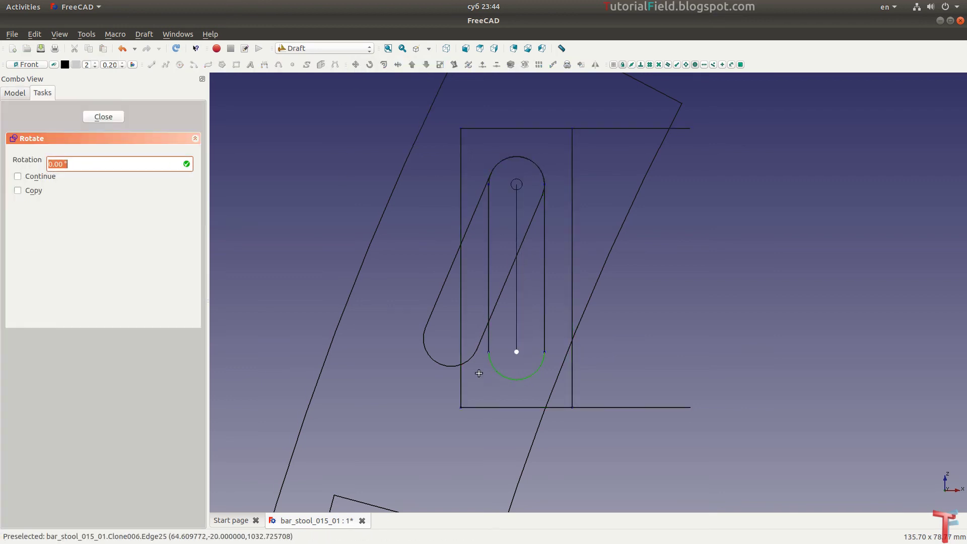
{"action": "left_click", "coordinate": [449, 366]}
{"action": "scroll", "coordinate": [419, 332], "scroll_direction": "down", "scroll_amount": 4}
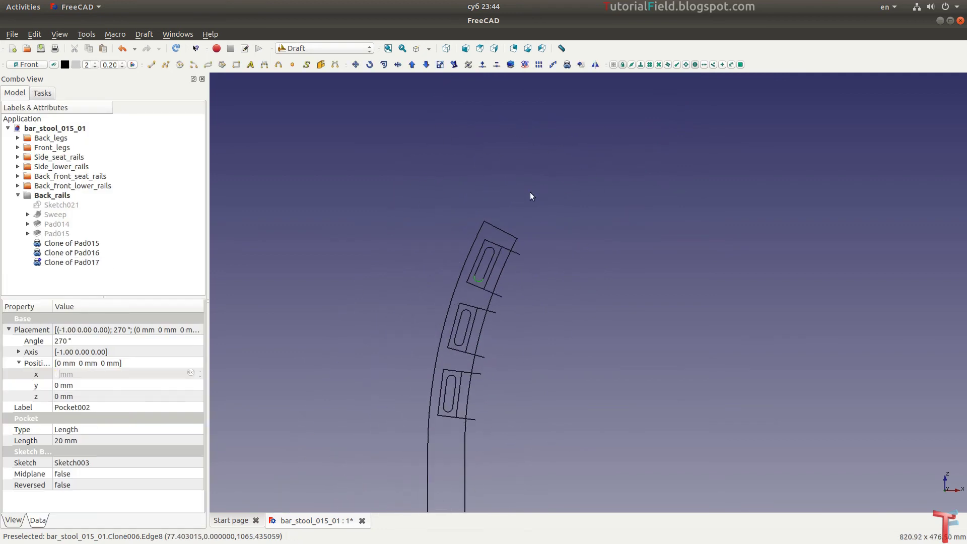
{"action": "scroll", "coordinate": [515, 263], "scroll_direction": "down", "scroll_amount": 3}
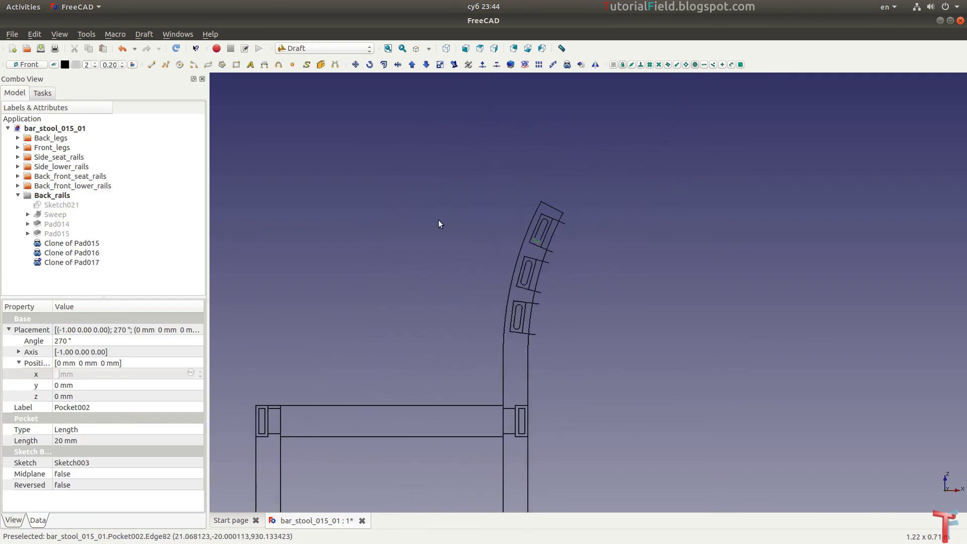
Show the chair shaded in isometric view and switch to Part Design.
{"action": "left_click", "coordinate": [446, 51]}
{"action": "left_click", "coordinate": [429, 49]}
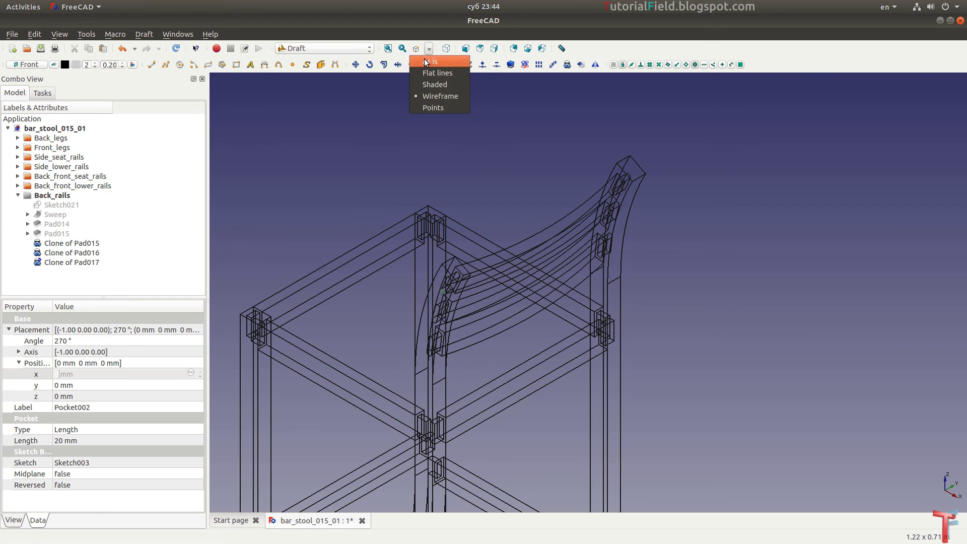
{"action": "mouse_move", "coordinate": [380, 330]}
{"action": "middle_mouse_down"}
{"action": "mouse_move", "coordinate": [558, 301]}
{"action": "mouse_move", "coordinate": [544, 298]}
{"action": "mouse_move", "coordinate": [562, 300]}
{"action": "mouse_move", "coordinate": [571, 316]}
{"action": "middle_mouse_up"}
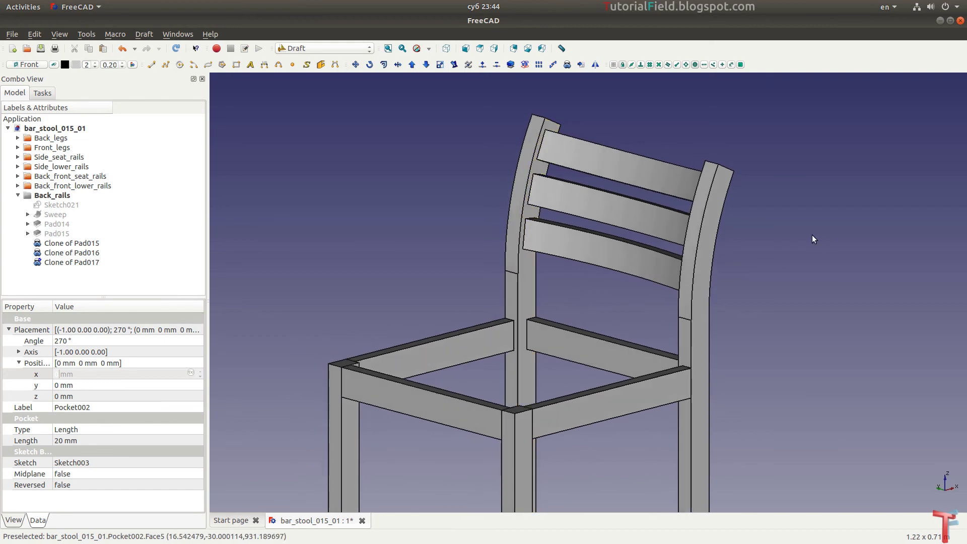
{"action": "key", "text": "alt+Tab"}
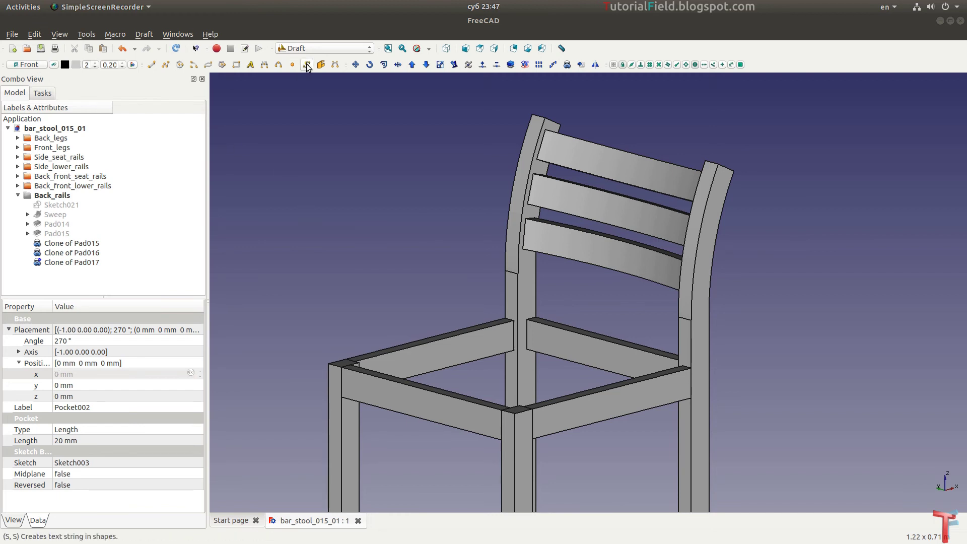
{"action": "left_click", "coordinate": [325, 48]}
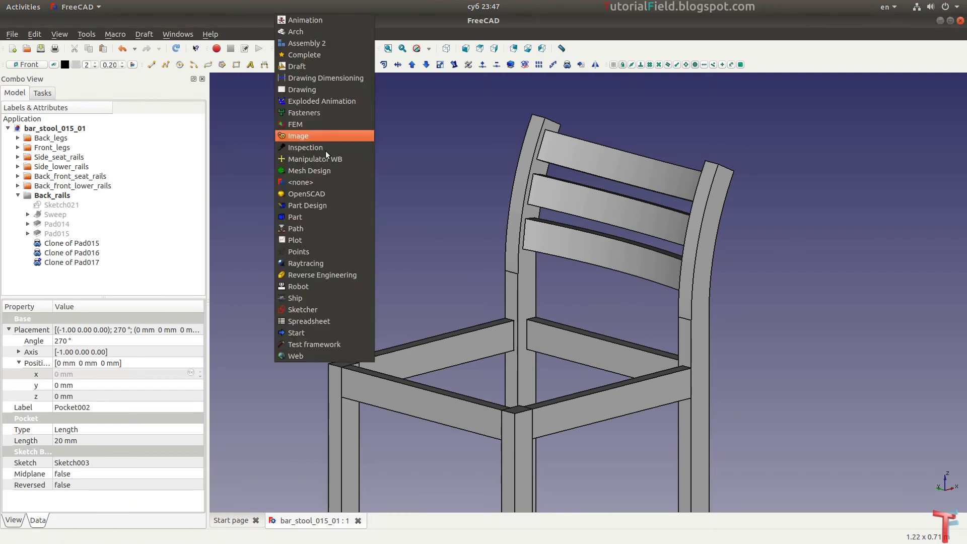
{"action": "left_click", "coordinate": [320, 206]}
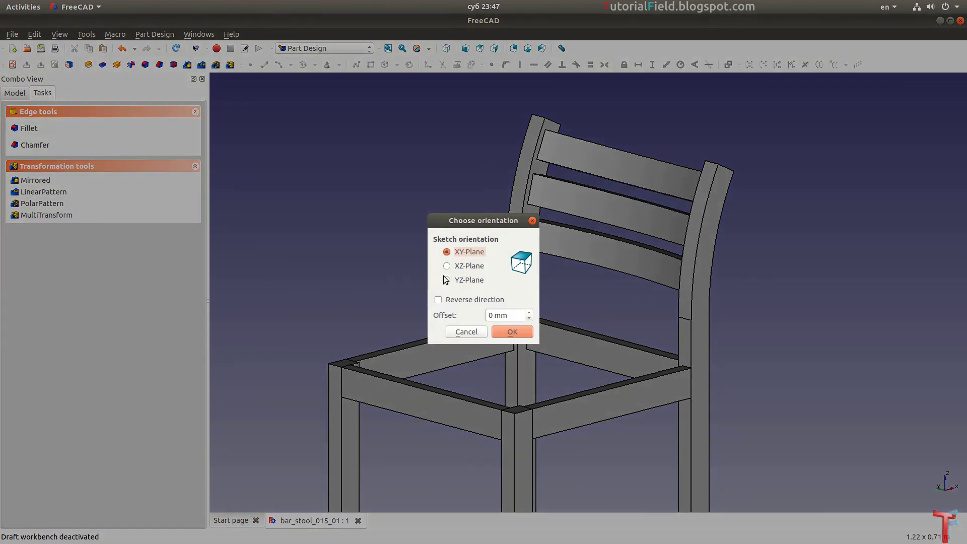
Open a new XY sketch with a 770 mm offset above the base.
{"action": "triple_click", "coordinate": [508, 315]}
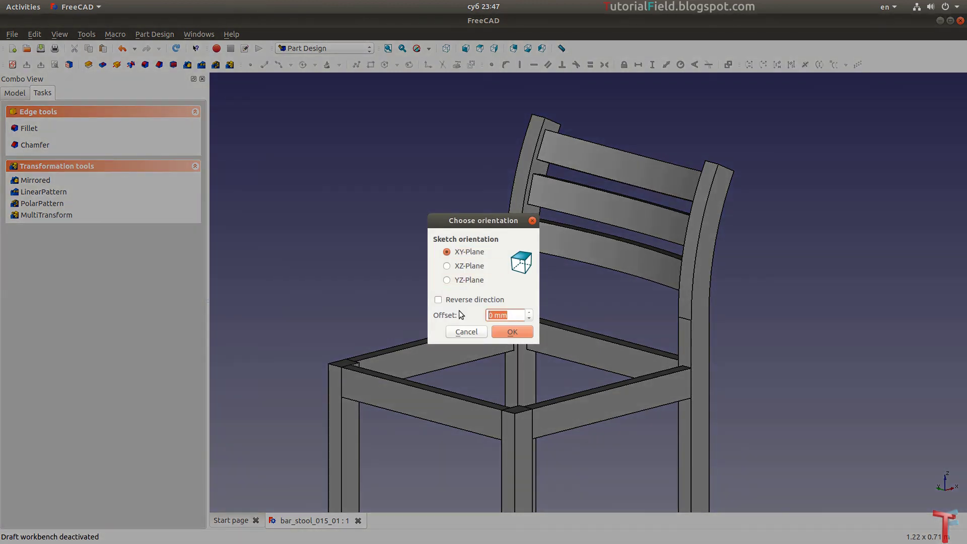
{"action": "type", "text": "770"}
{"action": "left_click", "coordinate": [494, 327]}
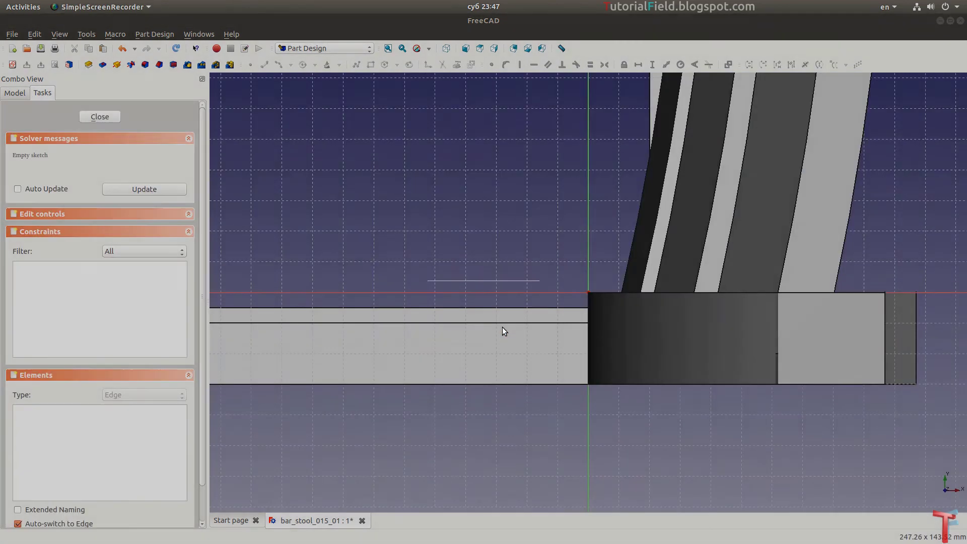
{"action": "scroll", "coordinate": [516, 375], "scroll_direction": "down", "scroll_amount": 2}
{"action": "scroll", "coordinate": [551, 313], "scroll_direction": "down", "scroll_amount": 3}
{"action": "scroll", "coordinate": [482, 235], "scroll_direction": "down", "scroll_amount": 2}
{"action": "scroll", "coordinate": [478, 216], "scroll_direction": "up", "scroll_amount": 2}
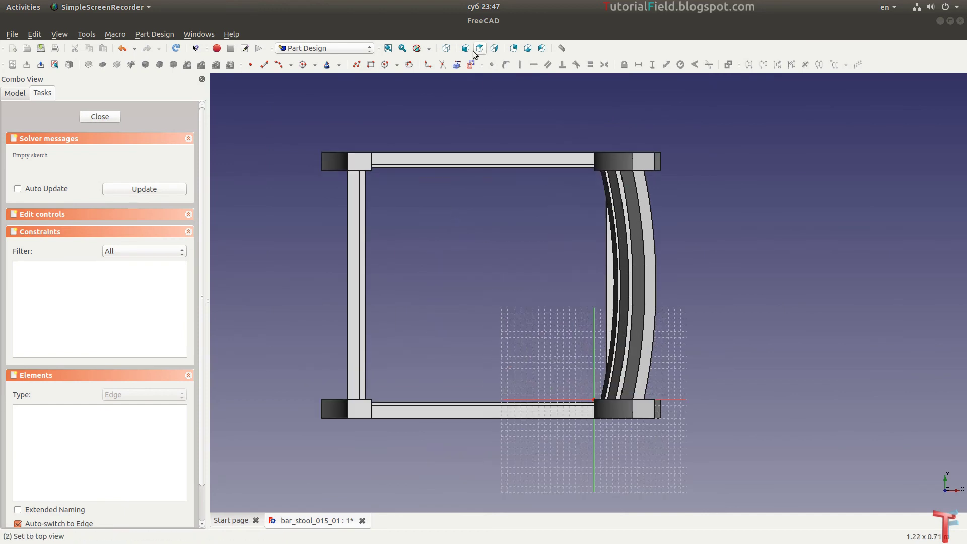
Show the stool frame as wireframe for tracing.
{"action": "left_click", "coordinate": [429, 48]}
{"action": "left_click", "coordinate": [426, 96]}
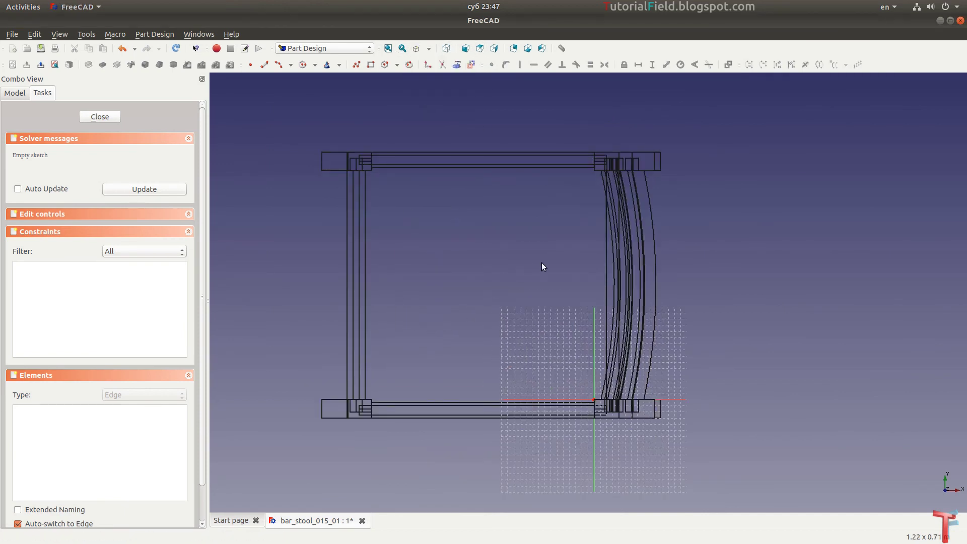
{"action": "scroll", "coordinate": [524, 304], "scroll_direction": "down", "scroll_amount": 1}
{"action": "scroll", "coordinate": [487, 295], "scroll_direction": "up", "scroll_amount": 2}
{"action": "scroll", "coordinate": [460, 284], "scroll_direction": "down", "scroll_amount": 1}
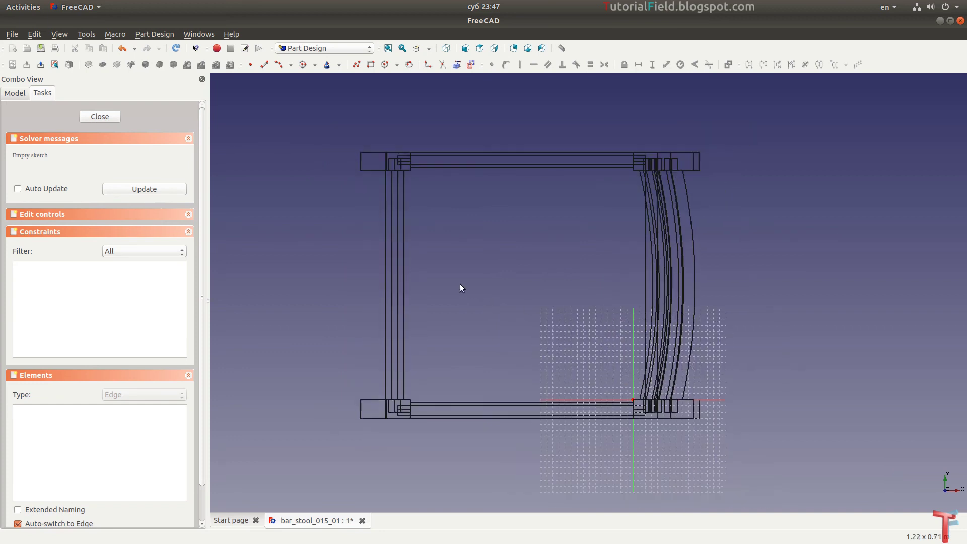
Trace a polyline around the frame from the origin, stepping in around the curved leg.
{"action": "left_click", "coordinate": [356, 64]}
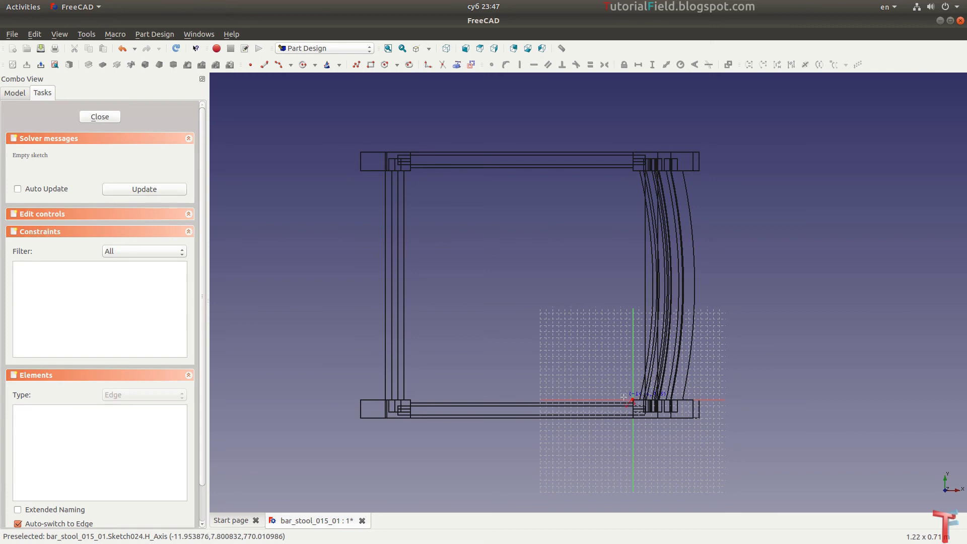
{"action": "scroll", "coordinate": [628, 402], "scroll_direction": "up", "scroll_amount": 2}
{"action": "scroll", "coordinate": [629, 404], "scroll_direction": "down", "scroll_amount": 3}
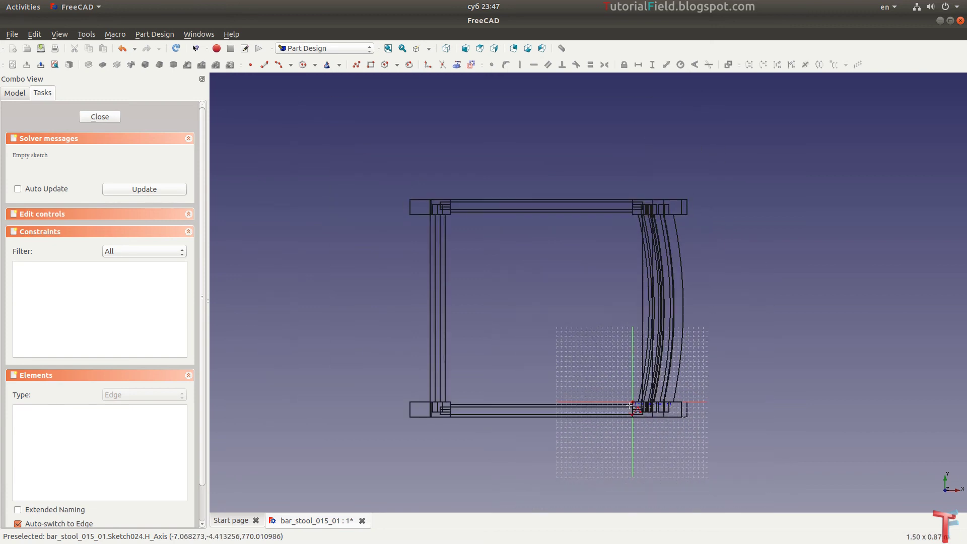
{"action": "left_click", "coordinate": [630, 405]}
{"action": "left_click", "coordinate": [628, 427]}
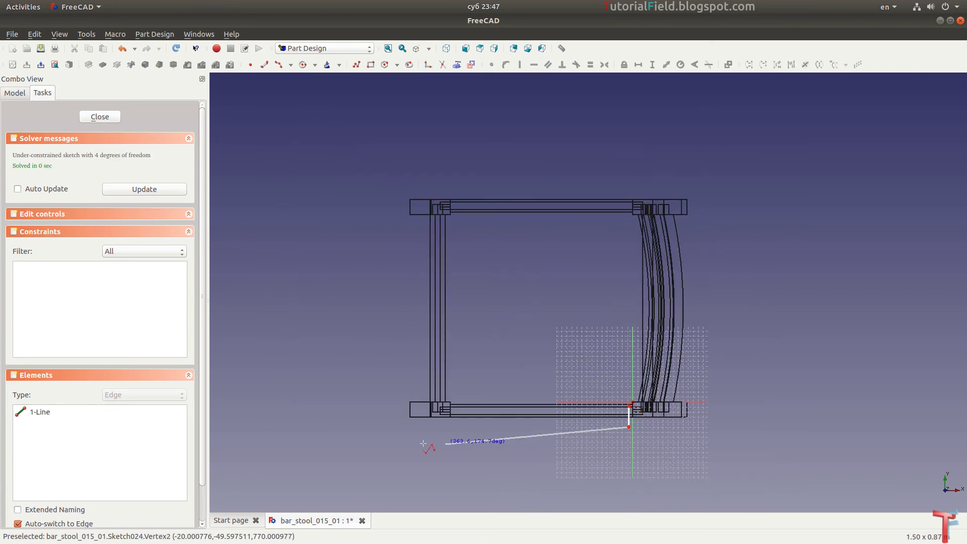
{"action": "left_click", "coordinate": [402, 425]}
{"action": "left_click", "coordinate": [404, 194]}
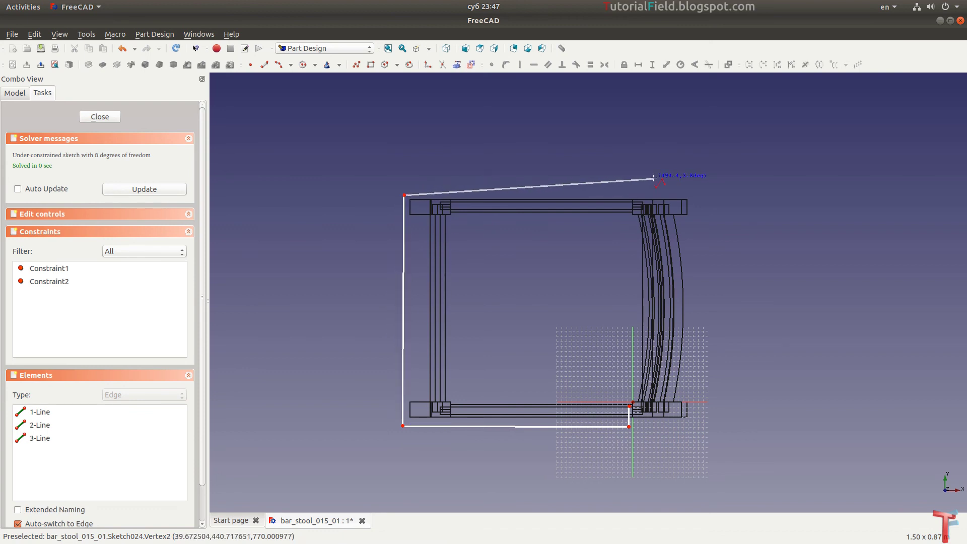
{"action": "left_click", "coordinate": [637, 191]}
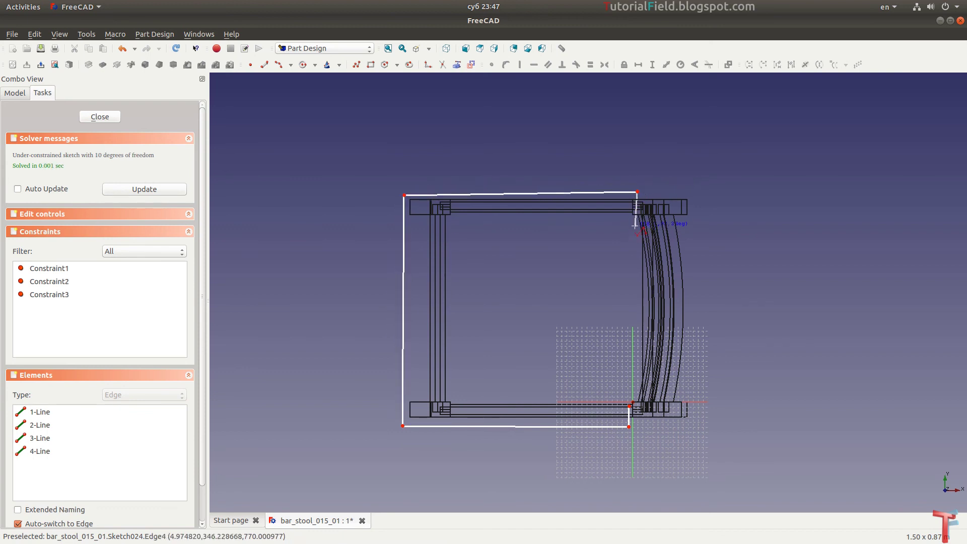
{"action": "left_click", "coordinate": [634, 223]}
{"action": "left_click", "coordinate": [663, 223]}
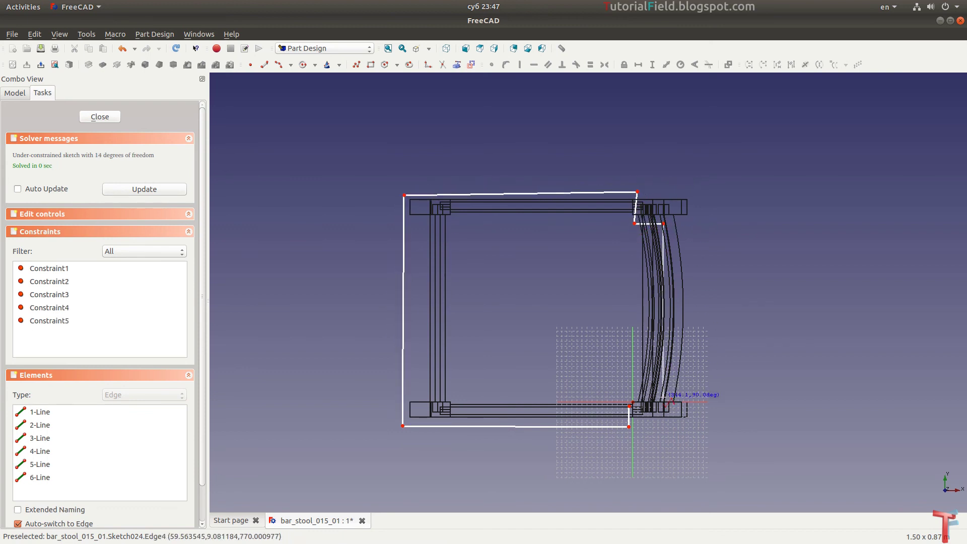
{"action": "left_click", "coordinate": [663, 399]}
{"action": "left_click", "coordinate": [626, 392]}
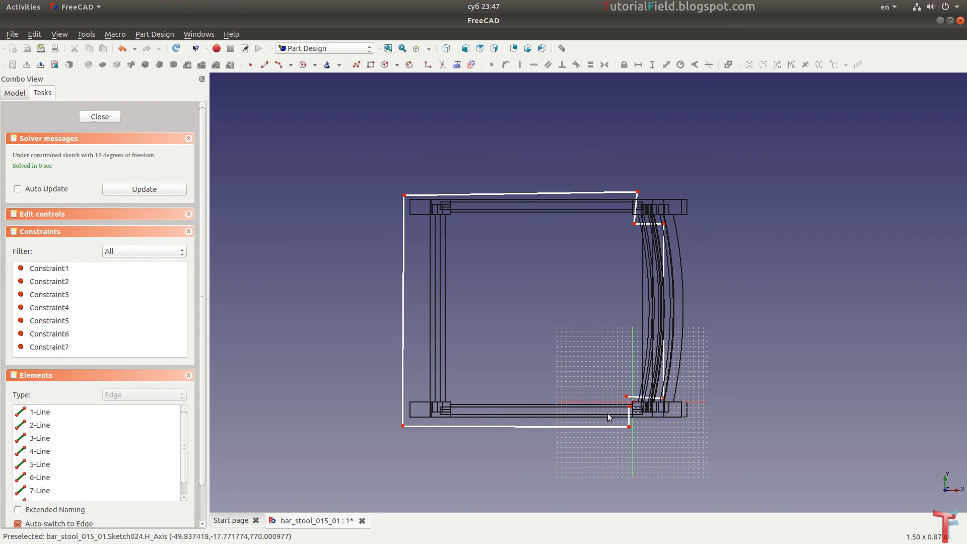
Box-select the outline's start and end points.
{"action": "scroll", "coordinate": [629, 403], "scroll_direction": "up", "scroll_amount": 3}
{"action": "scroll", "coordinate": [609, 352], "scroll_direction": "up", "scroll_amount": 2}
{"action": "left_click_drag", "start_coordinate": [594, 313], "coordinate": [628, 396]}
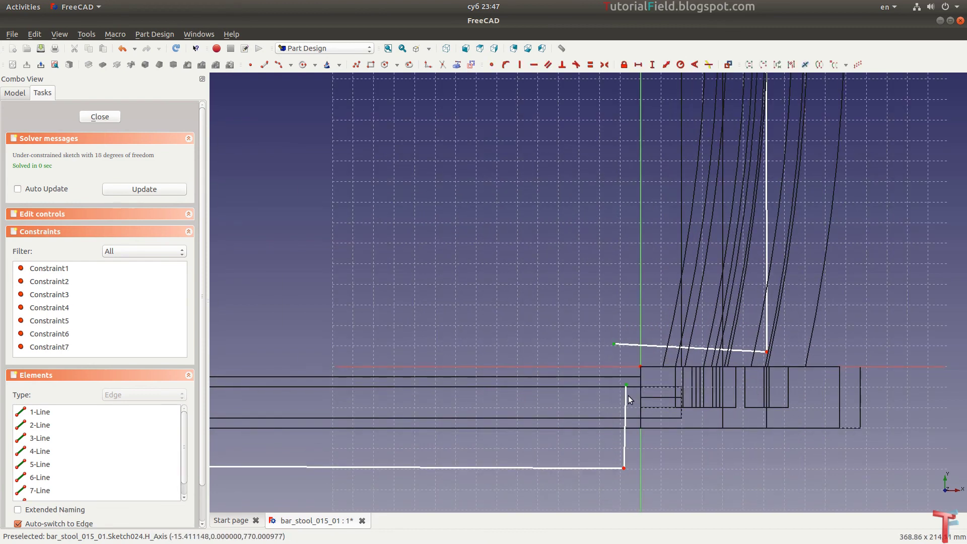
Join the outline's endpoints as coincident and make the bottom edge horizontal, undoing a wrong constraint.
{"action": "key", "text": "c"}
{"action": "scroll", "coordinate": [627, 395], "scroll_direction": "down", "scroll_amount": 3}
{"action": "left_click", "coordinate": [544, 438]}
{"action": "scroll", "coordinate": [543, 438], "scroll_direction": "down", "scroll_amount": 4}
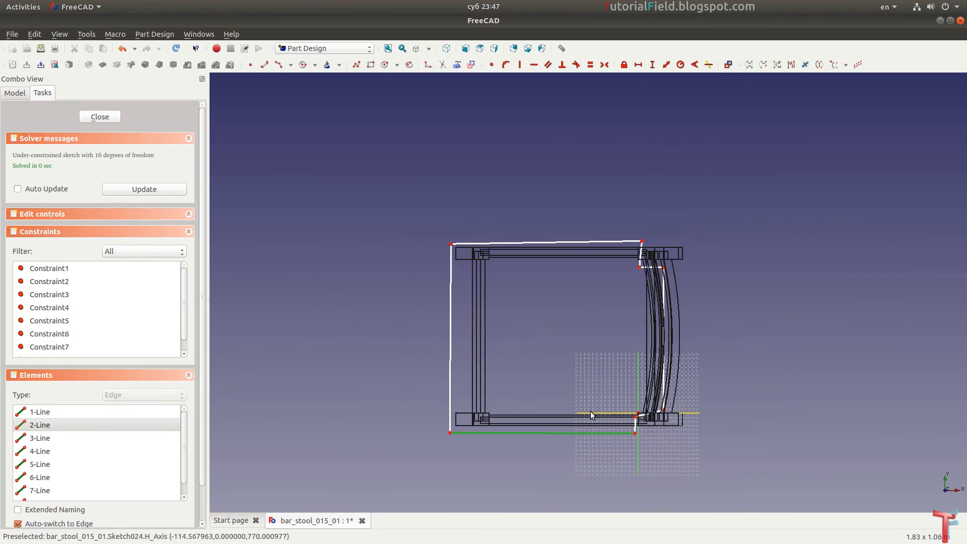
{"action": "scroll", "coordinate": [523, 379], "scroll_direction": "down", "scroll_amount": 1}
{"action": "key", "text": "h"}
{"action": "left_click", "coordinate": [561, 274]}
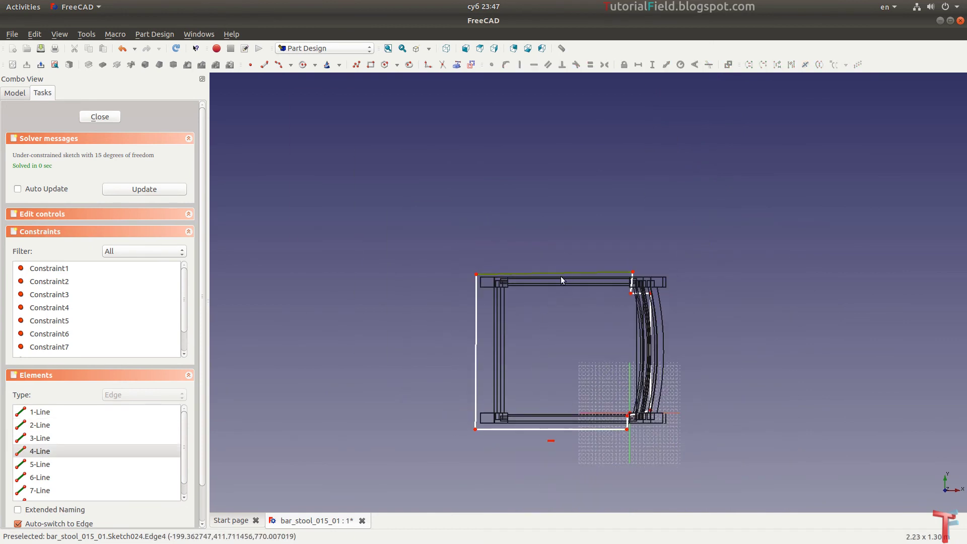
{"action": "left_click", "coordinate": [476, 328]}
{"action": "key", "text": "v"}
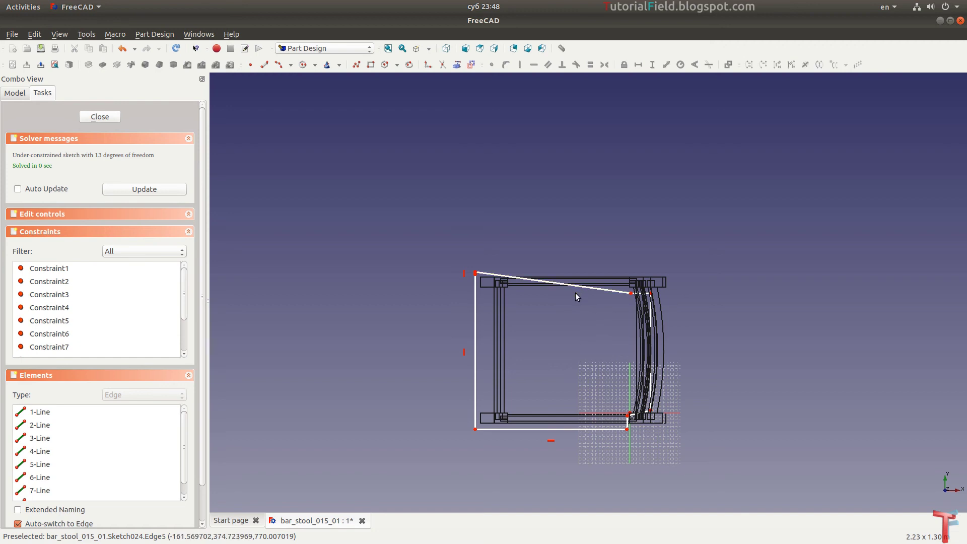
{"action": "key", "text": "ctrl+z"}
Make the left and right edges vertical, the top horizontal, and square the step around the leg.
{"action": "scroll", "coordinate": [504, 341], "scroll_direction": "up", "scroll_amount": 2}
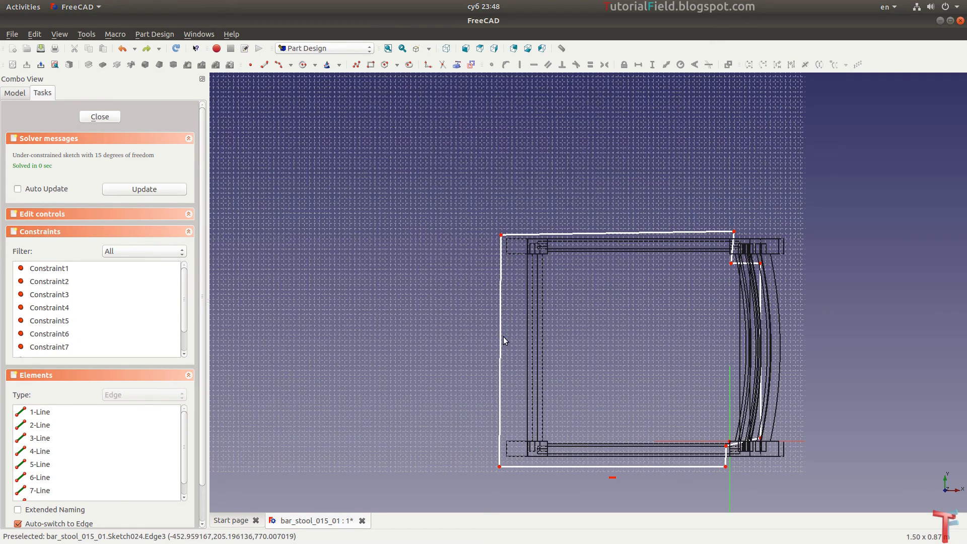
{"action": "left_click", "coordinate": [501, 340]}
{"action": "key", "text": "v"}
{"action": "scroll", "coordinate": [680, 222], "scroll_direction": "up", "scroll_amount": 1}
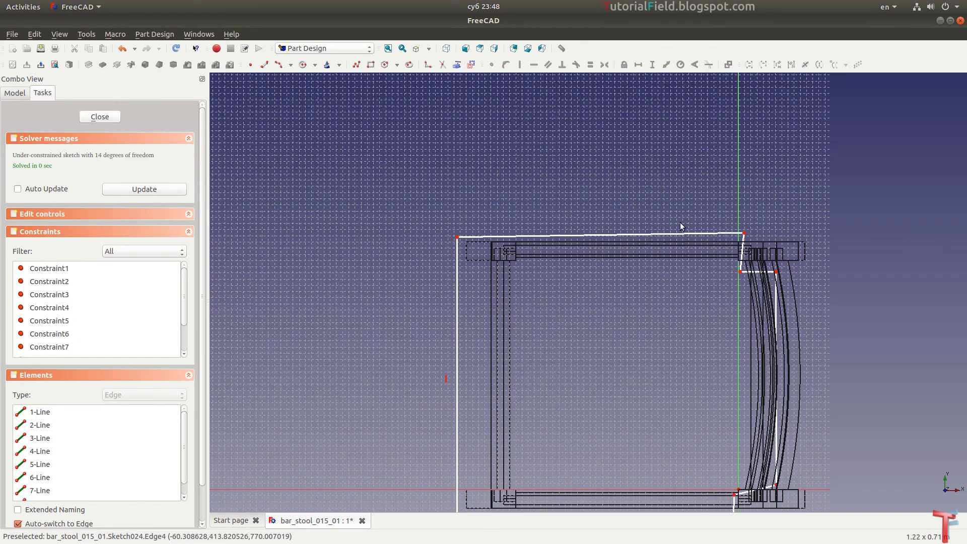
{"action": "left_click", "coordinate": [624, 234]}
{"action": "key", "text": "h"}
{"action": "scroll", "coordinate": [748, 262], "scroll_direction": "up", "scroll_amount": 5}
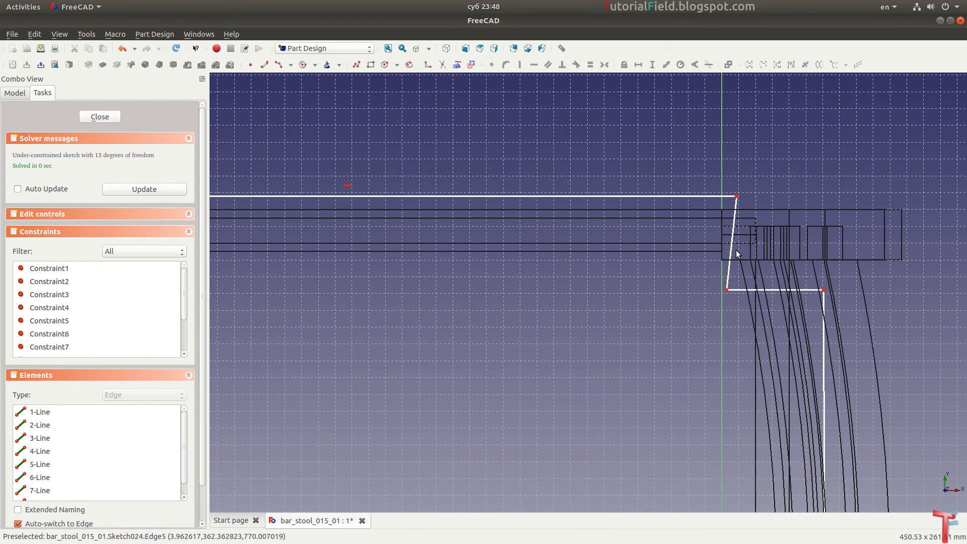
{"action": "left_click", "coordinate": [732, 250]}
{"action": "key", "text": "v"}
{"action": "left_click", "coordinate": [771, 287]}
{"action": "key", "text": "h"}
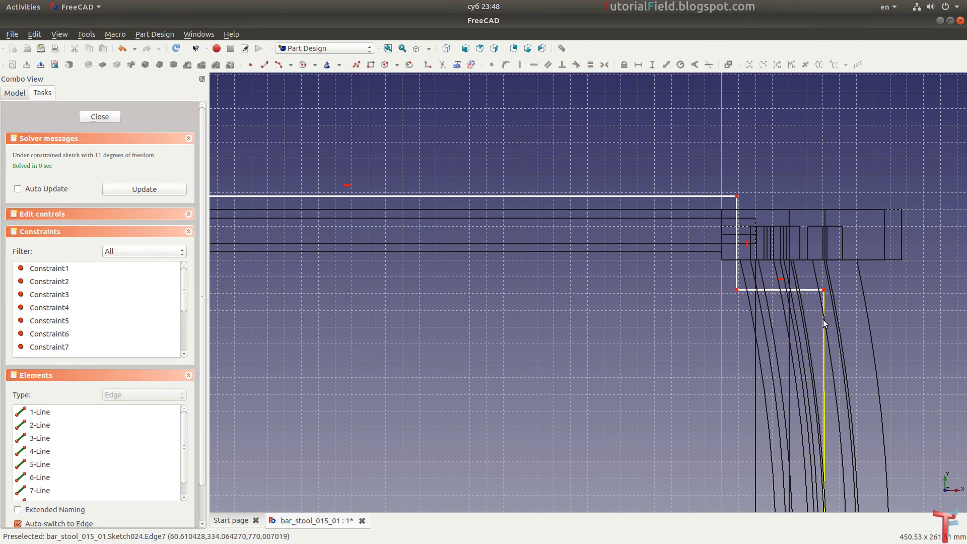
{"action": "left_click", "coordinate": [824, 317]}
{"action": "key", "text": "v"}
Square the last two edges near the origin and box-select the start corner with the origin.
{"action": "scroll", "coordinate": [800, 204], "scroll_direction": "down", "scroll_amount": 3}
{"action": "scroll", "coordinate": [797, 452], "scroll_direction": "up", "scroll_amount": 1}
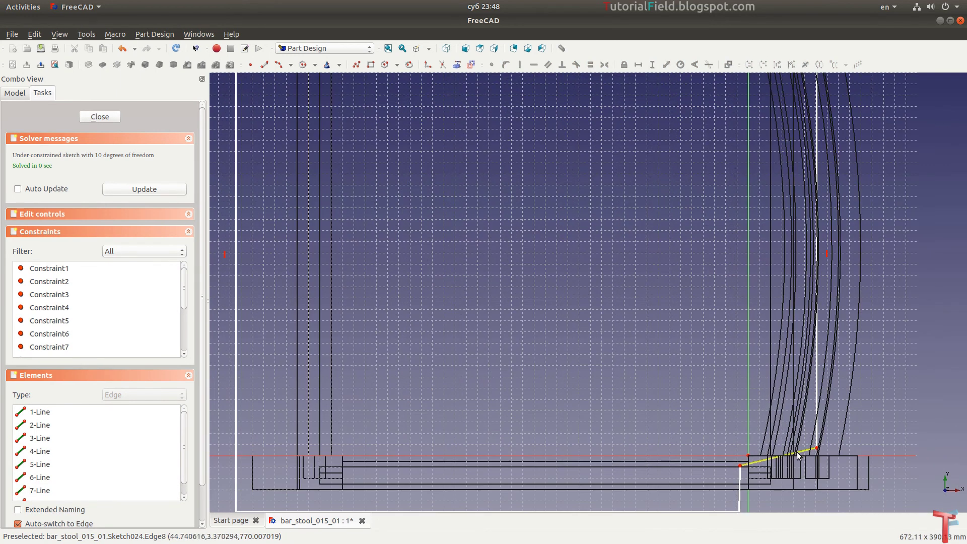
{"action": "left_click", "coordinate": [796, 453]}
{"action": "key", "text": "h"}
{"action": "scroll", "coordinate": [795, 451], "scroll_direction": "down", "scroll_amount": 2}
{"action": "scroll", "coordinate": [750, 452], "scroll_direction": "up", "scroll_amount": 2}
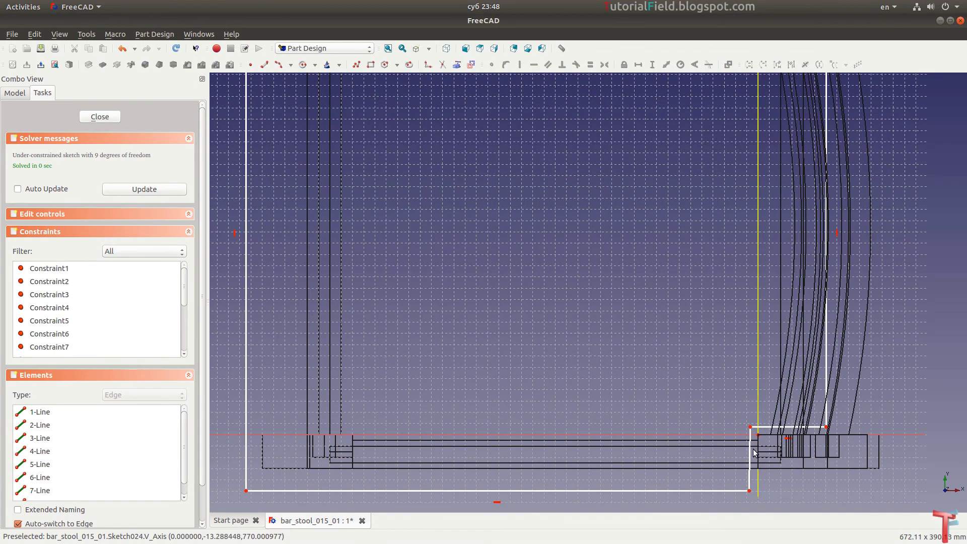
{"action": "left_click", "coordinate": [750, 452]}
{"action": "key", "text": "v"}
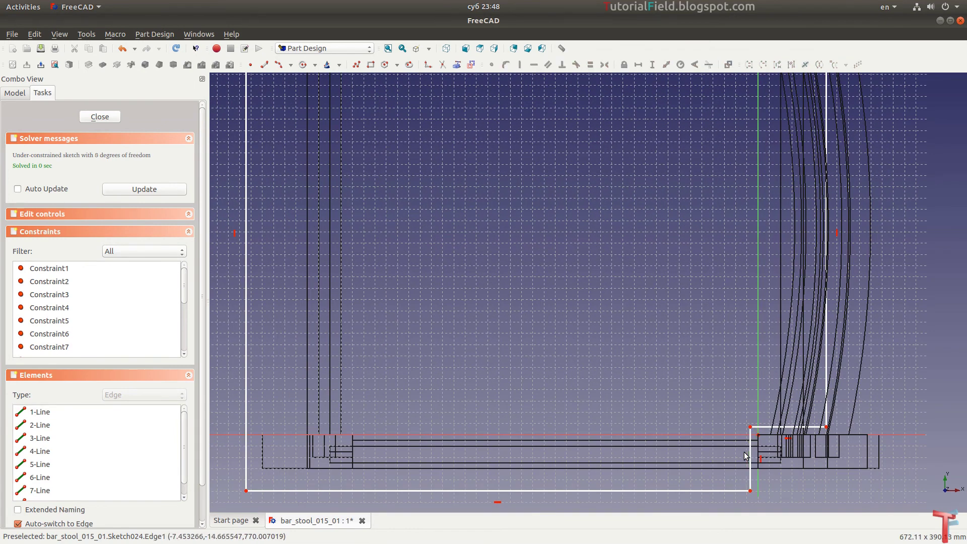
{"action": "scroll", "coordinate": [744, 452], "scroll_direction": "down", "scroll_amount": 2}
{"action": "scroll", "coordinate": [710, 365], "scroll_direction": "down", "scroll_amount": 2}
{"action": "scroll", "coordinate": [728, 346], "scroll_direction": "up", "scroll_amount": 3}
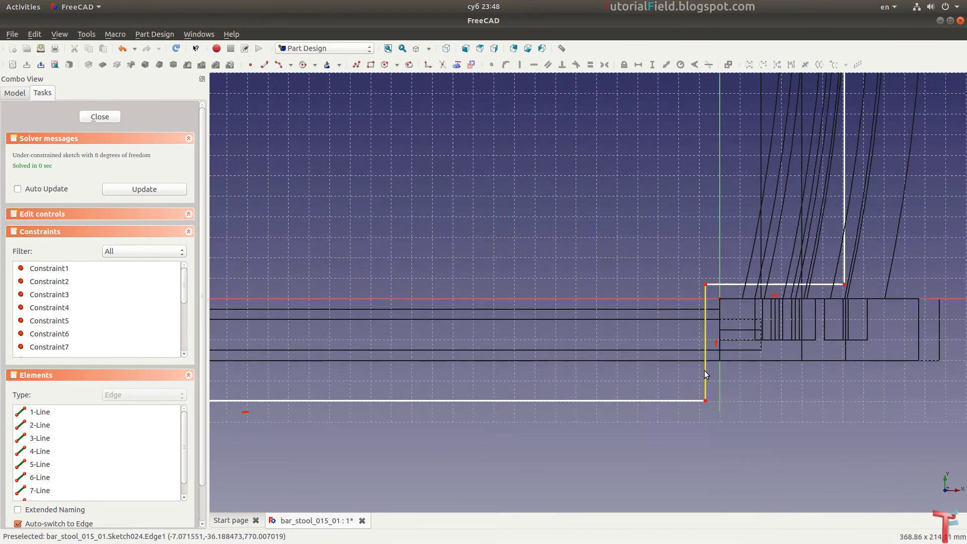
{"action": "scroll", "coordinate": [704, 370], "scroll_direction": "up", "scroll_amount": 2}
{"action": "left_click_drag", "start_coordinate": [697, 224], "coordinate": [736, 275]}
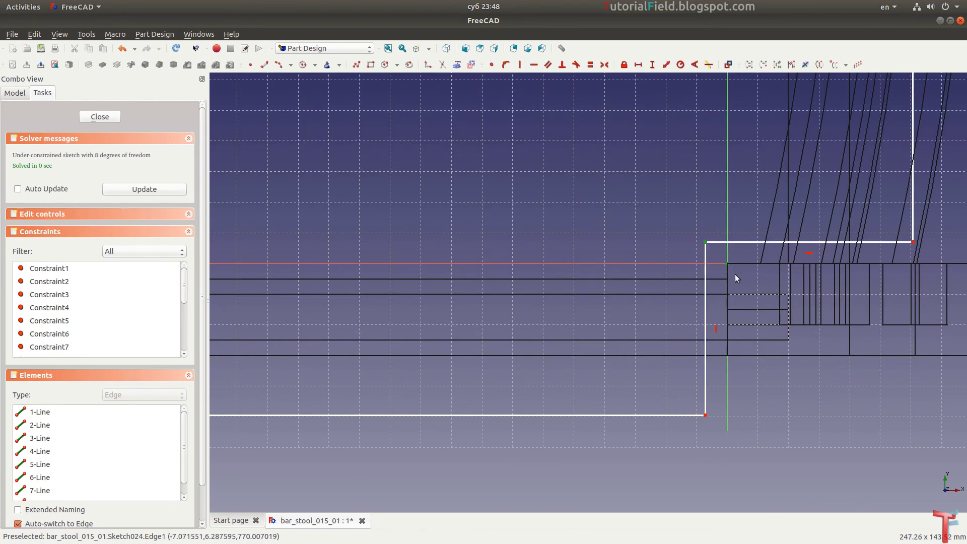
Pin the start corner to the origin and give the origin edge a 30 mm vertical distance.
{"action": "key", "text": "c"}
{"action": "scroll", "coordinate": [742, 308], "scroll_direction": "up", "scroll_amount": 2}
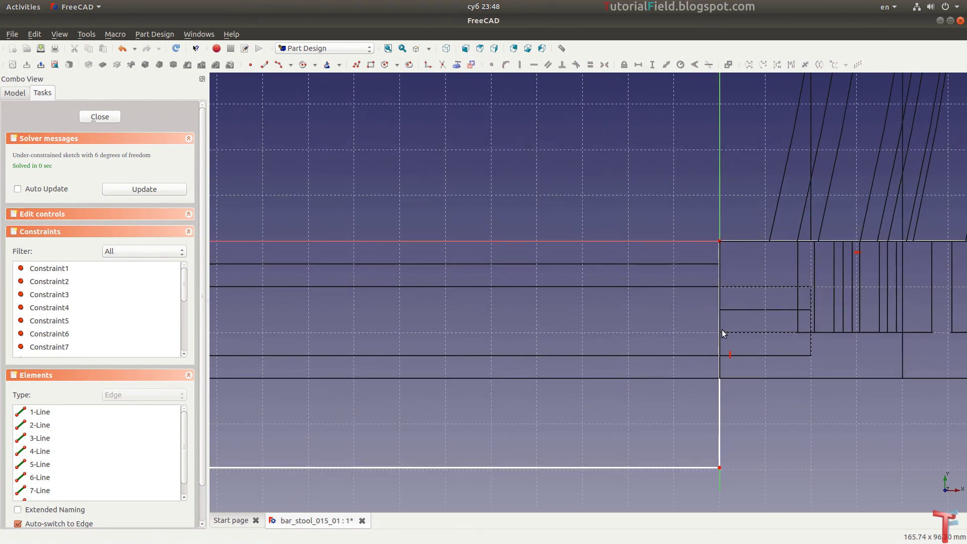
{"action": "left_click", "coordinate": [719, 331]}
{"action": "type", "text": "i"}
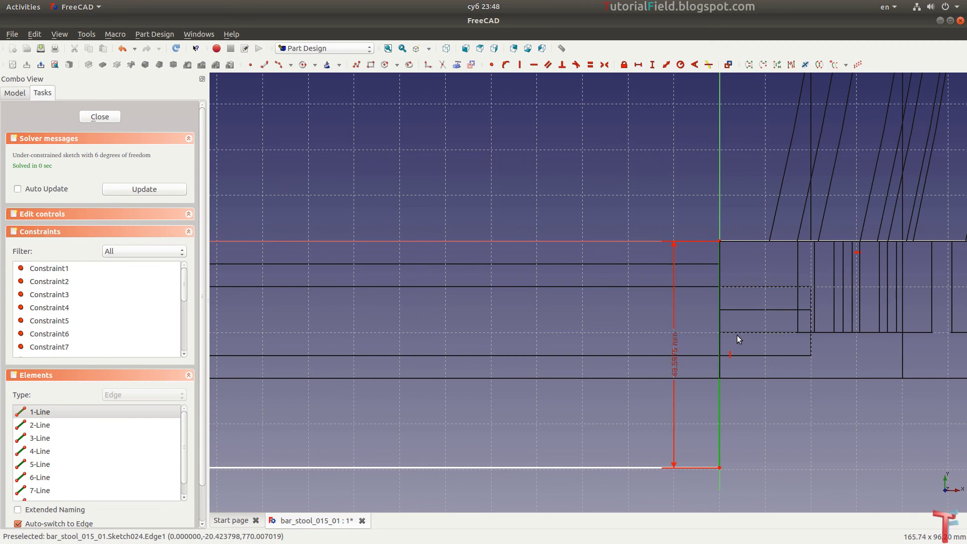
{"action": "type", "text": "30"}
{"action": "key", "text": "Return"}
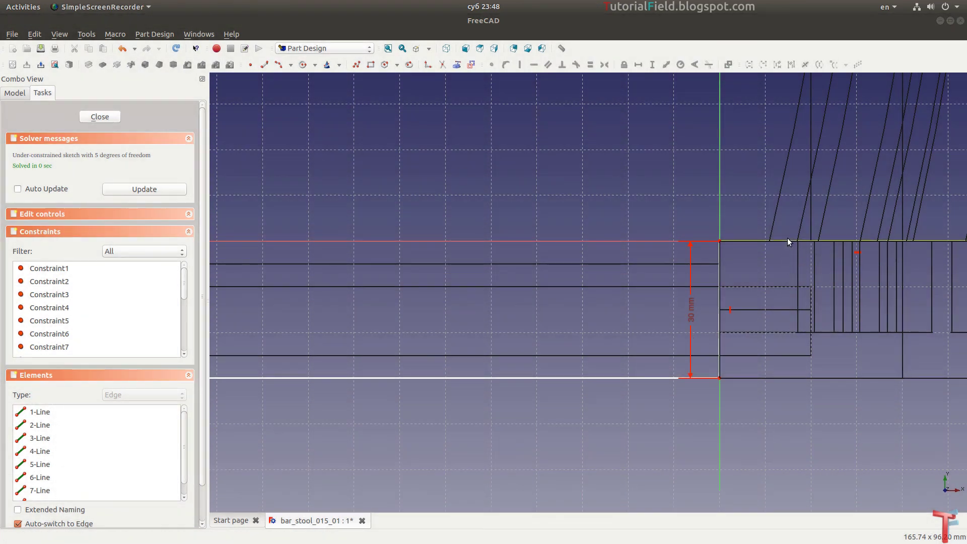
Give the top edge beside the leg a 40 mm length.
{"action": "scroll", "coordinate": [752, 254], "scroll_direction": "down", "scroll_amount": 2}
{"action": "scroll", "coordinate": [792, 220], "scroll_direction": "up", "scroll_amount": 1}
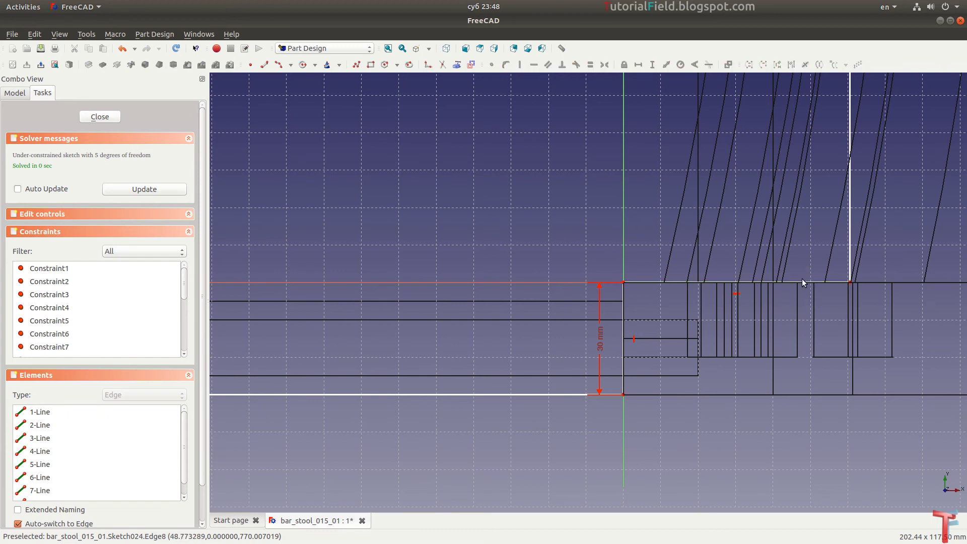
{"action": "left_click", "coordinate": [801, 281]}
{"action": "key", "text": "l"}
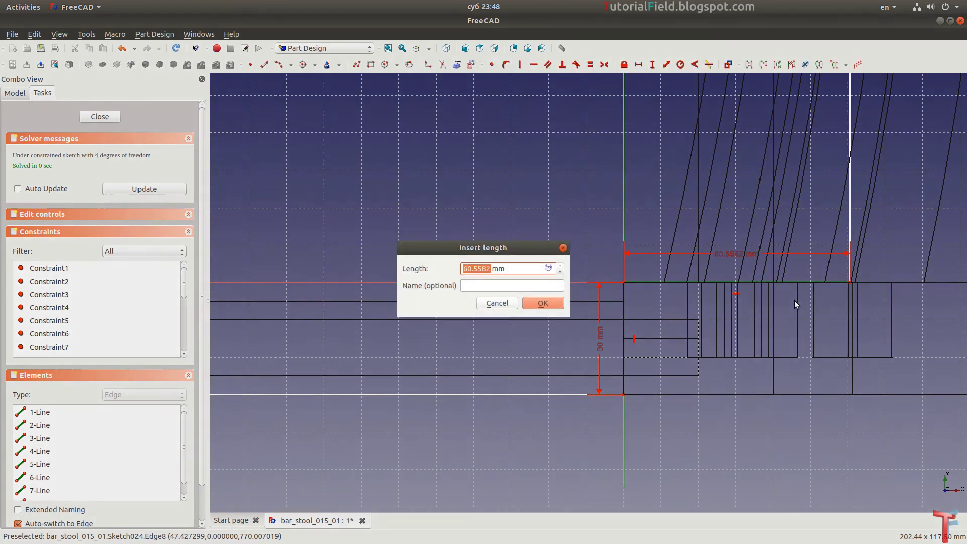
{"action": "key", "text": "Return"}
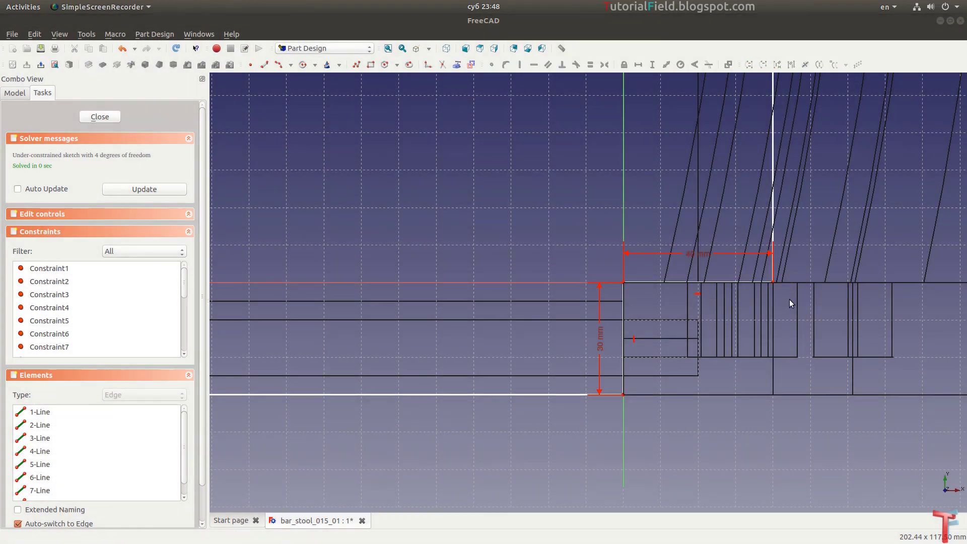
Set the vertical side of the seat outline to 350 mm.
{"action": "scroll", "coordinate": [715, 317], "scroll_direction": "down", "scroll_amount": 3}
{"action": "scroll", "coordinate": [686, 245], "scroll_direction": "down", "scroll_amount": 3}
{"action": "scroll", "coordinate": [686, 245], "scroll_direction": "up", "scroll_amount": 3}
{"action": "scroll", "coordinate": [691, 155], "scroll_direction": "up", "scroll_amount": 2}
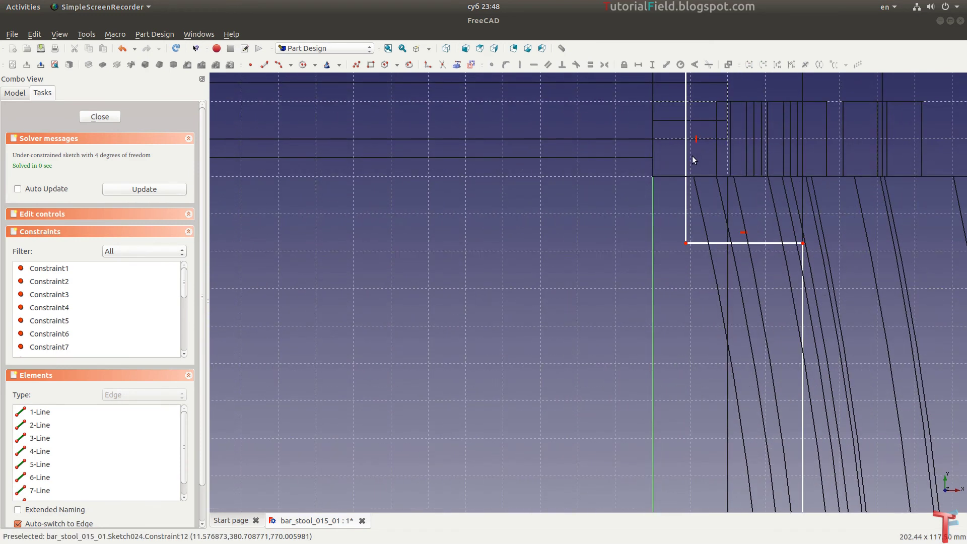
{"action": "scroll", "coordinate": [741, 226], "scroll_direction": "down", "scroll_amount": 2}
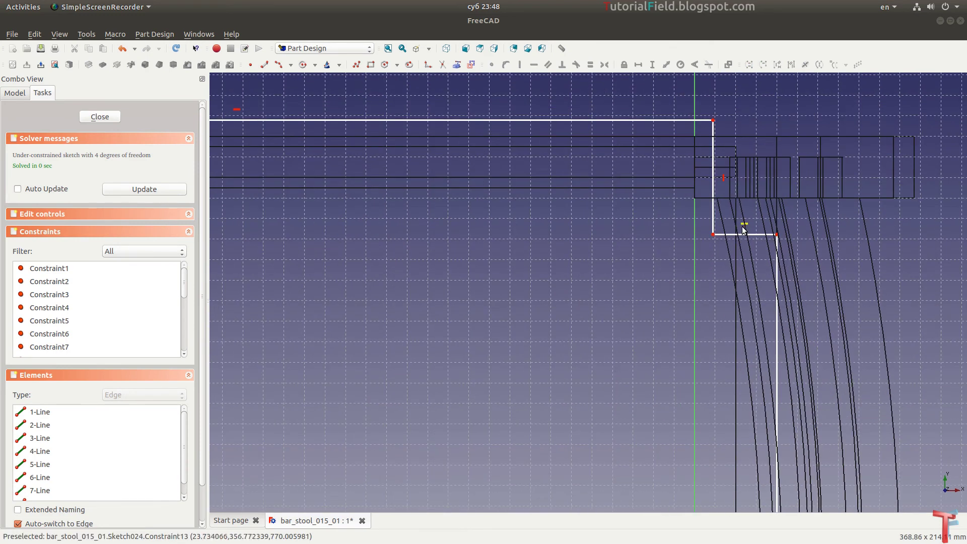
{"action": "left_click", "coordinate": [778, 306]}
{"action": "key", "text": "shift+v"}
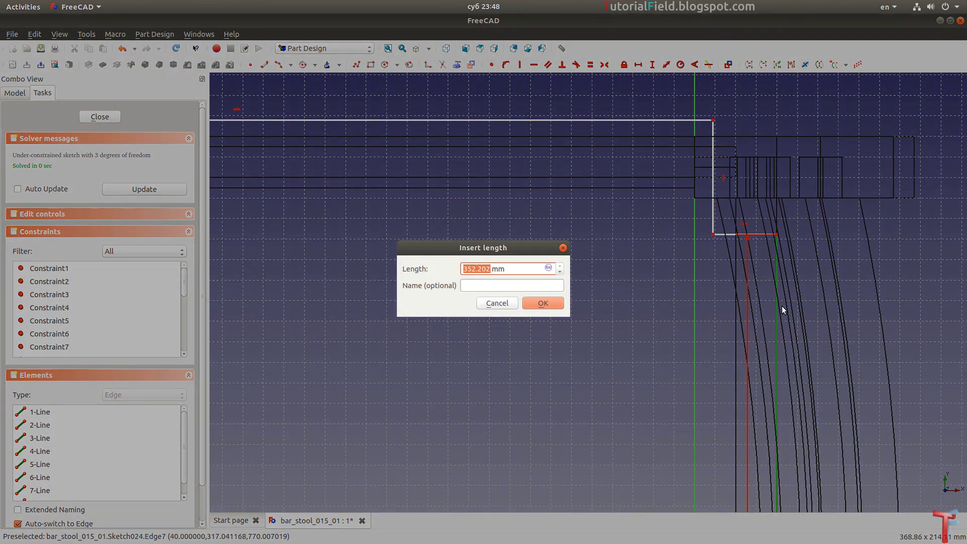
{"action": "type", "text": "350"}
{"action": "key", "text": "Return"}
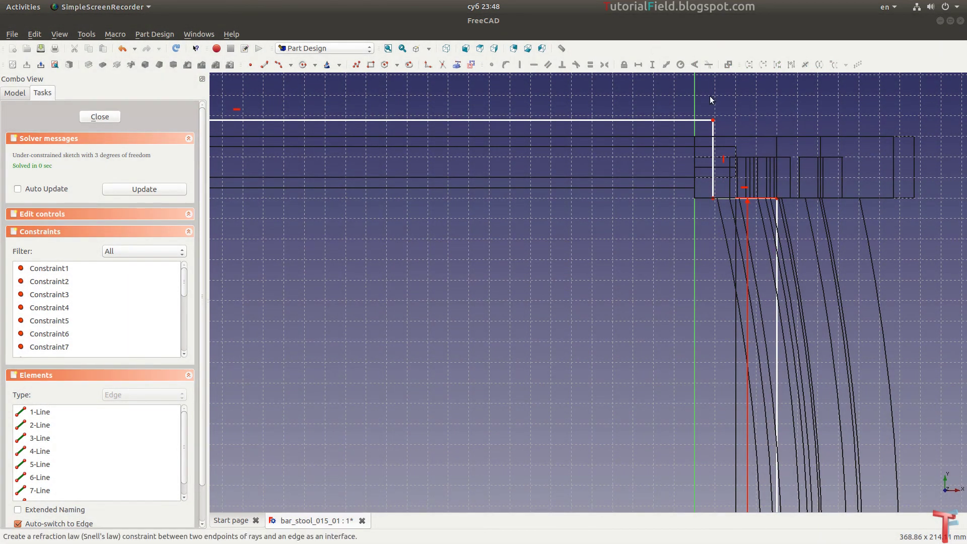
Constrain the lower corner to remove the remaining degrees of freedom.
{"action": "scroll", "coordinate": [735, 227], "scroll_direction": "up", "scroll_amount": 1}
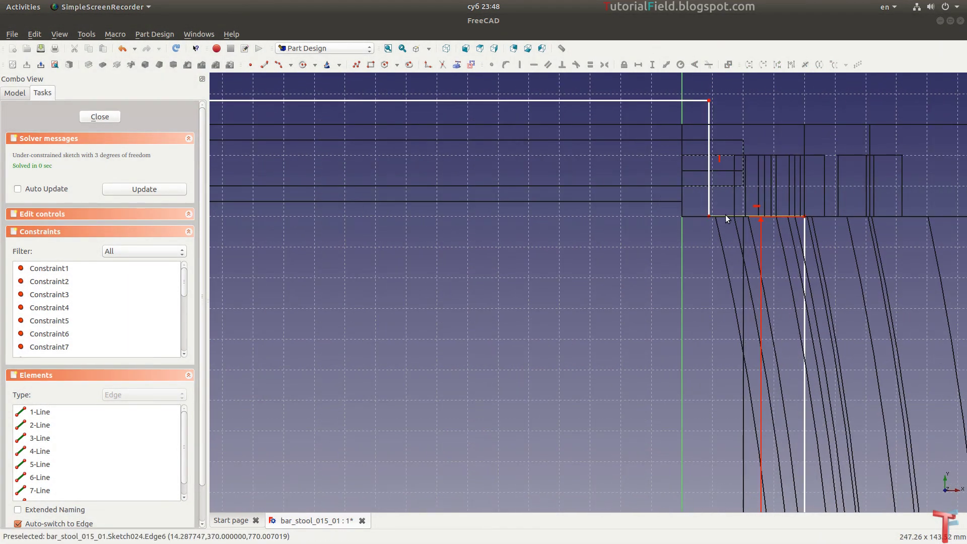
{"action": "scroll", "coordinate": [725, 217], "scroll_direction": "down", "scroll_amount": 3}
{"action": "scroll", "coordinate": [747, 138], "scroll_direction": "down", "scroll_amount": 3}
{"action": "scroll", "coordinate": [732, 472], "scroll_direction": "down", "scroll_amount": 2}
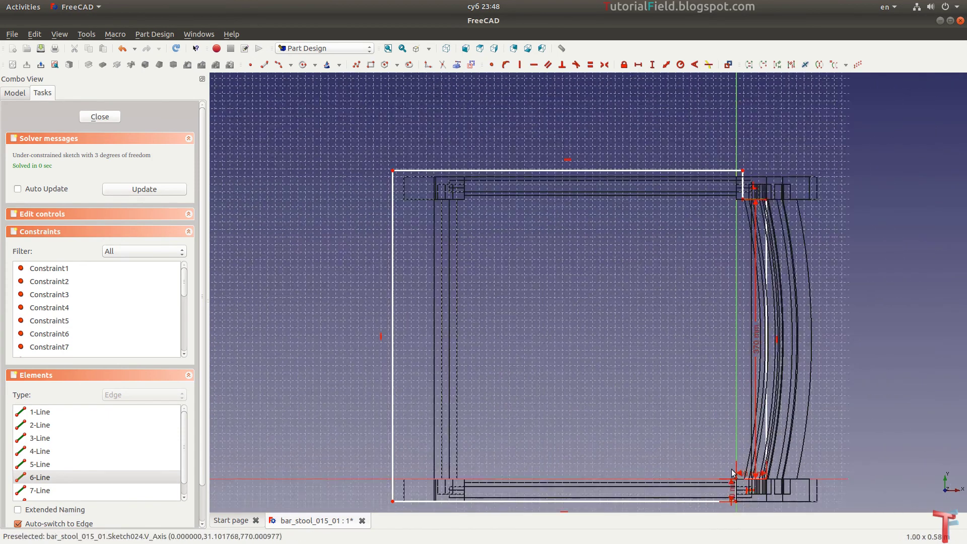
{"action": "scroll", "coordinate": [732, 472], "scroll_direction": "up", "scroll_amount": 5}
{"action": "left_click", "coordinate": [769, 493]}
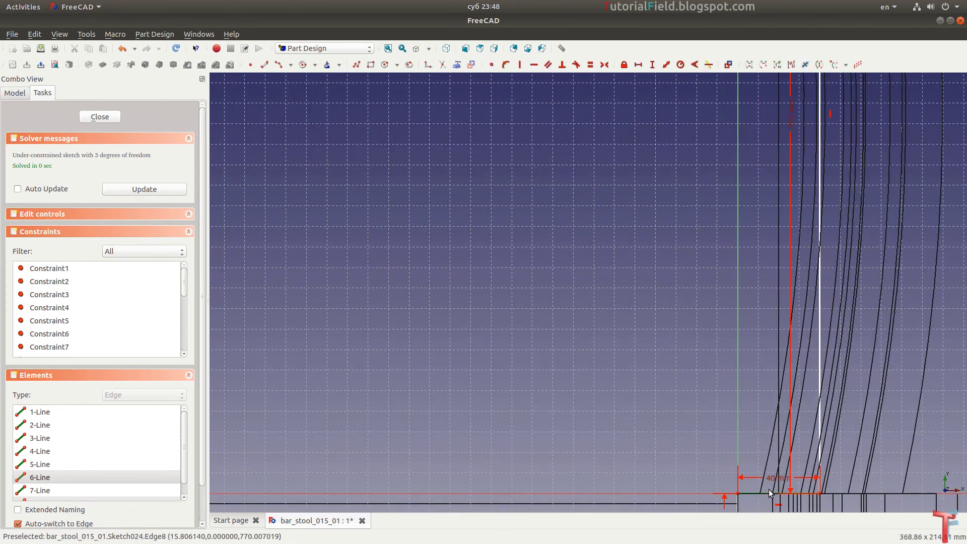
{"action": "key", "text": "h"}
{"action": "scroll", "coordinate": [742, 440], "scroll_direction": "down", "scroll_amount": 3}
{"action": "scroll", "coordinate": [737, 215], "scroll_direction": "up", "scroll_amount": 2}
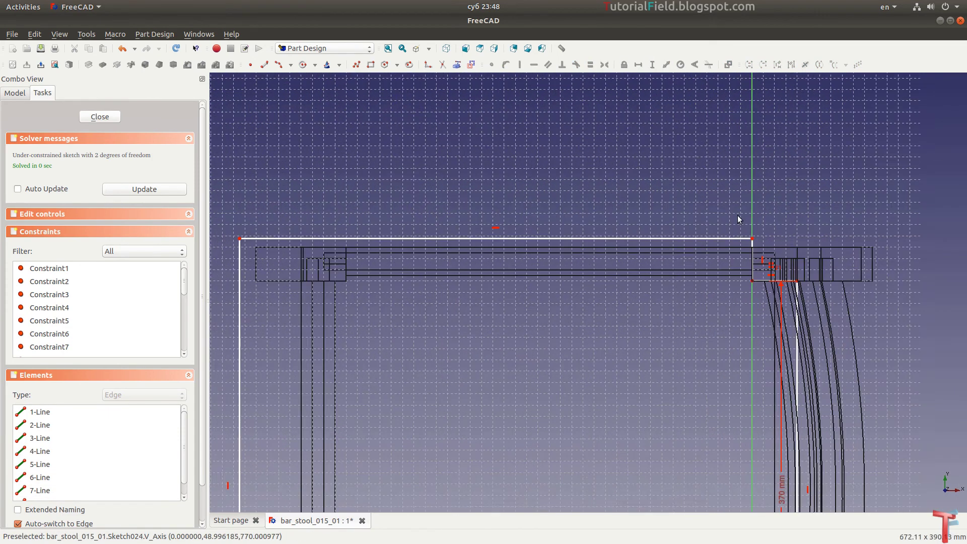
{"action": "scroll", "coordinate": [736, 215], "scroll_direction": "up", "scroll_amount": 2}
{"action": "scroll", "coordinate": [752, 250], "scroll_direction": "up", "scroll_amount": 2}
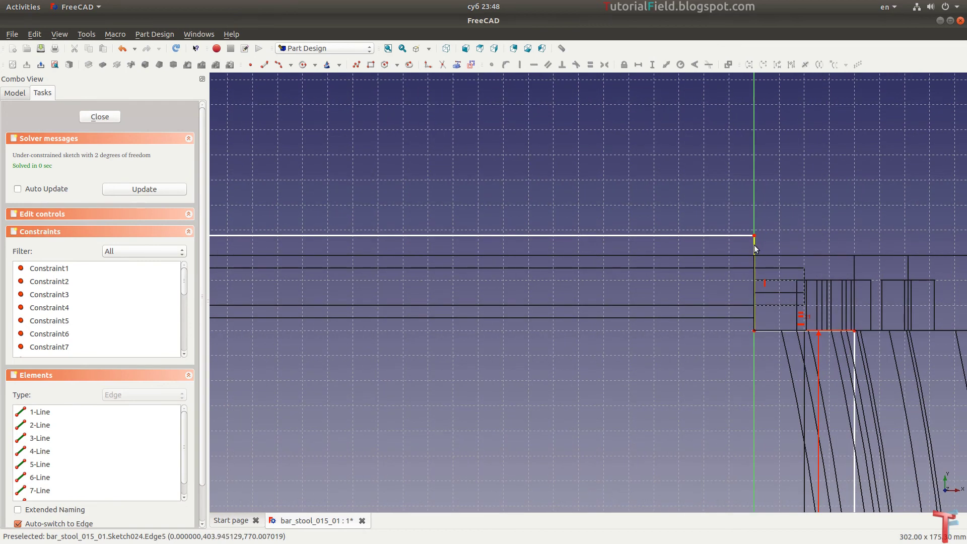
{"action": "scroll", "coordinate": [740, 197], "scroll_direction": "down", "scroll_amount": 1}
{"action": "scroll", "coordinate": [752, 220], "scroll_direction": "down", "scroll_amount": 1}
{"action": "scroll", "coordinate": [750, 207], "scroll_direction": "down", "scroll_amount": 3}
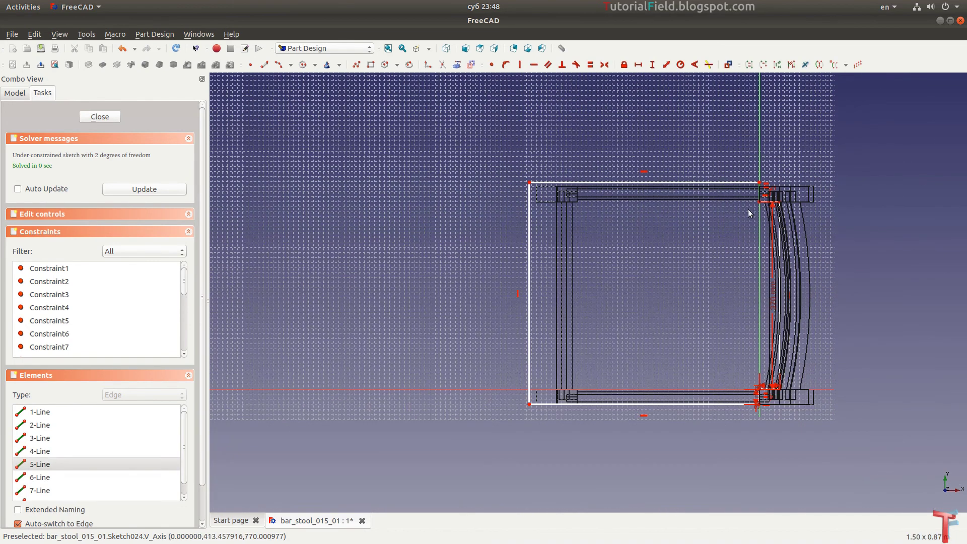
{"action": "scroll", "coordinate": [770, 376], "scroll_direction": "up", "scroll_amount": 3}
{"action": "scroll", "coordinate": [735, 404], "scroll_direction": "up", "scroll_amount": 3}
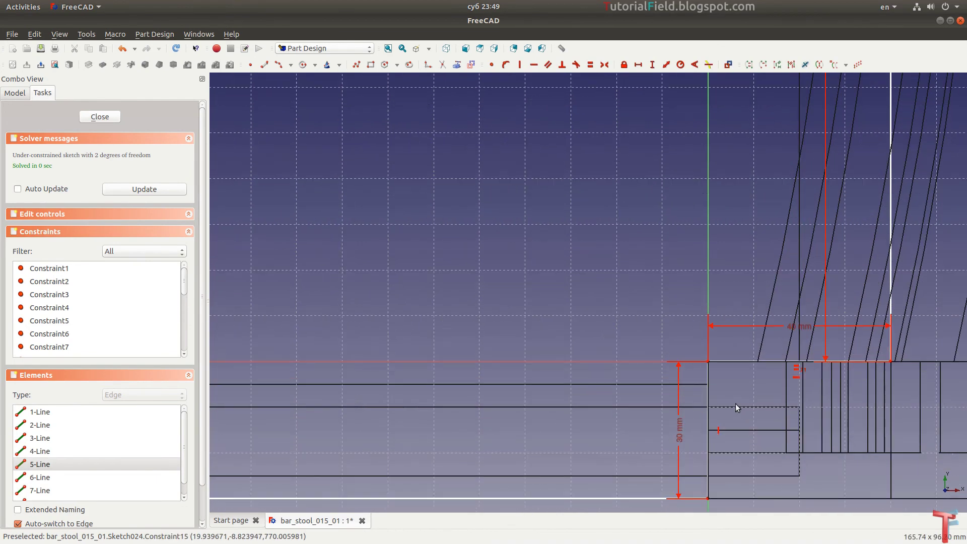
{"action": "left_click", "coordinate": [708, 401]}
Set the bottom edge to 415 mm and close the fully constrained sketch.
{"action": "scroll", "coordinate": [744, 413], "scroll_direction": "down", "scroll_amount": 3}
{"action": "scroll", "coordinate": [736, 280], "scroll_direction": "down", "scroll_amount": 3}
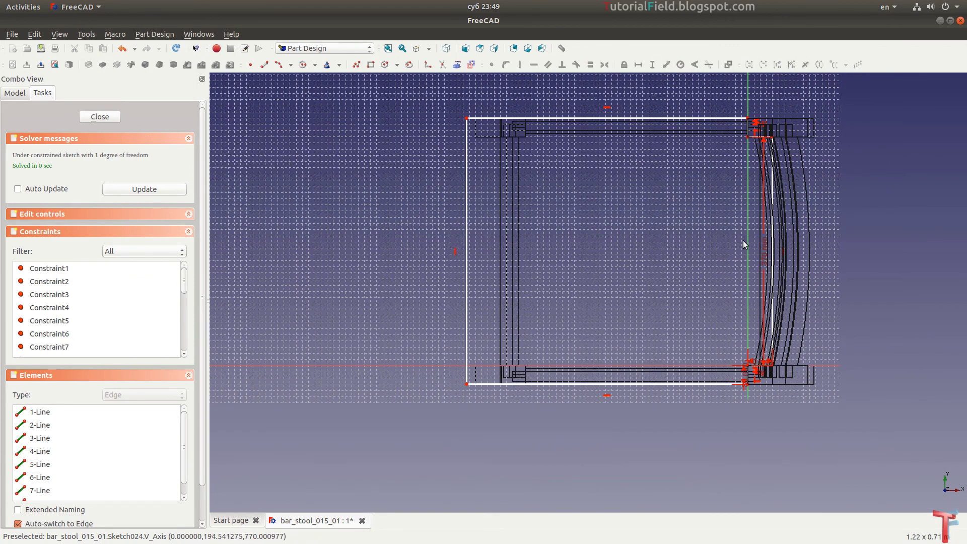
{"action": "scroll", "coordinate": [637, 272], "scroll_direction": "down", "scroll_amount": 2}
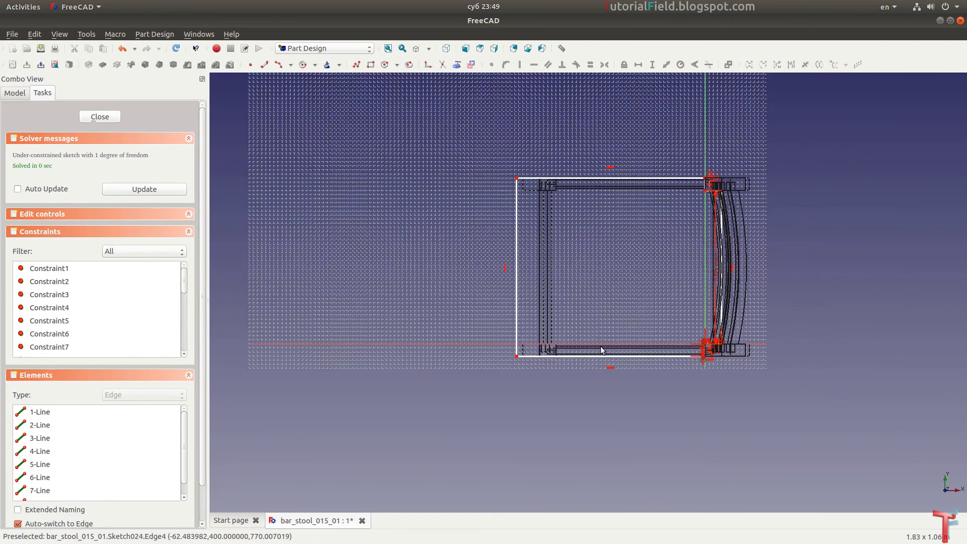
{"action": "scroll", "coordinate": [603, 367], "scroll_direction": "up", "scroll_amount": 3}
{"action": "left_click", "coordinate": [620, 337]}
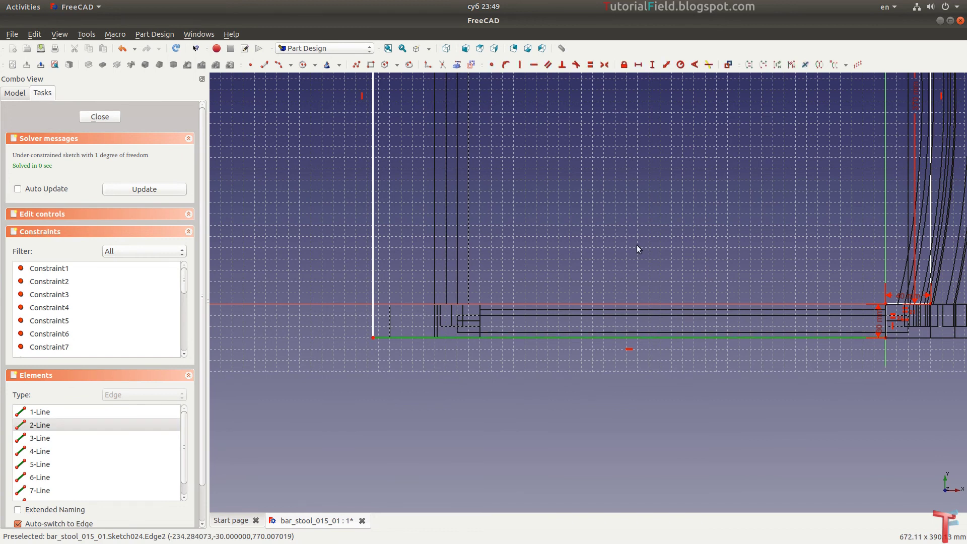
{"action": "type", "text": "l"}
{"action": "type", "text": "415"}
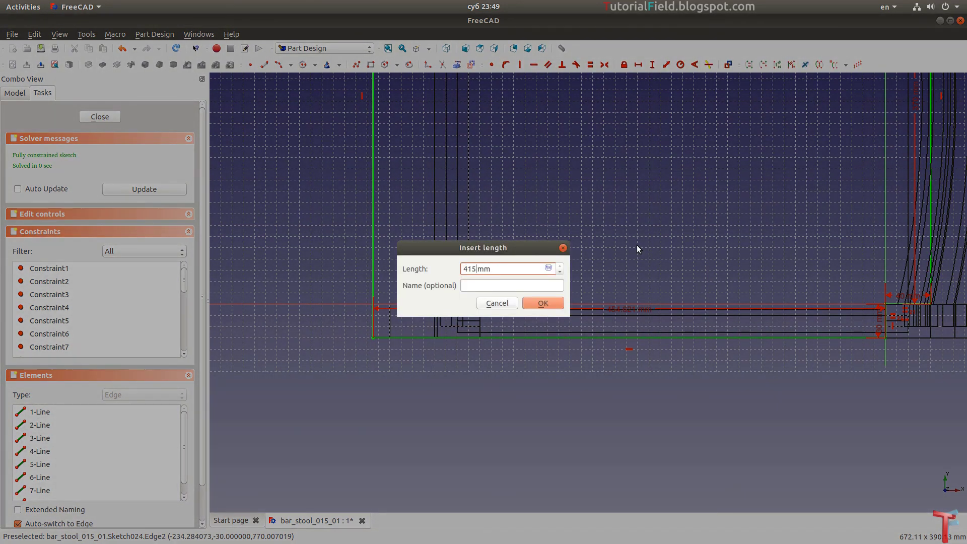
{"action": "key", "text": "Return"}
{"action": "scroll", "coordinate": [590, 286], "scroll_direction": "down", "scroll_amount": 2}
{"action": "scroll", "coordinate": [535, 215], "scroll_direction": "down", "scroll_amount": 2}
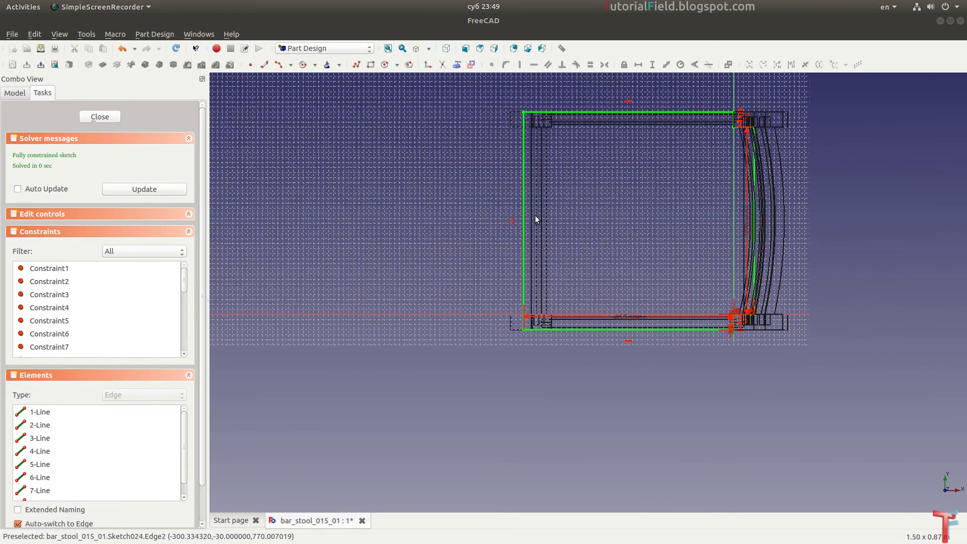
{"action": "left_click", "coordinate": [92, 119]}
Pad the seat sketch 40 mm thick into the seat board.
{"action": "left_click", "coordinate": [31, 149]}
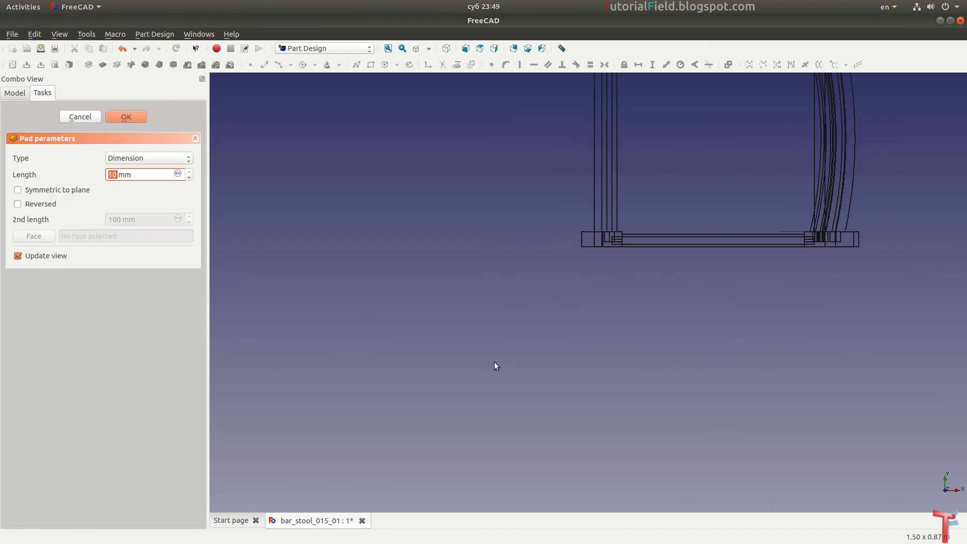
{"action": "middle_click_drag", "start_coordinate": [494, 366], "coordinate": [597, 152]}
{"action": "scroll", "coordinate": [597, 152], "scroll_direction": "up", "scroll_amount": 2}
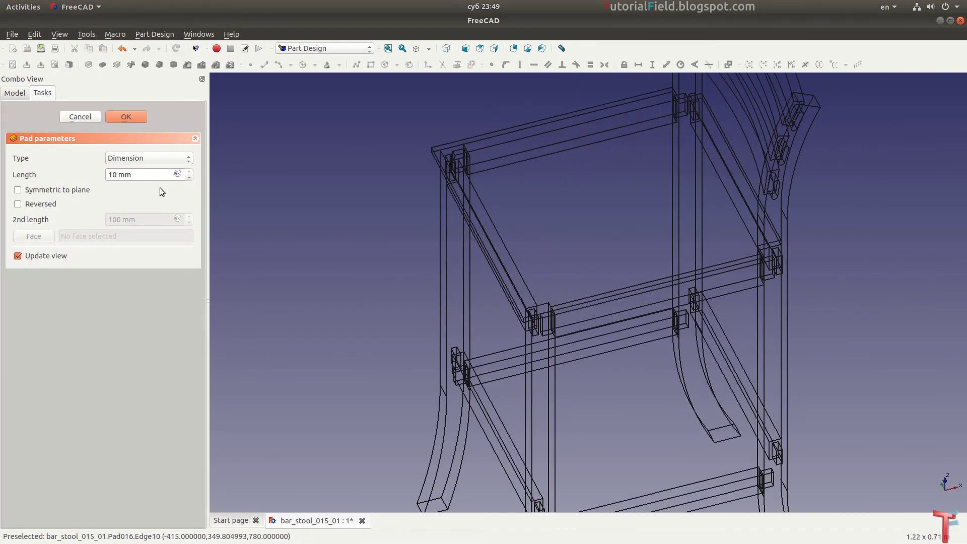
{"action": "scroll", "coordinate": [140, 172], "scroll_direction": "up", "scroll_amount": 8}
{"action": "scroll", "coordinate": [140, 173], "scroll_direction": "up", "scroll_amount": 7}
{"action": "scroll", "coordinate": [140, 173], "scroll_direction": "up", "scroll_amount": 5}
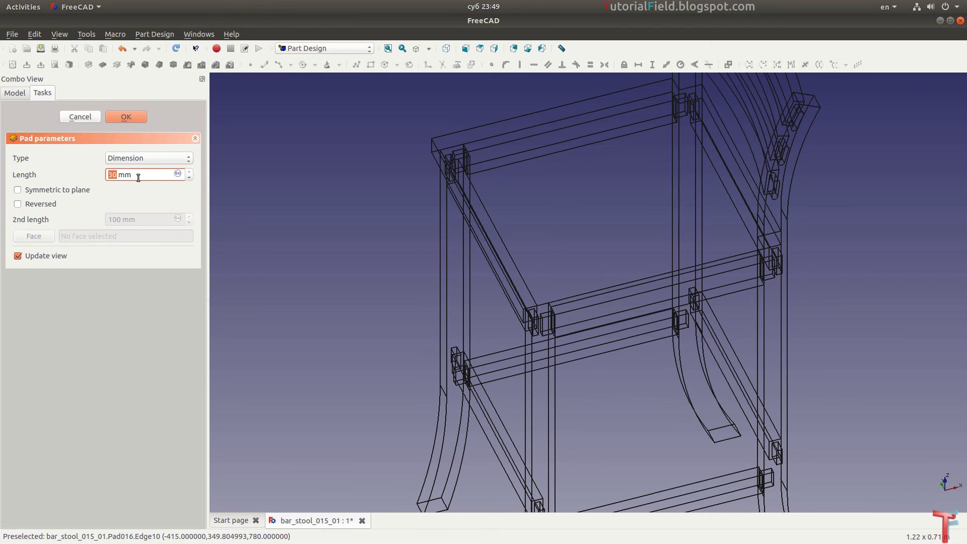
{"action": "type", "text": "40"}
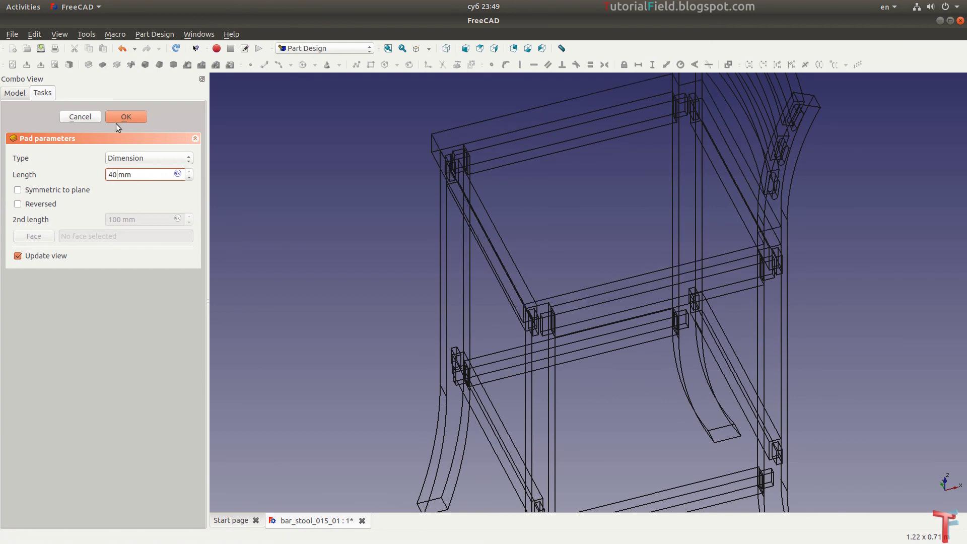
{"action": "left_click", "coordinate": [115, 117]}
Switch the draw style to As is so the stool shows shaded.
{"action": "scroll", "coordinate": [429, 332], "scroll_direction": "down", "scroll_amount": 5}
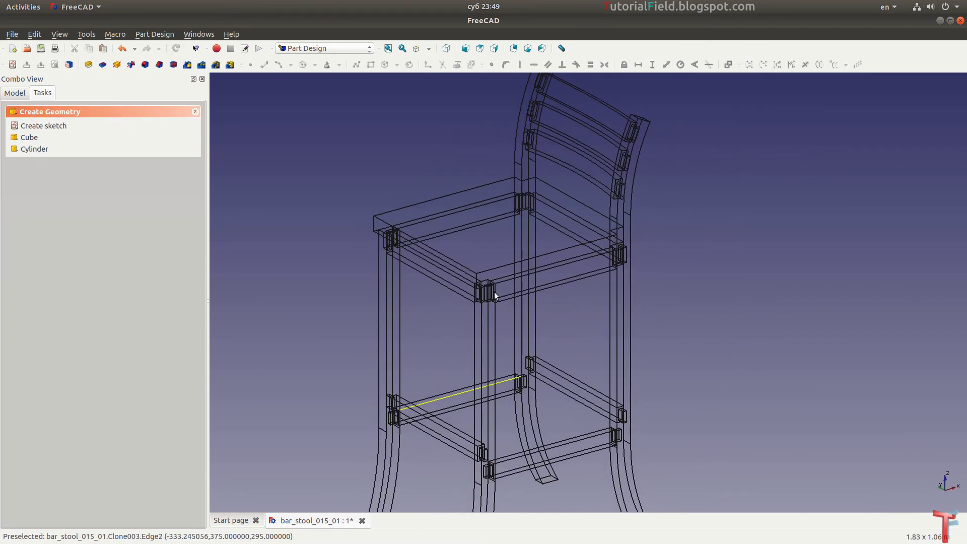
{"action": "scroll", "coordinate": [522, 214], "scroll_direction": "up", "scroll_amount": 2}
{"action": "scroll", "coordinate": [521, 215], "scroll_direction": "up", "scroll_amount": 2}
{"action": "left_click", "coordinate": [429, 48]}
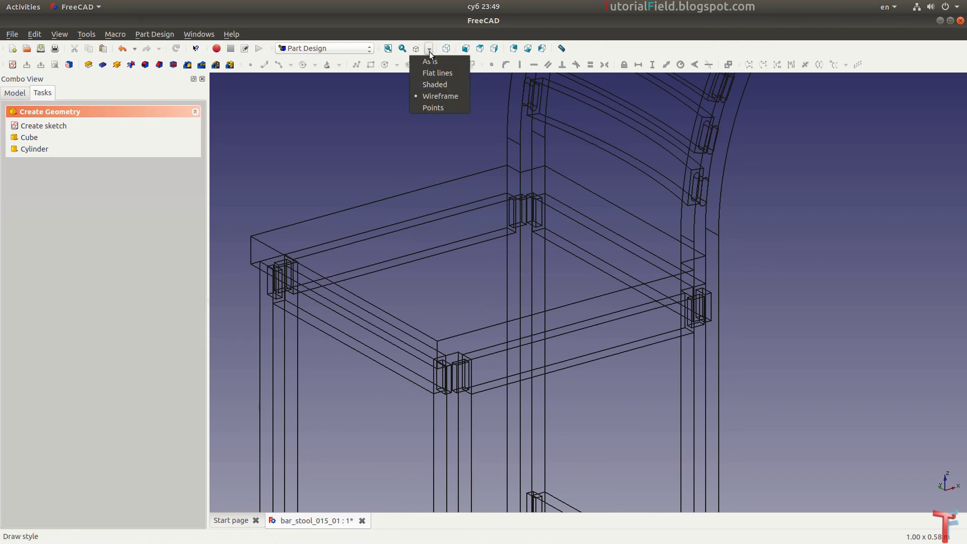
{"action": "scroll", "coordinate": [452, 247], "scroll_direction": "down", "scroll_amount": 2}
{"action": "scroll", "coordinate": [432, 222], "scroll_direction": "up", "scroll_amount": 2}
{"action": "scroll", "coordinate": [399, 153], "scroll_direction": "up", "scroll_amount": 1}
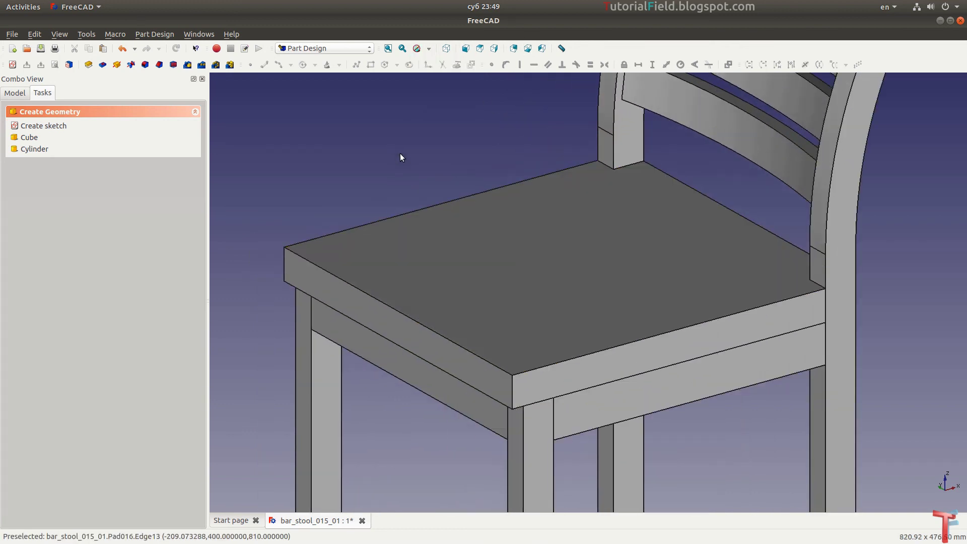
{"action": "key", "text": "alt+Tab"}
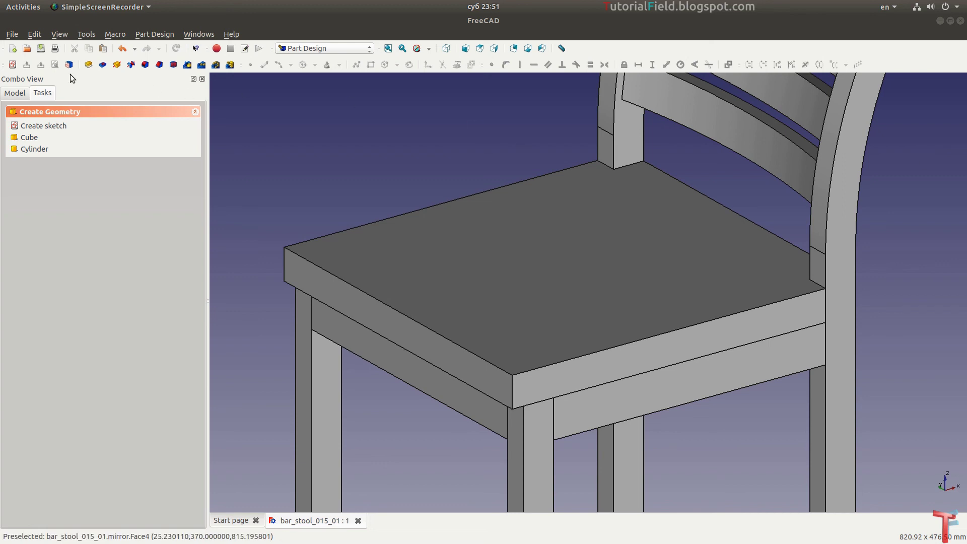
Create a new sketch on the reversed YZ plane.
{"action": "left_click", "coordinate": [13, 65]}
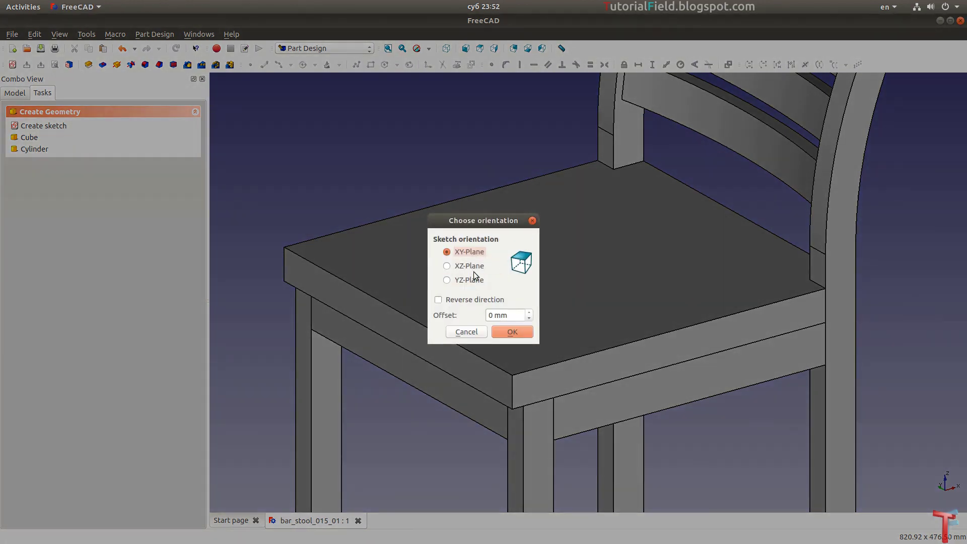
{"action": "left_click", "coordinate": [472, 279]}
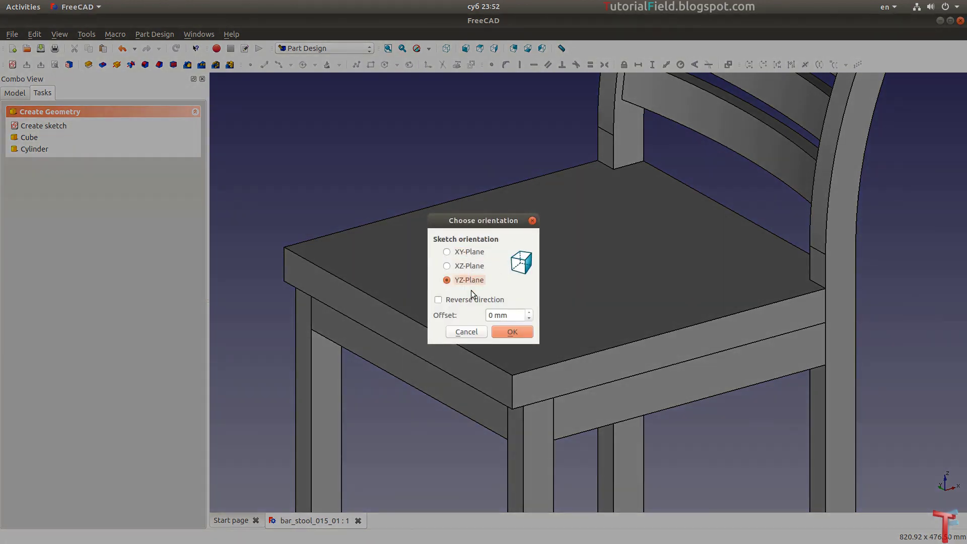
{"action": "left_click", "coordinate": [509, 335]}
{"action": "scroll", "coordinate": [509, 336], "scroll_direction": "down", "scroll_amount": 5}
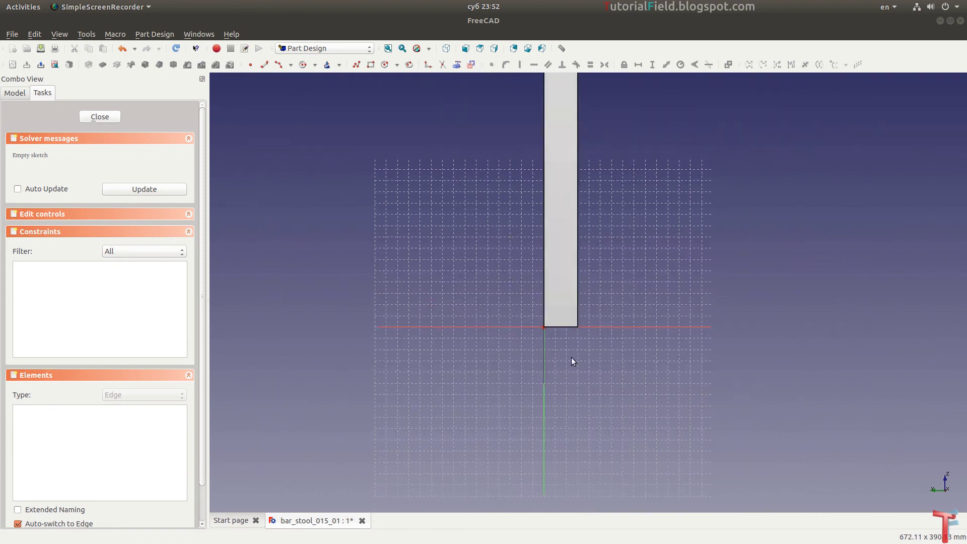
{"action": "scroll", "coordinate": [571, 357], "scroll_direction": "down", "scroll_amount": 4}
{"action": "scroll", "coordinate": [547, 370], "scroll_direction": "up", "scroll_amount": 3}
{"action": "scroll", "coordinate": [546, 368], "scroll_direction": "up", "scroll_amount": 3}
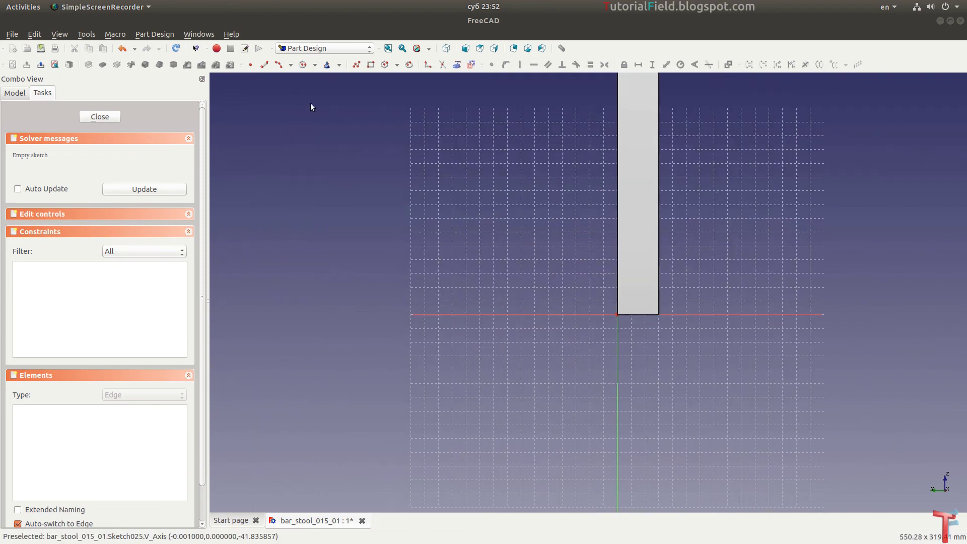
Draw a rectangle beside the leg profile and close the sketch.
{"action": "left_click", "coordinate": [370, 65]}
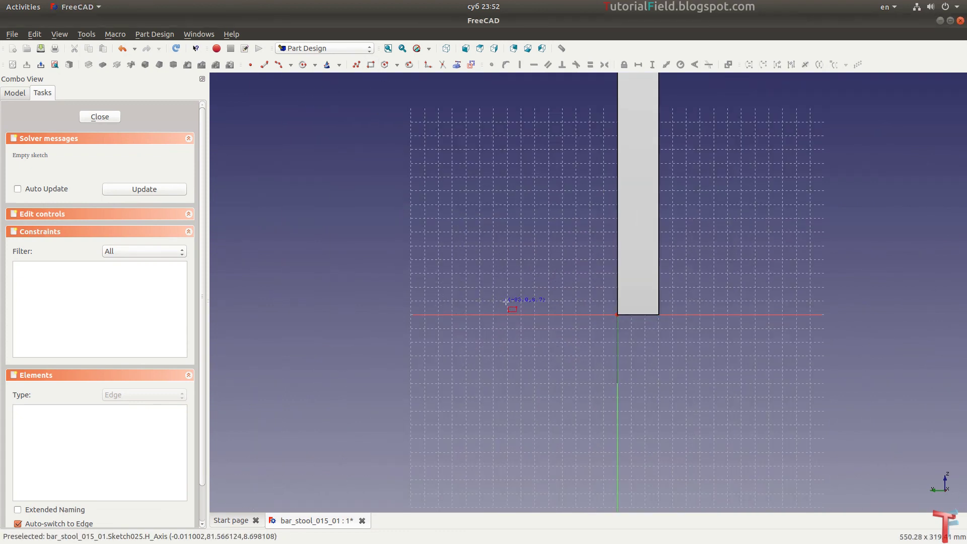
{"action": "left_click", "coordinate": [361, 253]}
{"action": "left_click", "coordinate": [594, 305]}
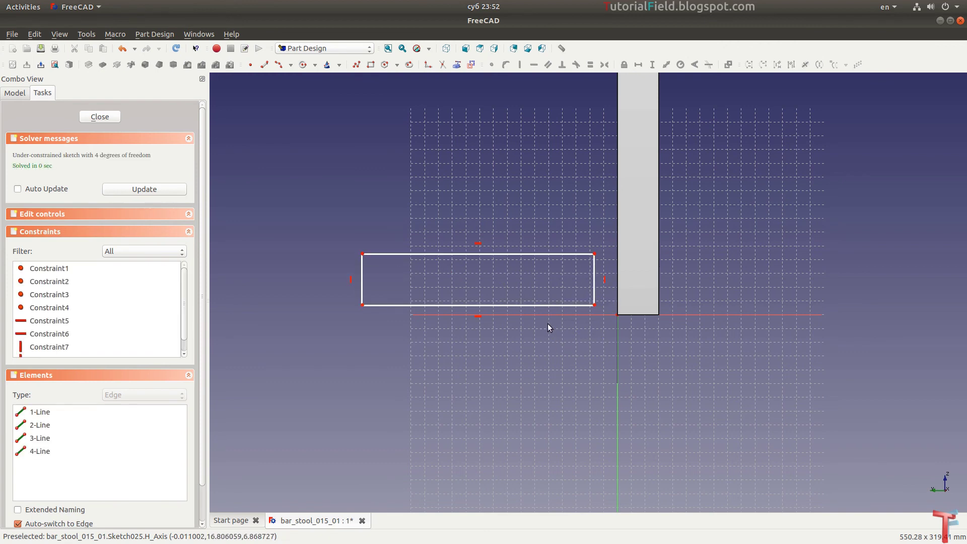
{"action": "left_click", "coordinate": [105, 117]}
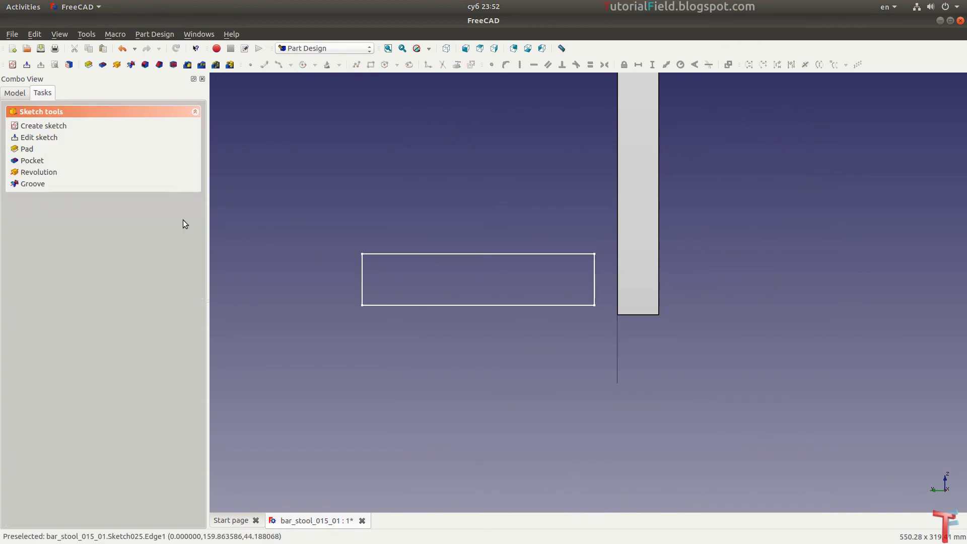
Raise Sketch025's placement to z 770 mm.
{"action": "left_click", "coordinate": [14, 92]}
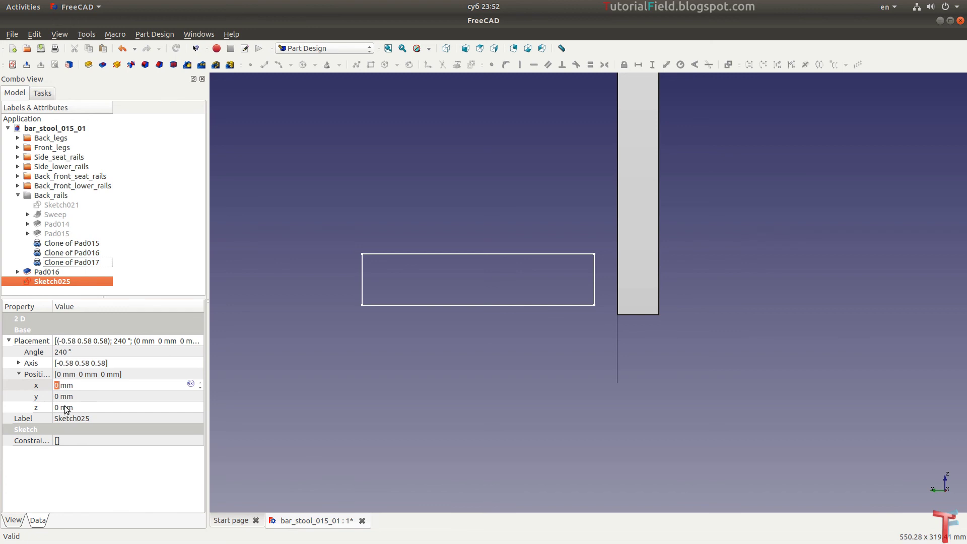
{"action": "left_click", "coordinate": [66, 408]}
{"action": "type", "text": "770"}
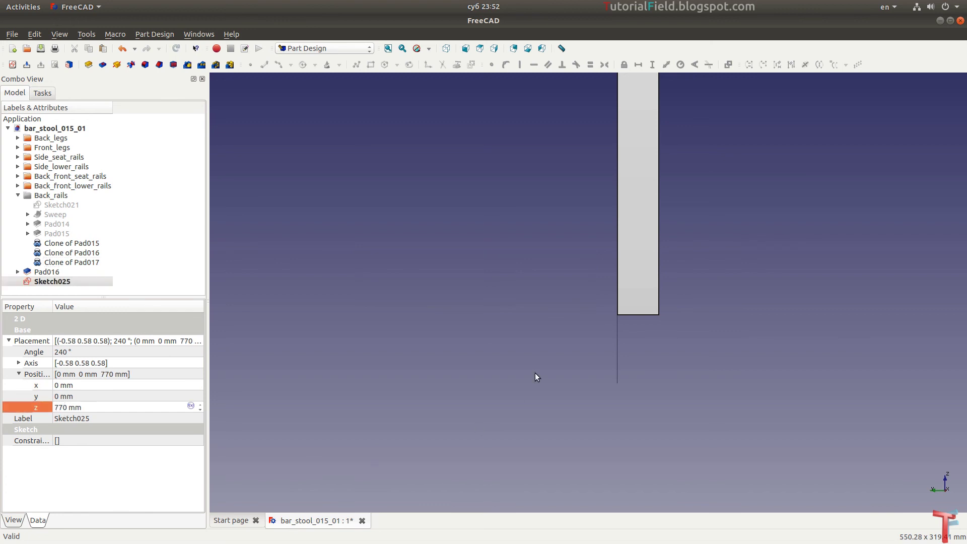
{"action": "scroll", "coordinate": [534, 377], "scroll_direction": "down", "scroll_amount": 3}
{"action": "scroll", "coordinate": [482, 406], "scroll_direction": "down", "scroll_amount": 2}
{"action": "scroll", "coordinate": [500, 273], "scroll_direction": "up", "scroll_amount": 4}
{"action": "scroll", "coordinate": [500, 273], "scroll_direction": "up", "scroll_amount": 2}
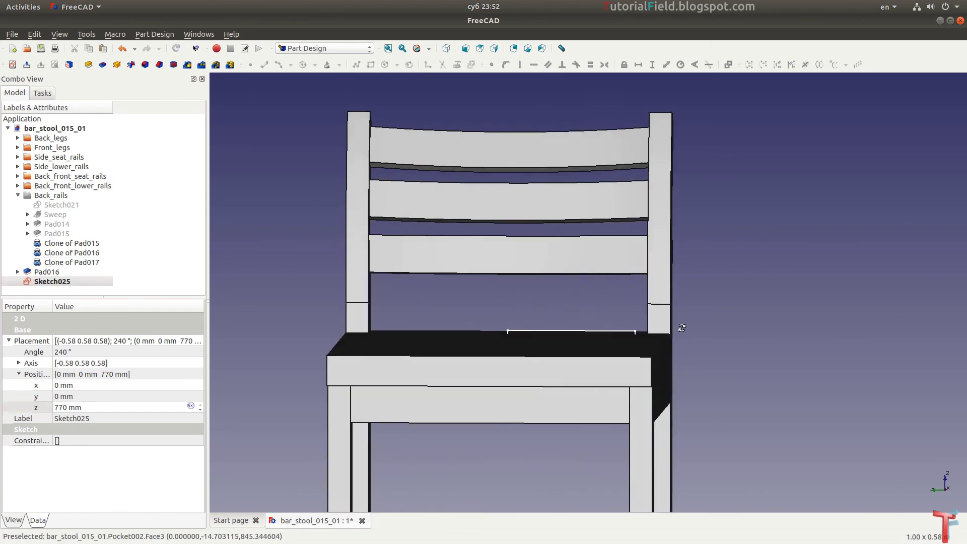
{"action": "middle_click_drag", "start_coordinate": [682, 327], "coordinate": [557, 367]}
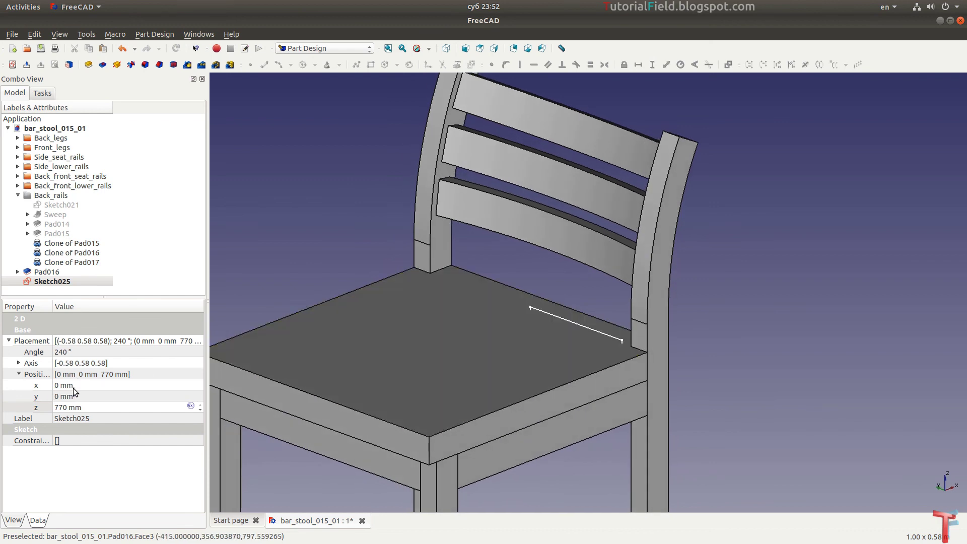
Set Sketch025's x position to −415 mm and right-click it to reopen for editing.
{"action": "left_click", "coordinate": [81, 386]}
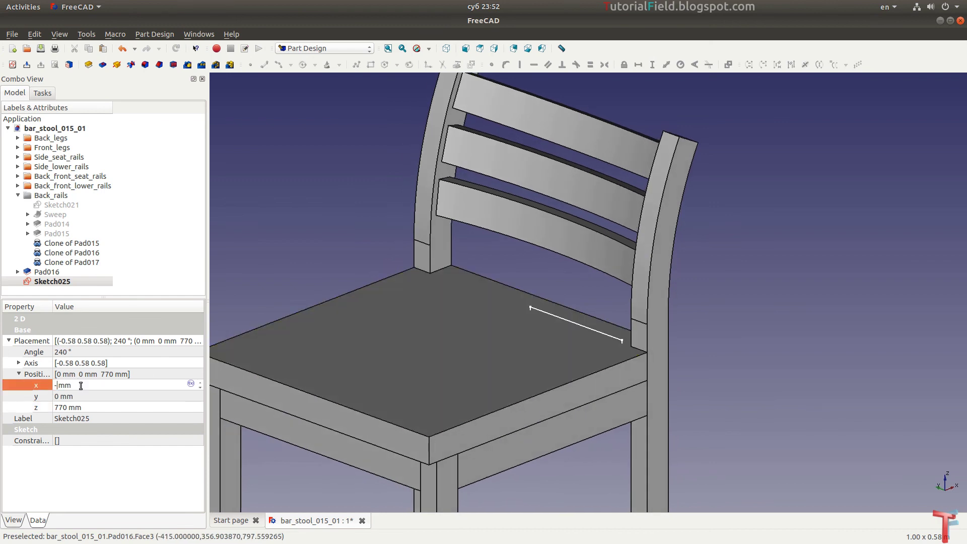
{"action": "type", "text": "415"}
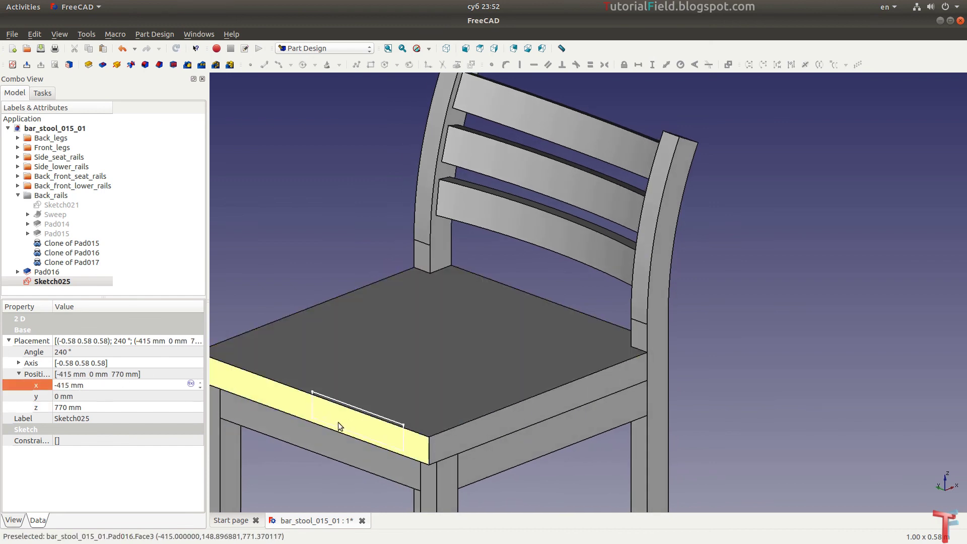
{"action": "middle_click_drag", "start_coordinate": [337, 421], "coordinate": [425, 401]}
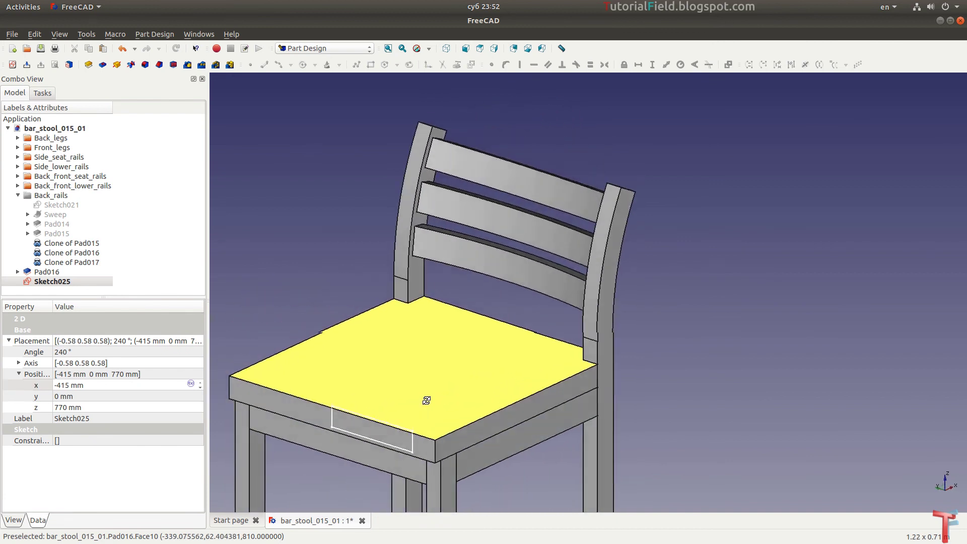
{"action": "right_click", "coordinate": [76, 280]}
Reopen Sketch025 and switch the draw style to Wireframe.
{"action": "left_click", "coordinate": [114, 289]}
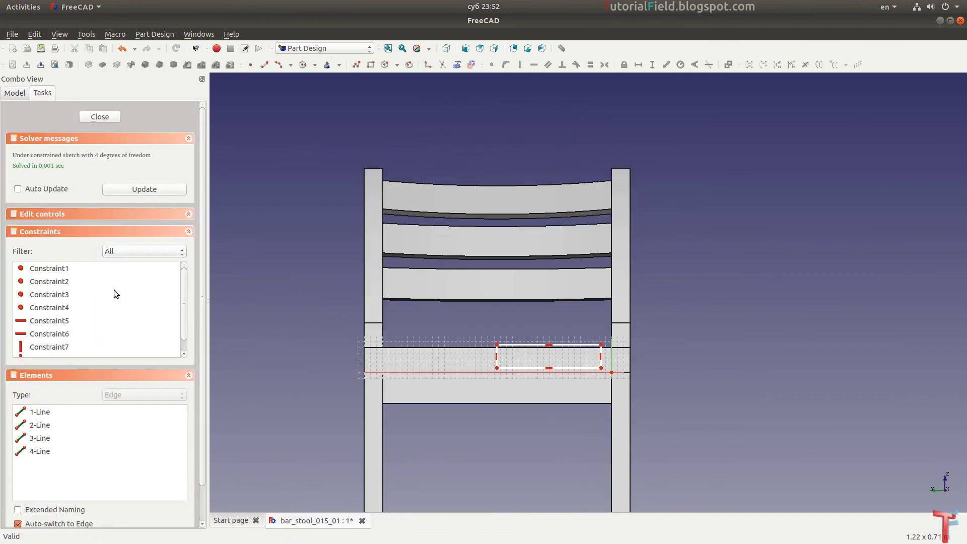
{"action": "scroll", "coordinate": [479, 334], "scroll_direction": "up", "scroll_amount": 5}
{"action": "scroll", "coordinate": [553, 288], "scroll_direction": "down", "scroll_amount": 3}
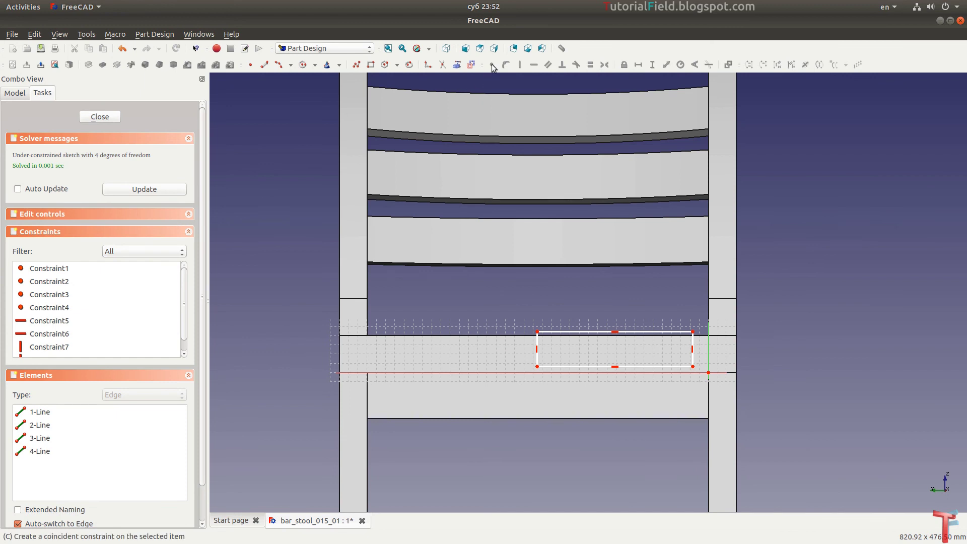
{"action": "left_click", "coordinate": [429, 49]}
{"action": "left_click", "coordinate": [434, 80]}
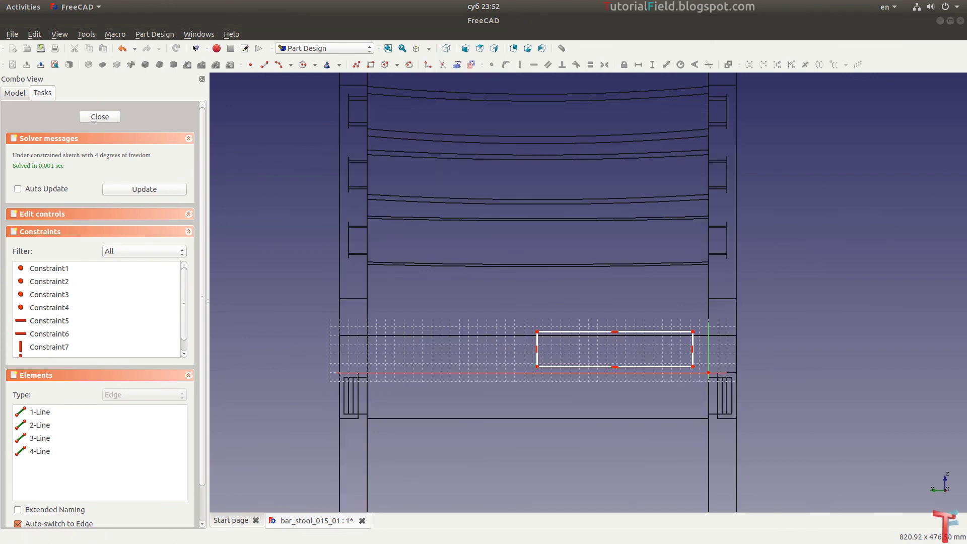
Delete the rectangle's bottom edge, leaving an open three-line shape.
{"action": "scroll", "coordinate": [594, 327], "scroll_direction": "up", "scroll_amount": 1}
{"action": "scroll", "coordinate": [606, 341], "scroll_direction": "up", "scroll_amount": 2}
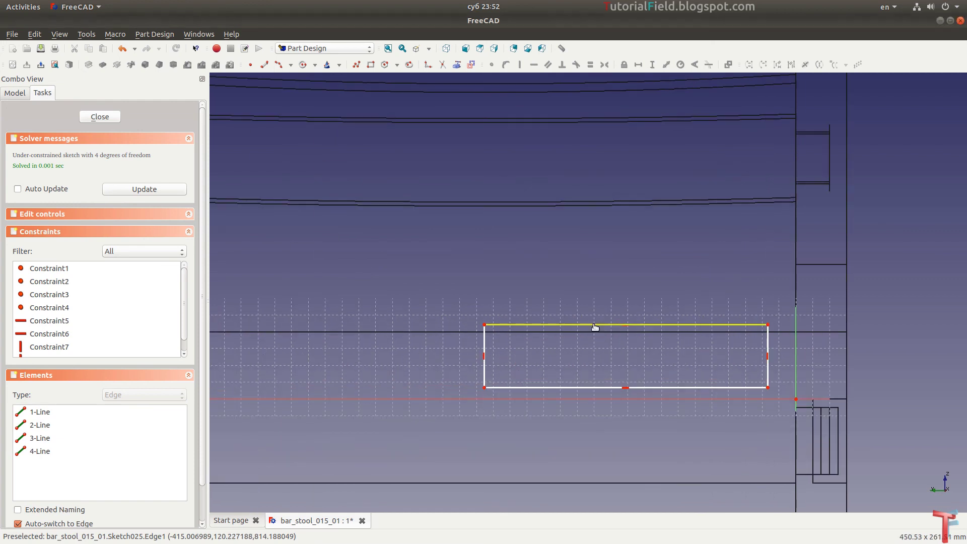
{"action": "left_click_drag", "start_coordinate": [559, 301], "coordinate": [562, 306]}
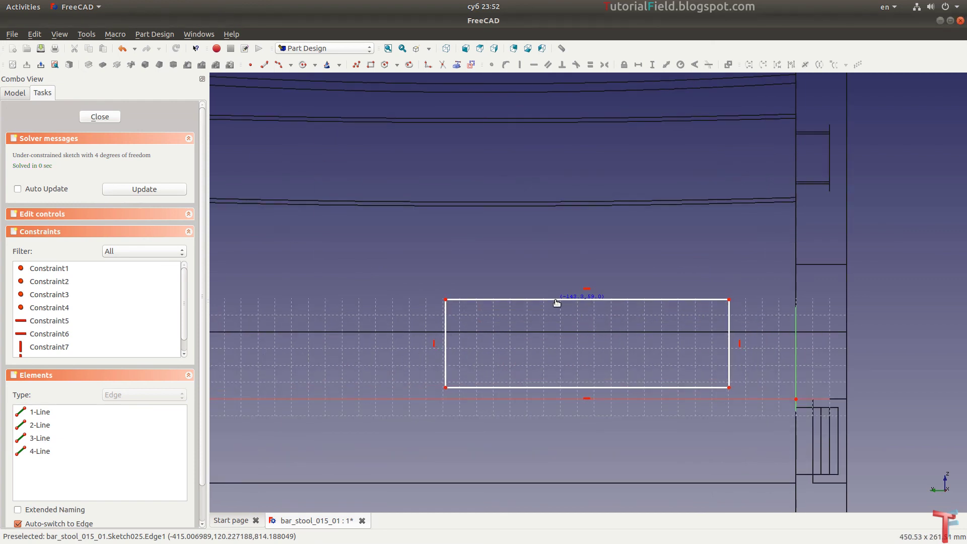
{"action": "left_click", "coordinate": [567, 390]}
{"action": "key", "text": "Delete"}
Move the three-line shape above the seat edge and start a horizontal distance from its right endpoint.
{"action": "scroll", "coordinate": [649, 366], "scroll_direction": "down", "scroll_amount": 1}
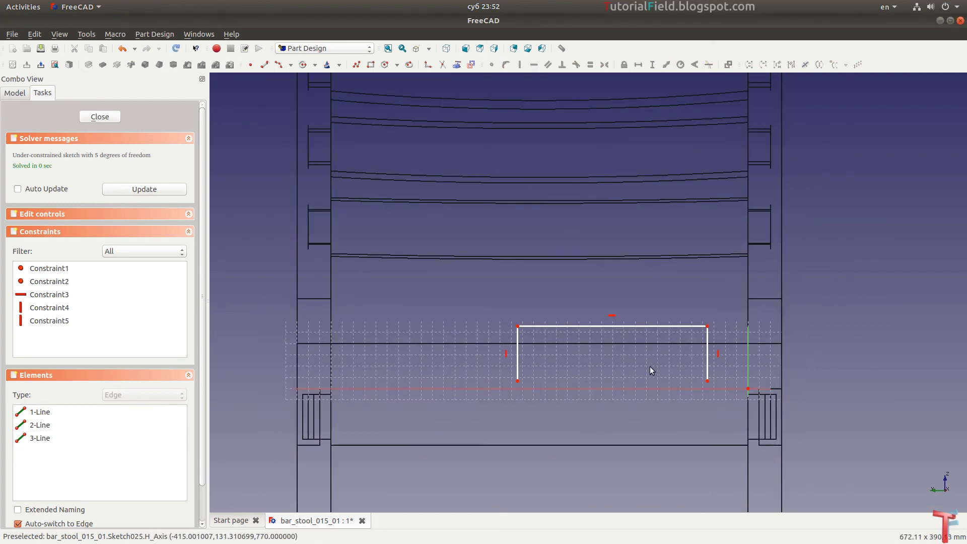
{"action": "scroll", "coordinate": [570, 355], "scroll_direction": "down", "scroll_amount": 2}
{"action": "left_click_drag", "start_coordinate": [550, 368], "coordinate": [404, 331]}
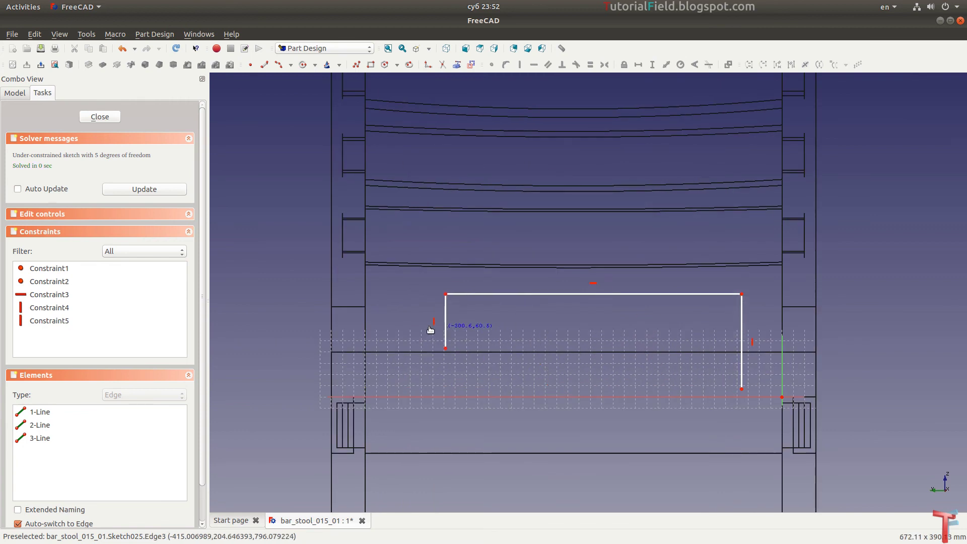
{"action": "left_click_drag", "start_coordinate": [741, 389], "coordinate": [750, 348]}
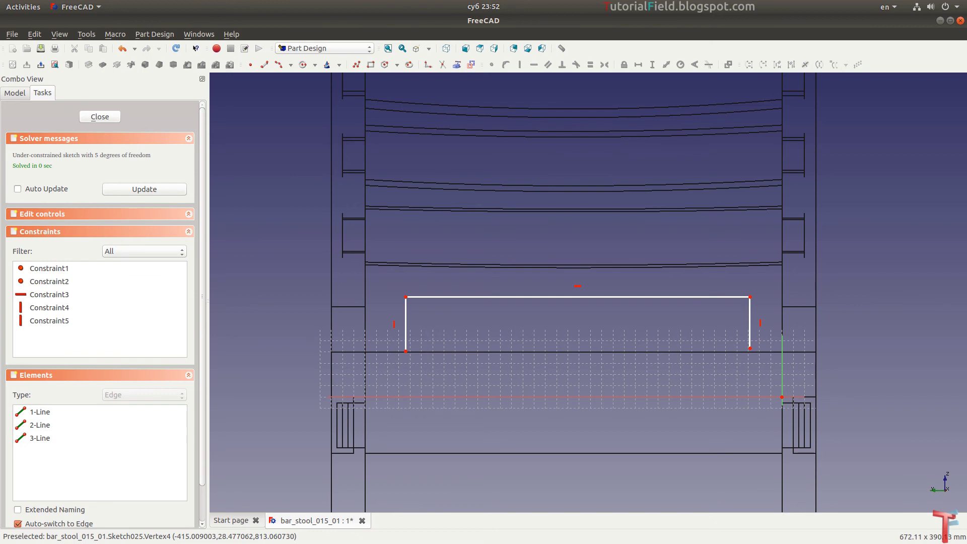
{"action": "left_click", "coordinate": [750, 348]}
{"action": "key", "text": "shift+h"}
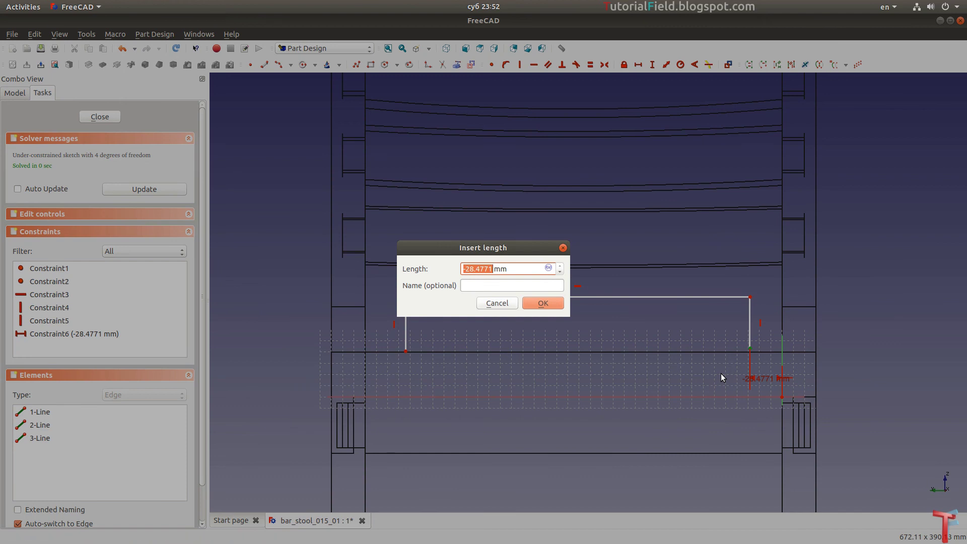
Constrain a 10 mm horizontal side offset and a 30 mm leg length, tidying the labels.
{"action": "type", "text": "10"}
{"action": "key", "text": "Return"}
{"action": "scroll", "coordinate": [760, 367], "scroll_direction": "up", "scroll_amount": 3}
{"action": "scroll", "coordinate": [765, 370], "scroll_direction": "down", "scroll_amount": 3}
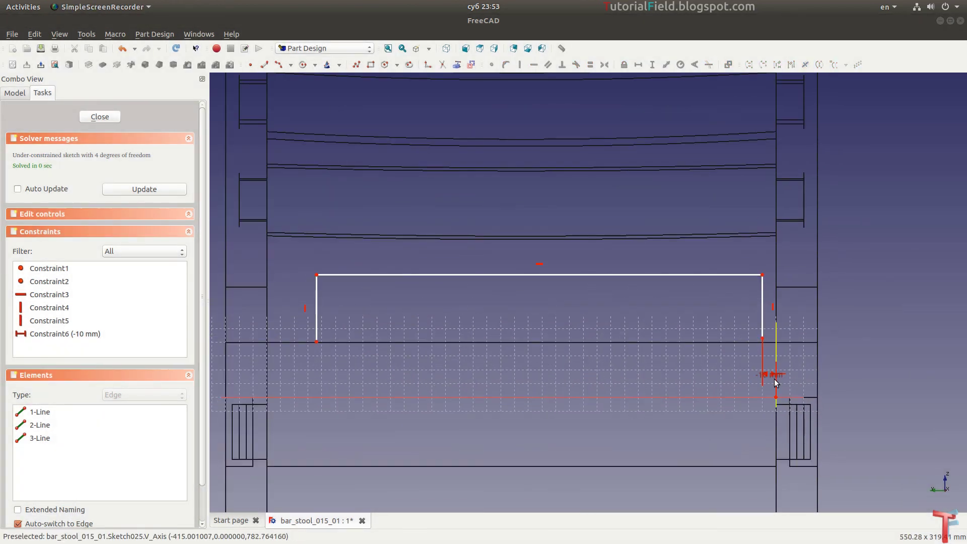
{"action": "scroll", "coordinate": [763, 353], "scroll_direction": "up", "scroll_amount": 3}
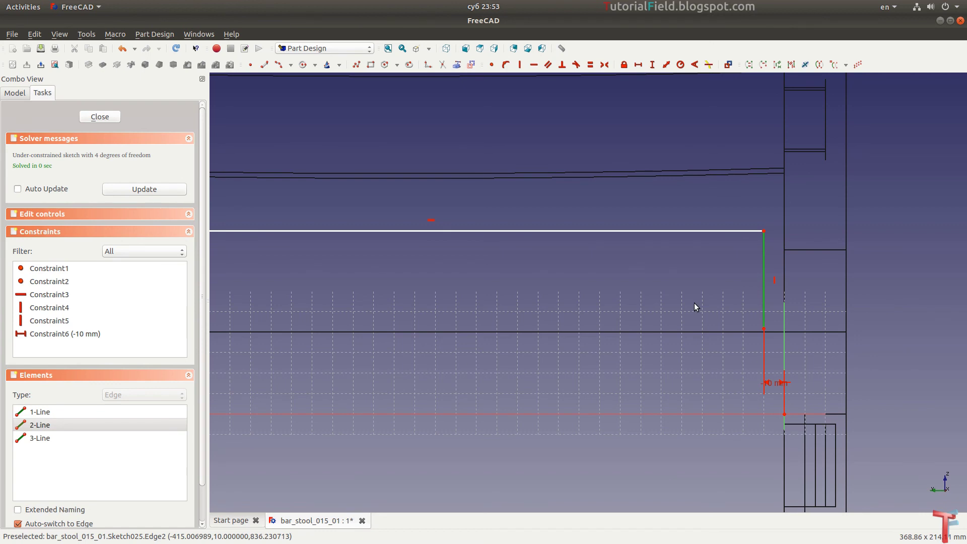
{"action": "type", "text": "i30"}
{"action": "key", "text": "Return"}
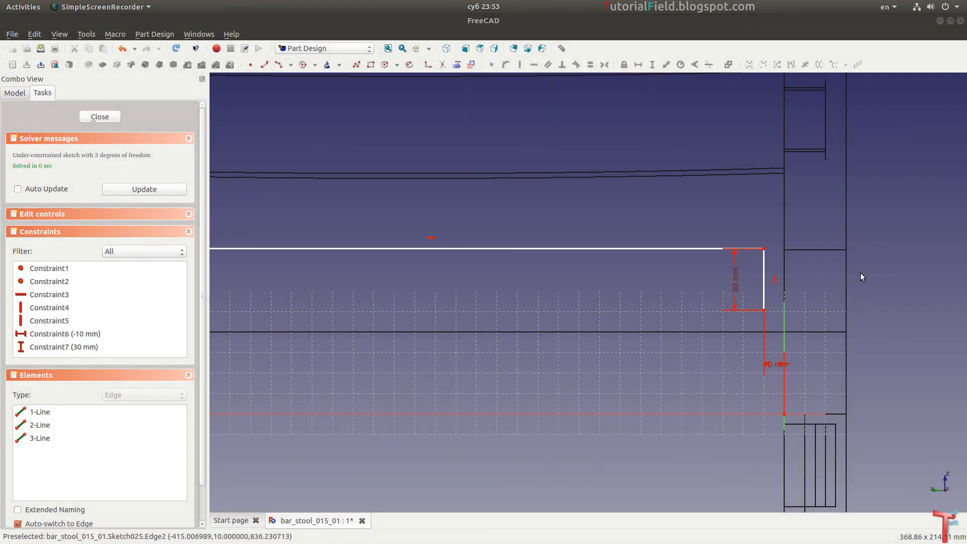
{"action": "left_click_drag", "start_coordinate": [735, 279], "coordinate": [816, 283]}
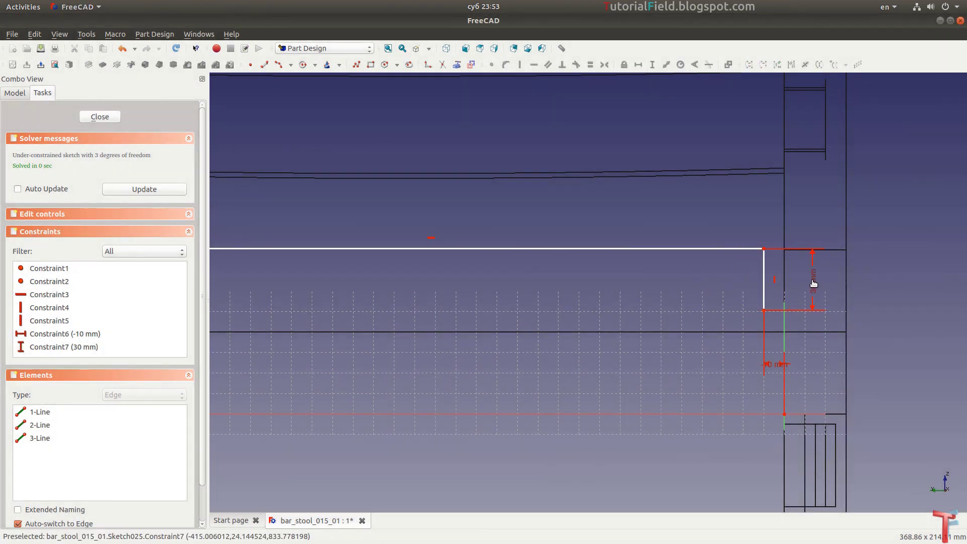
{"action": "left_click_drag", "start_coordinate": [774, 363], "coordinate": [817, 359]}
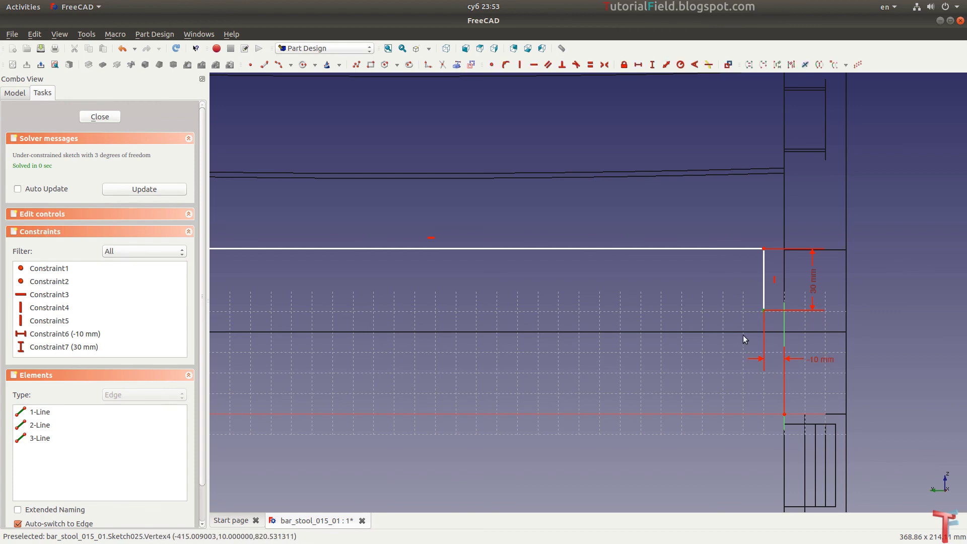
Add a 40 mm vertical offset dimension and move it to the right.
{"action": "type", "text": "i"}
{"action": "type", "text": "40"}
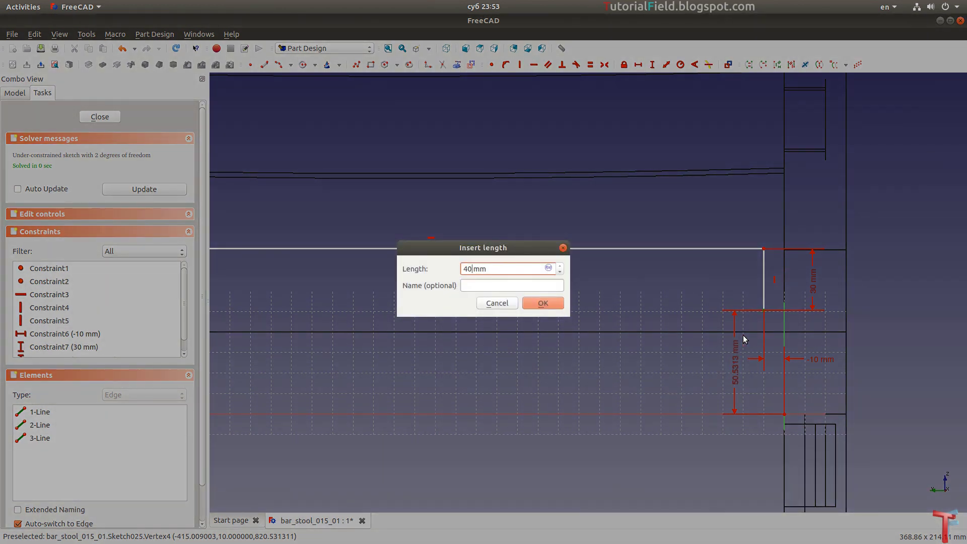
{"action": "key", "text": "Return"}
{"action": "scroll", "coordinate": [768, 358], "scroll_direction": "up", "scroll_amount": 4}
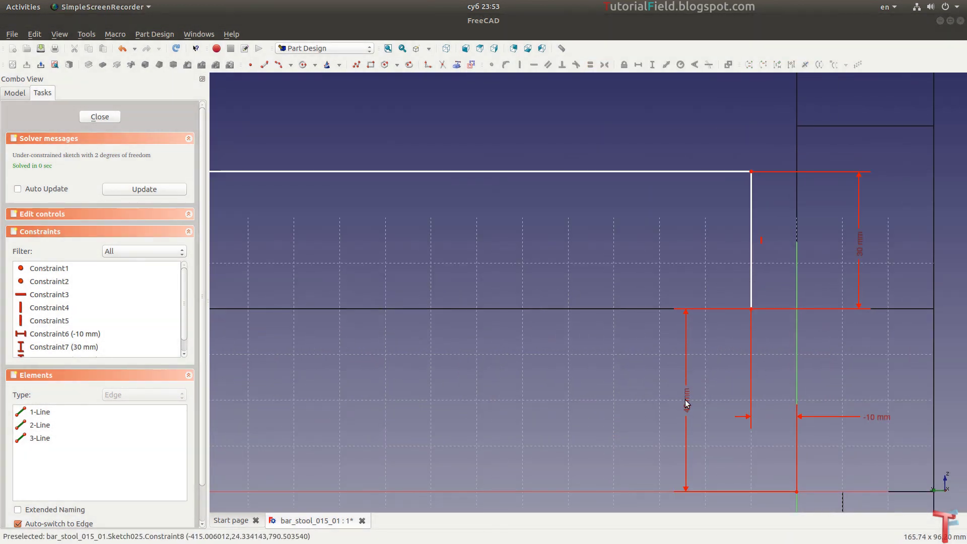
{"action": "mouse_move", "coordinate": [686, 408]}
{"action": "left_mouse_down"}
{"action": "mouse_move", "coordinate": [860, 414]}
{"action": "mouse_move", "coordinate": [821, 413]}
{"action": "mouse_move", "coordinate": [820, 347]}
{"action": "left_mouse_up"}
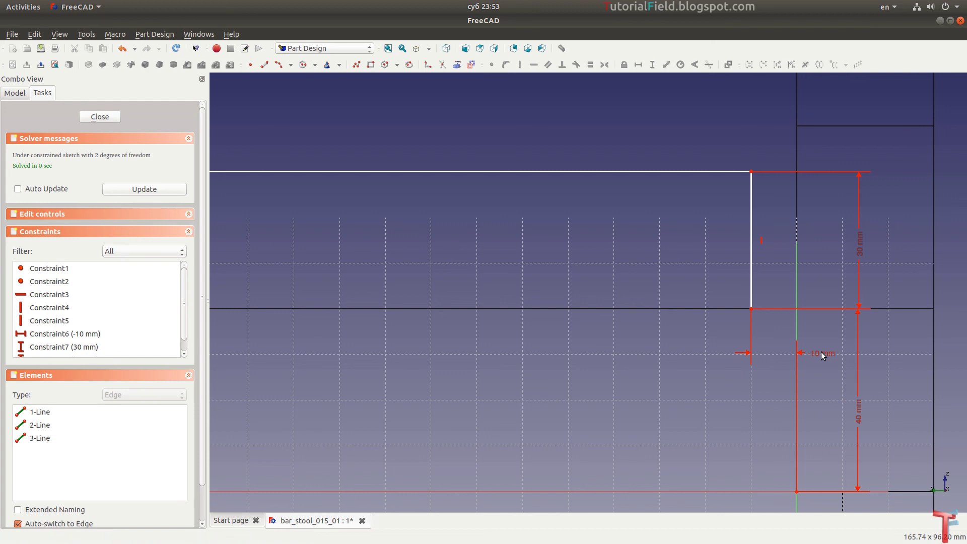
Set the top line's length to 350 mm.
{"action": "left_click", "coordinate": [500, 172]}
{"action": "type", "text": "l"}
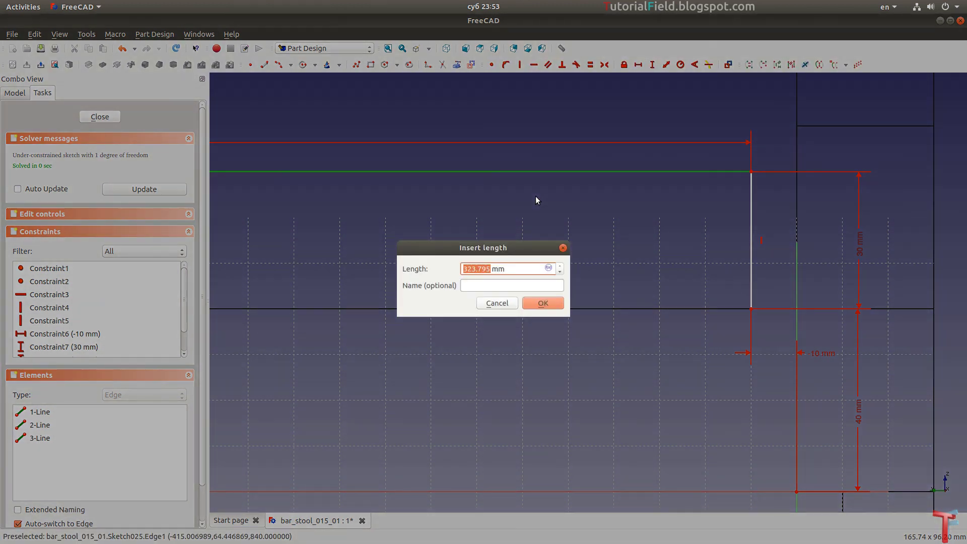
{"action": "type", "text": "300"}
{"action": "key", "text": "Return"}
{"action": "scroll", "coordinate": [589, 237], "scroll_direction": "down", "scroll_amount": 5}
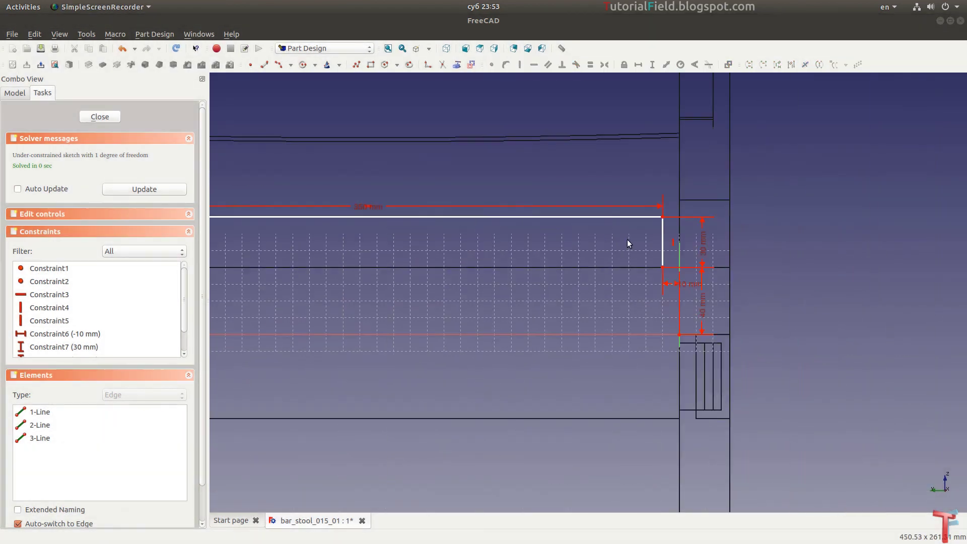
{"action": "scroll", "coordinate": [627, 242], "scroll_direction": "down", "scroll_amount": 5}
{"action": "scroll", "coordinate": [433, 246], "scroll_direction": "up", "scroll_amount": 4}
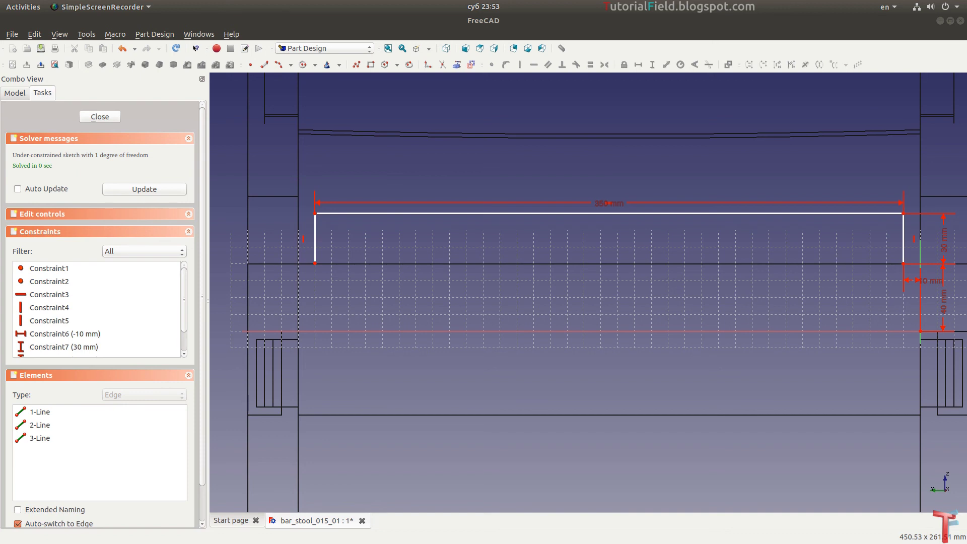
Make the left and right legs equal in length.
{"action": "left_click", "coordinate": [315, 251]}
{"action": "left_click", "coordinate": [903, 242]}
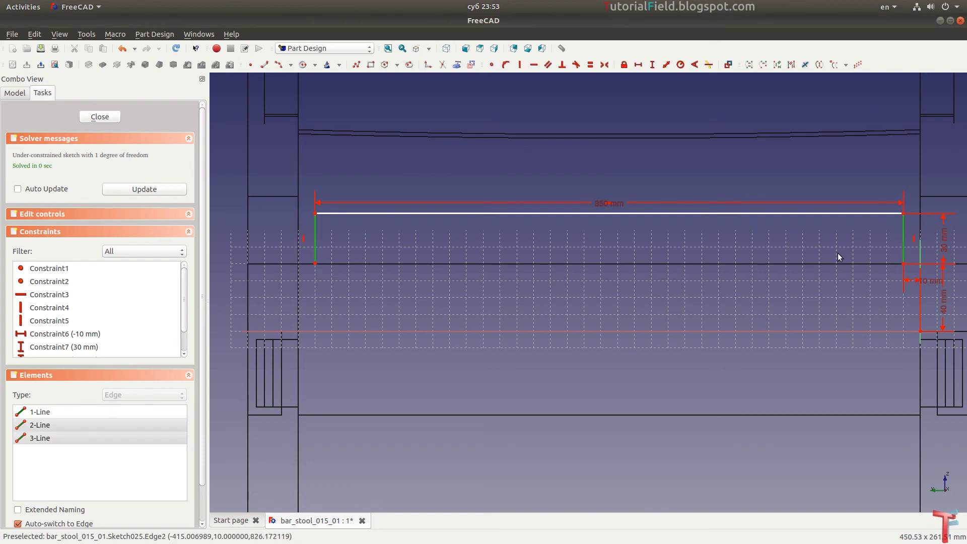
{"action": "key", "text": "e"}
{"action": "scroll", "coordinate": [605, 257], "scroll_direction": "down", "scroll_amount": 2}
{"action": "scroll", "coordinate": [619, 262], "scroll_direction": "up", "scroll_amount": 2}
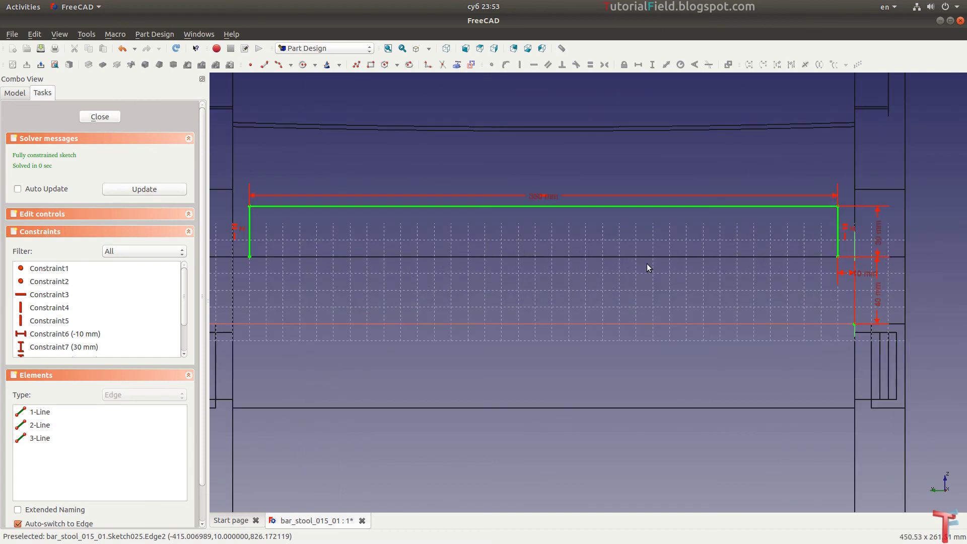
Draw a long shallow arc and constrain its radius to 2000 mm.
{"action": "left_click", "coordinate": [278, 64]}
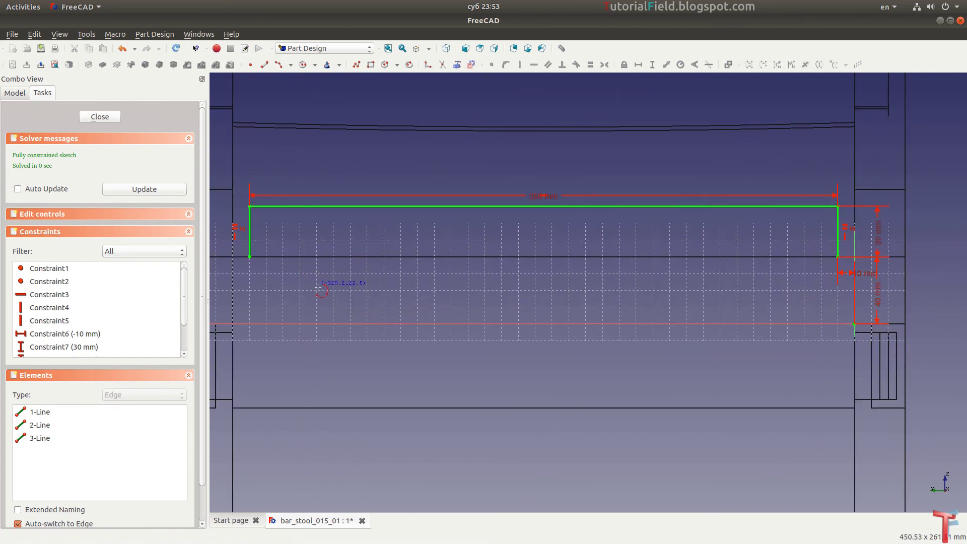
{"action": "left_click", "coordinate": [353, 267]}
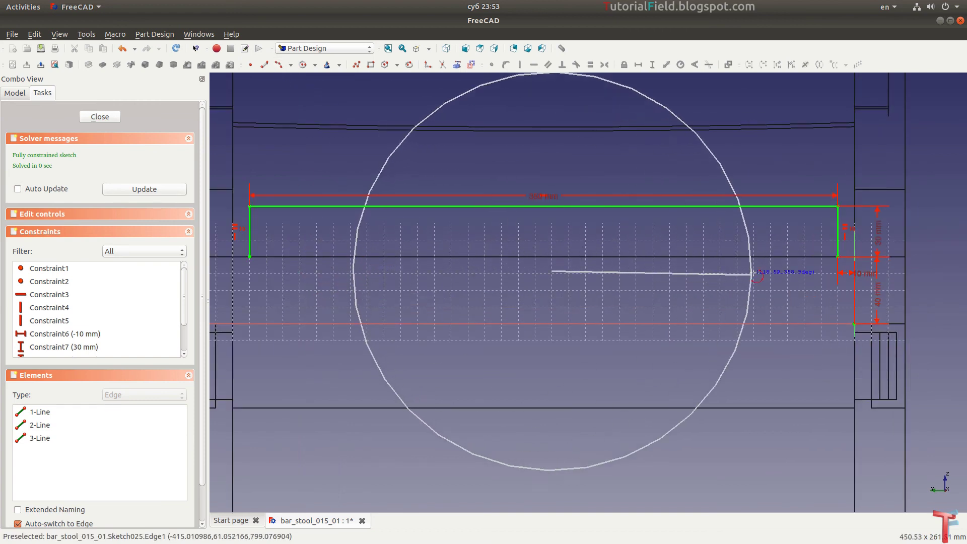
{"action": "left_click", "coordinate": [762, 270]}
{"action": "left_click", "coordinate": [569, 270]}
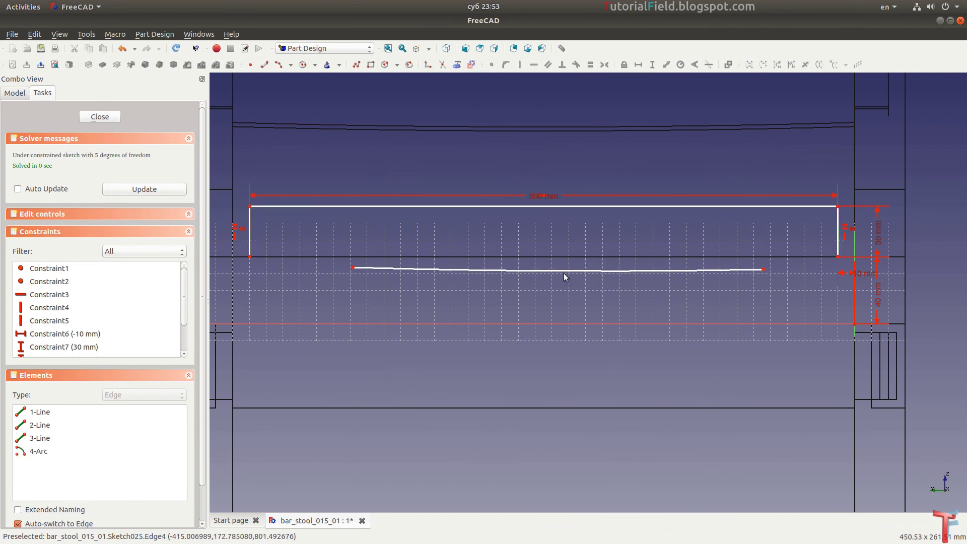
{"action": "left_click", "coordinate": [563, 275]}
{"action": "key", "text": "shift+r"}
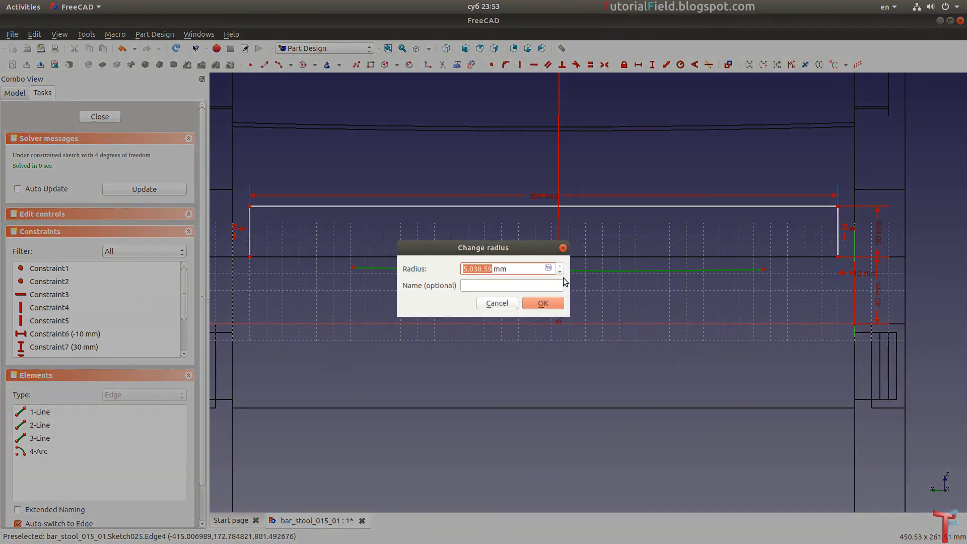
{"action": "type", "text": "20"}
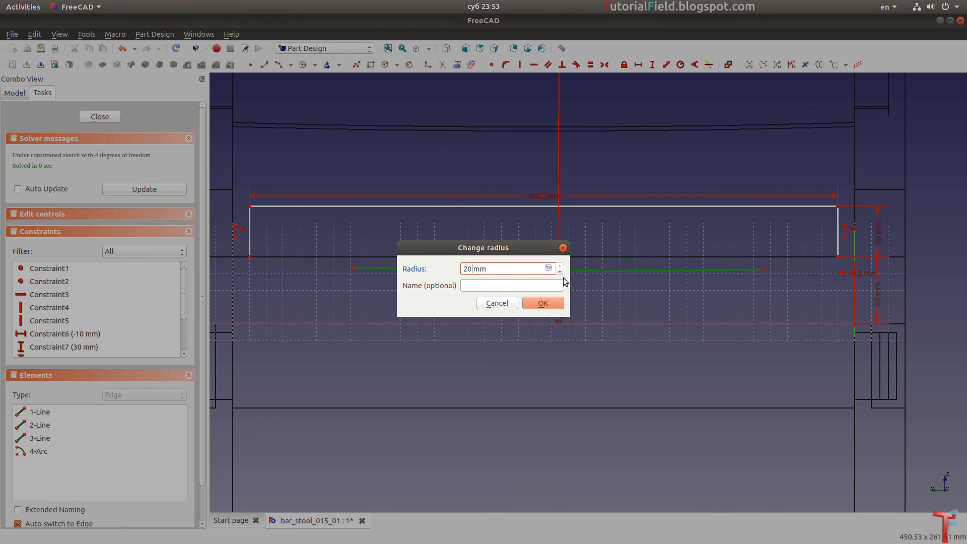
{"action": "type", "text": "0"}
{"action": "key", "text": "Return"}
Move the arc beneath the seat profile and pull both ends inward between the legs.
{"action": "scroll", "coordinate": [562, 281], "scroll_direction": "down", "scroll_amount": 5}
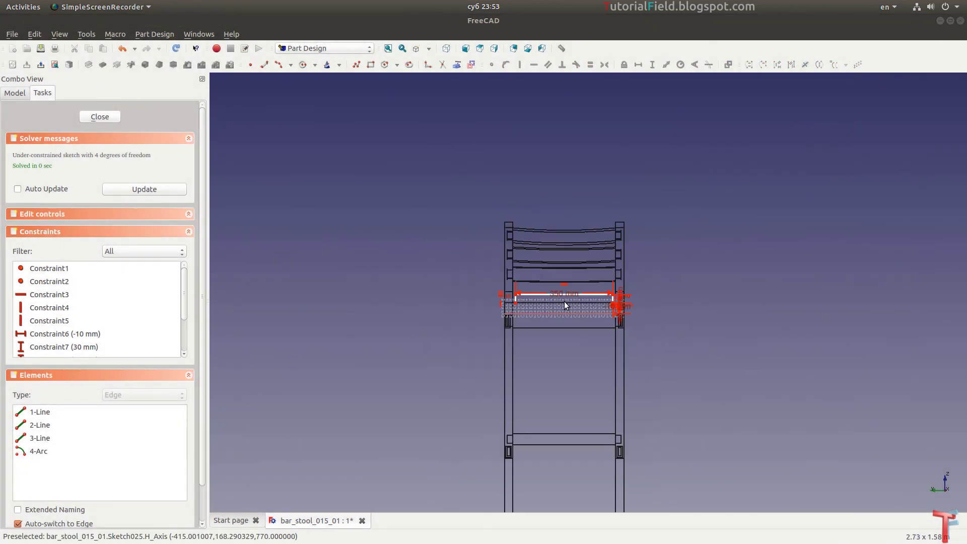
{"action": "scroll", "coordinate": [566, 302], "scroll_direction": "down", "scroll_amount": 3}
{"action": "scroll", "coordinate": [566, 267], "scroll_direction": "down", "scroll_amount": 2}
{"action": "scroll", "coordinate": [565, 219], "scroll_direction": "up", "scroll_amount": 2}
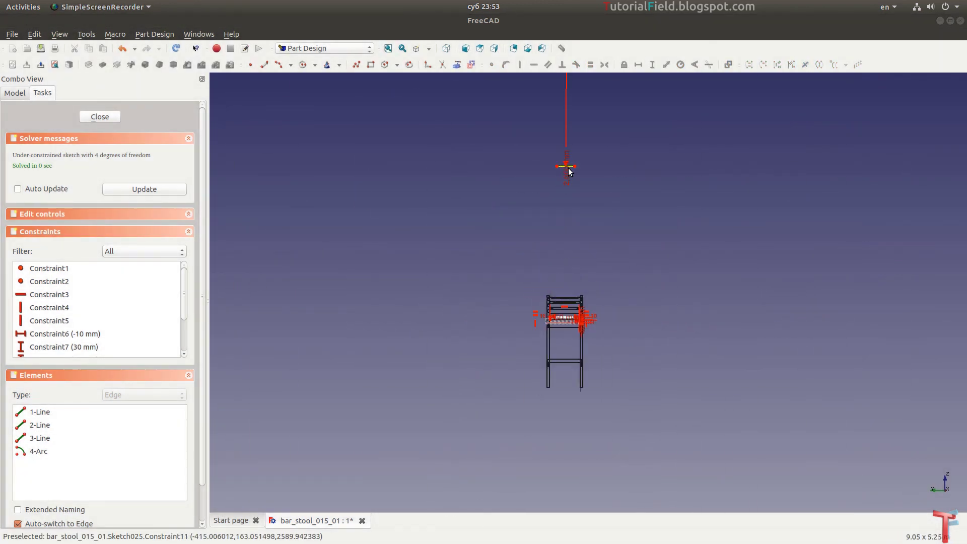
{"action": "mouse_move", "coordinate": [566, 181]}
{"action": "left_mouse_down"}
{"action": "mouse_move", "coordinate": [564, 330]}
{"action": "mouse_move", "coordinate": [614, 231]}
{"action": "left_mouse_up"}
{"action": "scroll", "coordinate": [564, 329], "scroll_direction": "up", "scroll_amount": 2}
{"action": "scroll", "coordinate": [564, 327], "scroll_direction": "up", "scroll_amount": 3}
{"action": "scroll", "coordinate": [574, 337], "scroll_direction": "up", "scroll_amount": 2}
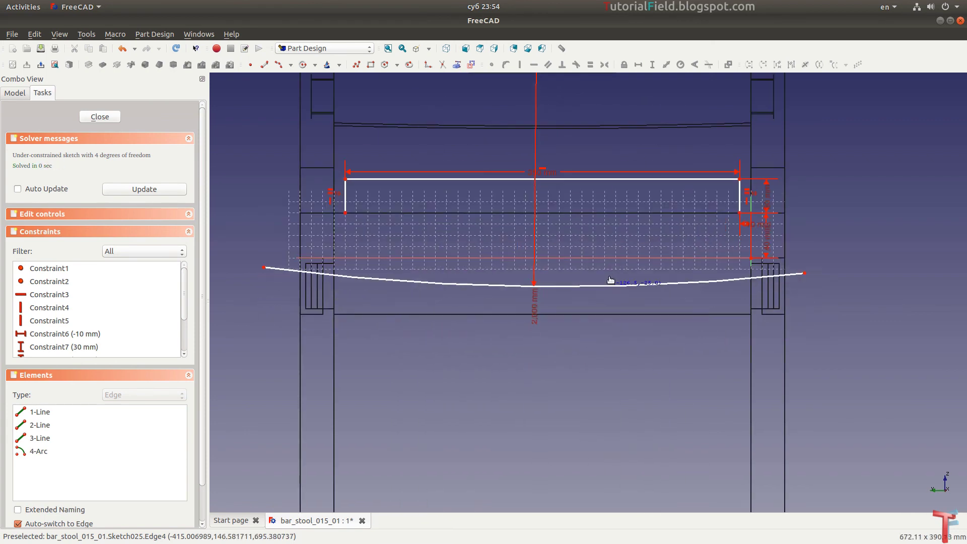
{"action": "left_click_drag", "start_coordinate": [270, 216], "coordinate": [395, 229]}
{"action": "left_click_drag", "start_coordinate": [798, 222], "coordinate": [694, 223]}
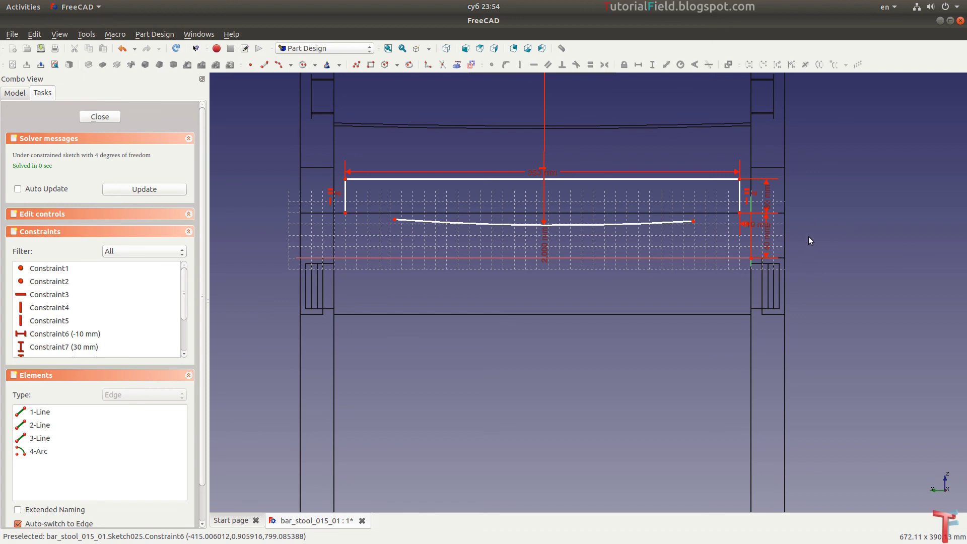
{"action": "scroll", "coordinate": [334, 207], "scroll_direction": "up", "scroll_amount": 3}
{"action": "scroll", "coordinate": [346, 225], "scroll_direction": "up", "scroll_amount": 2}
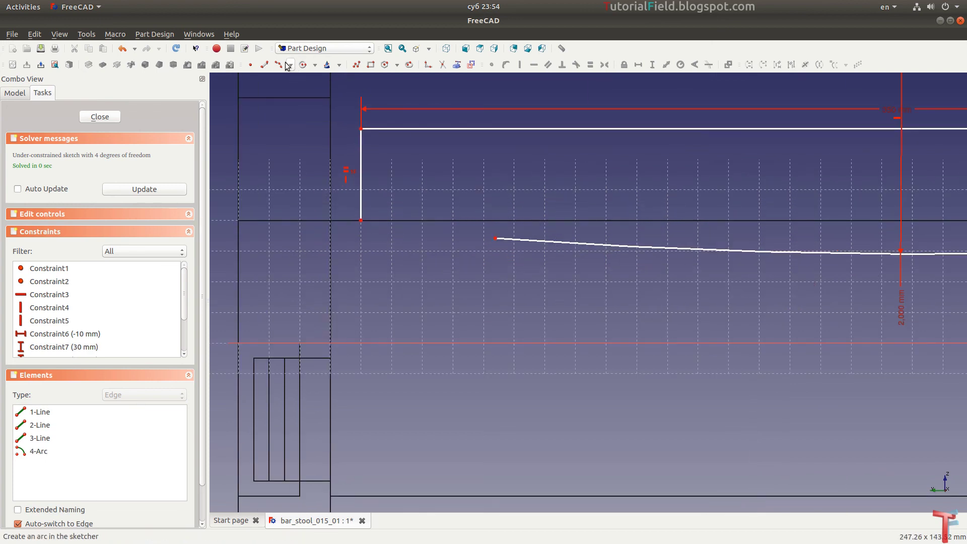
Draw a short arc at the left corner, tangent to the left leg.
{"action": "left_click", "coordinate": [303, 65]}
{"action": "left_click", "coordinate": [382, 230]}
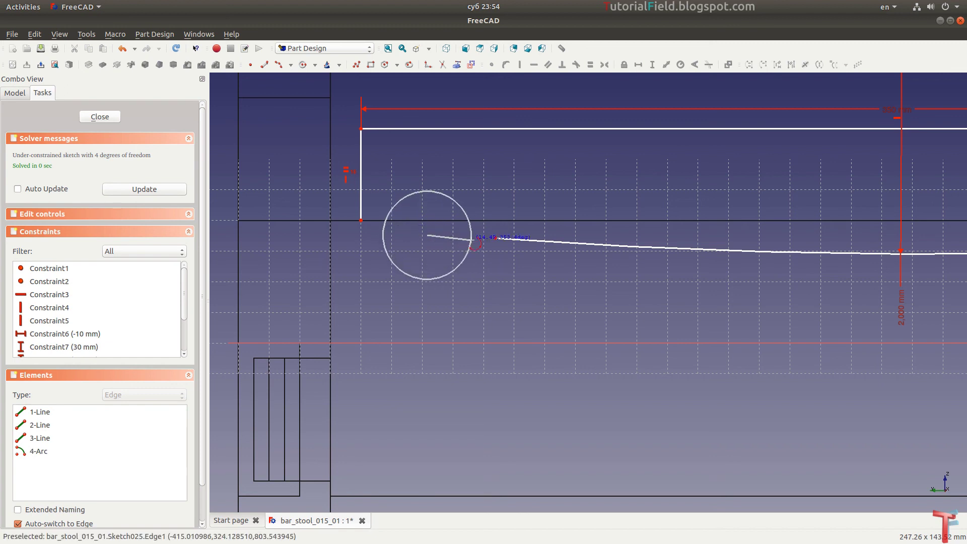
{"action": "left_click", "coordinate": [471, 239]}
{"action": "left_click", "coordinate": [442, 231]}
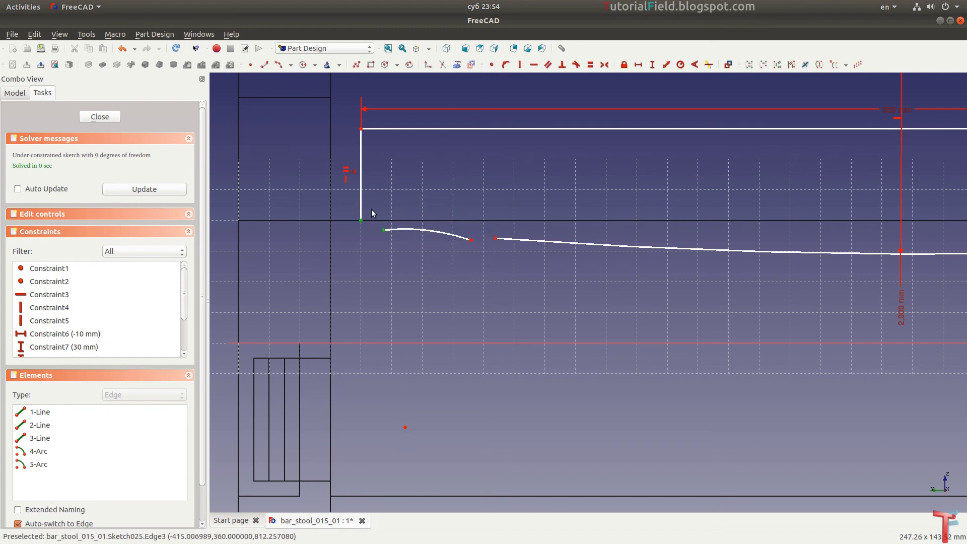
{"action": "key", "text": "t"}
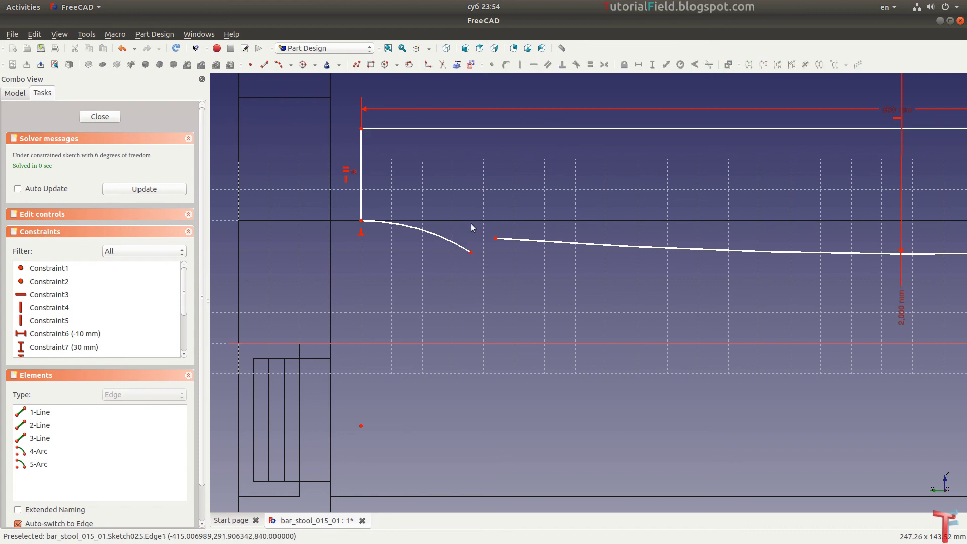
{"action": "left_click_drag", "start_coordinate": [474, 255], "coordinate": [484, 235]}
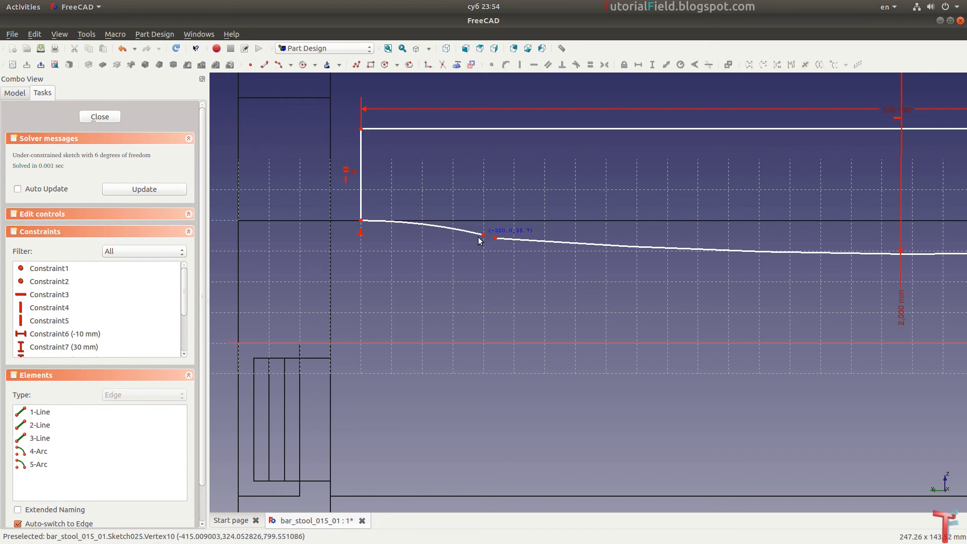
{"action": "scroll", "coordinate": [443, 256], "scroll_direction": "down", "scroll_amount": 5}
{"action": "scroll", "coordinate": [697, 243], "scroll_direction": "up", "scroll_amount": 4}
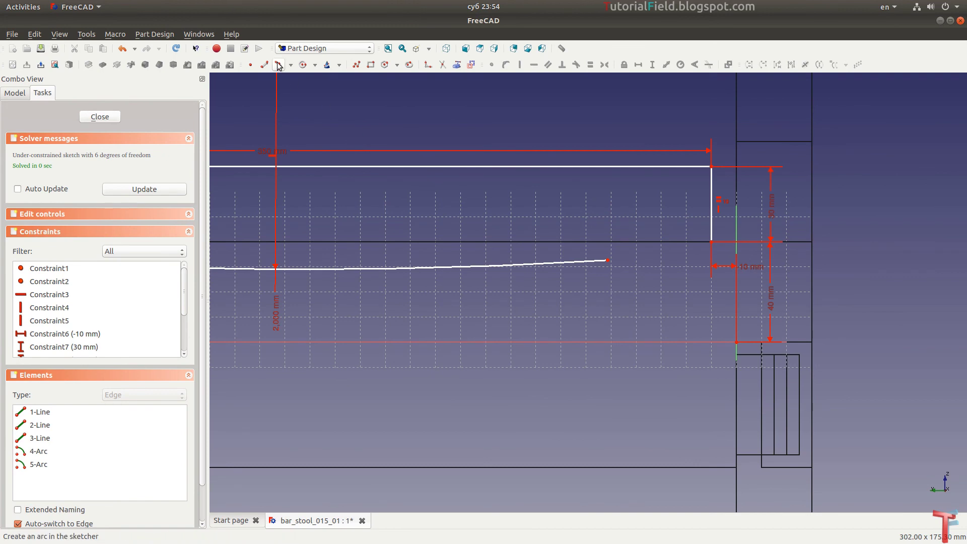
Draw a short arc at the right corner, tangent to the leg and coincident with the long arc.
{"action": "left_click", "coordinate": [279, 65]}
{"action": "left_click", "coordinate": [698, 245]}
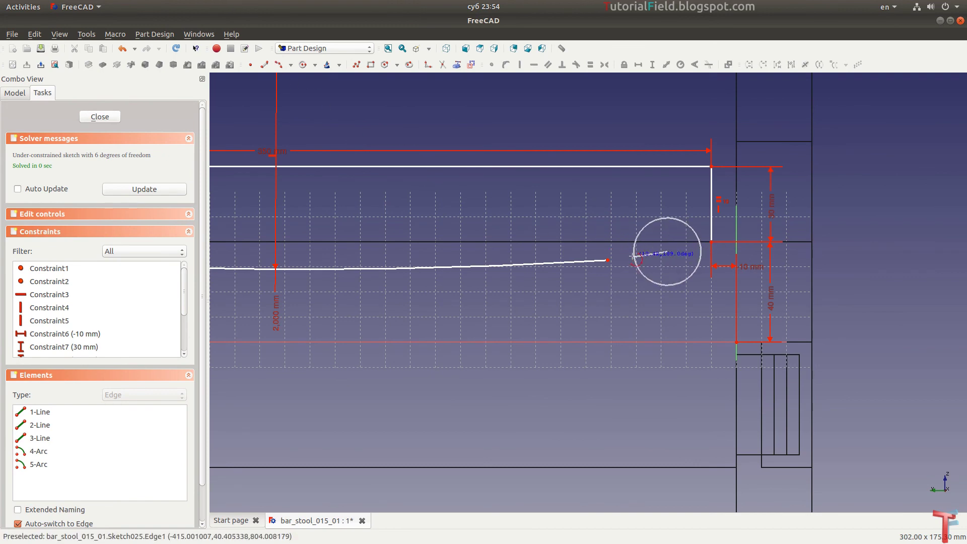
{"action": "left_click", "coordinate": [626, 257]}
{"action": "left_click", "coordinate": [652, 252]}
{"action": "scroll", "coordinate": [717, 228], "scroll_direction": "up", "scroll_amount": 1}
{"action": "scroll", "coordinate": [718, 228], "scroll_direction": "up", "scroll_amount": 3}
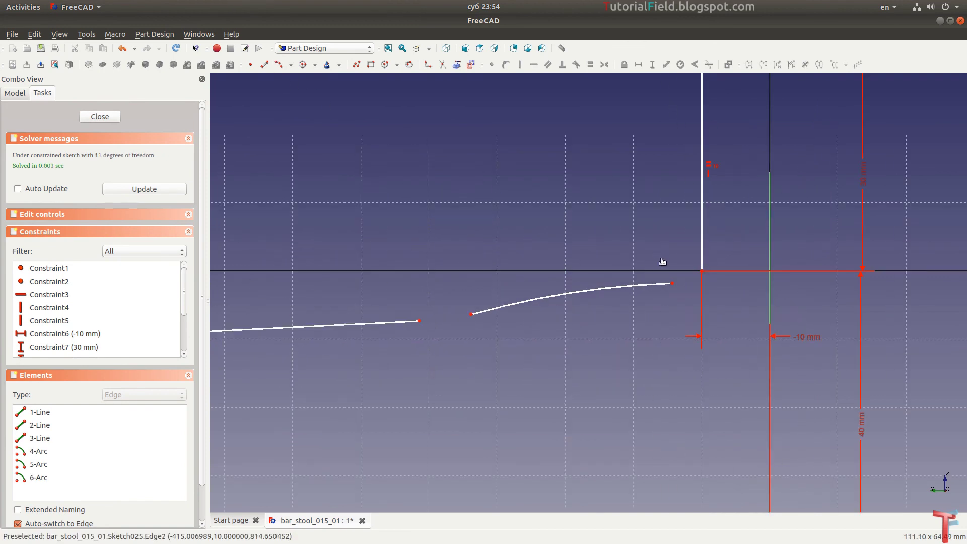
{"action": "key", "text": "t"}
{"action": "scroll", "coordinate": [704, 291], "scroll_direction": "down", "scroll_amount": 3}
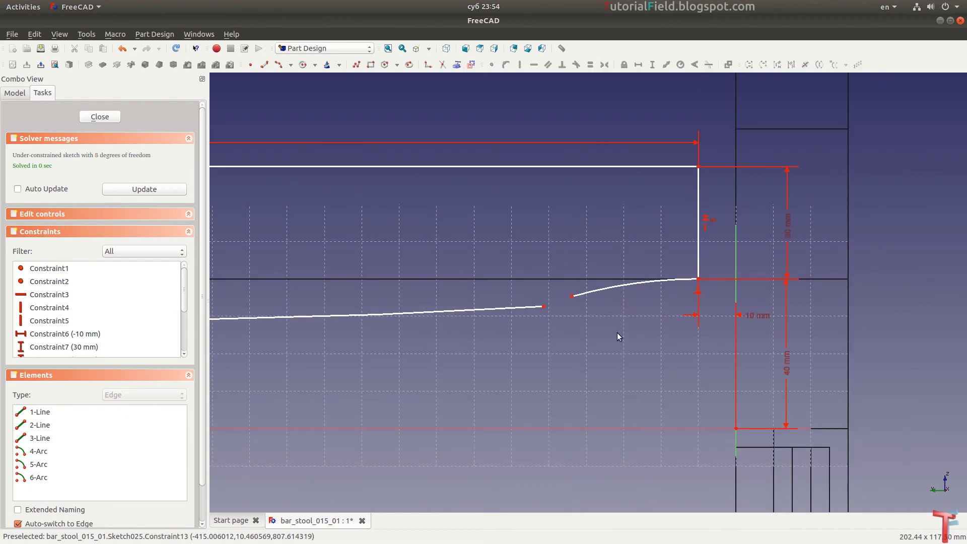
{"action": "left_click_drag", "start_coordinate": [617, 332], "coordinate": [511, 268]}
{"action": "scroll", "coordinate": [609, 266], "scroll_direction": "down", "scroll_amount": 1}
{"action": "scroll", "coordinate": [610, 265], "scroll_direction": "down", "scroll_amount": 3}
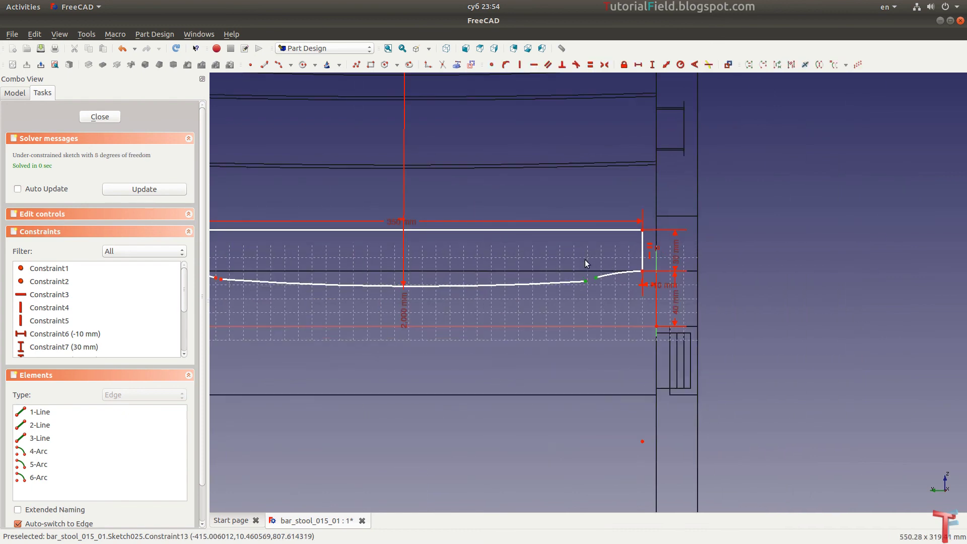
{"action": "key", "text": "c"}
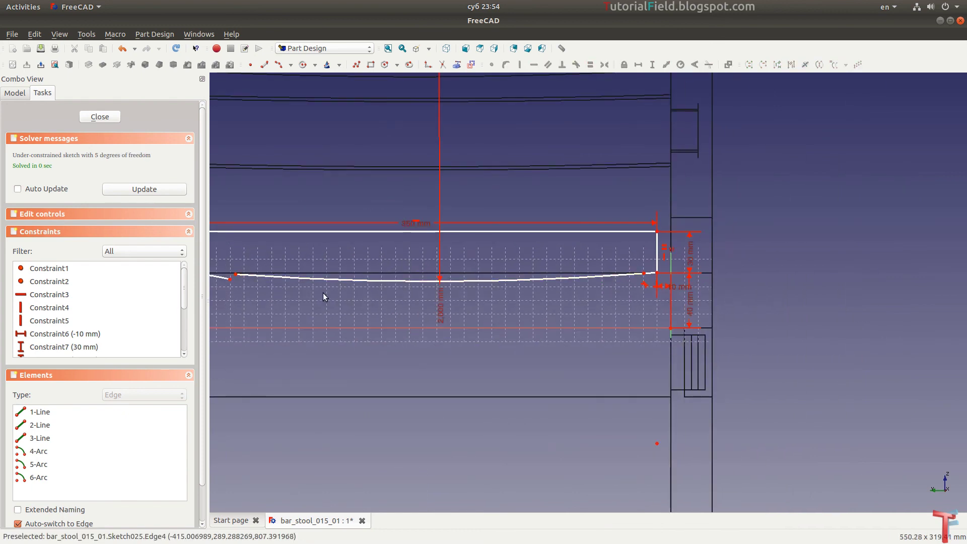
Make the left arcs tangent, set both short arcs equal, and start a radius on one.
{"action": "scroll", "coordinate": [287, 275], "scroll_direction": "down", "scroll_amount": 1}
{"action": "scroll", "coordinate": [328, 275], "scroll_direction": "up", "scroll_amount": 3}
{"action": "left_click_drag", "start_coordinate": [422, 288], "coordinate": [502, 354]}
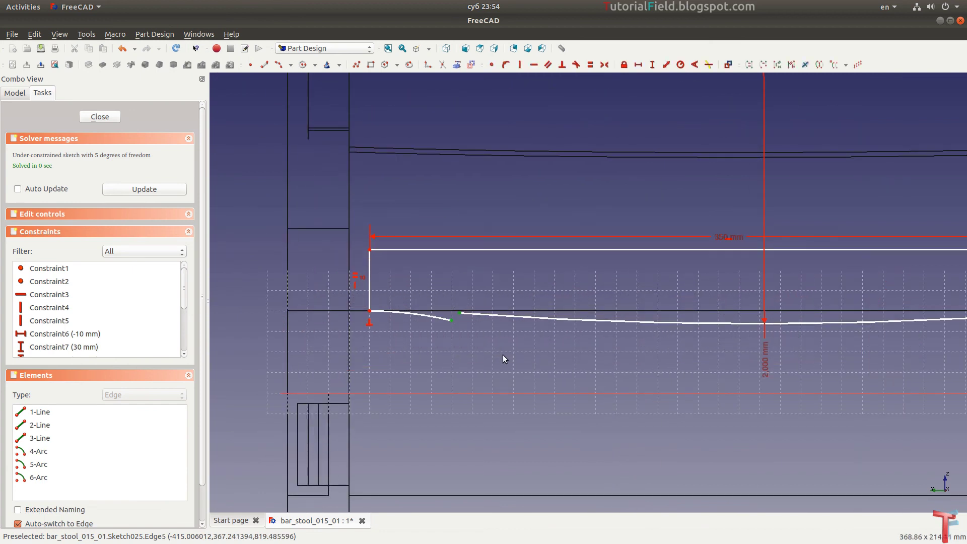
{"action": "key", "text": "t"}
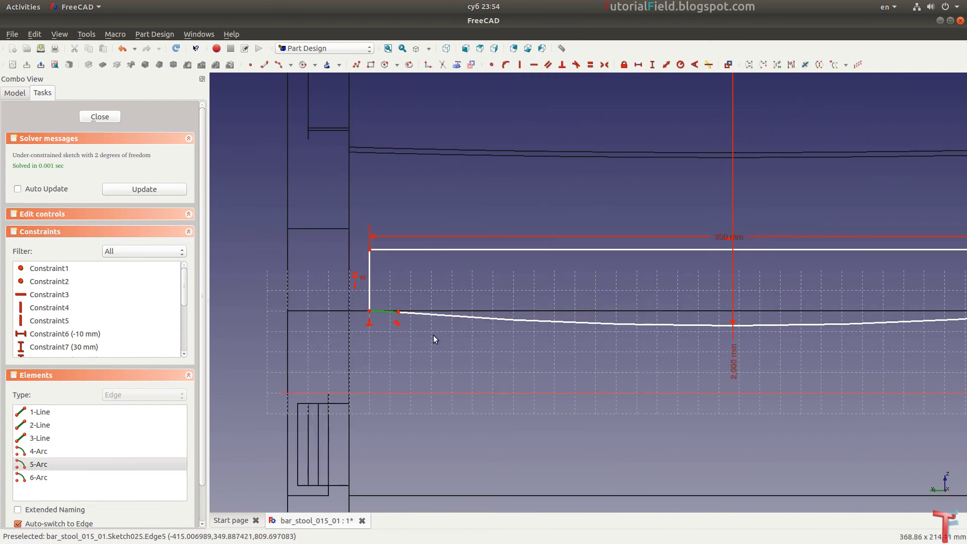
{"action": "scroll", "coordinate": [394, 247], "scroll_direction": "down", "scroll_amount": 1}
{"action": "scroll", "coordinate": [394, 246], "scroll_direction": "down", "scroll_amount": 2}
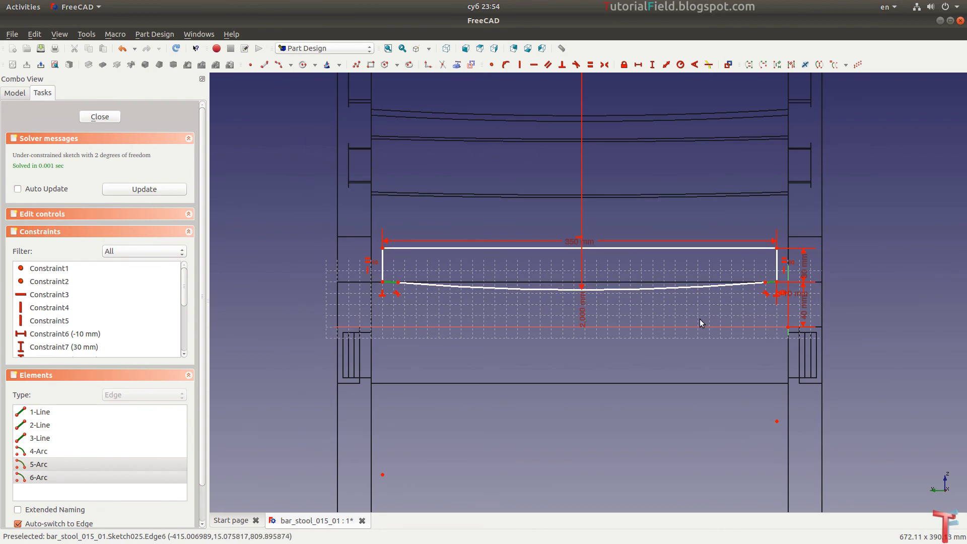
{"action": "key", "text": "e"}
{"action": "scroll", "coordinate": [353, 274], "scroll_direction": "up", "scroll_amount": 5}
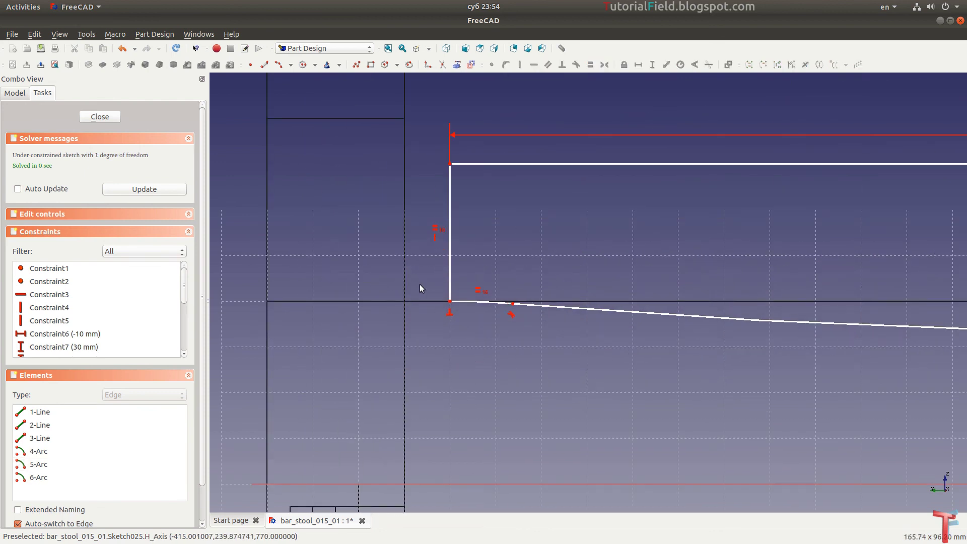
{"action": "left_click", "coordinate": [481, 302]}
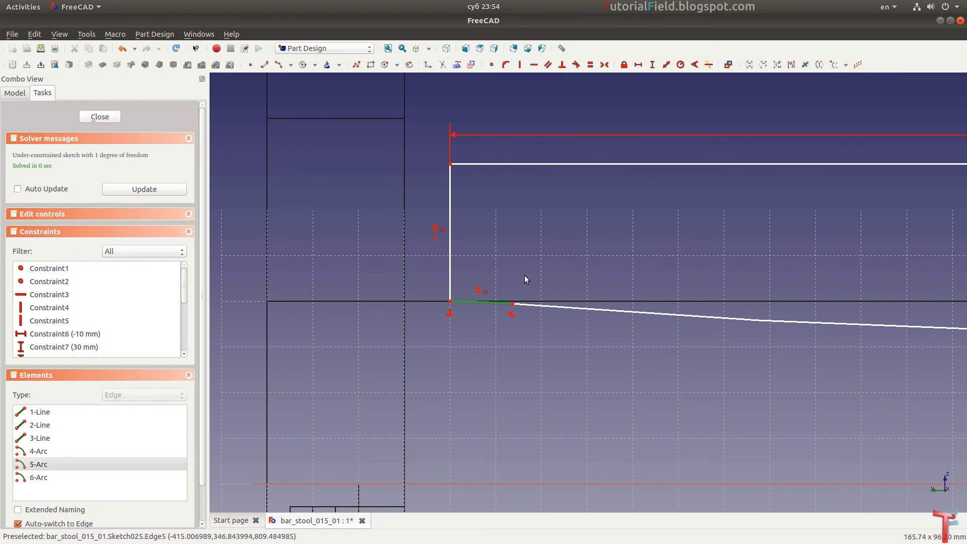
{"action": "left_click", "coordinate": [680, 64]}
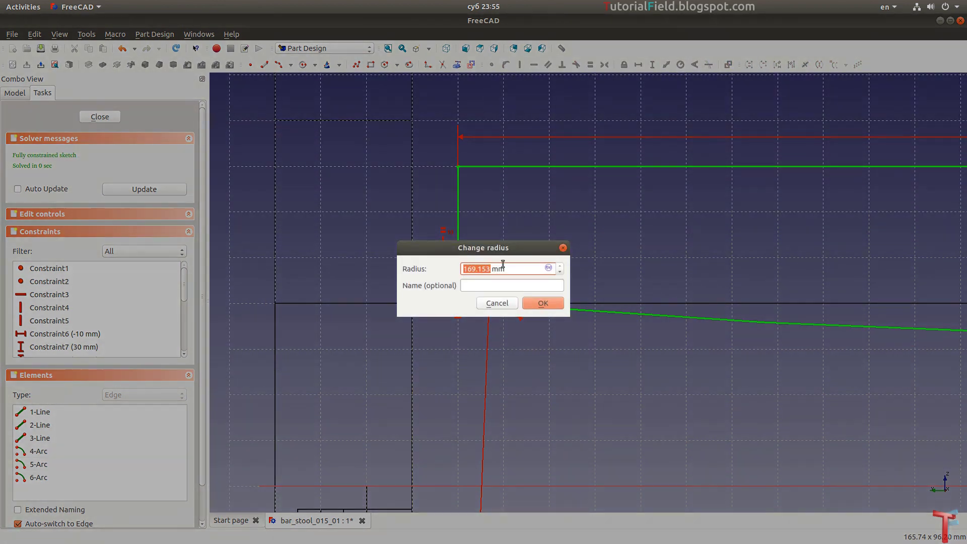
Set the short arc radius to 950 mm and close the sketch.
{"action": "left_click", "coordinate": [544, 304]}
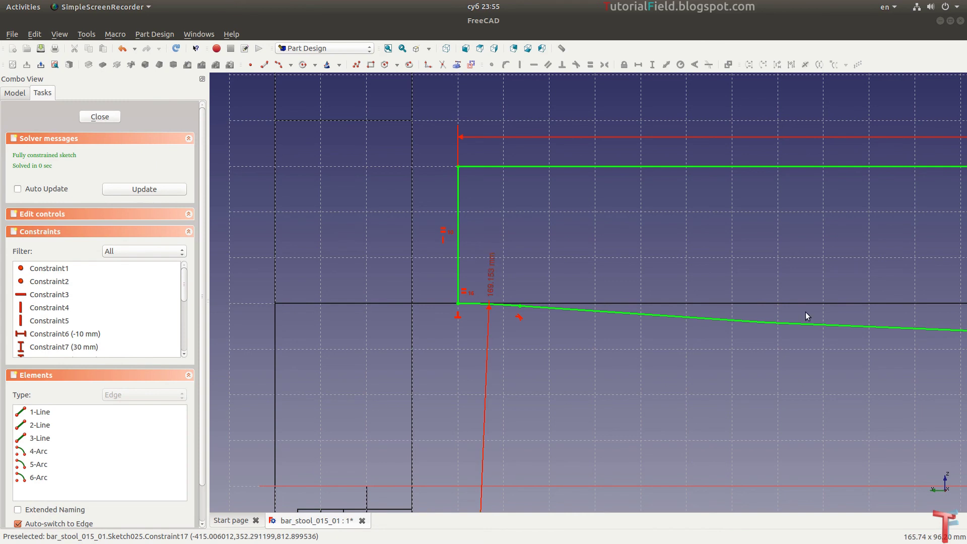
{"action": "scroll", "coordinate": [572, 273], "scroll_direction": "up", "scroll_amount": 2}
{"action": "double_click", "coordinate": [445, 296]}
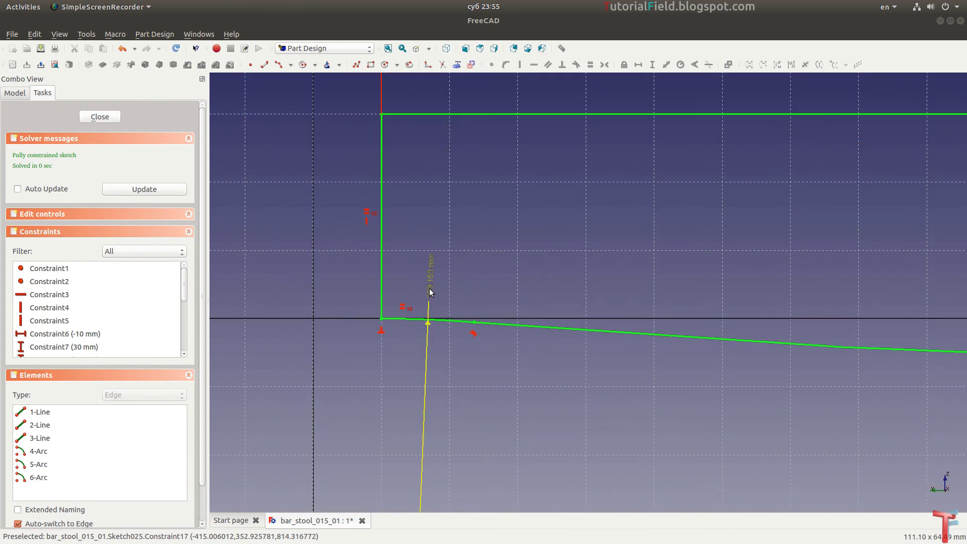
{"action": "type", "text": "950"}
{"action": "key", "text": "Return"}
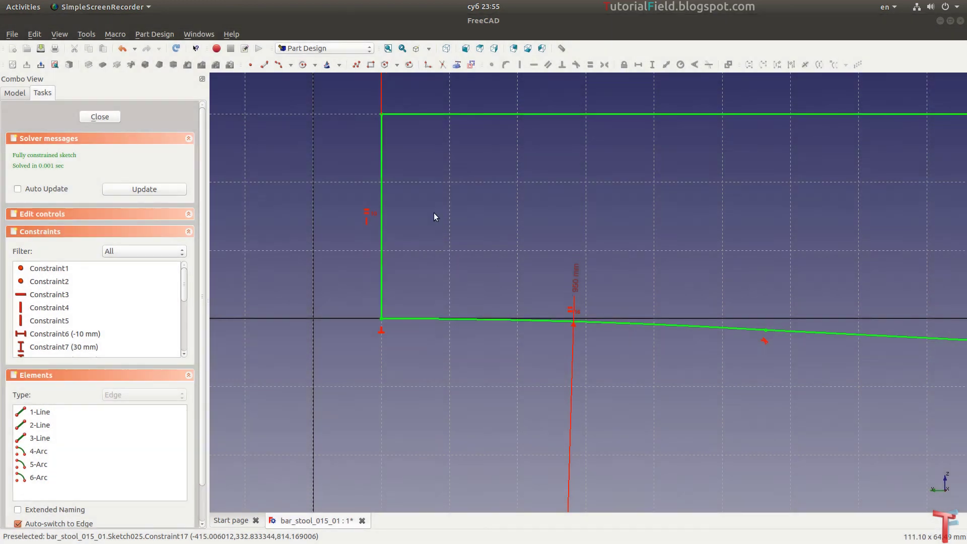
{"action": "scroll", "coordinate": [434, 212], "scroll_direction": "down", "scroll_amount": 10}
{"action": "scroll", "coordinate": [576, 256], "scroll_direction": "up", "scroll_amount": 3}
{"action": "scroll", "coordinate": [606, 261], "scroll_direction": "down", "scroll_amount": 1}
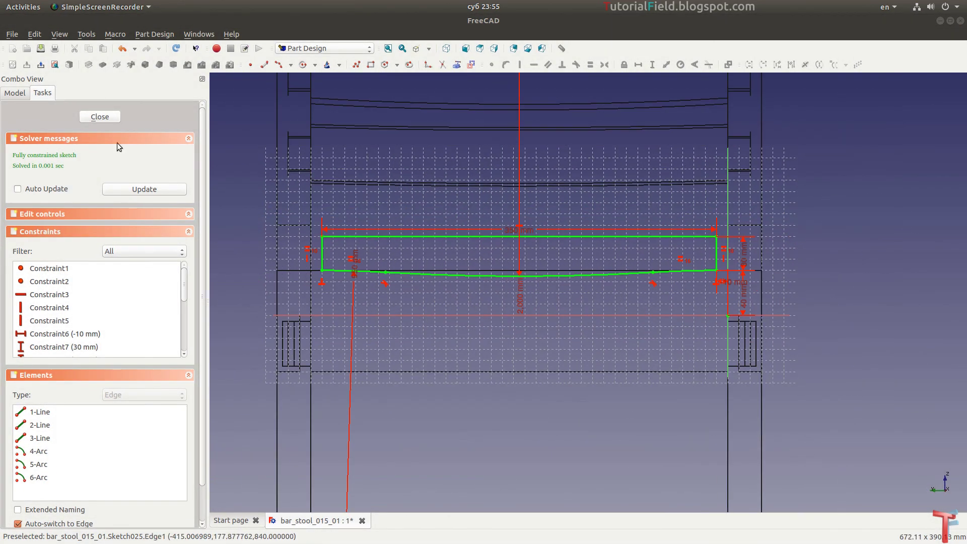
{"action": "left_click", "coordinate": [100, 116]}
Reopen Sketch025 from the tree to check its constraints, then close it.
{"action": "mouse_move", "coordinate": [695, 304]}
{"action": "middle_mouse_down"}
{"action": "mouse_move", "coordinate": [645, 319]}
{"action": "mouse_move", "coordinate": [735, 330]}
{"action": "middle_mouse_up"}
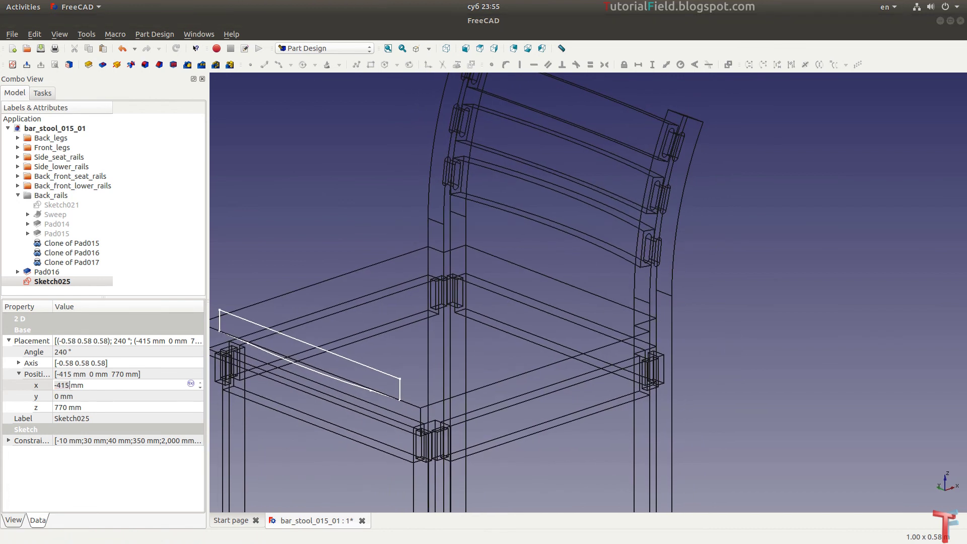
{"action": "left_click", "coordinate": [84, 281]}
{"action": "double_click", "coordinate": [71, 275]}
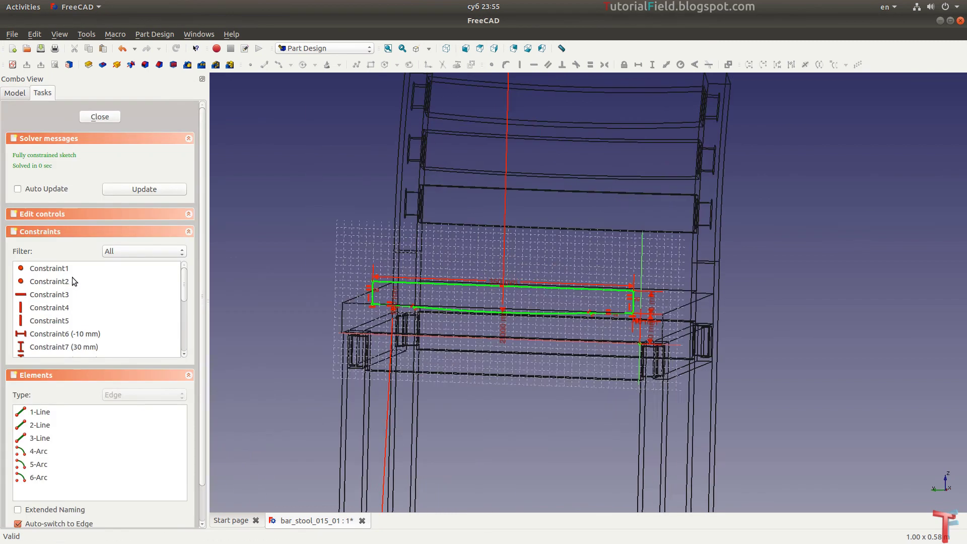
{"action": "left_click", "coordinate": [110, 119]}
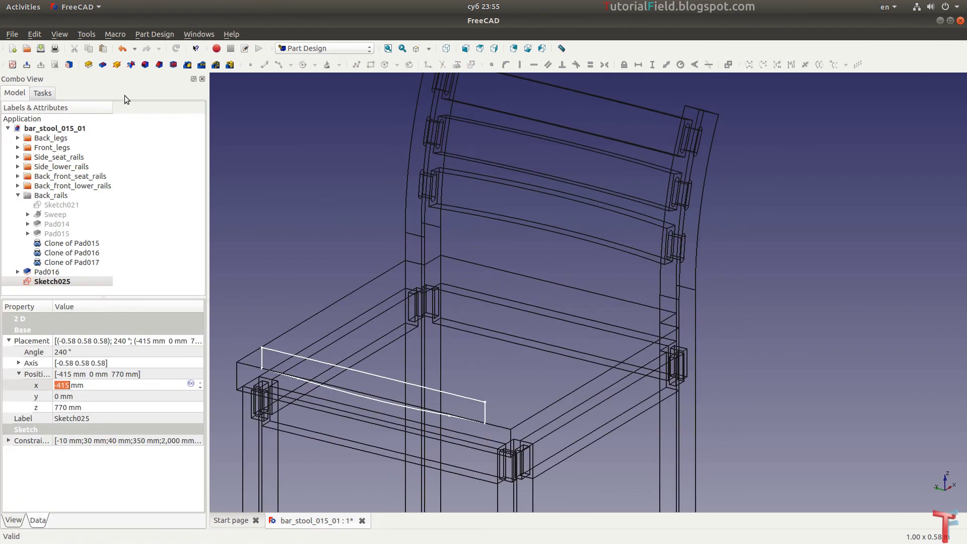
Pad Sketch025 455 mm in the reversed direction to create Pad017.
{"action": "left_click", "coordinate": [88, 65]}
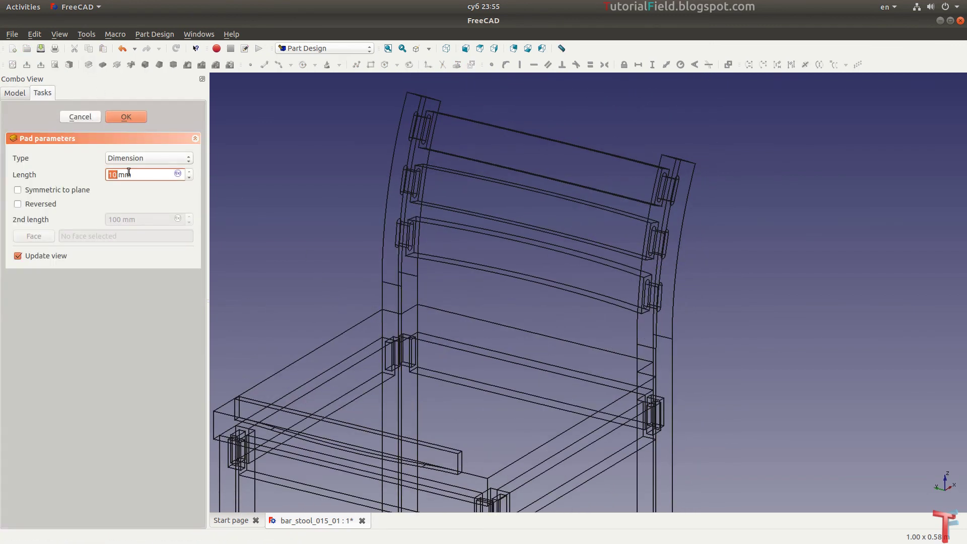
{"action": "type", "text": "30"}
{"action": "left_click", "coordinate": [44, 204]}
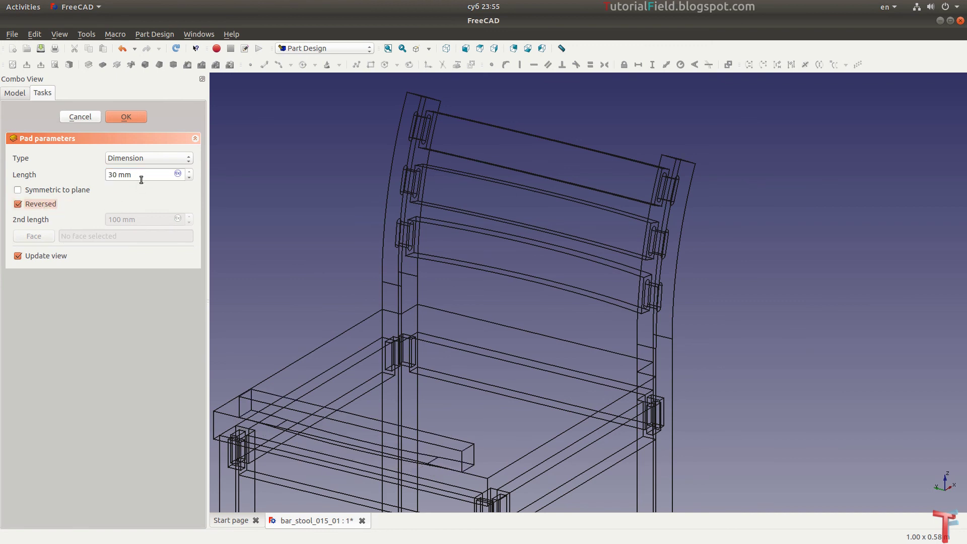
{"action": "scroll", "coordinate": [141, 178], "scroll_direction": "up", "scroll_amount": 15}
{"action": "type", "text": "41"}
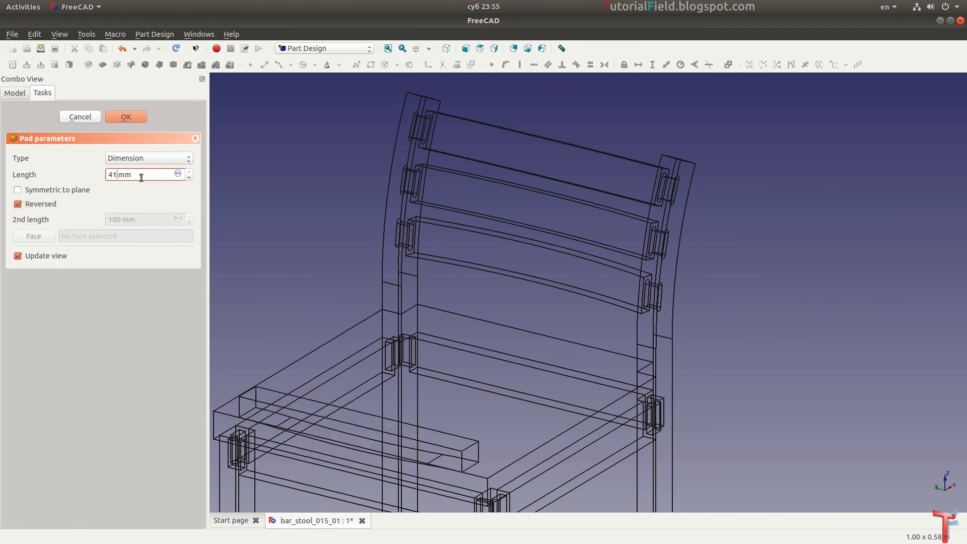
{"action": "type", "text": "5"}
{"action": "middle_click_drag", "start_coordinate": [593, 319], "coordinate": [490, 317]}
{"action": "scroll", "coordinate": [150, 175], "scroll_direction": "up", "scroll_amount": 12}
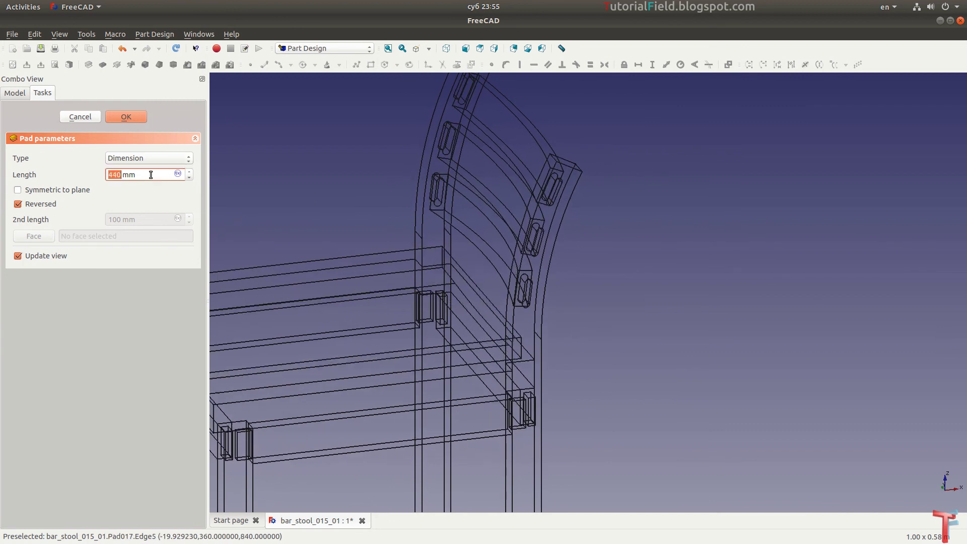
{"action": "scroll", "coordinate": [151, 174], "scroll_direction": "up", "scroll_amount": 13}
{"action": "scroll", "coordinate": [151, 175], "scroll_direction": "up", "scroll_amount": 5}
{"action": "scroll", "coordinate": [151, 175], "scroll_direction": "up", "scroll_amount": 5}
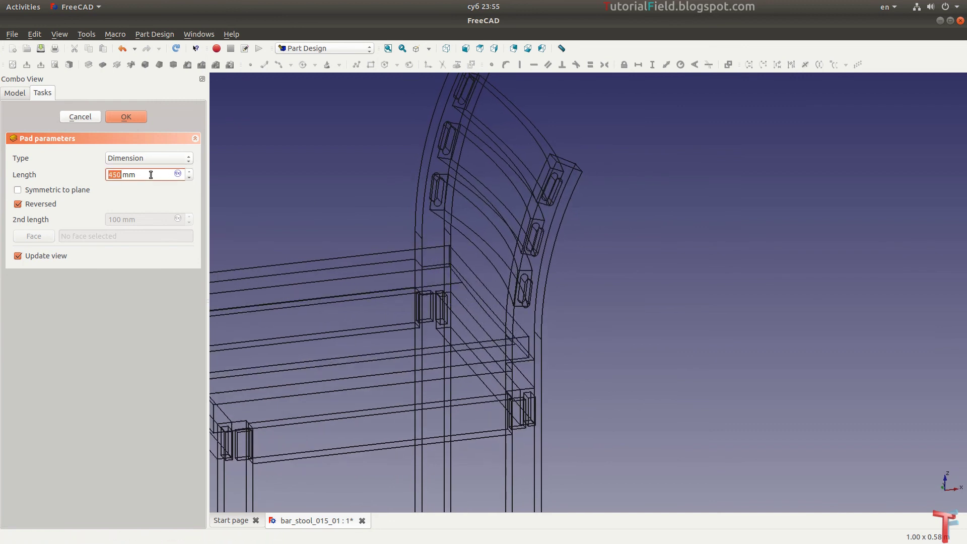
{"action": "scroll", "coordinate": [151, 175], "scroll_direction": "up", "scroll_amount": 5}
{"action": "mouse_move", "coordinate": [678, 324]}
{"action": "middle_mouse_down"}
{"action": "mouse_move", "coordinate": [589, 295]}
{"action": "mouse_move", "coordinate": [580, 281]}
{"action": "mouse_move", "coordinate": [606, 278]}
{"action": "mouse_move", "coordinate": [740, 324]}
{"action": "middle_mouse_up"}
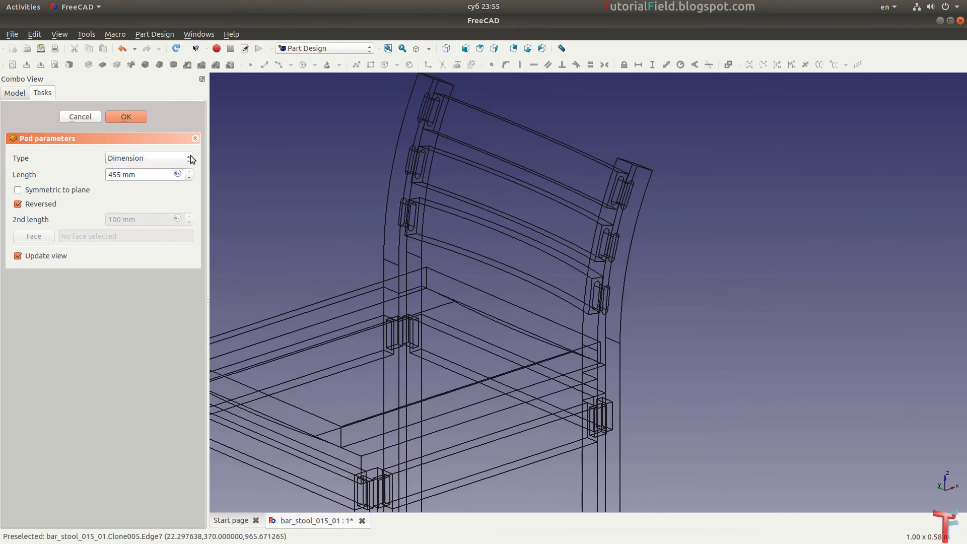
{"action": "left_click", "coordinate": [126, 116]}
Switch the draw style back to Shaded.
{"action": "left_click", "coordinate": [429, 49]}
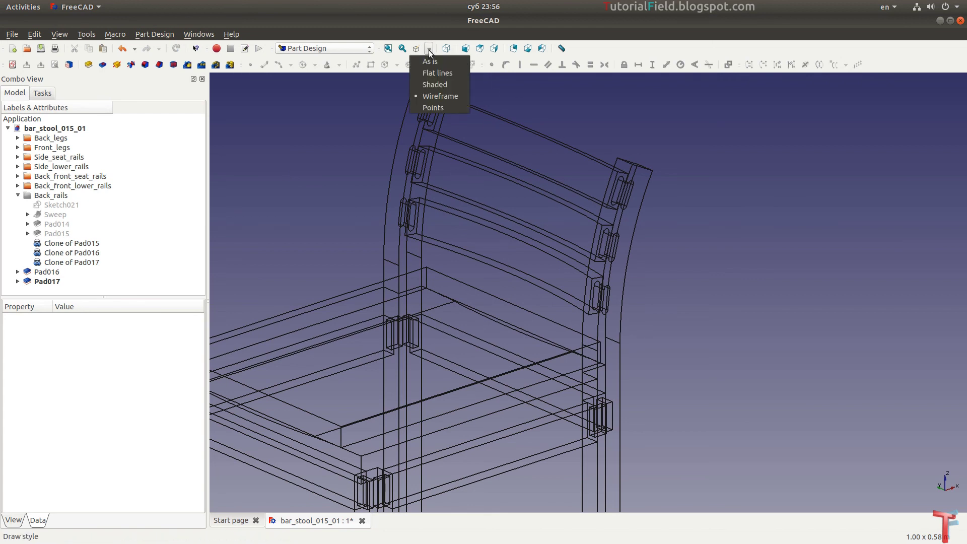
{"action": "left_click", "coordinate": [455, 69]}
{"action": "scroll", "coordinate": [545, 113], "scroll_direction": "down", "scroll_amount": 5}
{"action": "scroll", "coordinate": [606, 278], "scroll_direction": "up", "scroll_amount": 3}
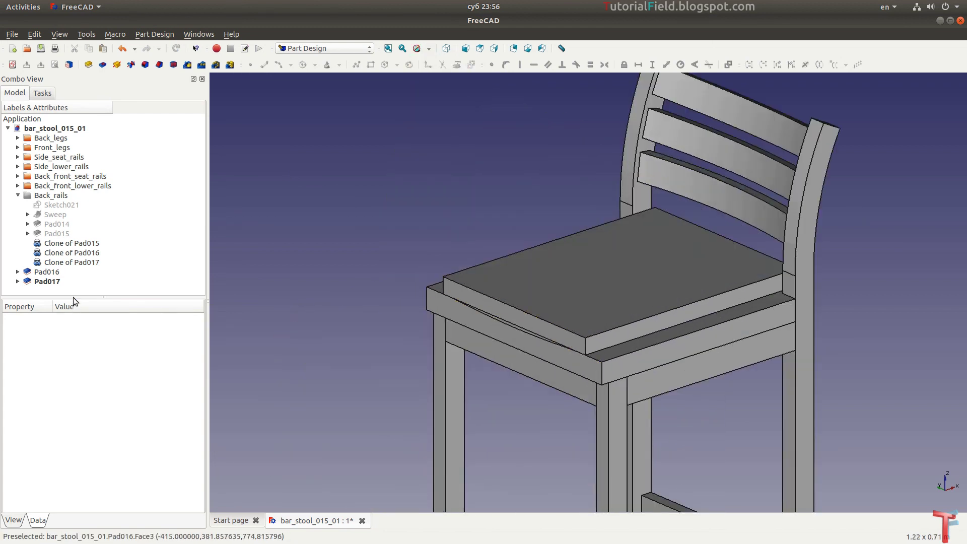
Cut Pad017 from Pad016 using the Part workbench Boolean Cut.
{"action": "left_click", "coordinate": [54, 272]}
{"action": "left_click", "coordinate": [51, 281], "text": "ctrl"}
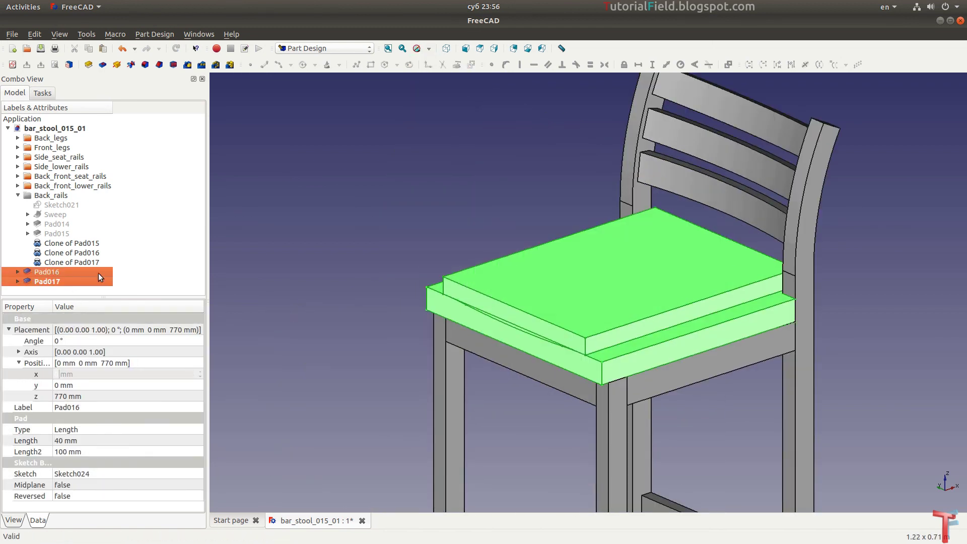
{"action": "left_click", "coordinate": [313, 48]}
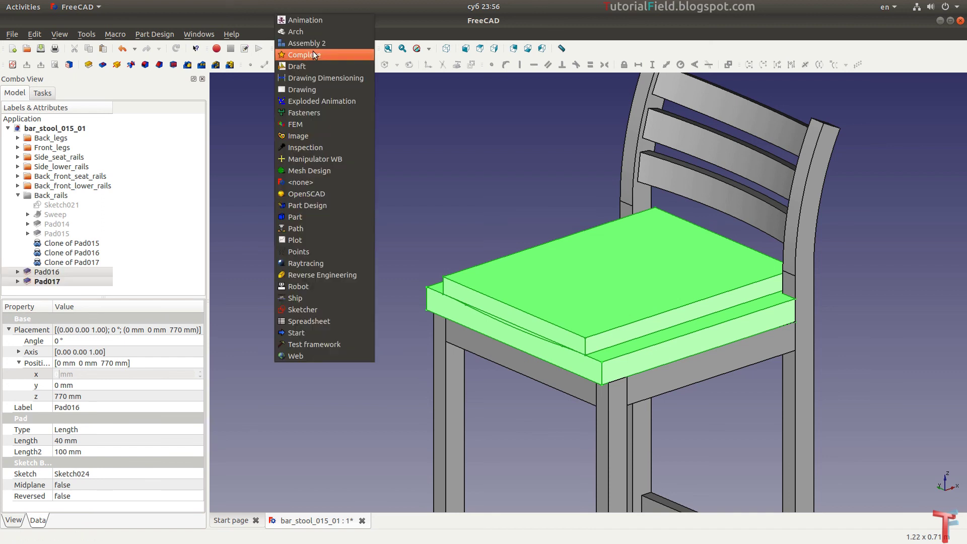
{"action": "left_click", "coordinate": [313, 211]}
{"action": "left_click", "coordinate": [280, 64]}
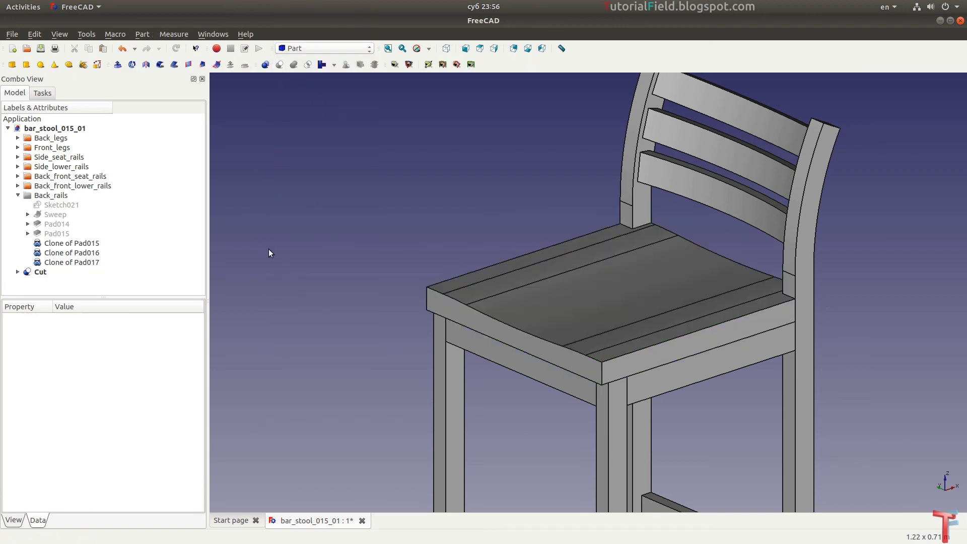
Orbit around the scooped seat and select its front corner edge.
{"action": "middle_click_drag", "start_coordinate": [367, 274], "coordinate": [391, 284]}
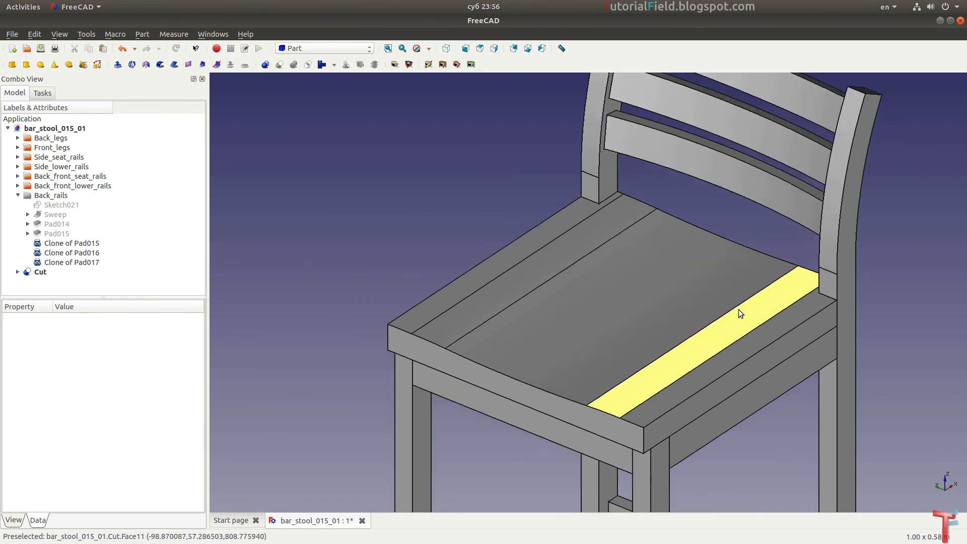
{"action": "scroll", "coordinate": [738, 309], "scroll_direction": "up", "scroll_amount": 1}
{"action": "scroll", "coordinate": [665, 326], "scroll_direction": "up", "scroll_amount": 1}
{"action": "mouse_move", "coordinate": [665, 326]}
{"action": "middle_mouse_down"}
{"action": "mouse_move", "coordinate": [682, 327]}
{"action": "mouse_move", "coordinate": [664, 317]}
{"action": "mouse_move", "coordinate": [673, 324]}
{"action": "mouse_move", "coordinate": [599, 324]}
{"action": "mouse_move", "coordinate": [595, 316]}
{"action": "middle_mouse_up"}
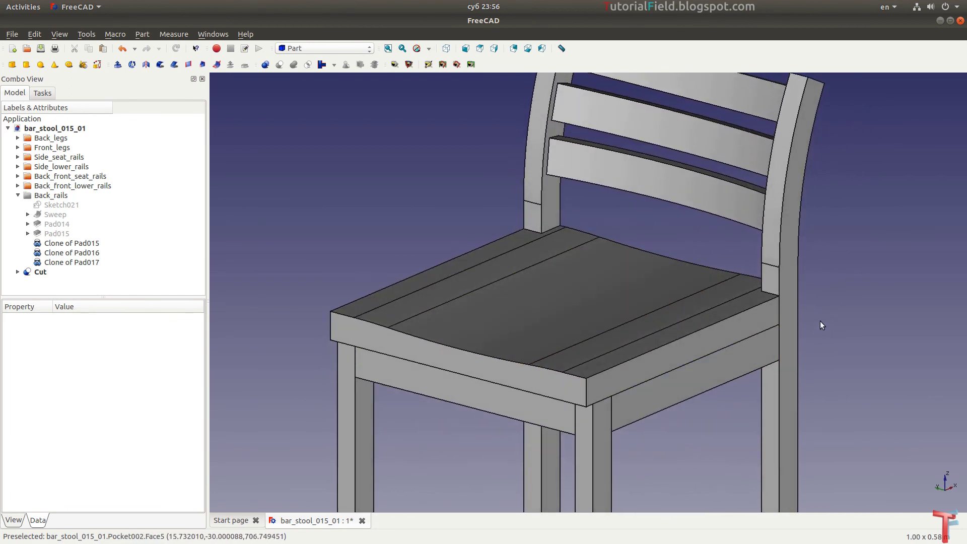
{"action": "mouse_move", "coordinate": [818, 291]}
{"action": "middle_mouse_down"}
{"action": "mouse_move", "coordinate": [824, 250]}
{"action": "mouse_move", "coordinate": [823, 289]}
{"action": "middle_mouse_up"}
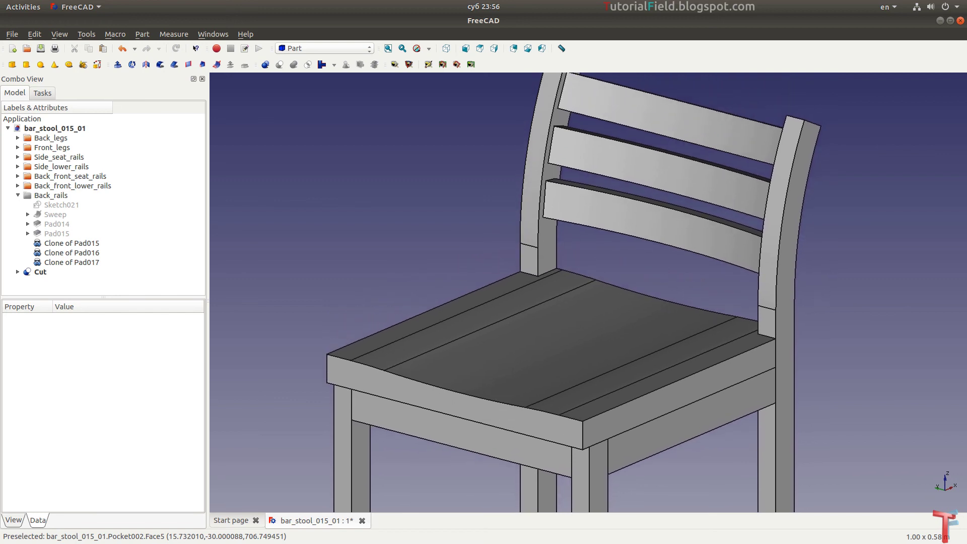
{"action": "key", "text": "alt+Tab"}
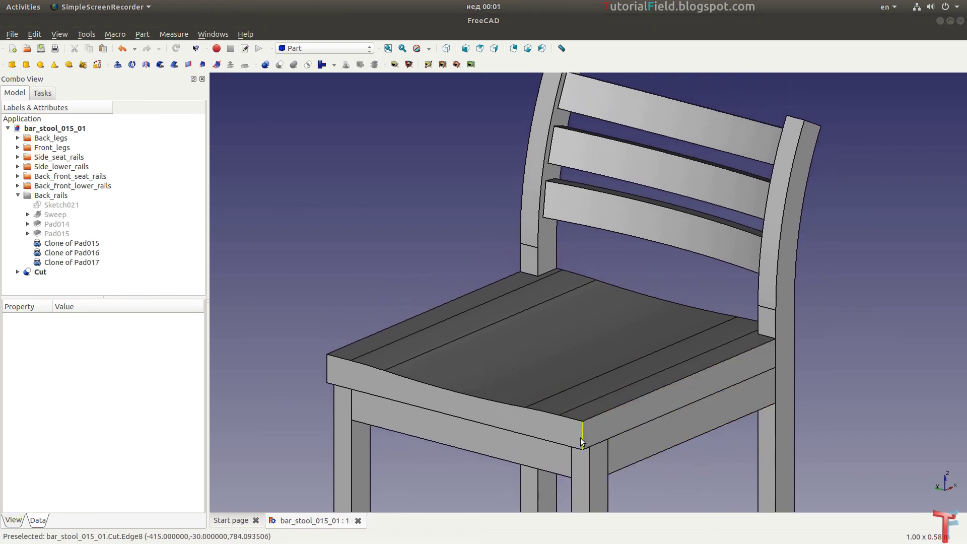
{"action": "left_click", "coordinate": [581, 437]}
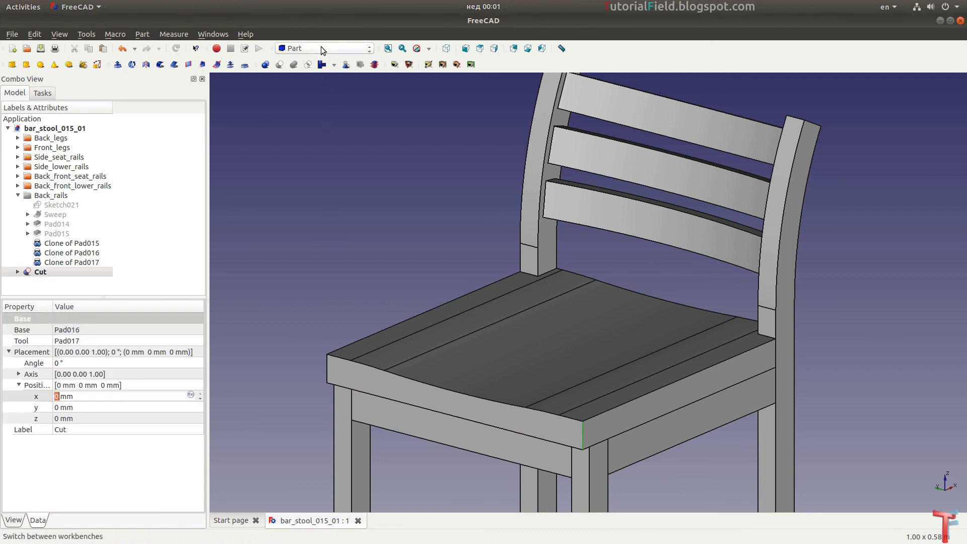
Round the seat board's two front corner edges with 15 mm fillets.
{"action": "left_click", "coordinate": [159, 65]}
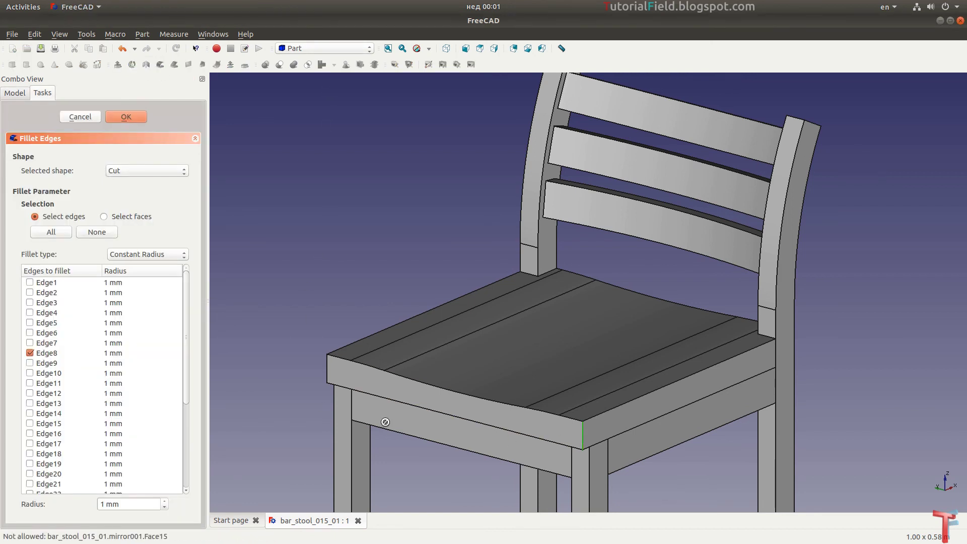
{"action": "left_click", "coordinate": [327, 371]}
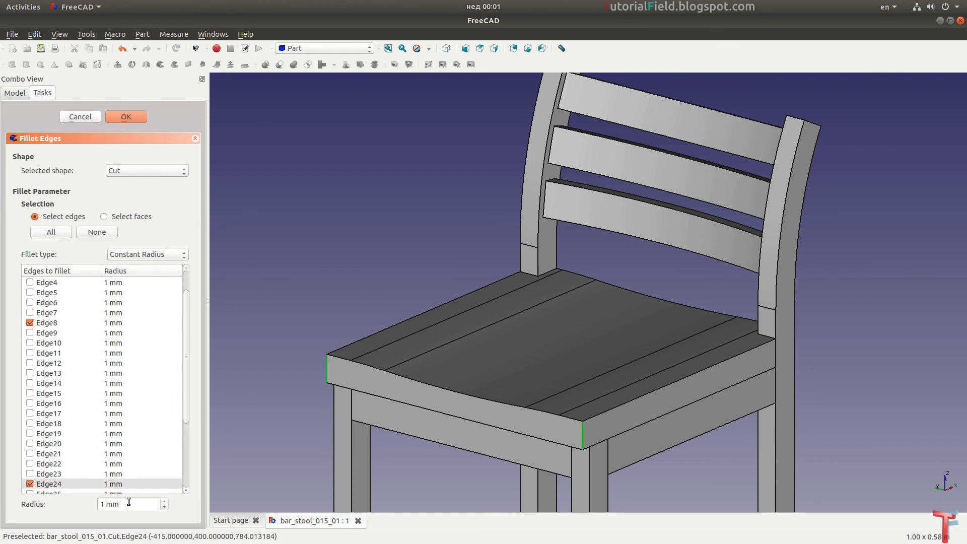
{"action": "scroll", "coordinate": [128, 501], "scroll_direction": "up", "scroll_amount": 1}
{"action": "type", "text": "15"}
{"action": "key", "text": "Return"}
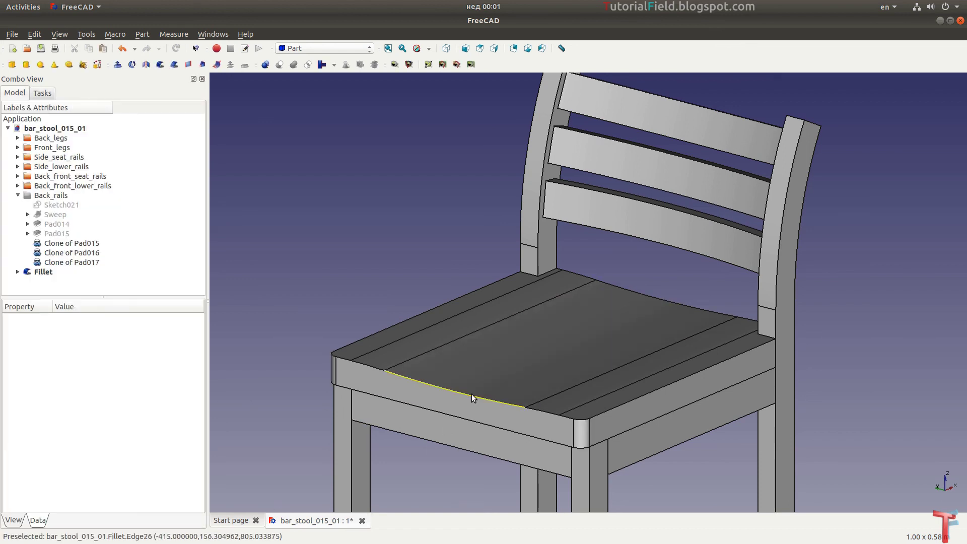
Fillet the seat's top front edge to create Fillet001, then check it in isometric view.
{"action": "left_click", "coordinate": [471, 394]}
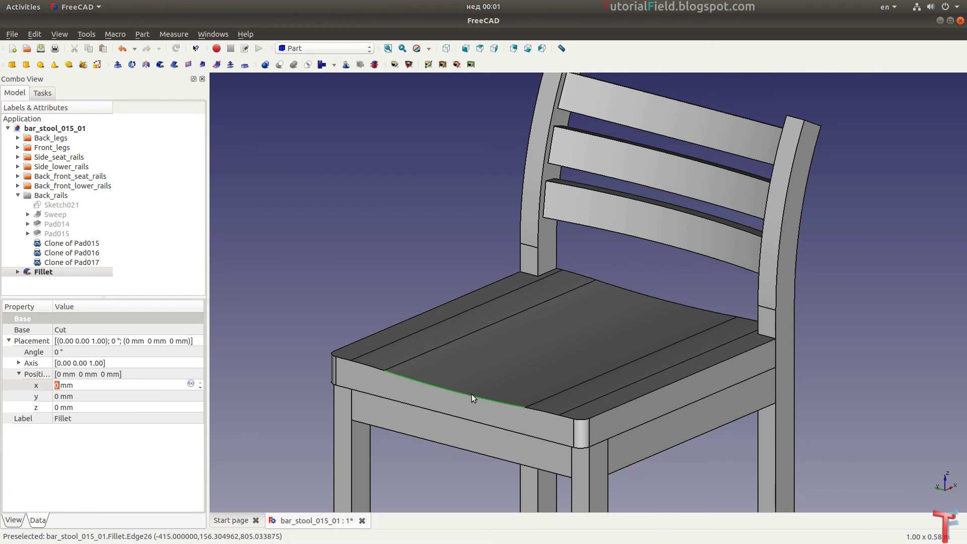
{"action": "left_click", "coordinate": [160, 64]}
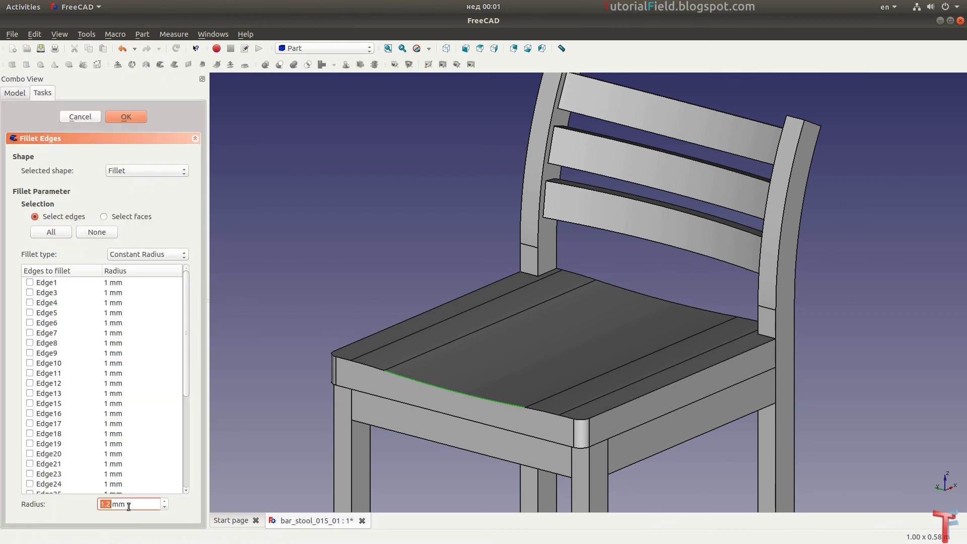
{"action": "key", "text": "Return"}
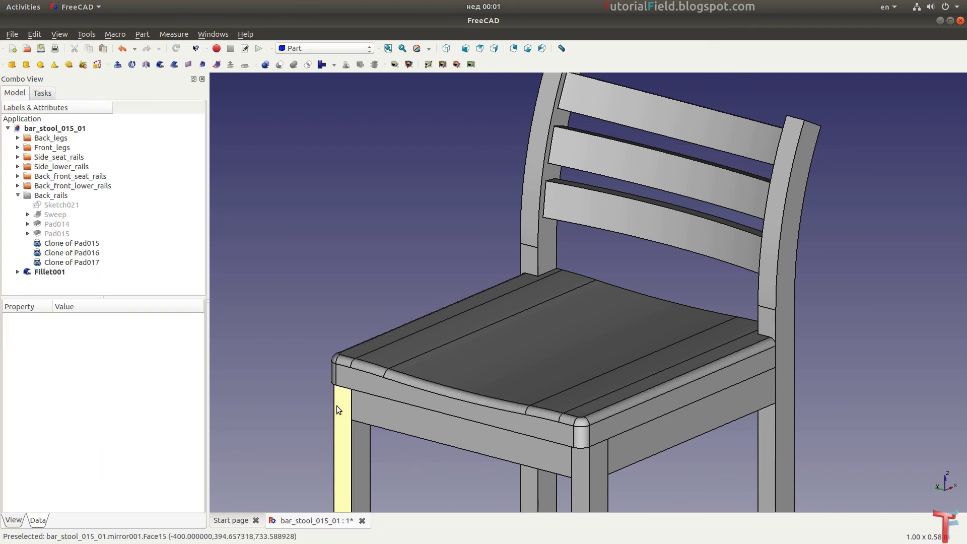
{"action": "mouse_move", "coordinate": [335, 296]}
{"action": "middle_mouse_down"}
{"action": "mouse_move", "coordinate": [448, 293]}
{"action": "mouse_move", "coordinate": [328, 282]}
{"action": "mouse_move", "coordinate": [302, 295]}
{"action": "middle_mouse_up"}
{"action": "key", "text": "0"}
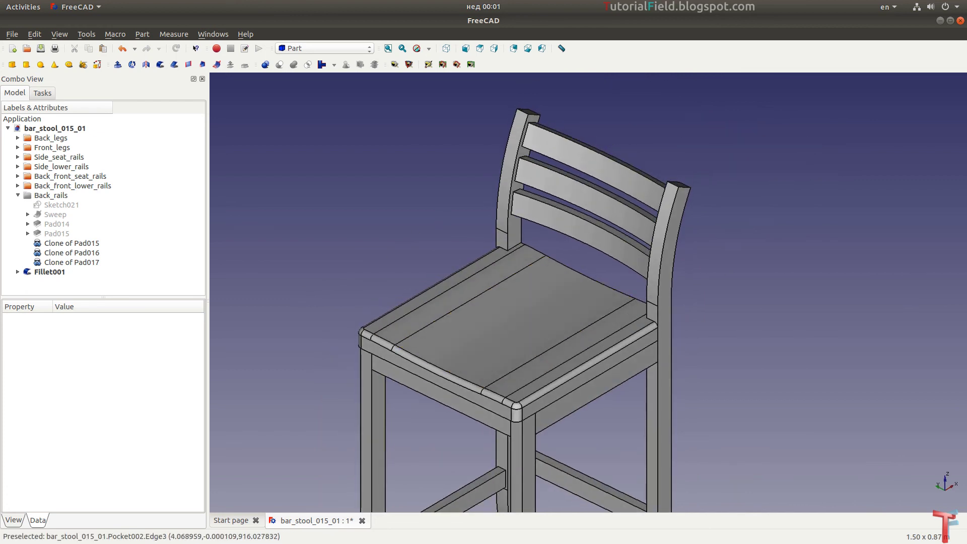
{"action": "key", "text": "ctrl+r"}
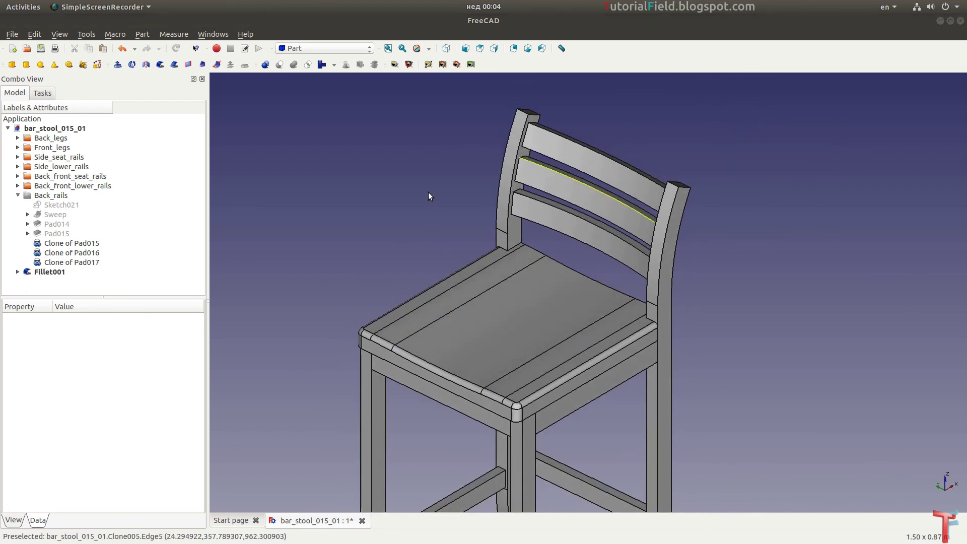
Create a new Seat group and move the filleted seat board Fillet001 into it.
{"action": "left_click", "coordinate": [18, 195]}
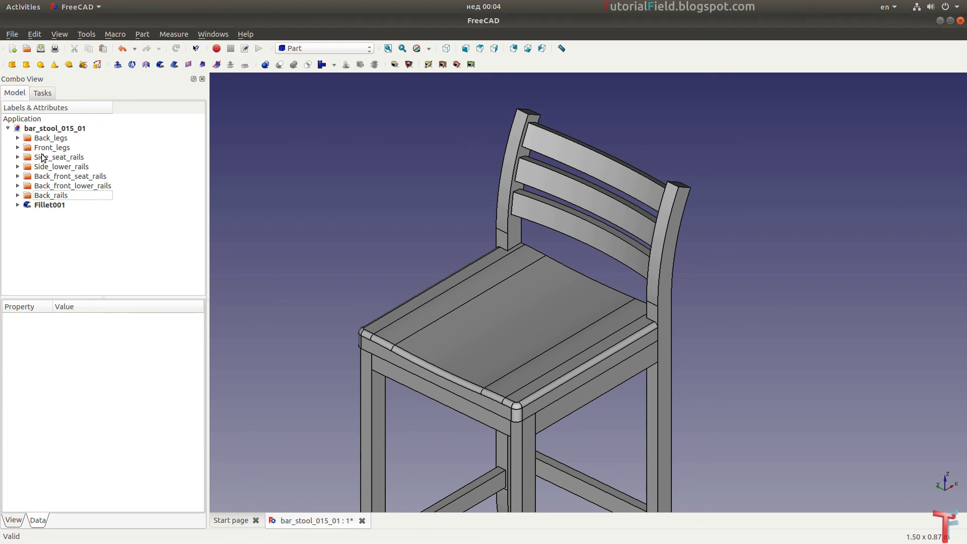
{"action": "right_click", "coordinate": [71, 128]}
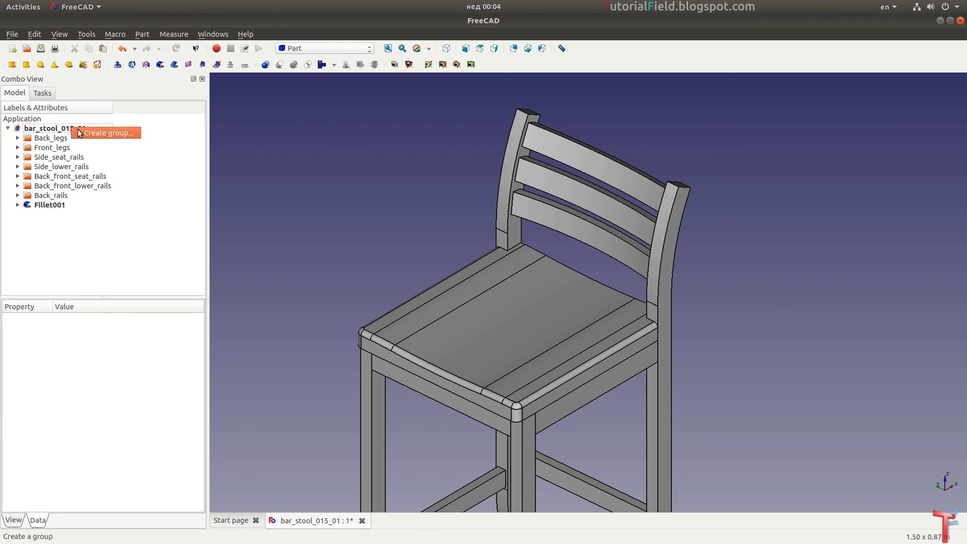
{"action": "left_click", "coordinate": [79, 133]}
{"action": "left_click", "coordinate": [59, 213]}
{"action": "type", "text": "Seat"}
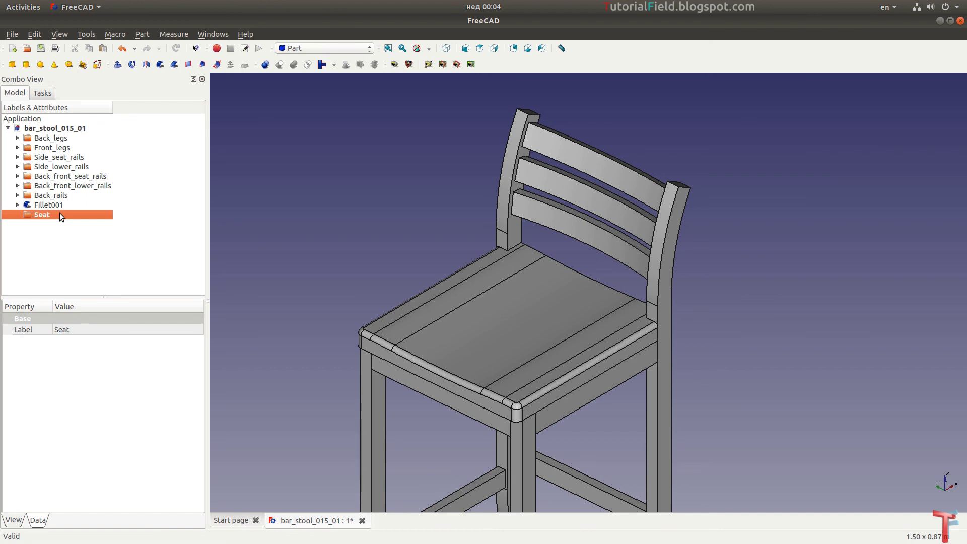
{"action": "left_click", "coordinate": [50, 203]}
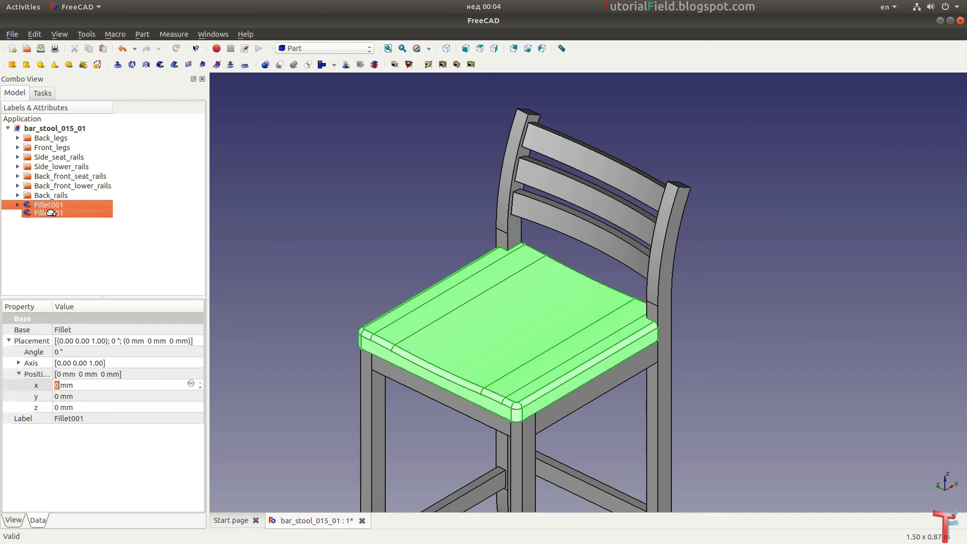
{"action": "left_click_drag", "start_coordinate": [50, 212], "coordinate": [49, 211]}
{"action": "scroll", "coordinate": [541, 242], "scroll_direction": "down", "scroll_amount": 3}
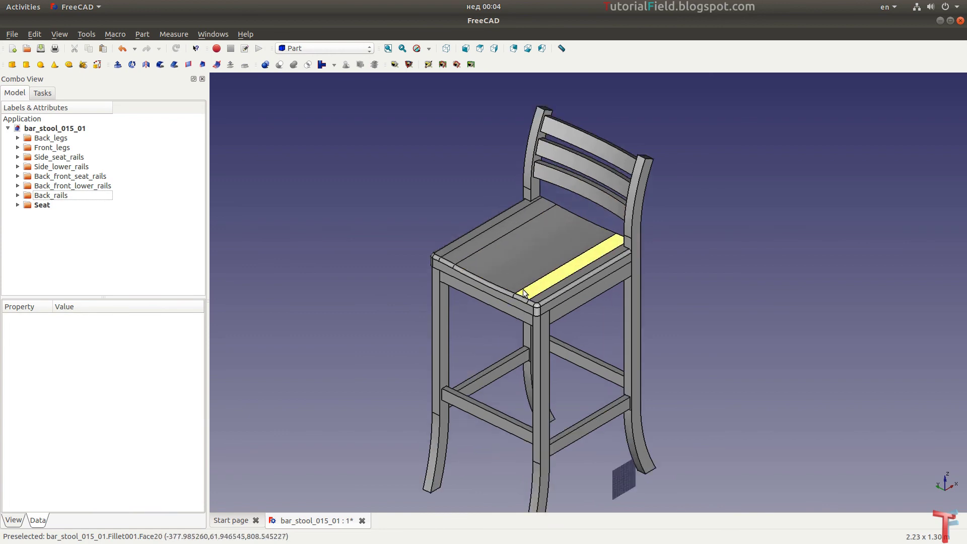
Expand the rail and leg groups in the tree to show their parts.
{"action": "left_click", "coordinate": [17, 195]}
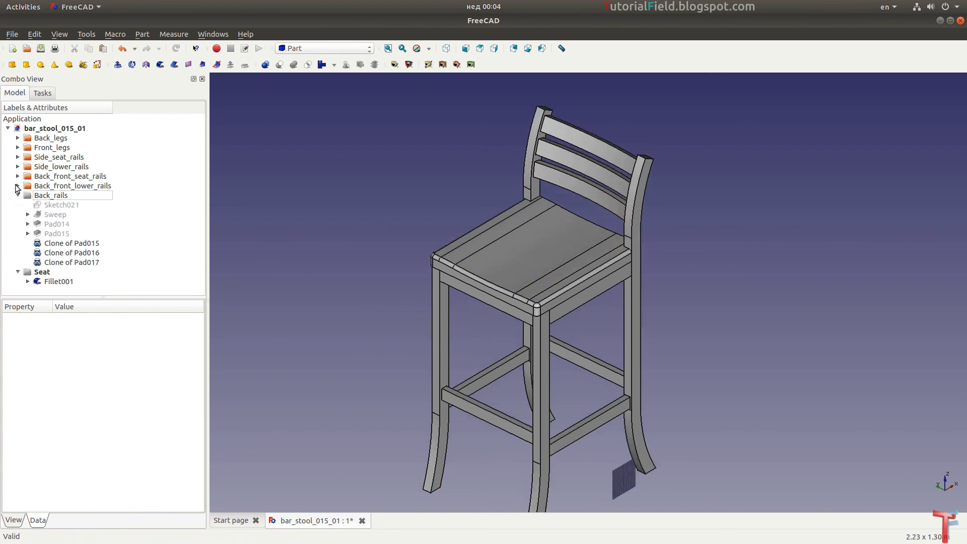
{"action": "left_click", "coordinate": [18, 176]}
{"action": "left_click", "coordinate": [18, 224]}
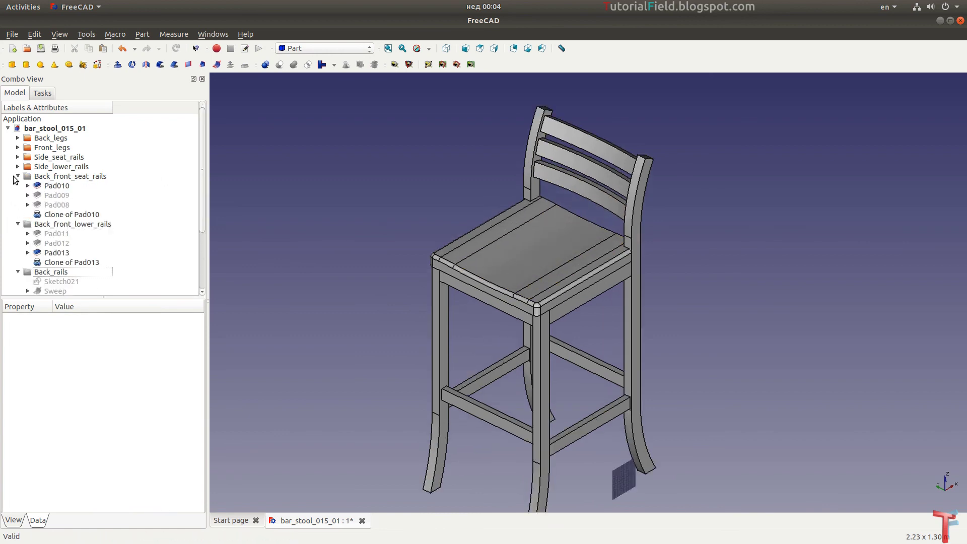
{"action": "left_click", "coordinate": [18, 167]}
{"action": "left_click", "coordinate": [17, 147]}
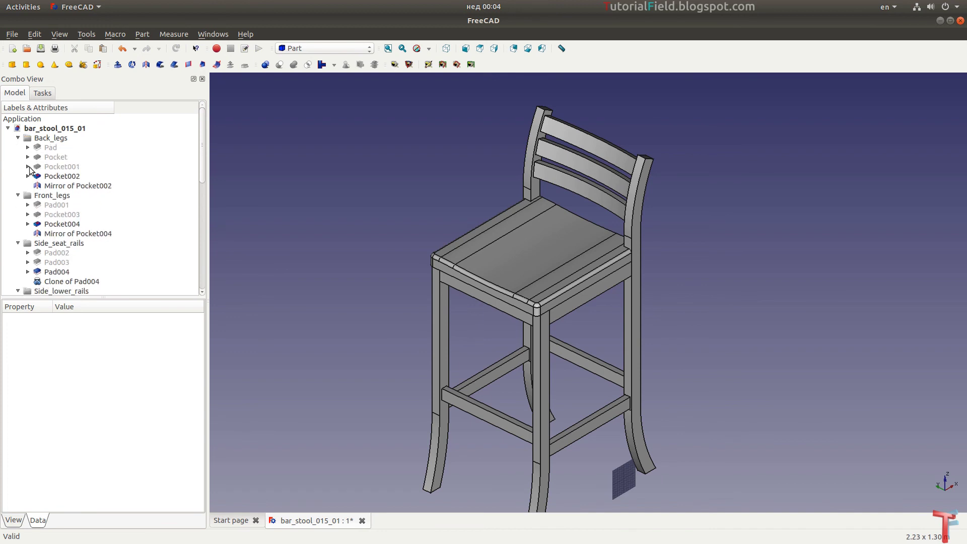
Select the back and front legs, side seat and lower rails, Pad010 and its clone.
{"action": "left_click", "coordinate": [73, 176]}
{"action": "scroll", "coordinate": [96, 199], "scroll_direction": "down", "scroll_amount": 2}
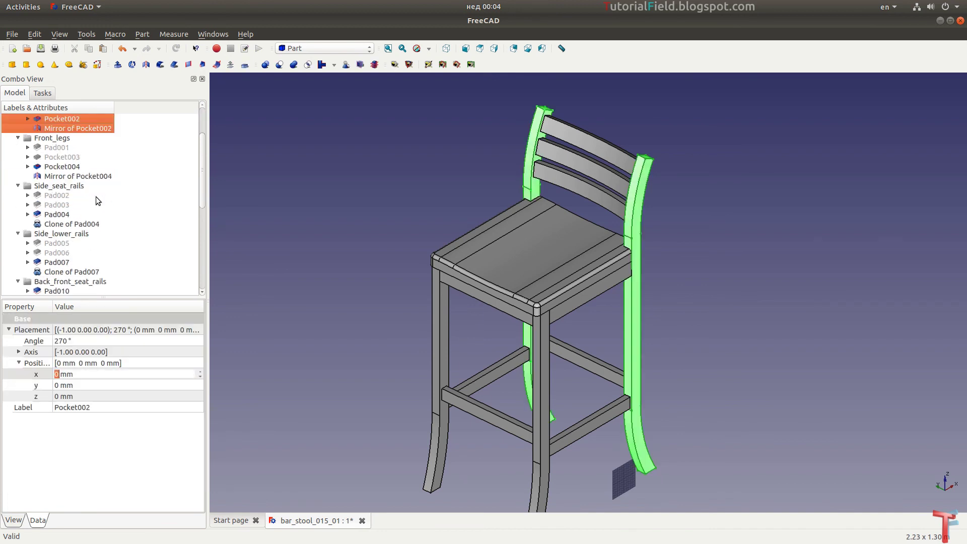
{"action": "left_click", "coordinate": [65, 166], "text": "ctrl"}
{"action": "left_click", "coordinate": [78, 214], "text": "ctrl"}
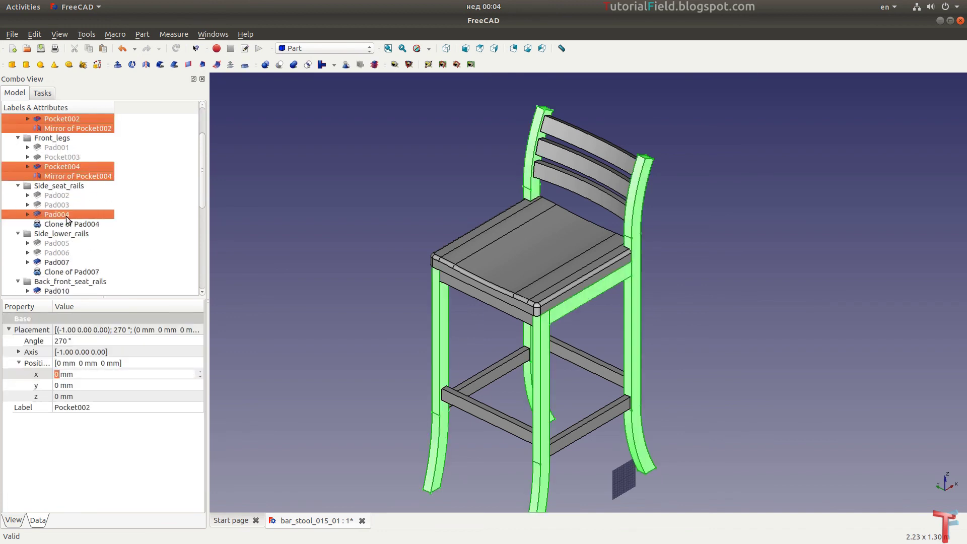
{"action": "scroll", "coordinate": [77, 211], "scroll_direction": "down", "scroll_amount": 3}
{"action": "left_click", "coordinate": [72, 176], "text": "ctrl"}
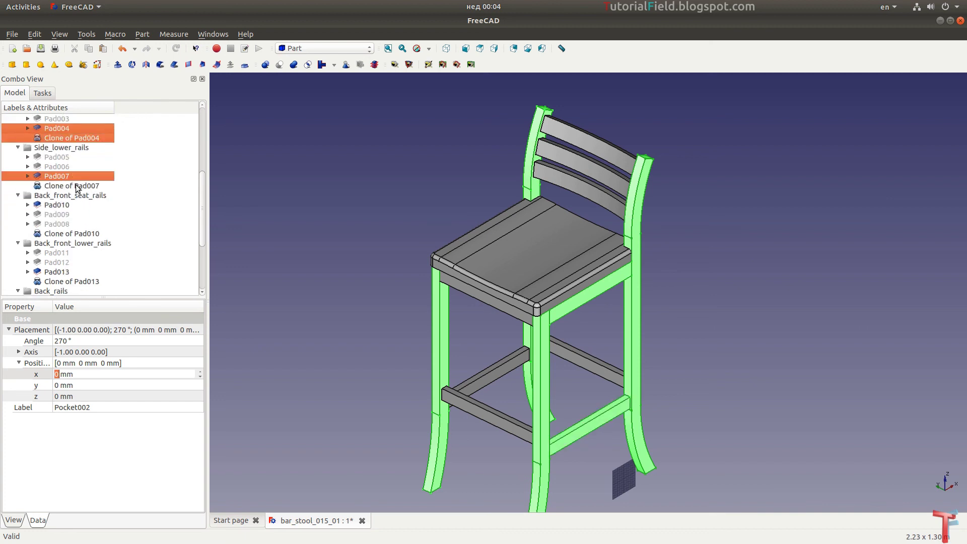
{"action": "left_click", "coordinate": [68, 205], "text": "ctrl"}
{"action": "left_click", "coordinate": [84, 235], "text": "ctrl"}
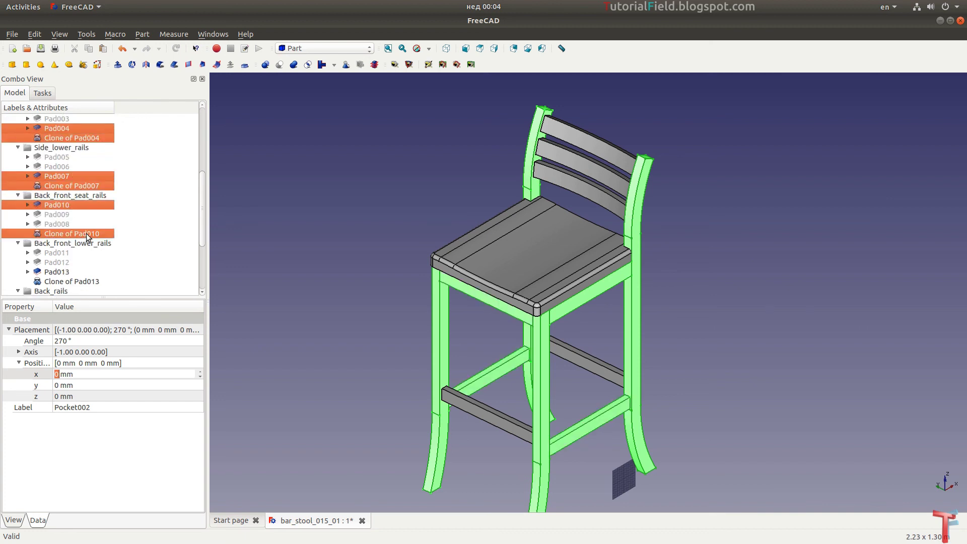
Add the lower front/back rails, back rail clones and Fillet001 to the selection.
{"action": "scroll", "coordinate": [86, 233], "scroll_direction": "down", "scroll_amount": 3}
{"action": "left_click", "coordinate": [67, 186], "text": "ctrl"}
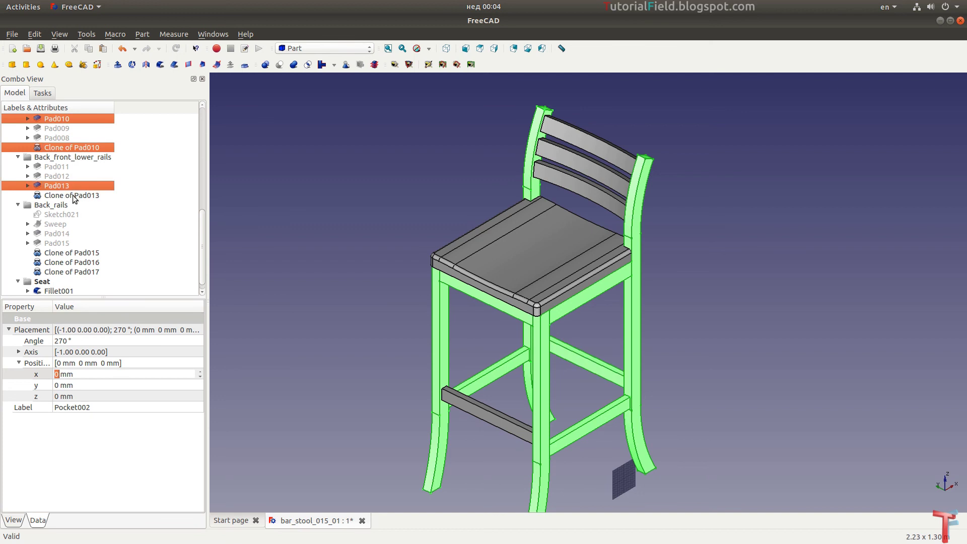
{"action": "scroll", "coordinate": [78, 197], "scroll_direction": "down", "scroll_amount": 1}
{"action": "left_click", "coordinate": [80, 244], "text": "ctrl"}
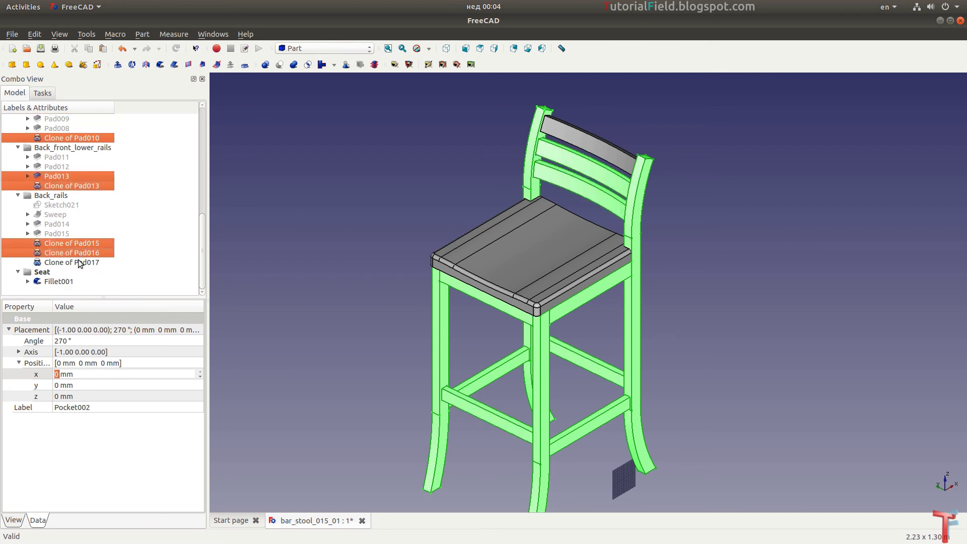
{"action": "left_click", "coordinate": [73, 261], "text": "ctrl"}
{"action": "left_click", "coordinate": [65, 281], "text": "ctrl"}
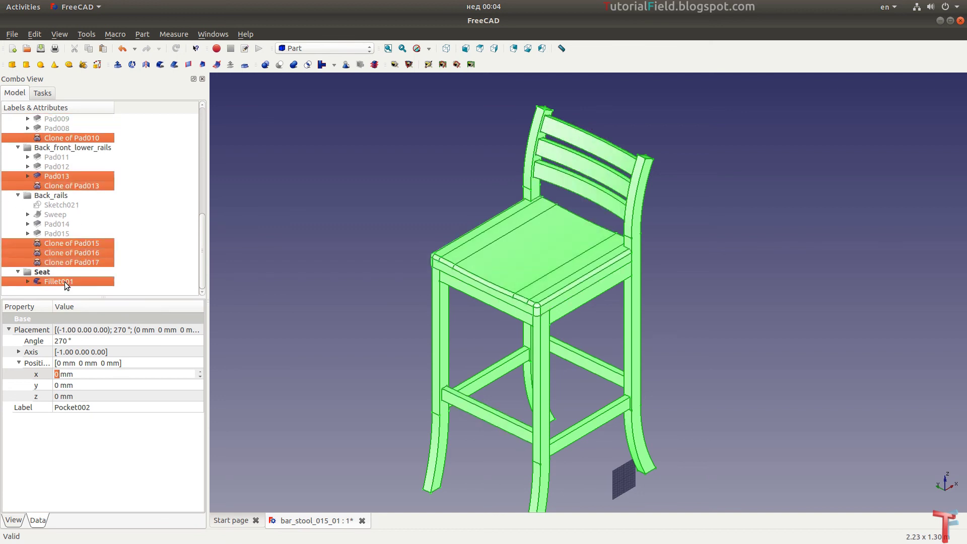
{"action": "right_click", "coordinate": [93, 252]}
Give the selected stool parts a salmon-brown diffuse material colour.
{"action": "left_click", "coordinate": [122, 308]}
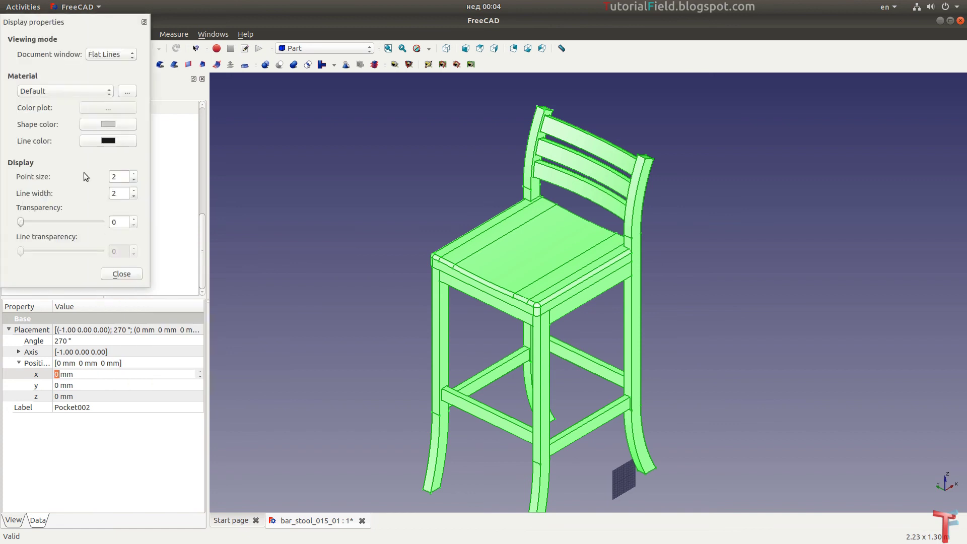
{"action": "left_click", "coordinate": [123, 96]}
{"action": "left_click", "coordinate": [108, 116]}
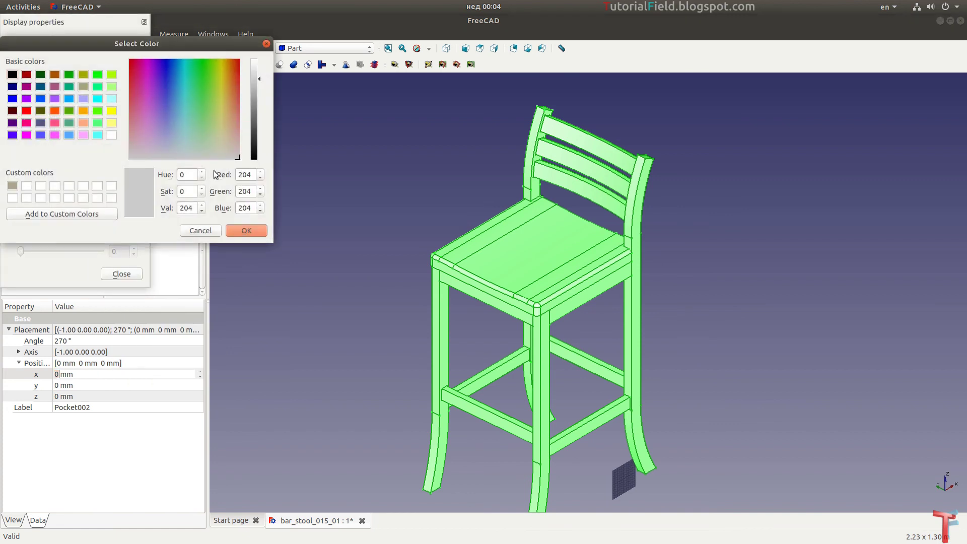
{"action": "left_click_drag", "start_coordinate": [222, 129], "coordinate": [233, 115]}
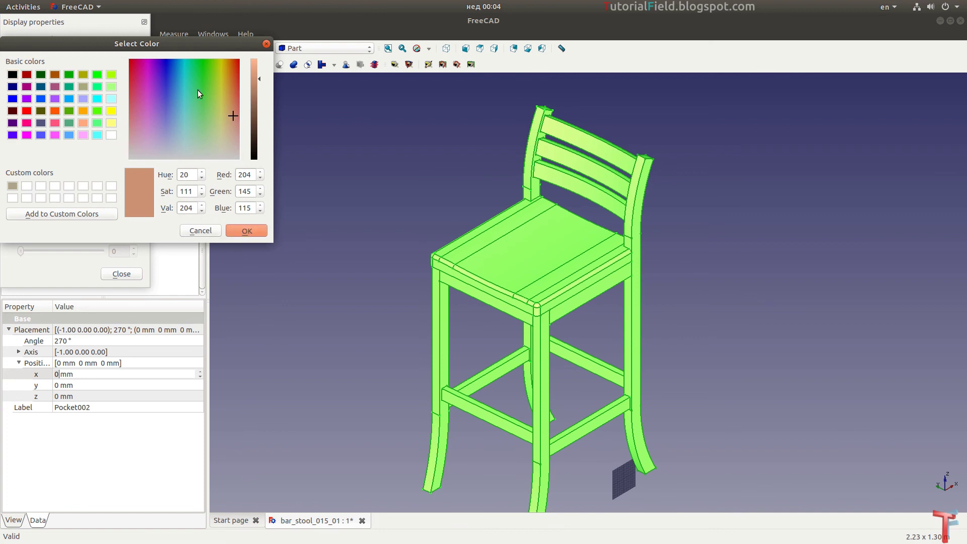
{"action": "left_click", "coordinate": [242, 232]}
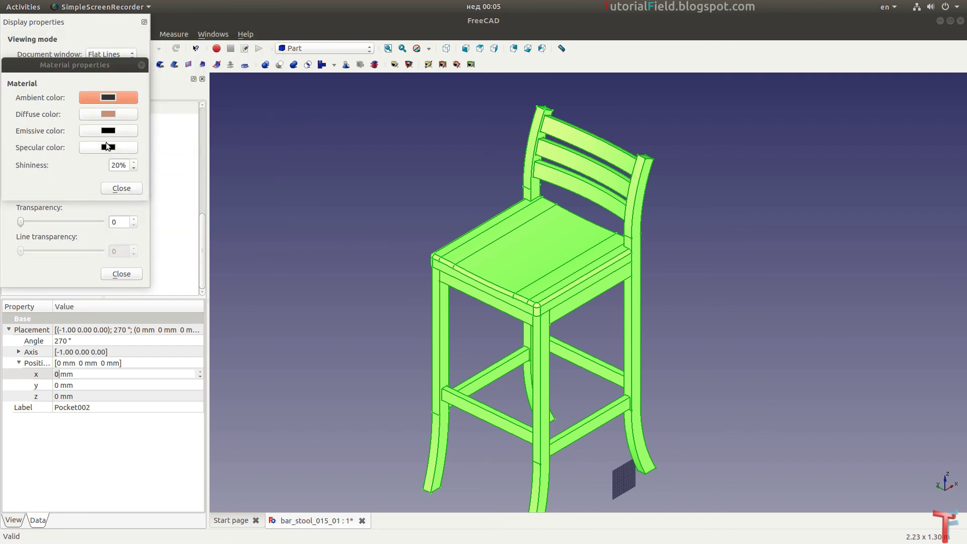
Set a dark greyish-brown specular colour with 10% shininess and close the appearance dialogs.
{"action": "left_click", "coordinate": [107, 146]}
{"action": "left_click", "coordinate": [255, 122]}
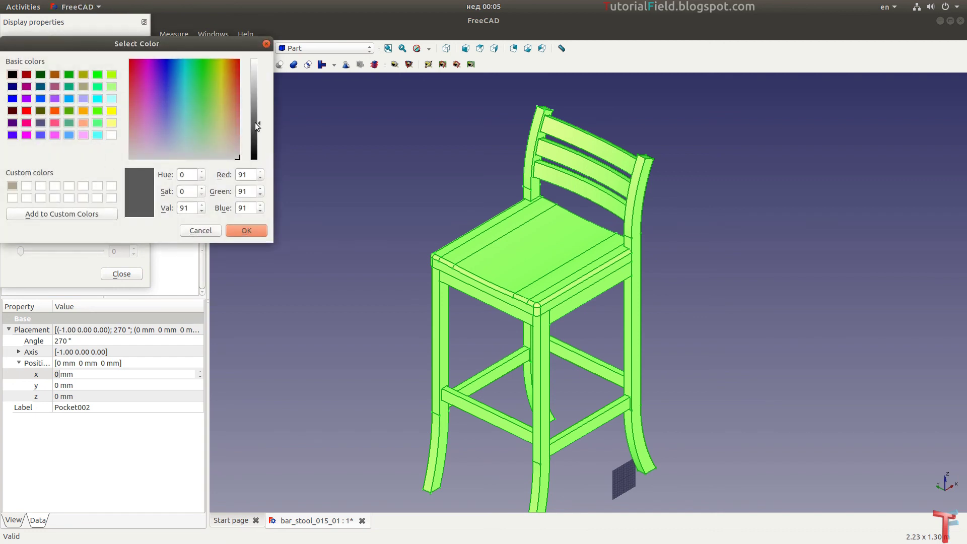
{"action": "left_click", "coordinate": [234, 143]}
{"action": "mouse_move", "coordinate": [256, 112]}
{"action": "left_mouse_down"}
{"action": "mouse_move", "coordinate": [252, 72]}
{"action": "mouse_move", "coordinate": [254, 145]}
{"action": "mouse_move", "coordinate": [255, 124]}
{"action": "left_mouse_up"}
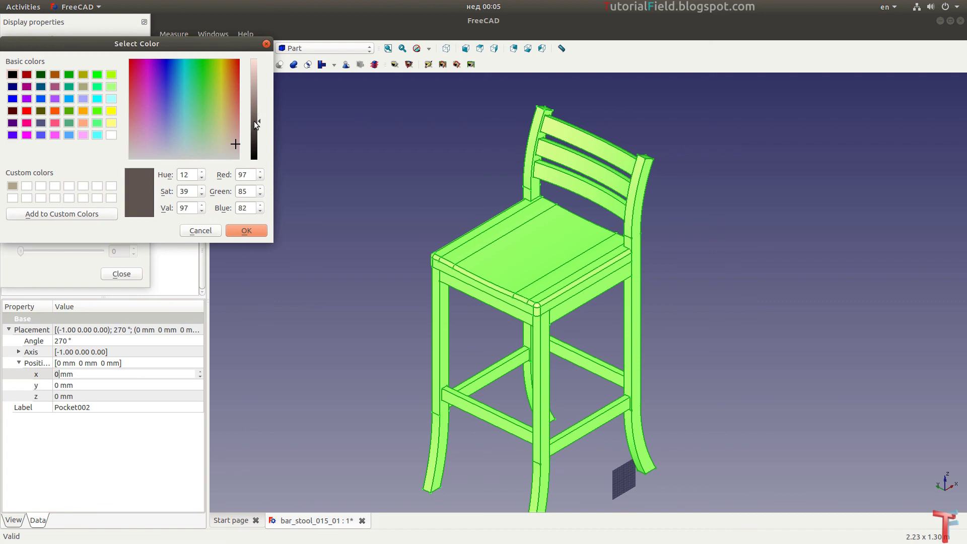
{"action": "left_click", "coordinate": [246, 230]}
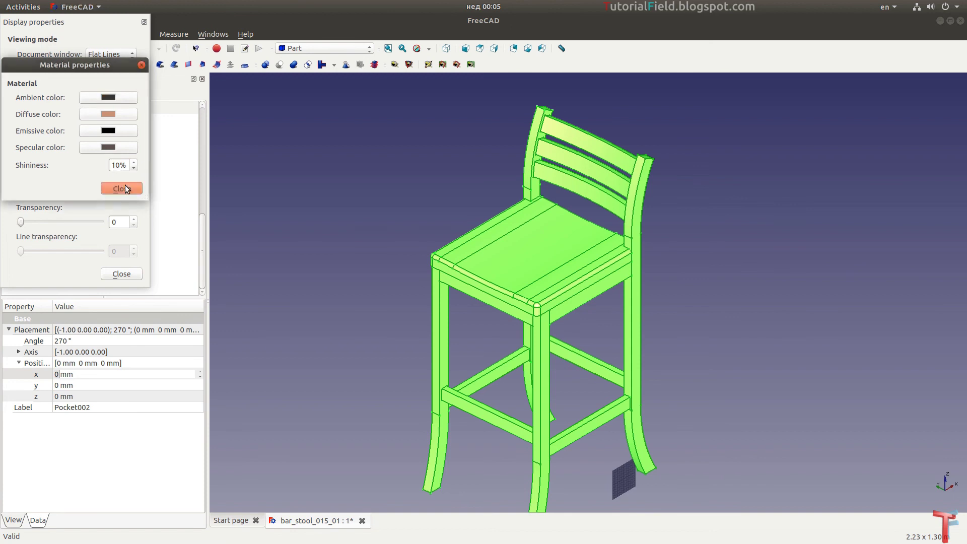
{"action": "left_click", "coordinate": [125, 186]}
{"action": "left_click", "coordinate": [119, 273]}
Deselect the stool and orbit, pan and zoom to inspect its brown finish from front and rear.
{"action": "left_click", "coordinate": [297, 200]}
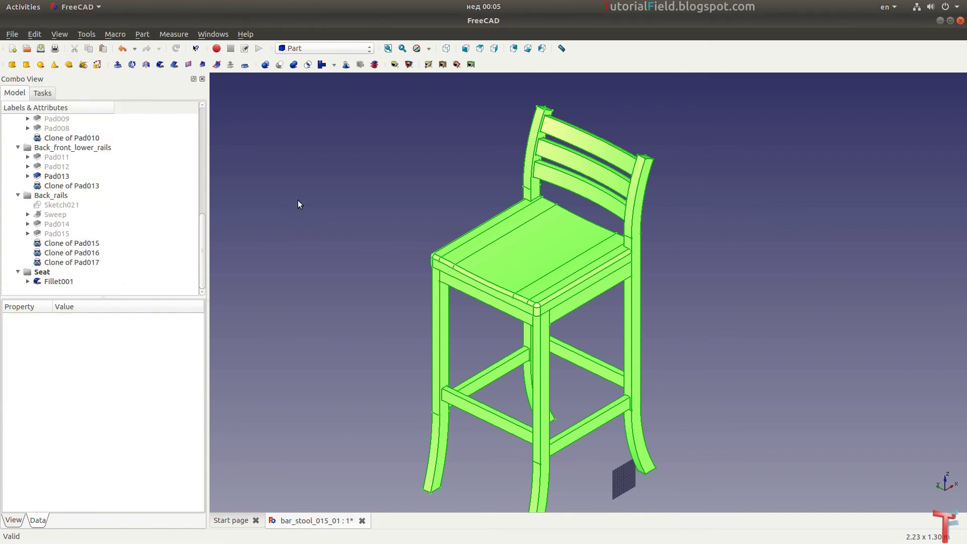
{"action": "mouse_move", "coordinate": [334, 280]}
{"action": "middle_mouse_down"}
{"action": "mouse_move", "coordinate": [429, 252]}
{"action": "mouse_move", "coordinate": [424, 224]}
{"action": "mouse_move", "coordinate": [371, 214]}
{"action": "mouse_move", "coordinate": [309, 231]}
{"action": "mouse_move", "coordinate": [301, 252]}
{"action": "mouse_move", "coordinate": [313, 235]}
{"action": "mouse_move", "coordinate": [360, 267]}
{"action": "mouse_move", "coordinate": [531, 259]}
{"action": "middle_mouse_up"}
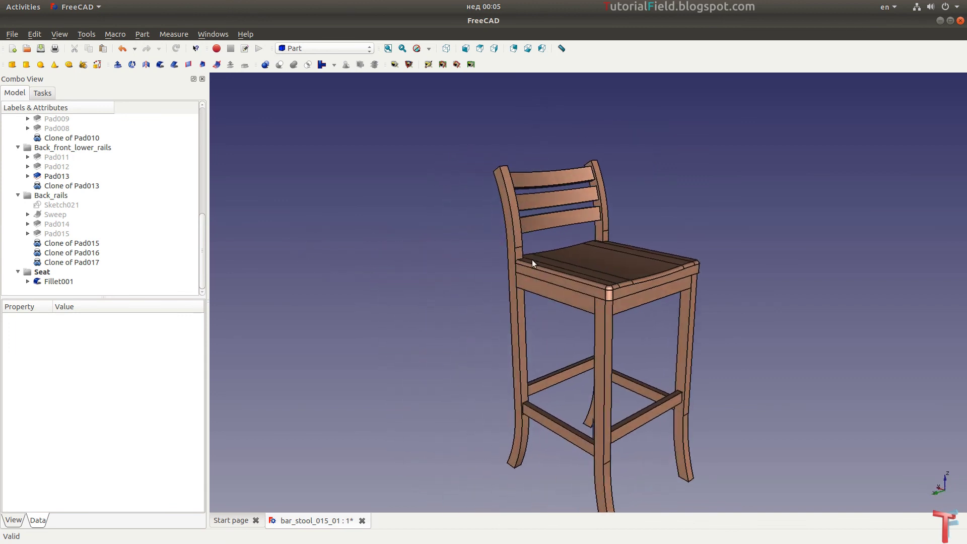
{"action": "mouse_move", "coordinate": [741, 331]}
{"action": "middle_mouse_down"}
{"action": "mouse_move", "coordinate": [726, 314]}
{"action": "mouse_move", "coordinate": [723, 267]}
{"action": "mouse_move", "coordinate": [680, 281]}
{"action": "mouse_move", "coordinate": [494, 121]}
{"action": "mouse_move", "coordinate": [614, 200]}
{"action": "mouse_move", "coordinate": [611, 220]}
{"action": "mouse_move", "coordinate": [611, 167]}
{"action": "mouse_move", "coordinate": [602, 203]}
{"action": "mouse_move", "coordinate": [507, 330]}
{"action": "mouse_move", "coordinate": [577, 303]}
{"action": "mouse_move", "coordinate": [550, 323]}
{"action": "mouse_move", "coordinate": [641, 317]}
{"action": "mouse_move", "coordinate": [578, 314]}
{"action": "mouse_move", "coordinate": [663, 293]}
{"action": "mouse_move", "coordinate": [614, 276]}
{"action": "mouse_move", "coordinate": [579, 280]}
{"action": "mouse_move", "coordinate": [556, 302]}
{"action": "mouse_move", "coordinate": [814, 261]}
{"action": "mouse_move", "coordinate": [770, 252]}
{"action": "mouse_move", "coordinate": [704, 268]}
{"action": "mouse_move", "coordinate": [771, 226]}
{"action": "mouse_move", "coordinate": [787, 233]}
{"action": "middle_mouse_up"}
{"action": "scroll", "coordinate": [769, 255], "scroll_direction": "down", "scroll_amount": 2}
{"action": "mouse_move", "coordinate": [670, 291]}
{"action": "middle_mouse_down"}
{"action": "mouse_move", "coordinate": [715, 299]}
{"action": "mouse_move", "coordinate": [475, 291]}
{"action": "mouse_move", "coordinate": [739, 301]}
{"action": "middle_mouse_up"}
{"action": "middle_click_drag", "start_coordinate": [418, 352], "coordinate": [602, 341]}
{"action": "mouse_move", "coordinate": [401, 352]}
{"action": "middle_mouse_down"}
{"action": "mouse_move", "coordinate": [729, 352]}
{"action": "mouse_move", "coordinate": [817, 339]}
{"action": "mouse_move", "coordinate": [802, 357]}
{"action": "mouse_move", "coordinate": [714, 367]}
{"action": "mouse_move", "coordinate": [765, 362]}
{"action": "mouse_move", "coordinate": [794, 345]}
{"action": "mouse_move", "coordinate": [770, 323]}
{"action": "mouse_move", "coordinate": [761, 352]}
{"action": "mouse_move", "coordinate": [783, 333]}
{"action": "mouse_move", "coordinate": [807, 334]}
{"action": "mouse_move", "coordinate": [792, 351]}
{"action": "middle_mouse_up"}
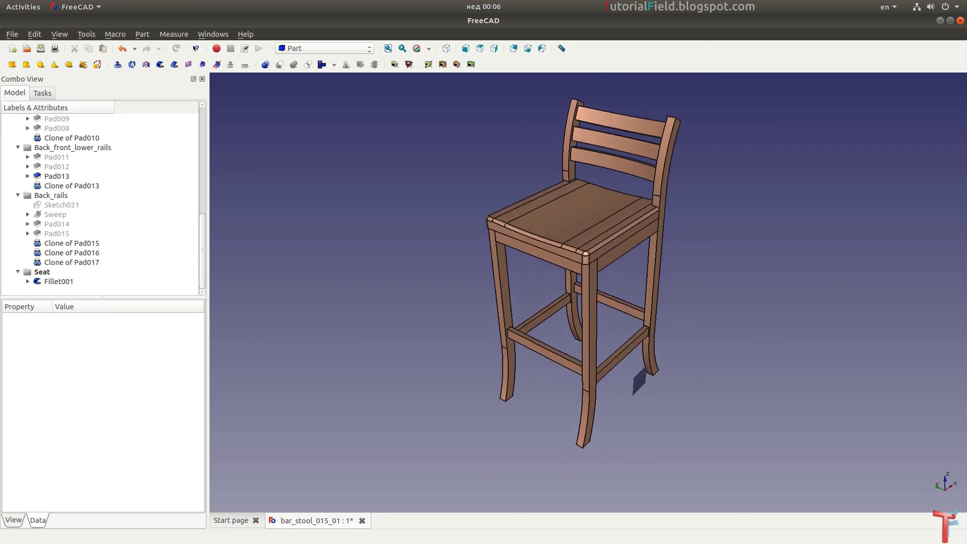
{"action": "key", "text": "alt+Tab"}
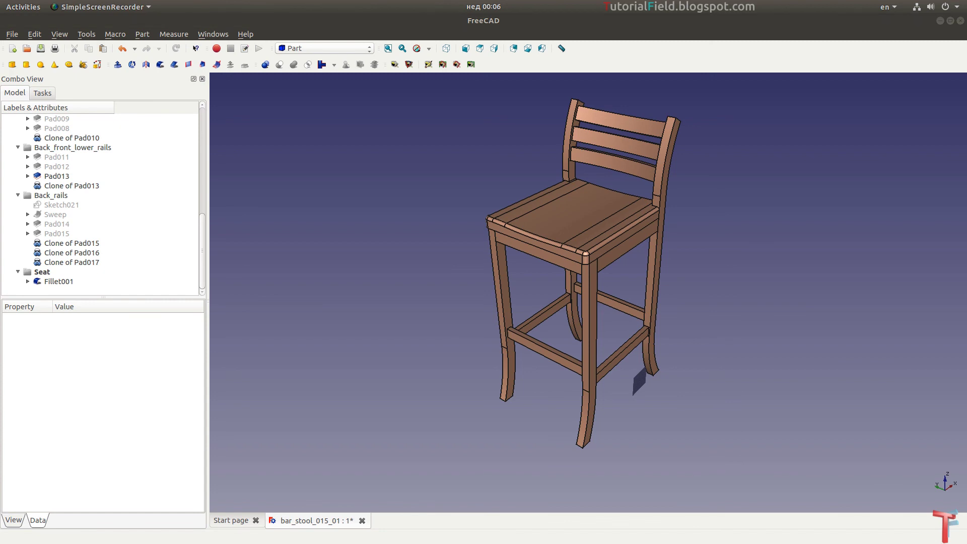